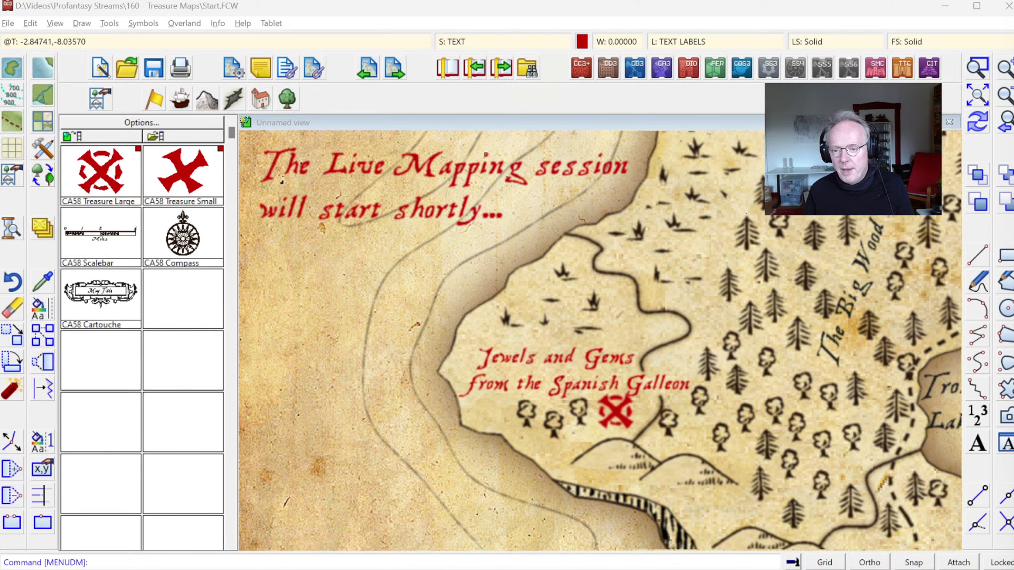
Switch to Photoshop to view the Treasure-Island-map.jpg reference, and return to Campaign Cartographer.
key("alt+Tab")
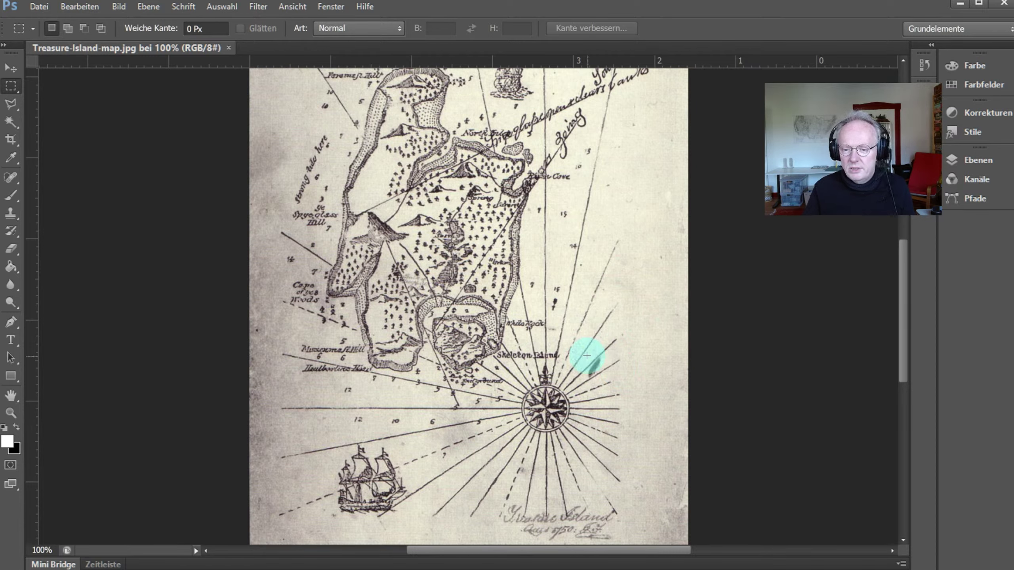
left_click(956, 4)
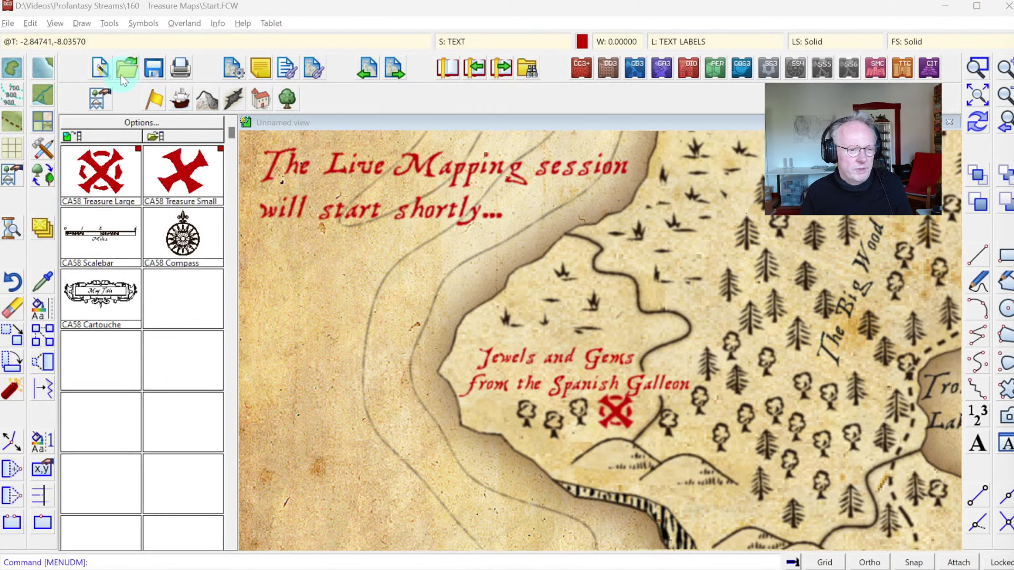
Start a new overland map with self-decided settings in the Annual Treasure Map style.
left_click(101, 69)
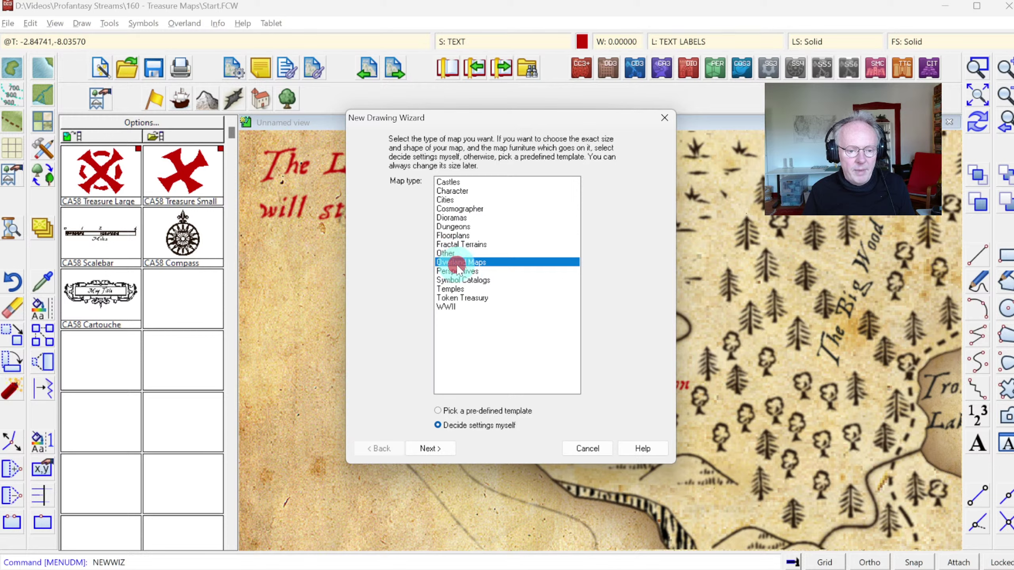
left_click(440, 450)
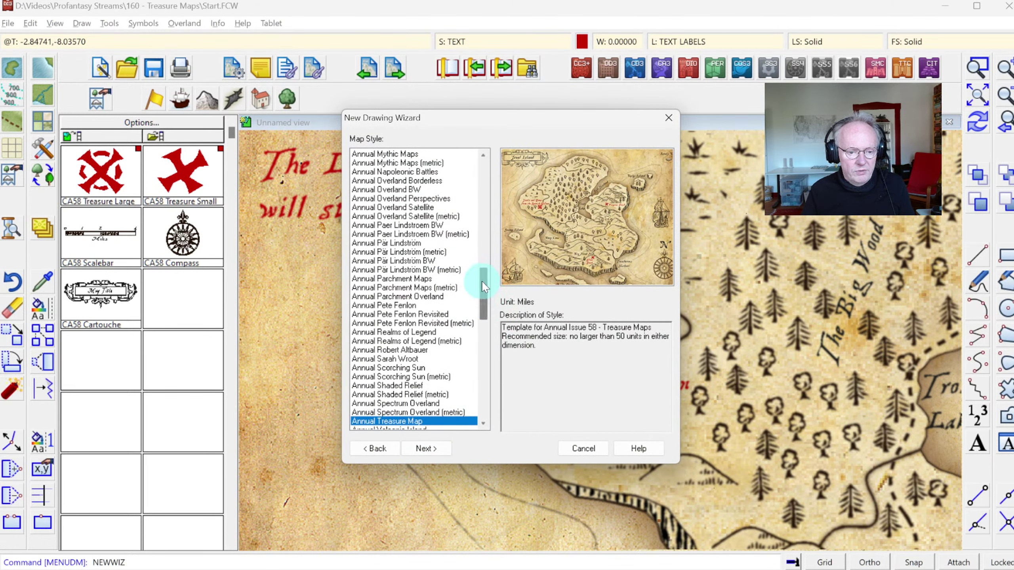
left_click_drag(484, 287, 483, 311)
left_click(402, 306)
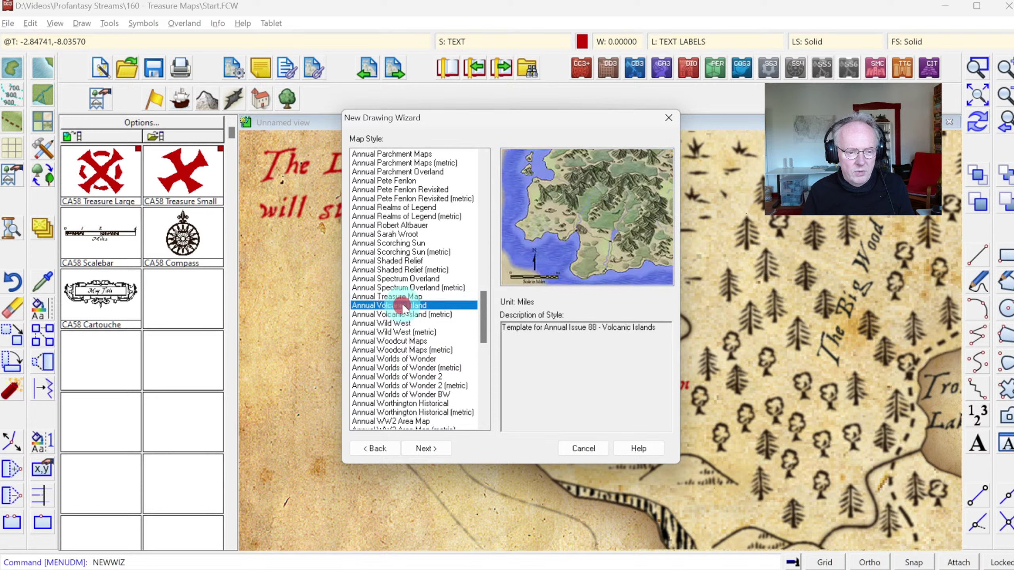
left_click(399, 296)
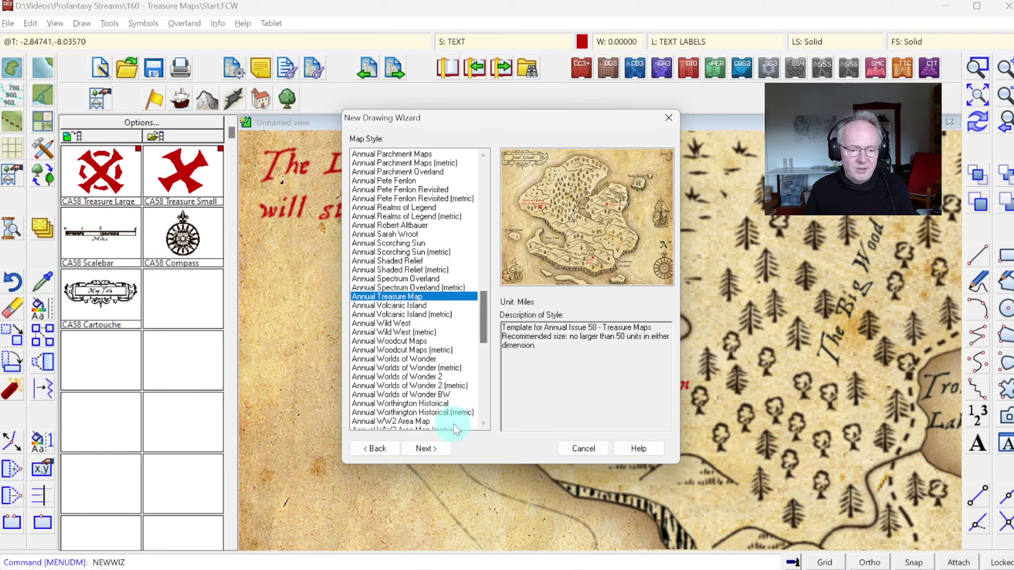
left_click(427, 448)
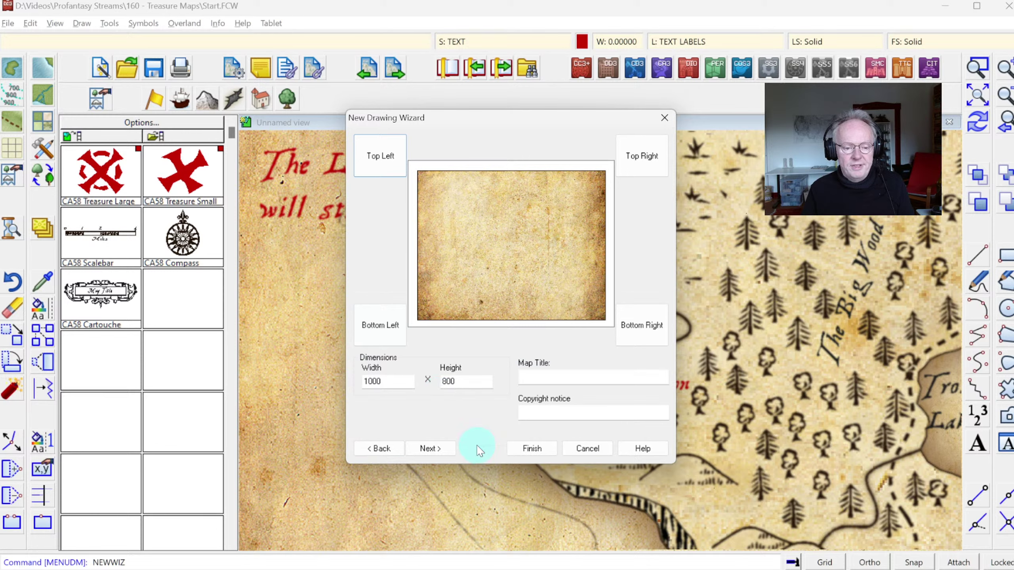
left_click(382, 449)
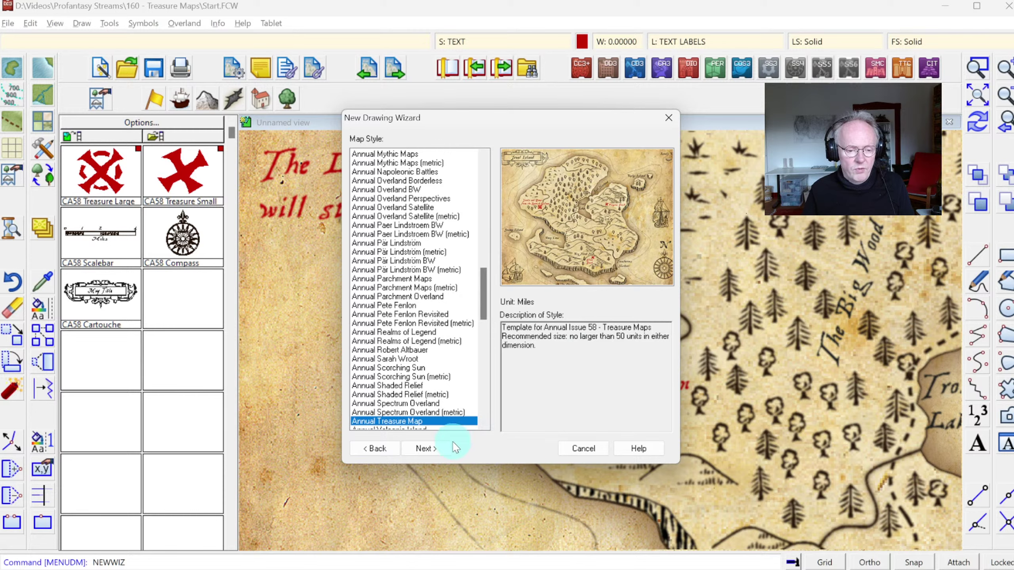
left_click(425, 449)
Set the map dimensions to 50 wide by 40 high without a title, and save the new map as Golden Island.
left_click(396, 380)
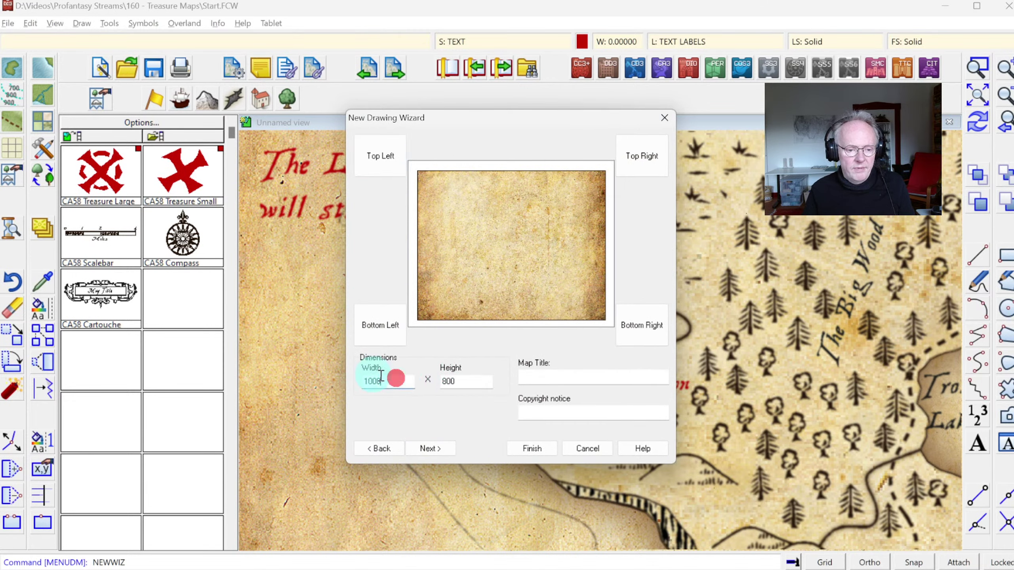
double_click(381, 379)
type("50")
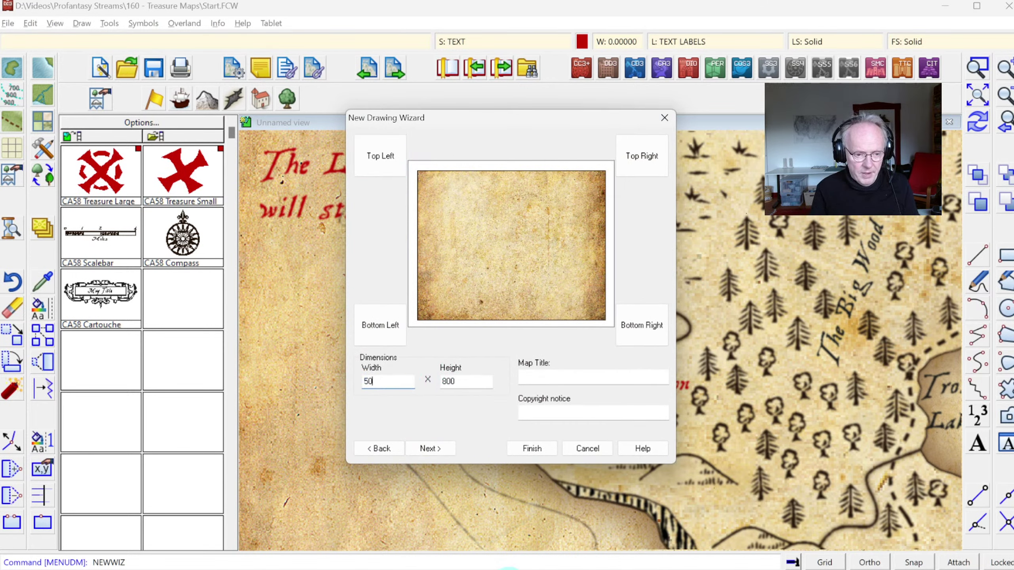
key("Tab")
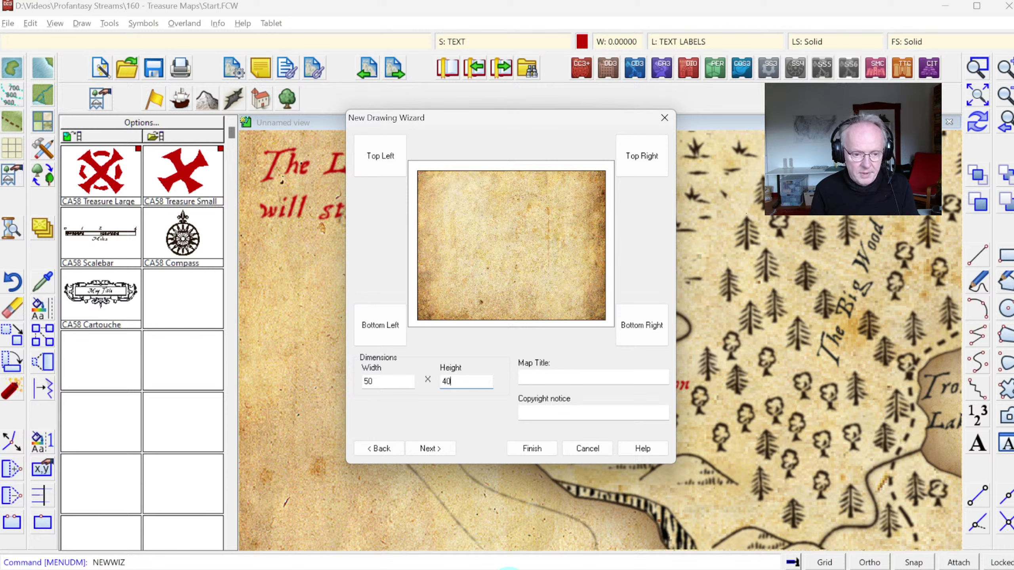
key("Tab")
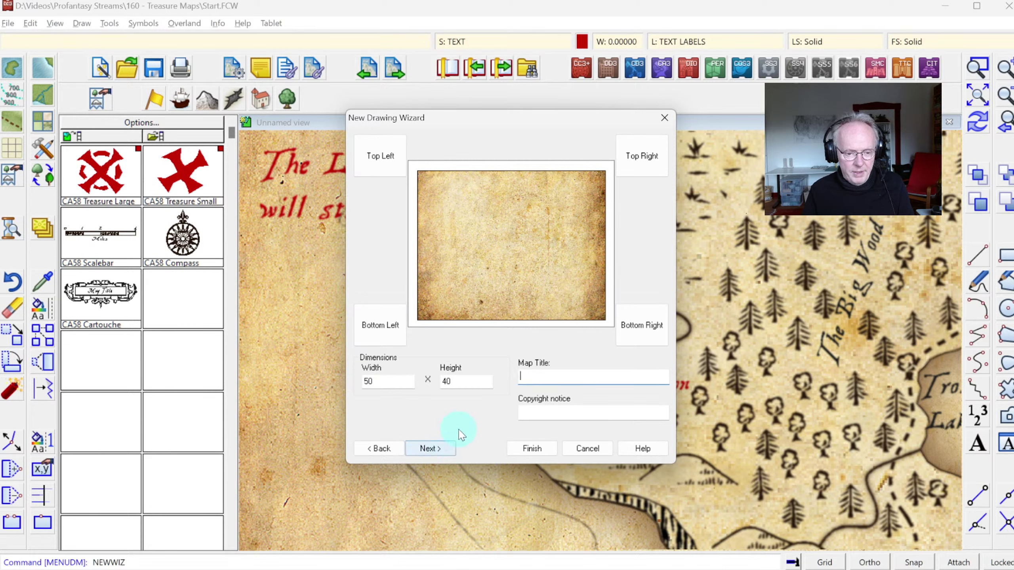
left_click(537, 448)
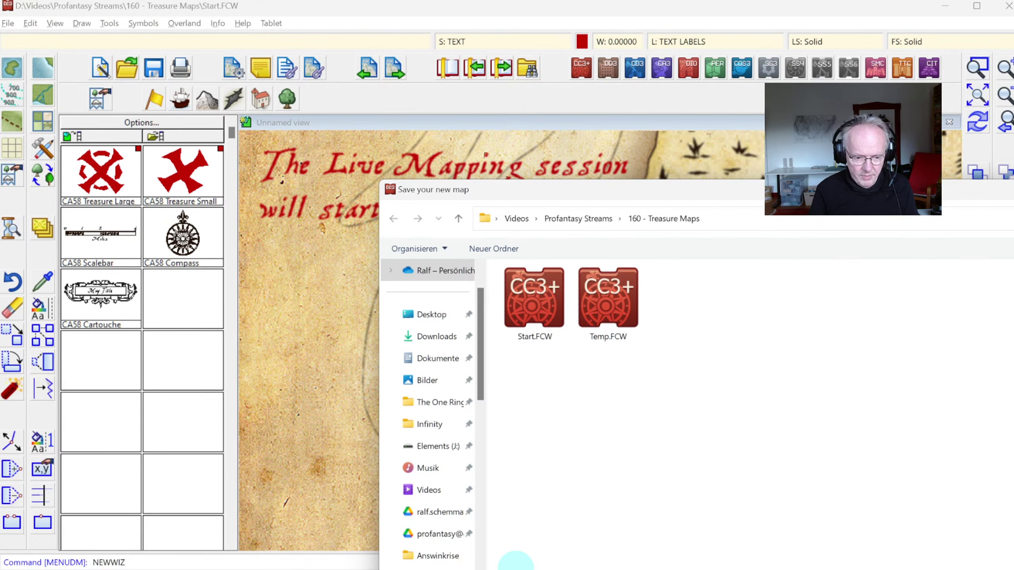
key("Return")
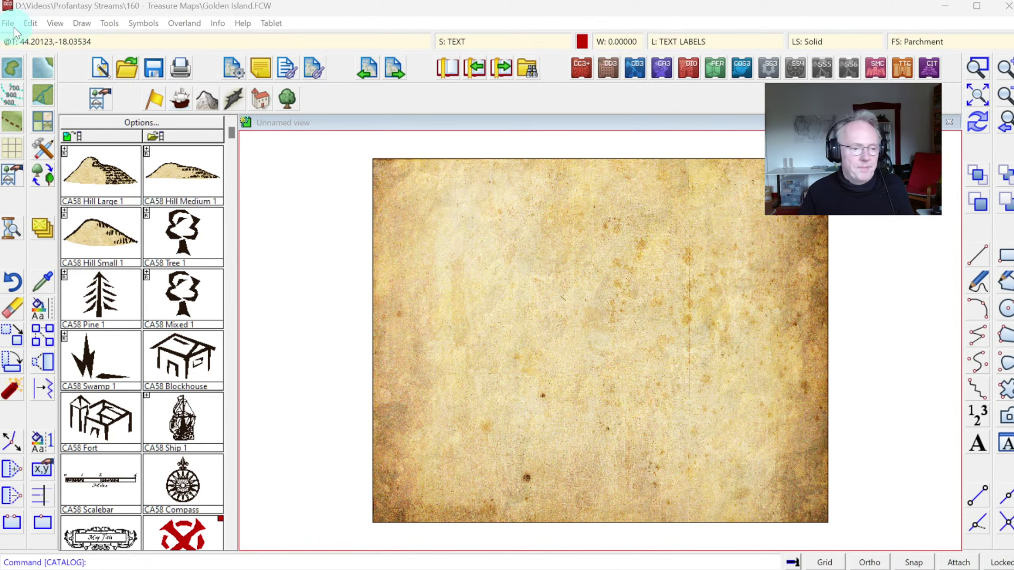
Draw a large, irregular main island as a fractal land polygon filling most of the parchment, with bays on its north and south coasts.
left_click(11, 68)
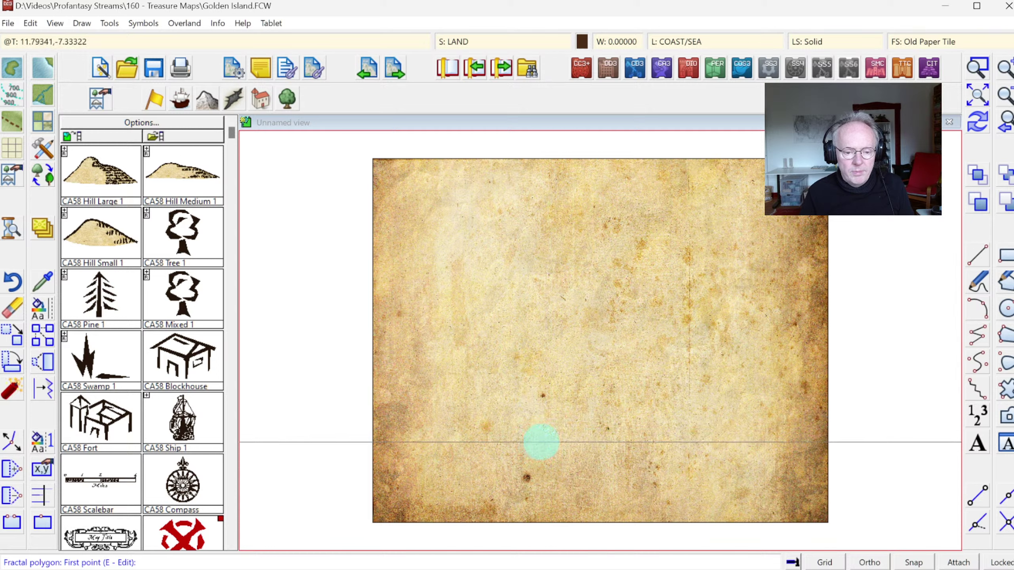
left_click(521, 412)
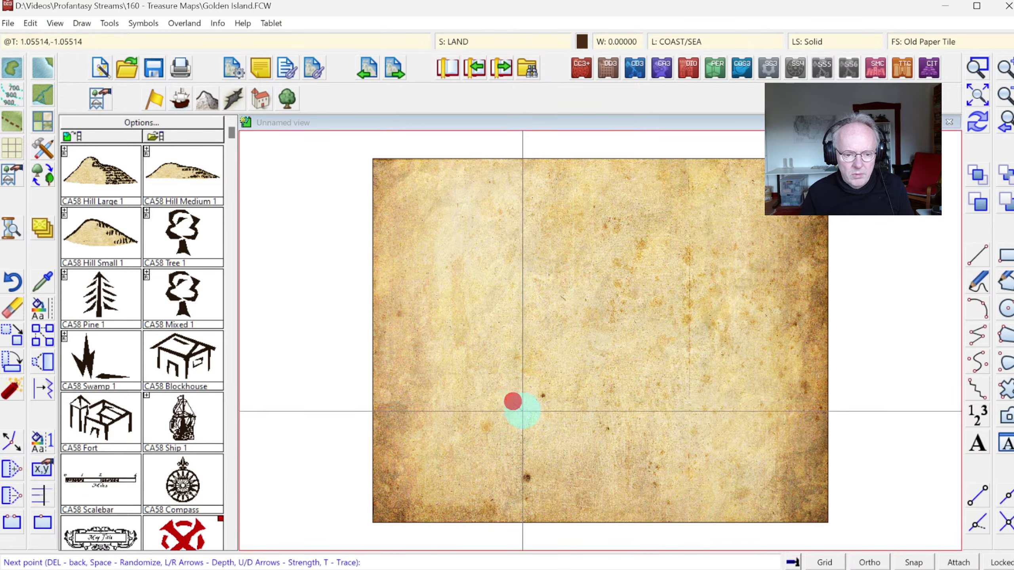
left_click(521, 422)
left_click(534, 427)
left_click(538, 437)
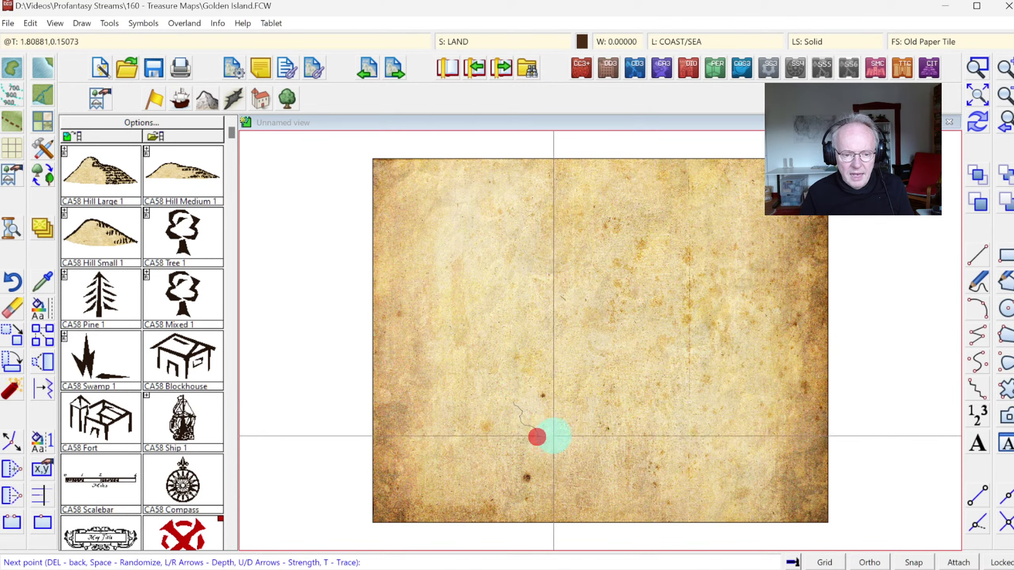
left_click(554, 436)
left_click(562, 421)
left_click(566, 410)
left_click(595, 401)
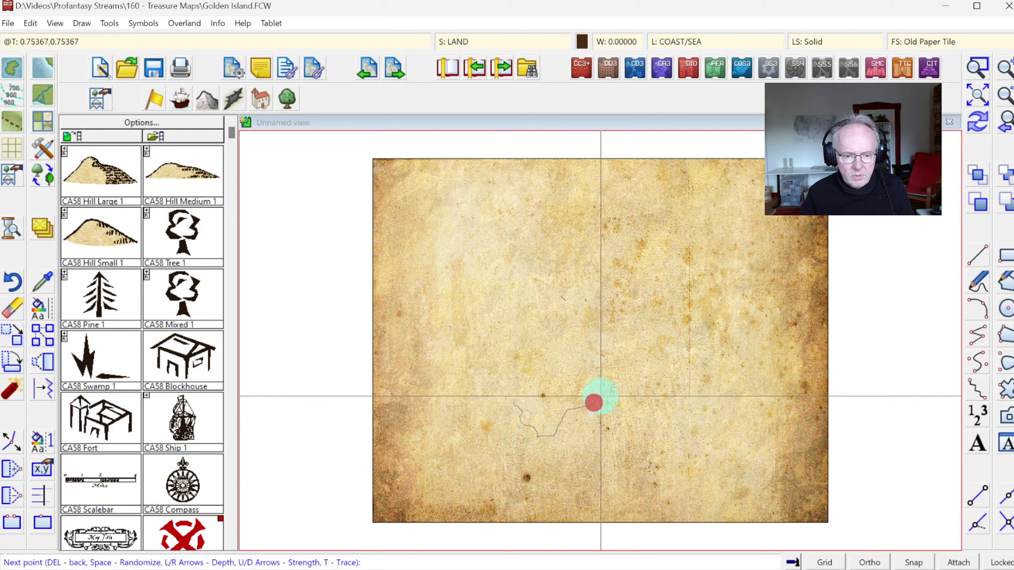
left_click(610, 381)
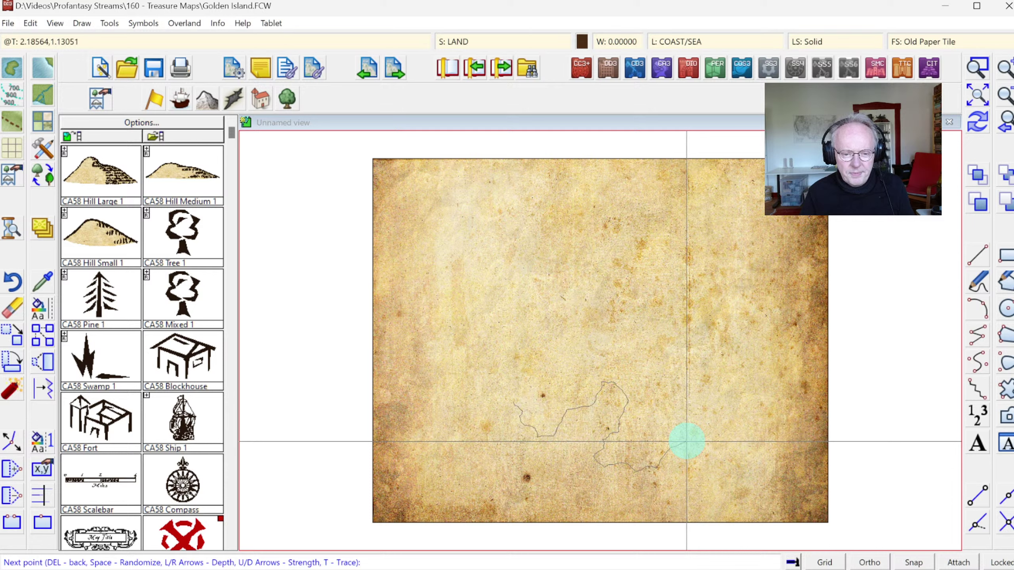
mouse_move(687, 442)
left_mouse_down()
mouse_move(731, 417)
mouse_move(724, 392)
mouse_move(758, 338)
mouse_move(736, 290)
mouse_move(757, 254)
mouse_move(699, 211)
mouse_move(641, 206)
mouse_move(641, 231)
mouse_move(599, 238)
mouse_move(581, 193)
mouse_move(546, 186)
mouse_move(511, 217)
mouse_move(460, 219)
mouse_move(448, 258)
mouse_move(476, 293)
mouse_move(435, 392)
mouse_move(457, 417)
mouse_move(497, 403)
left_mouse_up()
left_click(745, 234)
left_click(727, 219)
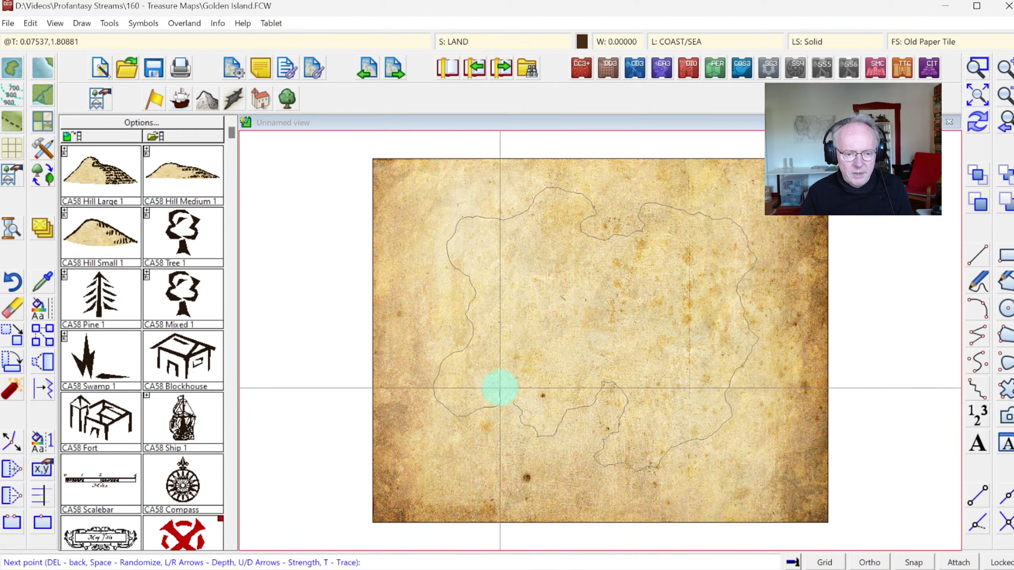
left_click(496, 386)
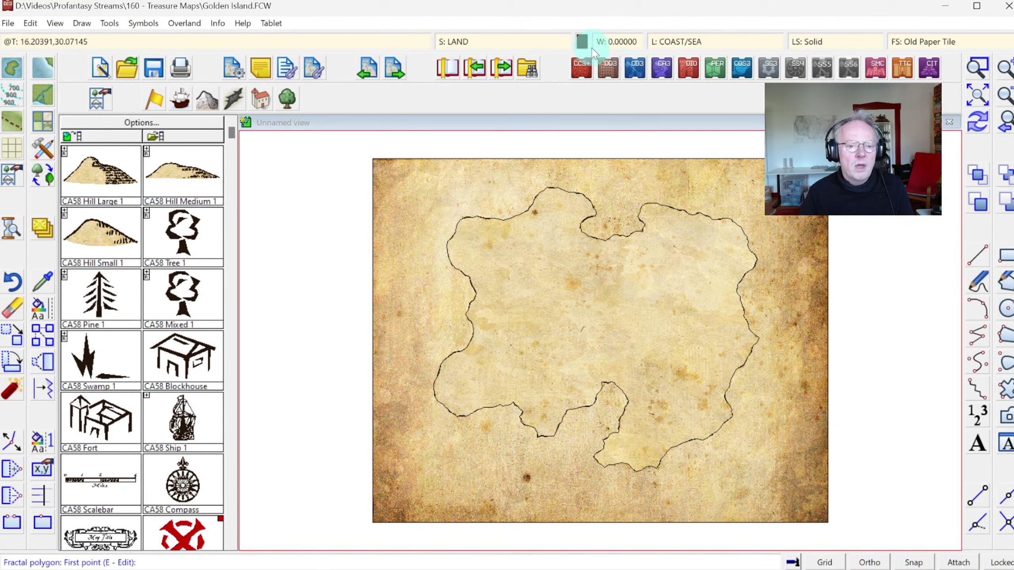
Activate the sheet effects for the drawing.
left_click(480, 43)
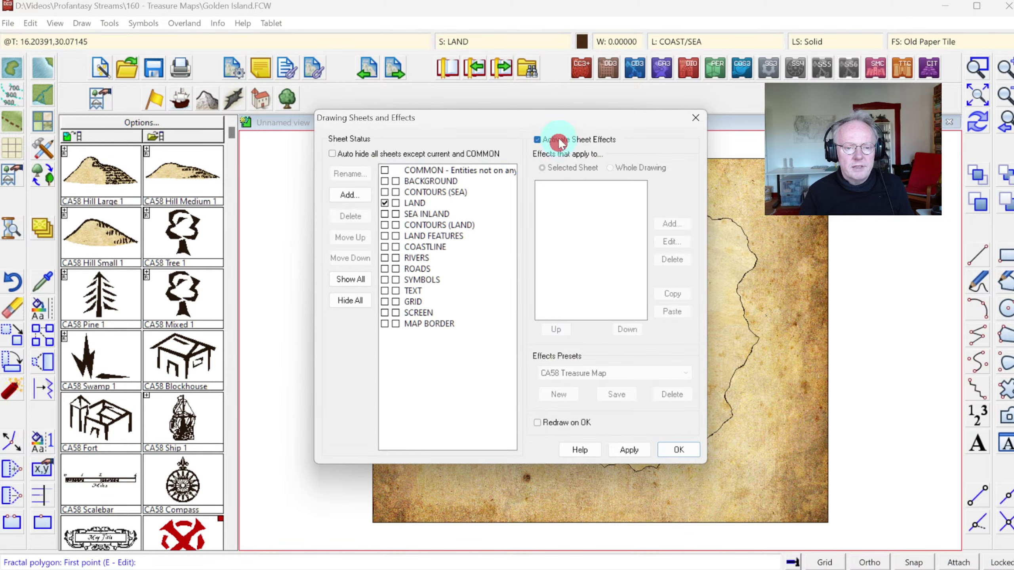
left_click(675, 450)
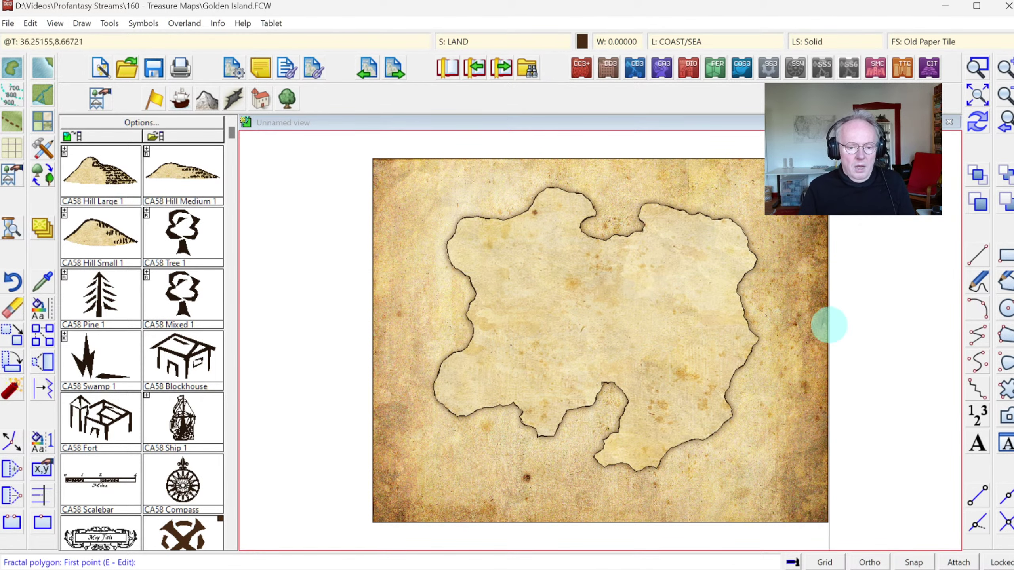
Draw a small fractal islet in the sea off the main island's south coast, just outside the southern bay.
left_click(977, 71)
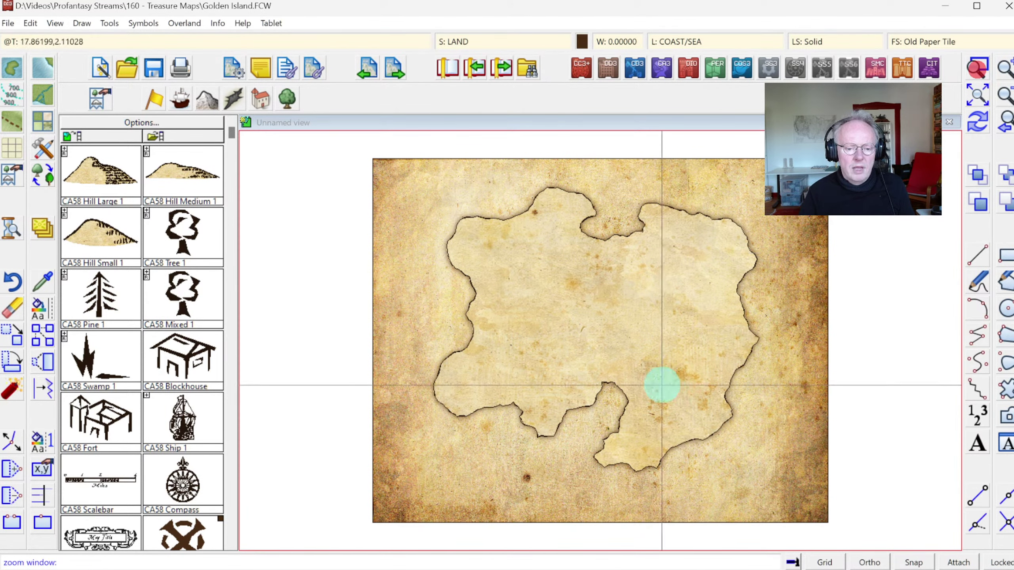
left_click(529, 402)
left_click(635, 494)
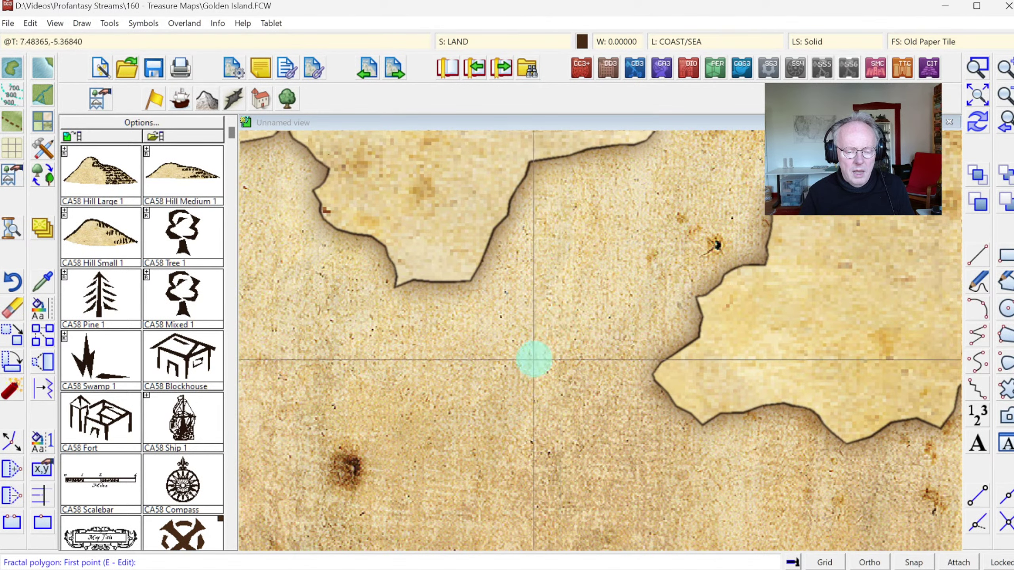
left_click(524, 366)
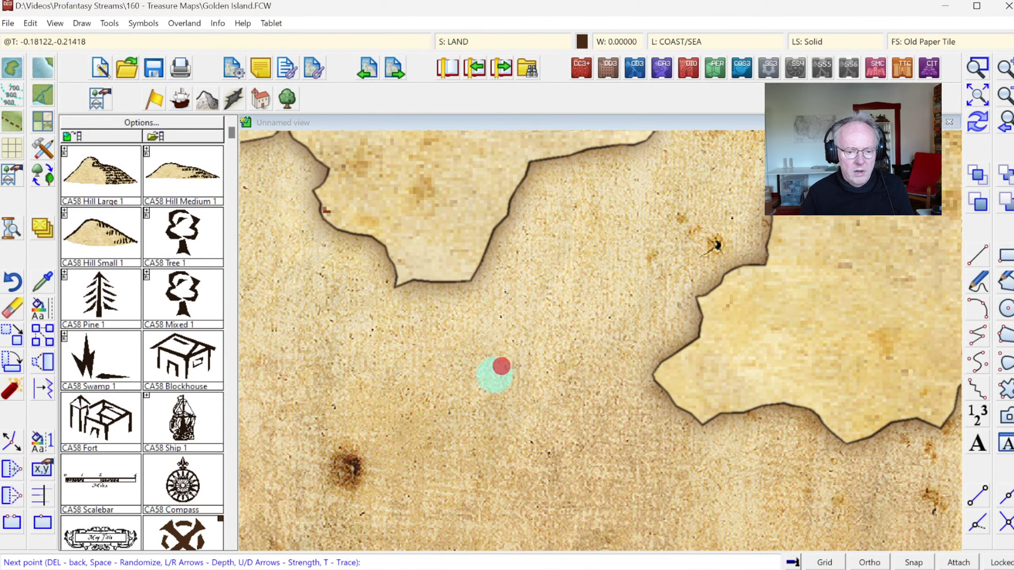
left_click(538, 449)
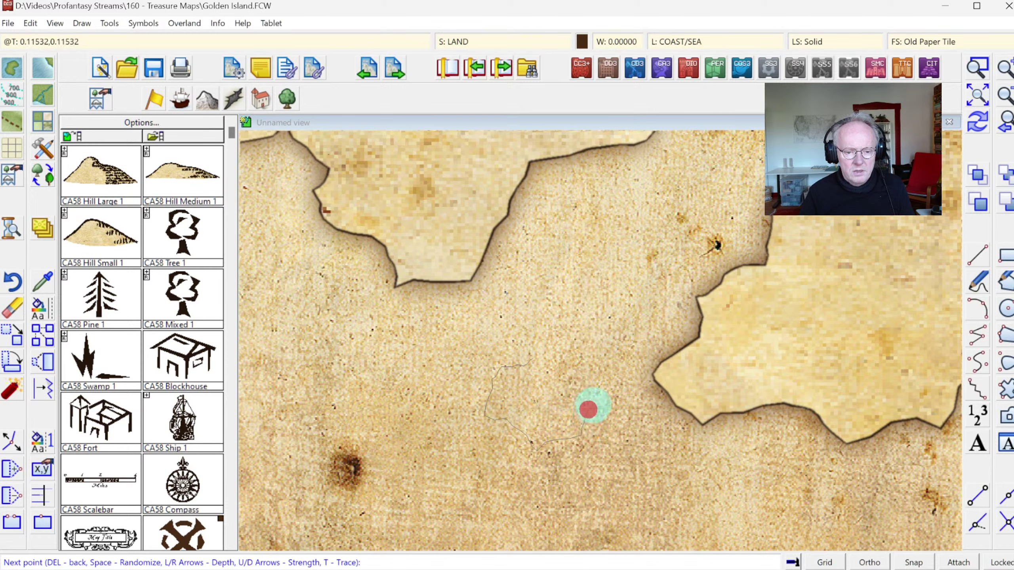
left_click(570, 360)
right_click(552, 358)
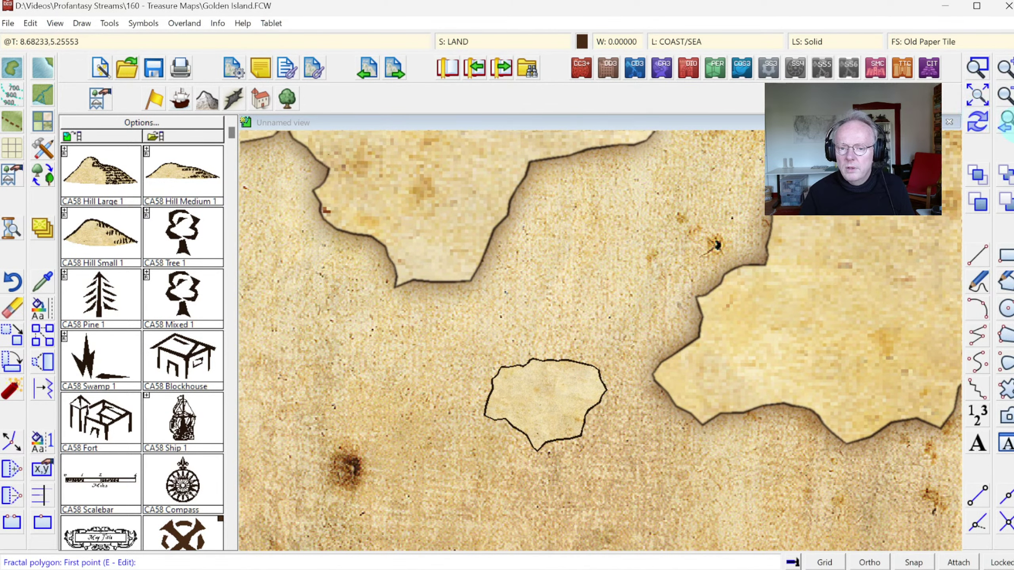
Draw another small fractal islet in the map's northwest corner, off the main island's coast.
left_click(1009, 127)
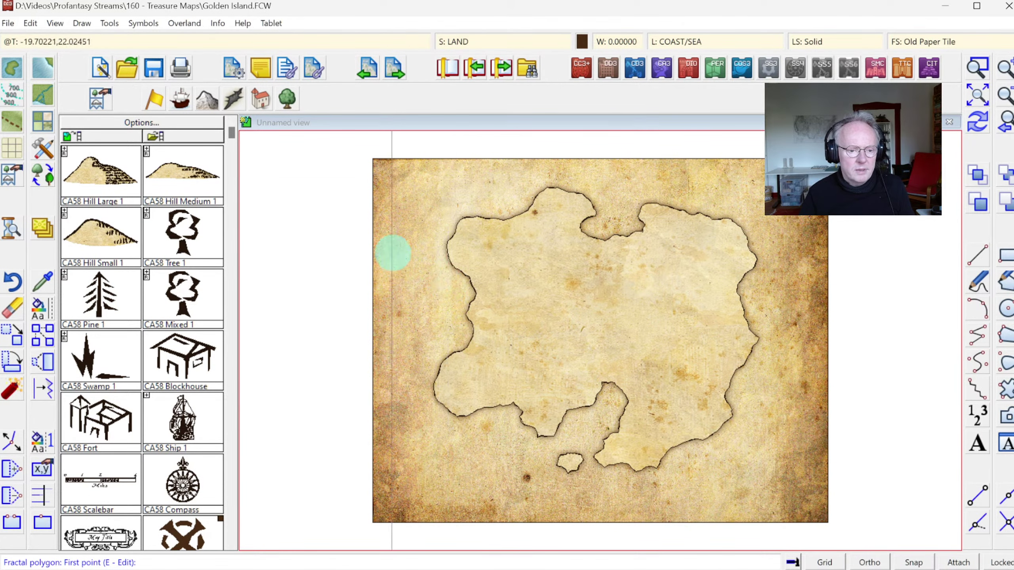
left_click(398, 193)
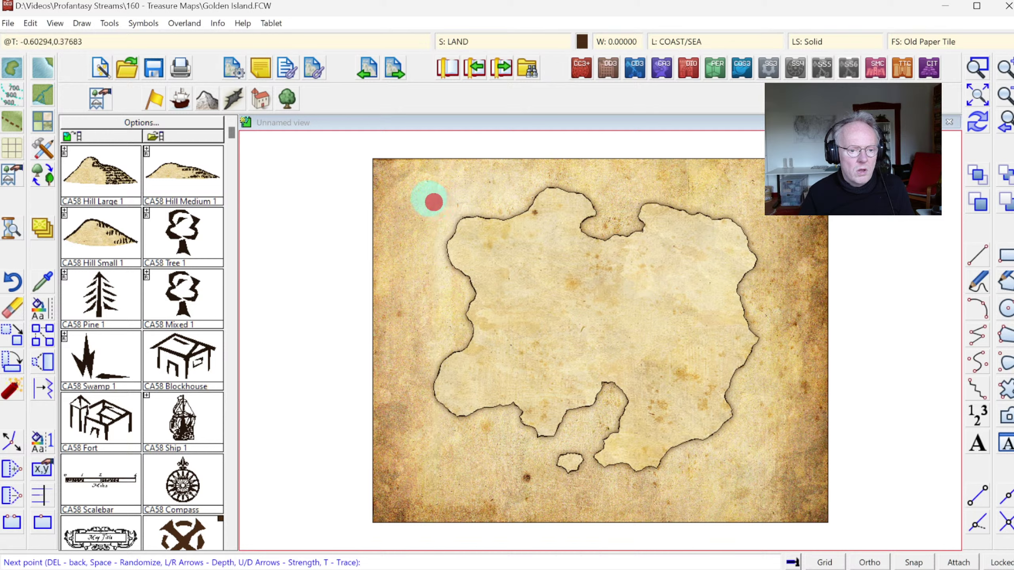
right_click(417, 191)
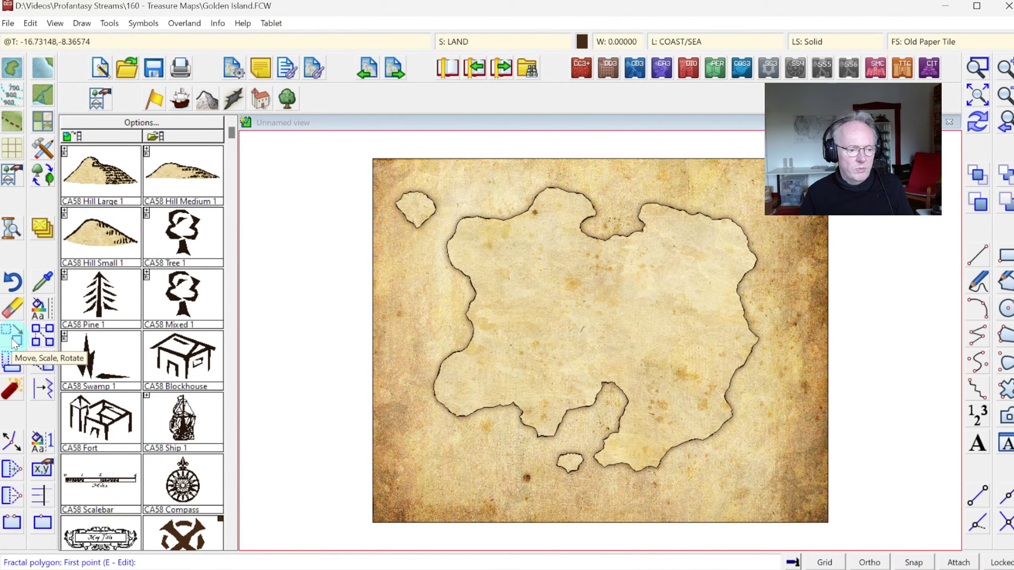
Move the main island and both islets together about 0.4 units east and 1.3 units south, and redraw the map.
left_click(15, 339)
left_click_drag(397, 187, 757, 482)
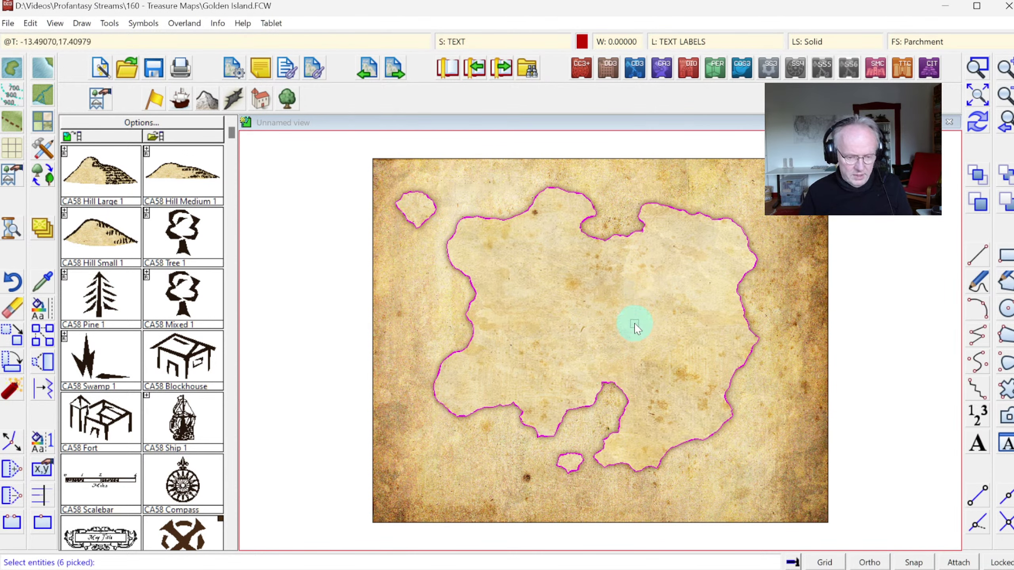
left_click(592, 324)
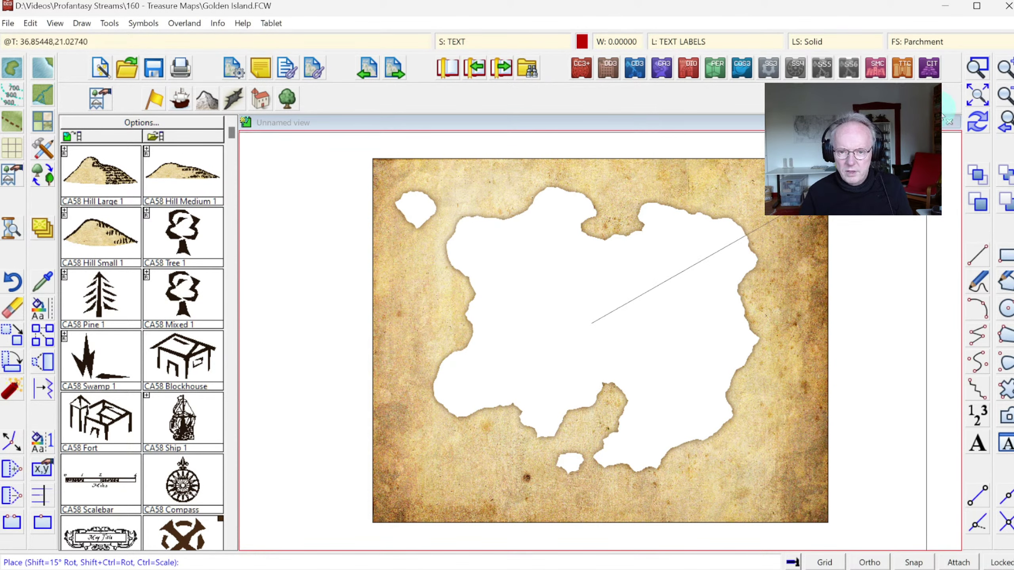
left_click(977, 121)
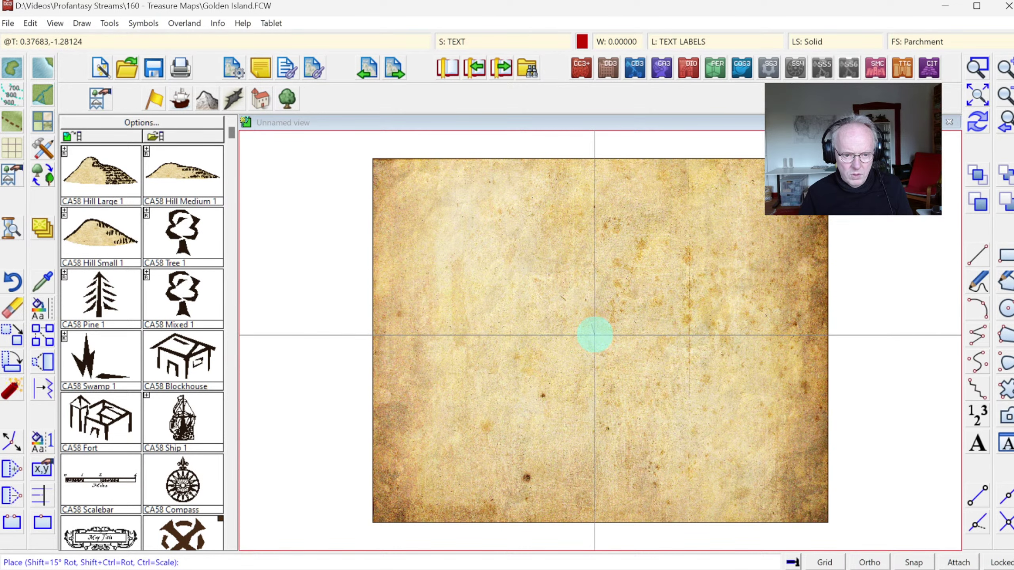
left_click(595, 335)
left_click(978, 121)
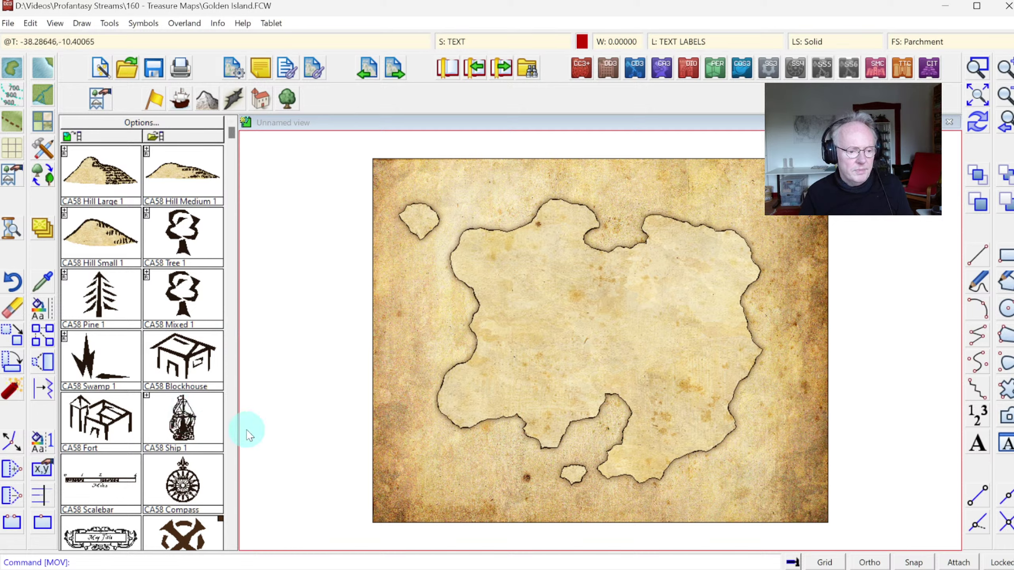
Place a mirrored CA58 Ship 2 symbol at scale 1.5 in the sea west of the southern islet.
left_click(146, 396)
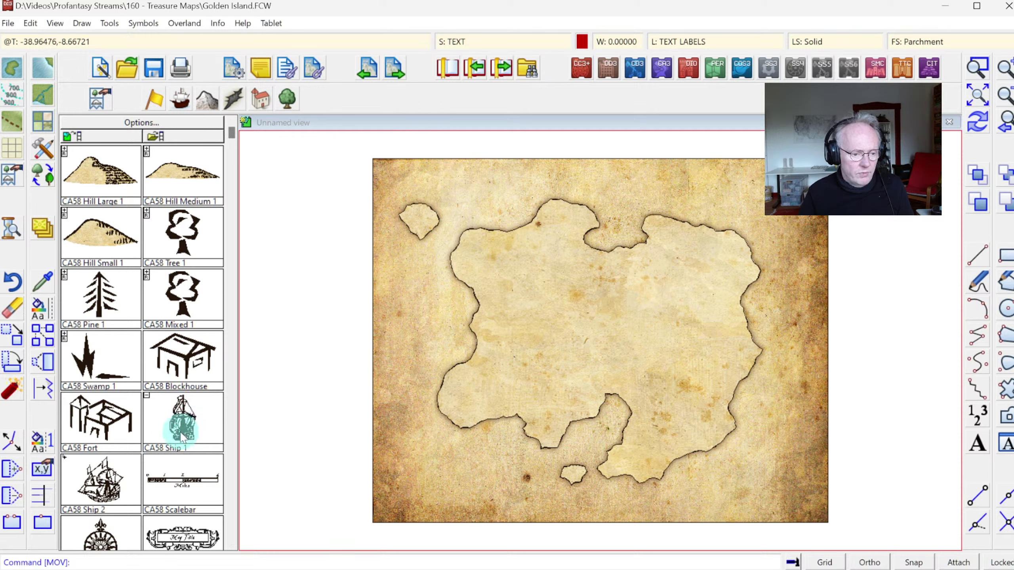
left_click(117, 484)
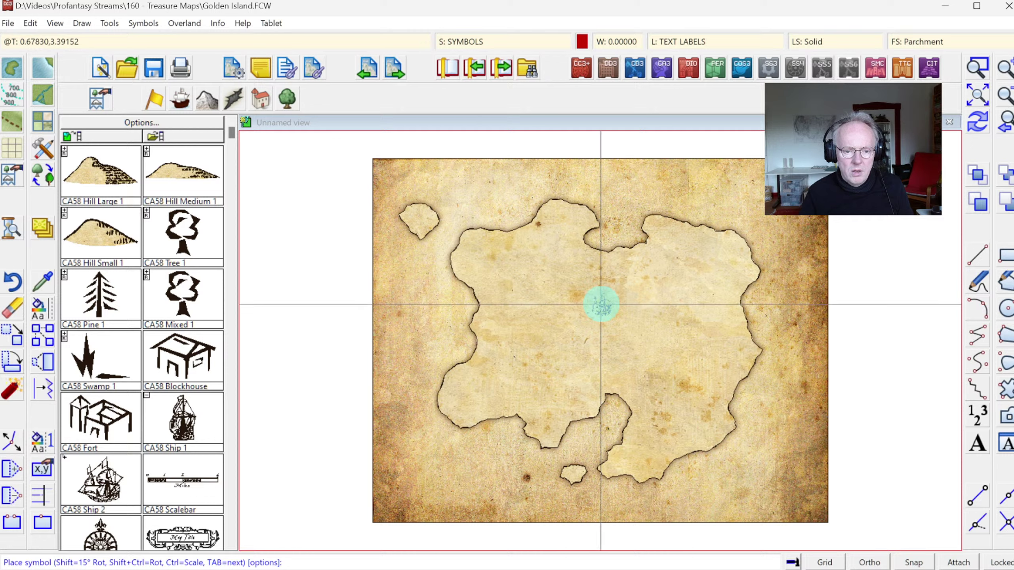
right_click(601, 304)
left_click(567, 234)
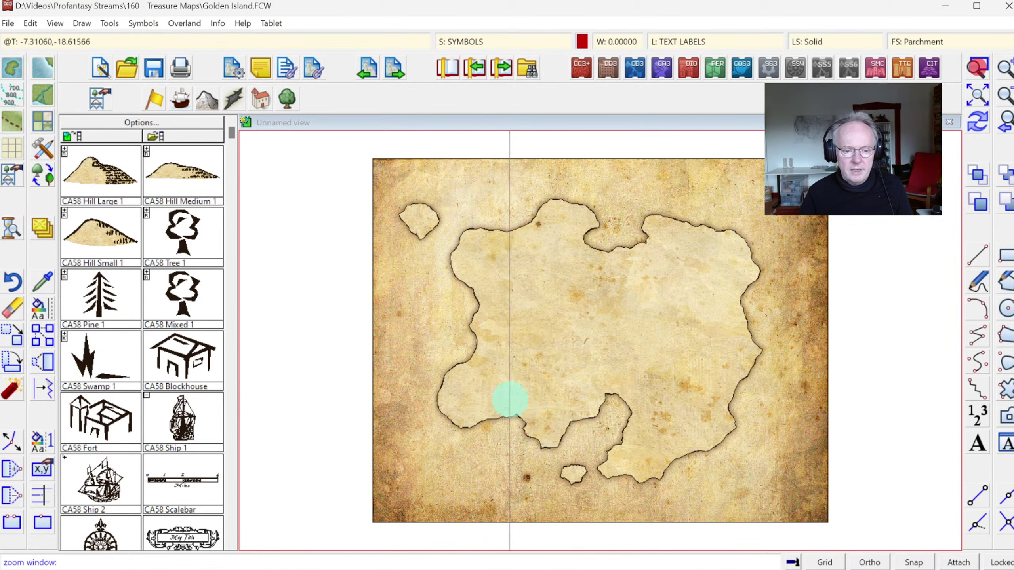
left_click(479, 388)
left_click(670, 536)
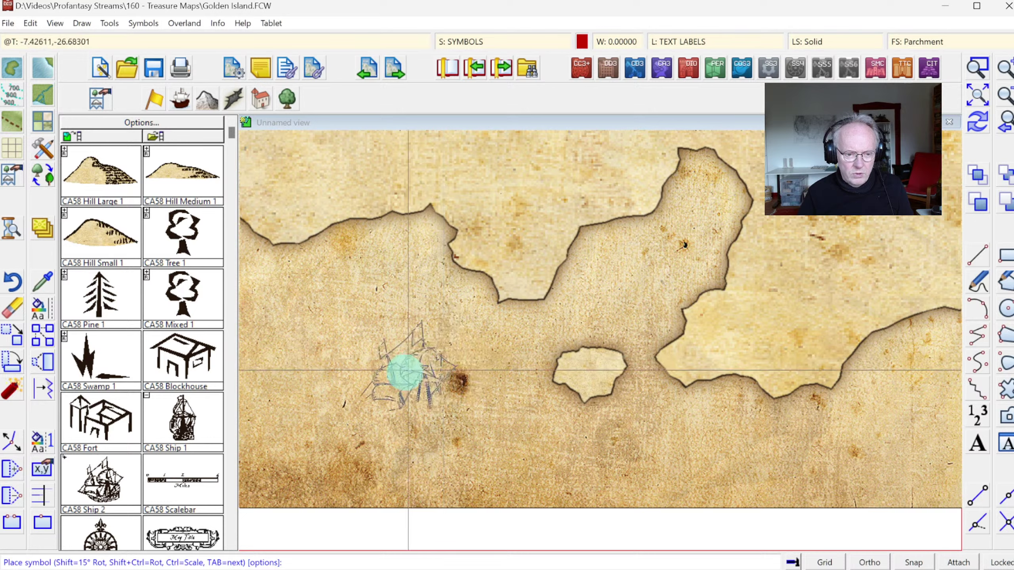
right_click(445, 364)
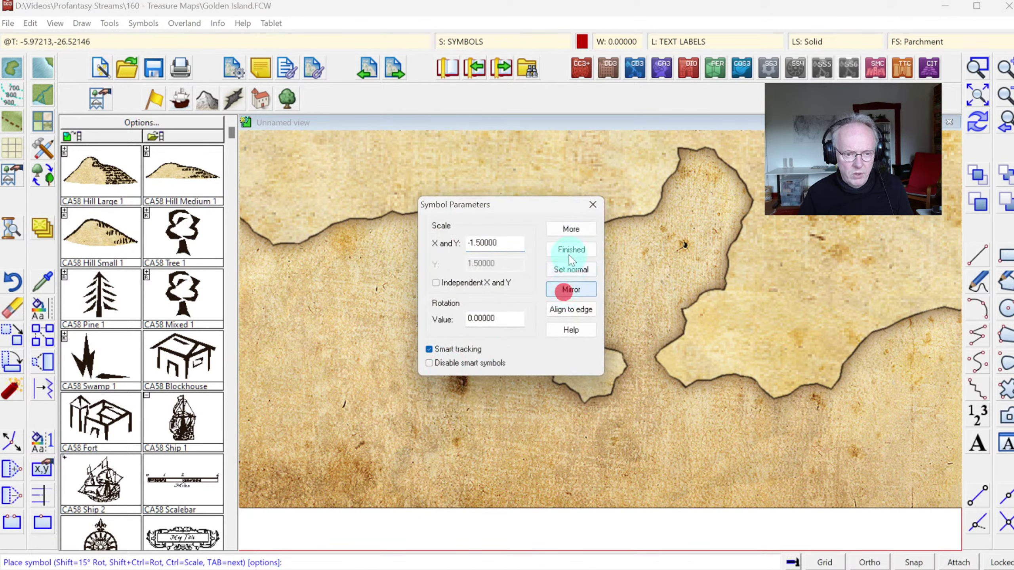
left_click(570, 231)
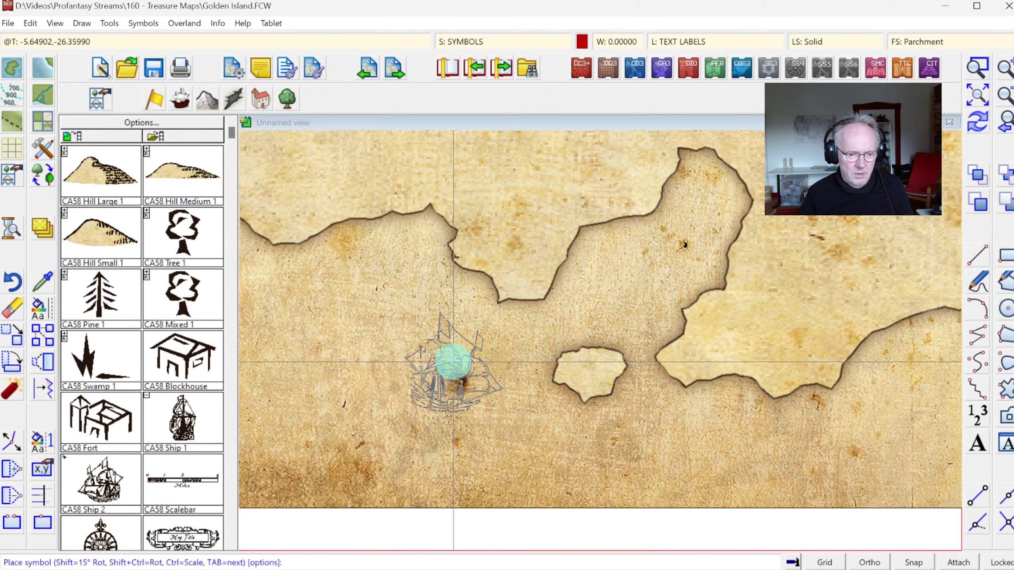
left_click(452, 361)
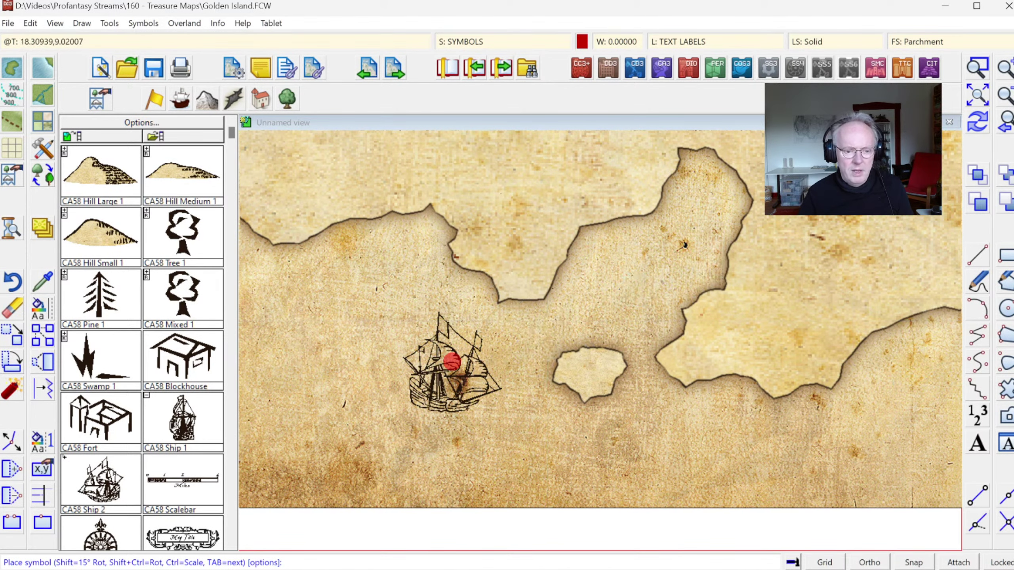
left_click(972, 95)
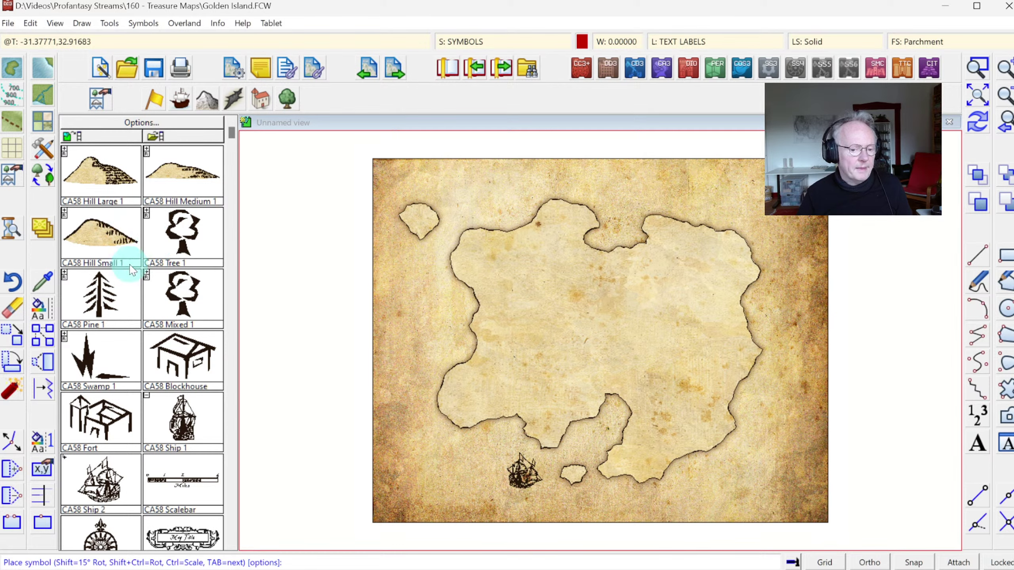
Reset the CA58 Compass symbol to normal scale, enlarge it slightly, and place it with snapping on in the map's southeast corner.
left_click(99, 539)
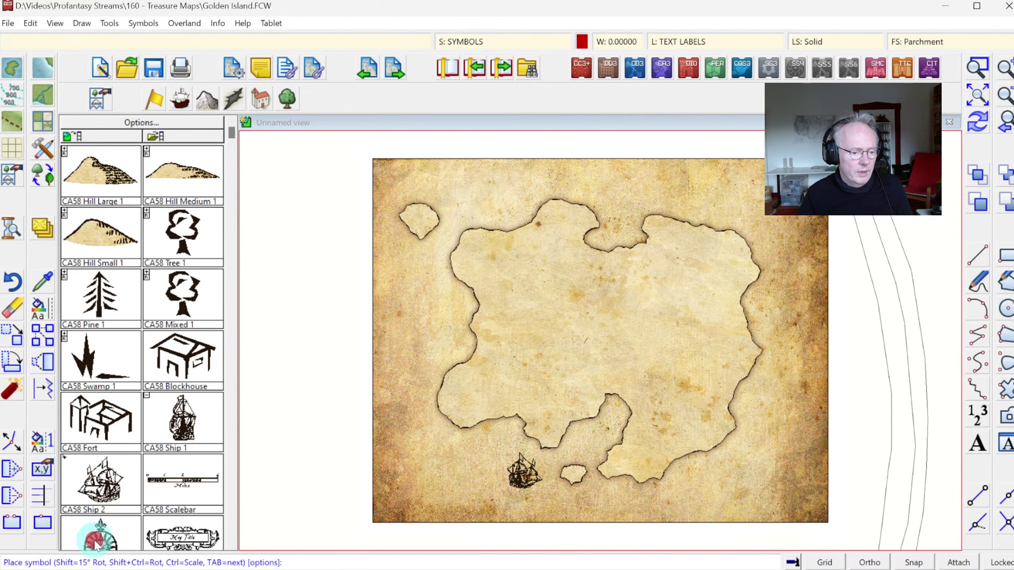
right_click(546, 326)
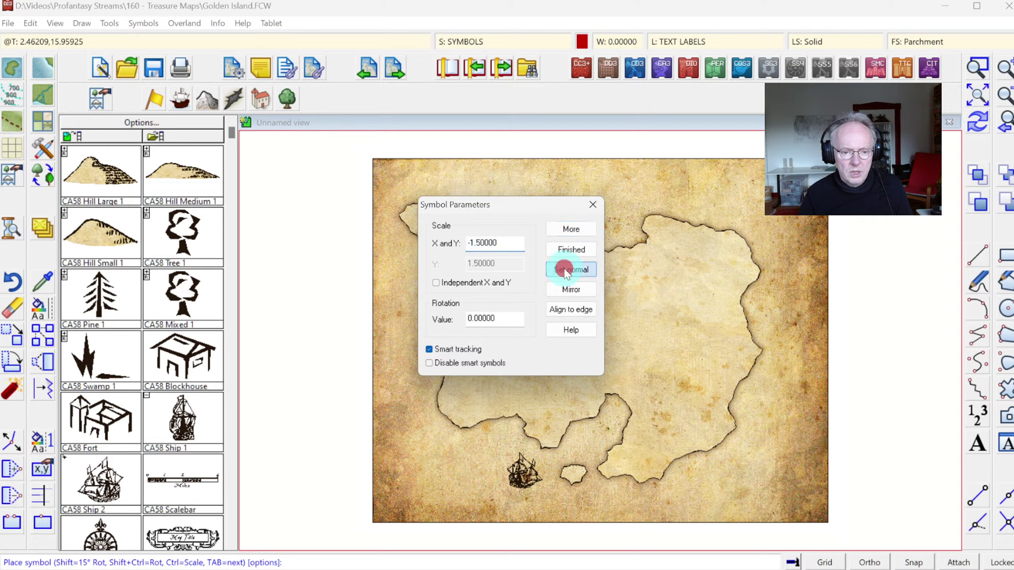
left_click(569, 231)
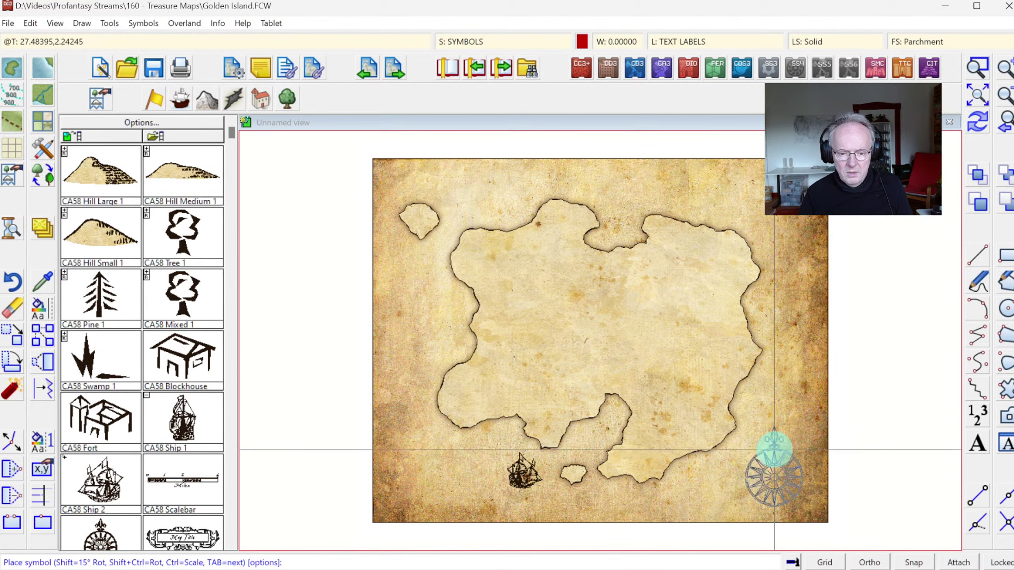
key("ctrl")
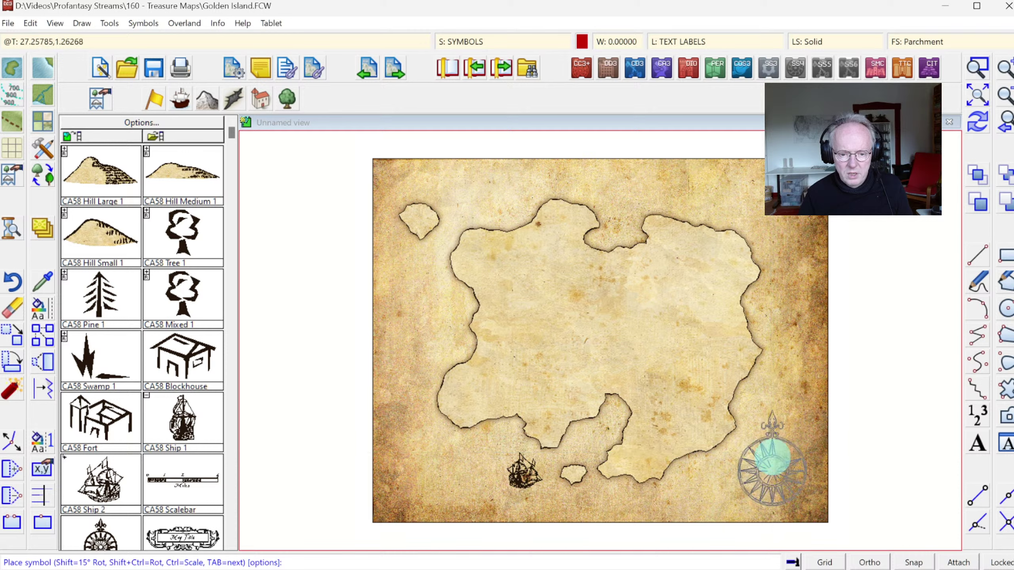
left_click(915, 556)
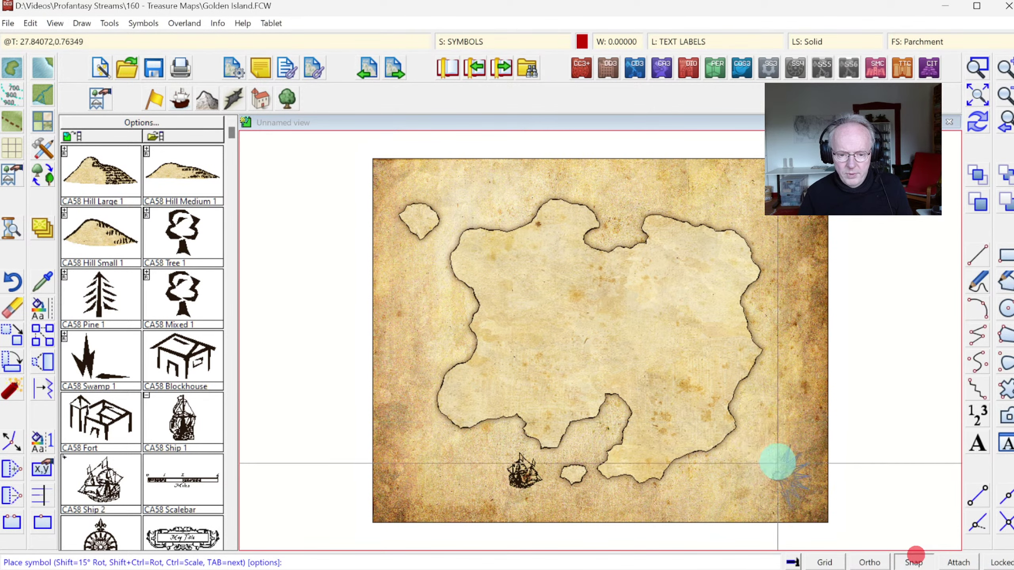
left_click(773, 455)
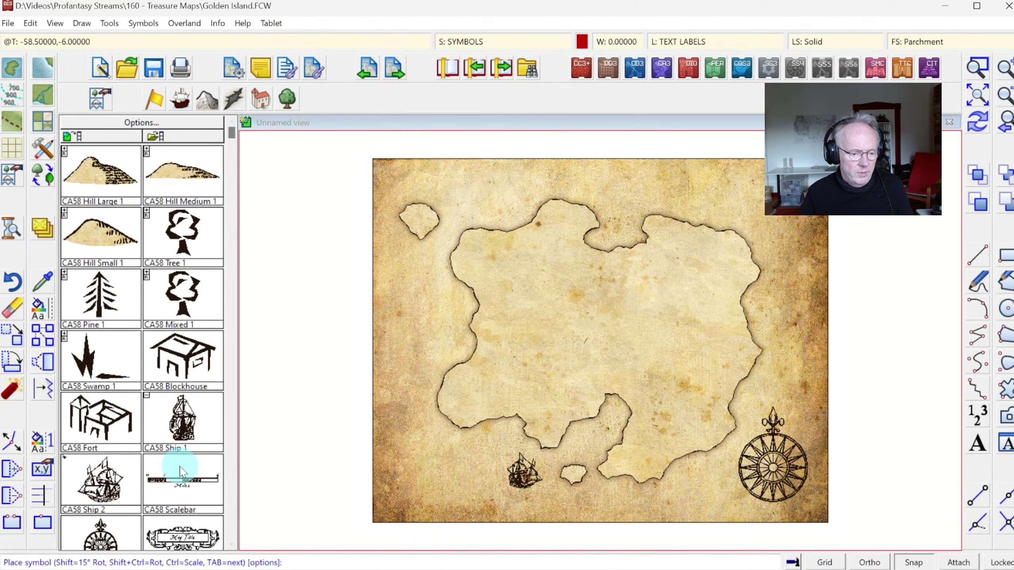
Place the CA58 Scalebar symbol at a reduced scale in the map's southwest corner.
left_click(181, 471)
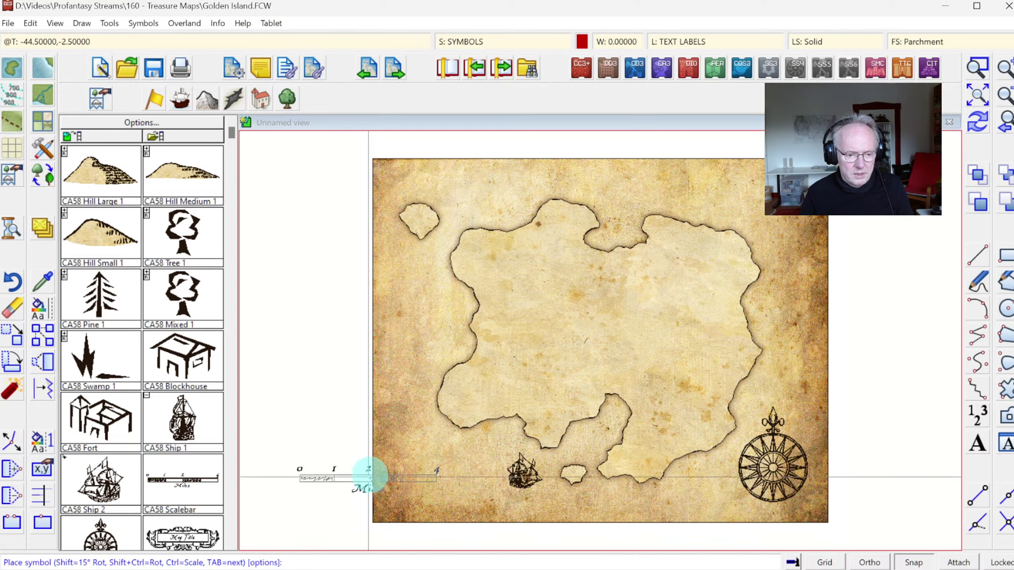
right_click(360, 459)
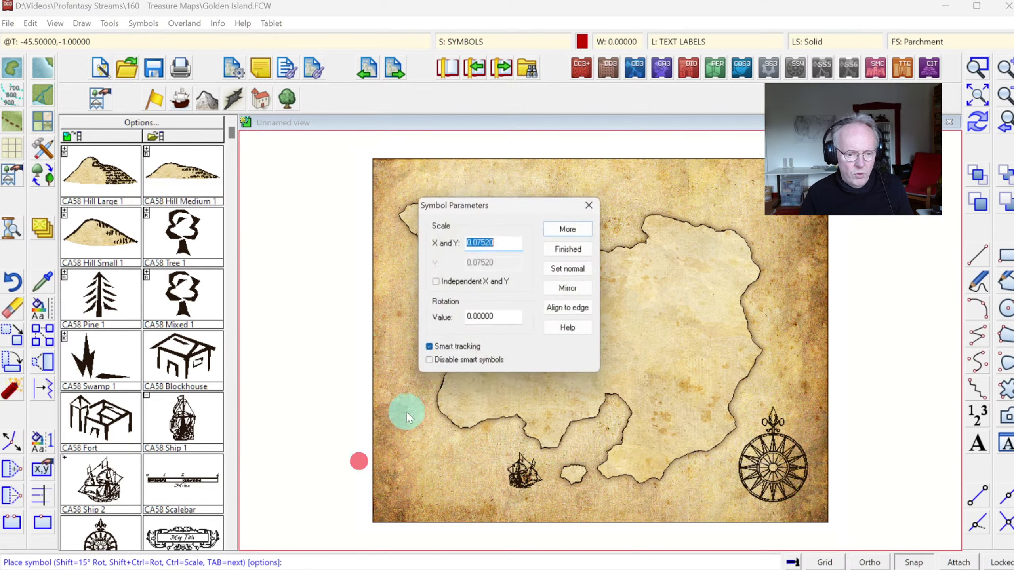
left_click(575, 233)
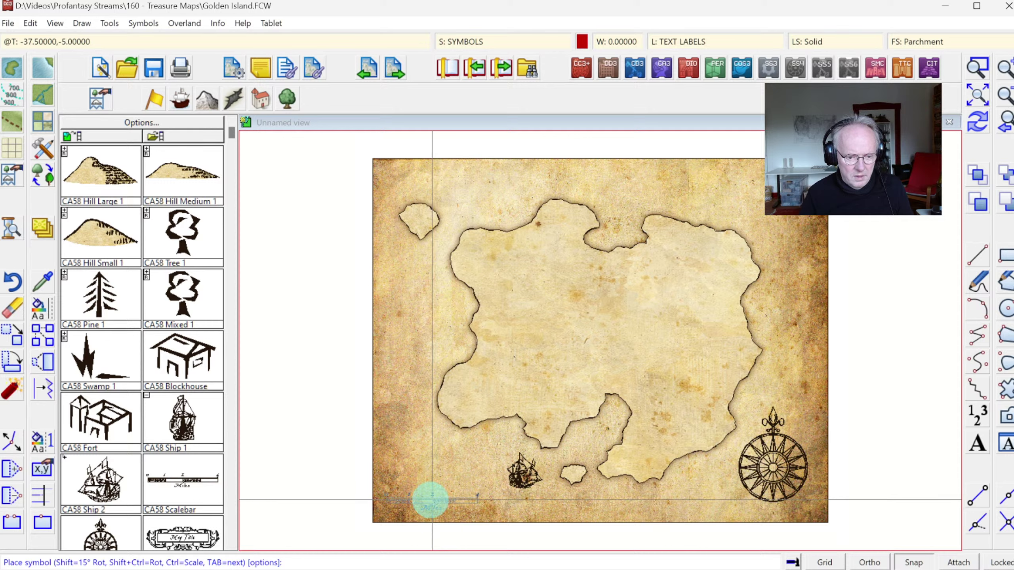
left_click(430, 501)
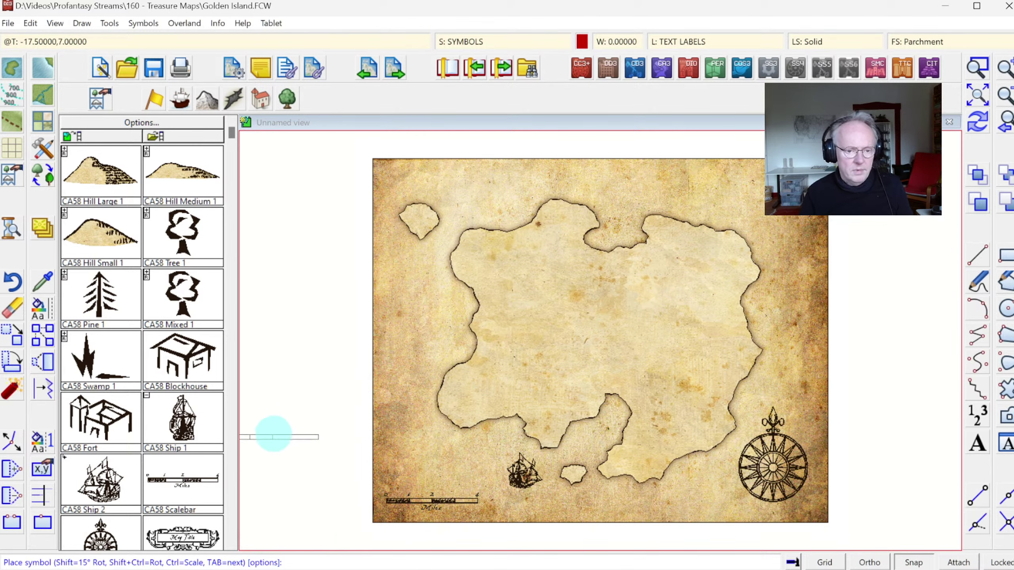
Place the title cartouche in the map's northeast corner with the map title Golden Island.
left_click(181, 537)
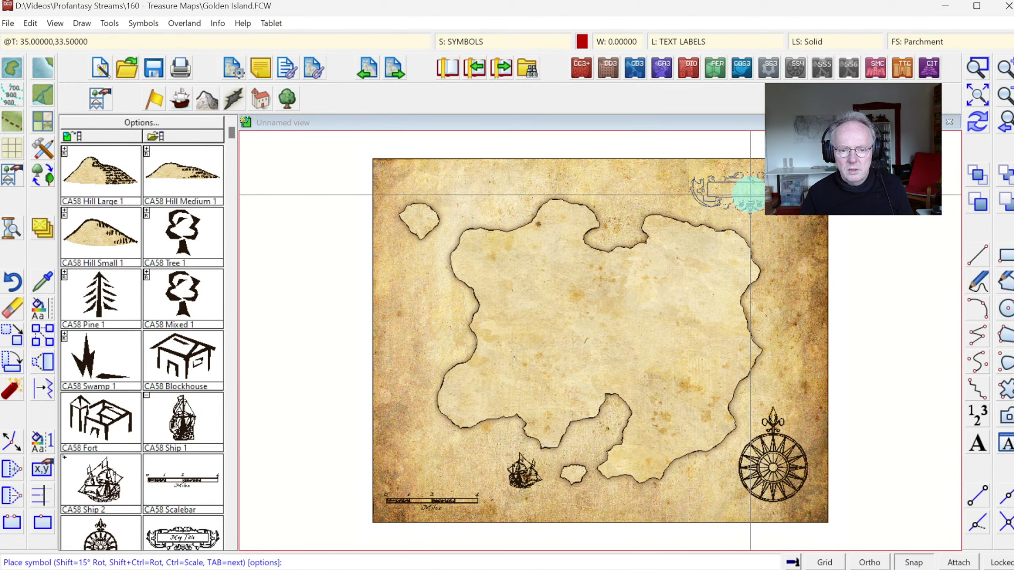
left_click(751, 195)
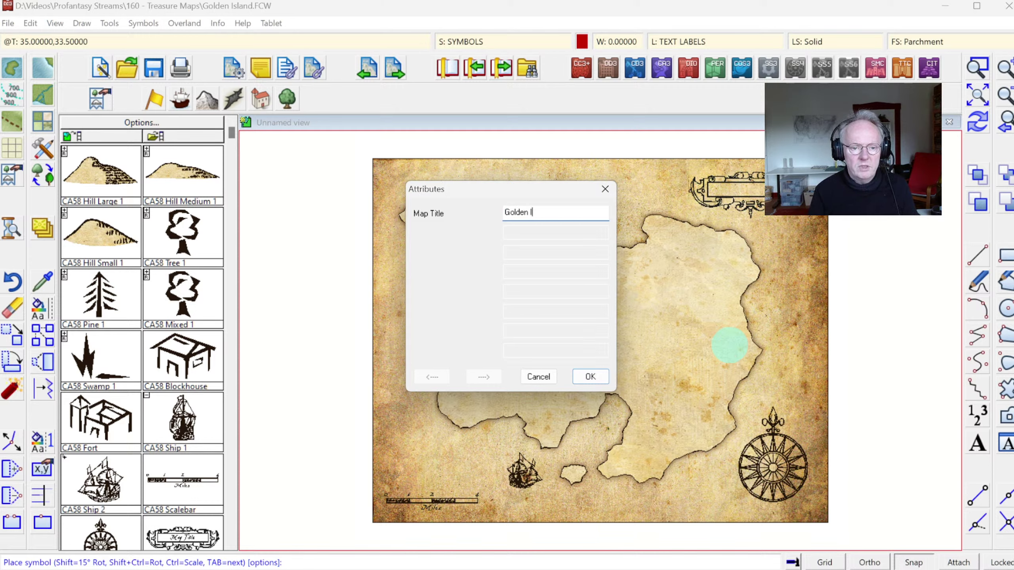
key("Return")
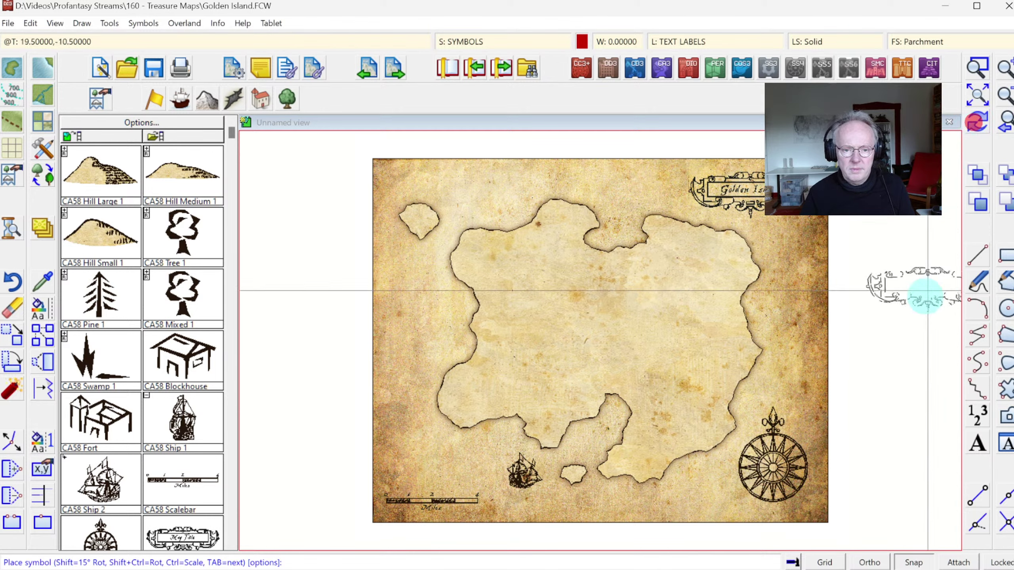
Look through the rest of the symbol catalog and show the catalog of treasure markers and map decorations.
left_click(188, 316)
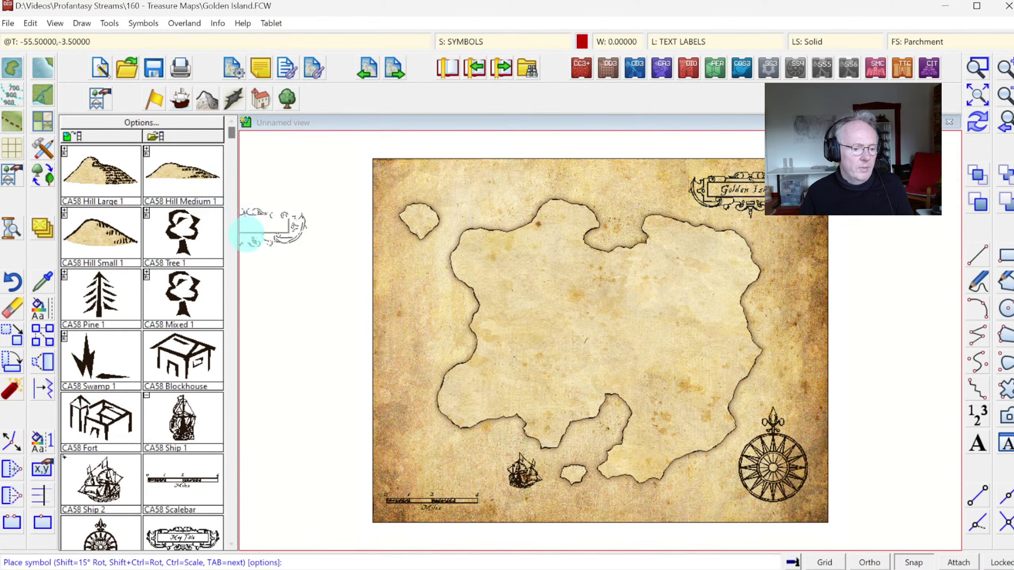
left_click(233, 404)
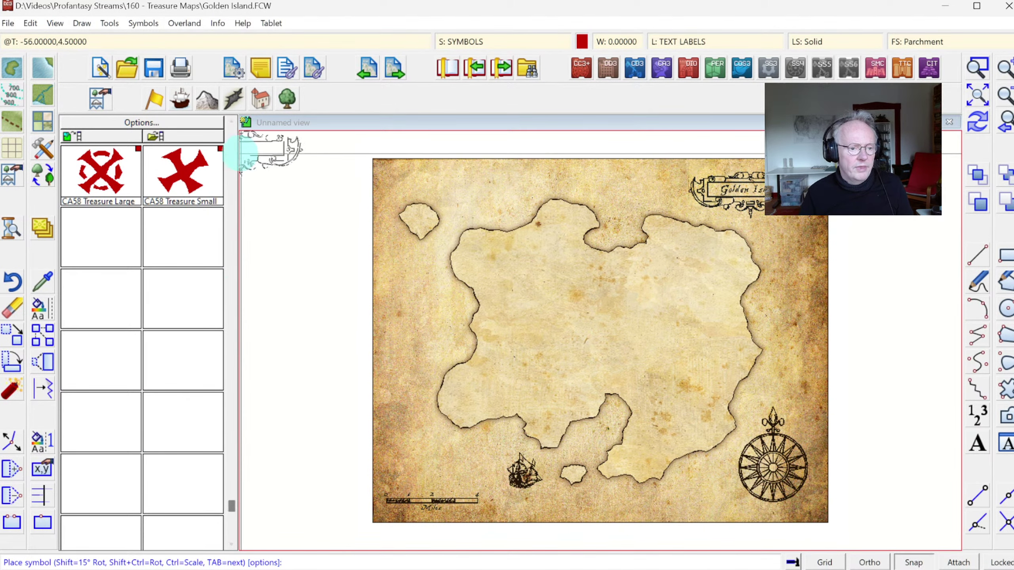
left_click(232, 134)
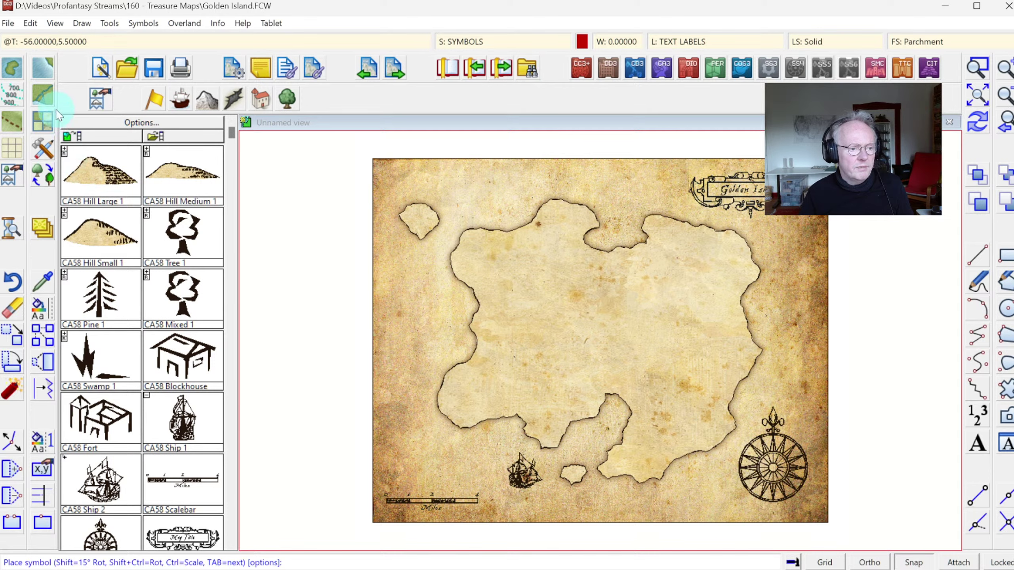
left_click(156, 111)
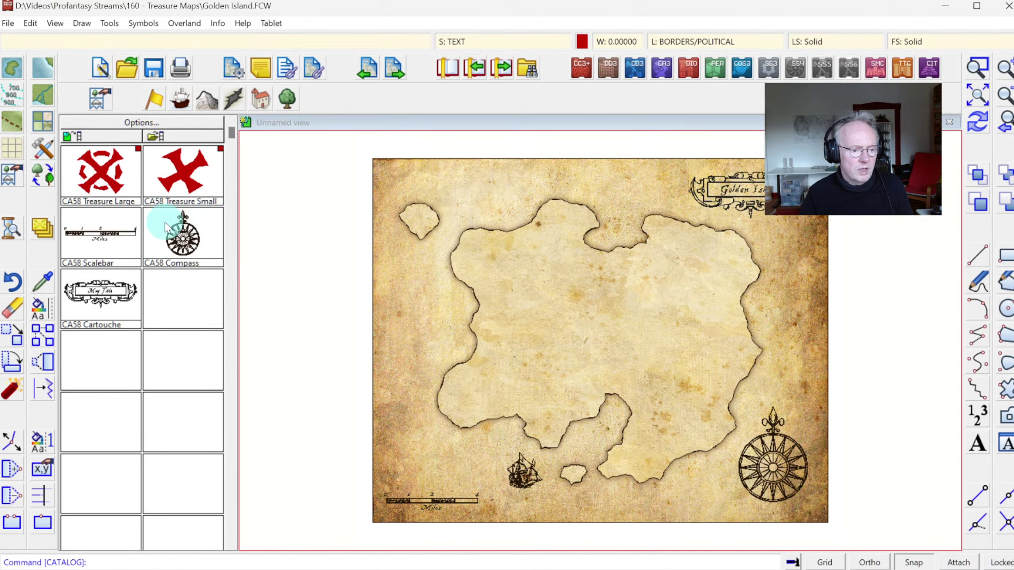
Start a Sea, Contours outline in the northern sea and run it around the outside of the northwest islet, turning snapping off.
left_click(49, 150)
left_click(496, 400)
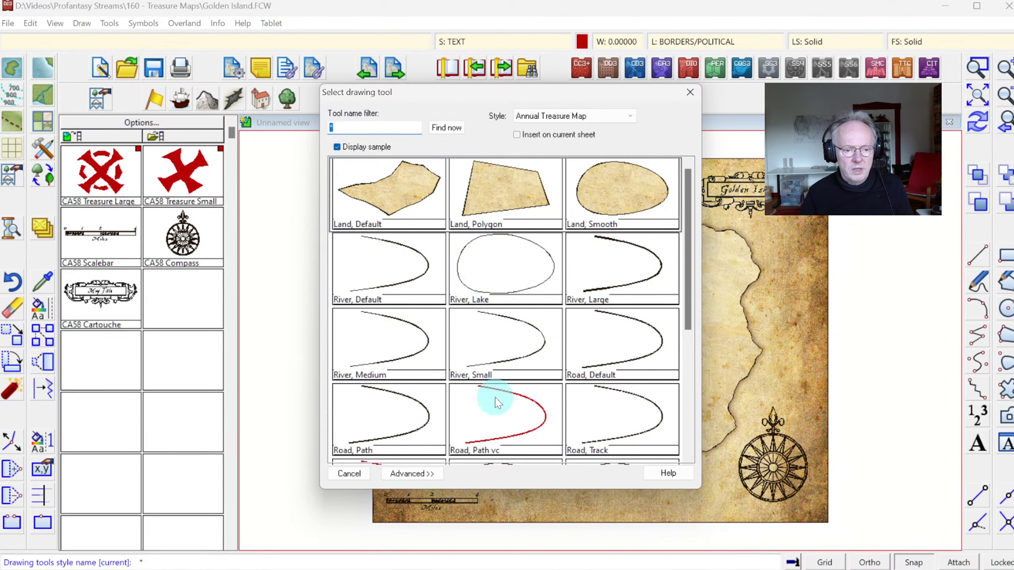
left_click_drag(686, 206, 684, 273)
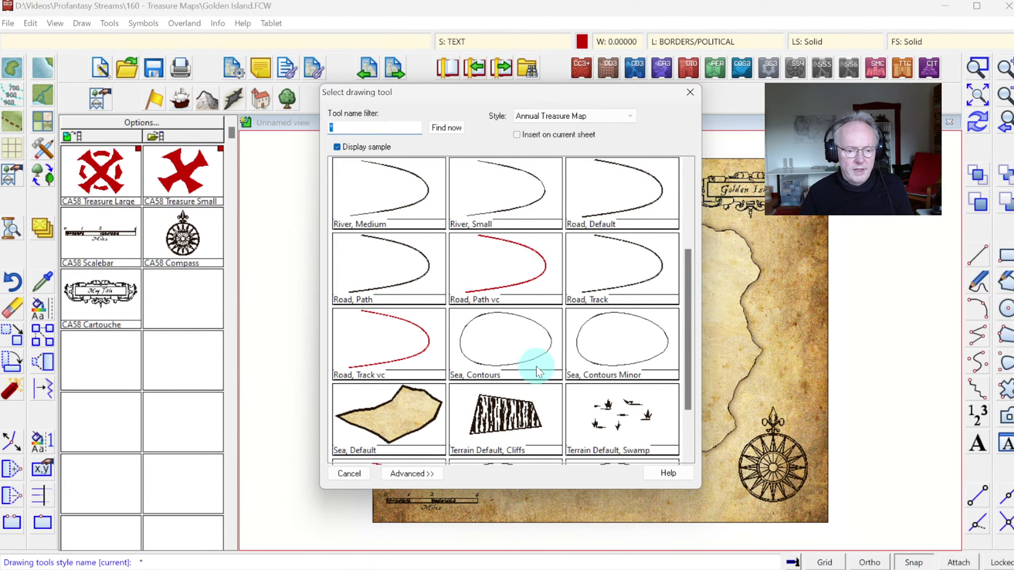
left_click(511, 344)
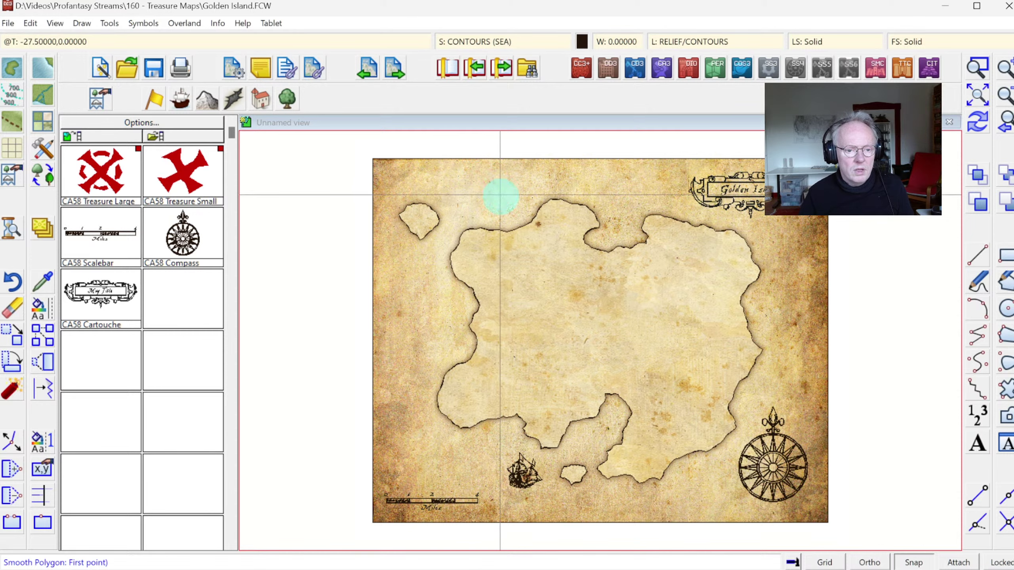
left_click(499, 196)
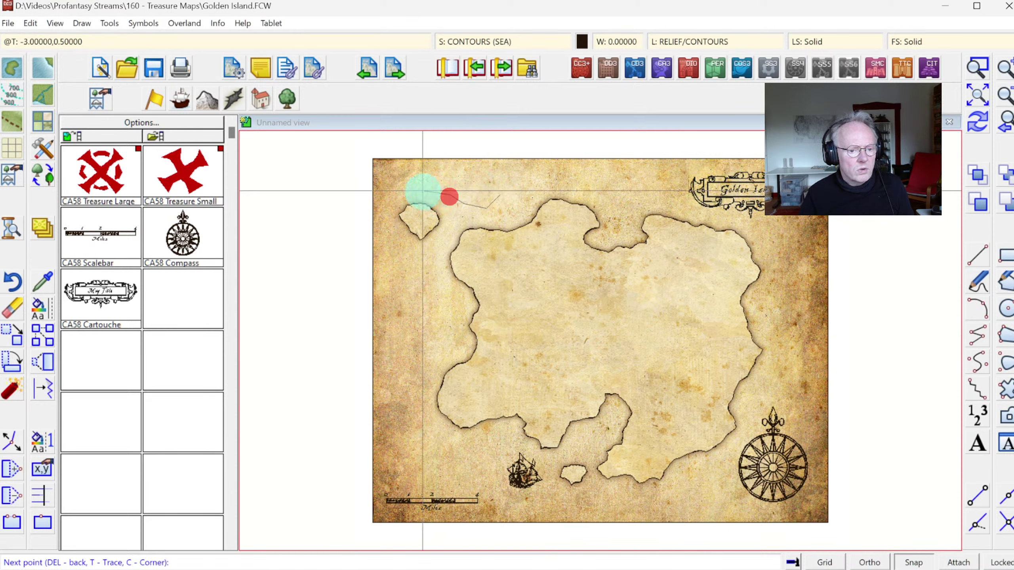
left_click(421, 192)
left_click(918, 562)
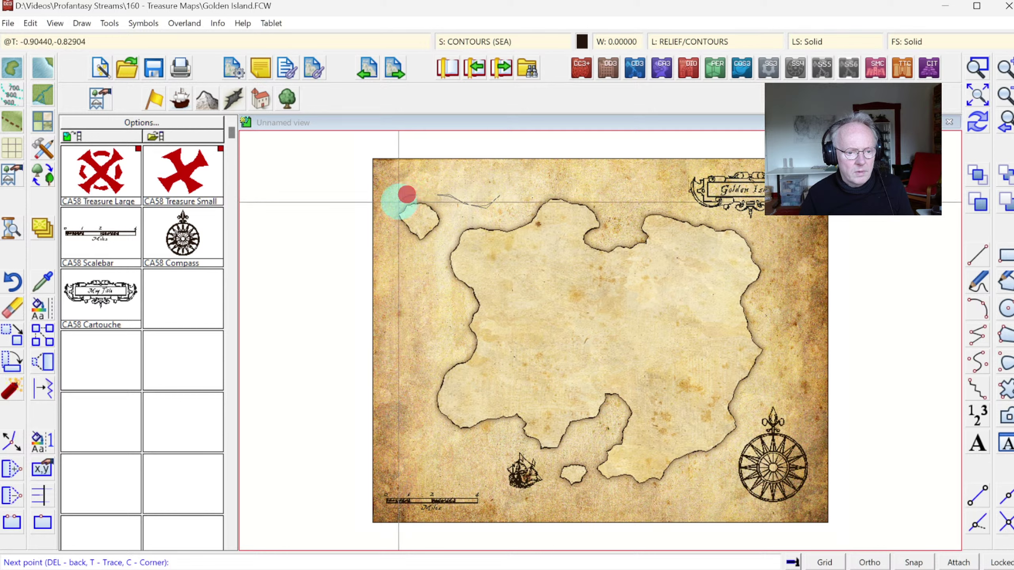
left_click(401, 235)
left_click(402, 251)
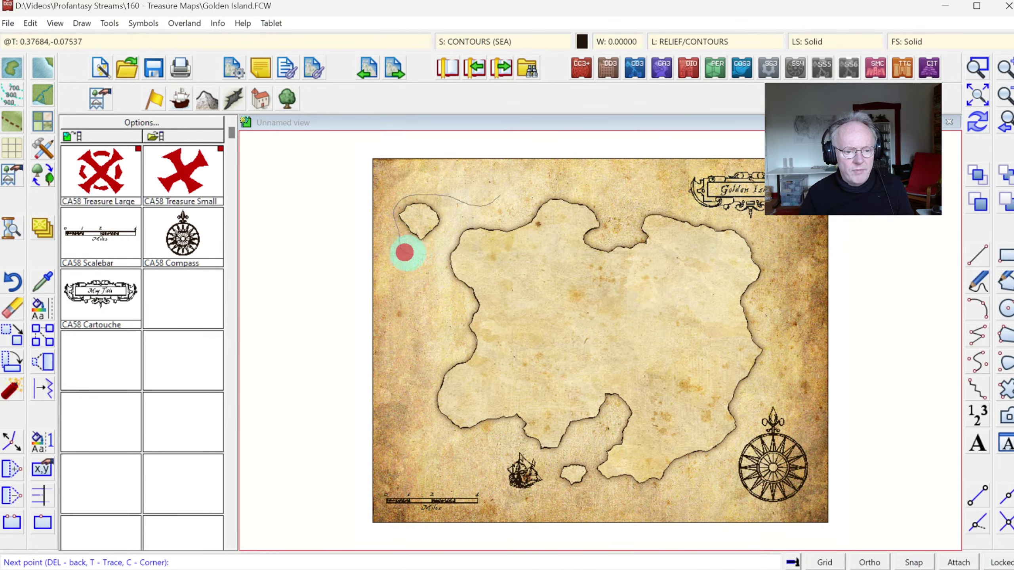
left_click(435, 246)
left_click(444, 260)
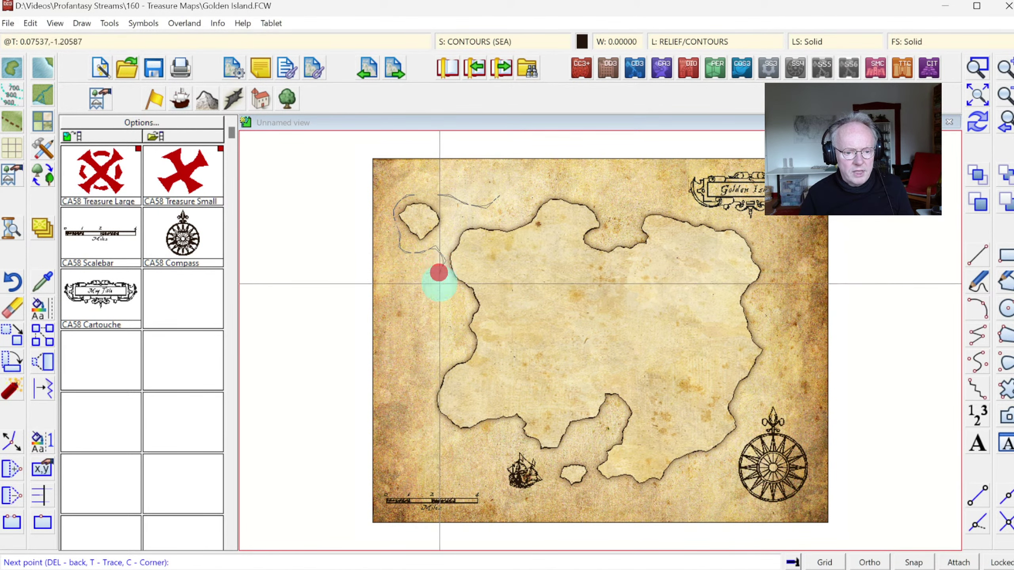
Continue the sea contour down the main island's west coast and around its southwest corner, keeping a small distance offshore.
left_click(440, 277)
left_click(459, 315)
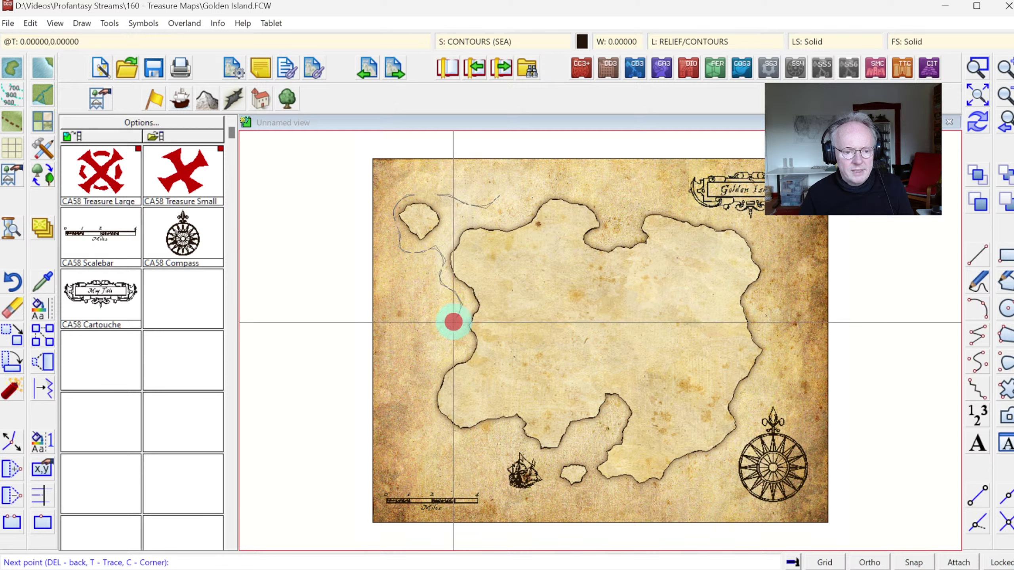
left_click(448, 355)
left_click(440, 362)
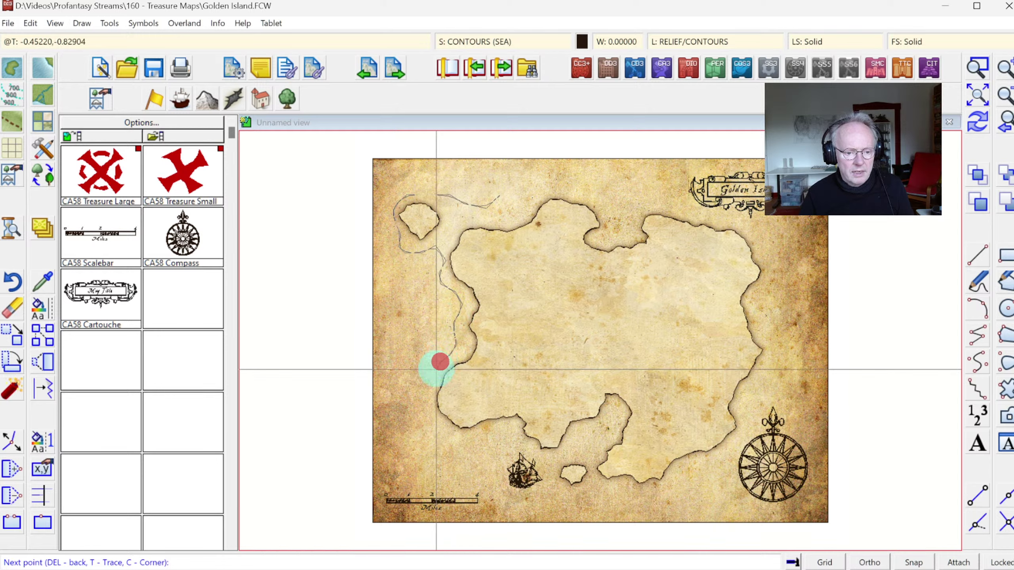
left_click(436, 369)
left_click(427, 386)
left_click(423, 398)
left_click(435, 419)
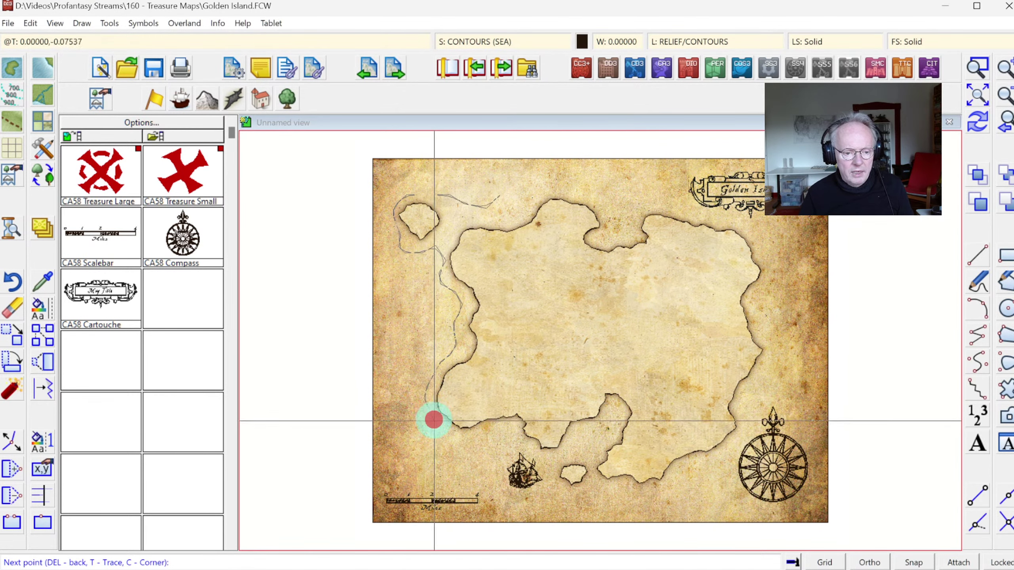
left_click(437, 430)
left_click(443, 439)
left_click(464, 442)
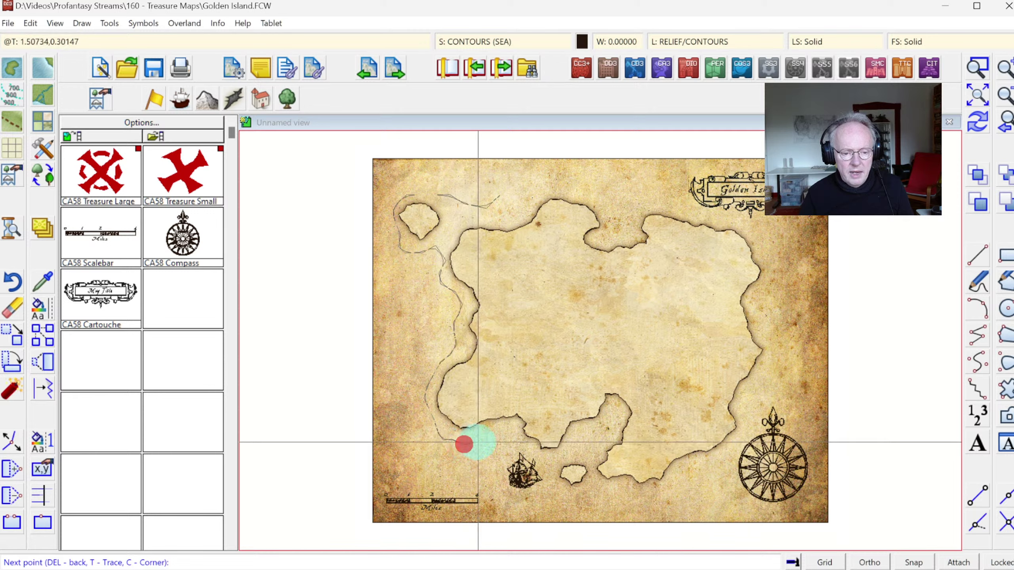
Carry the contour east along the south coast and loop it around the outside of the ship.
left_click(487, 430)
left_click(505, 433)
left_click(512, 443)
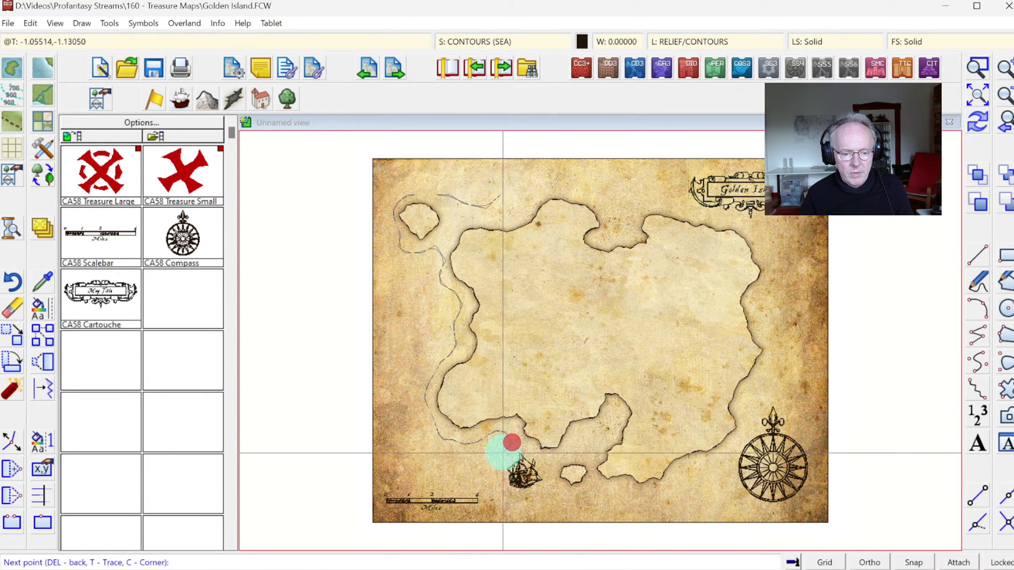
left_click(494, 466)
left_click(491, 471)
left_click(493, 483)
left_click(503, 489)
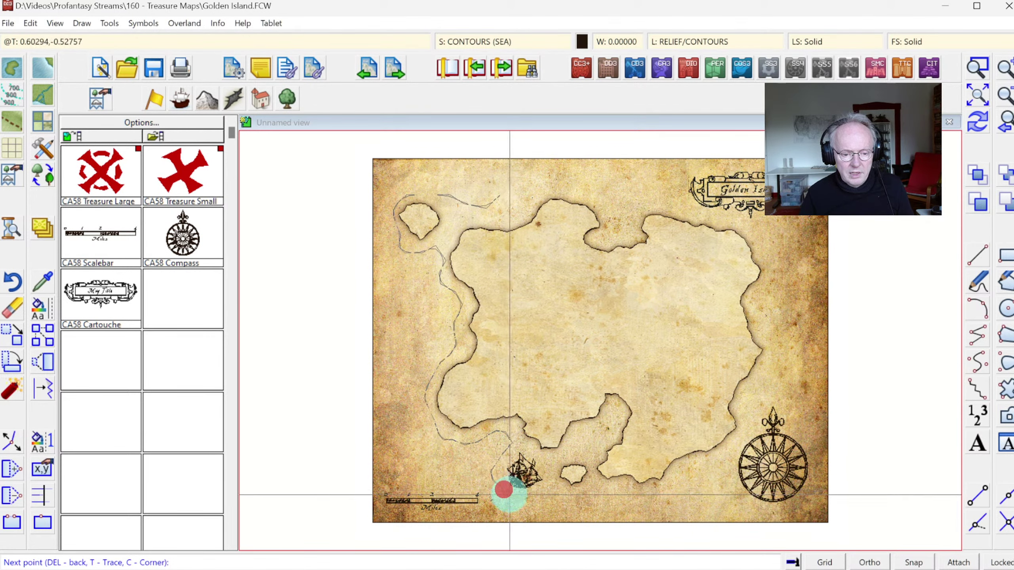
left_click(514, 496)
left_click(521, 502)
left_click(545, 485)
left_click(554, 485)
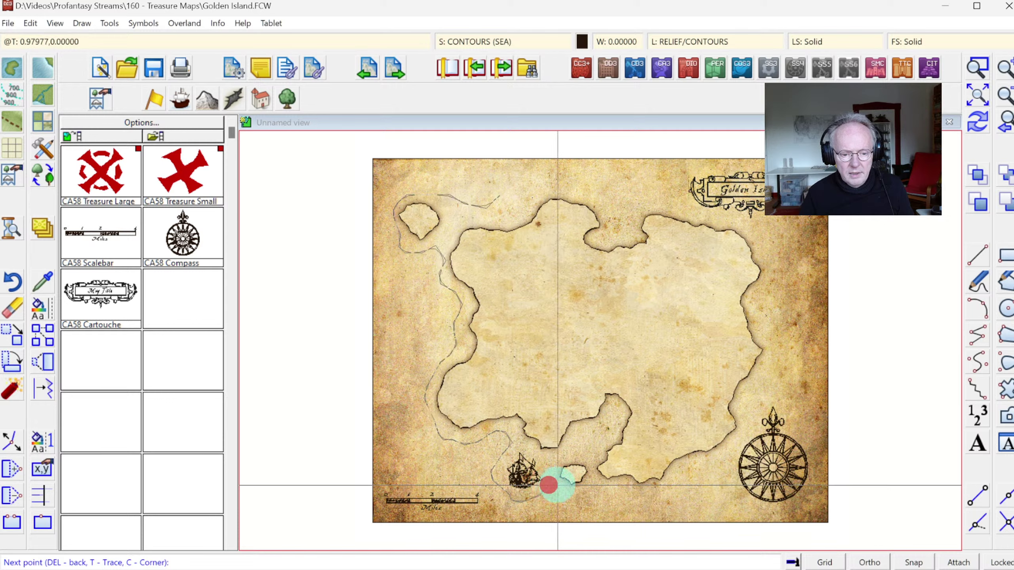
Run the contour south of the small southern islet and along the southeastern coast as far as the compass.
left_click(564, 489)
left_click(574, 497)
left_click(584, 492)
left_click(595, 484)
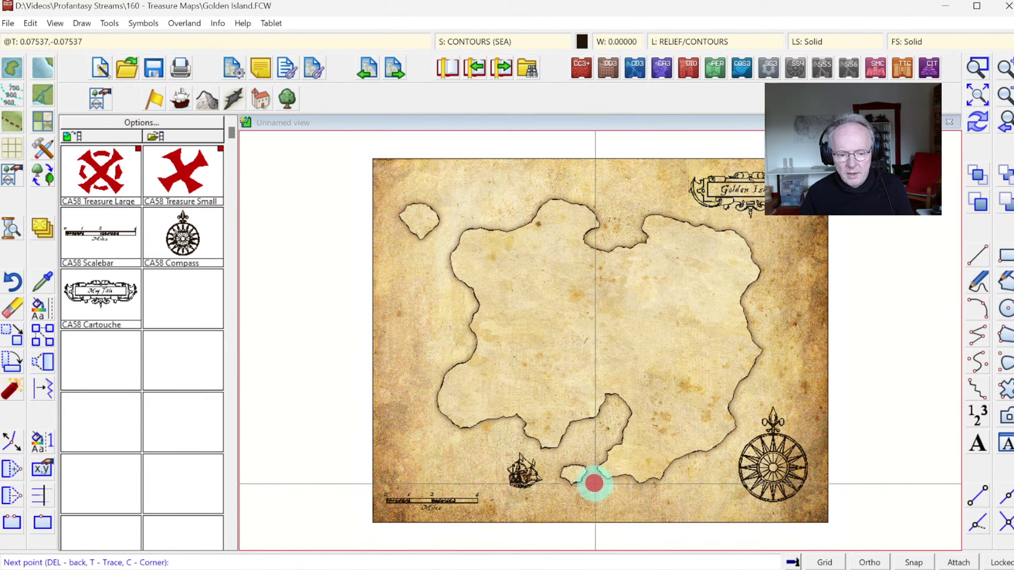
left_click(613, 487)
left_click(625, 488)
left_click(633, 490)
left_click(643, 492)
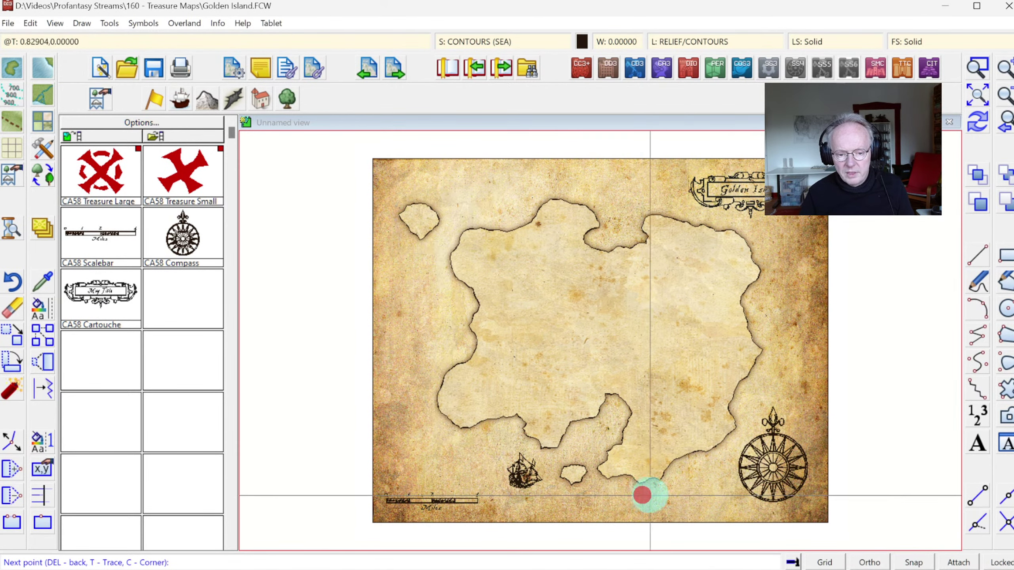
left_click(655, 492)
left_click(665, 488)
left_click(693, 472)
left_click(715, 465)
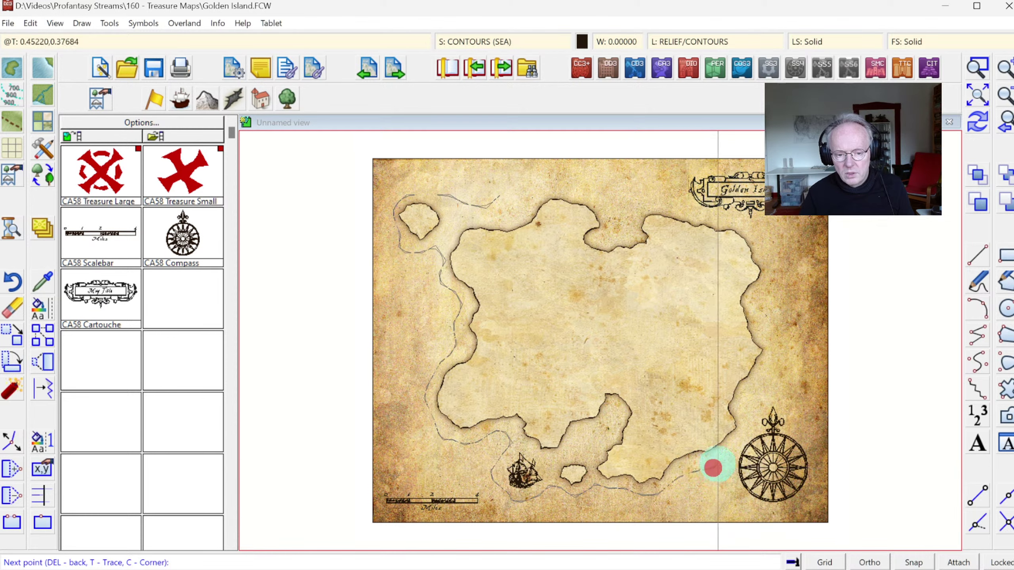
Lead the contour north between the compass and the island and up along the east coast.
left_click(726, 453)
left_click(740, 435)
left_click(747, 422)
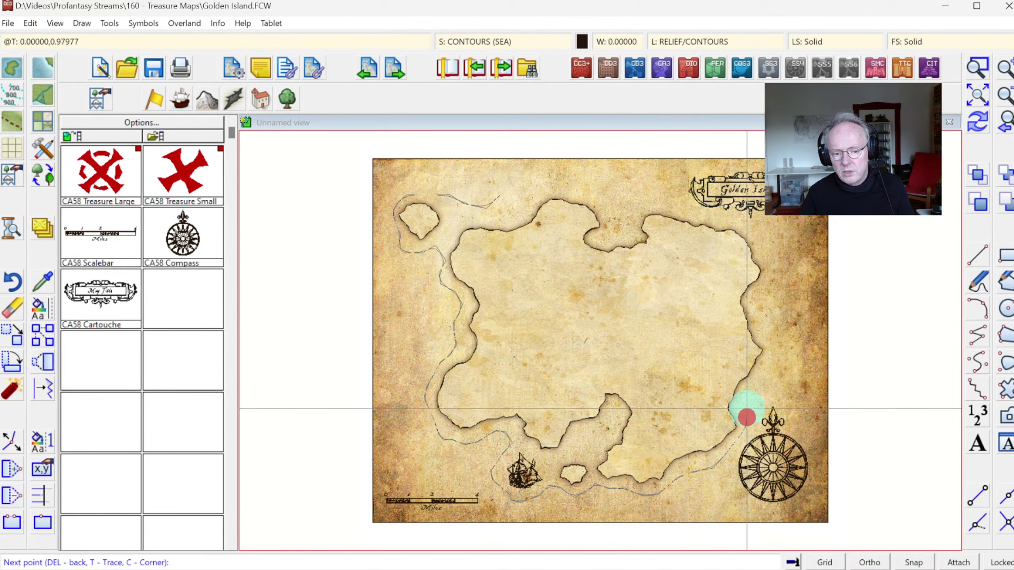
left_click(748, 402)
left_click(758, 382)
left_click(765, 369)
left_click(776, 351)
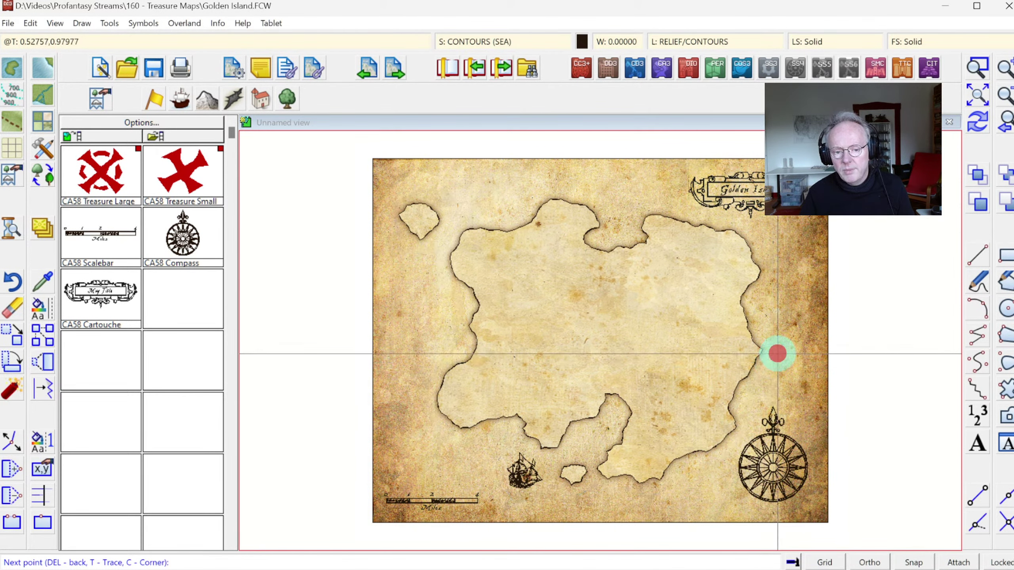
left_click(766, 337)
left_click(758, 318)
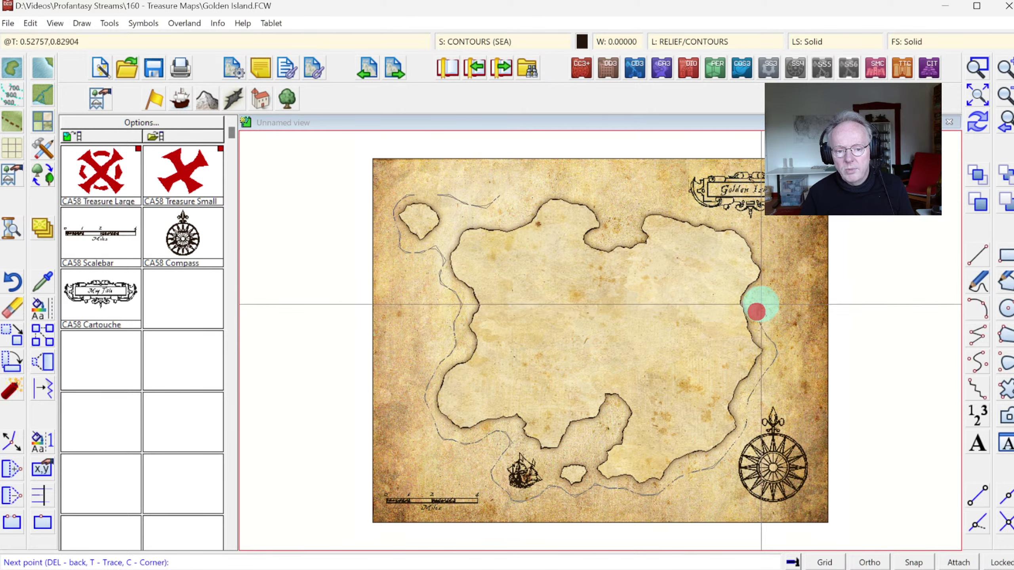
left_click(760, 298)
left_click(773, 281)
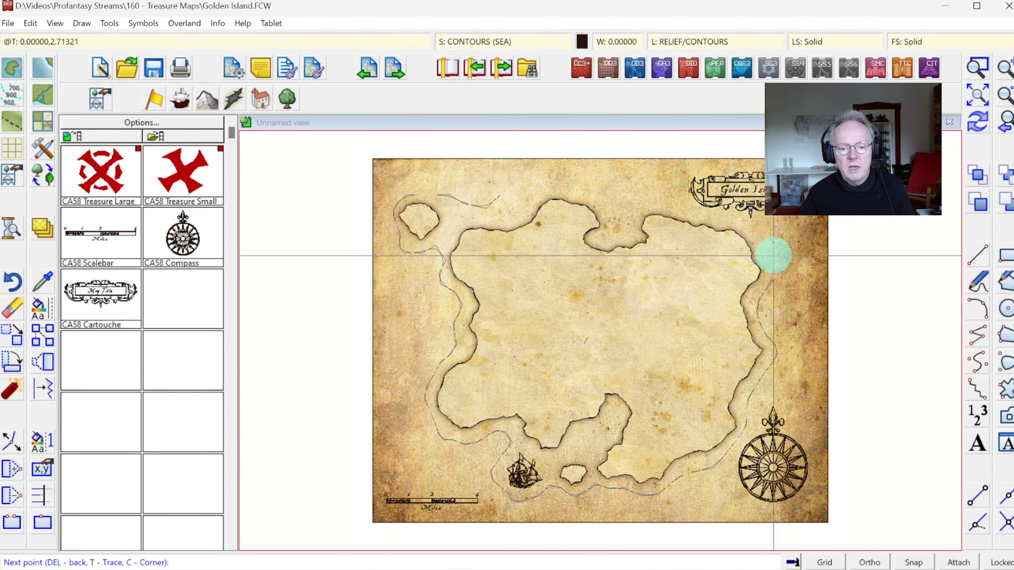
Take the contour around the northeast corner and along the north coast, passing below the title cartouche, and finish the outline.
left_click(773, 255)
left_click(760, 238)
left_click(739, 220)
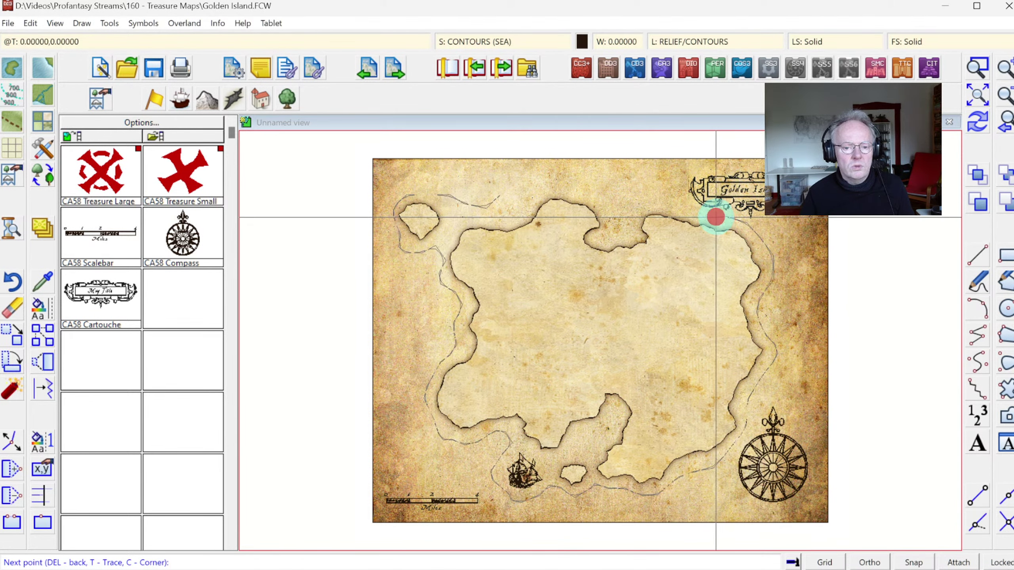
left_click(680, 206)
left_click(653, 201)
left_click(640, 204)
left_click(631, 214)
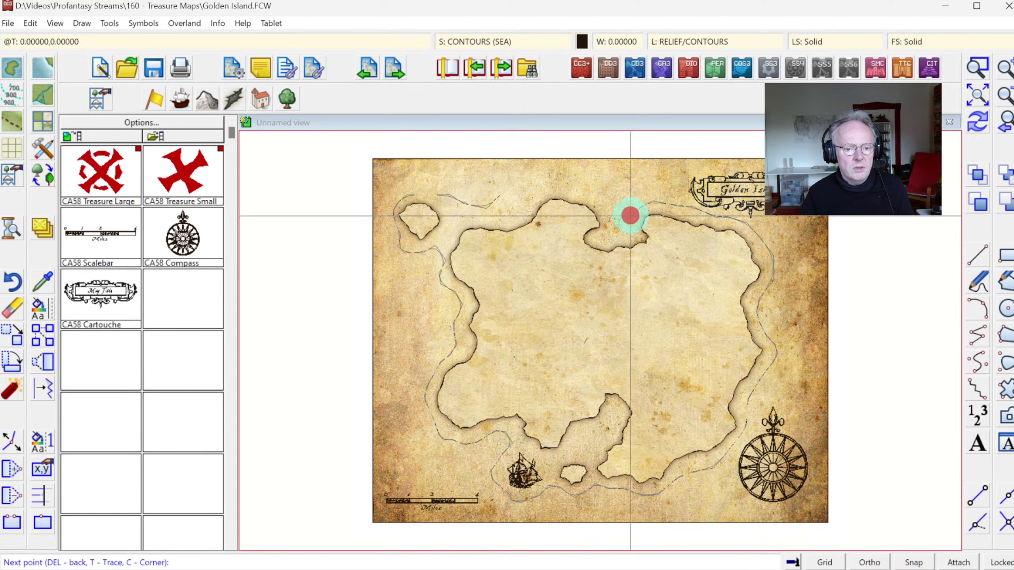
left_click(609, 216)
left_click(596, 199)
left_click(559, 182)
left_click(548, 188)
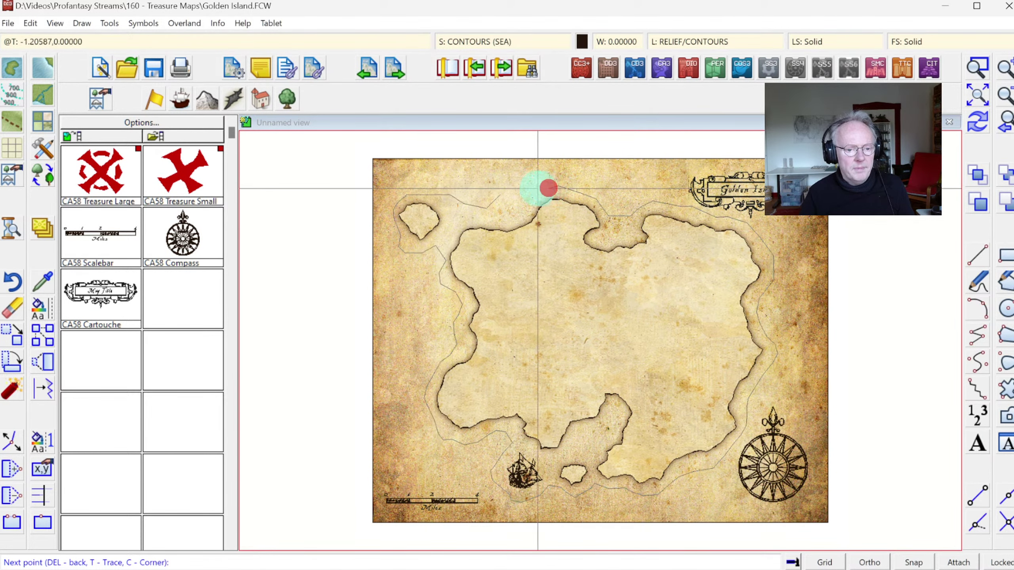
left_click(522, 187)
right_click(523, 188)
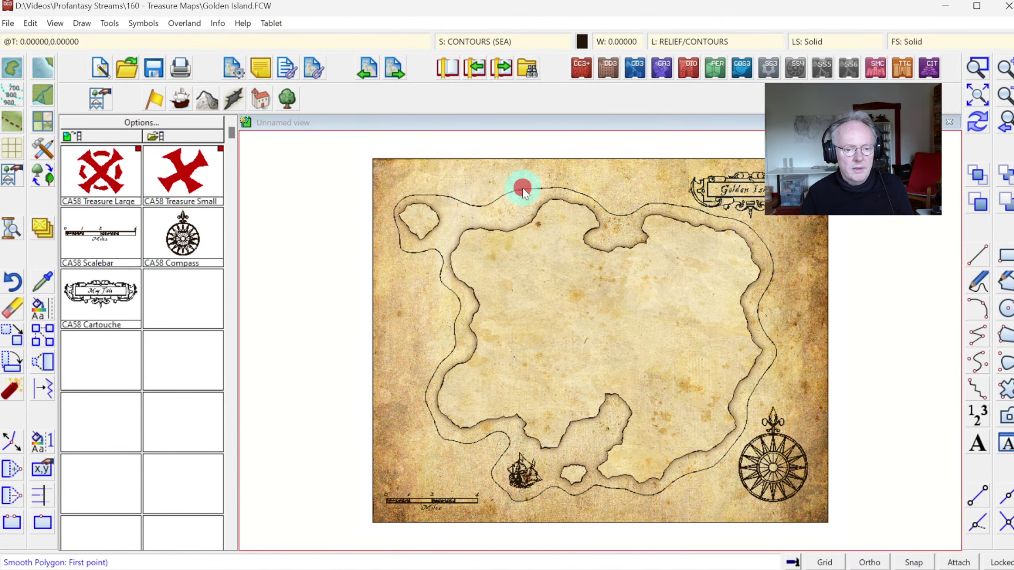
Redraw the map and add two small Sea, Contours loops inside the southern bay, the smaller one at its inner end.
left_click(980, 127)
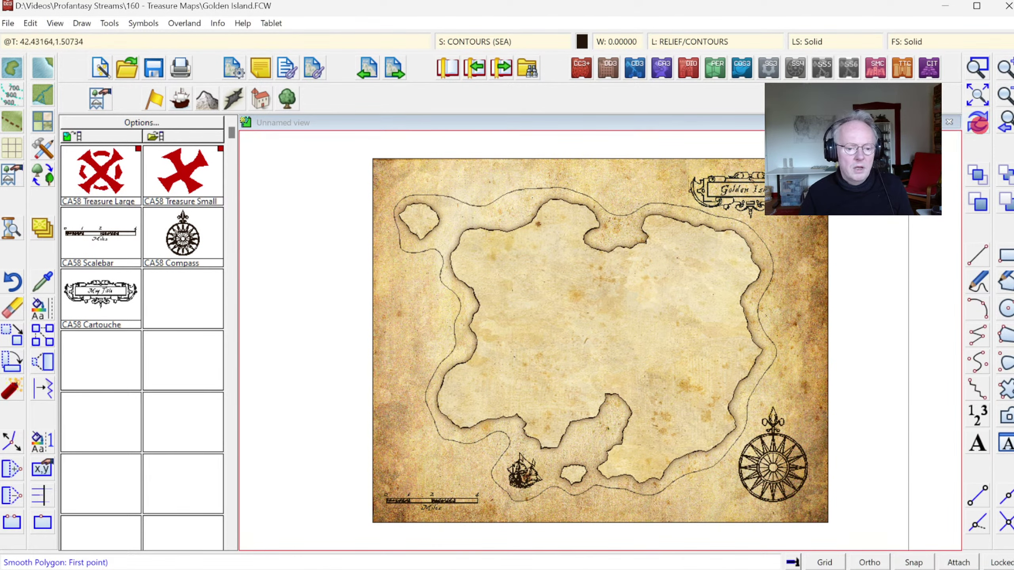
left_click(53, 135)
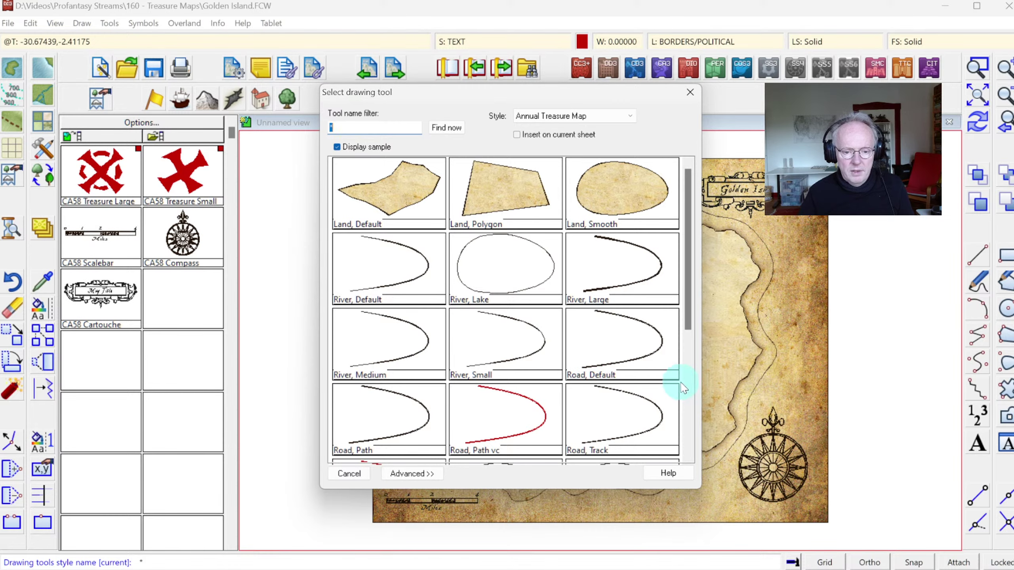
left_click(685, 389)
double_click(628, 266)
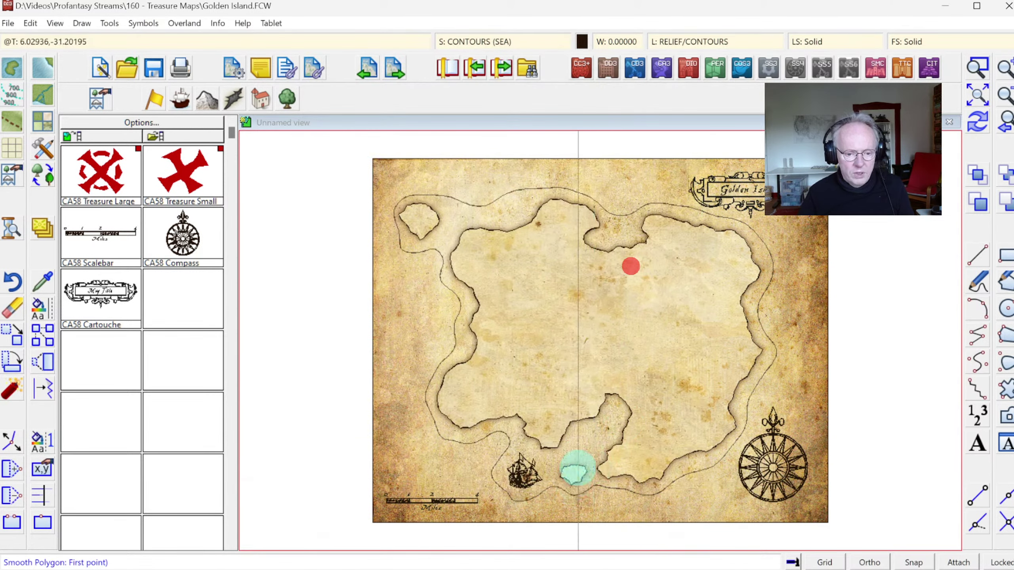
left_click(580, 436)
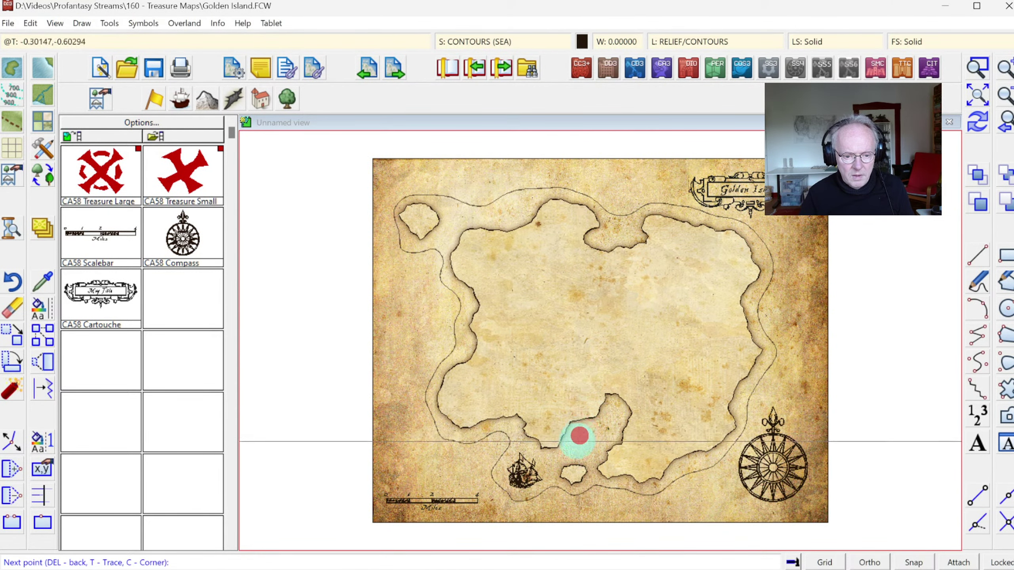
left_click(602, 427)
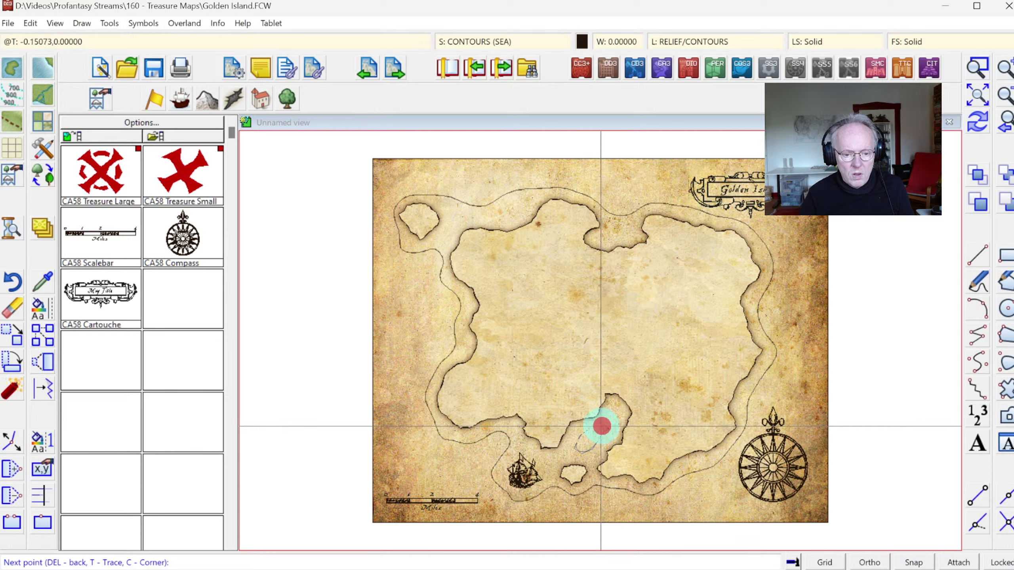
right_click(601, 425)
left_click(611, 403)
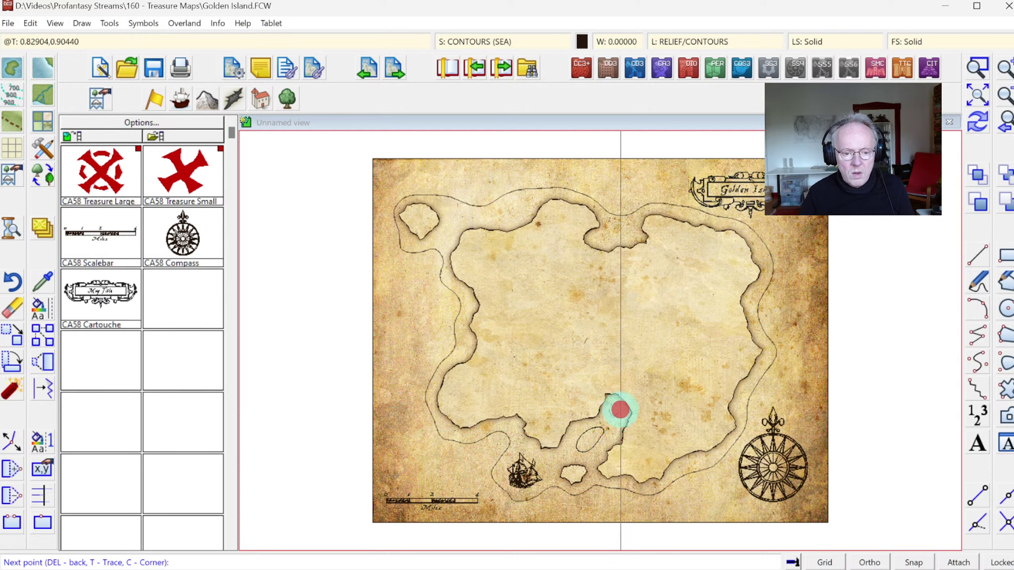
right_click(619, 408)
Start a second, wider Sea, Contours outline in the northern sea and run it outside the first contour around the northwest islet.
left_click(475, 176)
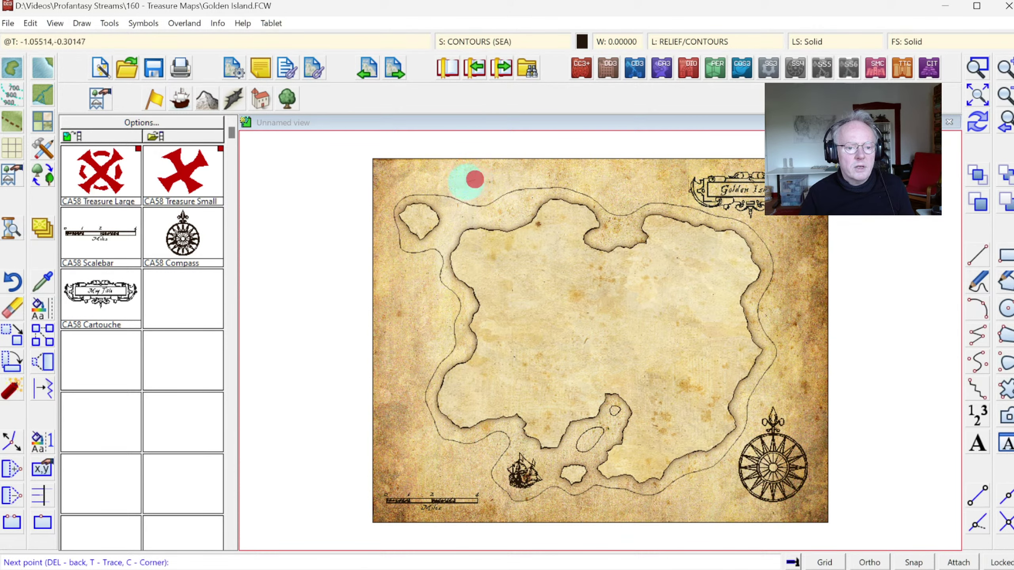
left_click(454, 180)
left_click(425, 177)
left_click(405, 179)
left_click(400, 186)
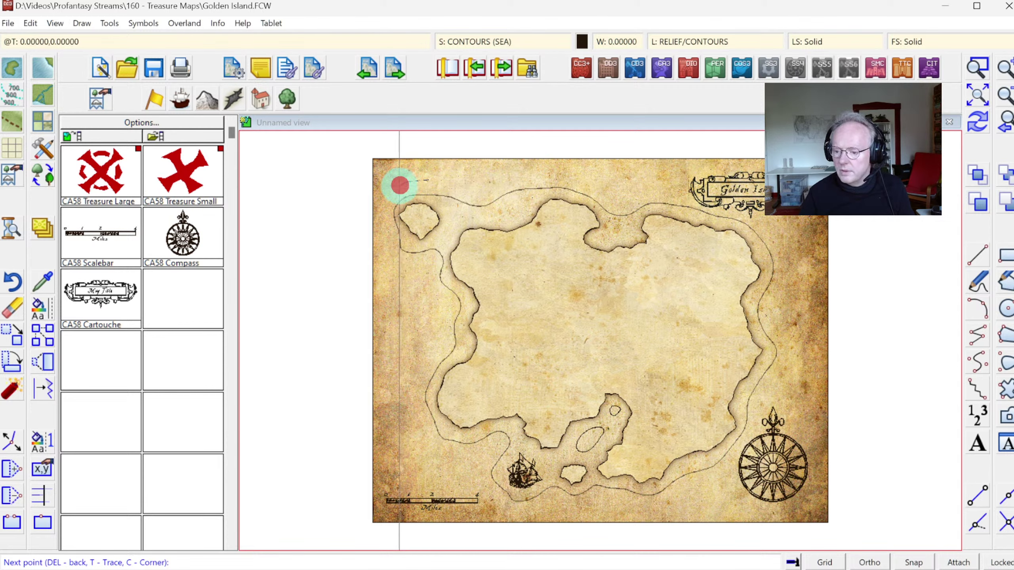
left_click(378, 201)
left_click(369, 217)
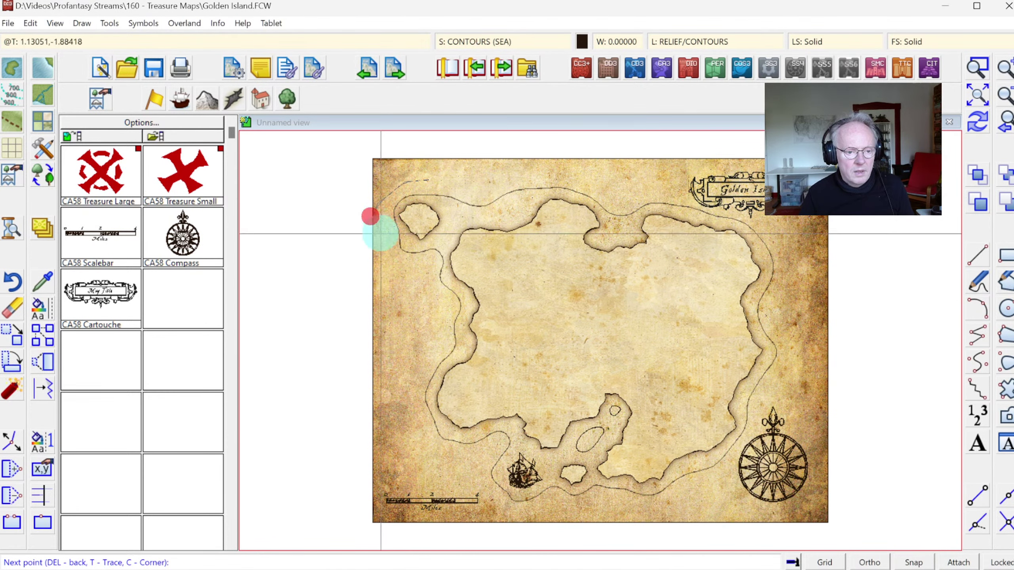
left_click(382, 235)
left_click(385, 263)
left_click(403, 265)
Continue the wider contour down the west side and around the southwest corner, outside the first contour.
left_click(423, 277)
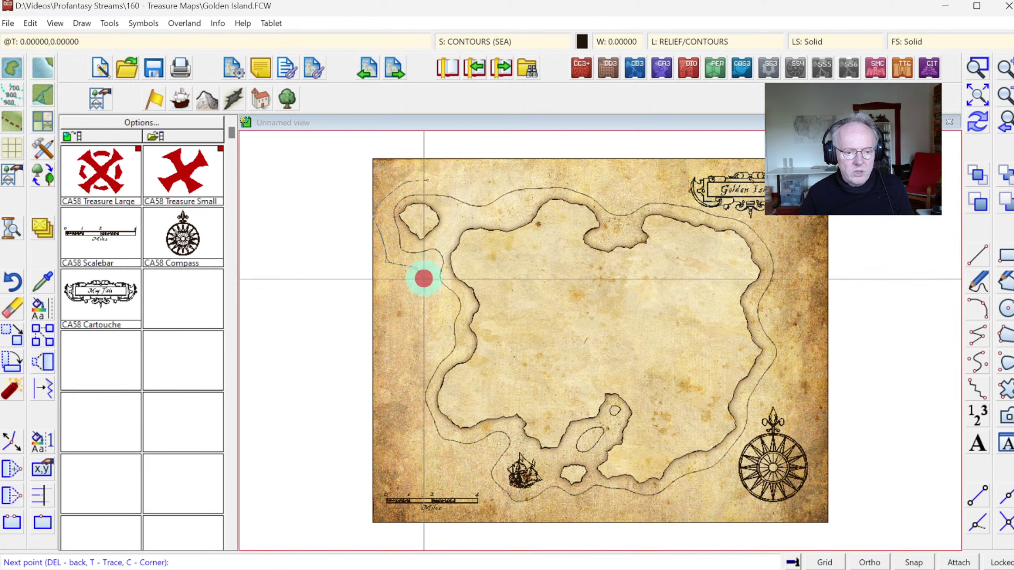
left_click(422, 296)
left_click(431, 340)
left_click(421, 352)
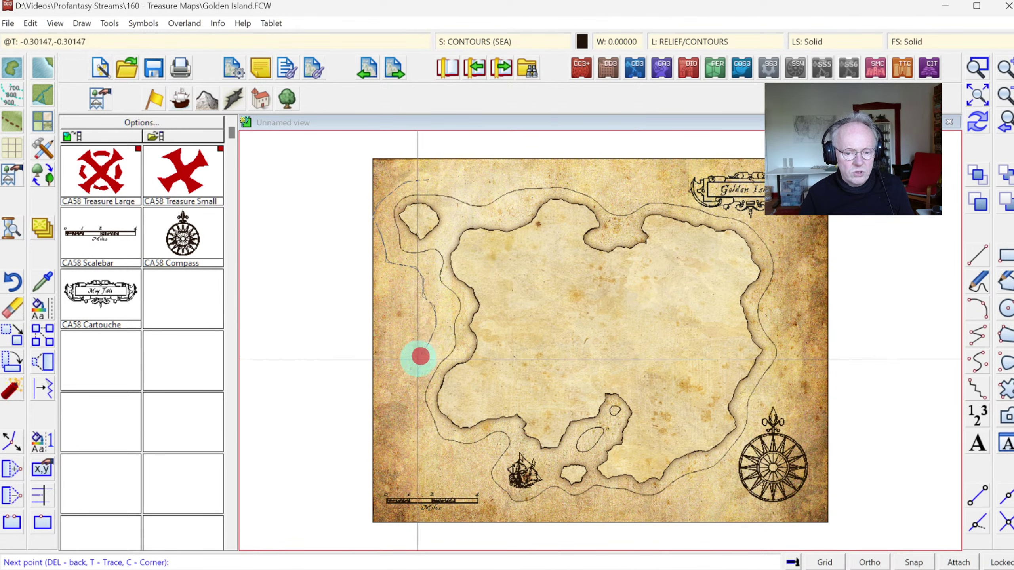
left_click(407, 373)
left_click(408, 400)
left_click(421, 426)
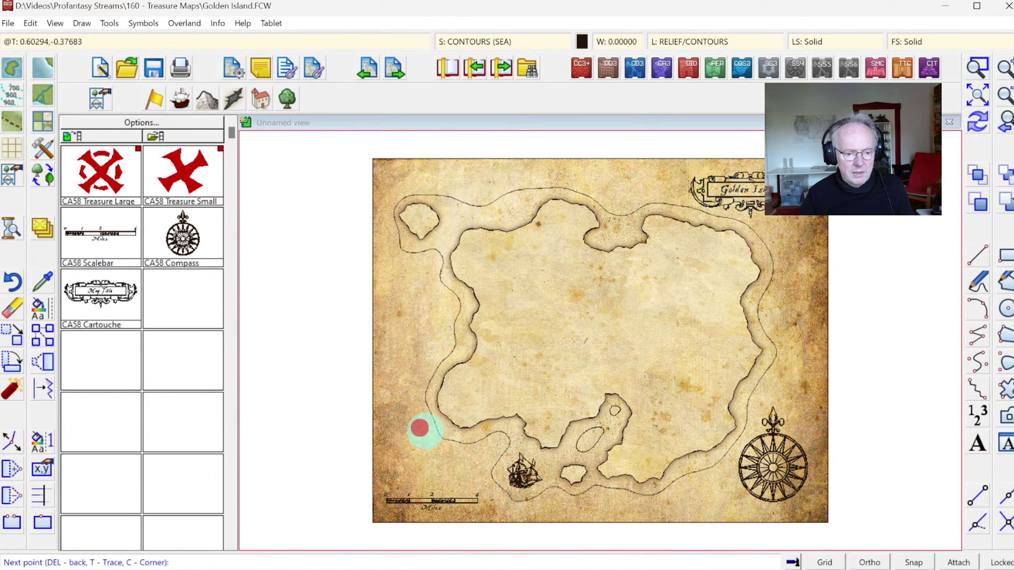
left_click(424, 450)
left_click(469, 462)
Bend the wider contour between the ship and the scalebar and around the ship to the map's southern edge.
left_click(484, 453)
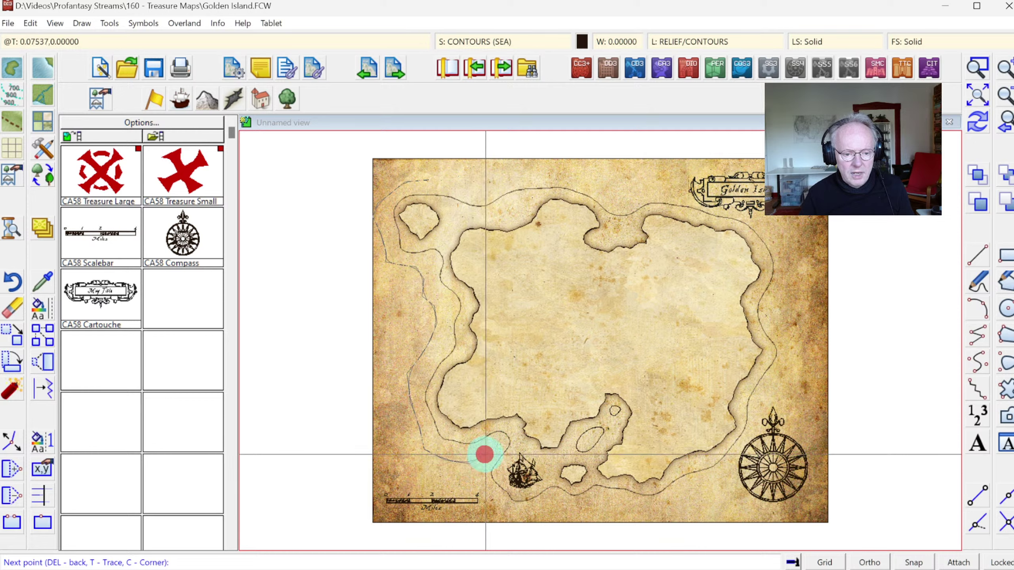
left_click(474, 478)
left_click(489, 502)
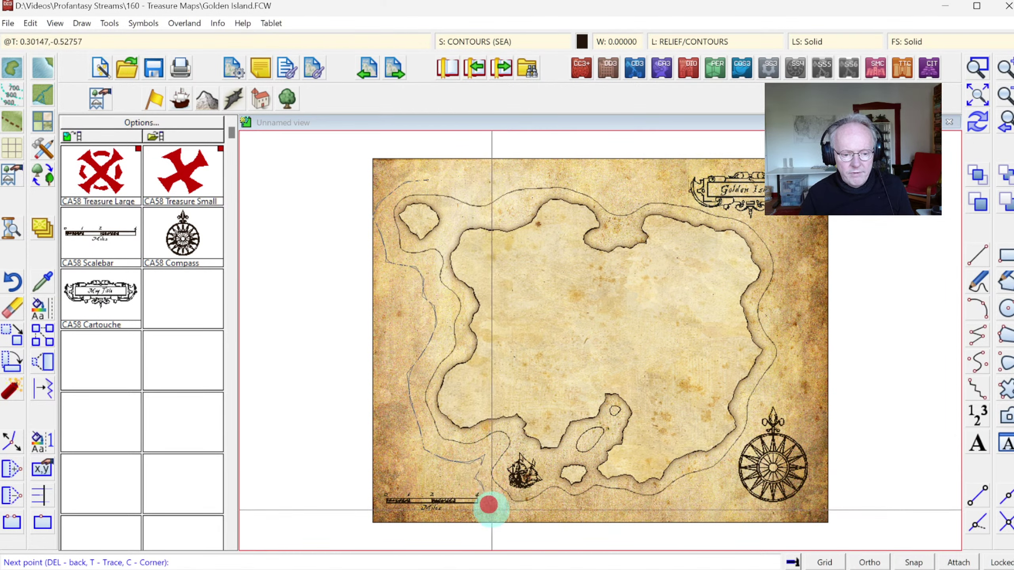
left_click(504, 524)
left_click(535, 523)
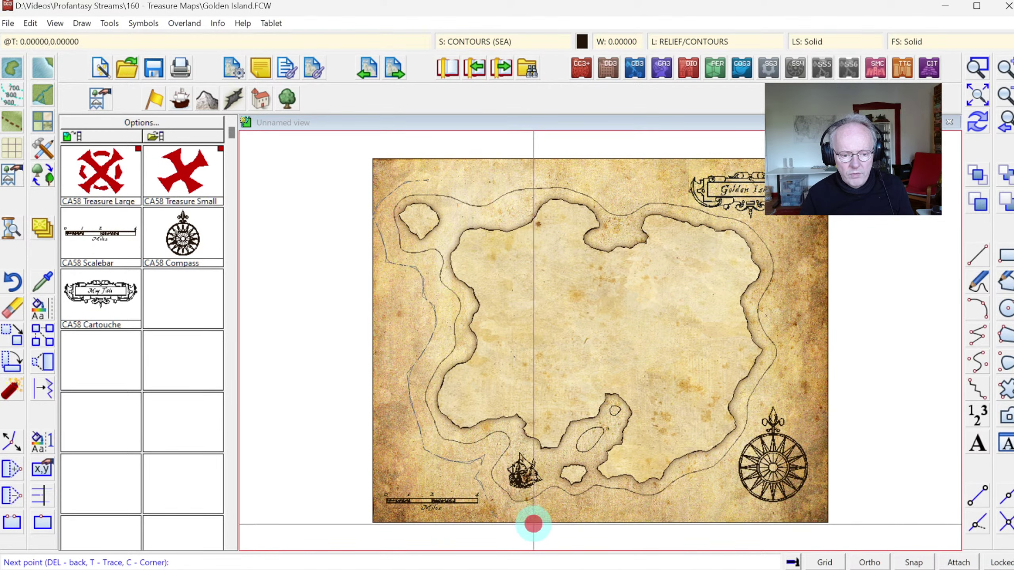
Continue the wider contour eastward from the ship, below the first contour, along the south coast to the compass.
left_click(553, 505)
left_click(600, 508)
left_click(622, 512)
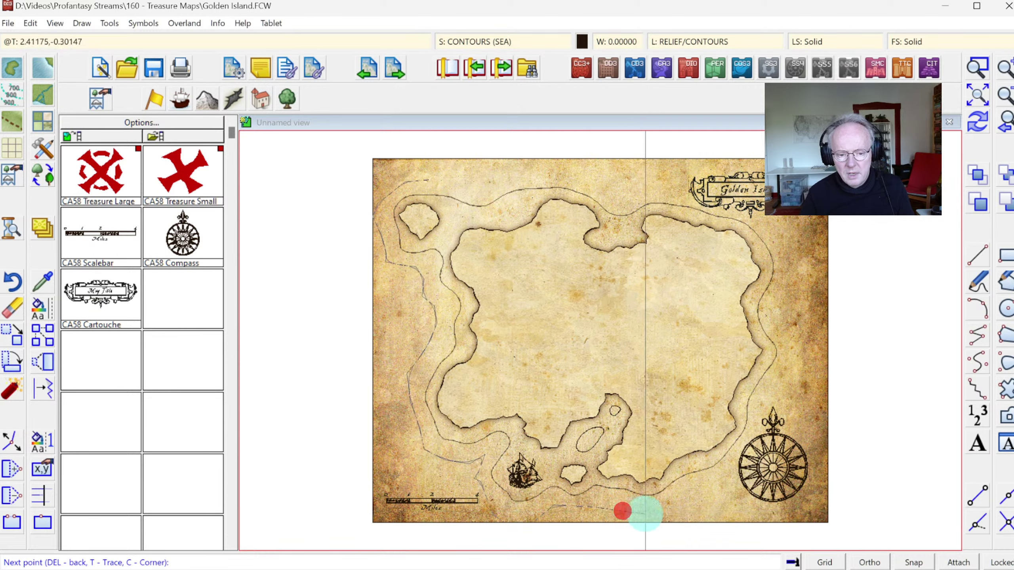
left_click(665, 502)
left_click(700, 486)
left_click(739, 482)
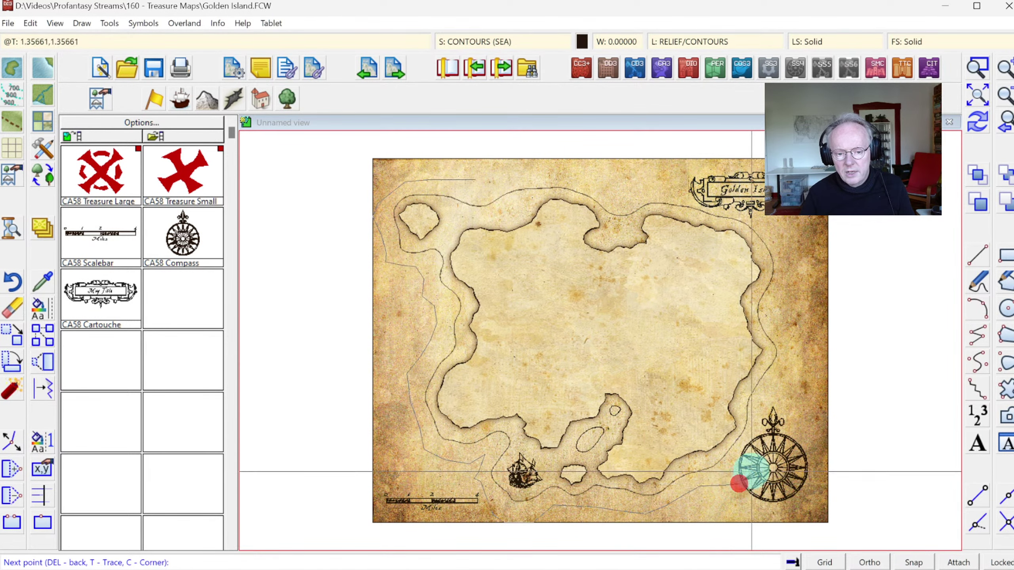
Run the wider contour through the compass and up the east side of the island, outside the first contour.
left_click(772, 432)
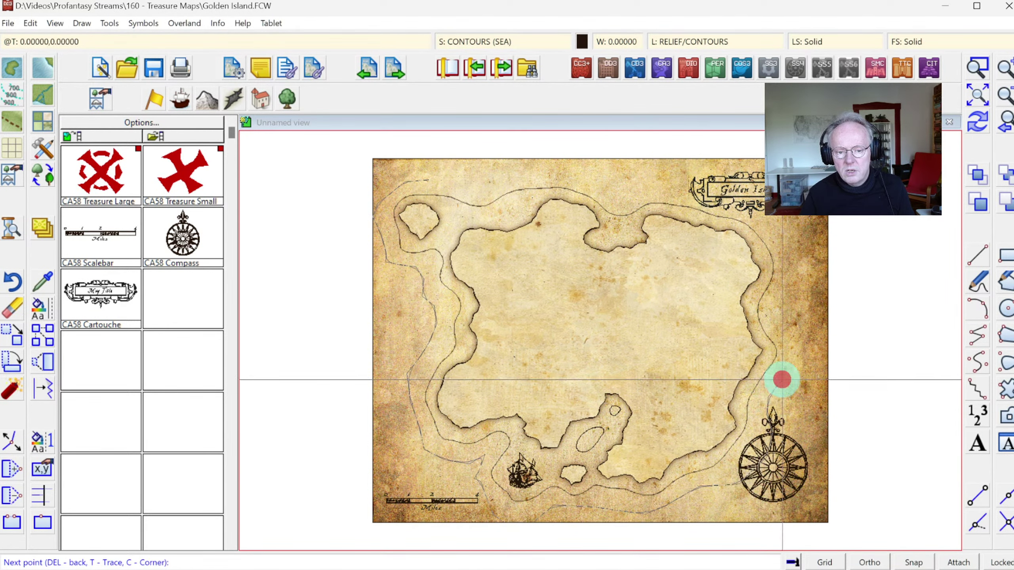
left_click(796, 358)
left_click(803, 333)
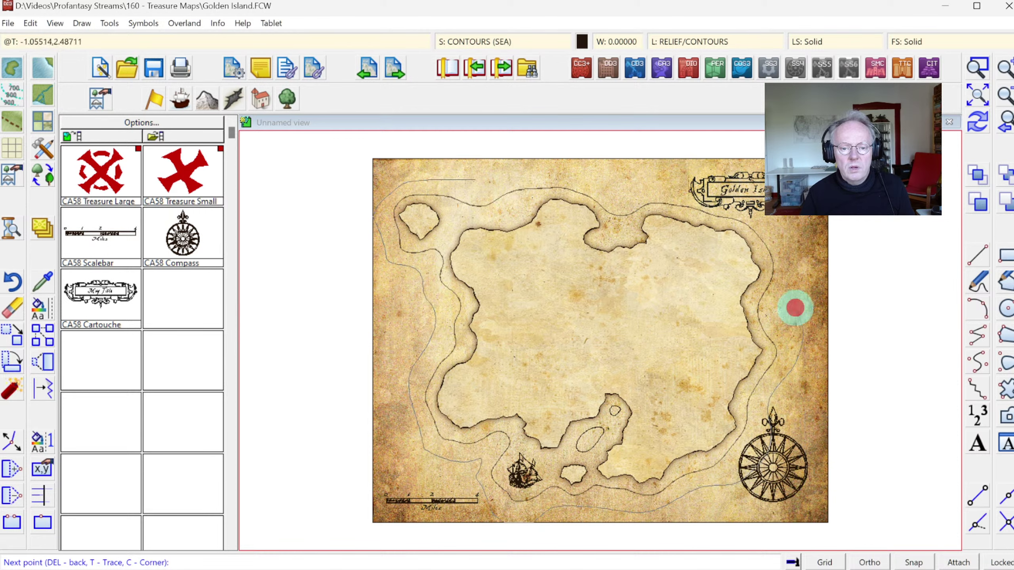
left_click(798, 243)
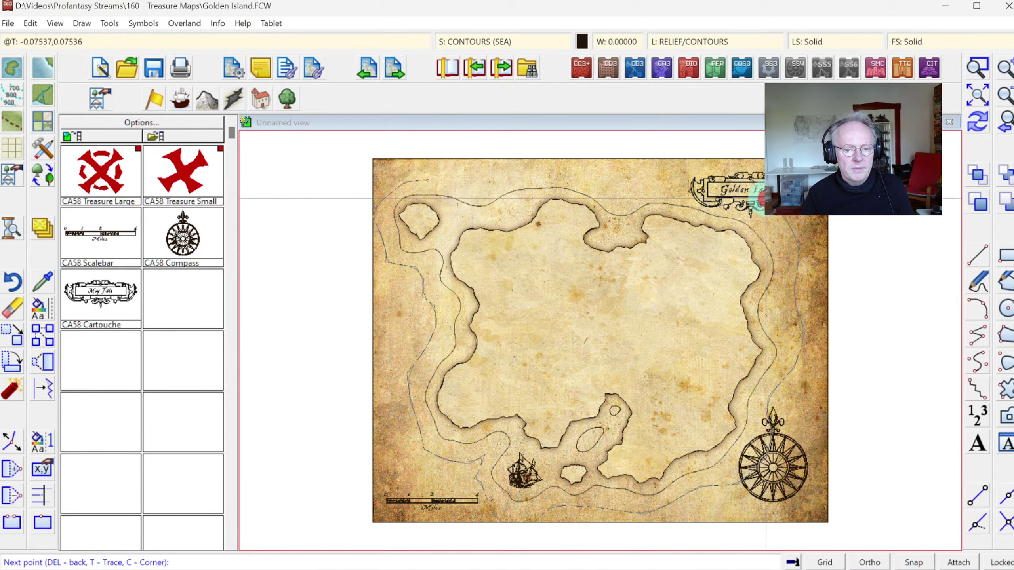
Finish the wider contour westward through the title cartouche and along the northern sea to its starting point, then redraw the map.
left_click(721, 179)
left_click(654, 176)
left_click(596, 177)
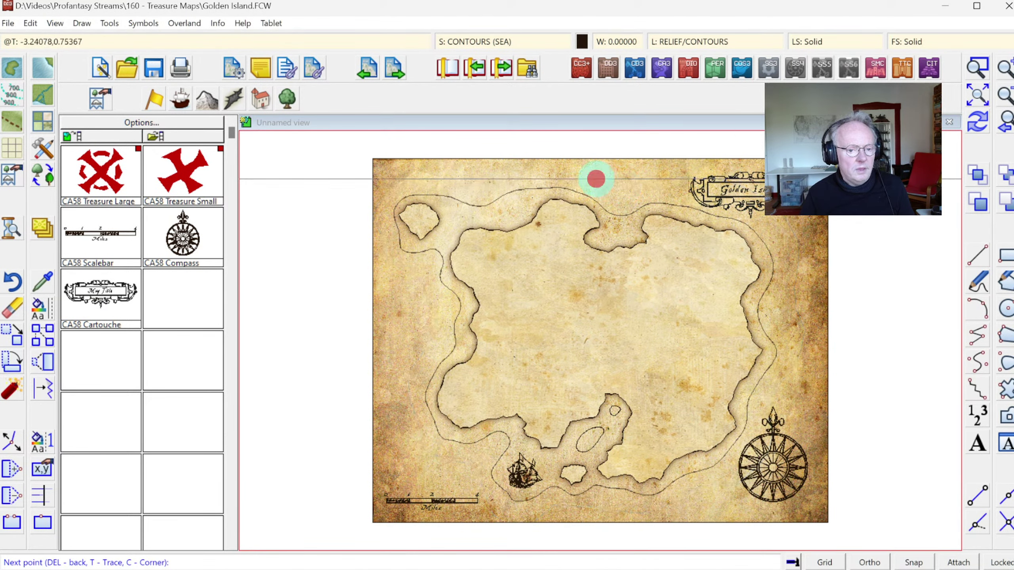
left_click(574, 169)
left_click(536, 169)
left_click(496, 173)
right_click(495, 173)
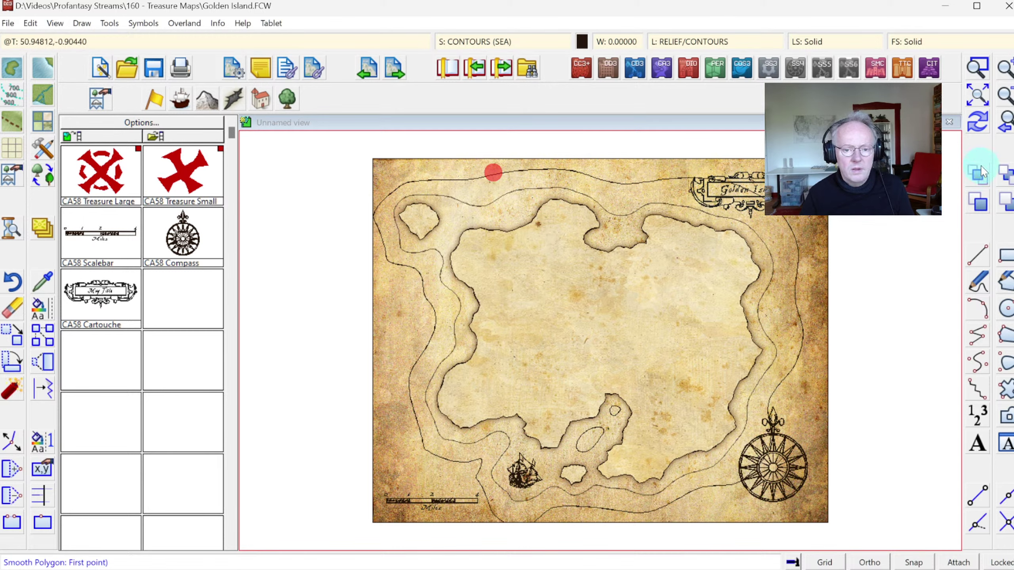
left_click(993, 127)
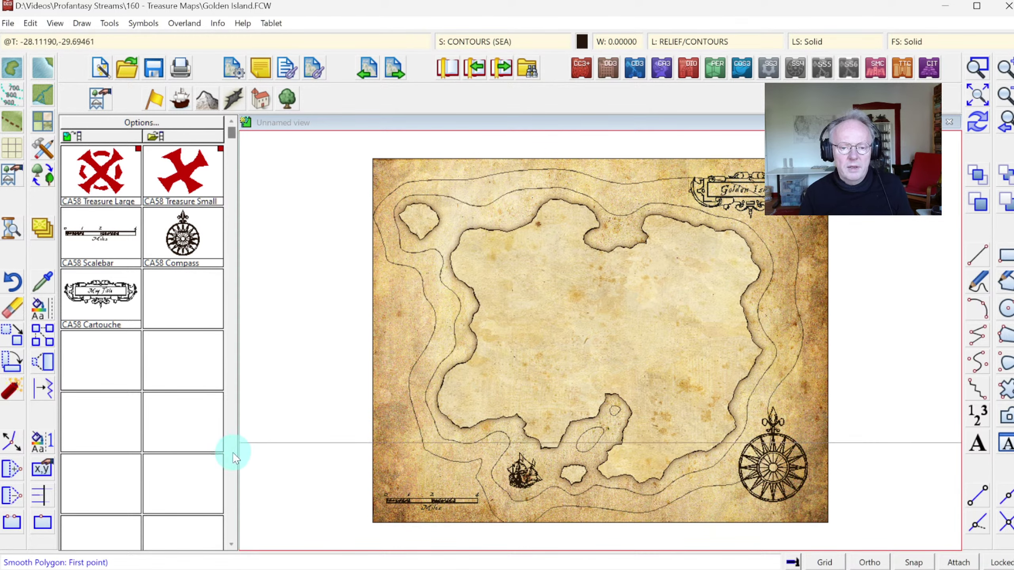
Break the wider contour where it passes behind the title cartouche and behind the compass, then redraw the map.
left_click(537, 489)
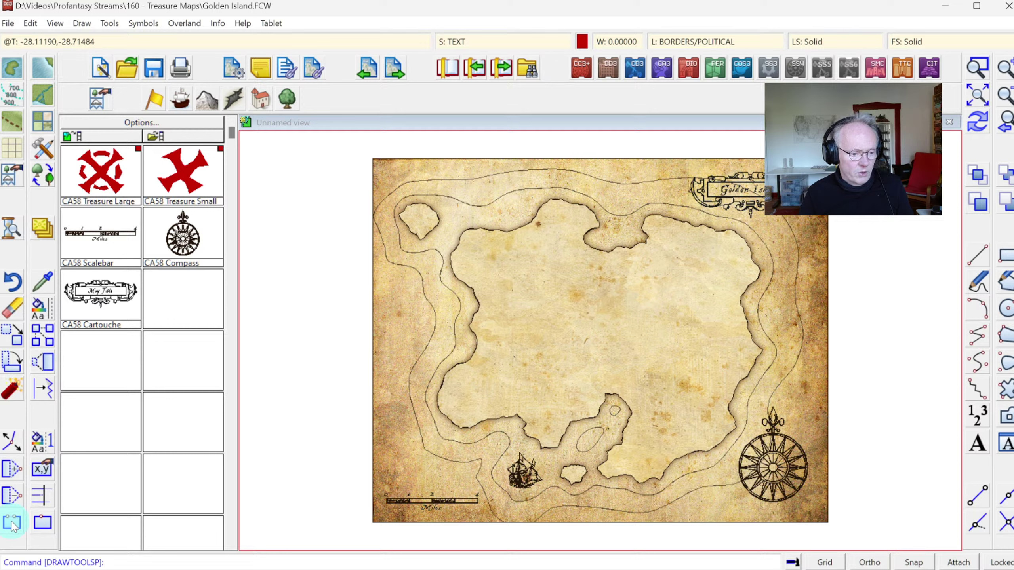
left_click(672, 175)
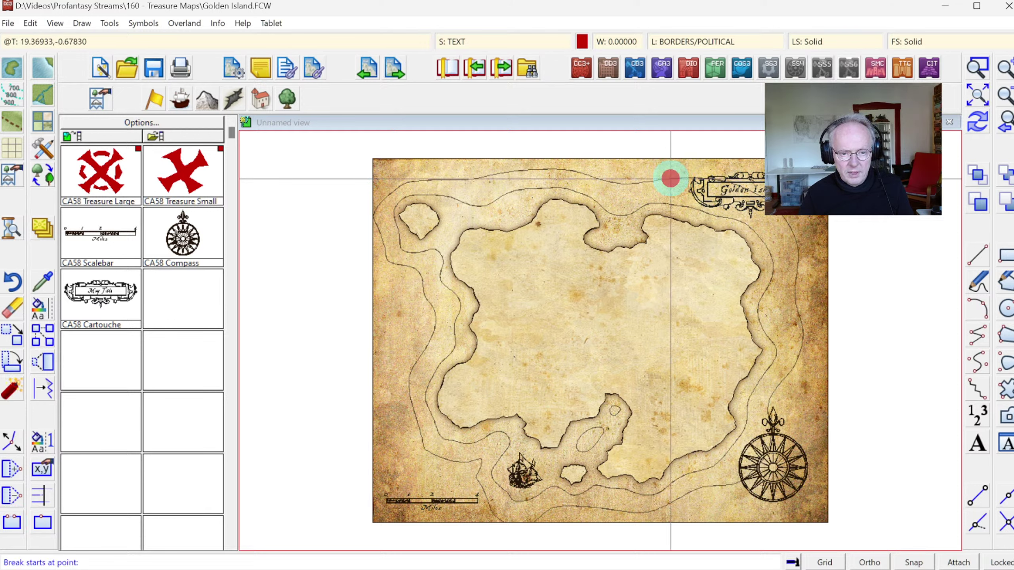
left_click(781, 218)
left_click(794, 374)
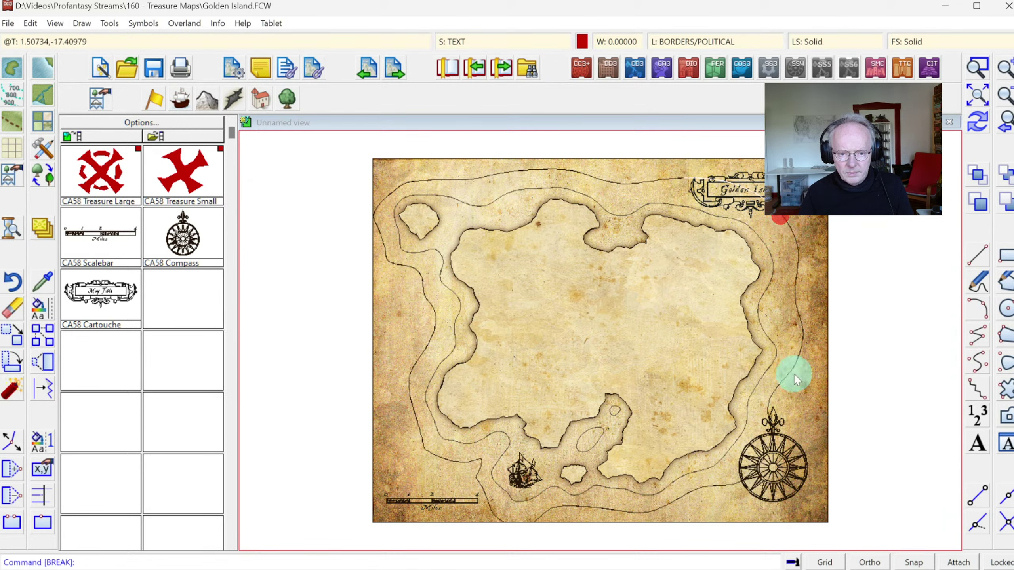
left_click(729, 485)
left_click(735, 481)
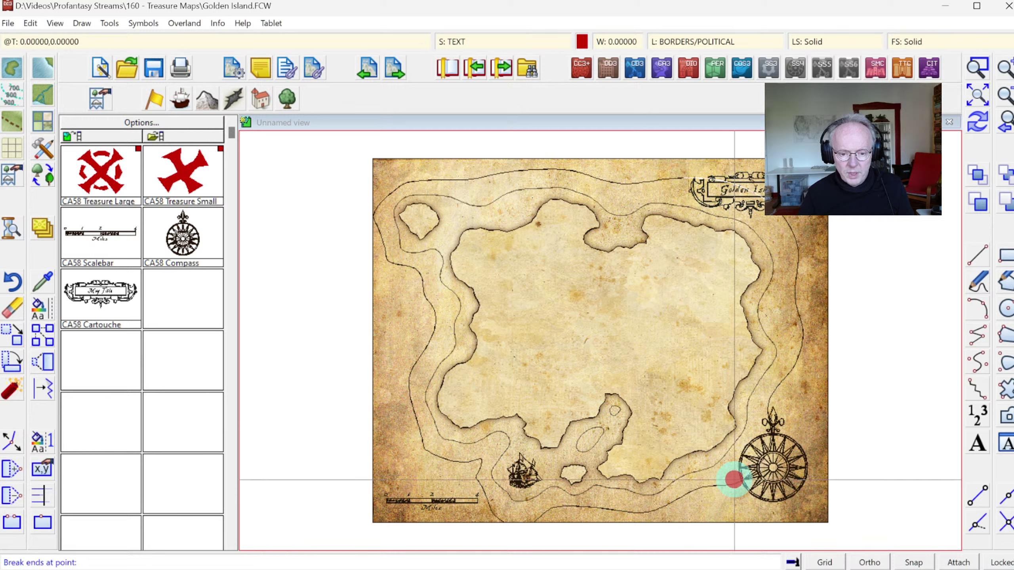
left_click(768, 401)
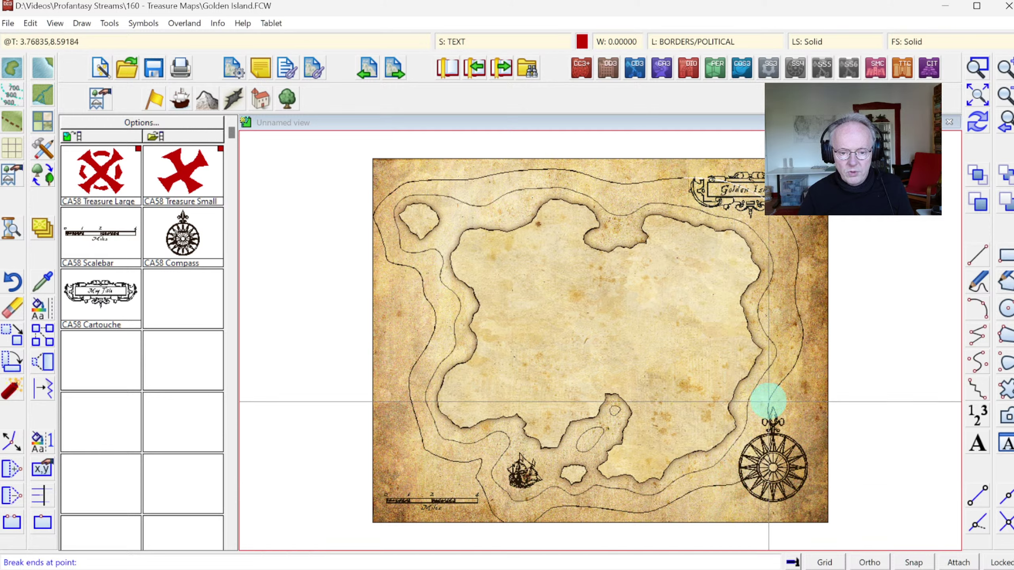
left_click(975, 125)
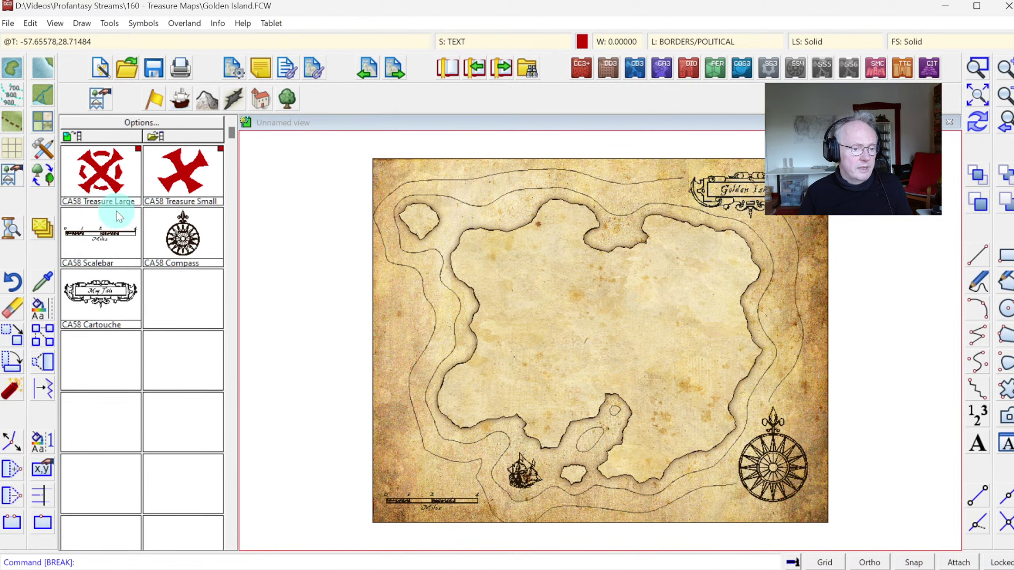
left_click(40, 152)
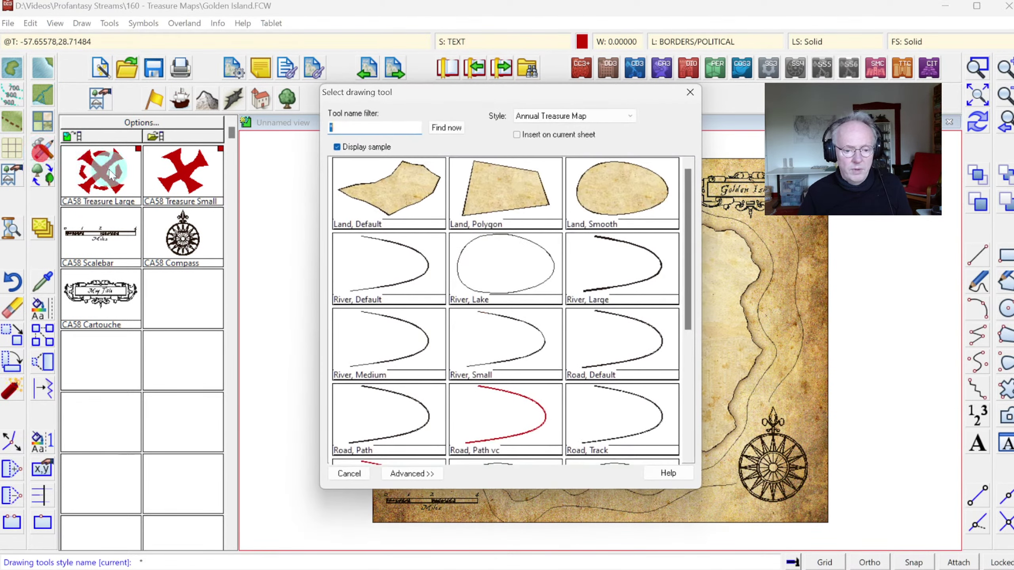
left_click_drag(687, 238, 713, 161)
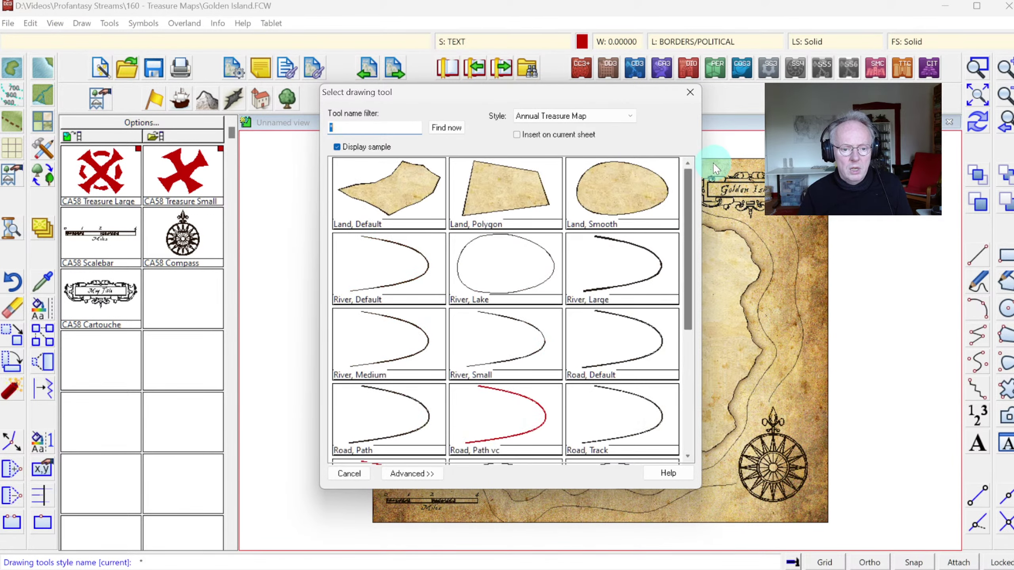
left_click(690, 92)
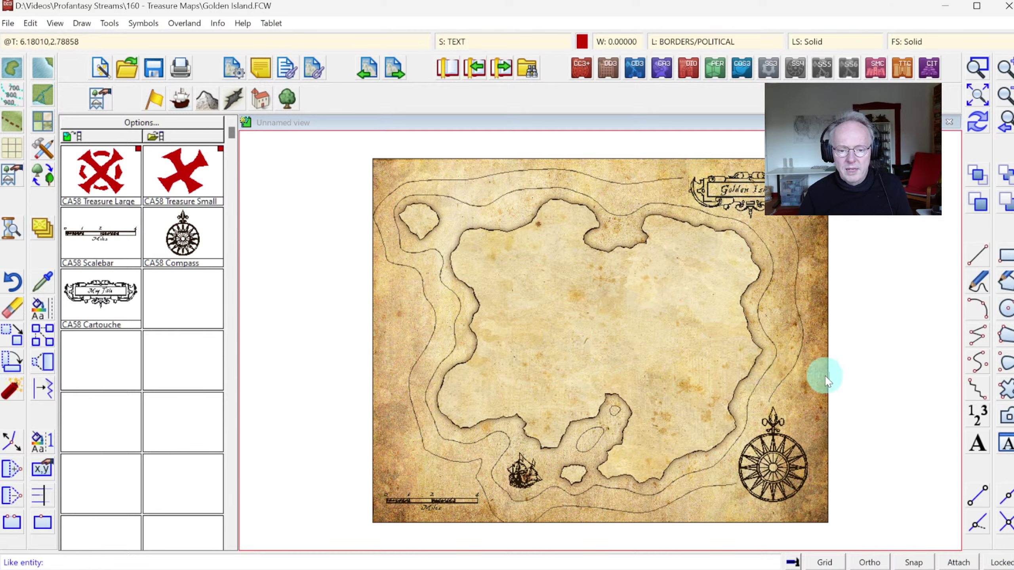
Take over the drawing properties of the inner sea contour on the east side and add a sheet named NAVIGATION LINES.
left_click(768, 365)
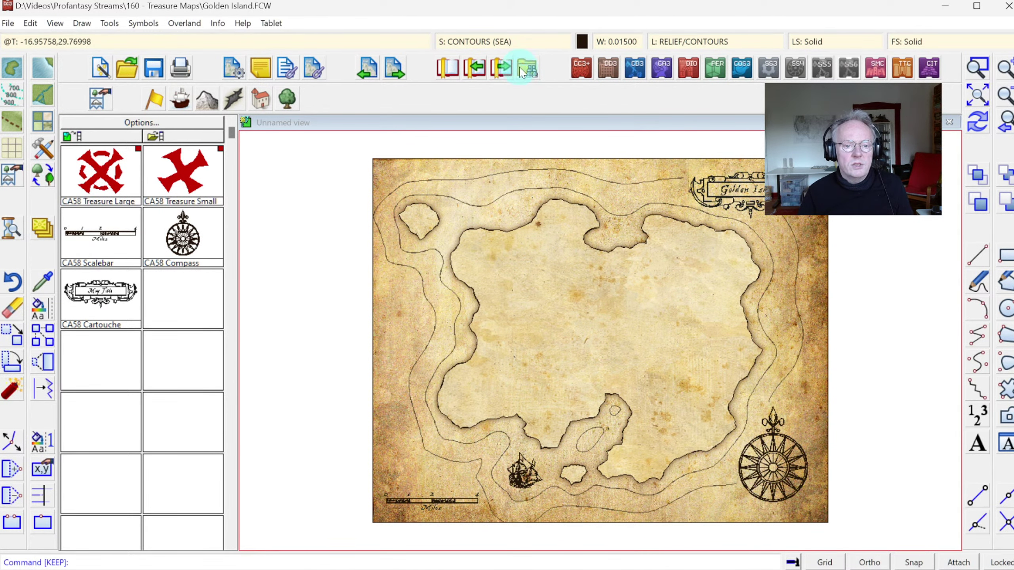
left_click(484, 39)
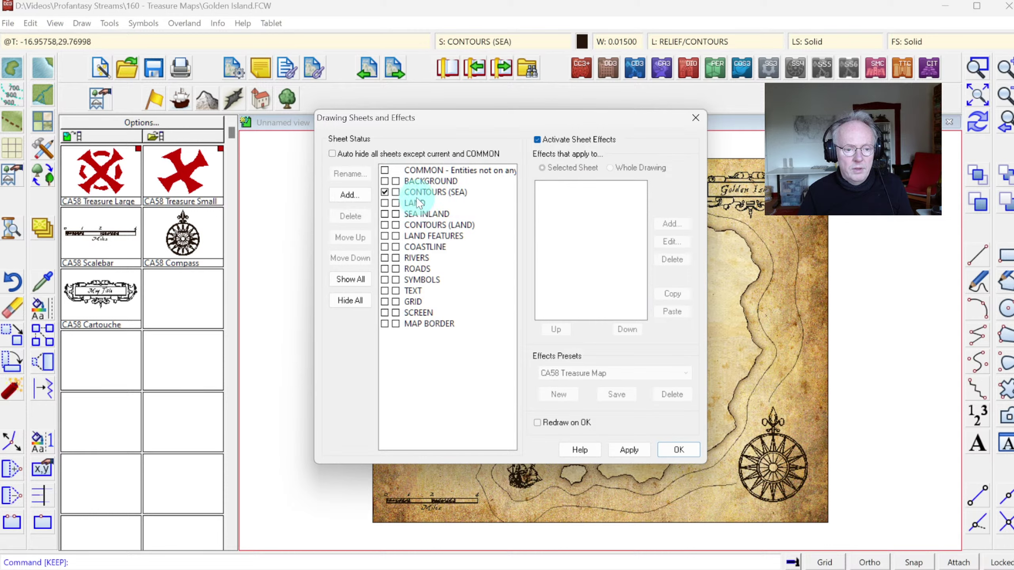
left_click(353, 195)
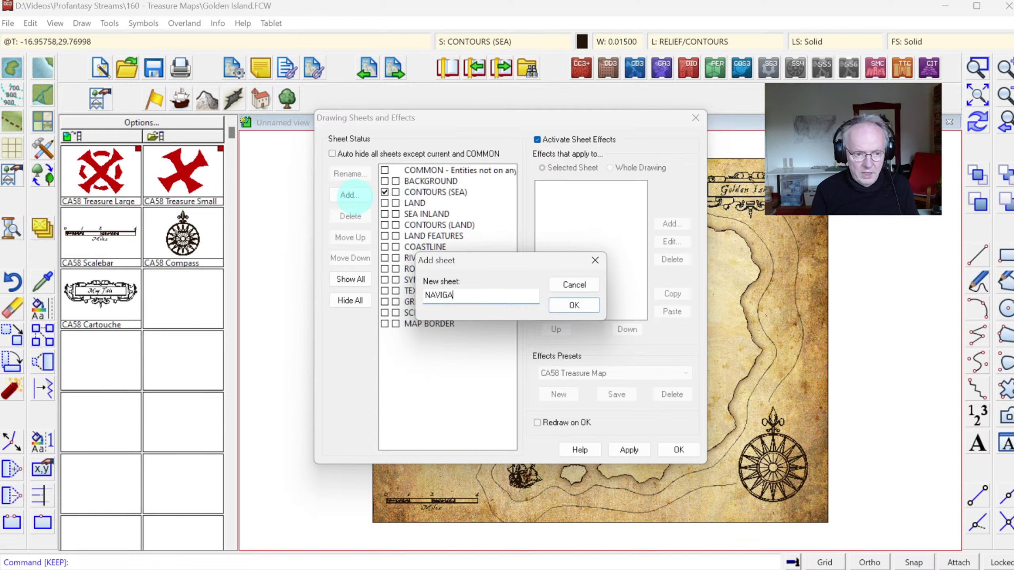
type("NAVIGATION LINES")
key("Return")
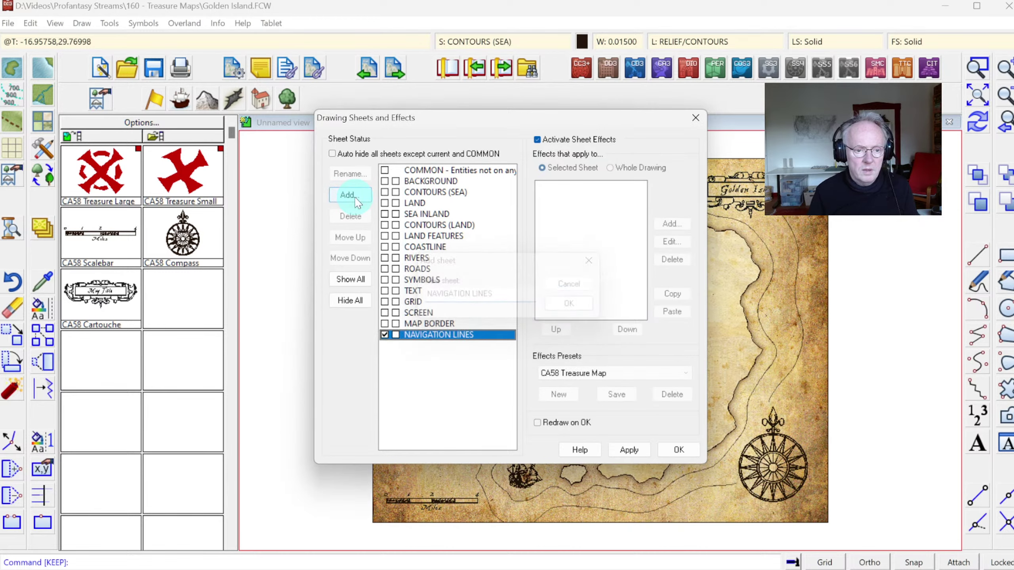
Move the NAVIGATION LINES sheet up to directly below BACKGROUND and above CONTOURS (SEA), and accept the sheet order.
left_click(351, 237)
left_click(351, 238)
left_click(350, 237)
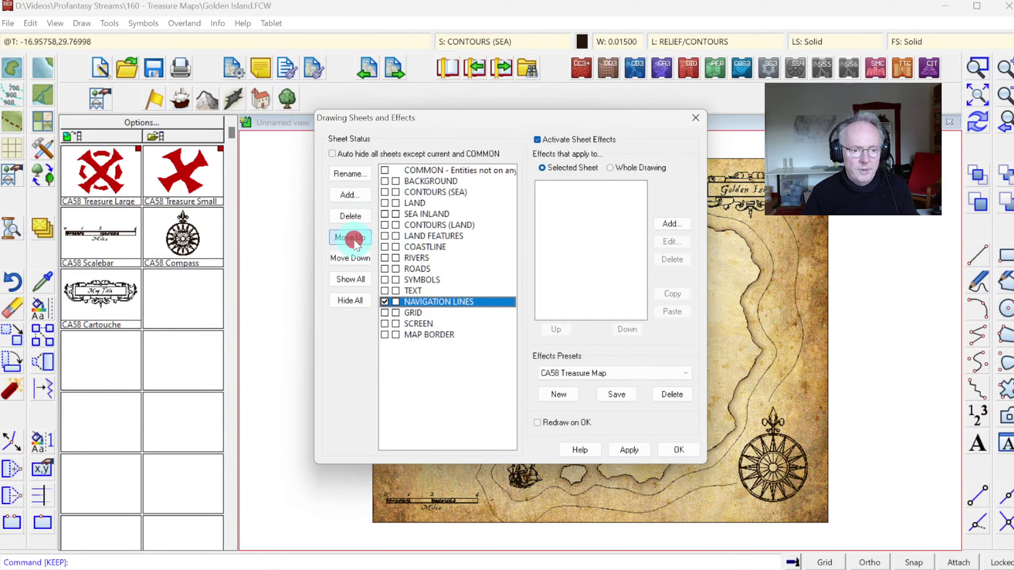
left_click(350, 238)
left_click(350, 238)
left_click(350, 237)
left_click(350, 237)
left_click(351, 238)
left_click(350, 238)
left_click(351, 237)
left_click(351, 237)
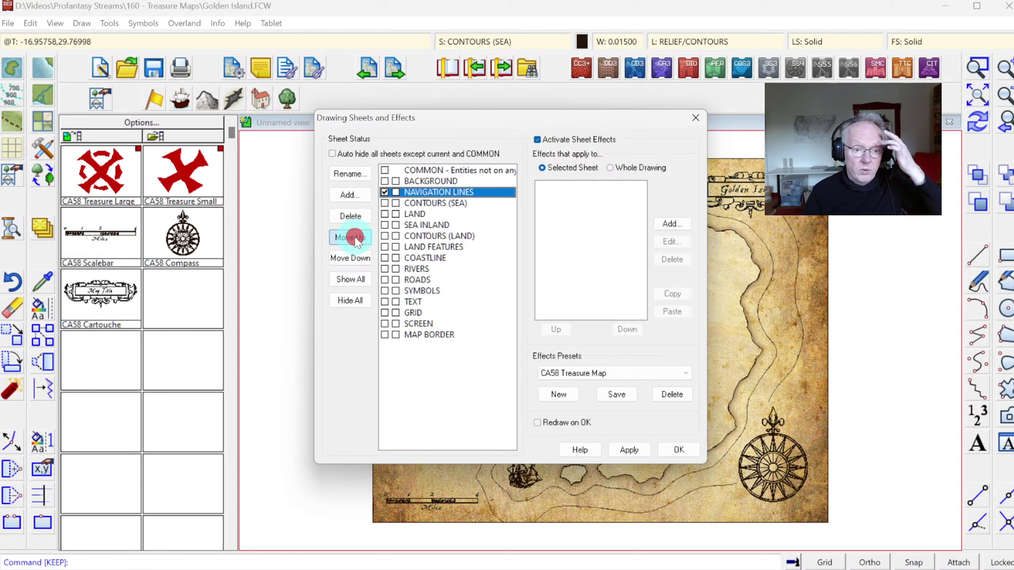
left_click(350, 237)
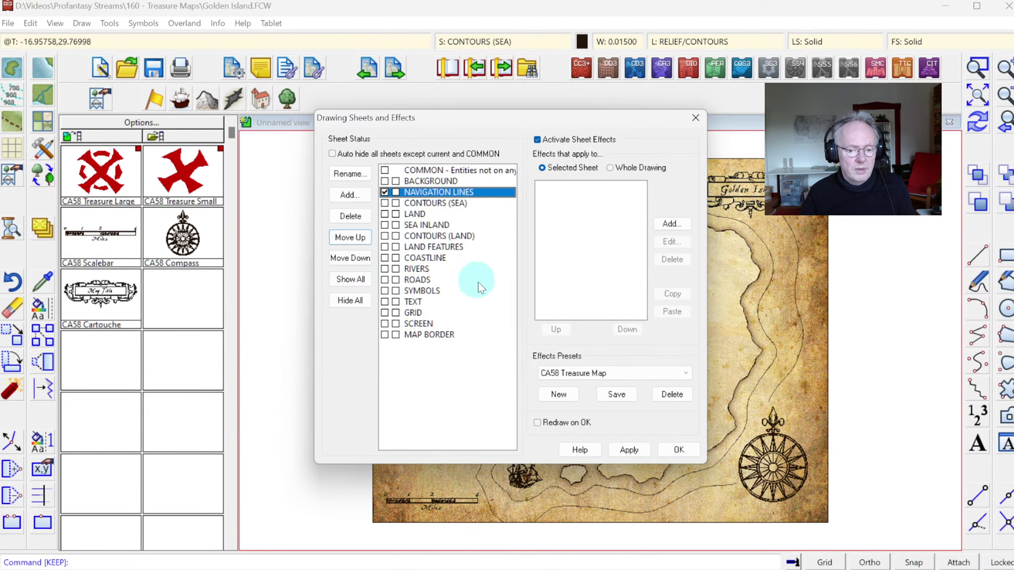
left_click(677, 448)
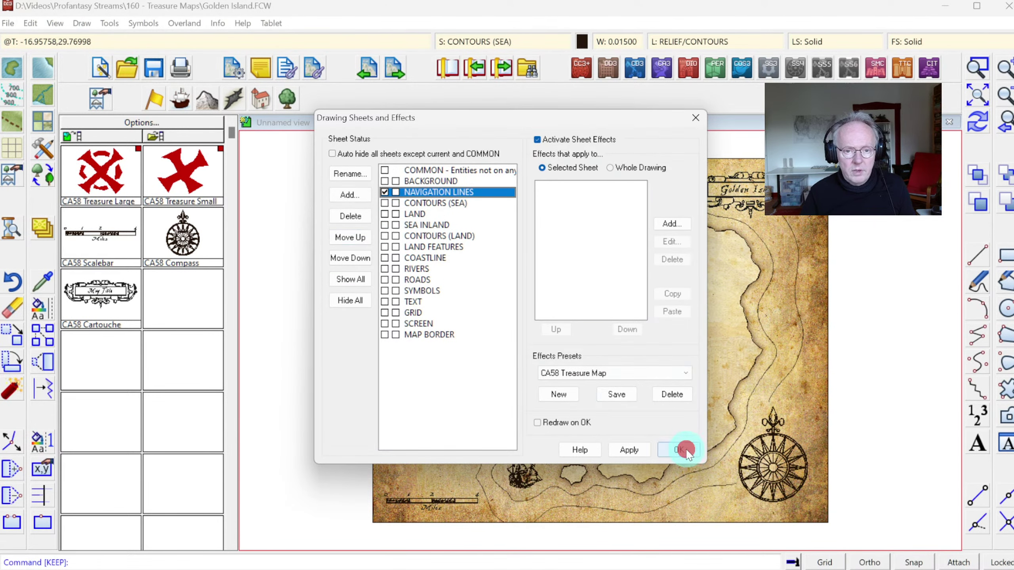
Add a layer named NAVIGATION LINES and make it the current layer.
left_click(666, 43)
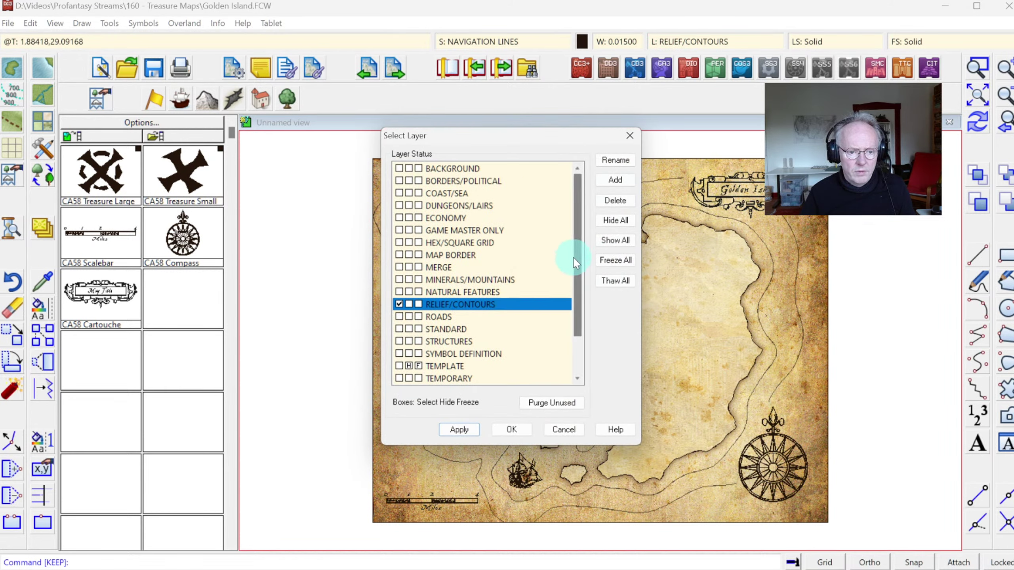
left_click(617, 187)
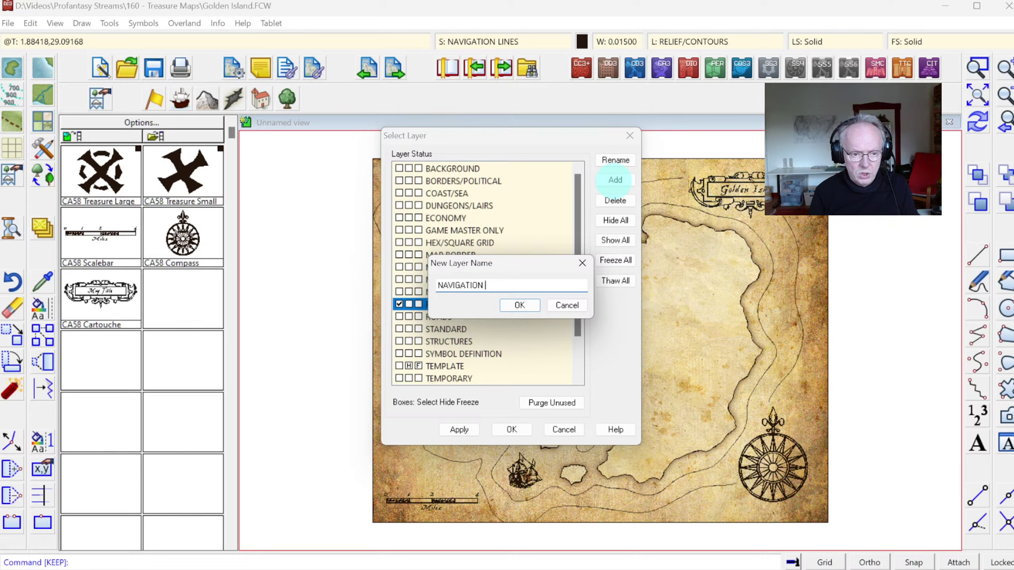
key("Return")
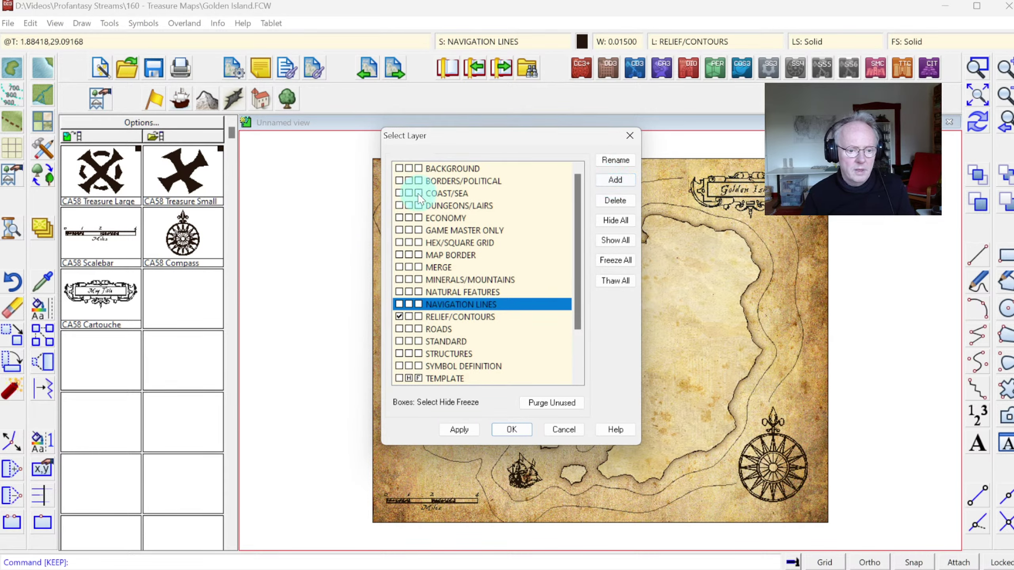
left_click(399, 304)
left_click(515, 430)
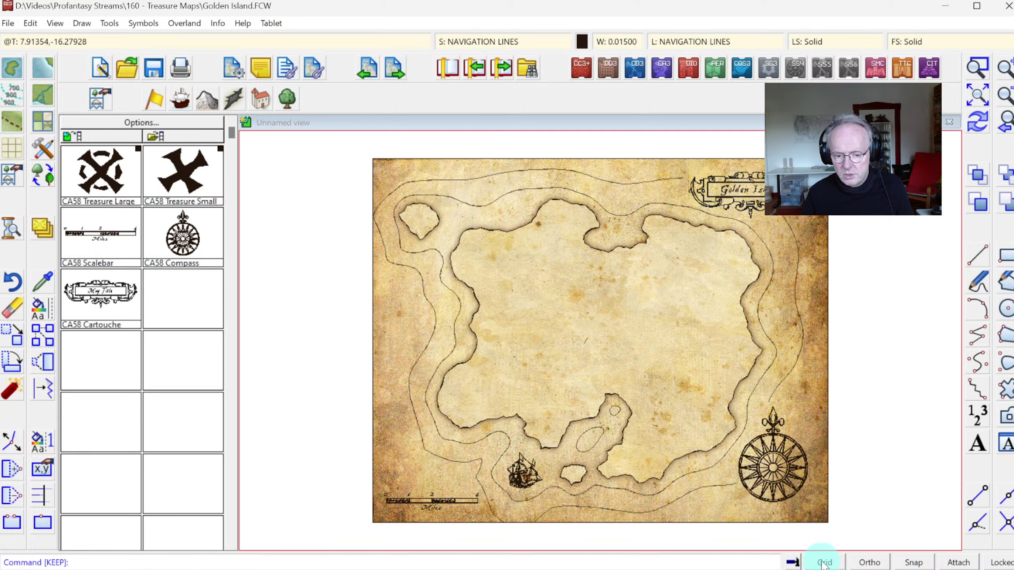
Turn on the grid and snap, and draw a straight path about 34 units long from the compass centre north to the map edge.
left_click(823, 564)
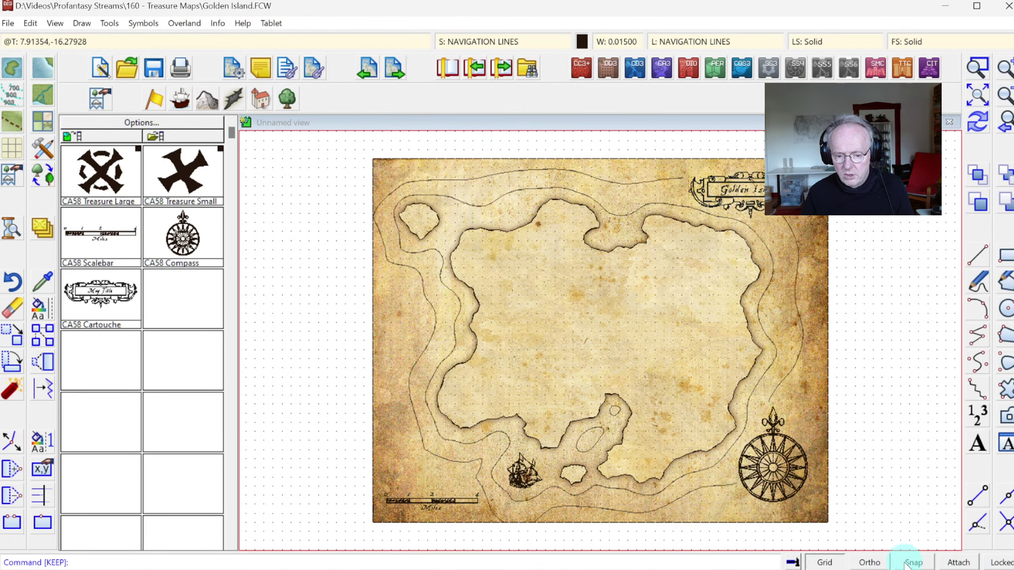
left_click(906, 563)
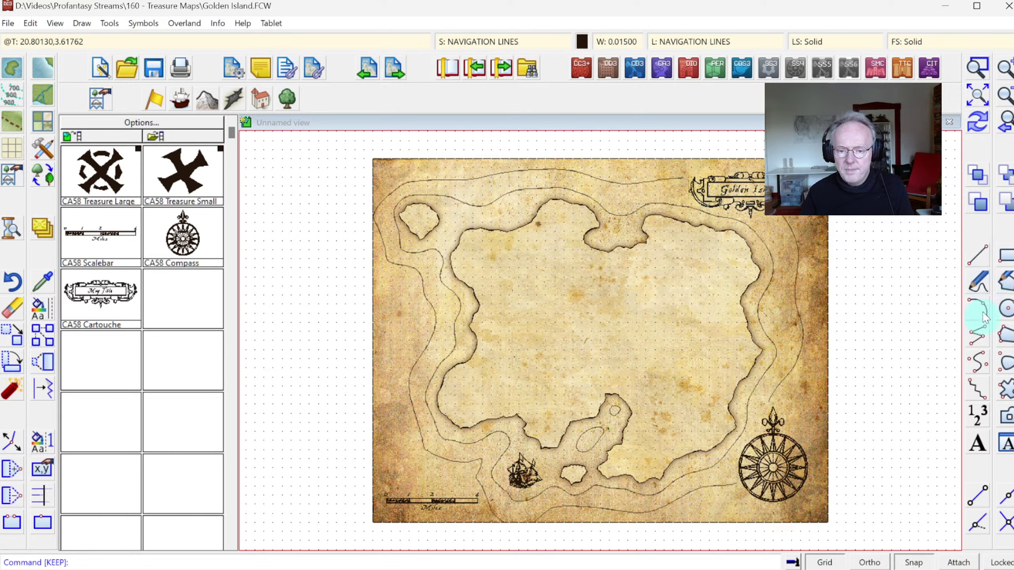
left_click(977, 336)
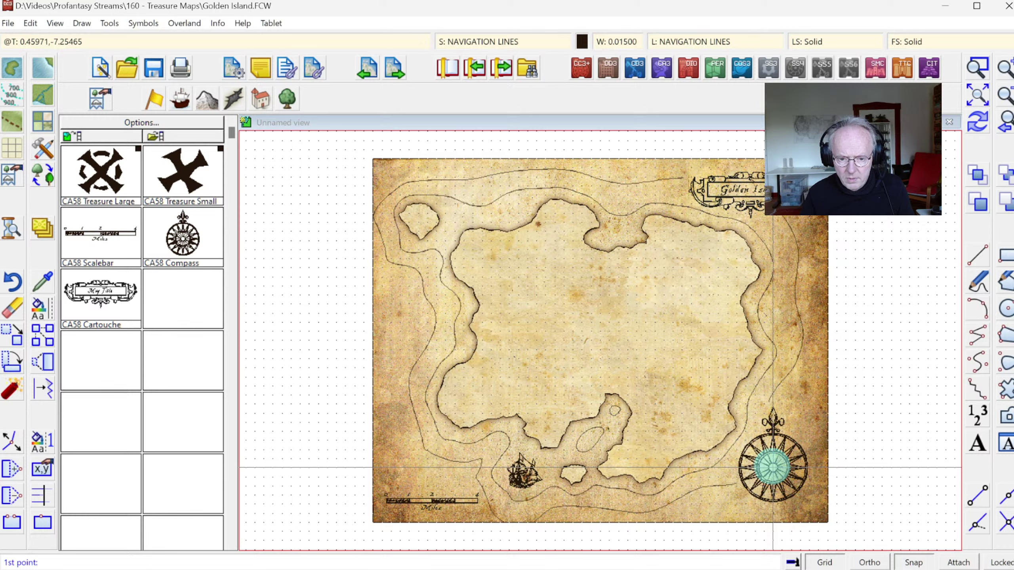
left_click(772, 468)
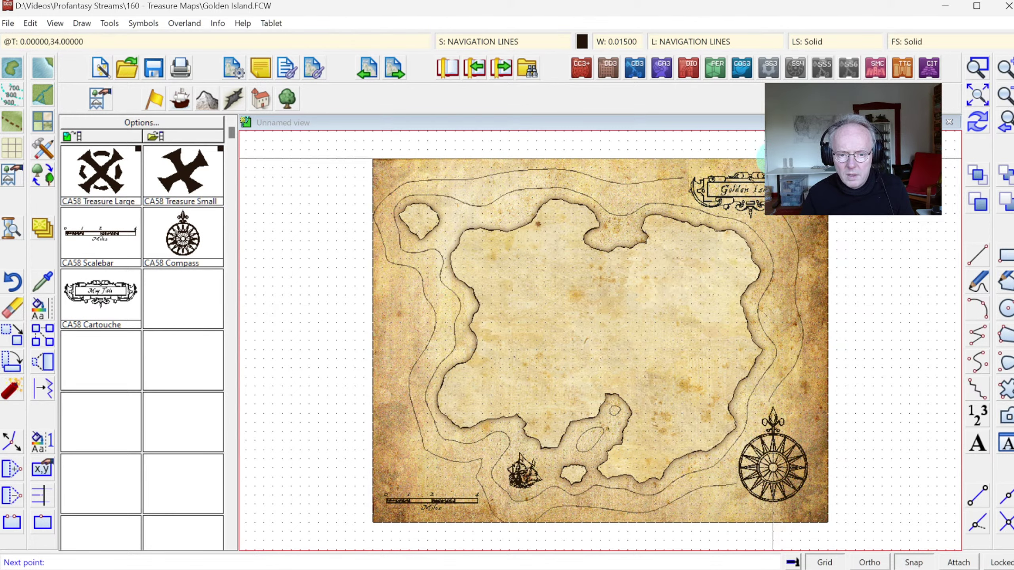
left_click(773, 160)
right_click(773, 160)
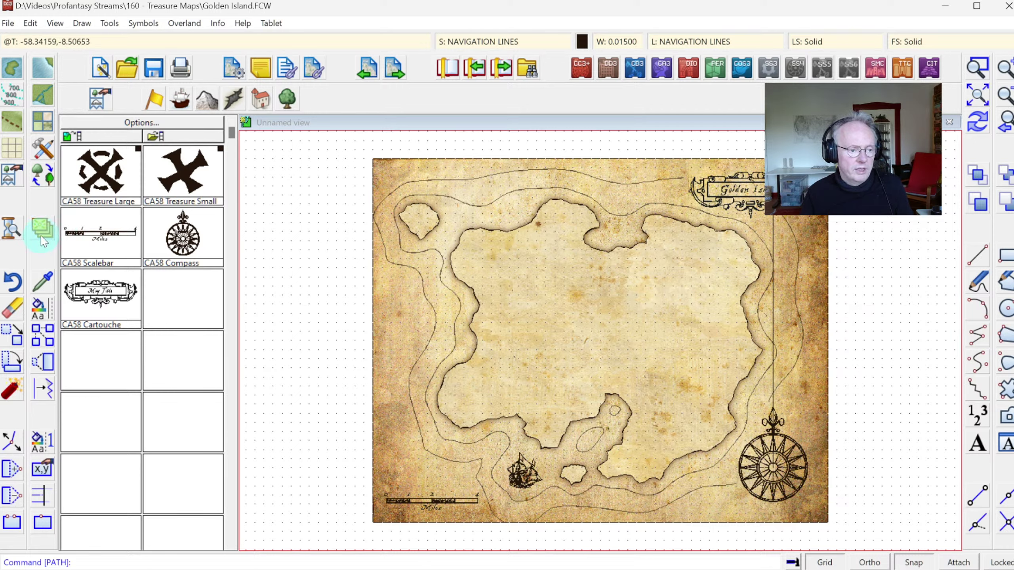
Take over the north navigation line's properties and copy it in a one-ring circular array around the compass centre, with 45° between spokes.
left_click(43, 284)
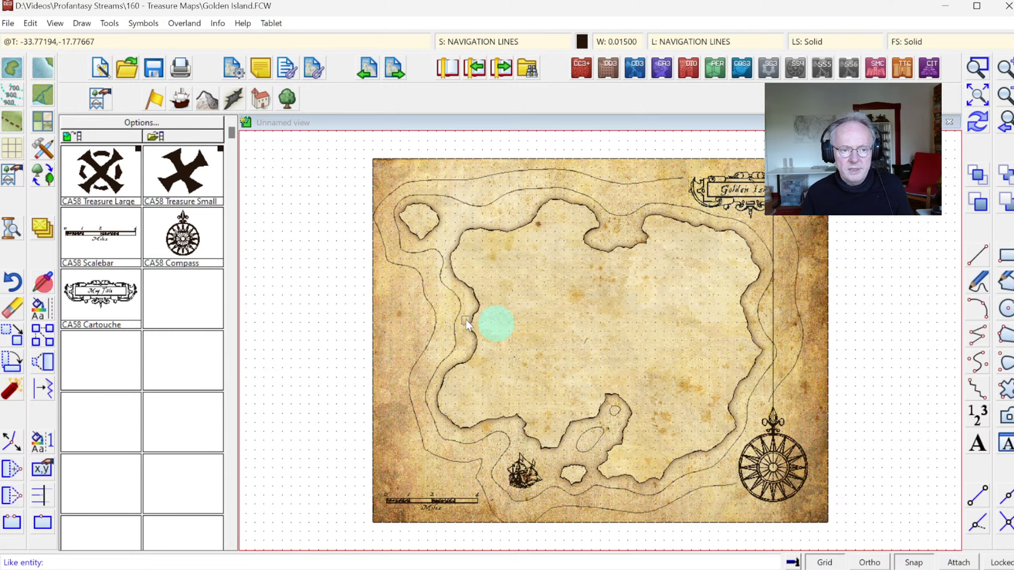
left_click(773, 380)
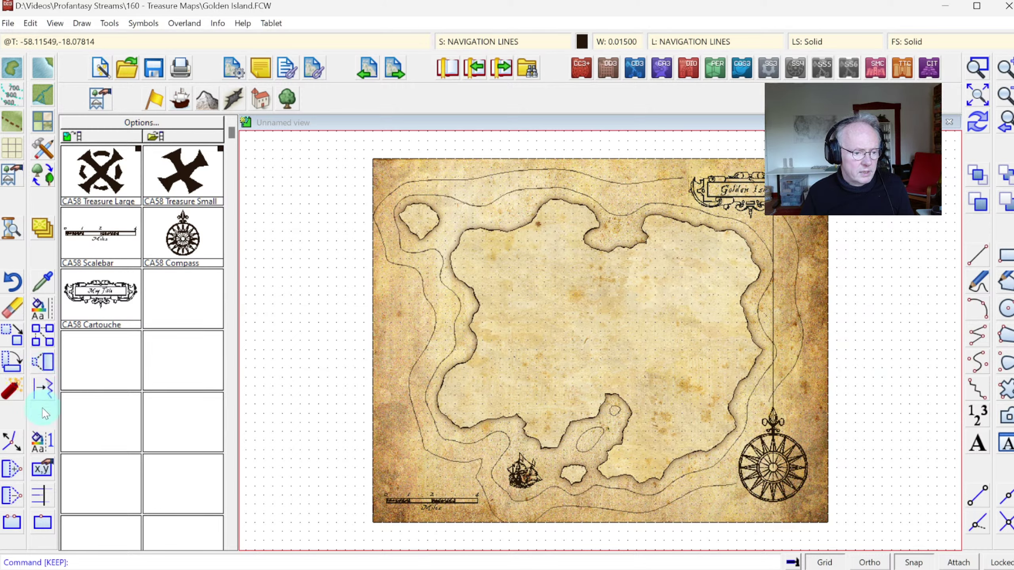
right_click(49, 343)
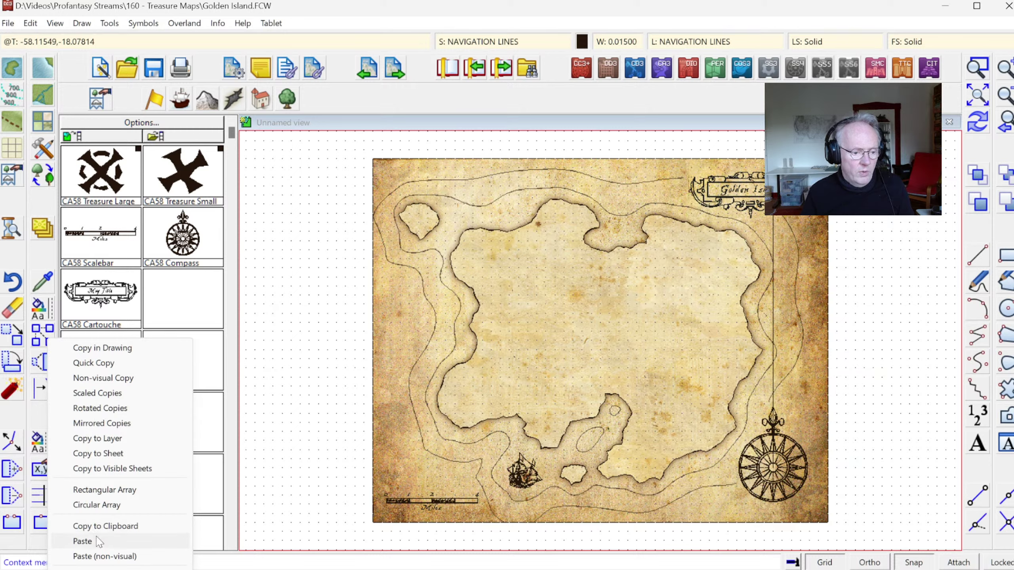
left_click(94, 509)
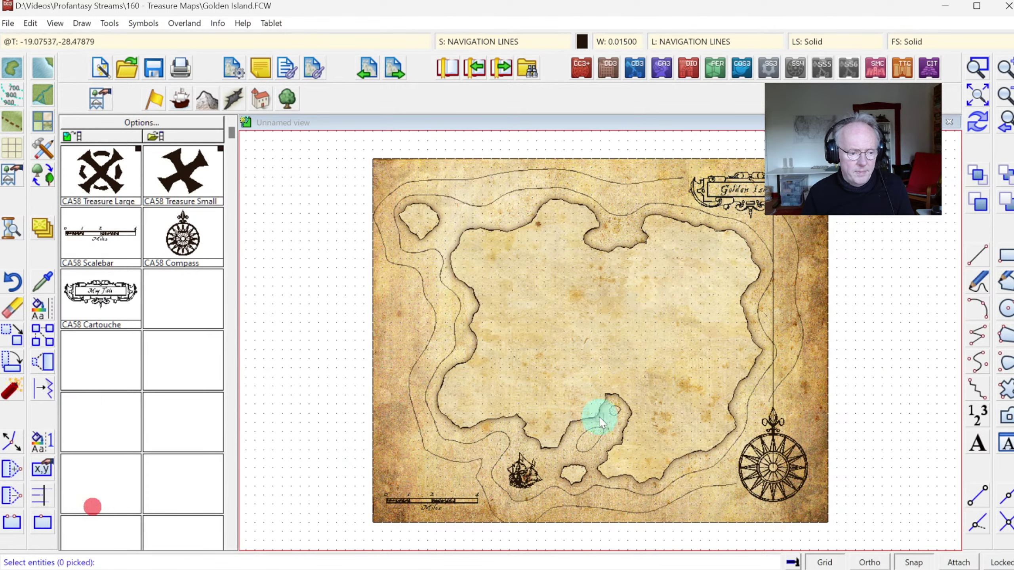
left_click(774, 381)
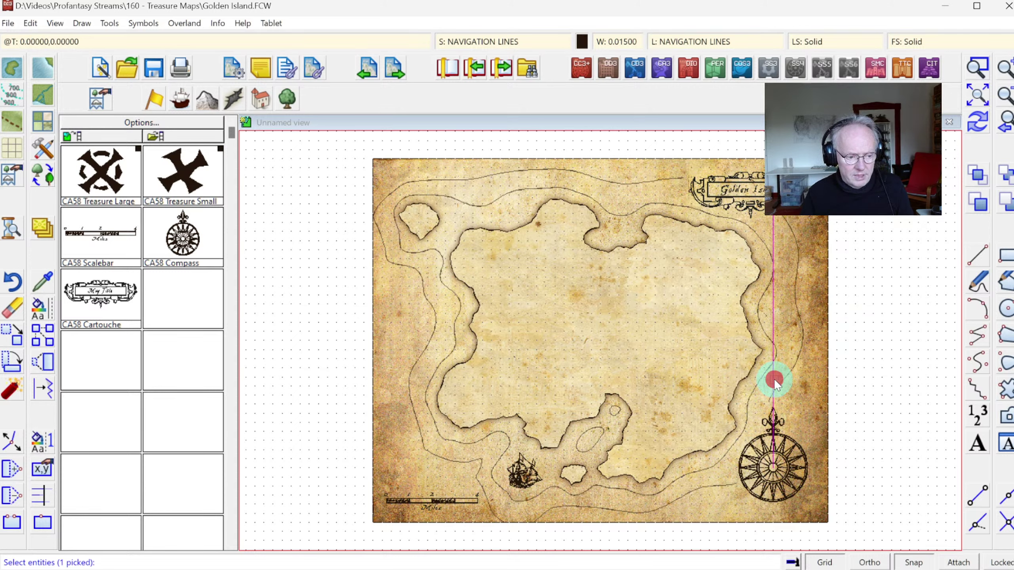
right_click(714, 351)
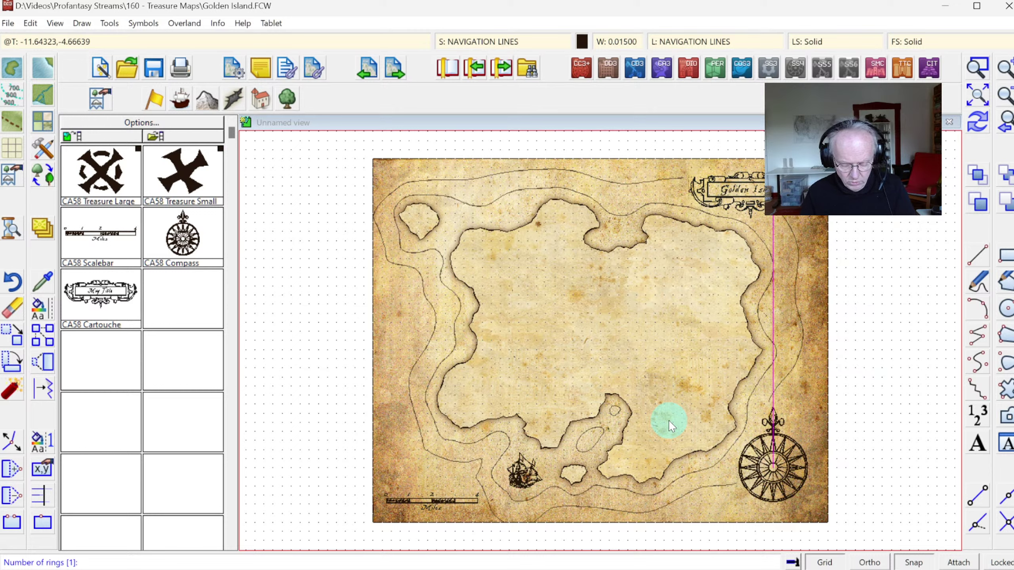
right_click(670, 424)
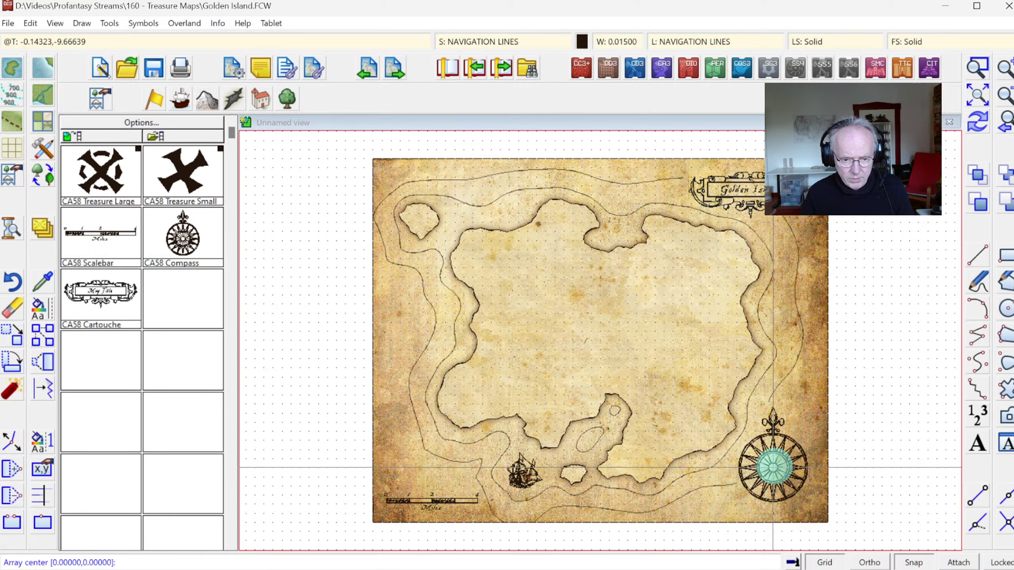
left_click(774, 467)
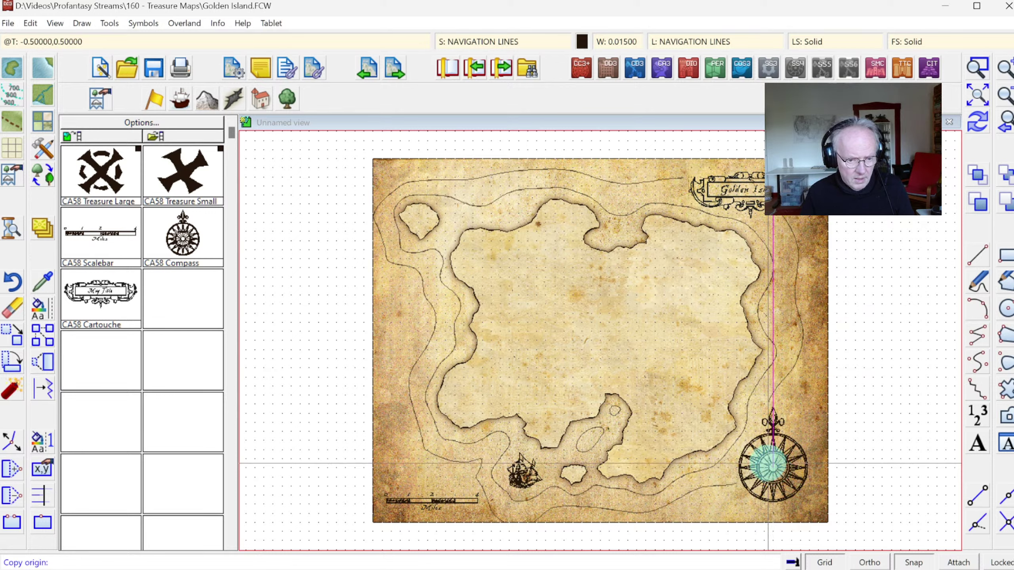
left_click(773, 469)
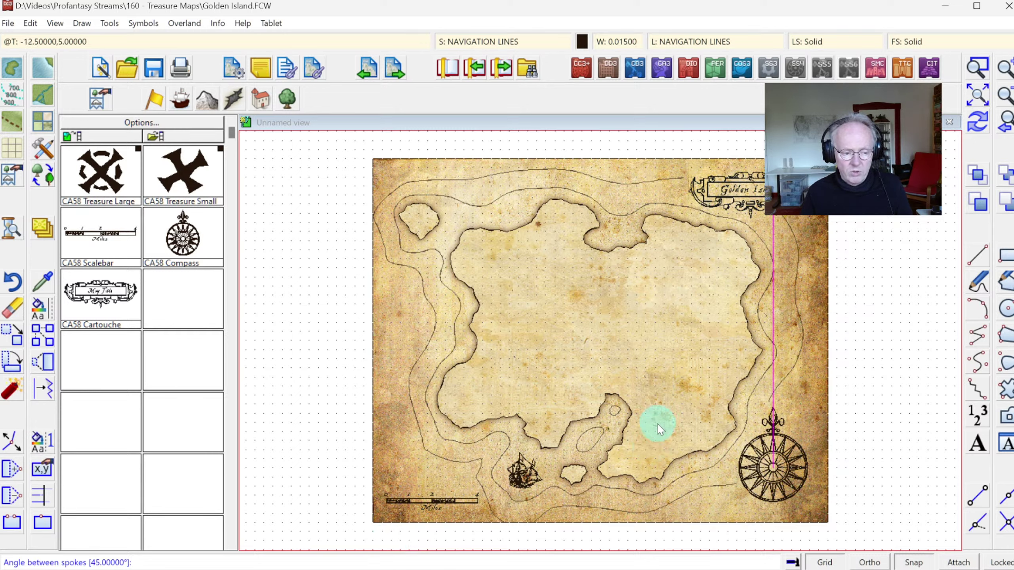
right_click(635, 375)
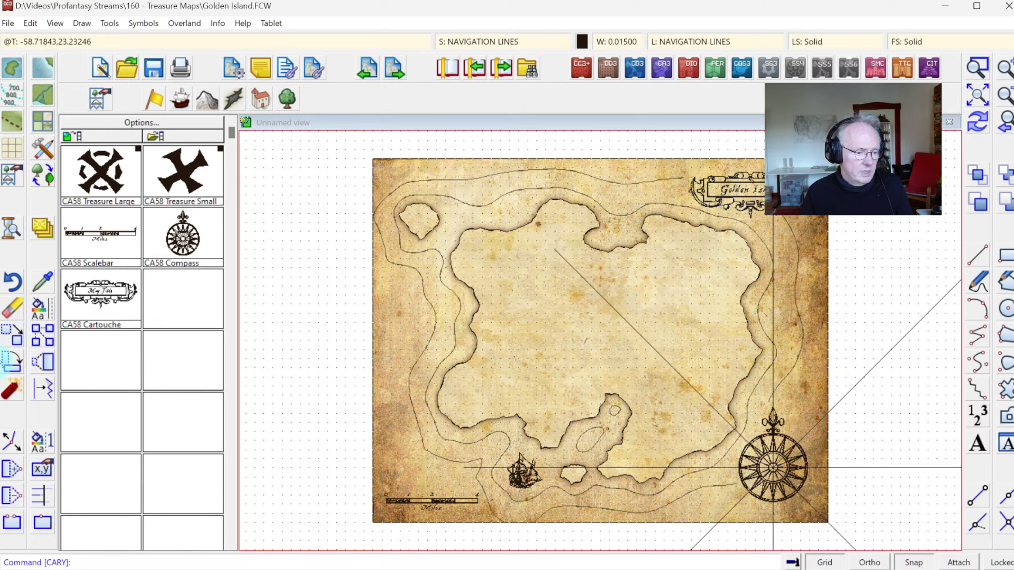
Trim or extend the copied navigation lines to the map border and redraw the map.
left_click(42, 495)
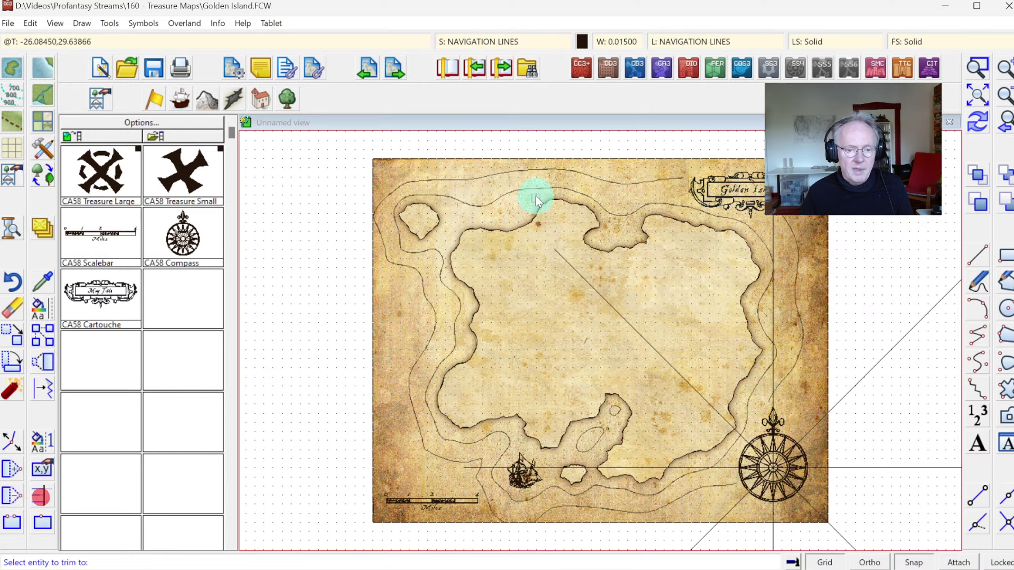
left_click(548, 159)
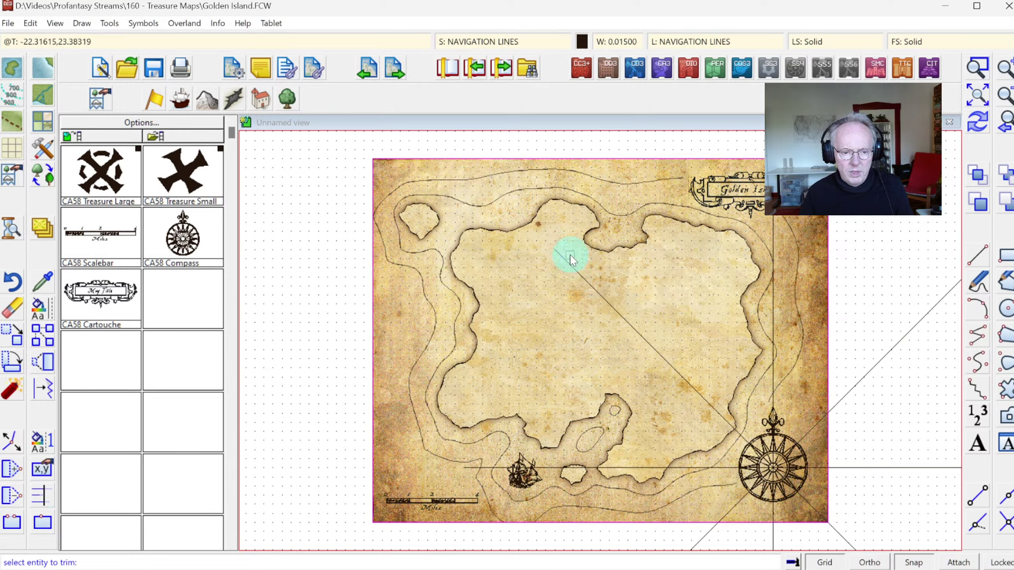
left_click(819, 417)
left_click(822, 468)
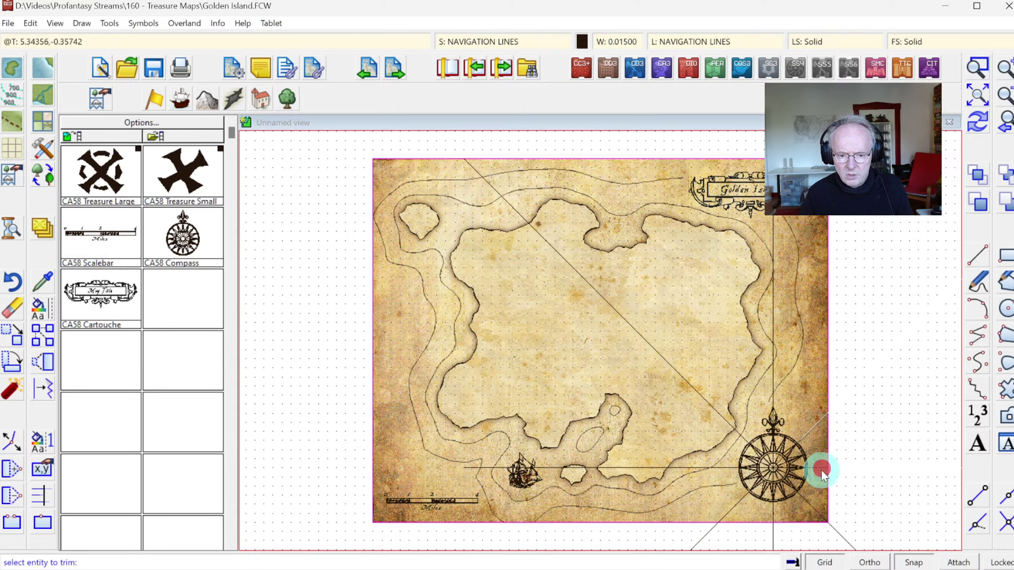
left_click(818, 511)
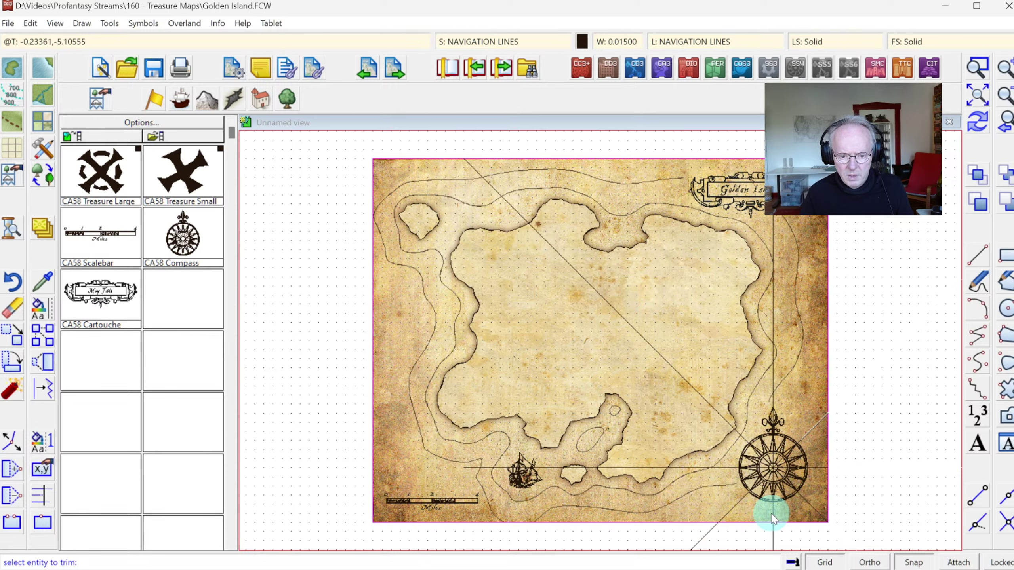
left_click(726, 520)
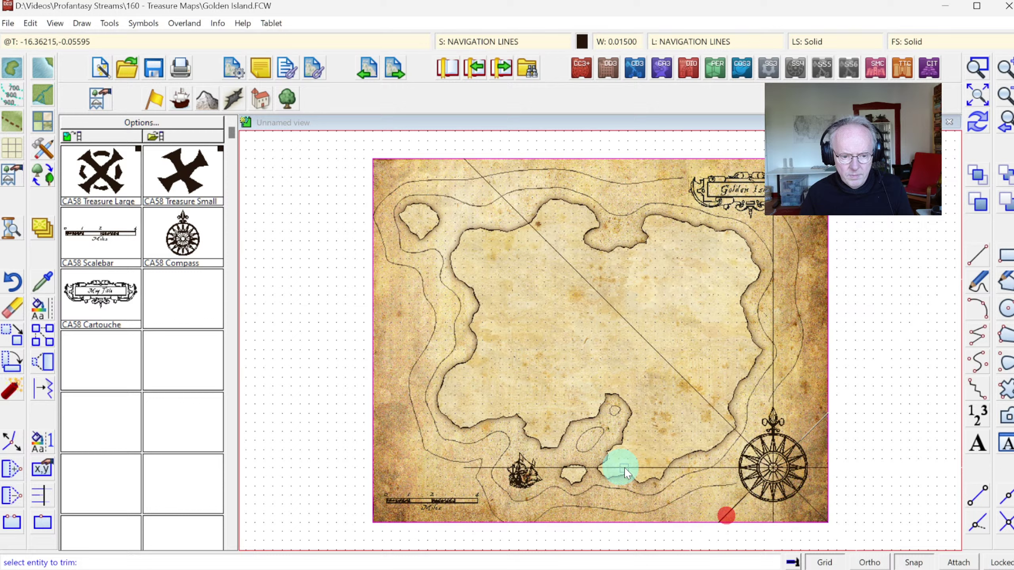
left_click(485, 469)
left_click(477, 318)
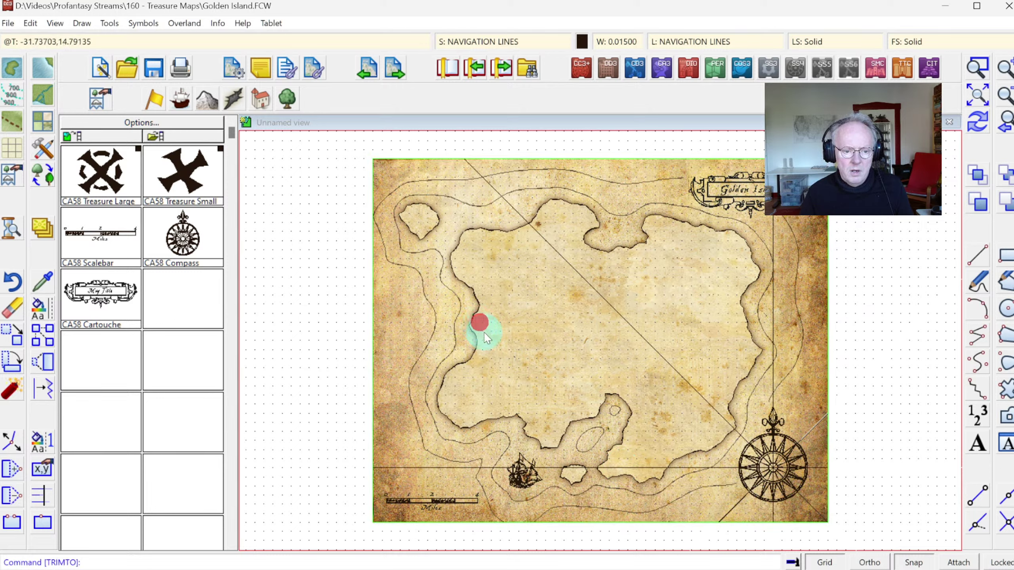
left_click(979, 124)
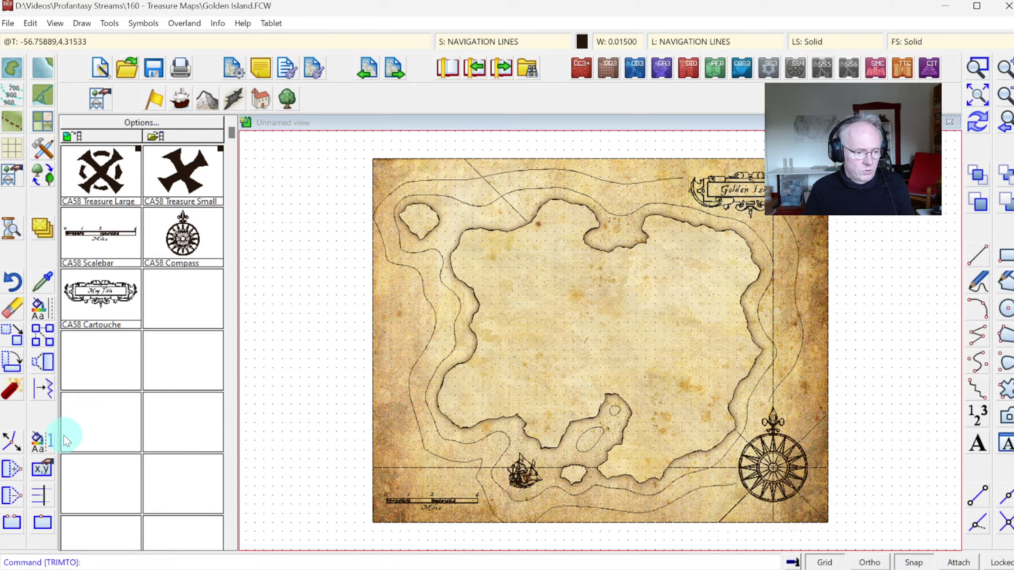
Break the westward navigation line so it leaves a gap around the ship.
left_click(12, 521)
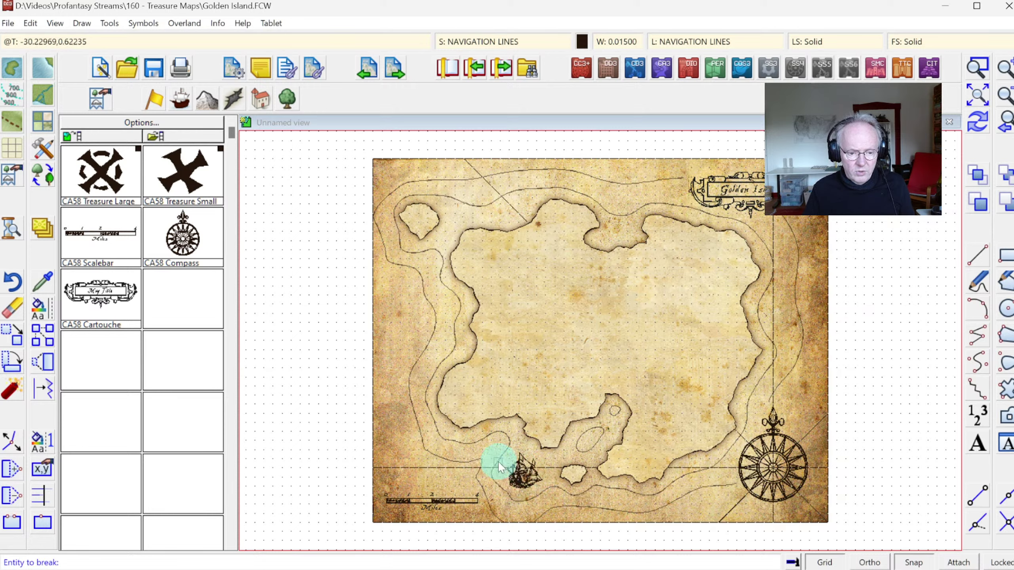
left_click(457, 470)
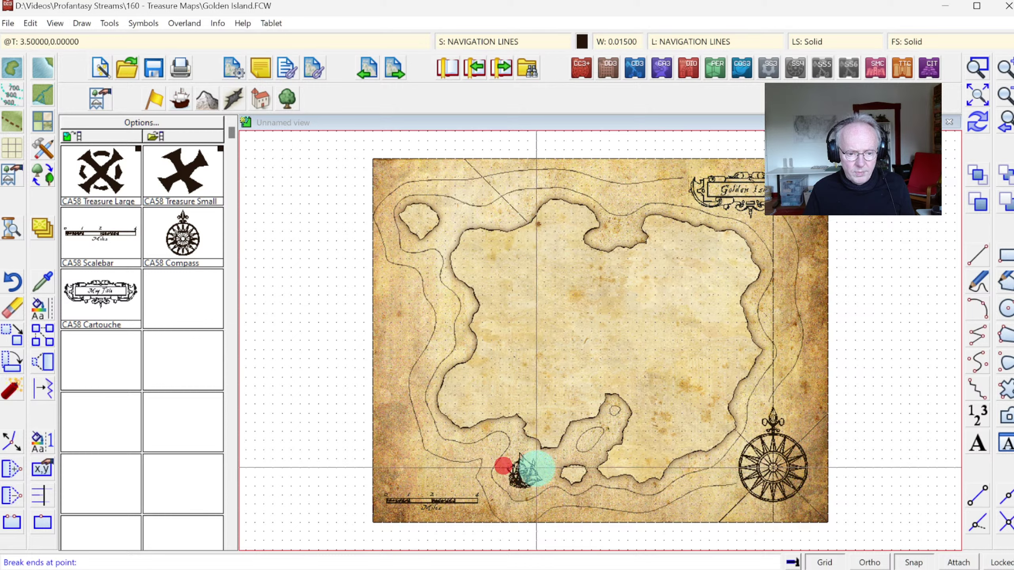
left_click(539, 468)
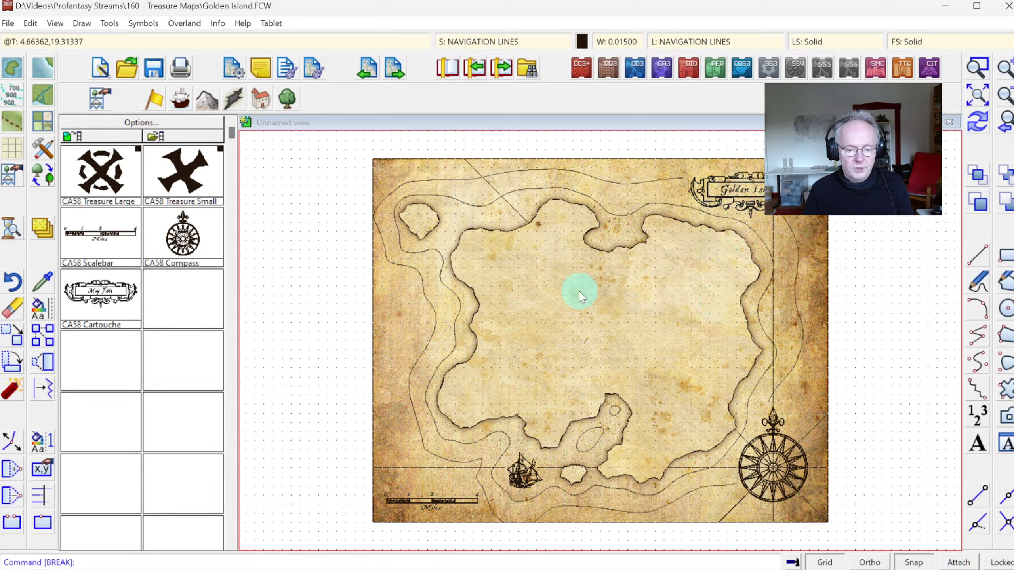
Enlarge the view of the island and load the mountain and hill symbols.
left_click(977, 67)
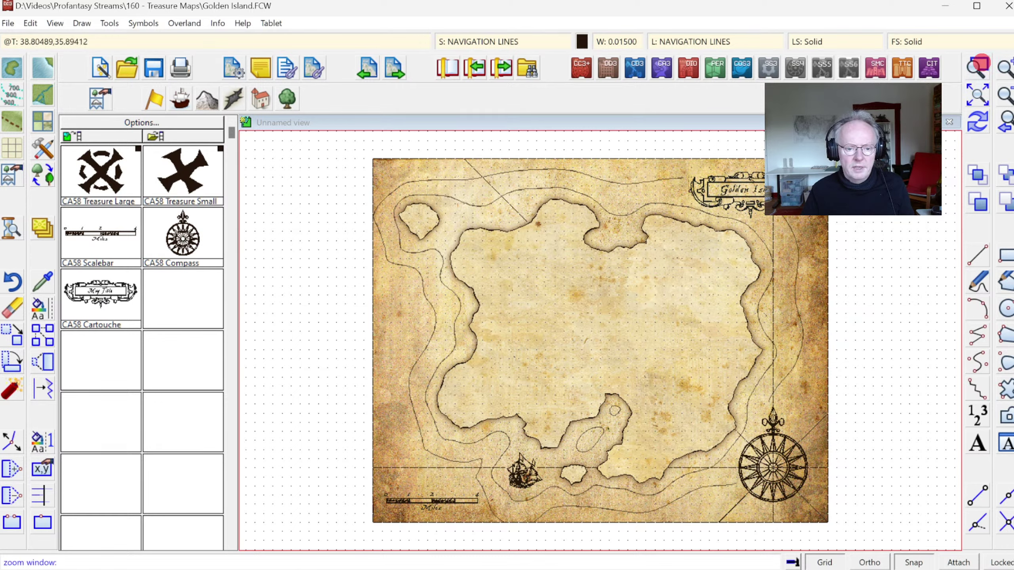
left_click(392, 190)
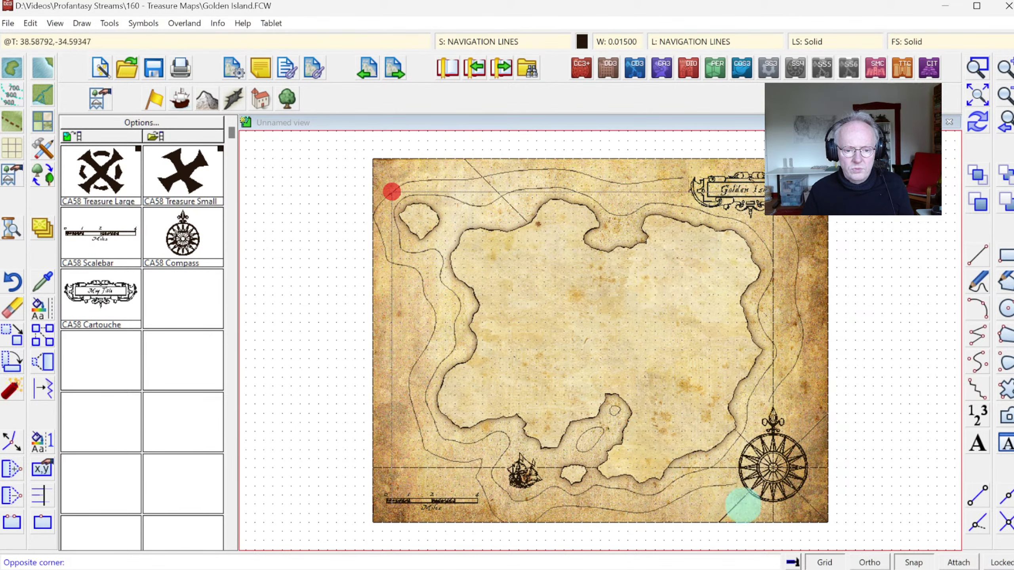
left_click(774, 502)
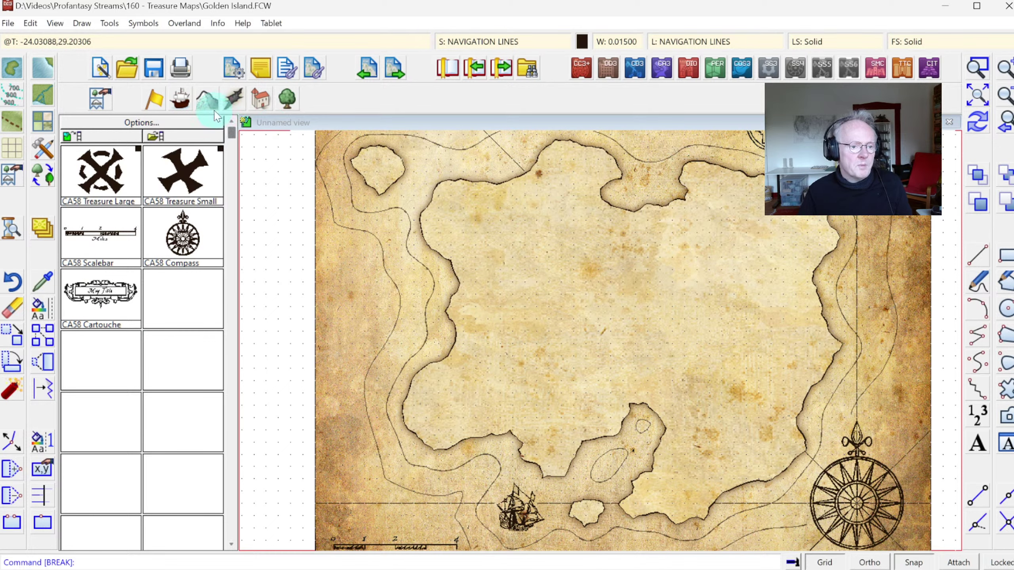
left_click(204, 99)
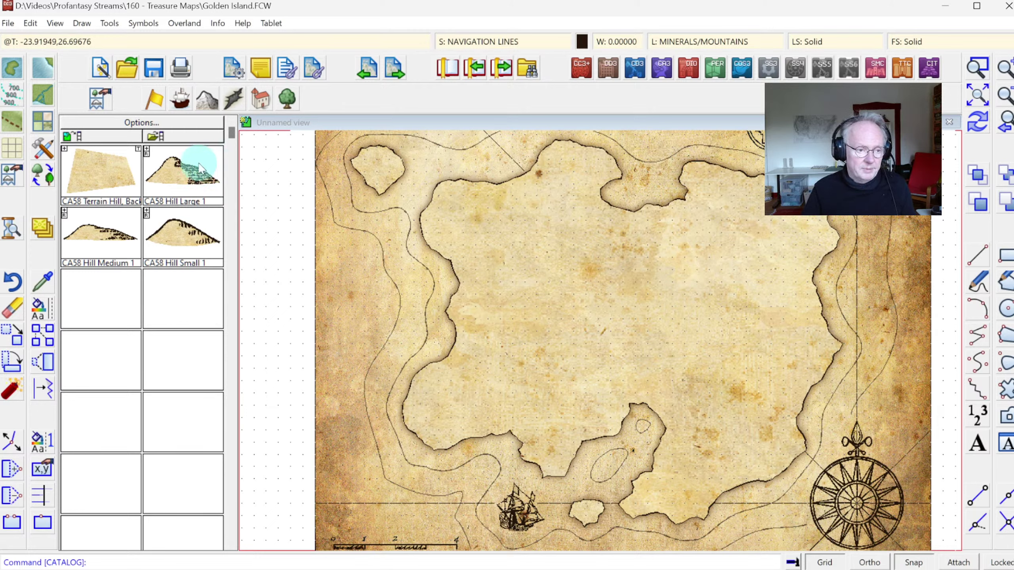
Try a symbol scale of 0.075 with the CA58 Hill Large 1 symbol.
left_click(230, 66)
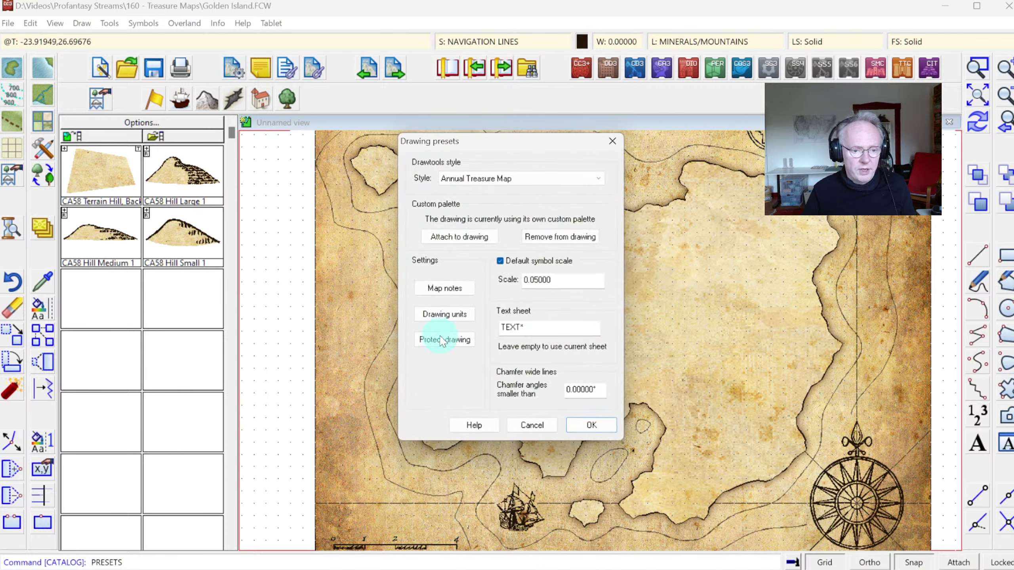
left_click(537, 280)
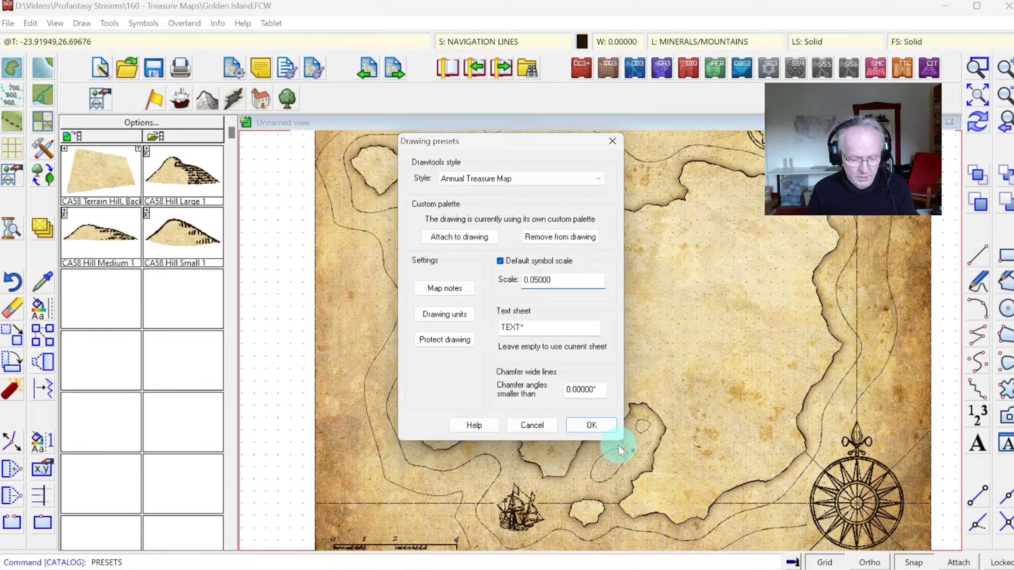
left_click(589, 426)
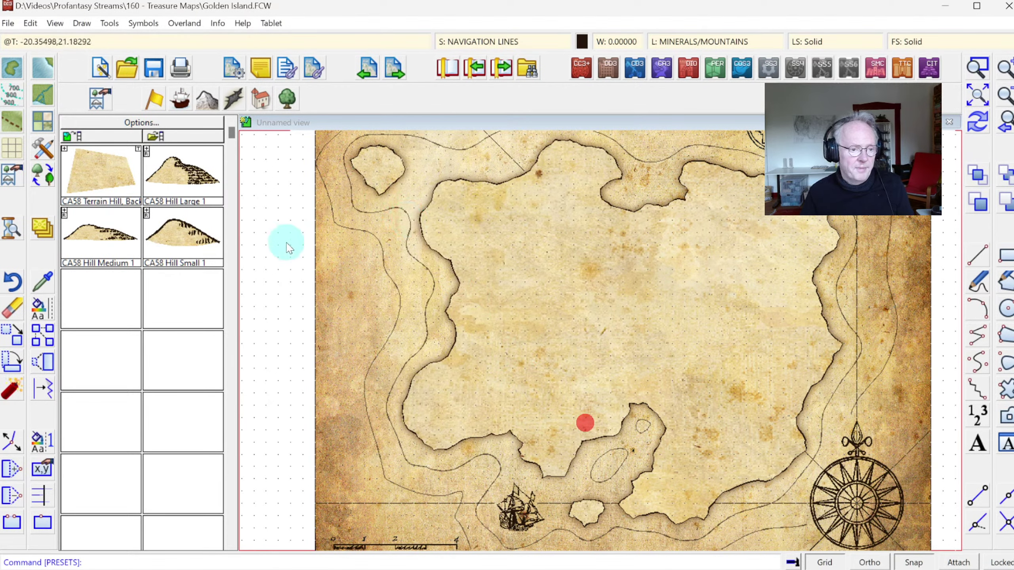
left_click(182, 176)
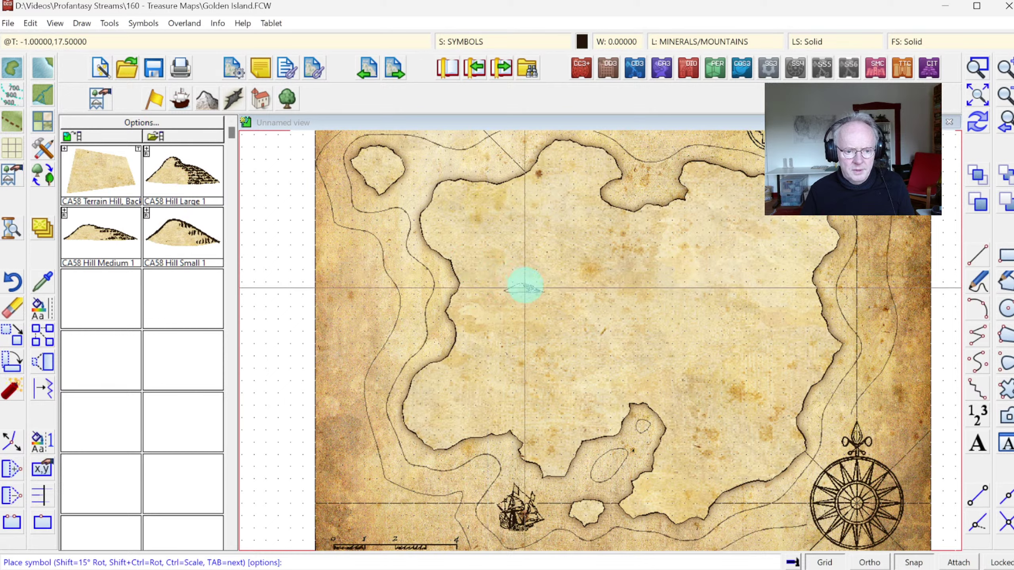
right_click(525, 285)
type("0.075")
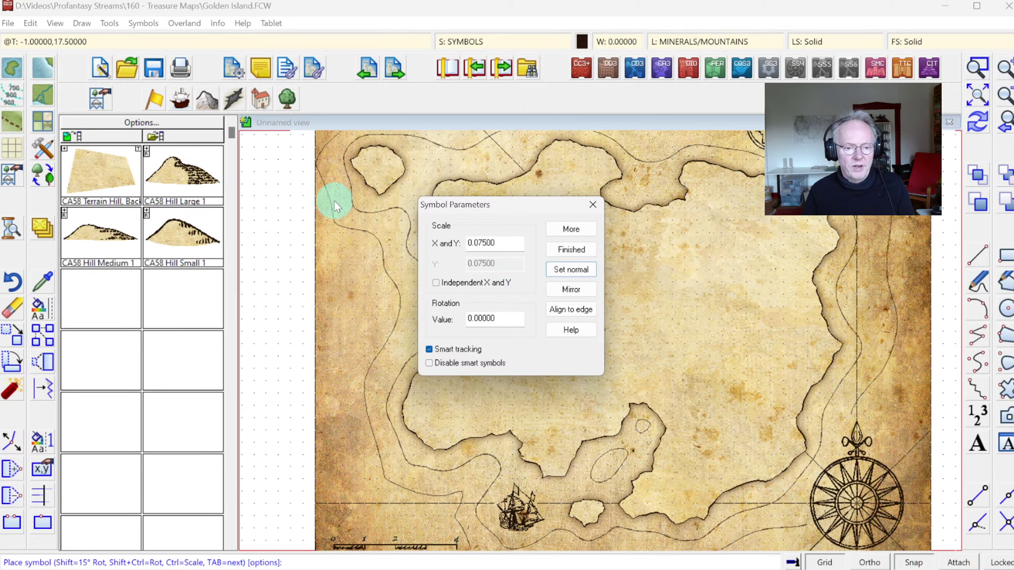
left_click(486, 240)
left_click(147, 173)
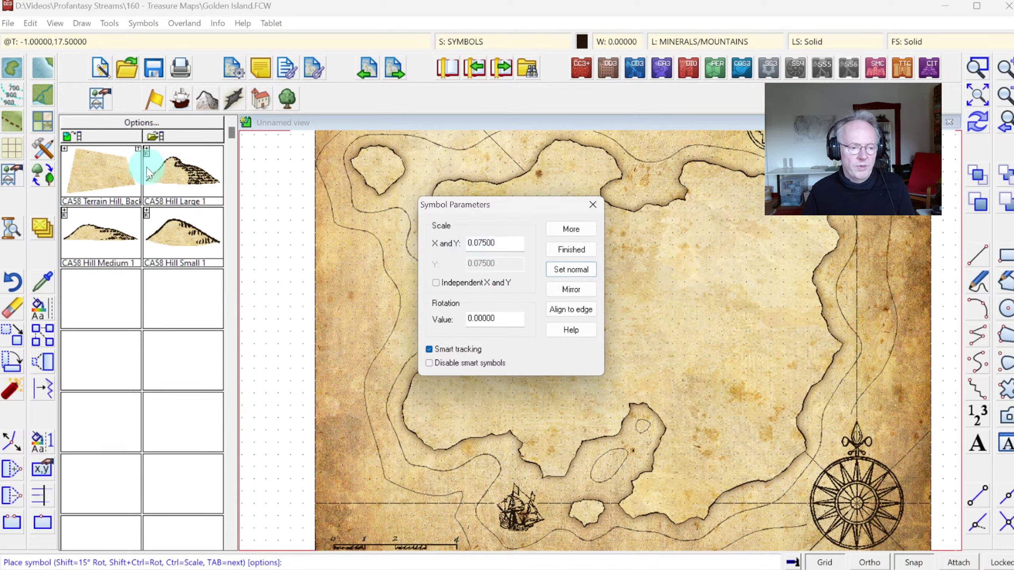
left_click(178, 176)
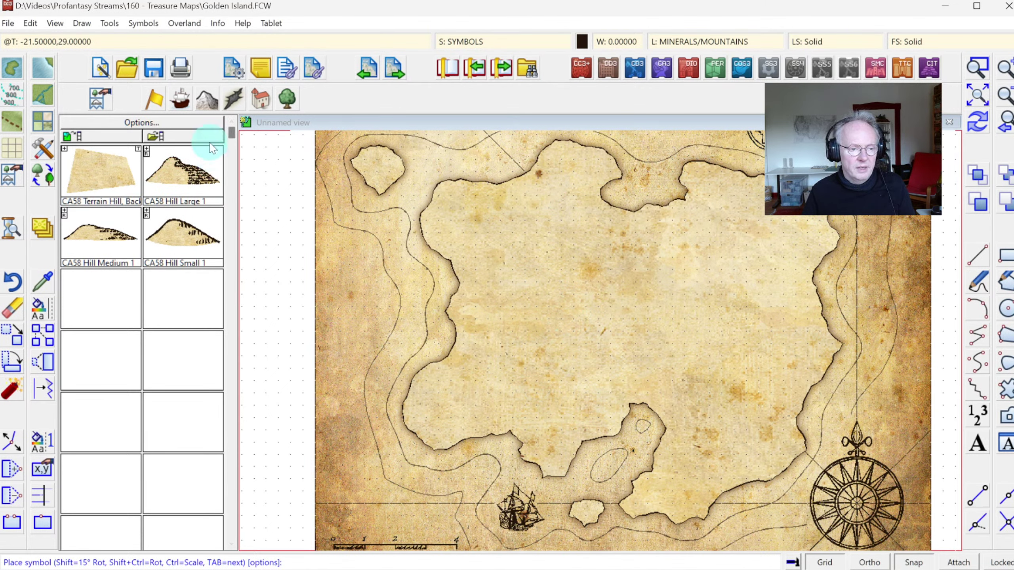
Set the drawing's default symbol scale to 1.5 and turn off the snap and grid.
left_click(239, 66)
double_click(561, 279)
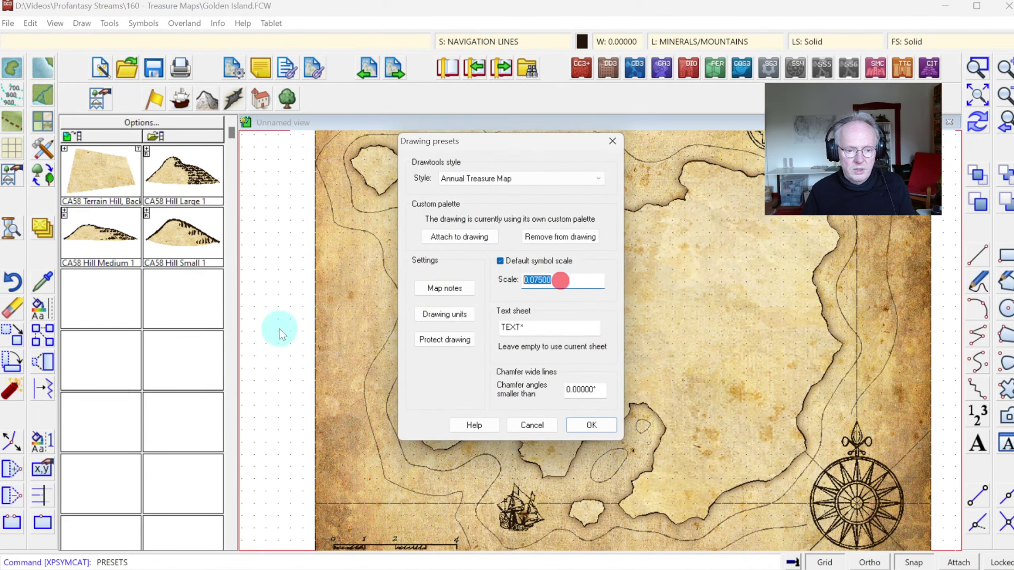
type("1.5")
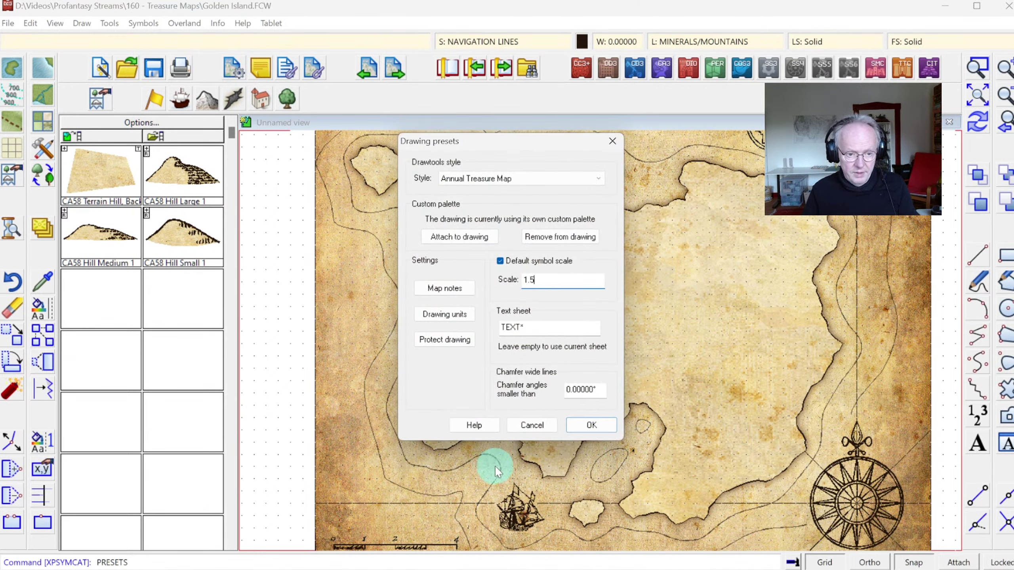
left_click(587, 425)
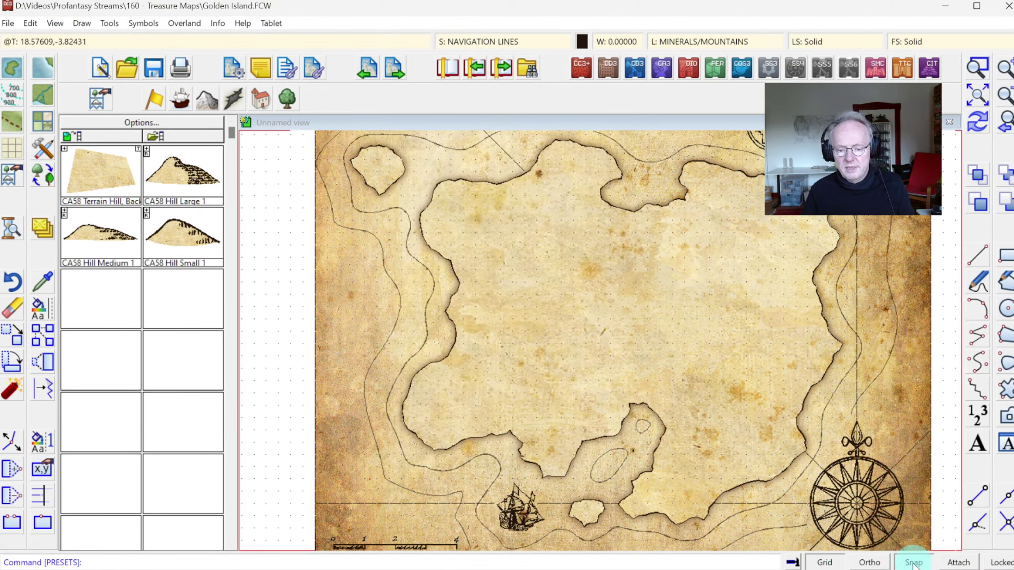
left_click(825, 562)
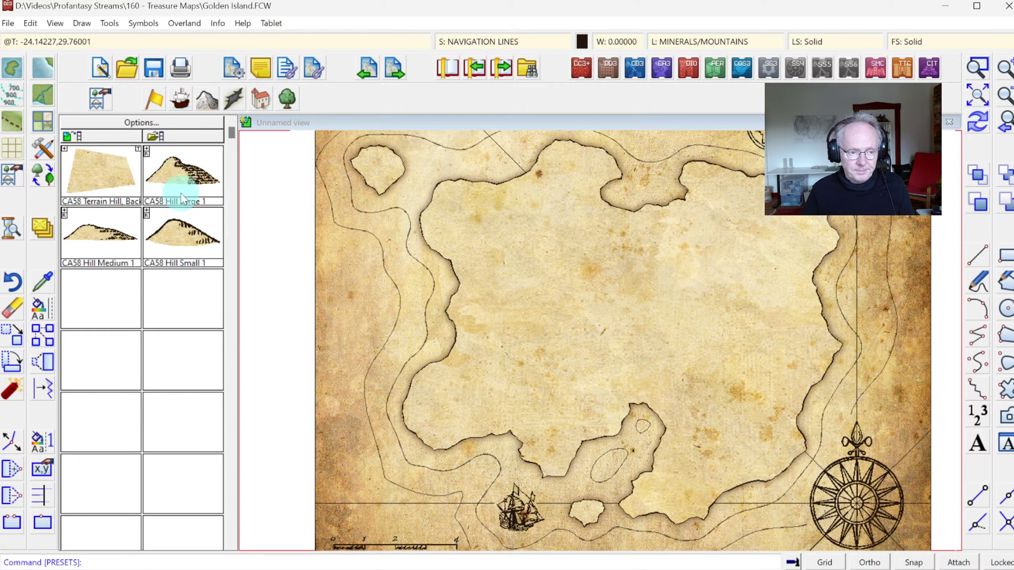
Choose the CA58 Hill Large 1 symbol and reset its scale to the normal value.
left_click(182, 177)
right_click(497, 301)
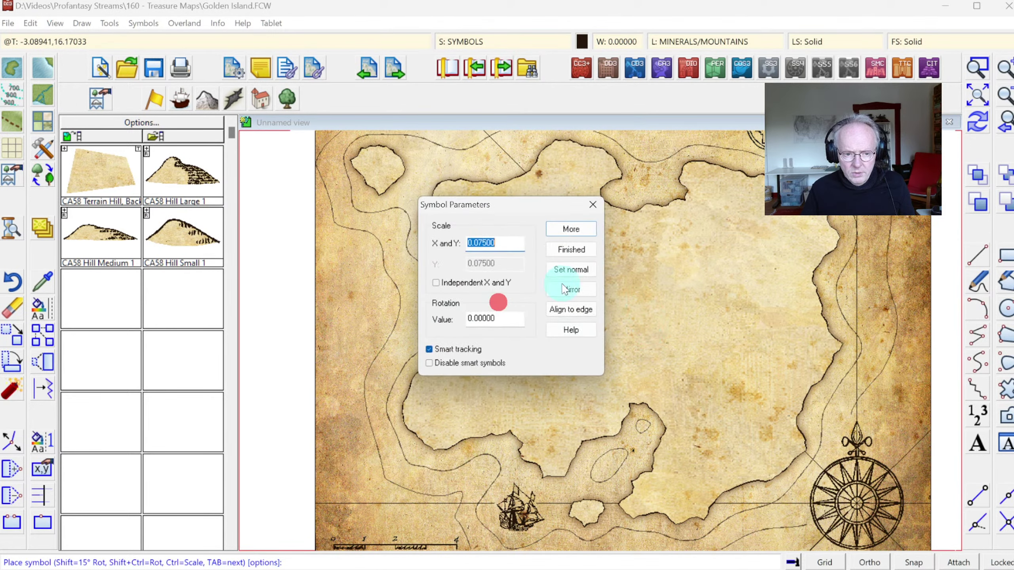
left_click(571, 268)
left_click(571, 248)
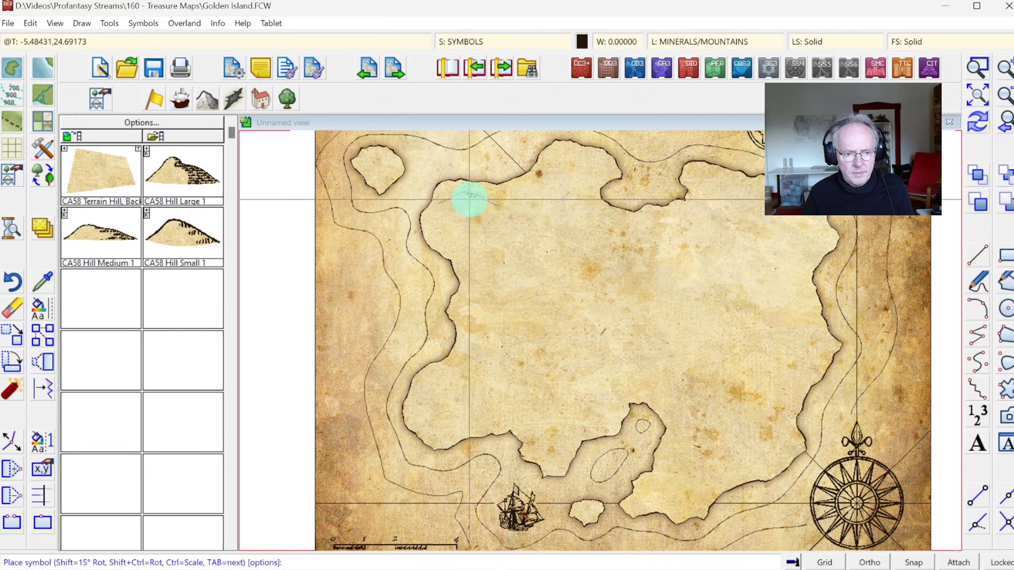
Place large hills as a mountain range running from the main island's northwest corner to its centre and on eastward.
left_click(470, 198)
left_click(504, 216)
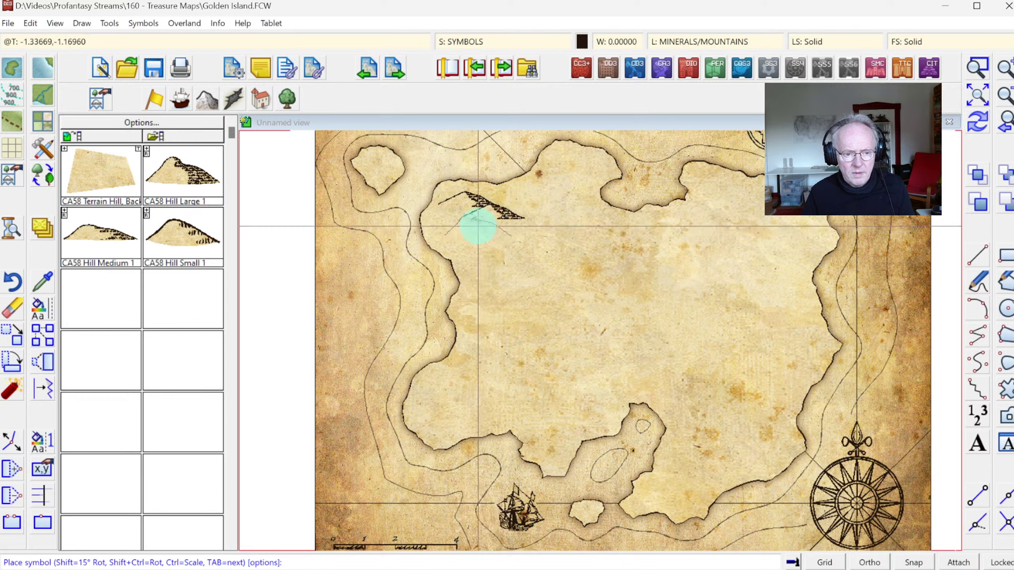
left_click(527, 223)
left_click(521, 240)
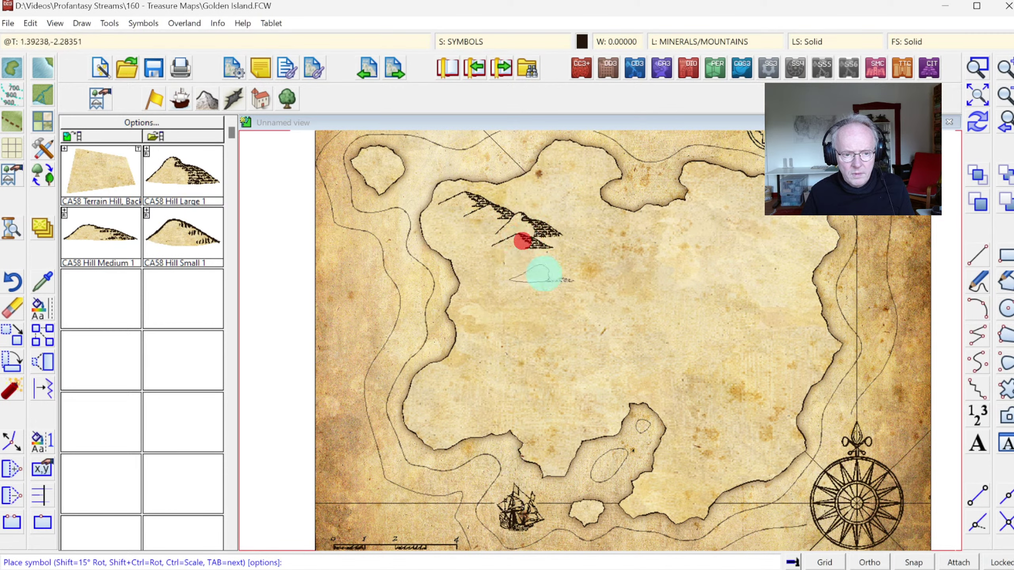
left_click(551, 251)
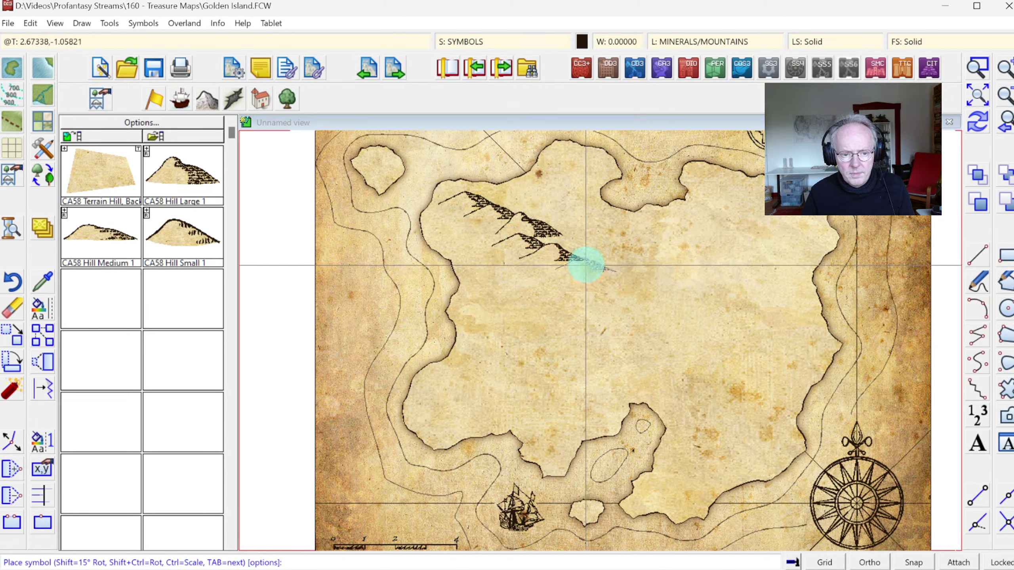
left_click(586, 263)
left_click(562, 272)
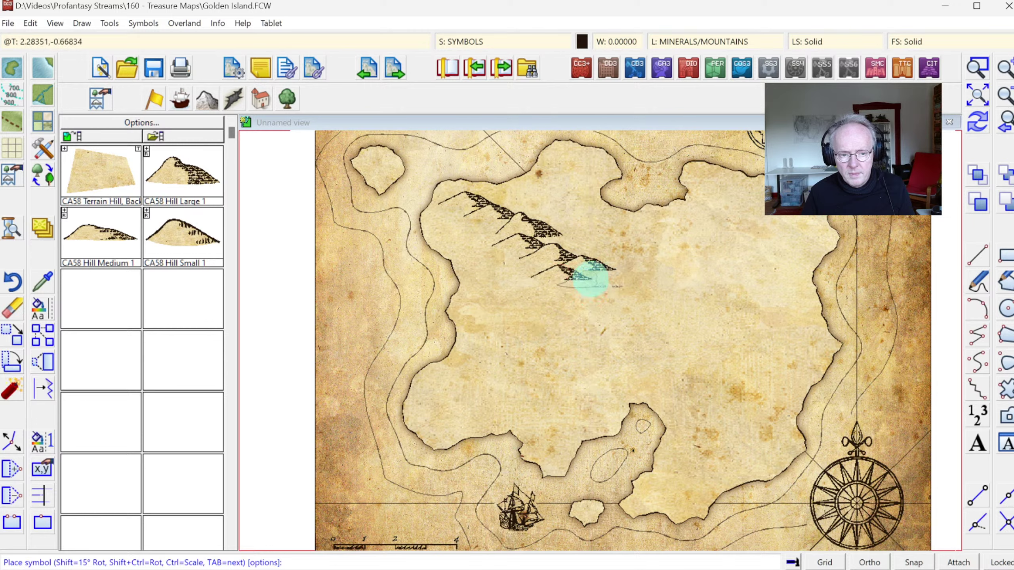
left_click(591, 279)
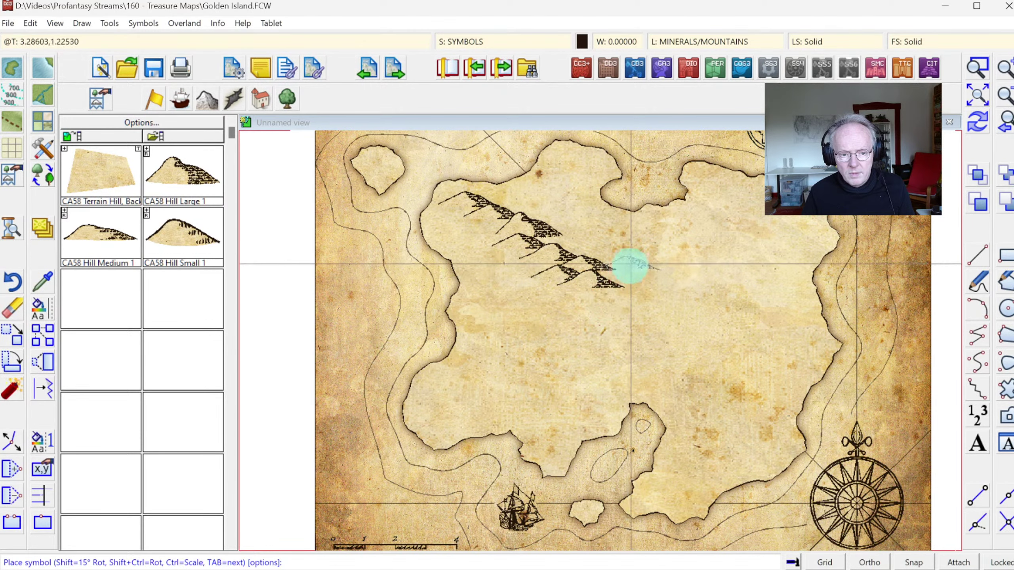
left_click(642, 268)
left_click(676, 272)
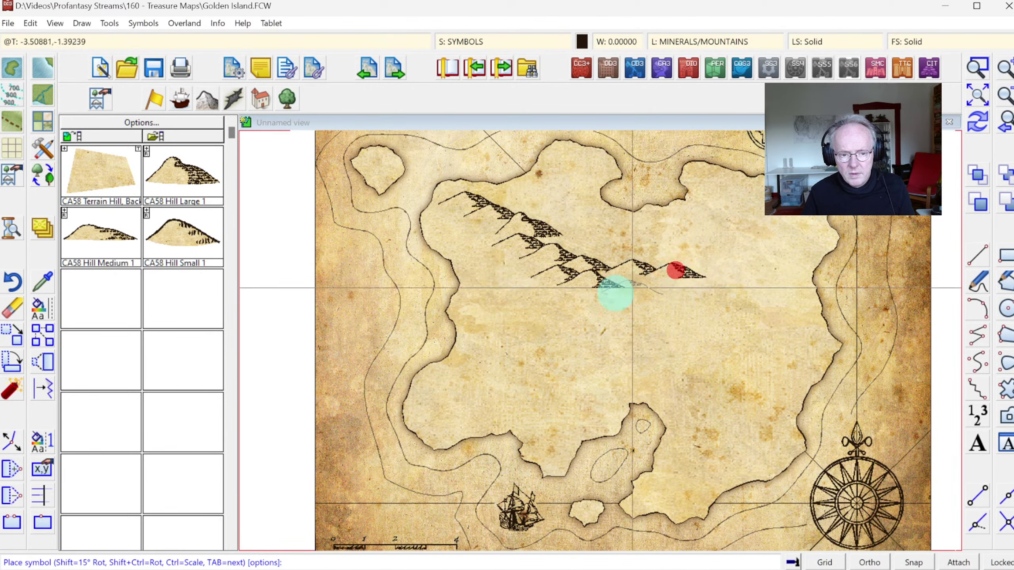
Extend a branch of large hills southward from the middle of the mountain range, bending southeast at its end.
left_click(594, 293)
left_click(606, 311)
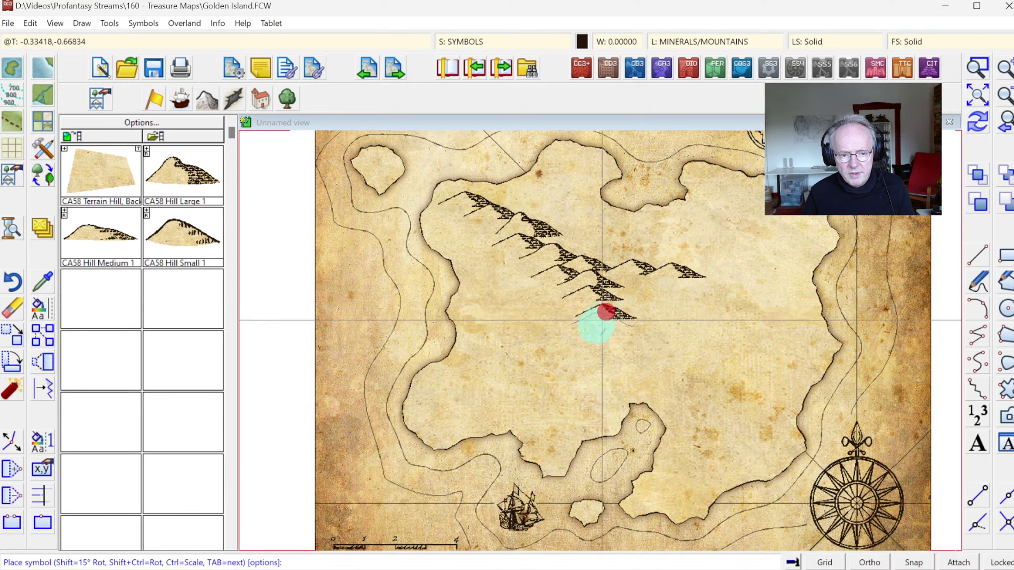
left_click(581, 325)
left_click(601, 337)
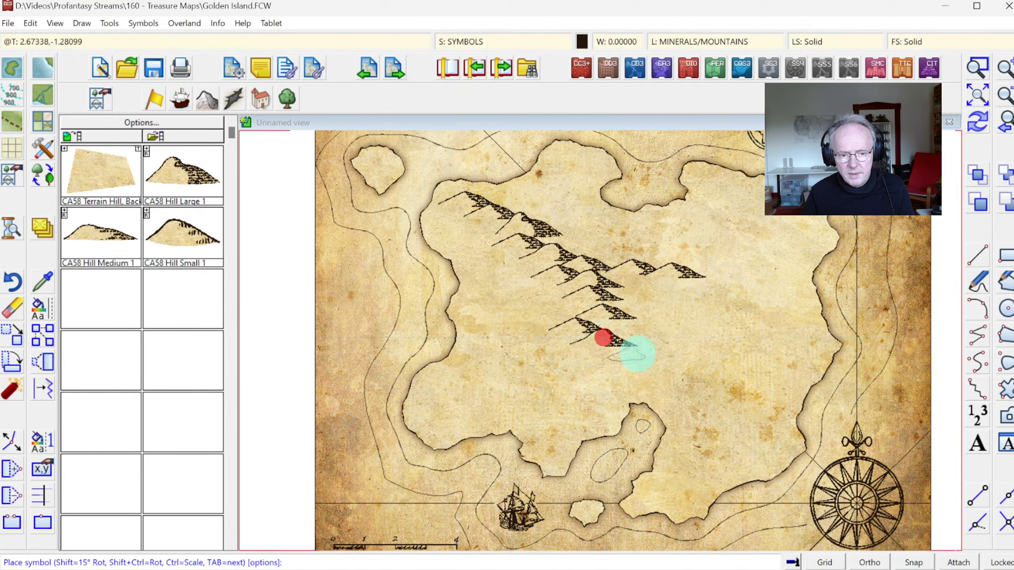
left_click(640, 351)
Continue the range with large hills down the island's east side and link it to the southern branch, enclosing a valley.
left_click(701, 287)
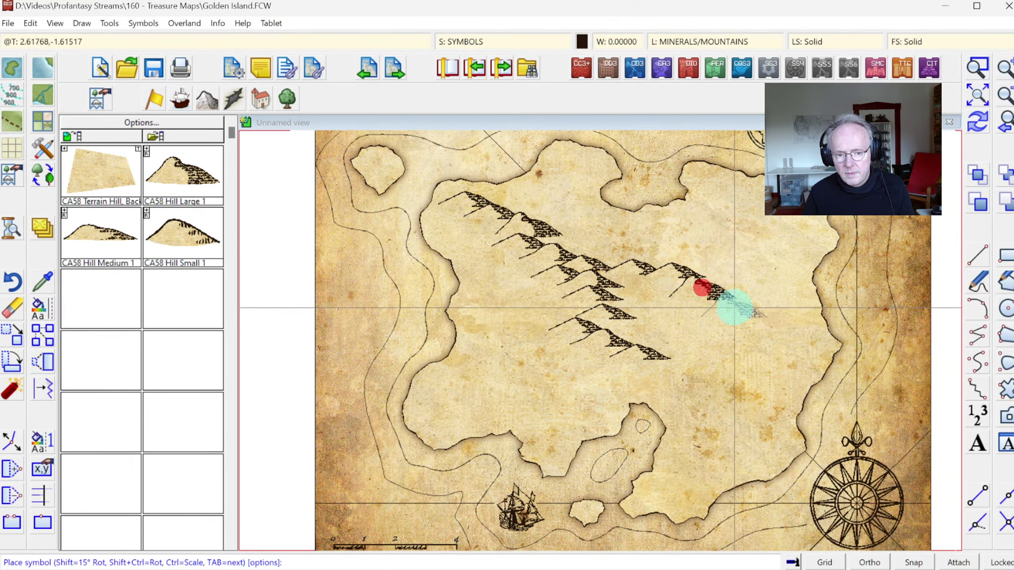
left_click(730, 317)
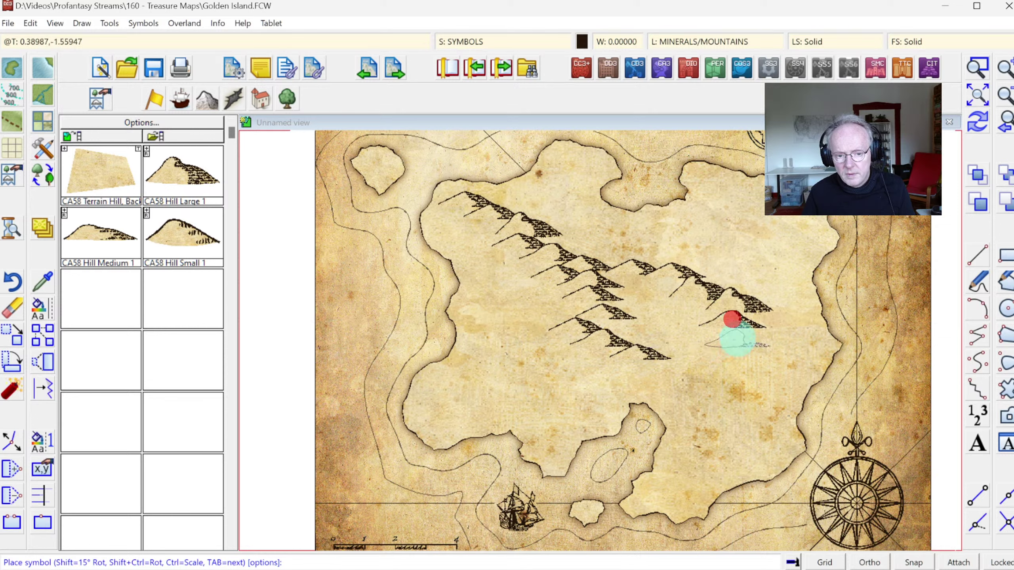
left_click(736, 335)
left_click(701, 351)
left_click(679, 358)
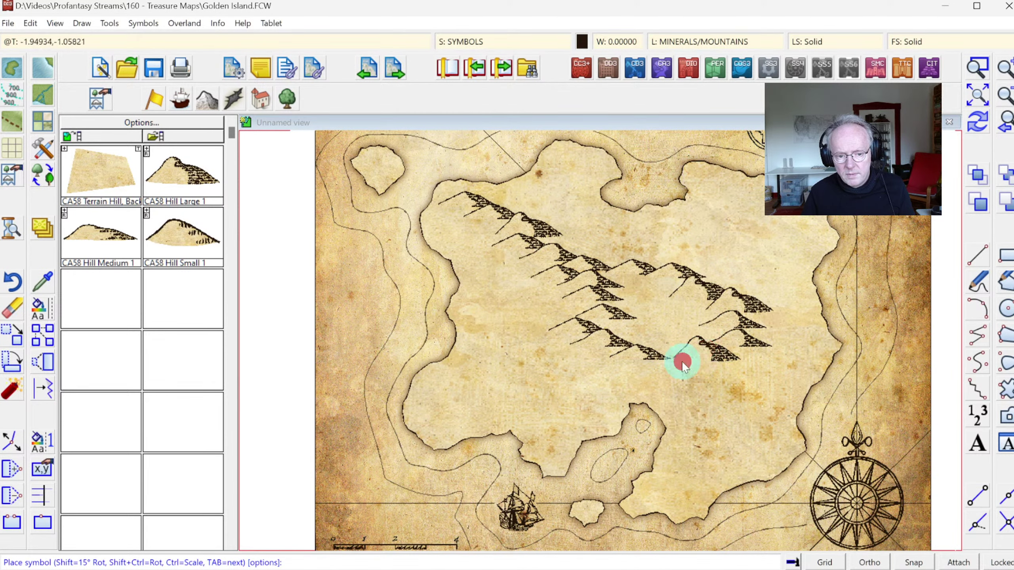
left_click(724, 376)
left_click(736, 391)
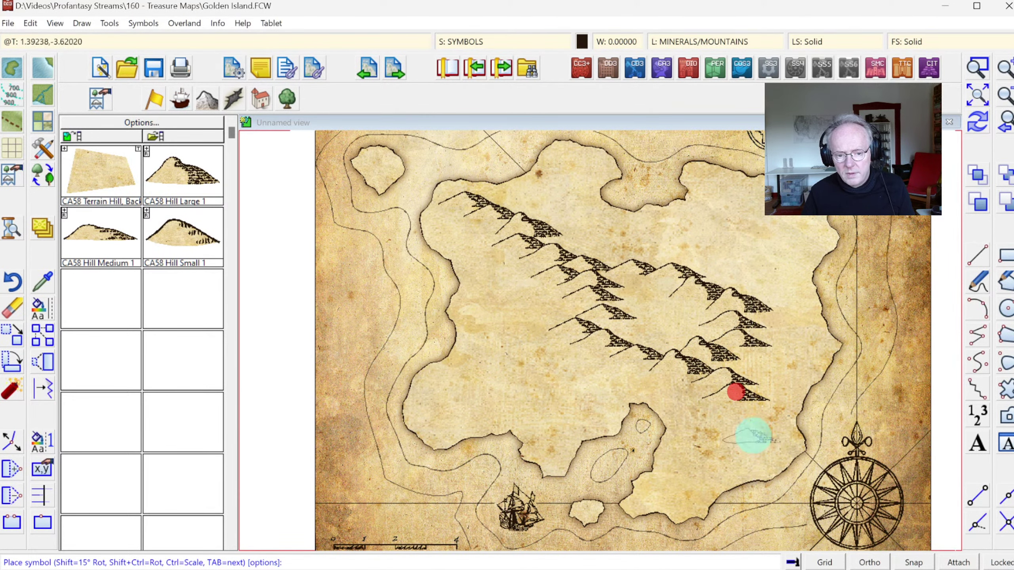
Place a short chain of large hills on the southeast peninsula and a single one near the northeast coast.
left_click(732, 447)
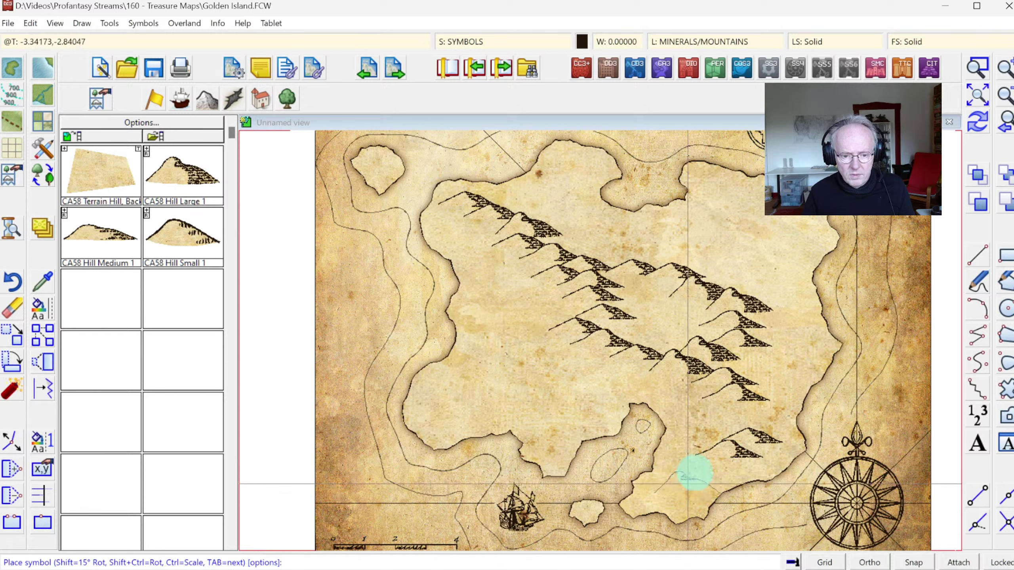
left_click(702, 464)
left_click(773, 227)
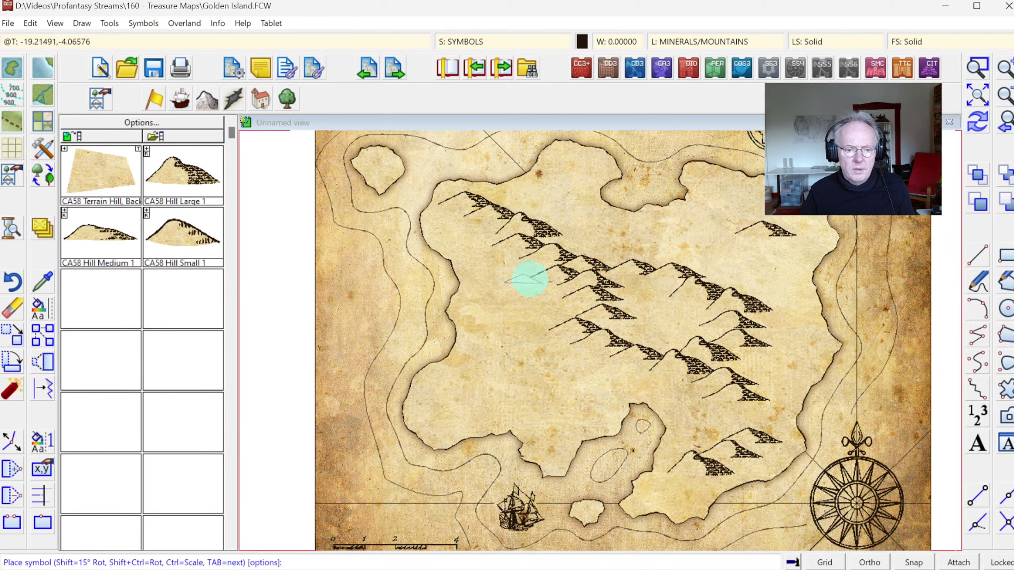
Add CA58 Hill Medium 1 foothills along the western, inner and southern edges of the main mountain range.
left_click(529, 278)
left_click(498, 245)
left_click(647, 279)
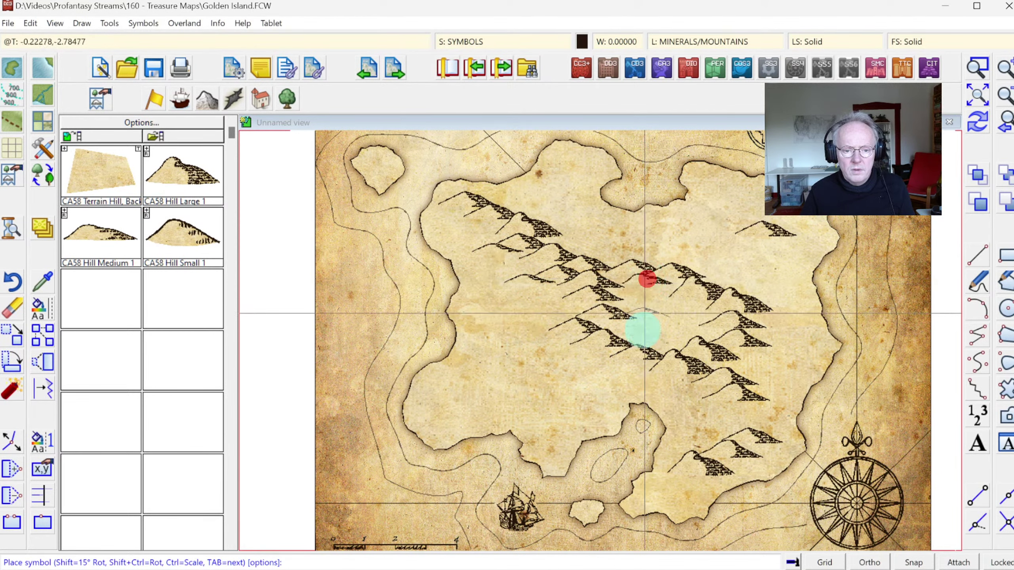
left_click(612, 356)
left_click(573, 345)
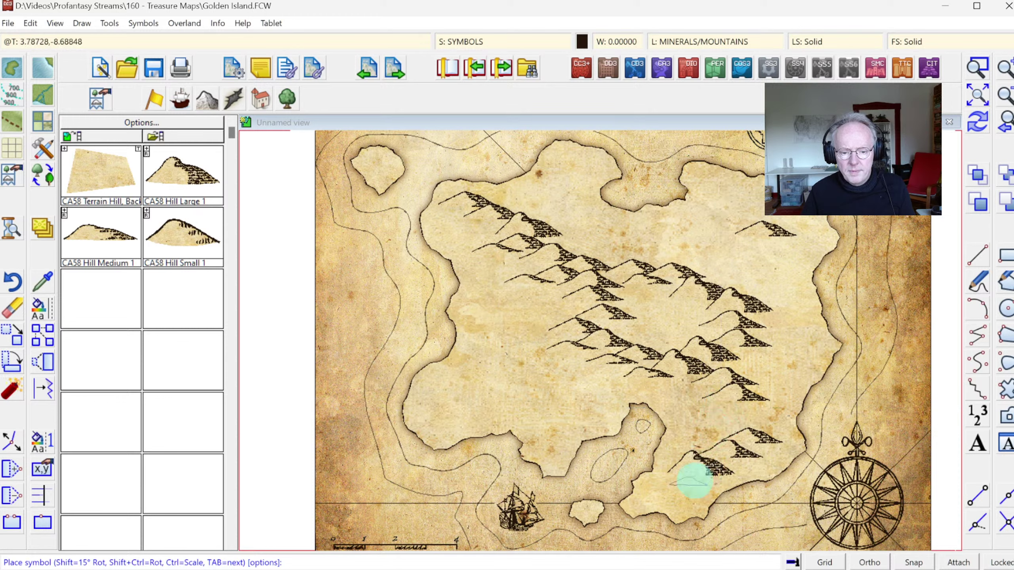
Place medium hills beside the southeast and northeast large hills, and a pair in the island's southwest.
left_click(675, 487)
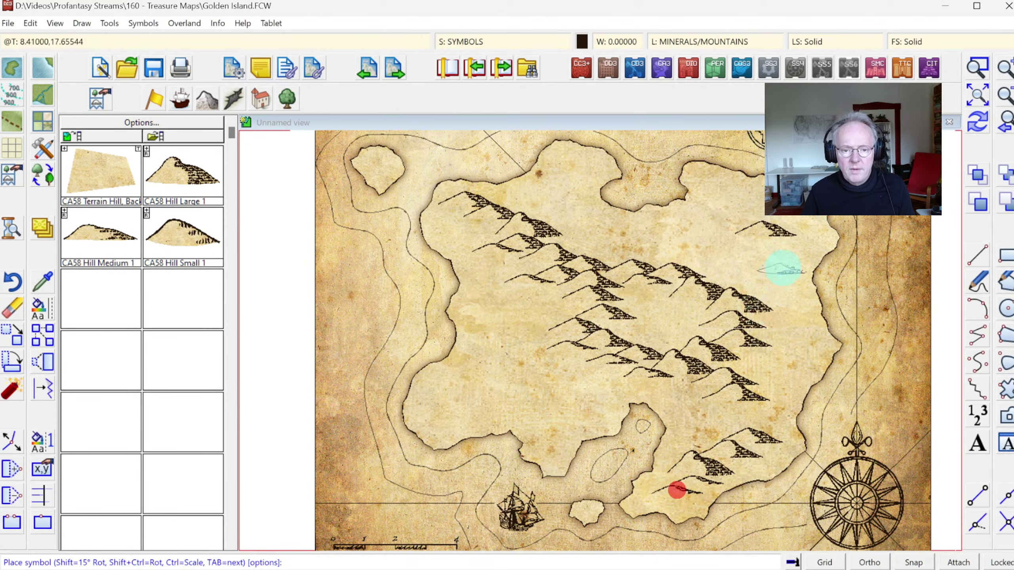
left_click(797, 236)
left_click(724, 217)
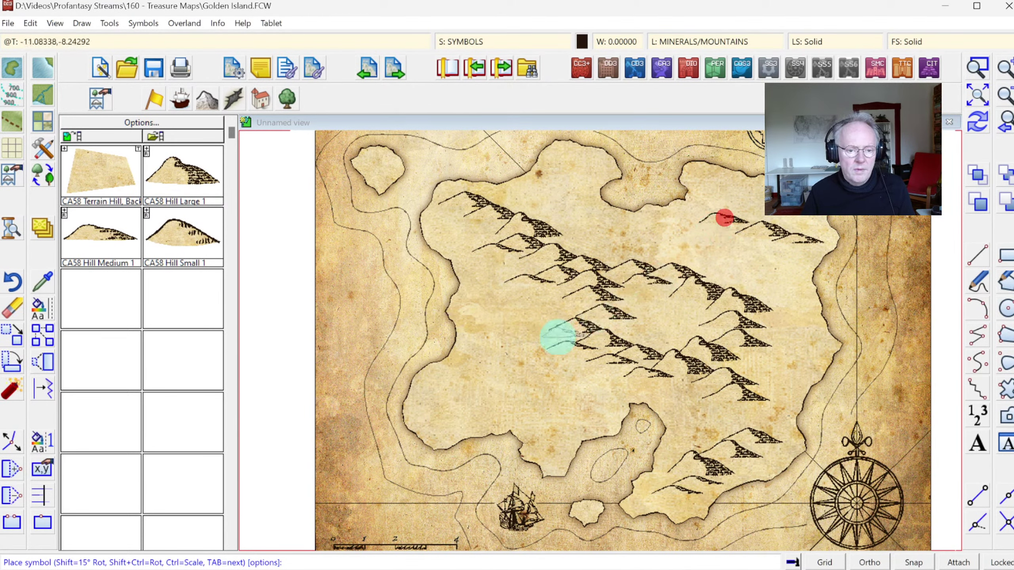
left_click(465, 399)
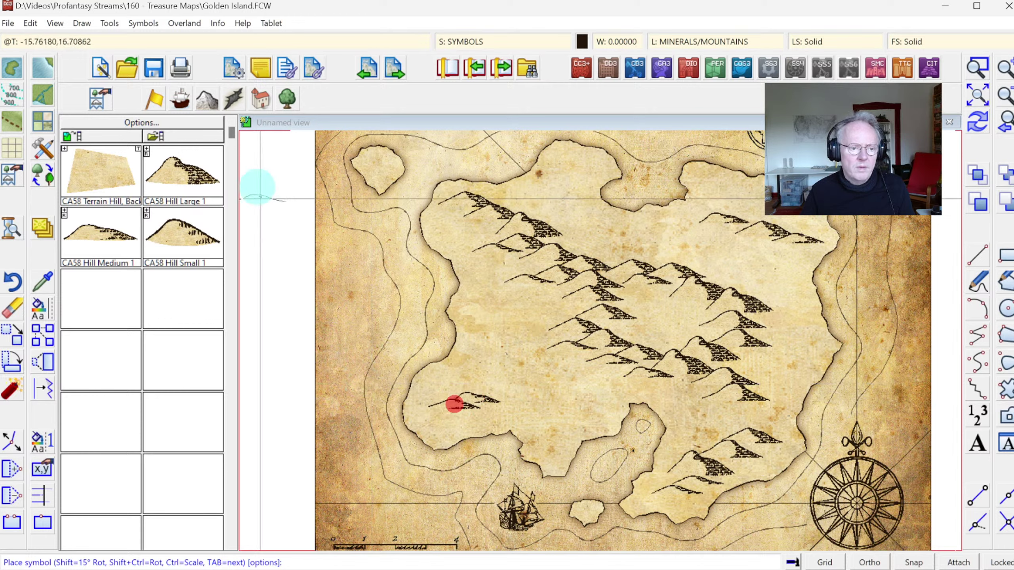
Add CA58 Hill Small 1 symbols west and east of the main range and near the southern bay.
left_click(163, 219)
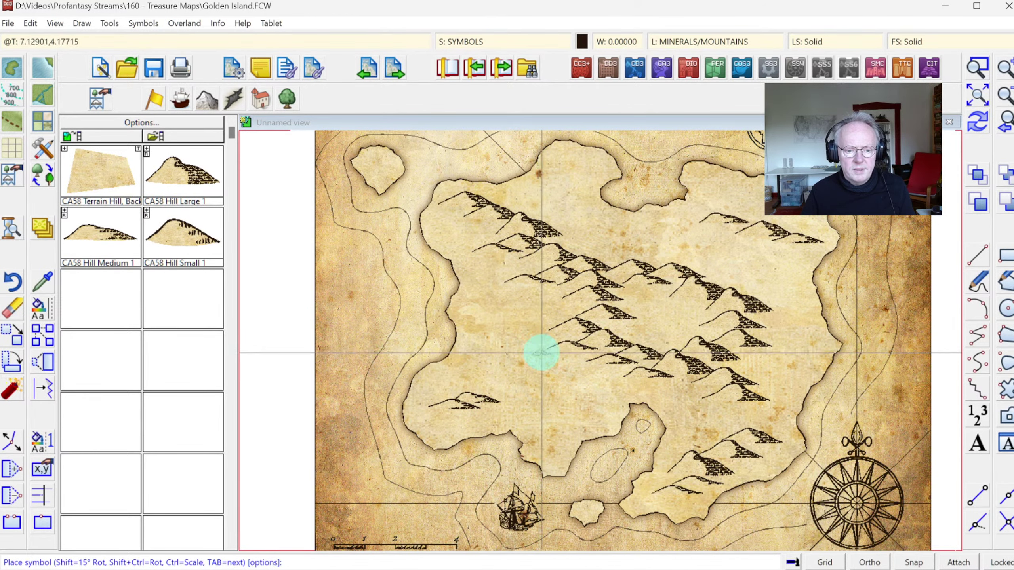
left_click(543, 353)
left_click(562, 297)
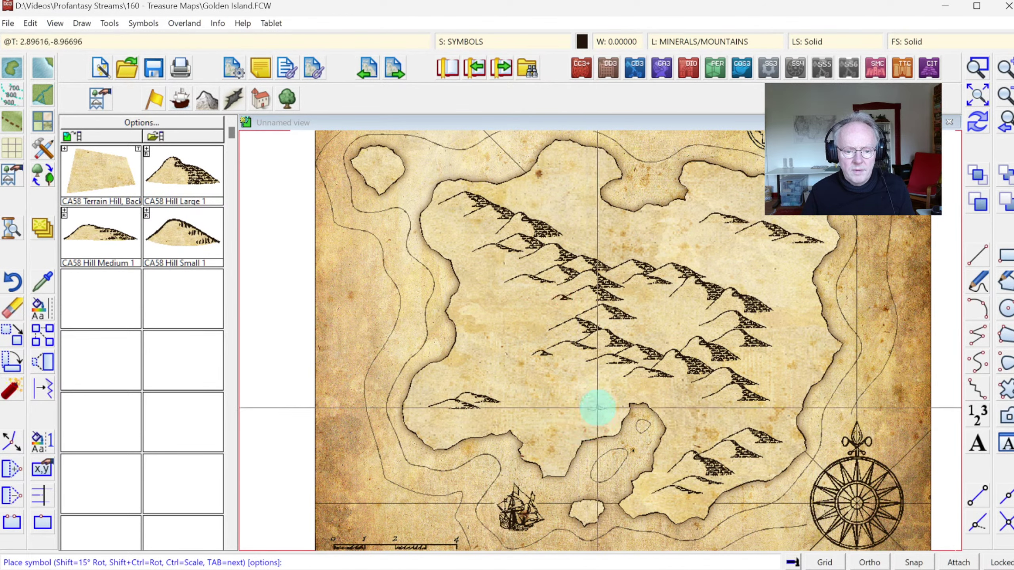
left_click(600, 416)
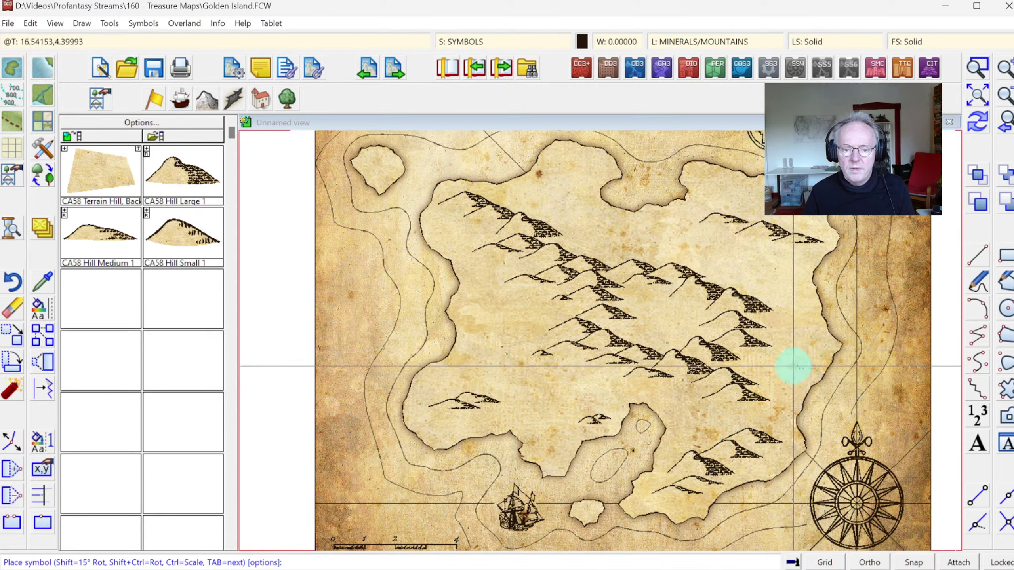
left_click(776, 346)
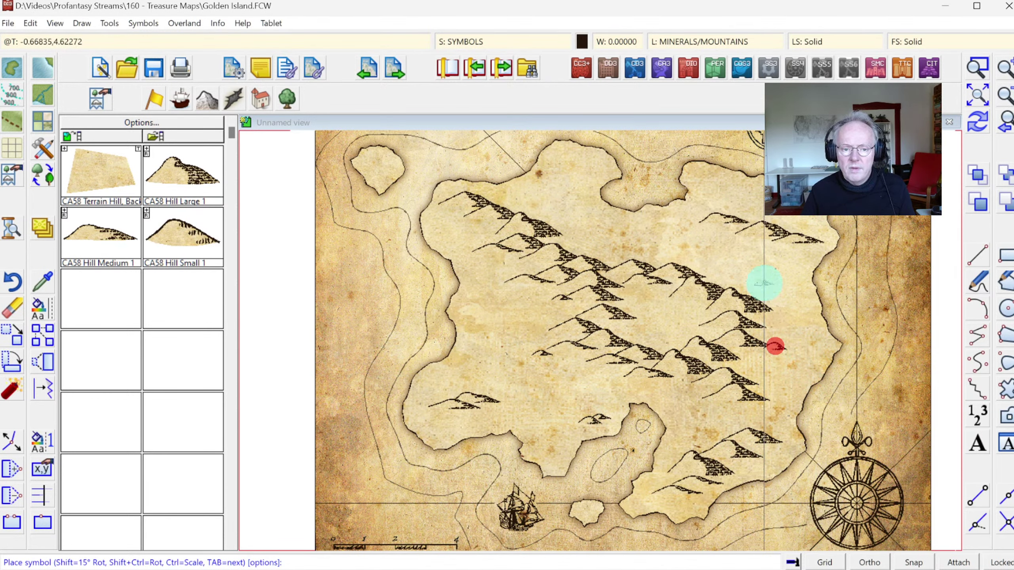
Place small hills on the two northern headlands, the southern tip of the island and both offshore islets.
left_click(587, 160)
left_click(575, 162)
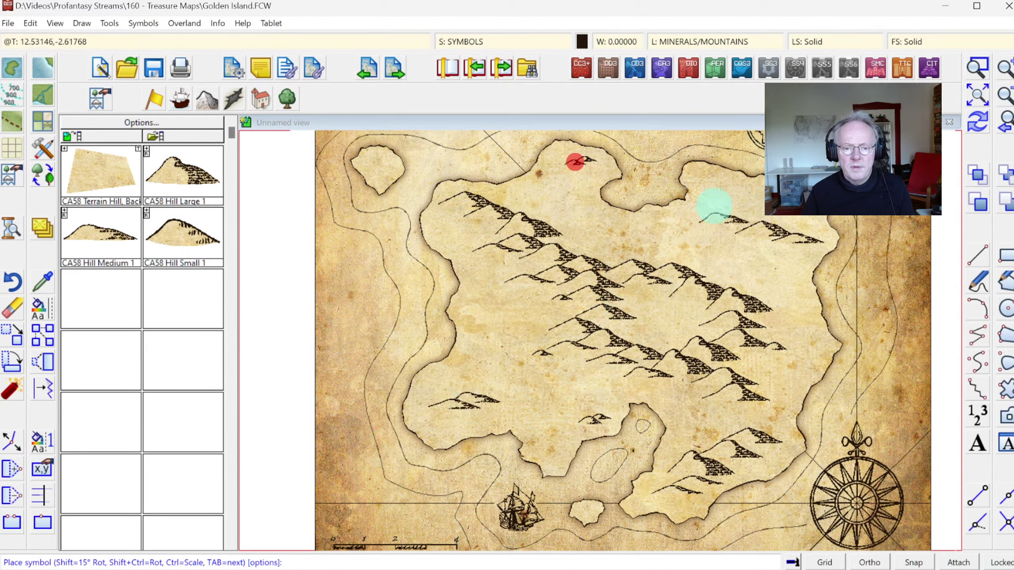
left_click(714, 170)
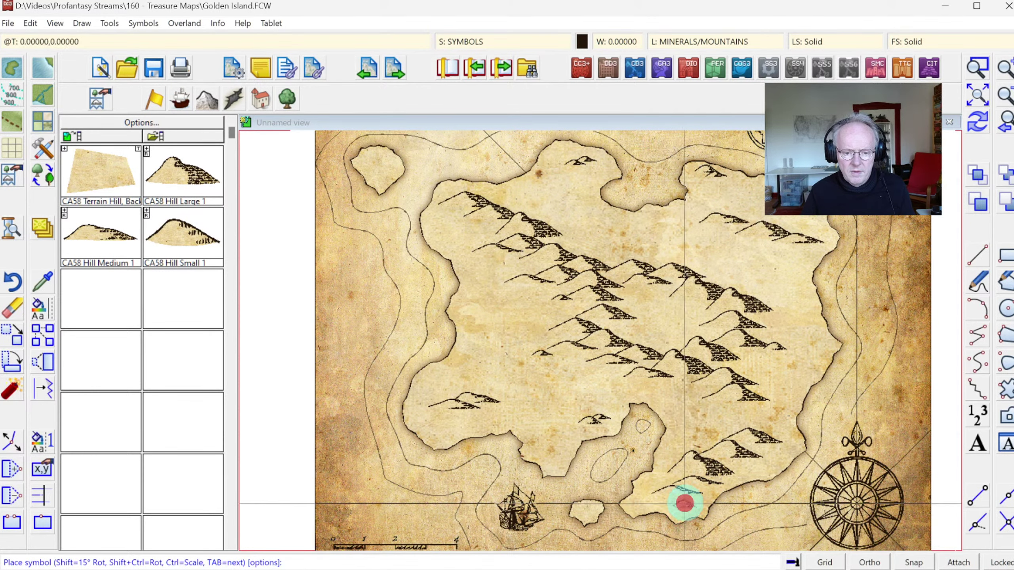
left_click(676, 507)
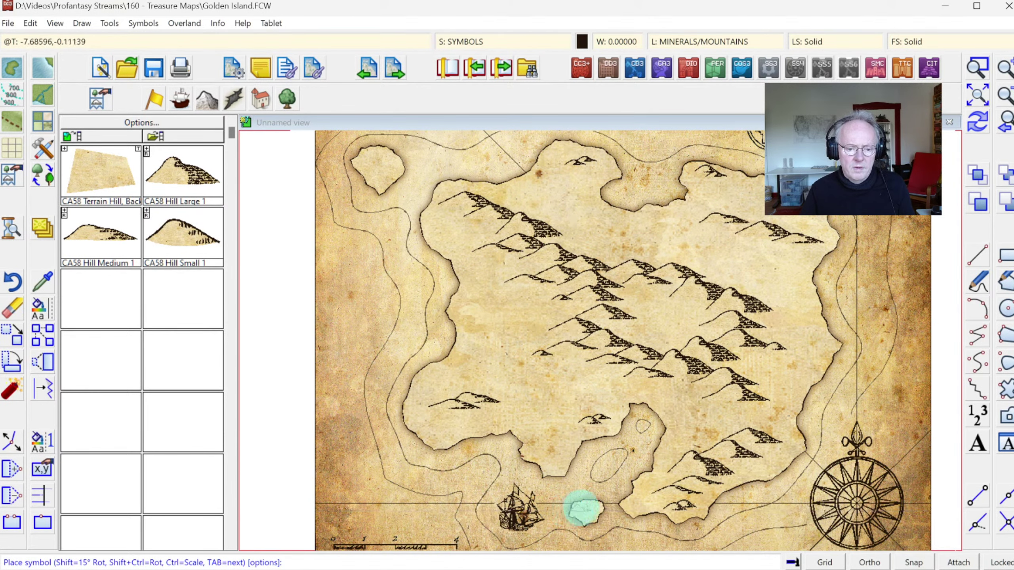
left_click(586, 511)
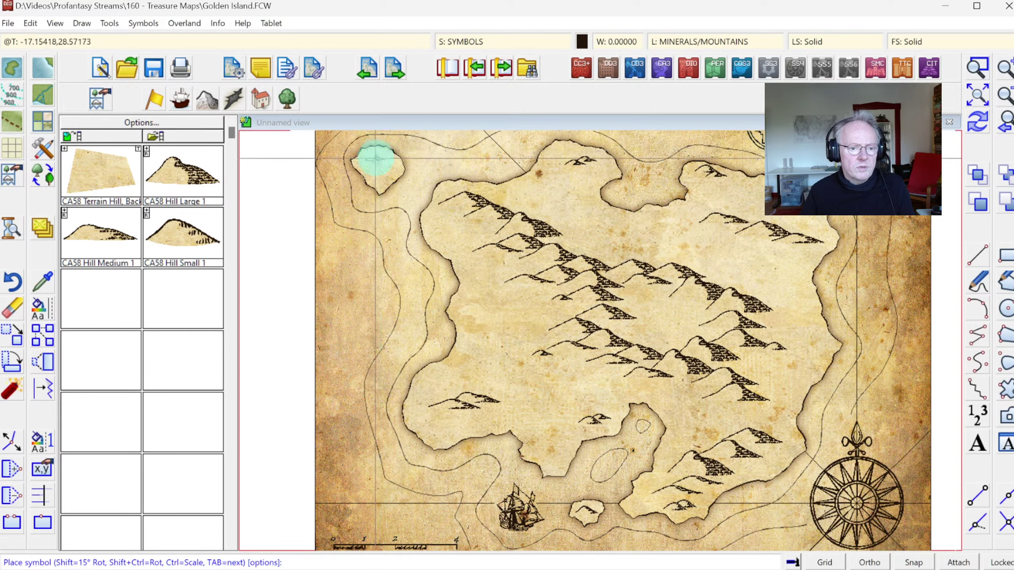
left_click(383, 161)
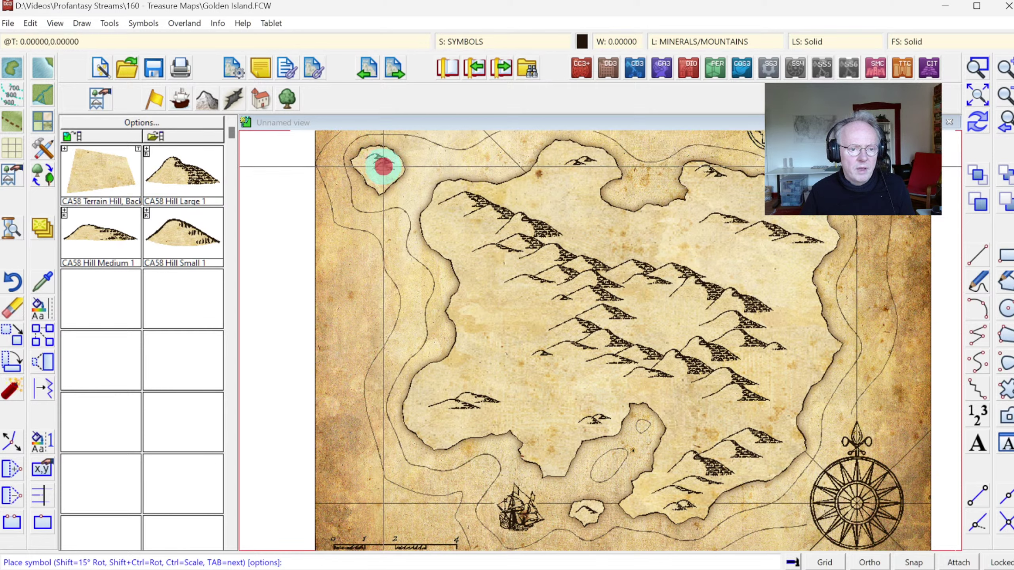
left_click(380, 175)
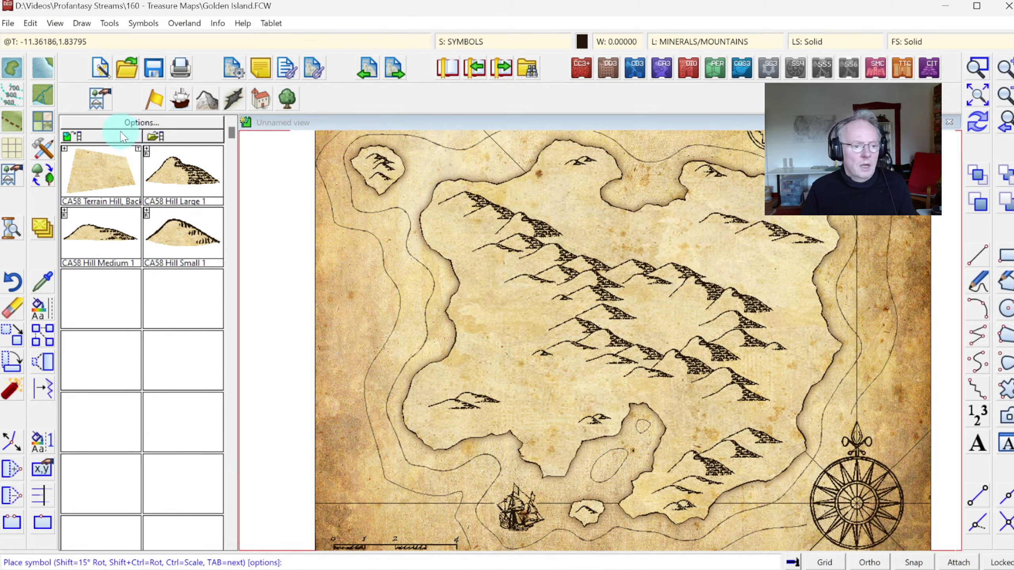
Draw a CA58 River, Medium from the gap in the main mountain range, winding south to end at the southern coastline.
left_click(181, 102)
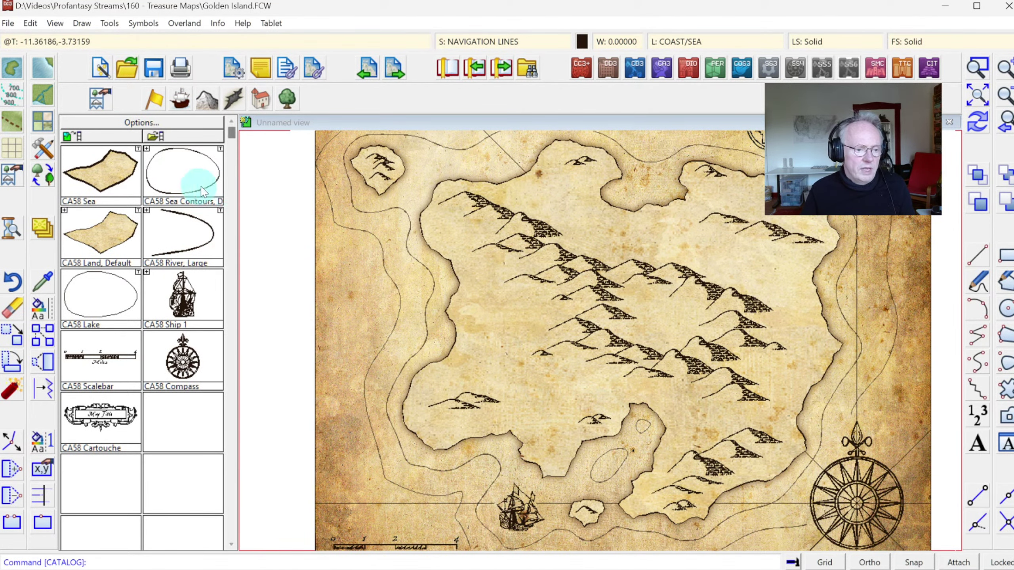
left_click(148, 212)
left_click(108, 288)
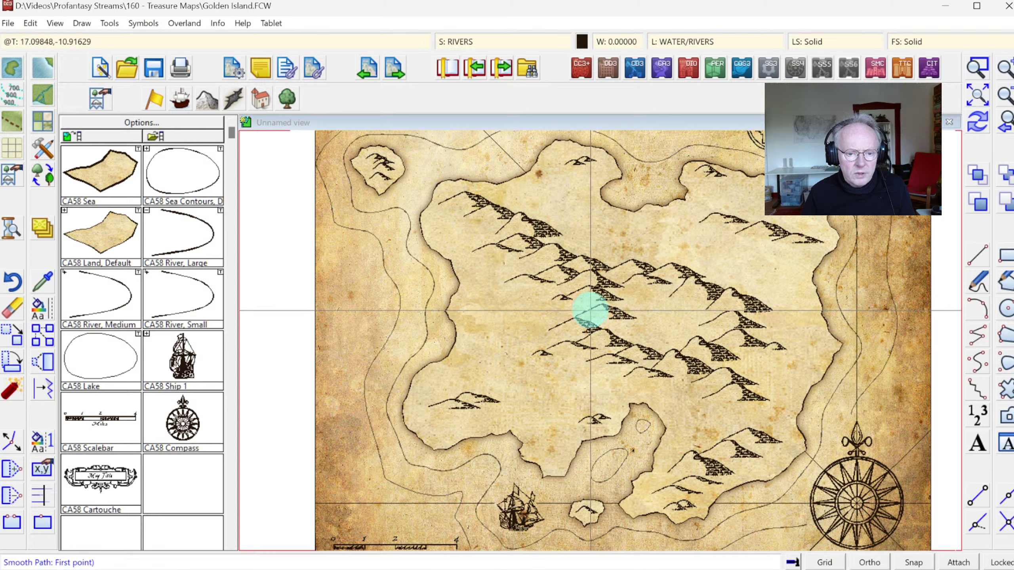
left_click(584, 307)
left_click(566, 308)
left_click(550, 310)
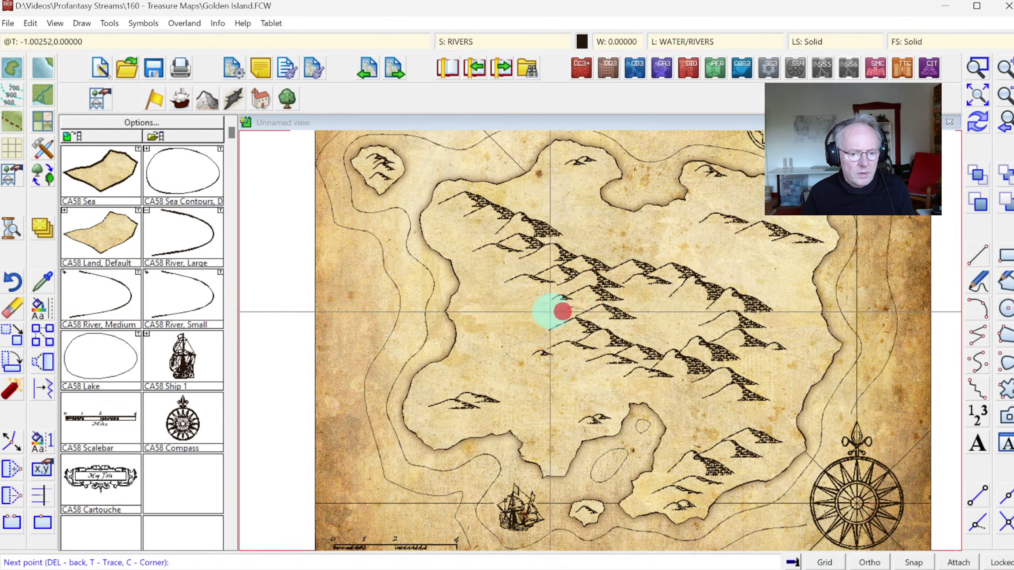
left_click(536, 324)
left_click(536, 342)
left_click(526, 345)
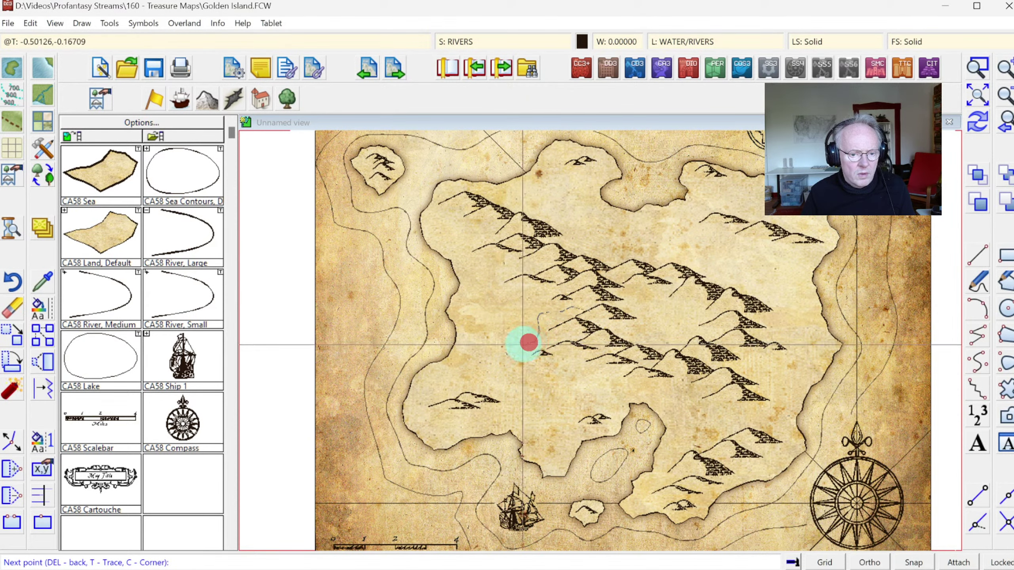
left_click(512, 358)
left_click(523, 367)
left_click(534, 370)
left_click(537, 380)
left_click(528, 386)
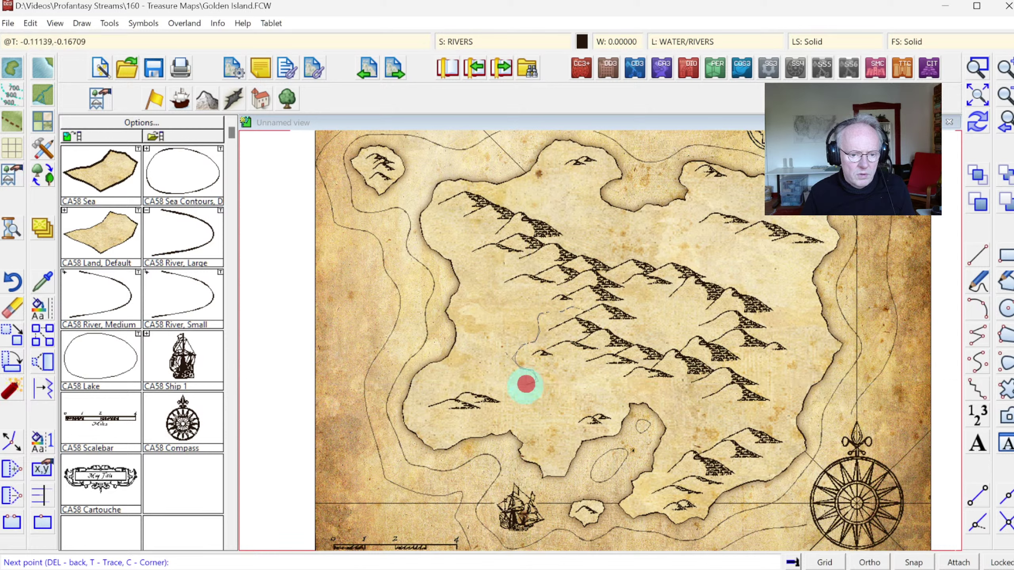
left_click(531, 405)
left_click(524, 421)
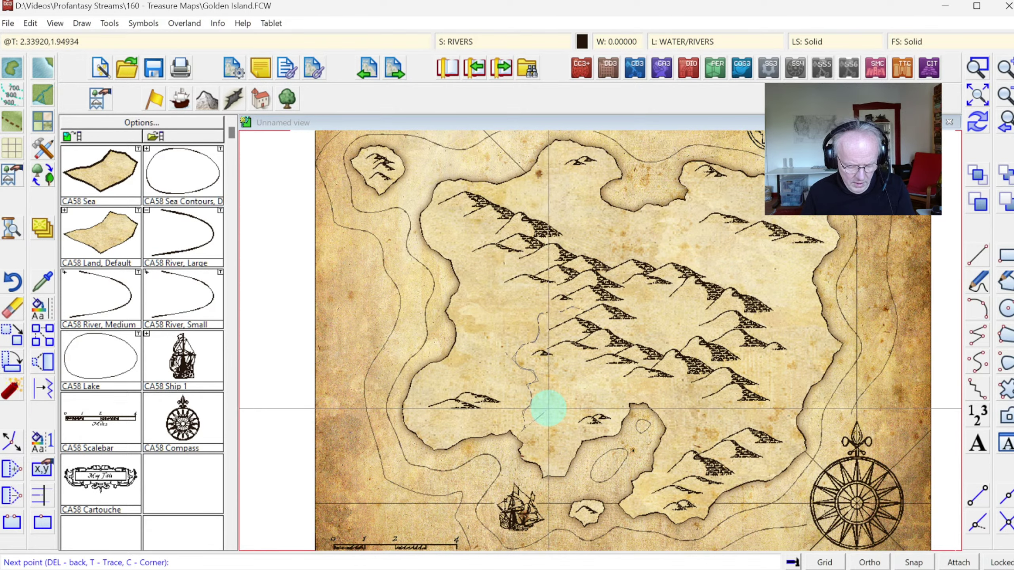
left_click(515, 428)
right_click(515, 425)
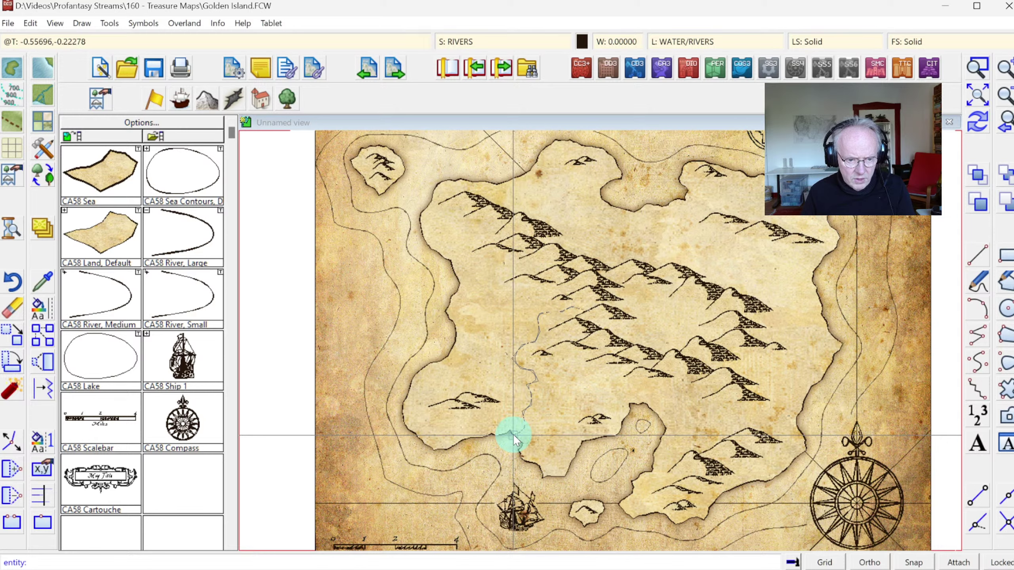
left_click(513, 436)
right_click(797, 325)
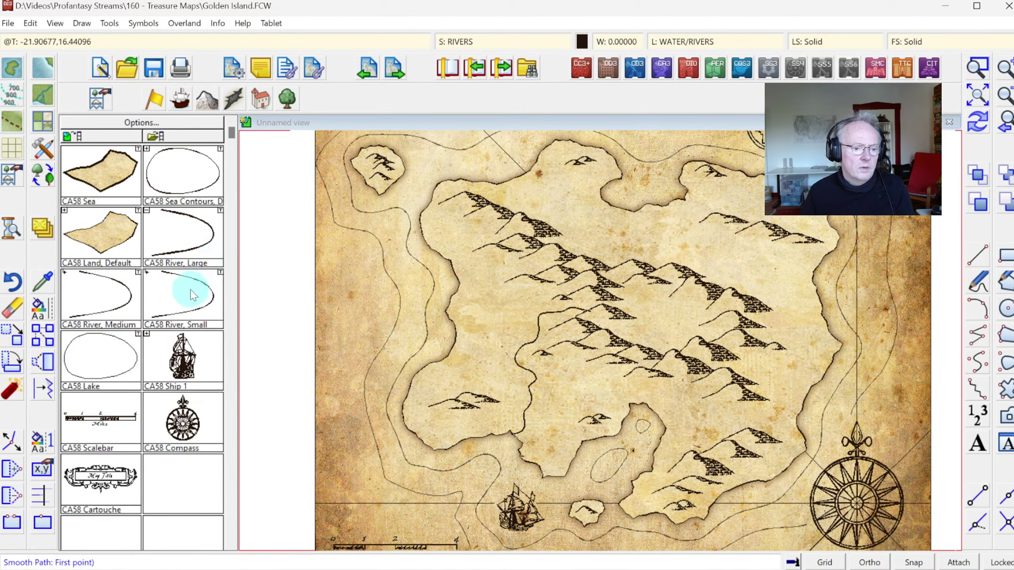
Draw a CA58 River, Small from the eastern end of the main range to the southeastern coast.
left_click(189, 291)
left_click(742, 353)
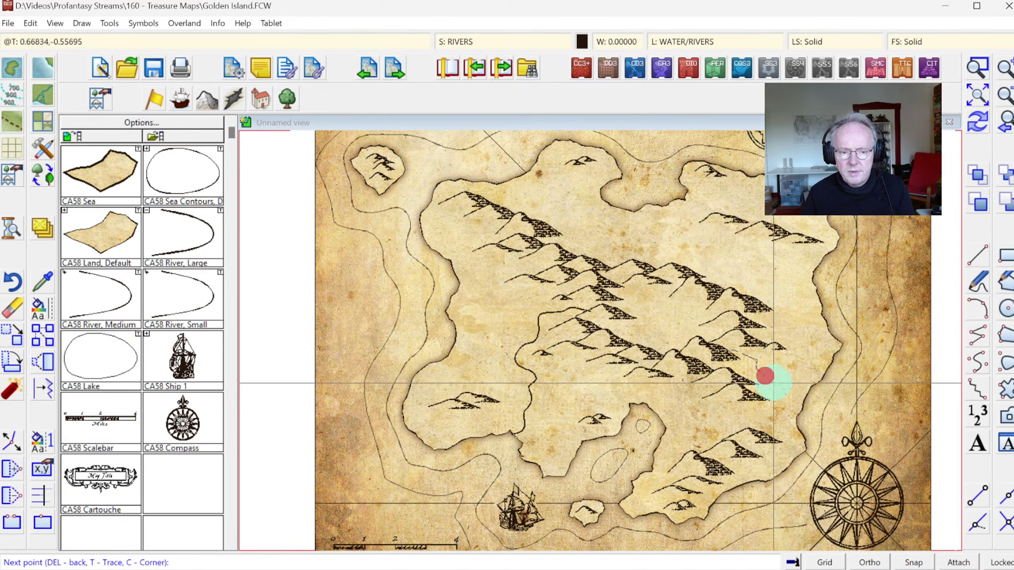
left_click(784, 385)
left_click_drag(785, 386, 784, 396)
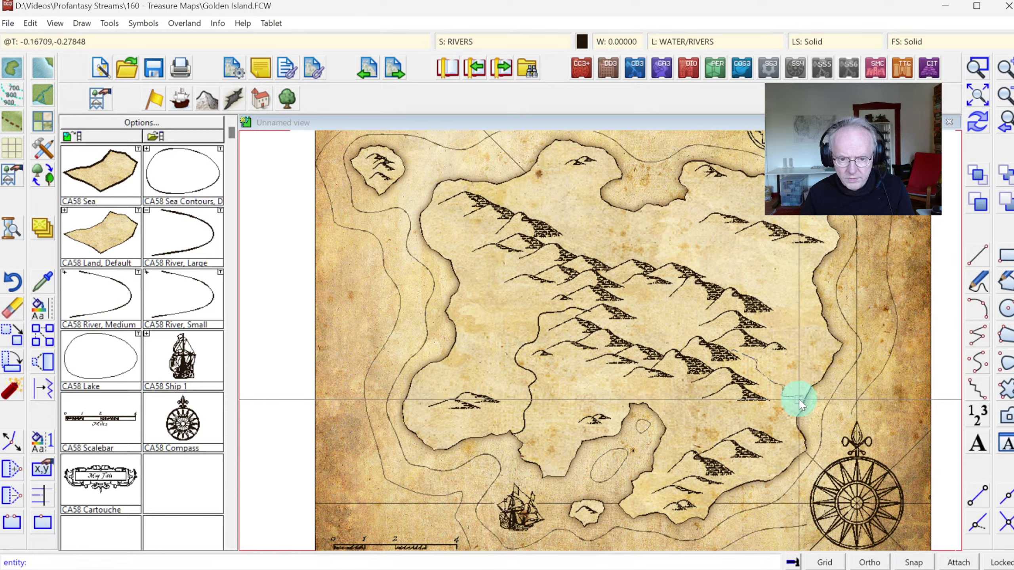
right_click(800, 402)
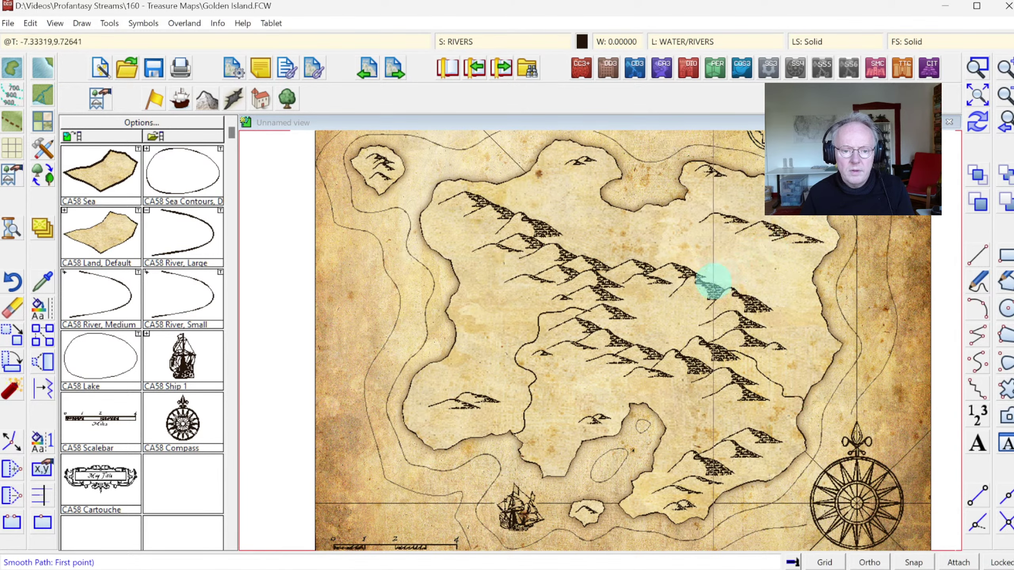
Draw another small river from the northern side of the main range up to the northern bay's coastline.
left_click(603, 245)
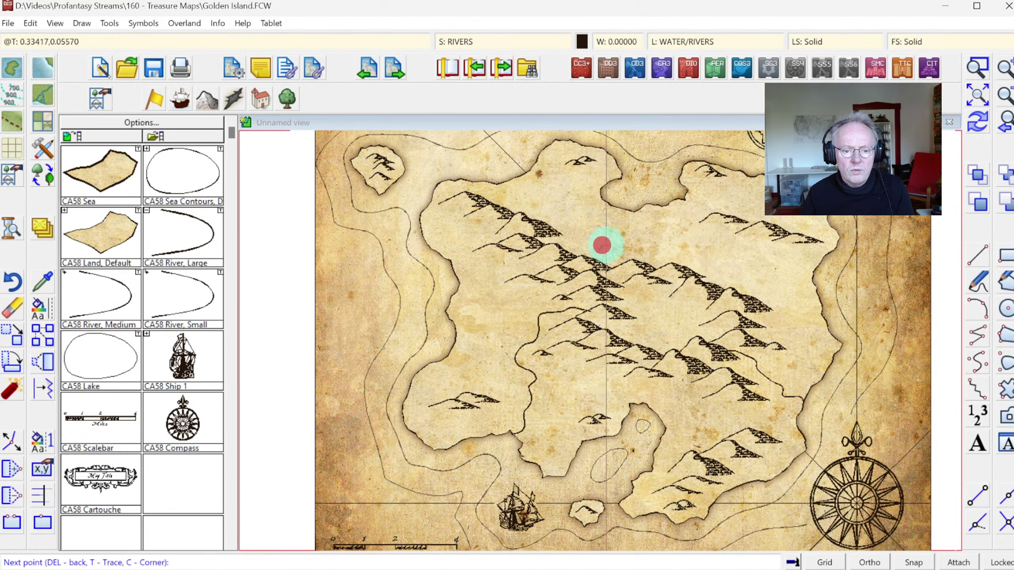
right_click(610, 216)
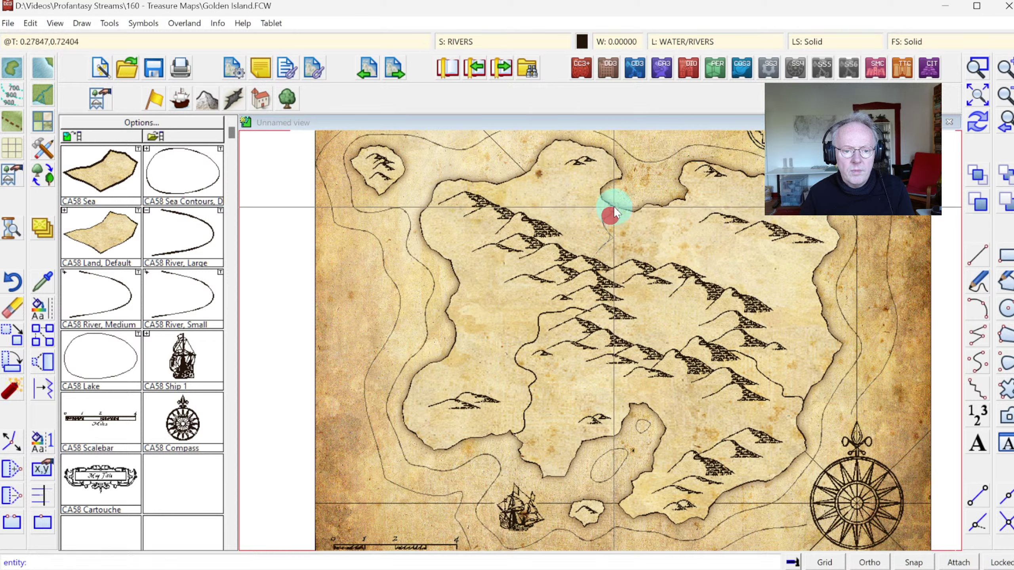
left_click(614, 212)
right_click(633, 222)
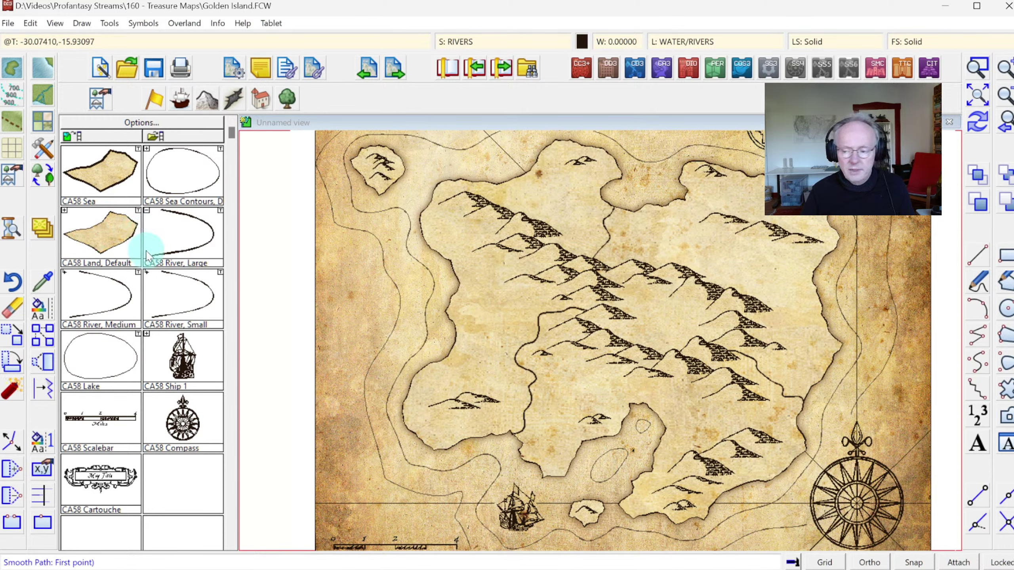
Using the Terrain Default, Cliffs drawing tool, outline the inner cliff edge just inside the southeastern peninsula's southern and eastern coast.
left_click(45, 151)
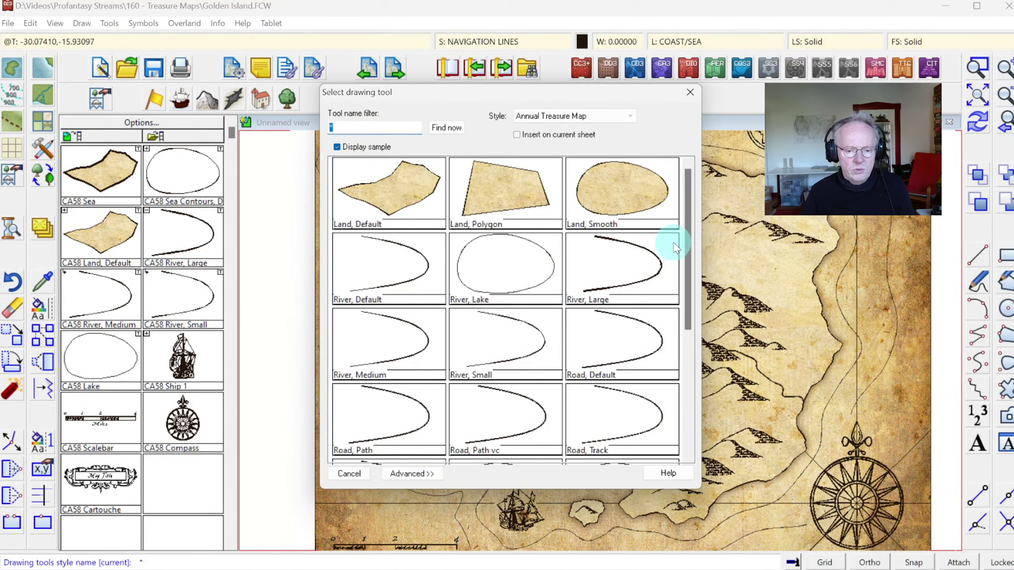
left_click(691, 344)
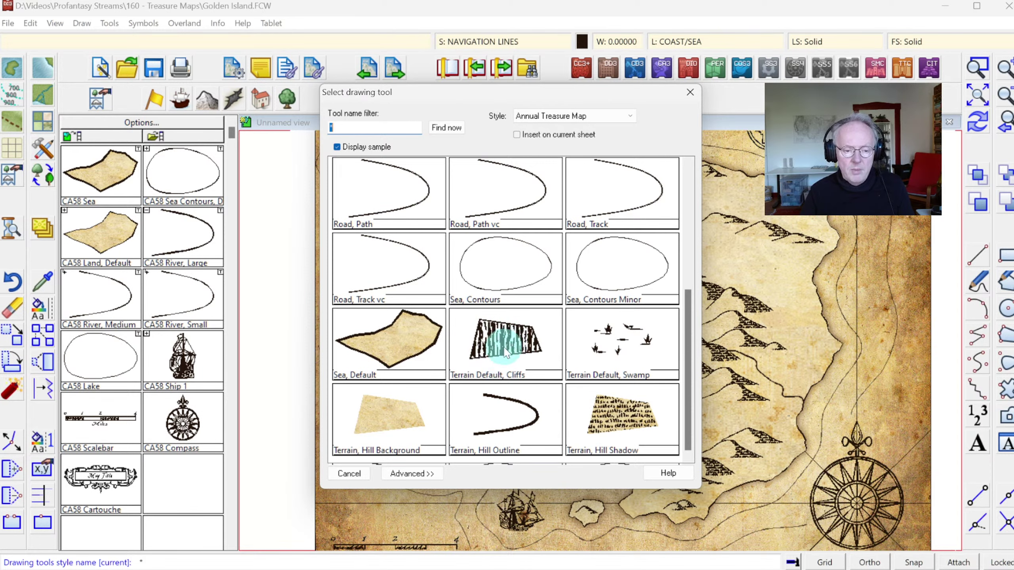
double_click(492, 355)
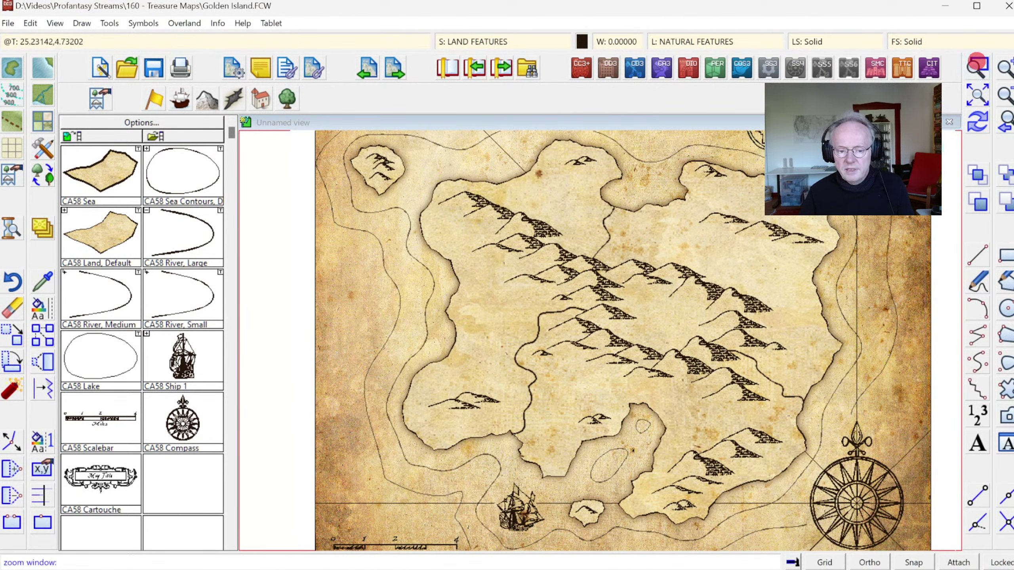
left_click(581, 390)
left_click(824, 534)
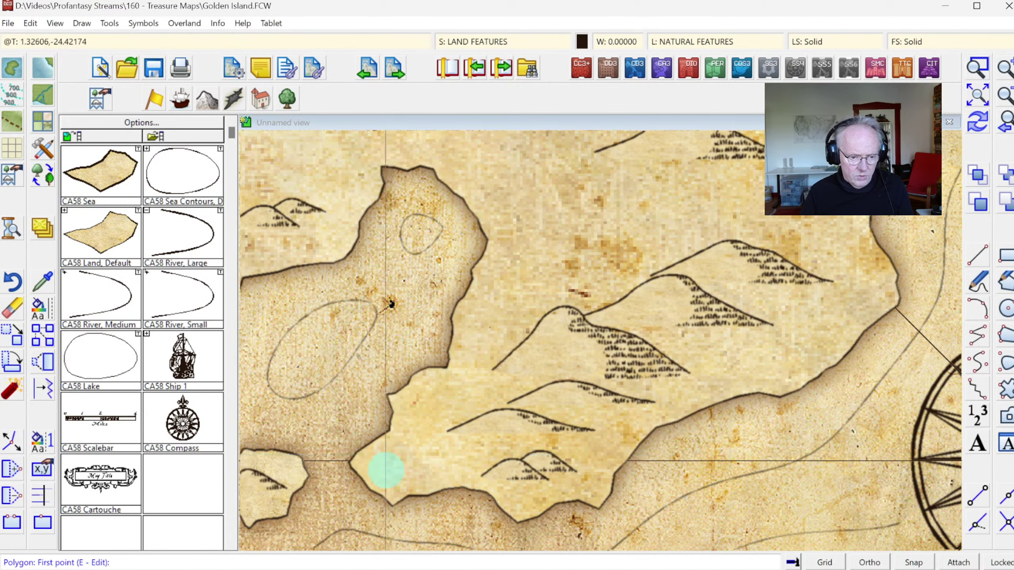
left_click(399, 476)
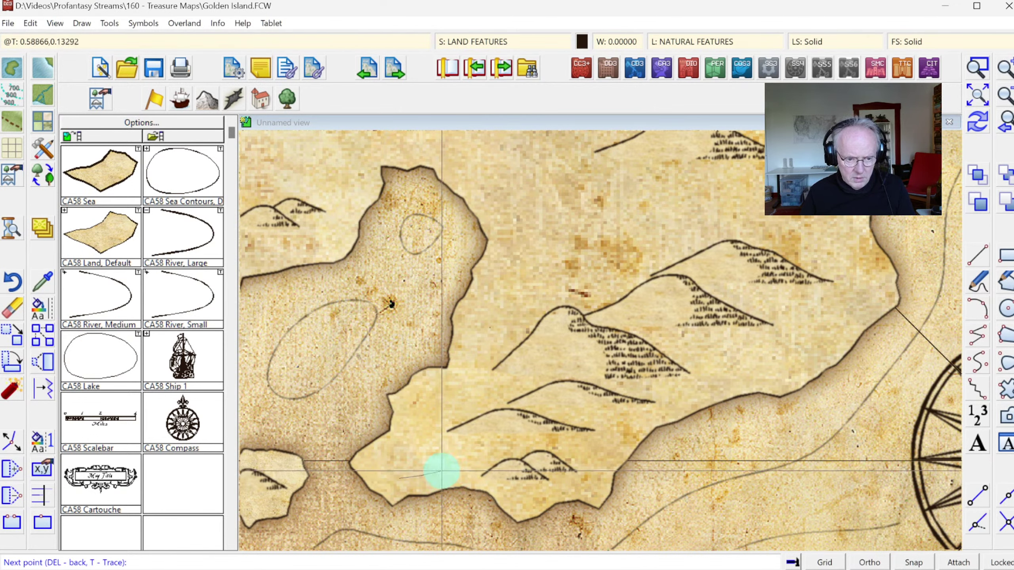
left_click(460, 470)
left_click(480, 477)
left_click(492, 482)
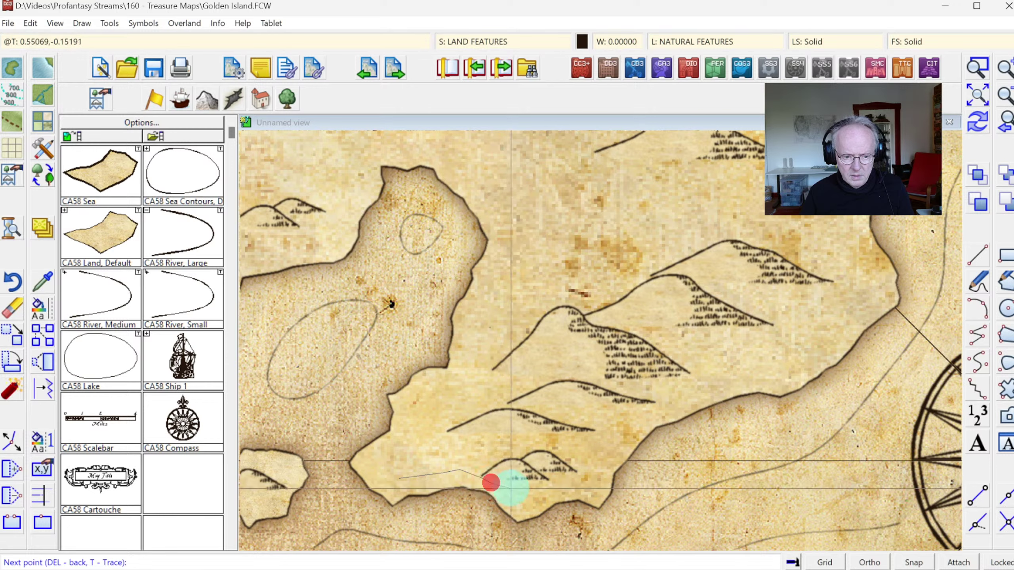
left_click(516, 487)
left_click(537, 482)
left_click(564, 480)
left_click(582, 470)
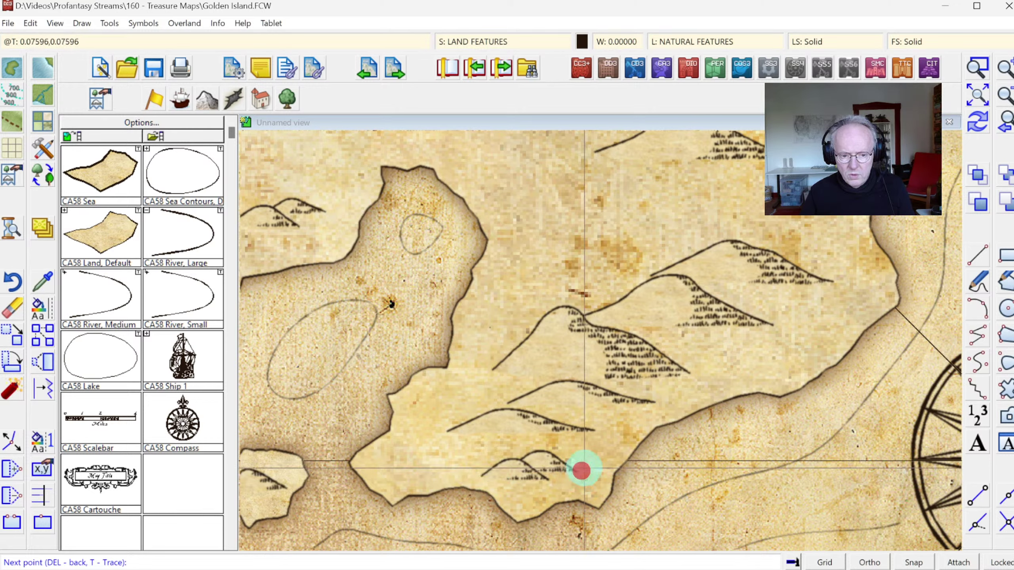
left_click(593, 456)
left_click(610, 441)
left_click(631, 423)
left_click(666, 408)
left_click(723, 384)
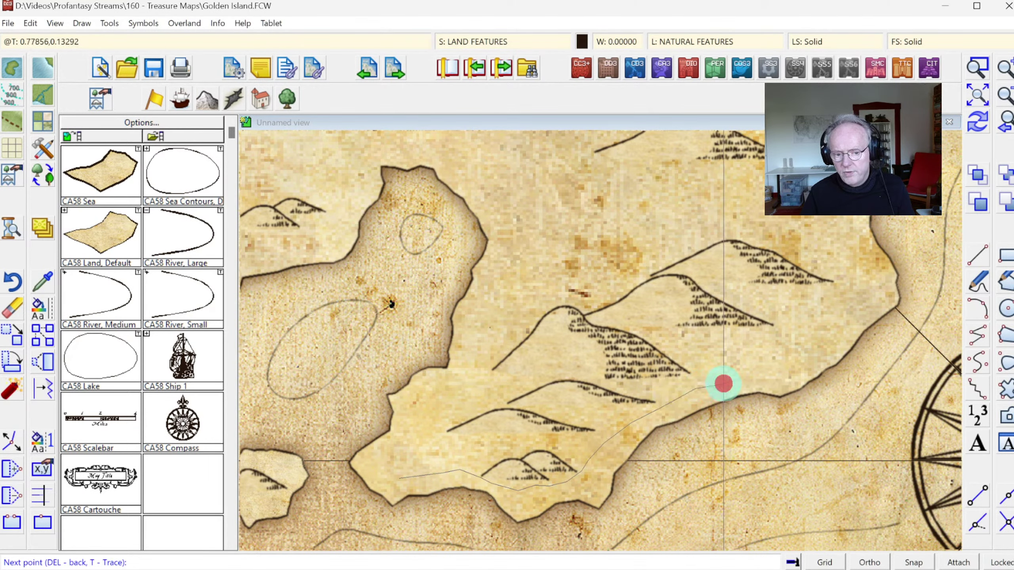
left_click(777, 376)
left_click(805, 363)
left_click(849, 322)
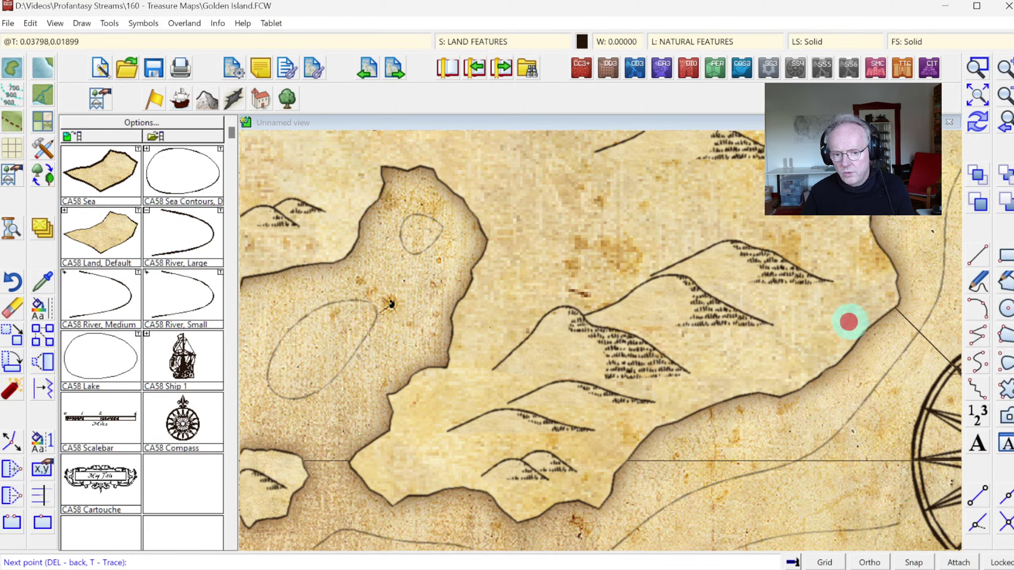
left_click(882, 289)
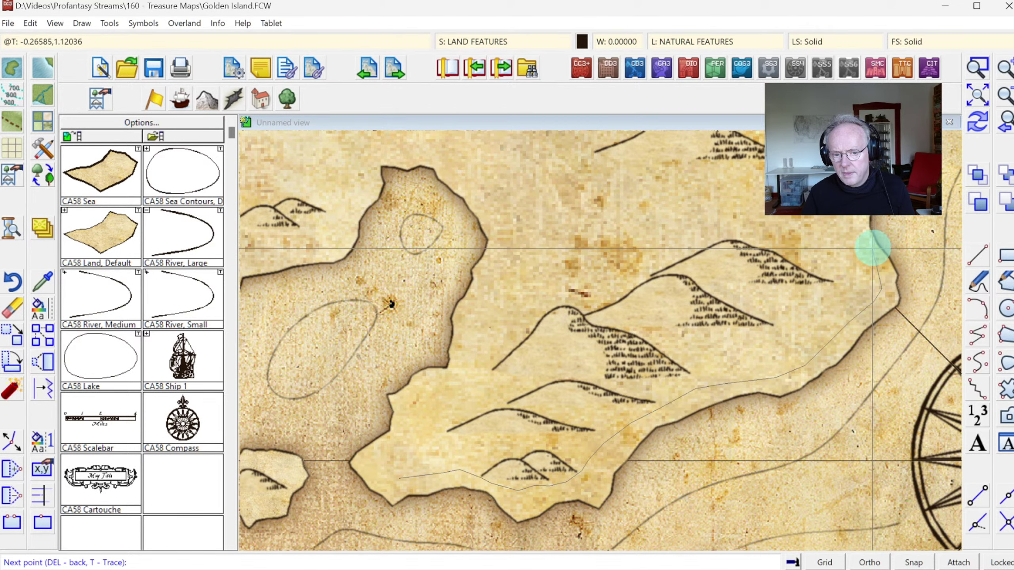
left_click(873, 248)
left_click(864, 230)
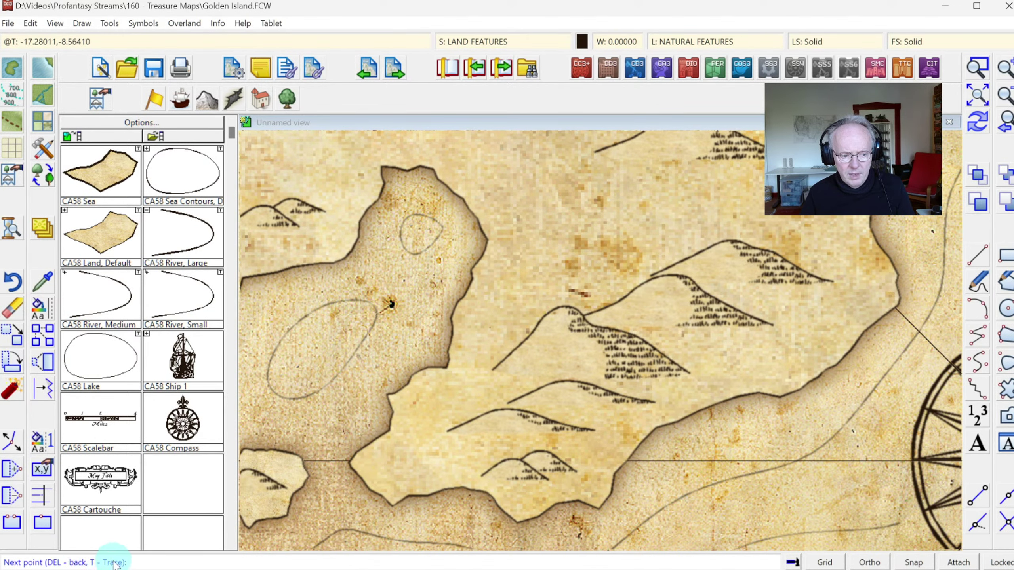
Trace the peninsula's coastline as the outer cliff edge, ending on its western side, and close the cliff polygon at the southwestern tip.
key("t")
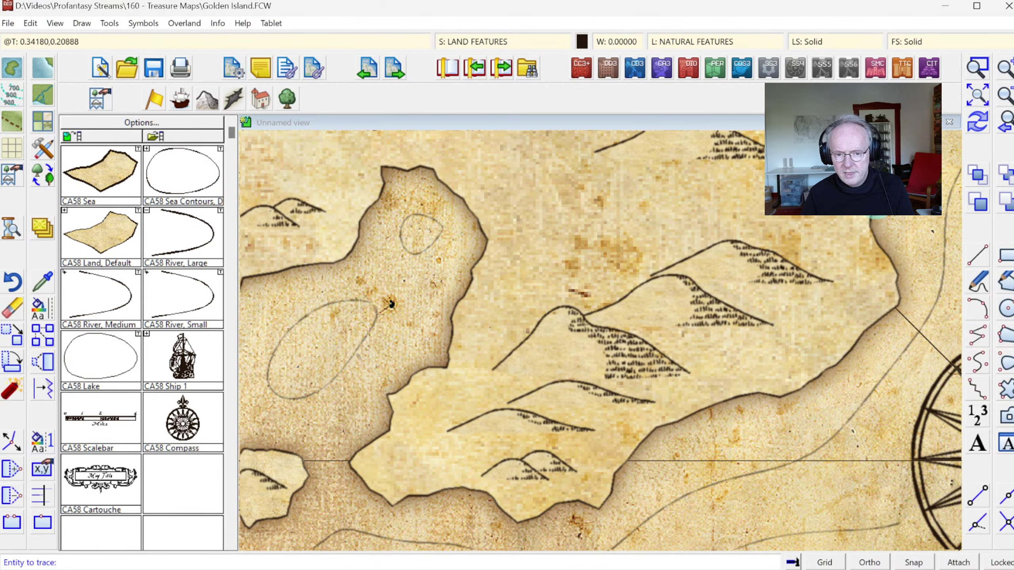
left_click(872, 222)
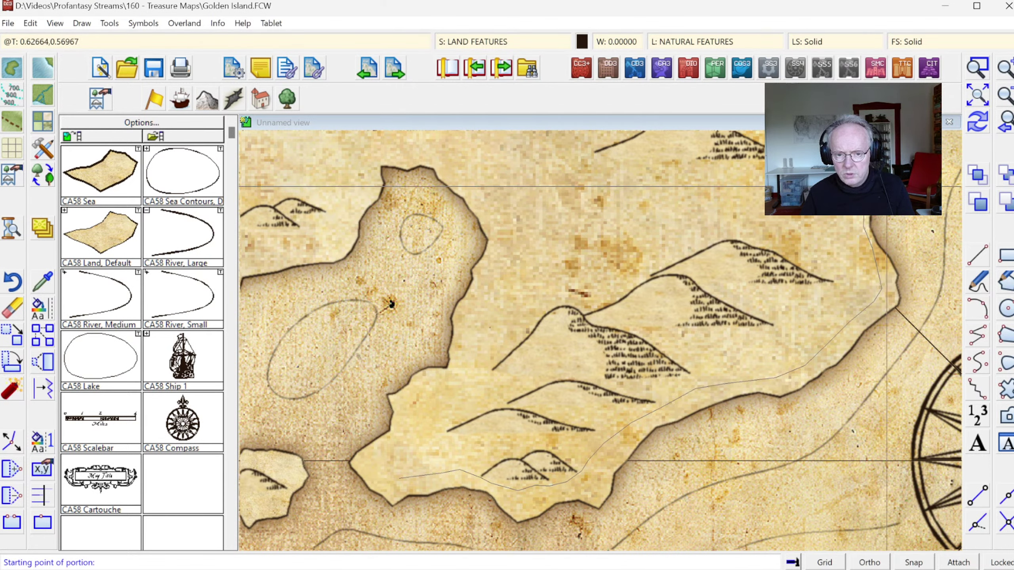
mouse_move(888, 187)
left_mouse_down()
mouse_move(878, 243)
mouse_move(906, 324)
mouse_move(804, 395)
mouse_move(713, 419)
mouse_move(605, 517)
mouse_move(386, 527)
mouse_move(340, 483)
mouse_move(397, 423)
mouse_move(389, 399)
left_mouse_up()
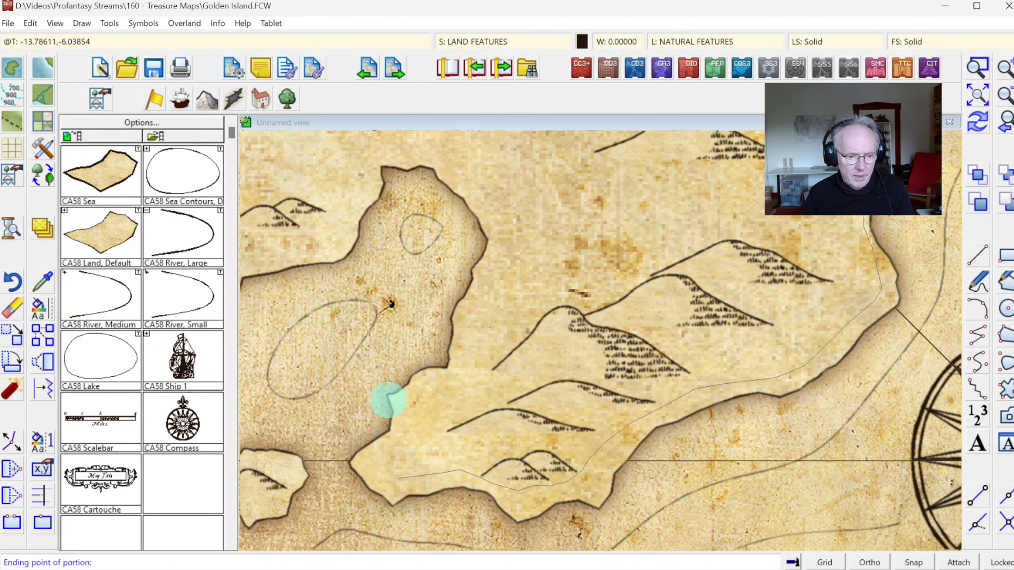
left_click(392, 396)
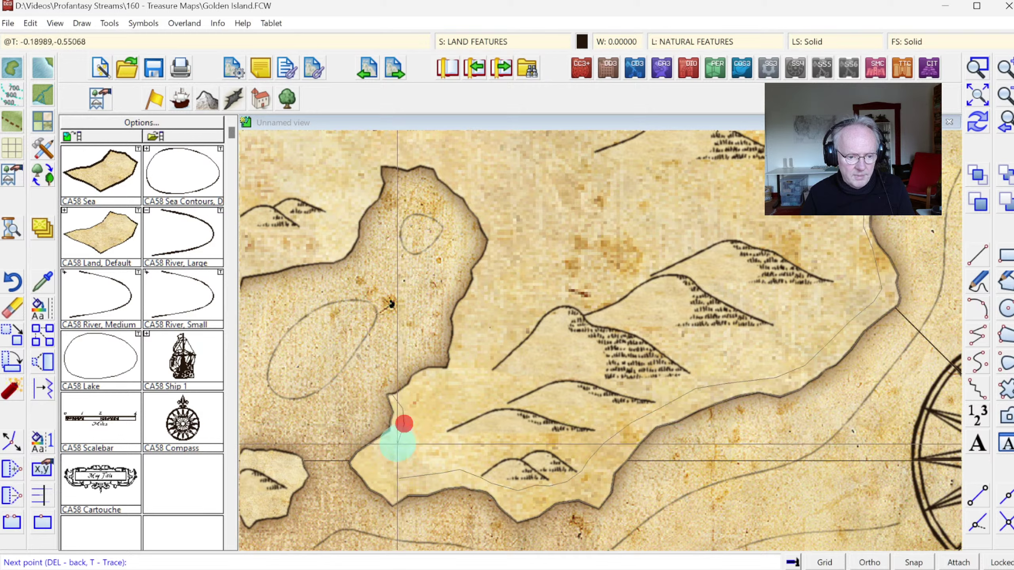
mouse_move(398, 444)
left_mouse_down()
mouse_move(375, 463)
mouse_move(390, 475)
left_mouse_up()
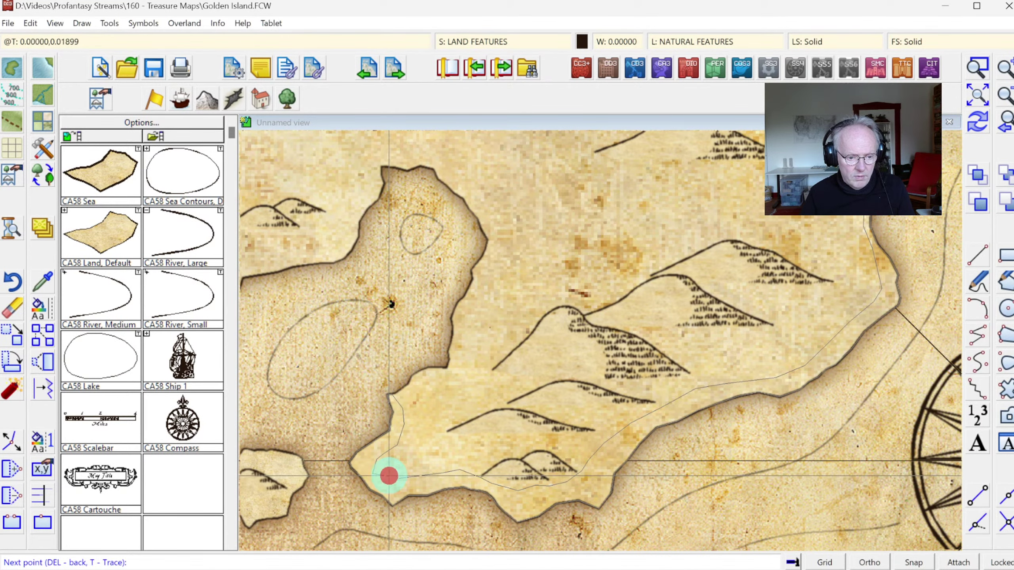
right_click(389, 476)
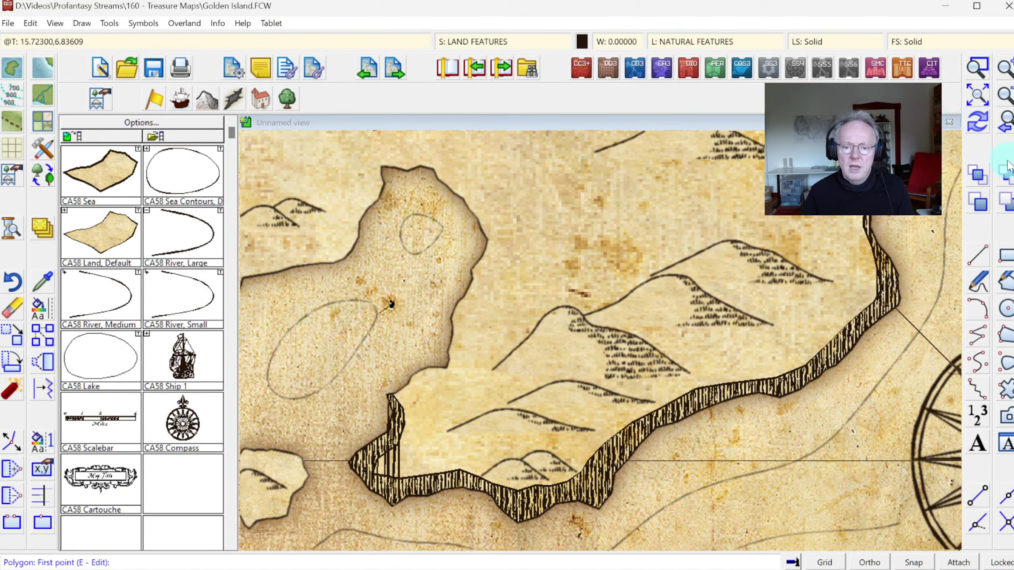
End the cliff drawing and examine the cliff polygon's closing corner at the peninsula's southwestern tip up close.
left_click(974, 122)
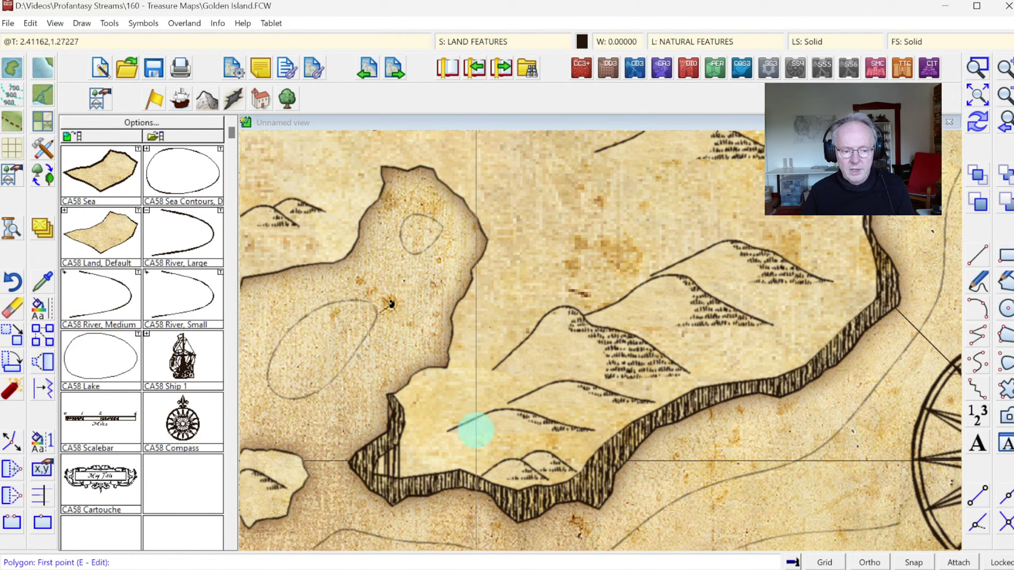
key("Escape")
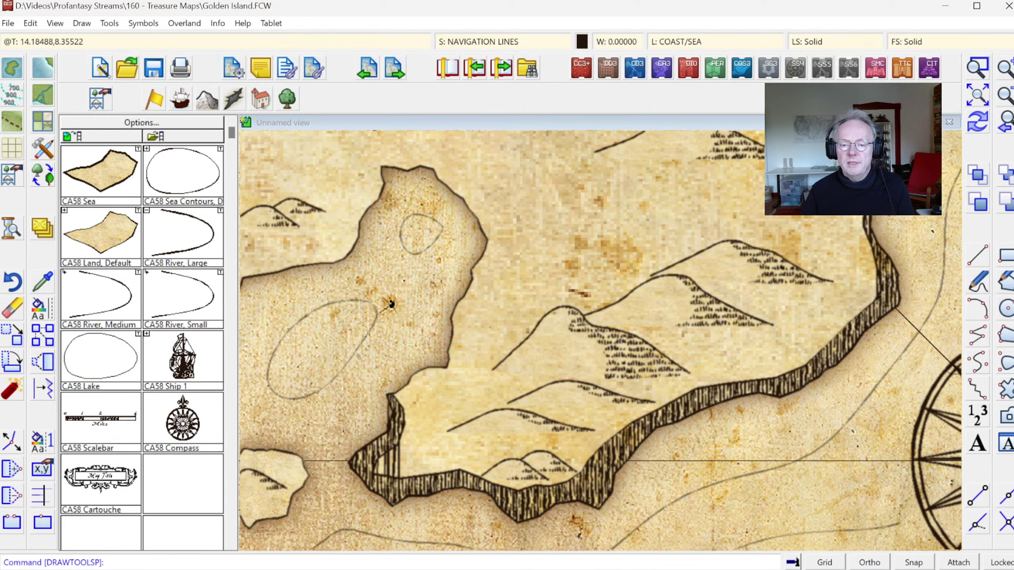
left_click(981, 76)
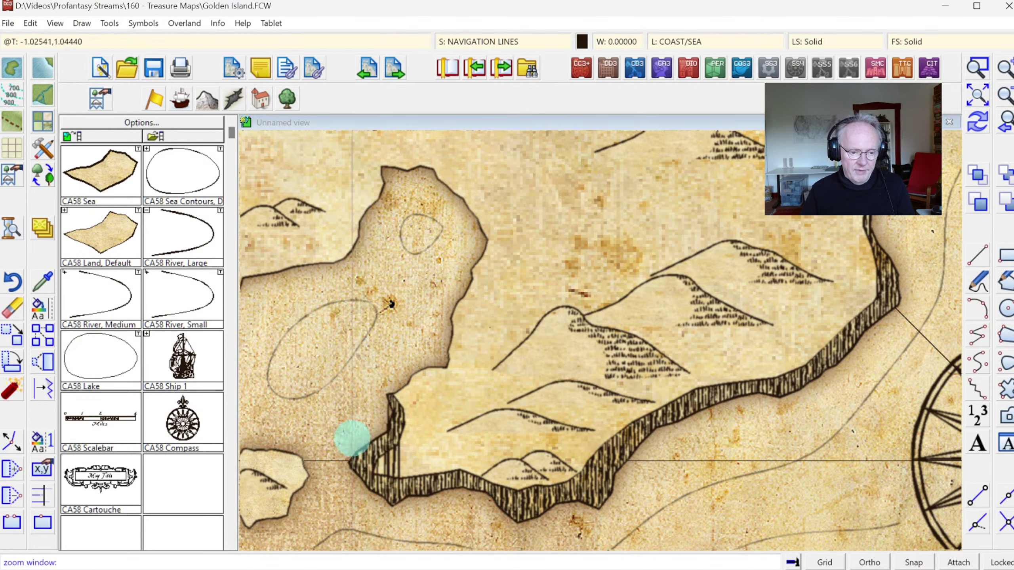
left_click(339, 426)
left_click(447, 505)
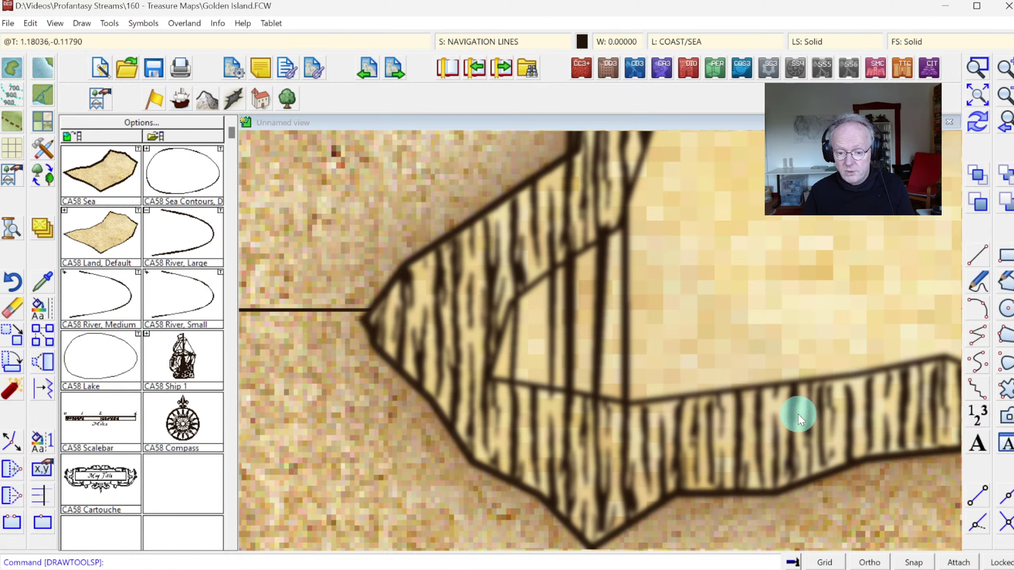
Unlock the groups and erase the stray hatch lines crossing the cliff's inner edge at the peninsula's southwestern tip, then lock them again.
left_click(999, 564)
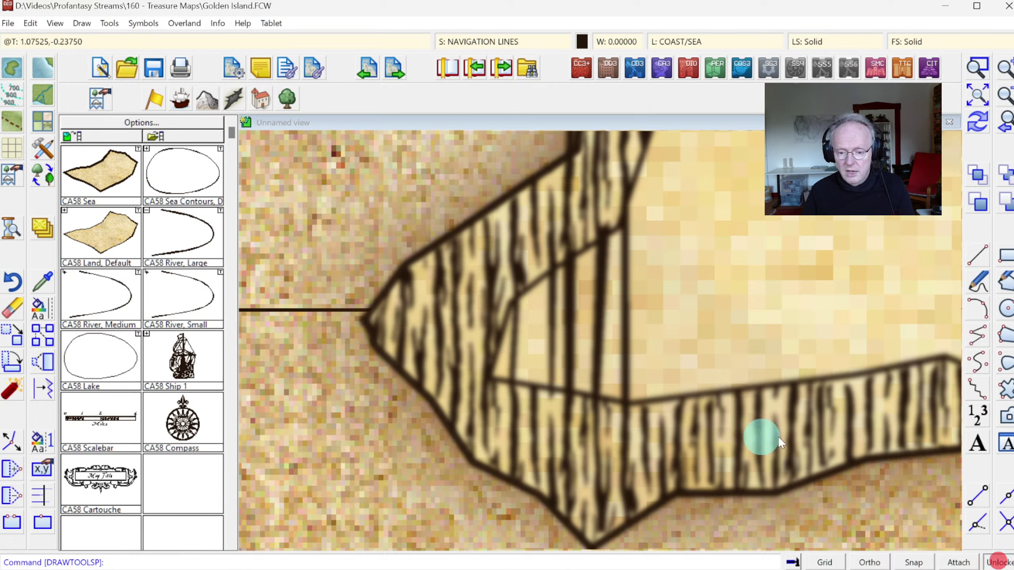
left_click(12, 311)
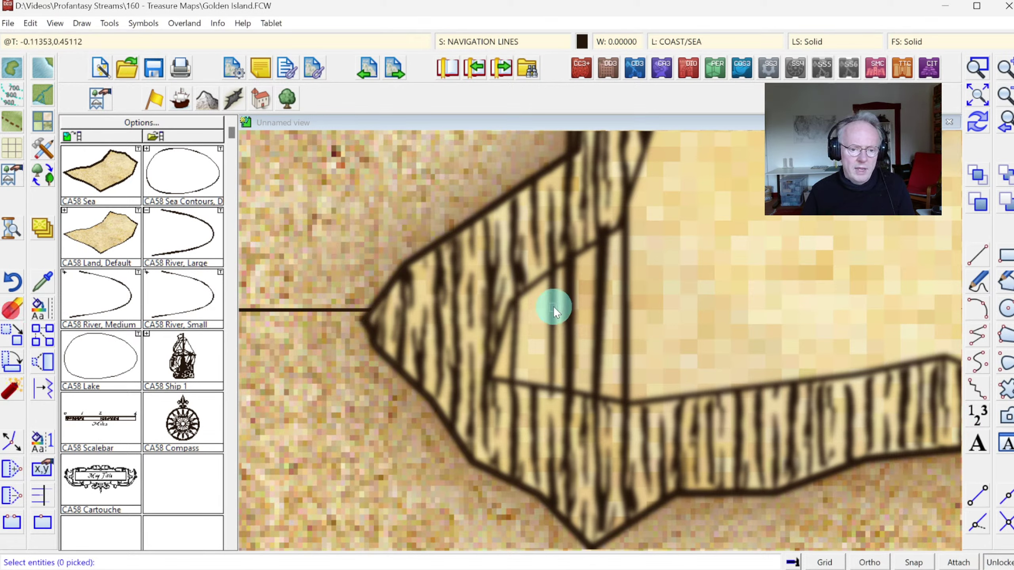
left_click(539, 307)
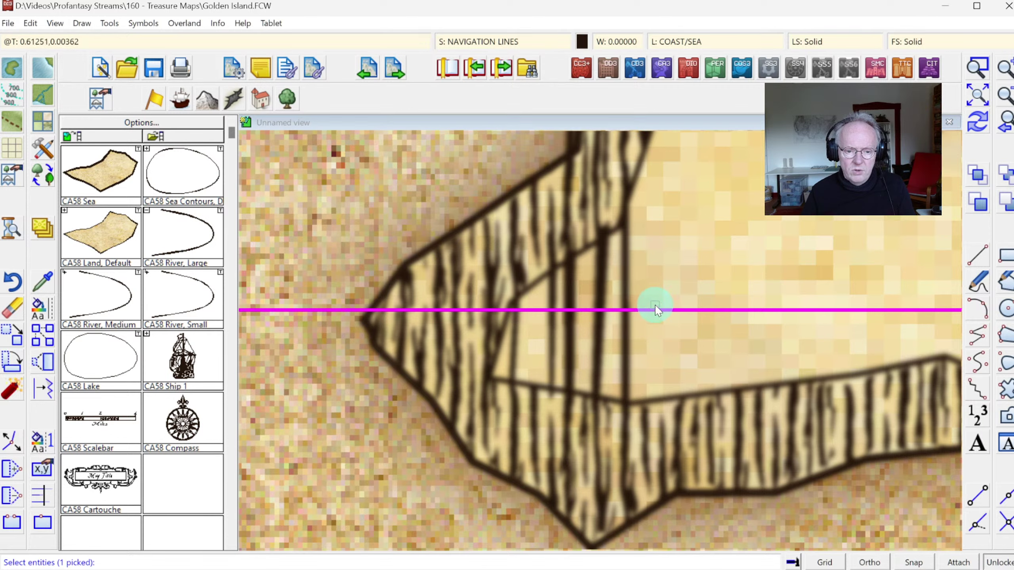
left_click(683, 311)
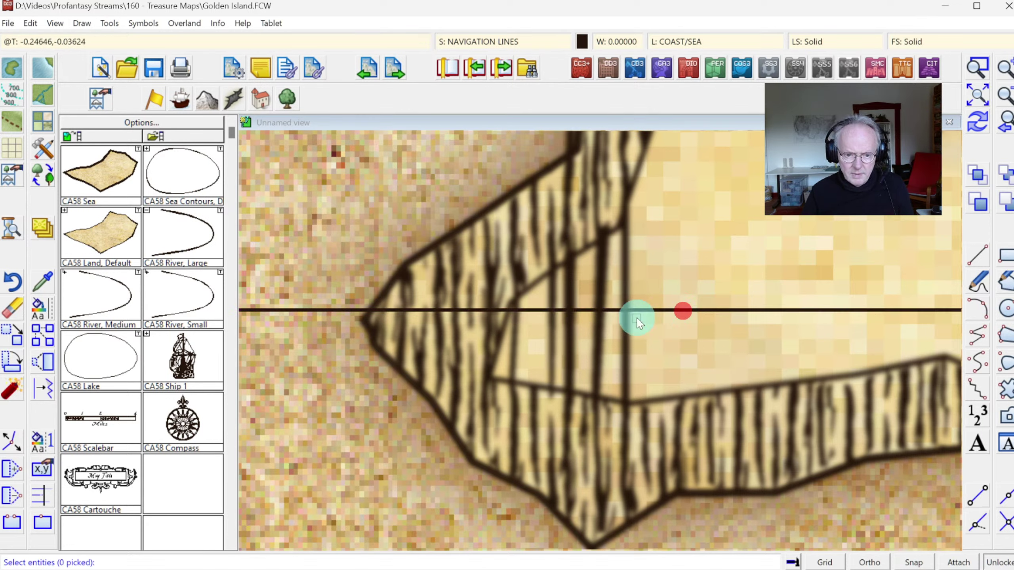
left_click(534, 332)
left_click(646, 347)
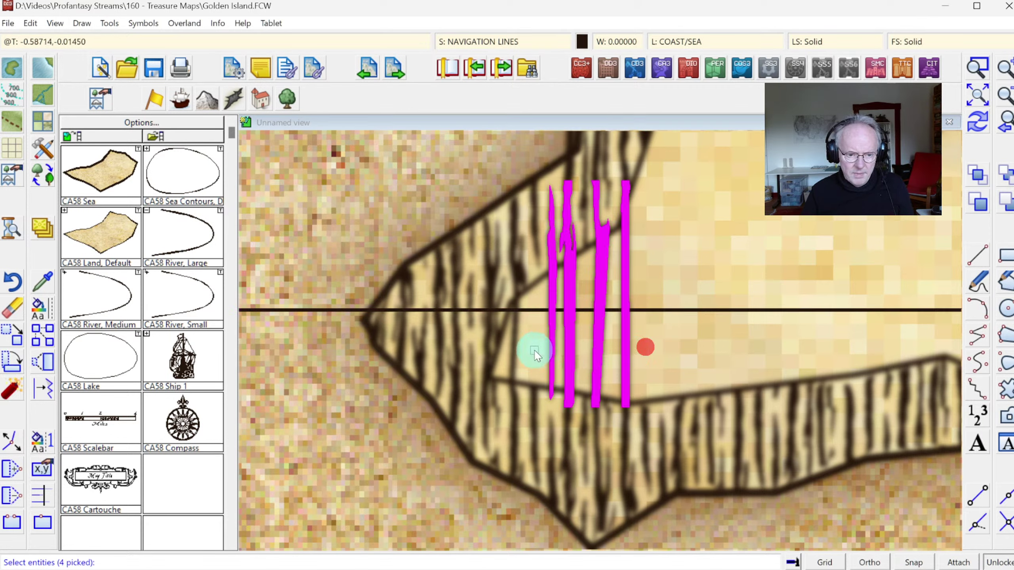
left_click(516, 347)
right_click(723, 207)
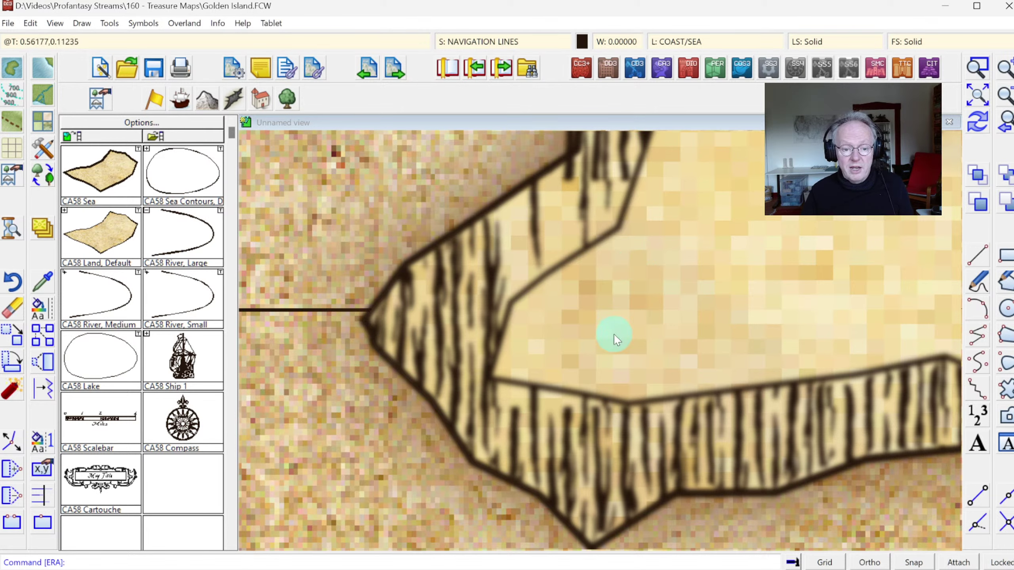
left_click(589, 414)
left_click(498, 392)
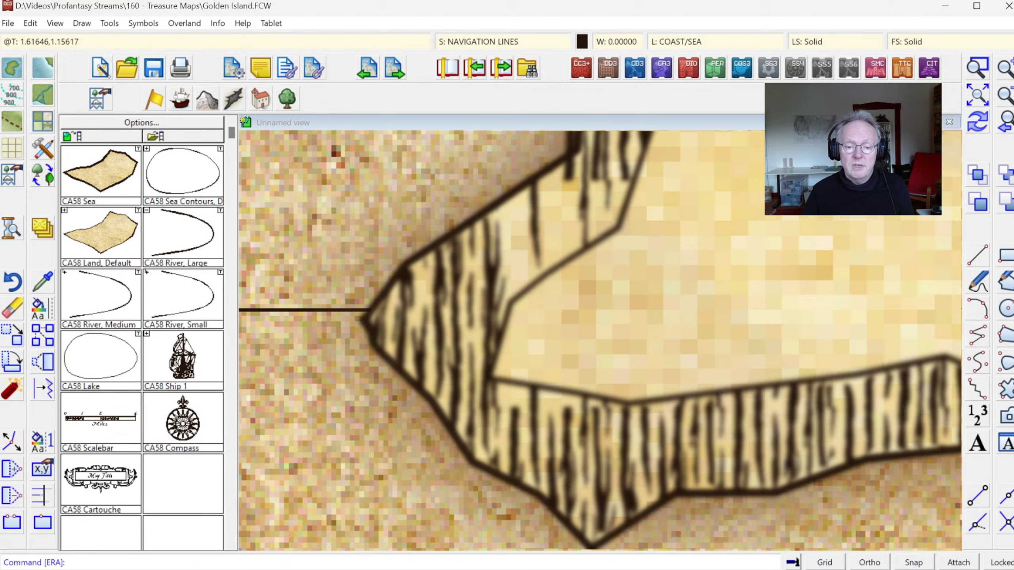
left_click(1005, 120)
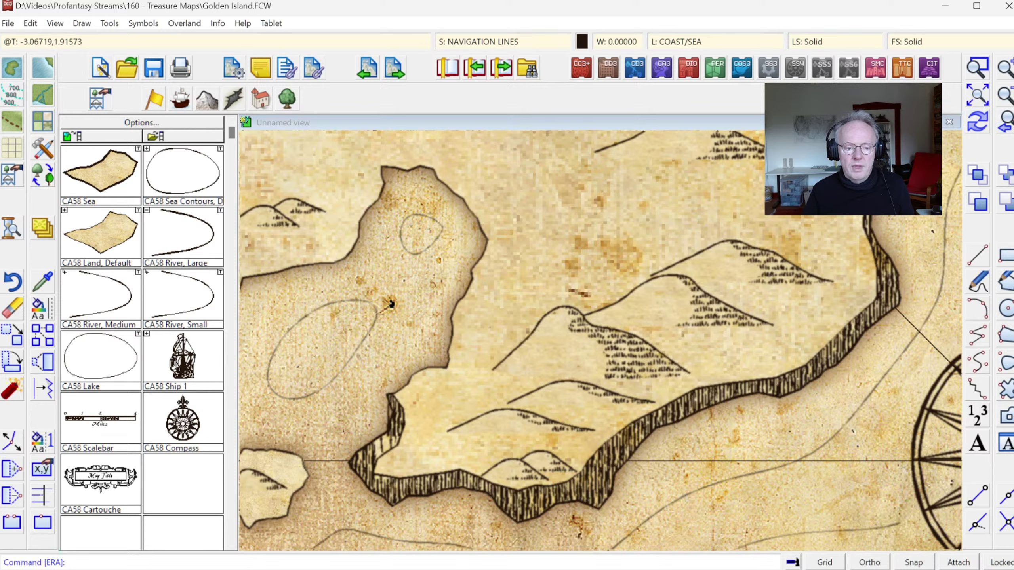
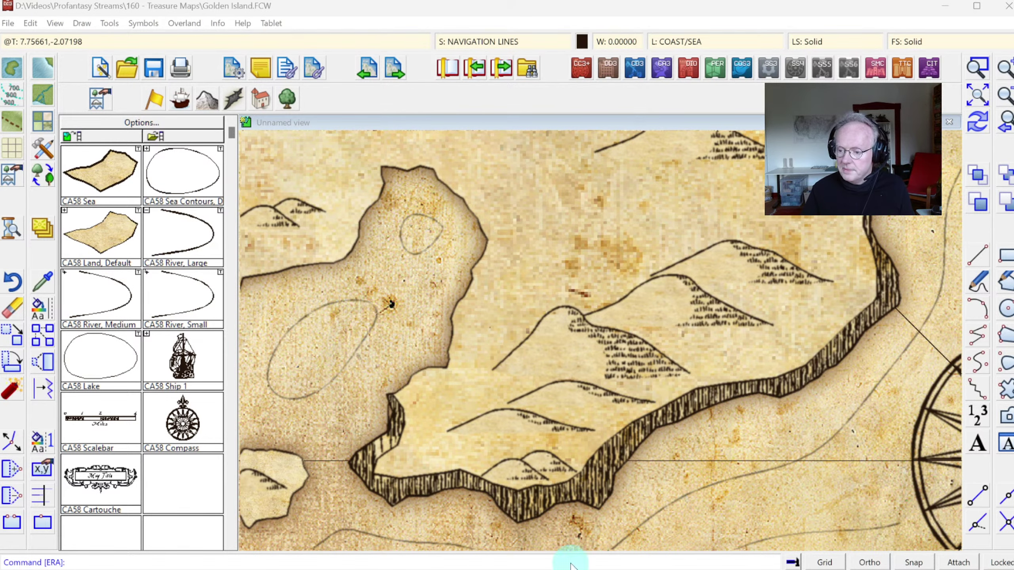
Using the cliffs drawing tool, trace the island's western coastline as the outer cliff edge, from the northwest down to the southern bay.
left_click(978, 98)
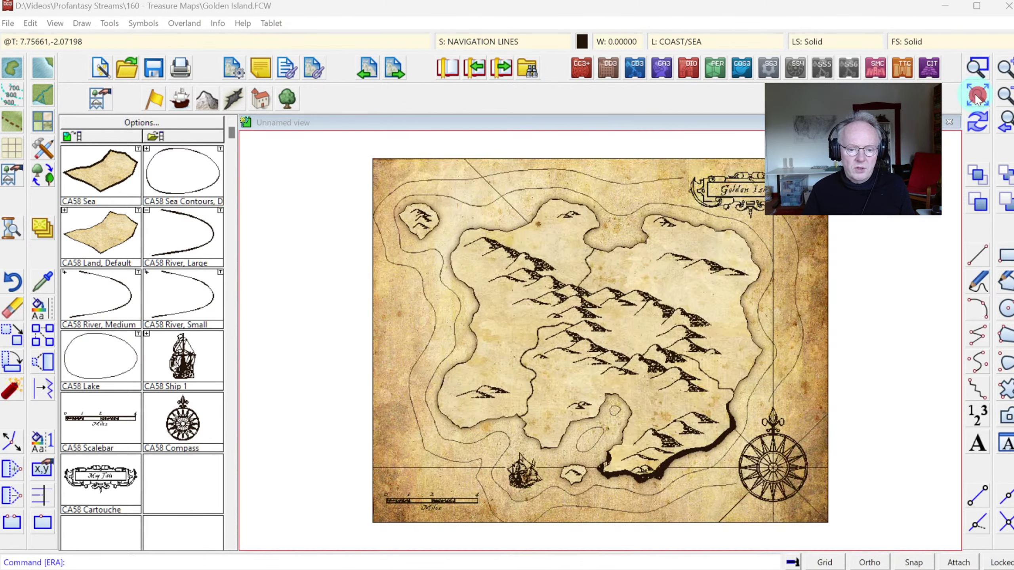
left_click(974, 67)
left_click(411, 247)
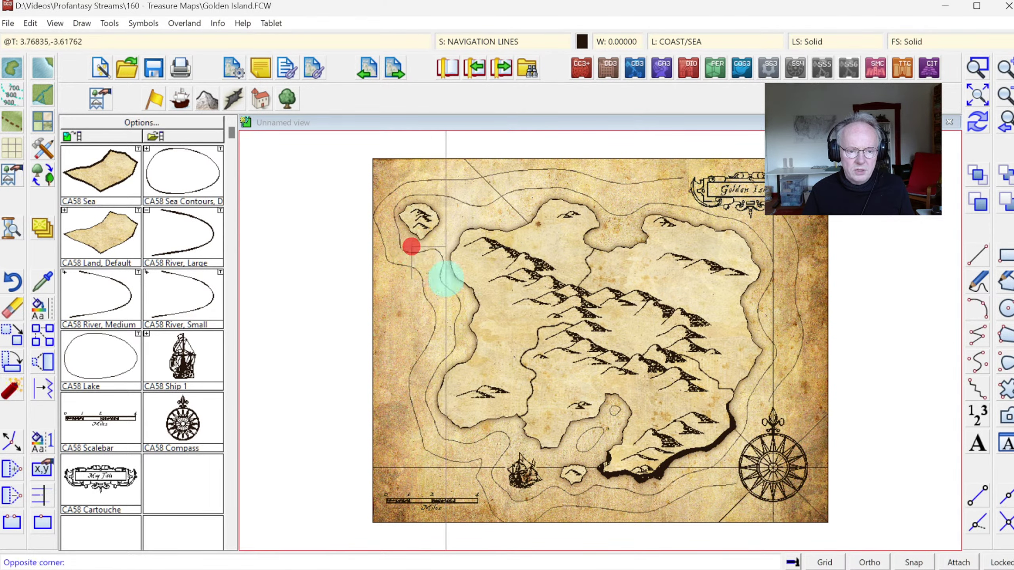
left_click(641, 469)
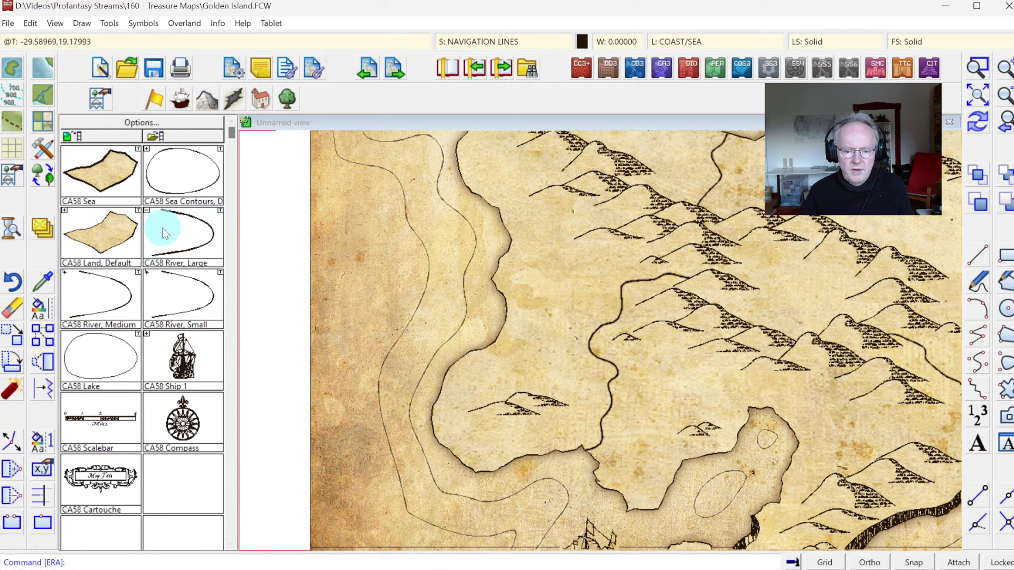
left_click(51, 153)
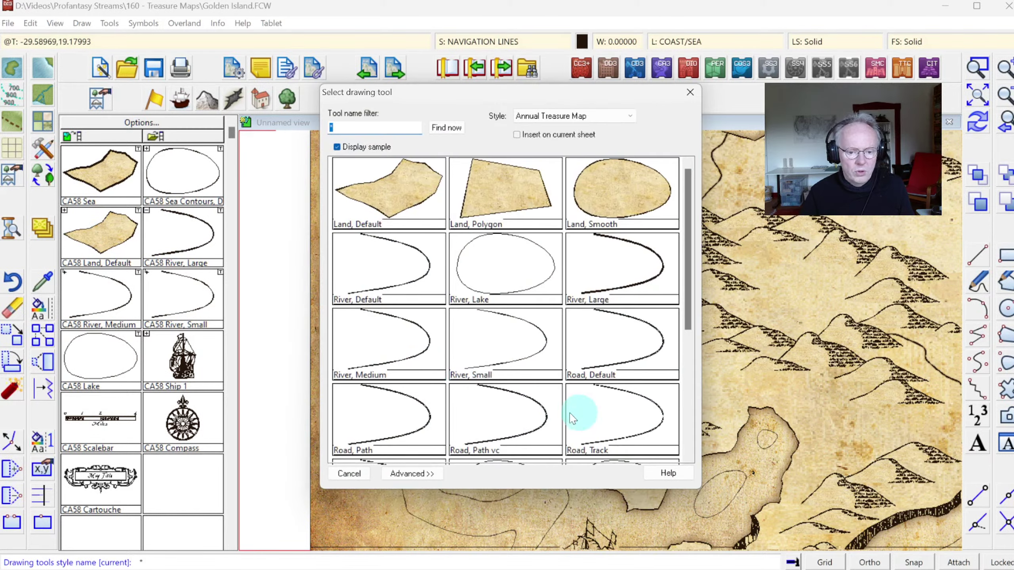
left_click(687, 395)
left_click(514, 345)
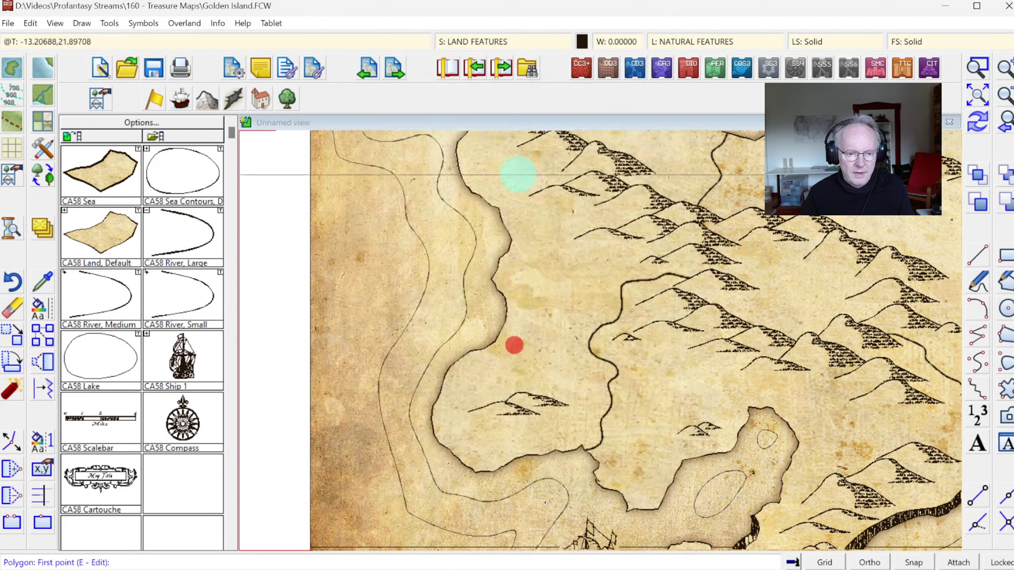
left_click(463, 142)
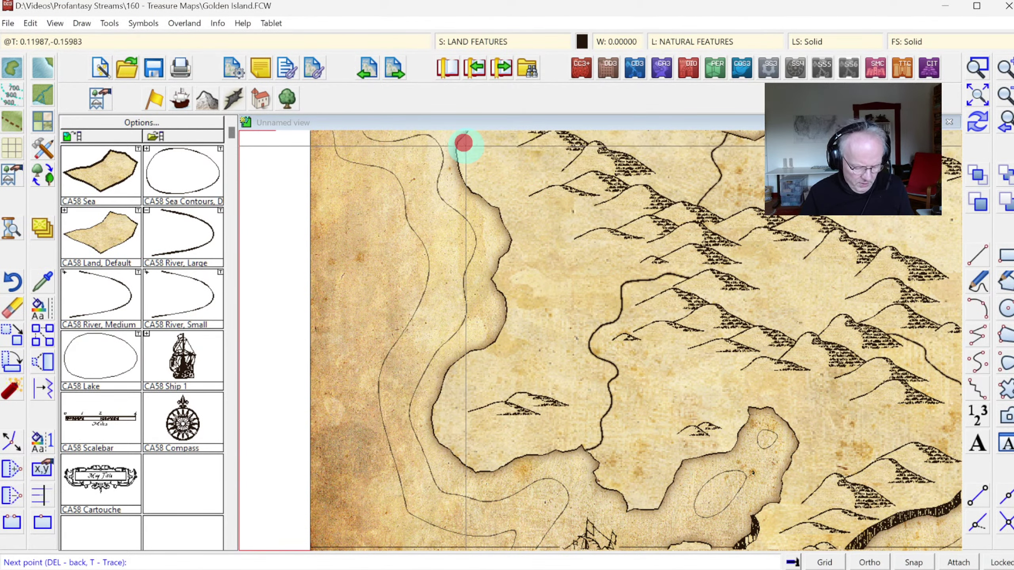
key("t")
left_click(457, 158)
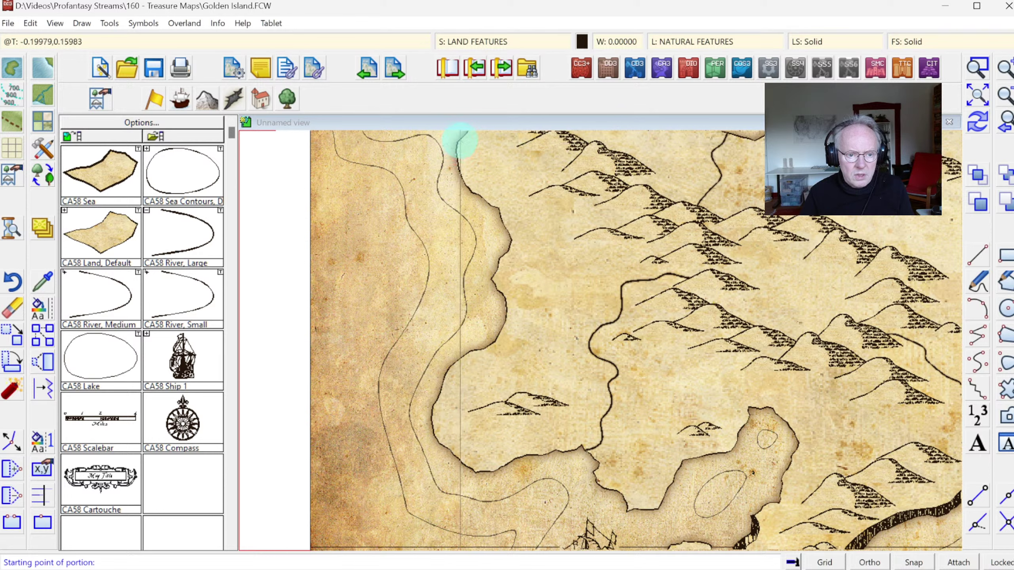
left_click(463, 134)
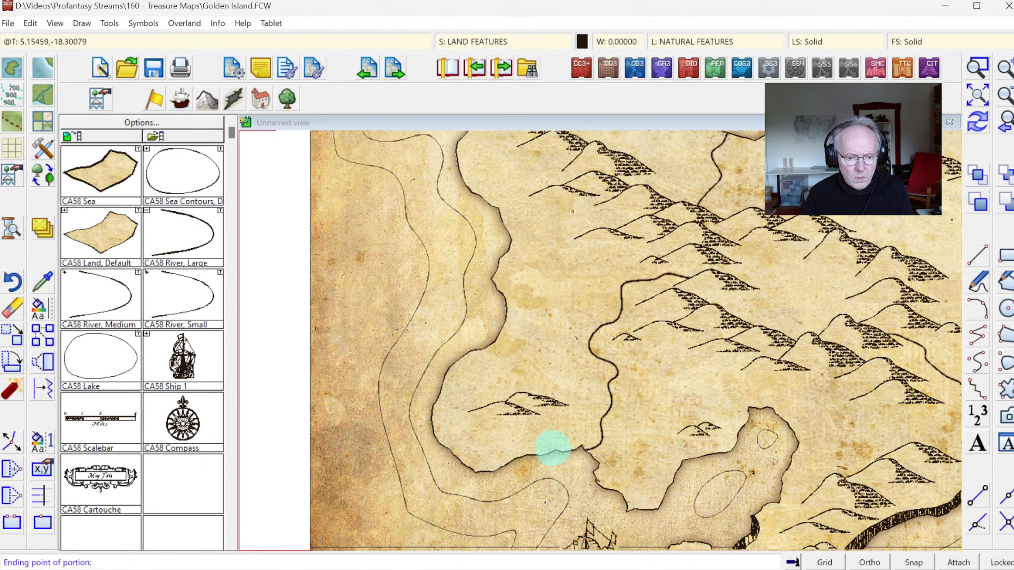
left_click(555, 447)
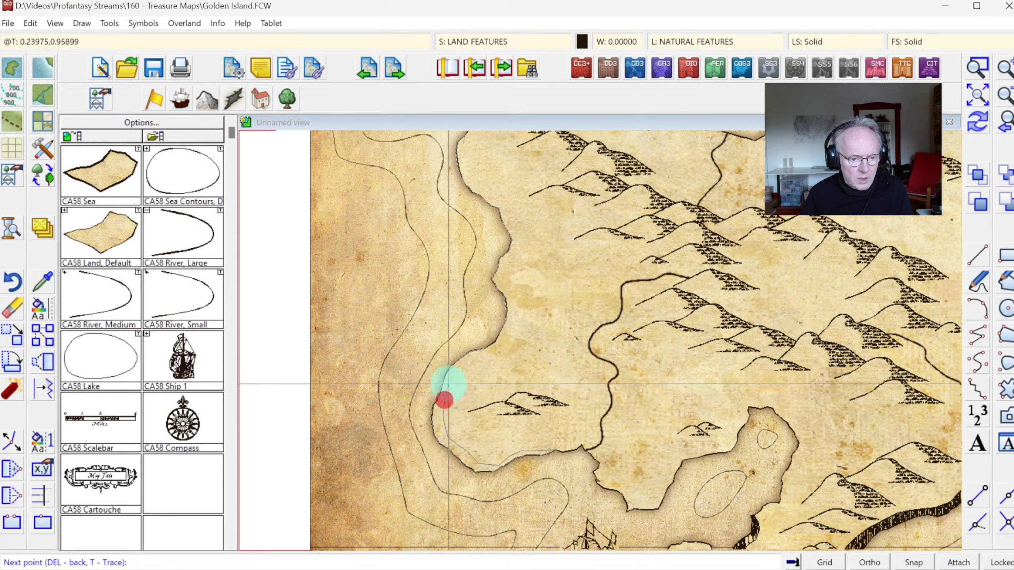
Draw the inner cliff edge back north just inside the western coast, following its bends, and finish the cliff polygon.
left_click(459, 361)
left_click(475, 356)
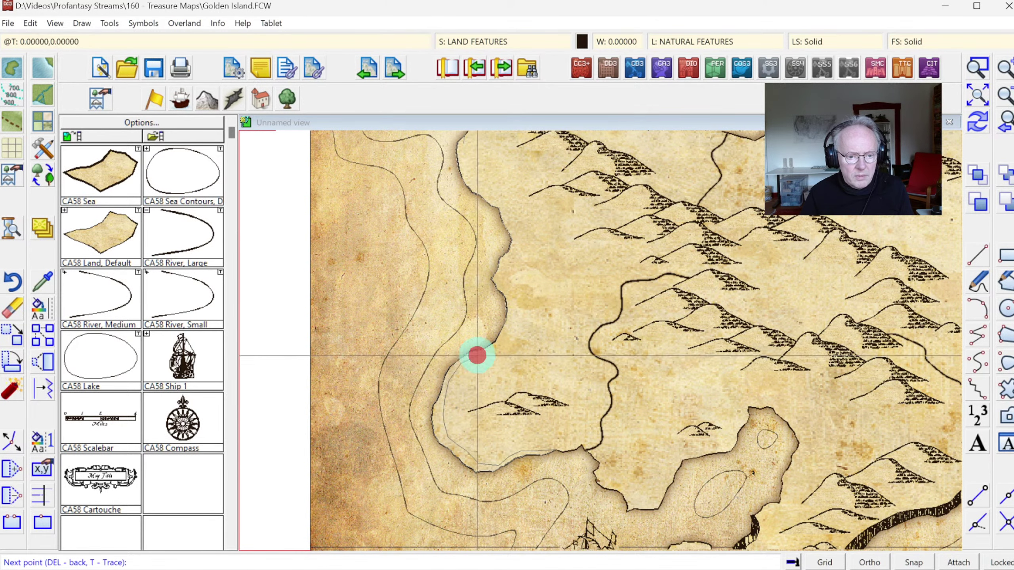
left_click(499, 344)
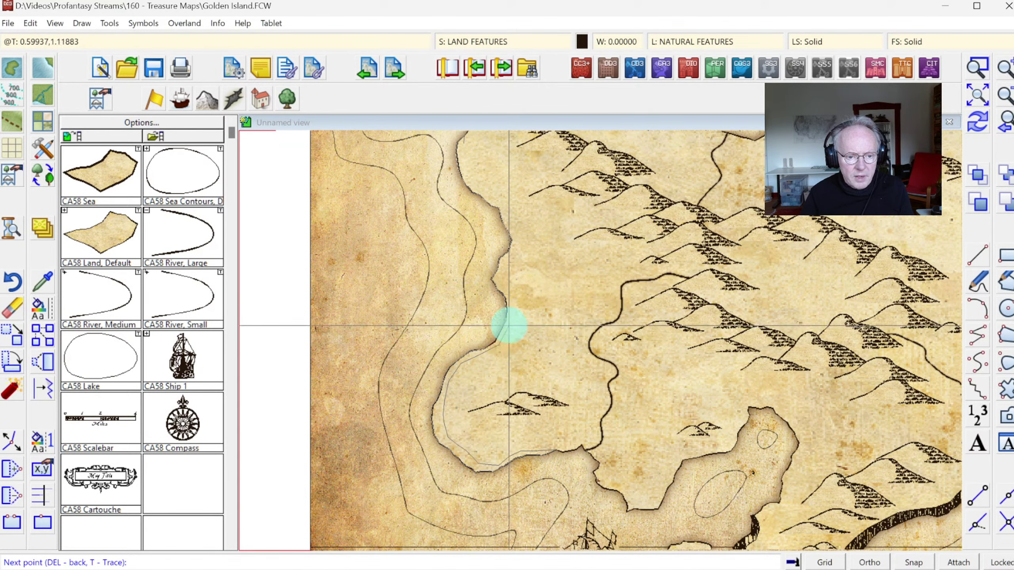
left_click(508, 325)
left_click(510, 311)
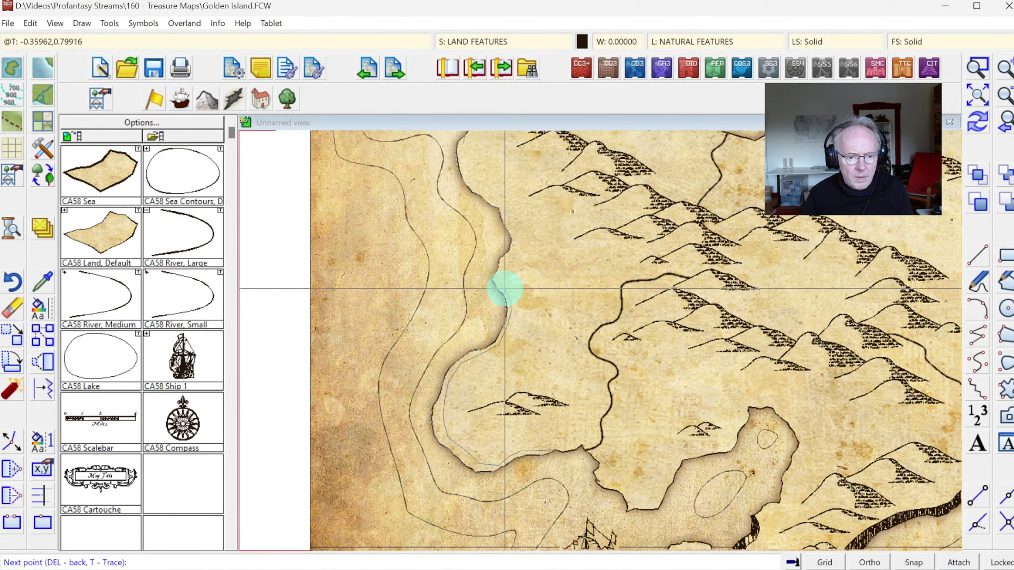
left_click(504, 288)
left_click(503, 271)
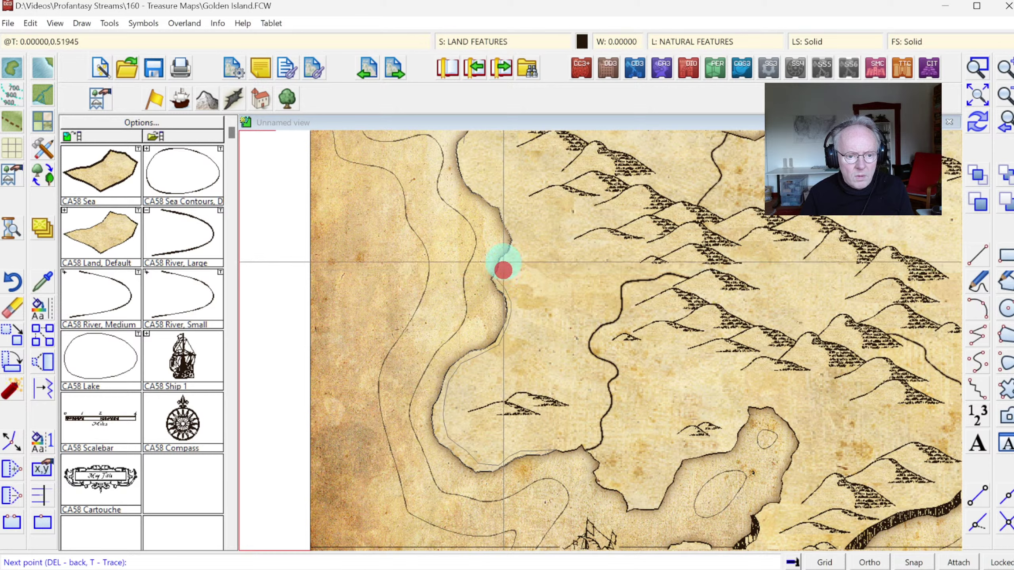
left_click(504, 259)
left_click(510, 249)
left_click(517, 239)
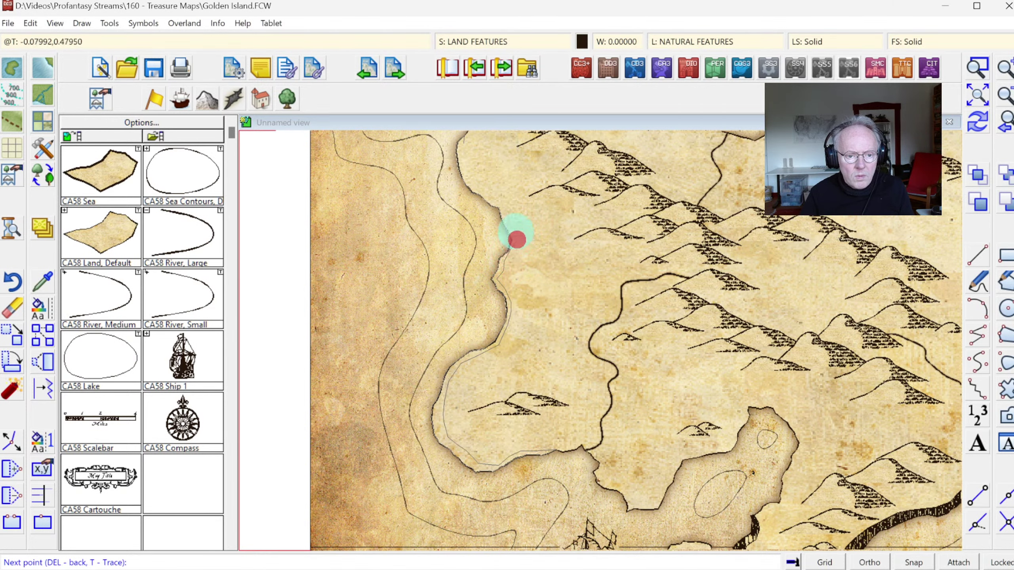
left_click(507, 223)
left_click(503, 207)
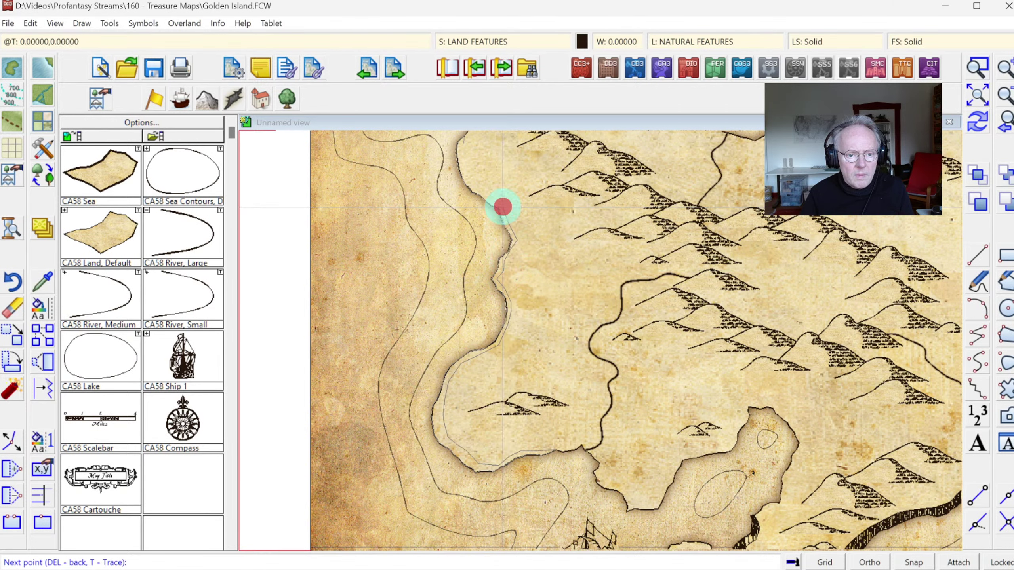
left_click(494, 201)
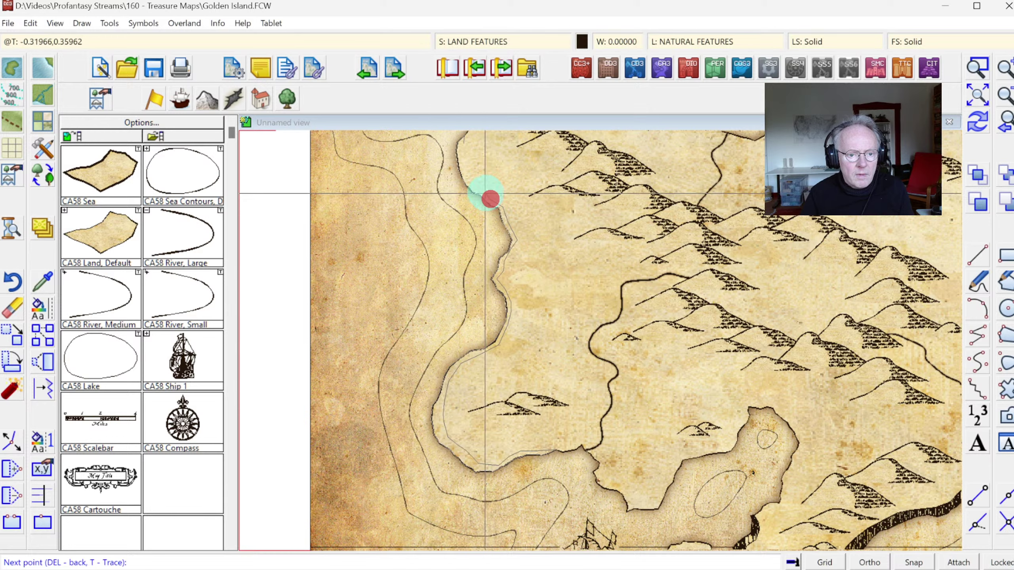
right_click(488, 195)
right_click(599, 297)
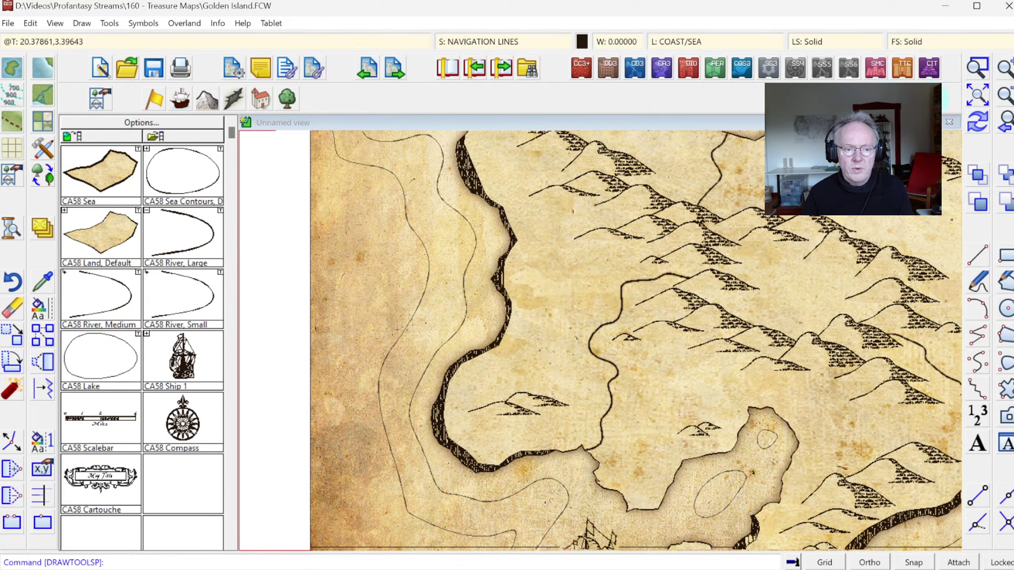
Erase the hatch lines protruding past the inner edge at the sharp notch midway along the western cliff, with groups unlocked, and relock them.
left_click(977, 67)
left_click(462, 240)
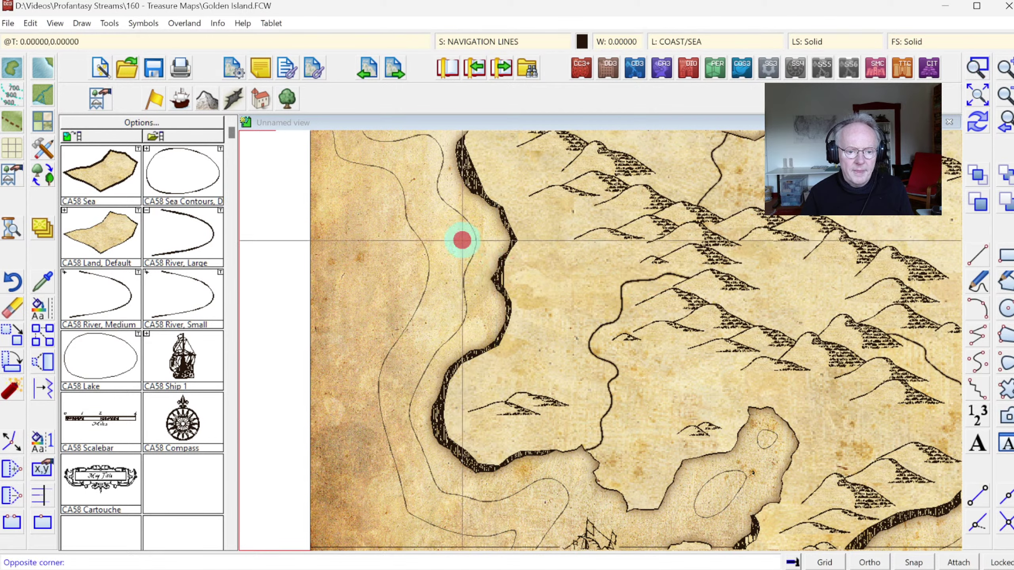
left_click(559, 328)
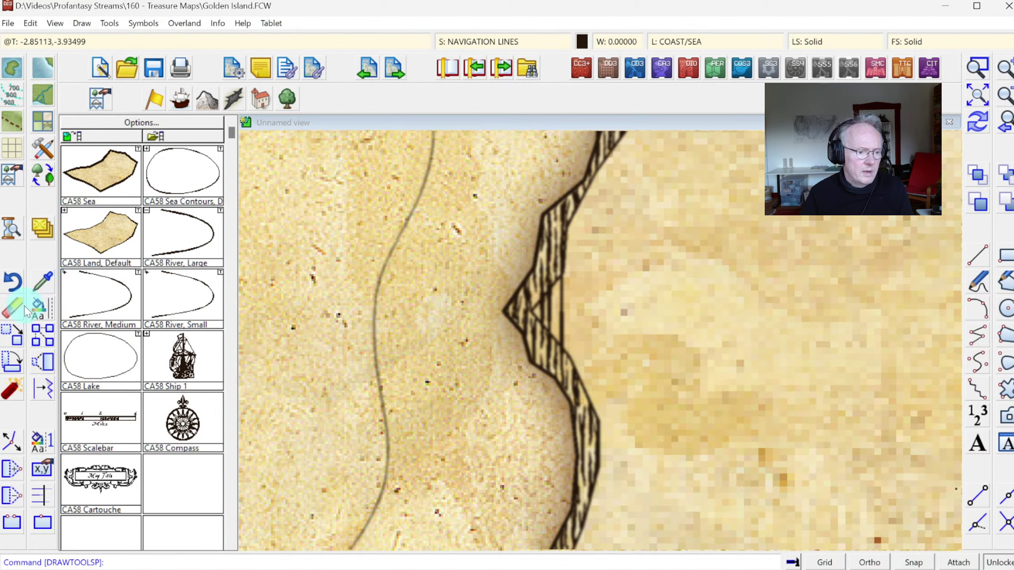
left_click(13, 308)
left_click(545, 310)
left_click(575, 316)
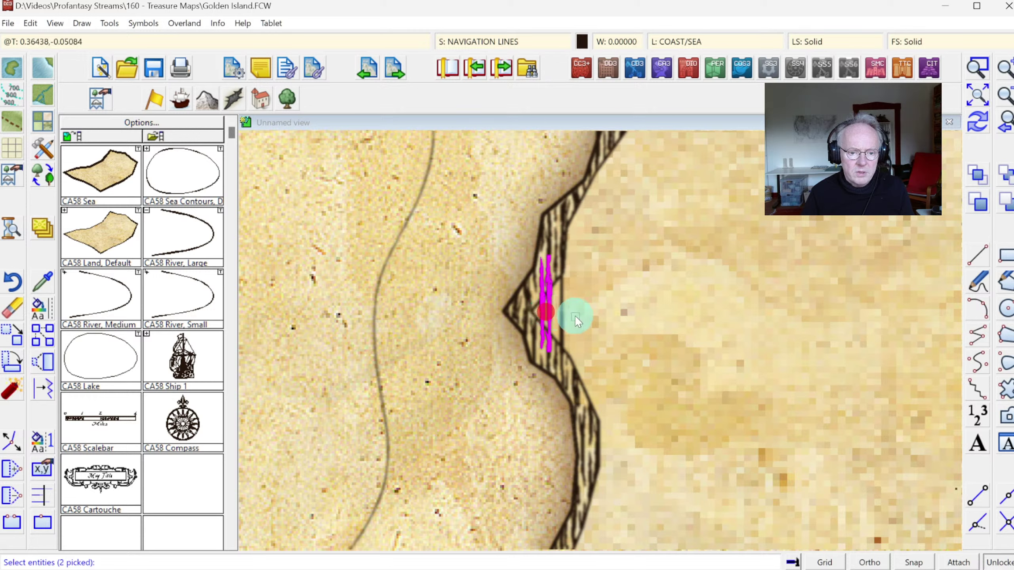
left_click(565, 317)
right_click(603, 311)
left_click(586, 311)
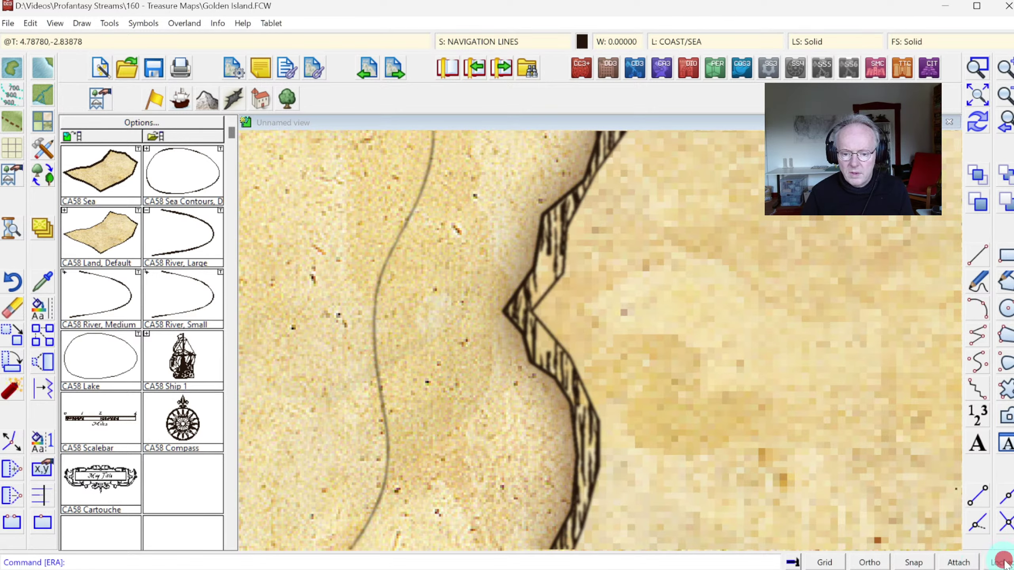
left_click(1006, 122)
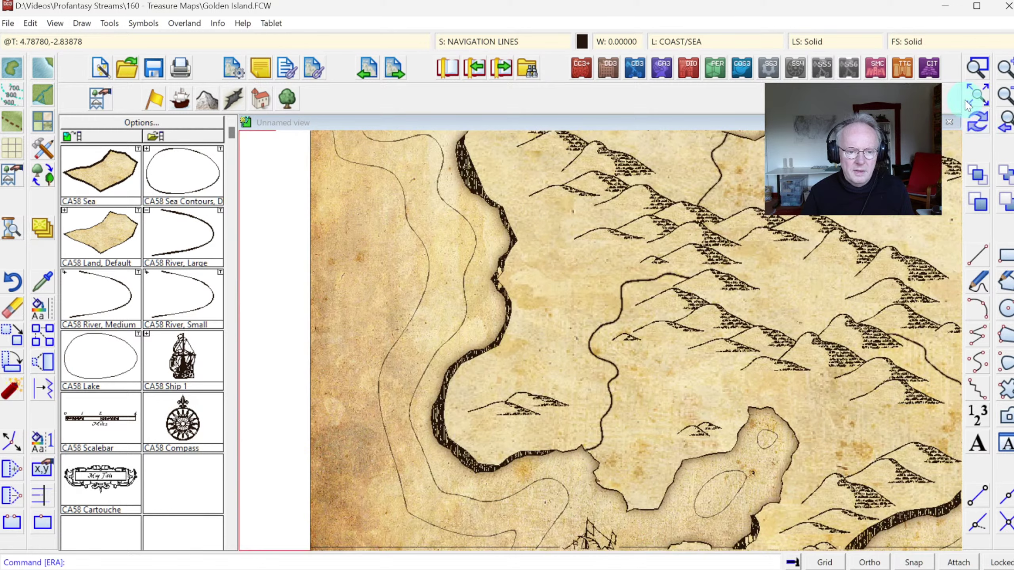
With groups unlocked, erase the hatch lines along the inner edge of the bulging section at the western cliff's northern end.
left_click(977, 68)
left_click(437, 136)
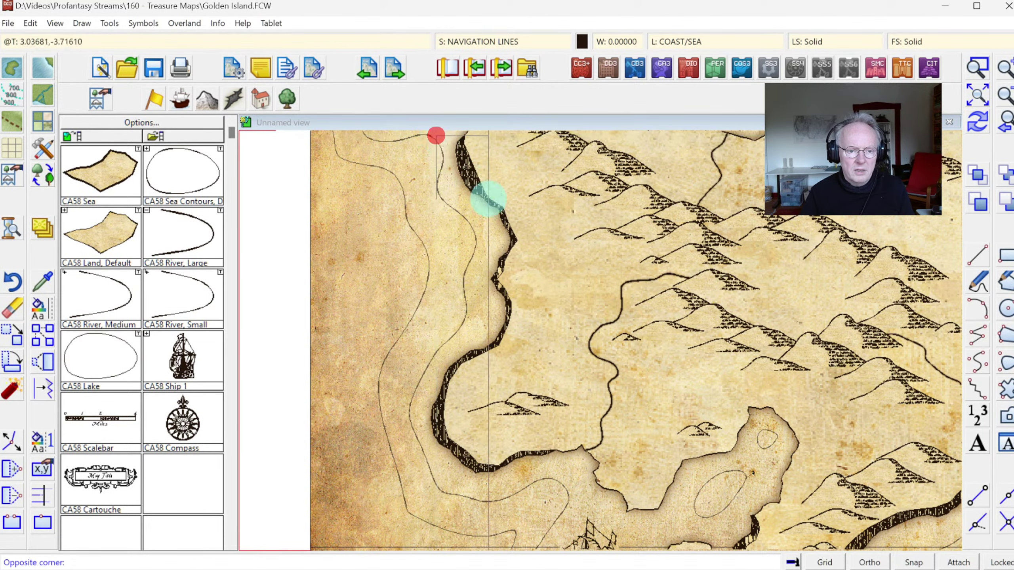
left_click(500, 221)
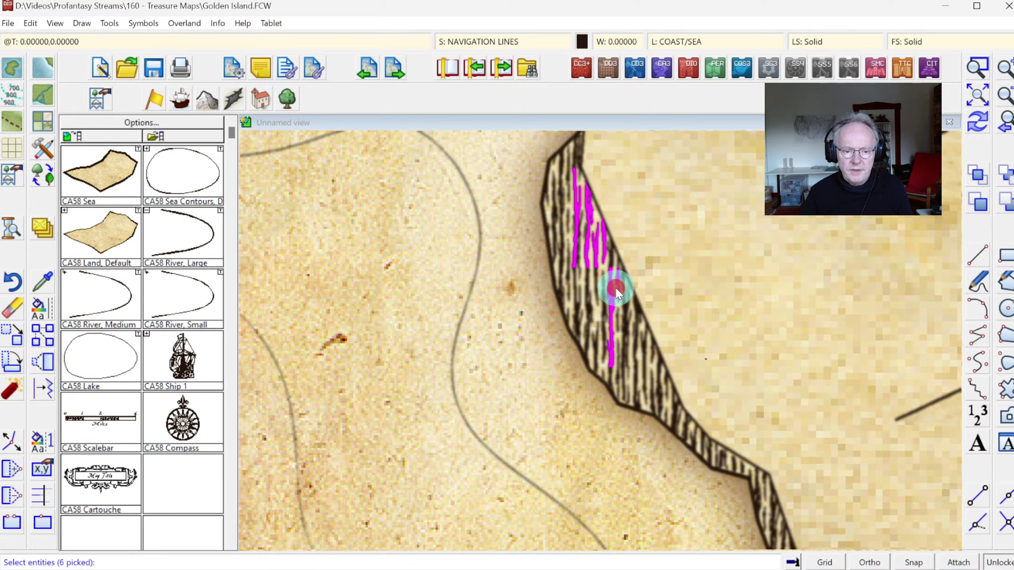
left_click(607, 262)
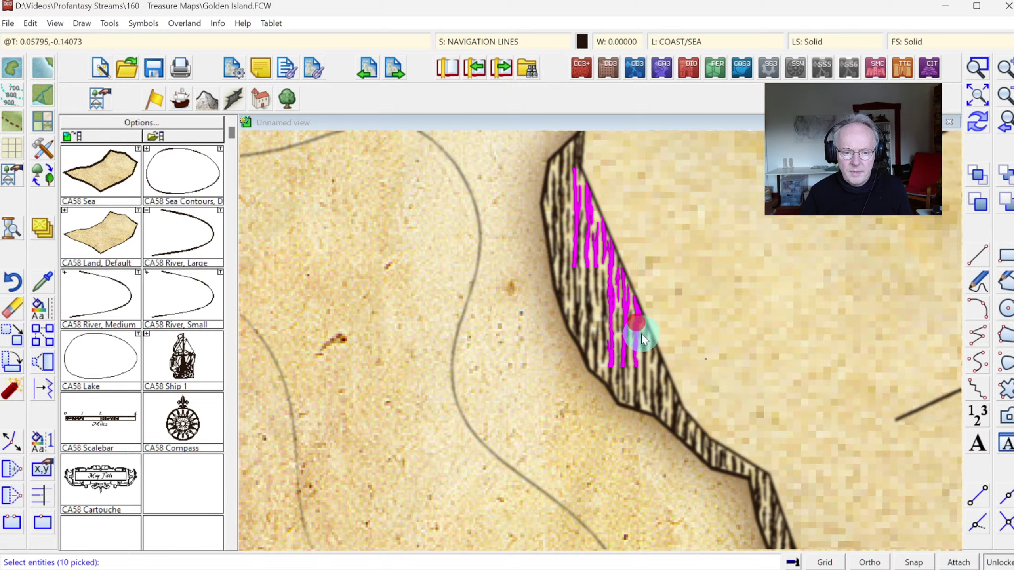
left_click(656, 375)
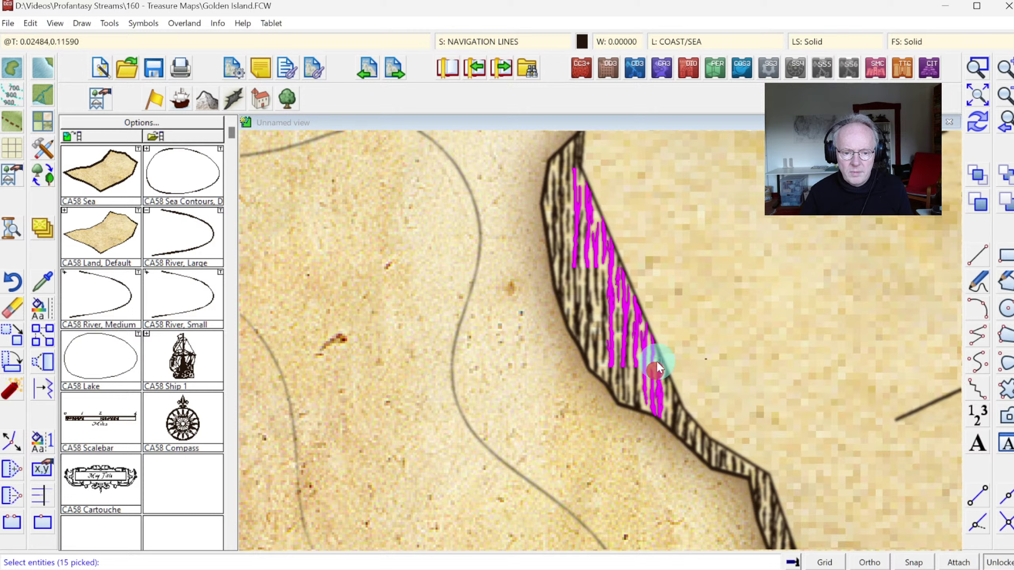
left_click(666, 381)
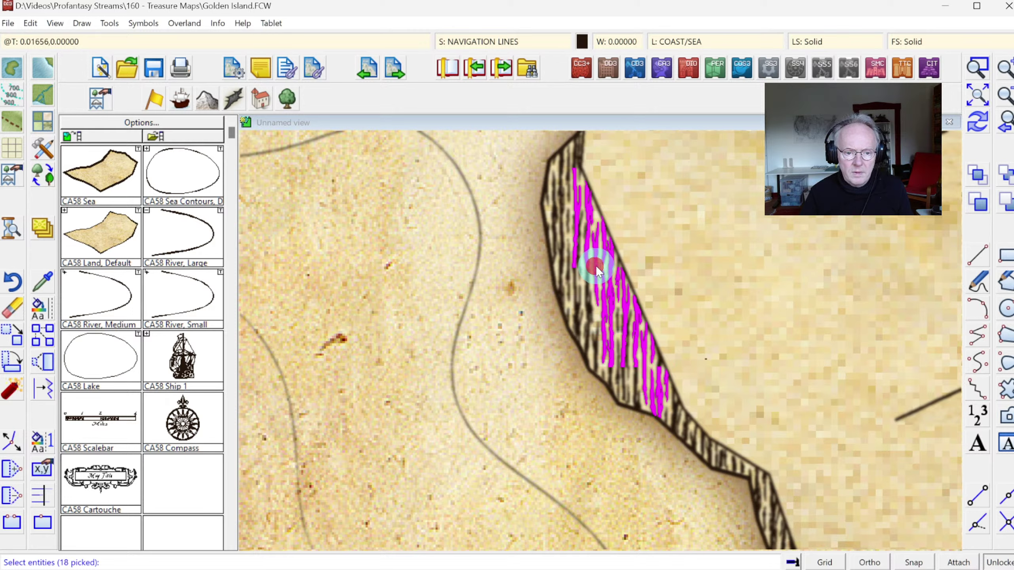
left_click(584, 268)
right_click(691, 234)
left_click(689, 233)
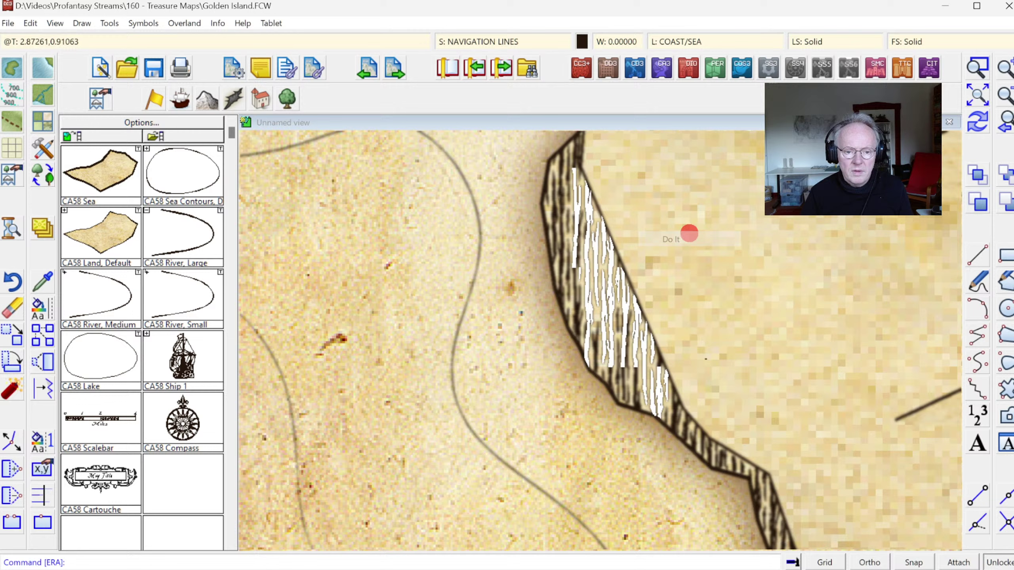
left_click(980, 122)
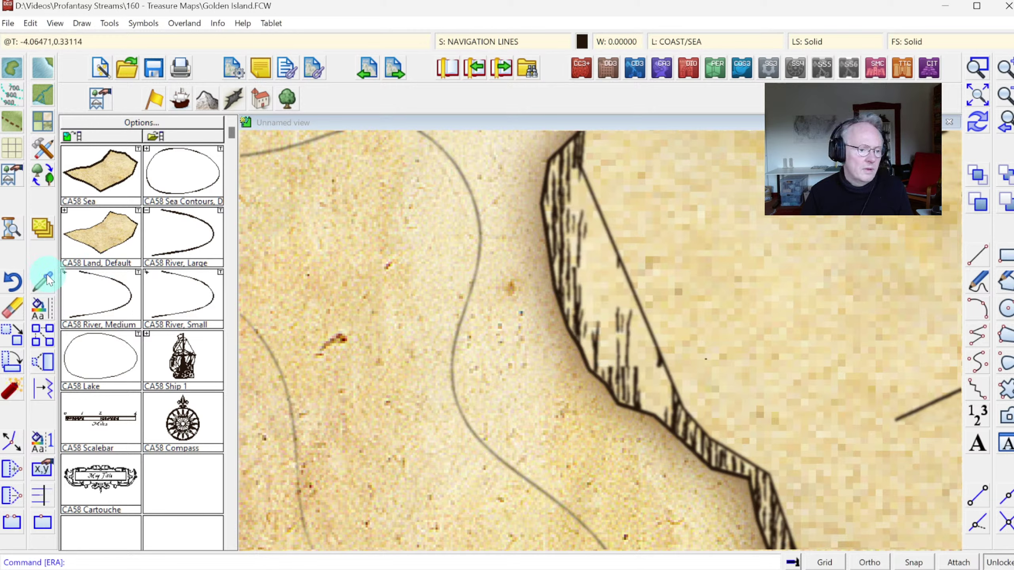
Insert nodes into the cliff's inner edge on that section, pulling it in toward the coast to narrow the cliff.
left_click(593, 197)
left_click(578, 205)
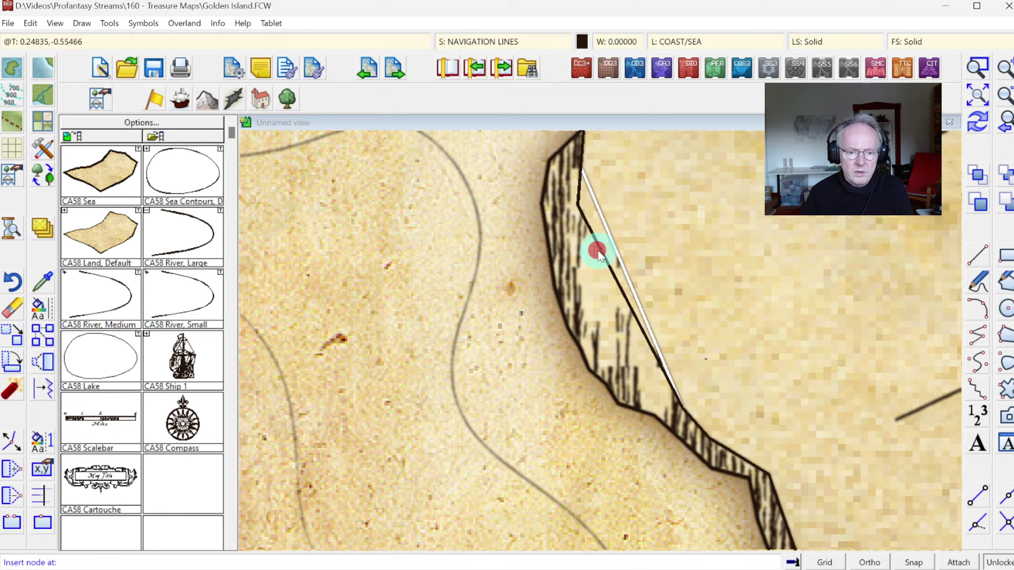
left_click(586, 282)
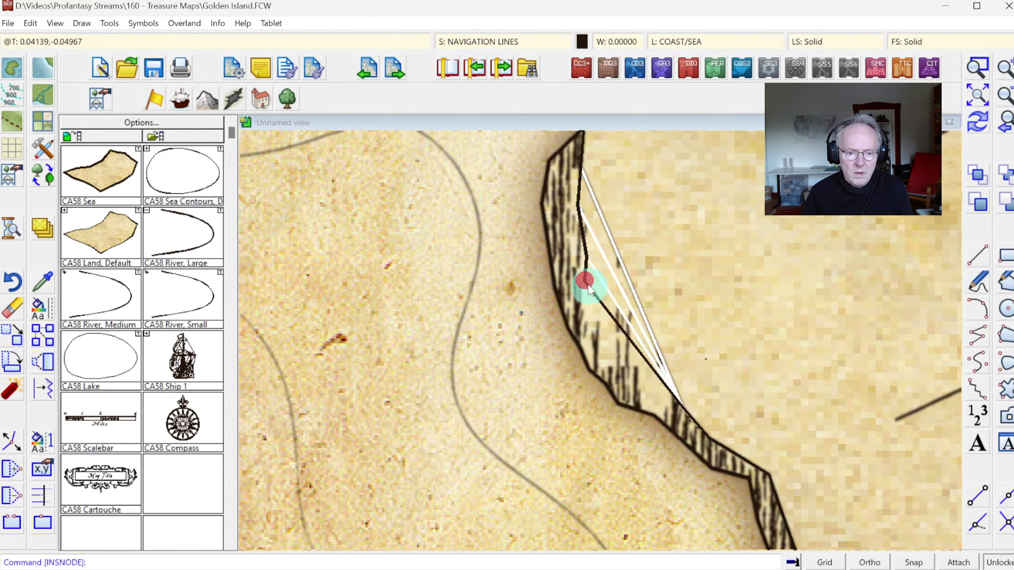
left_click(597, 300)
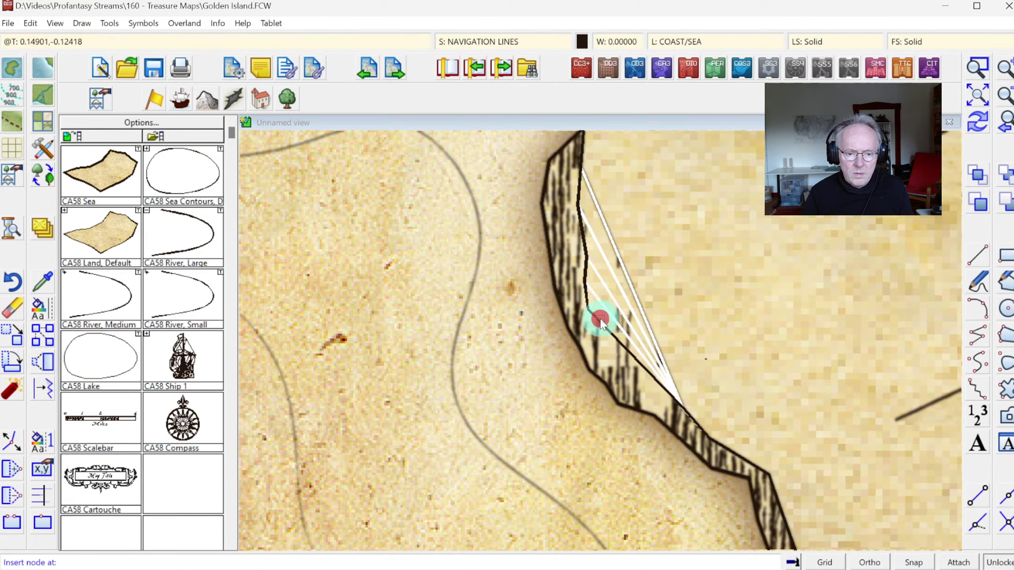
left_click(601, 324)
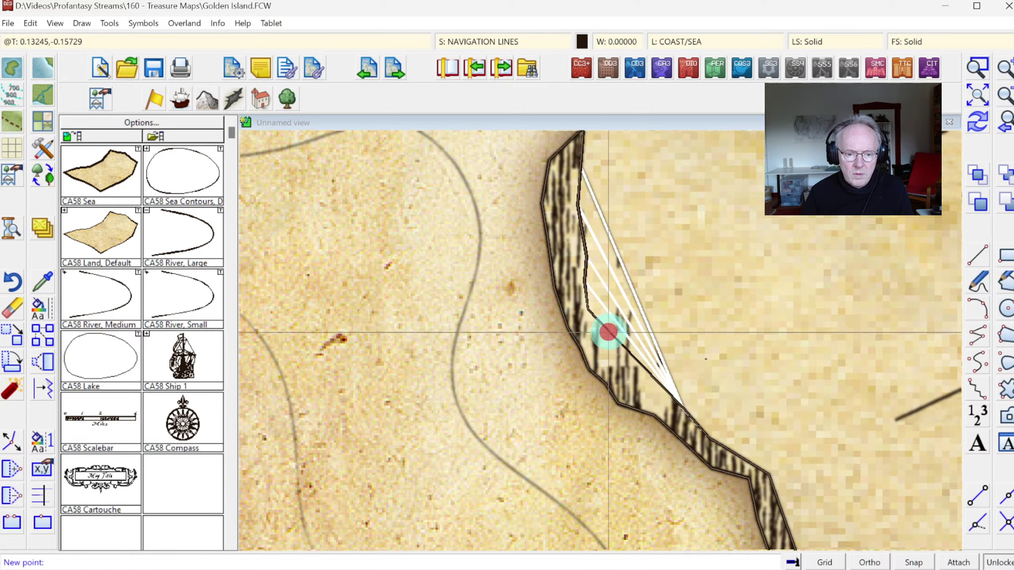
left_click(606, 339)
left_click(607, 350)
left_click(614, 360)
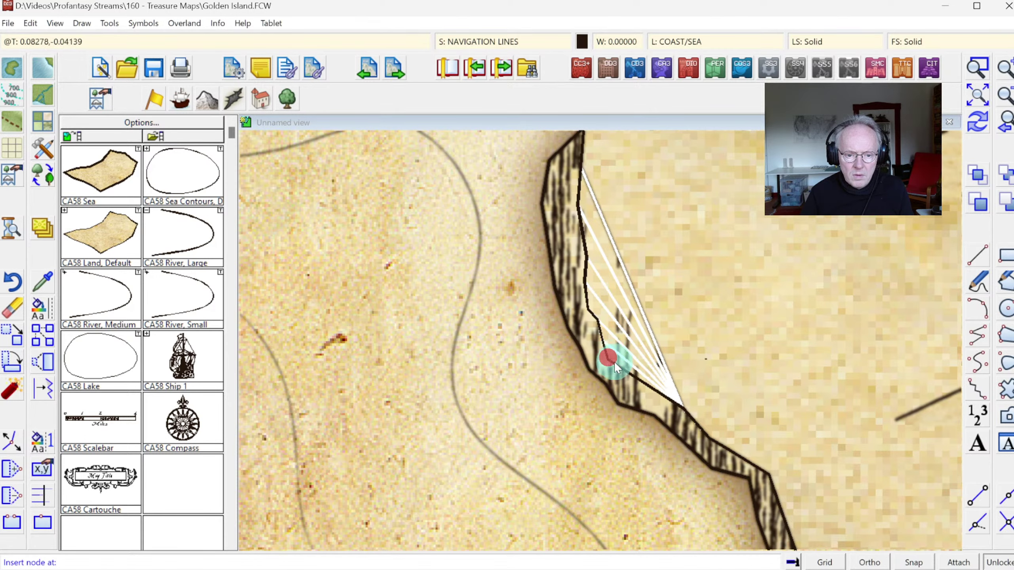
left_click(649, 386)
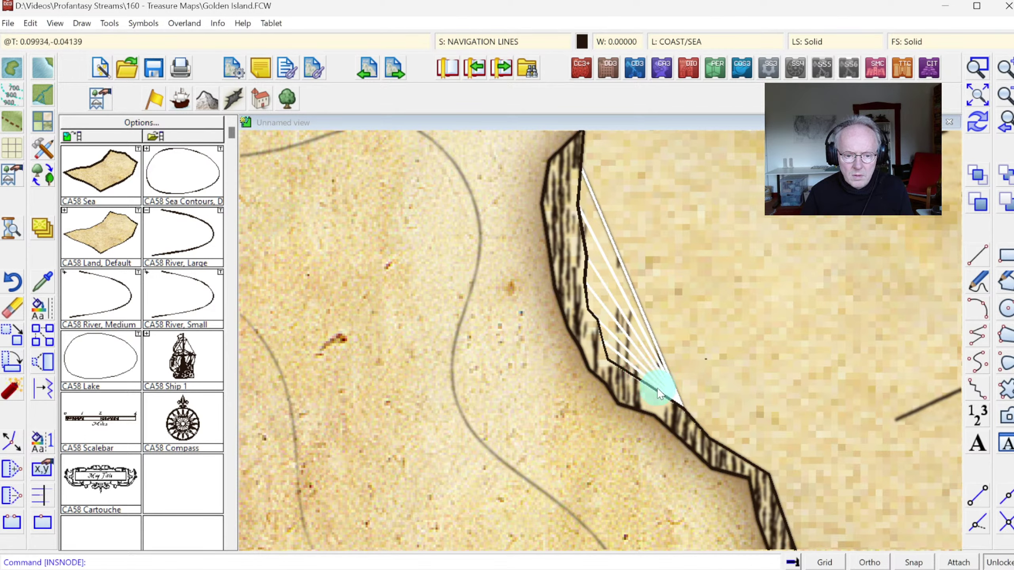
left_click(644, 377)
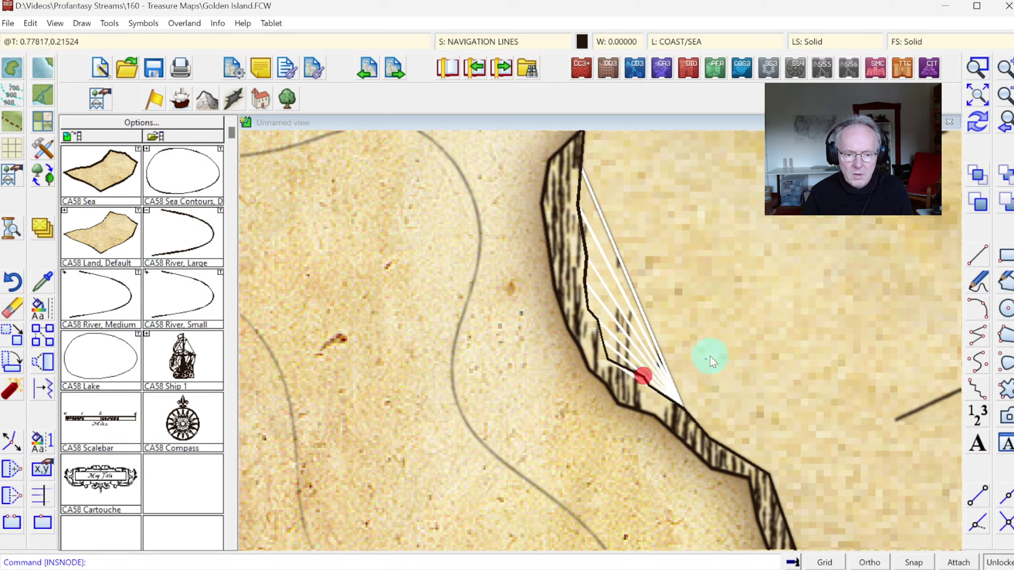
right_click(712, 351)
left_click(978, 122)
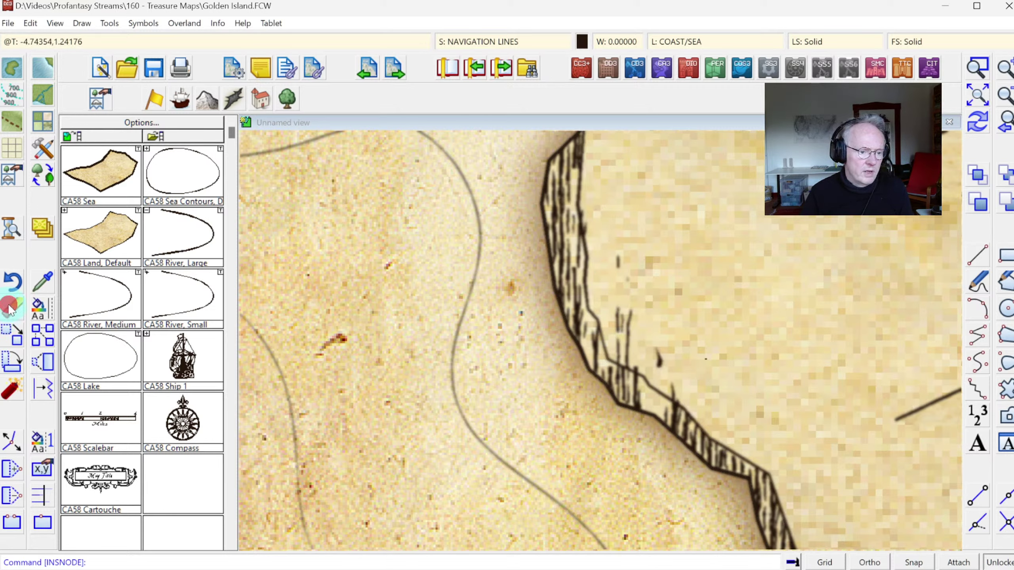
Erase the leftover hatch lines lying outside or protruding past the narrowed cliff's new inner edge.
left_click(615, 262)
left_click(665, 330)
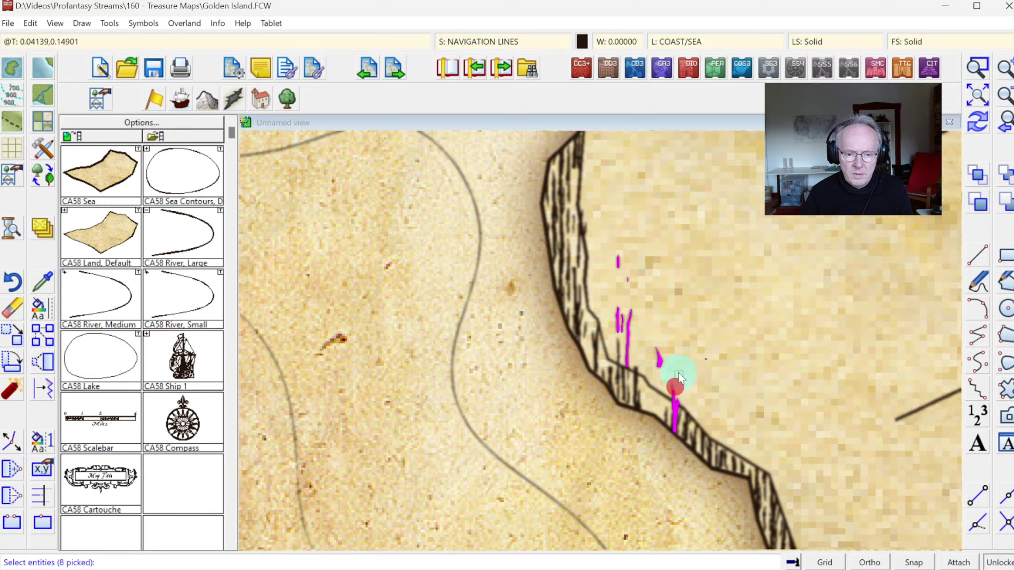
right_click(682, 302)
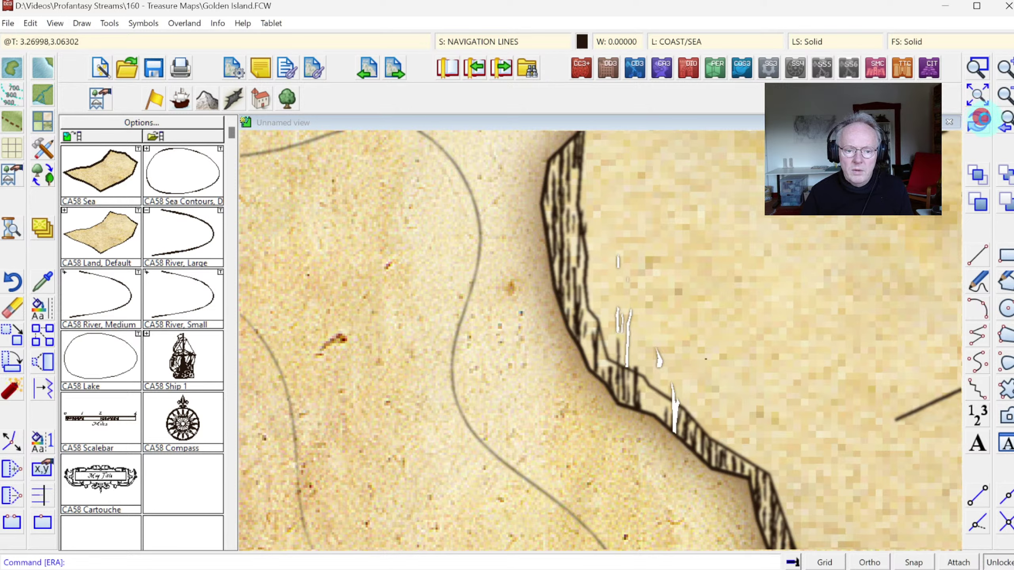
left_click(978, 120)
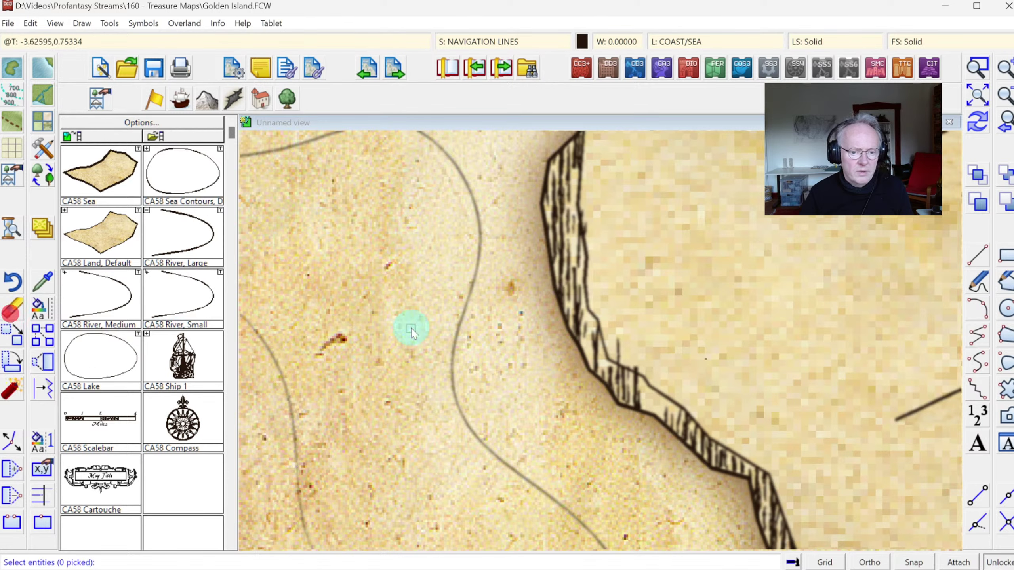
right_click(673, 296)
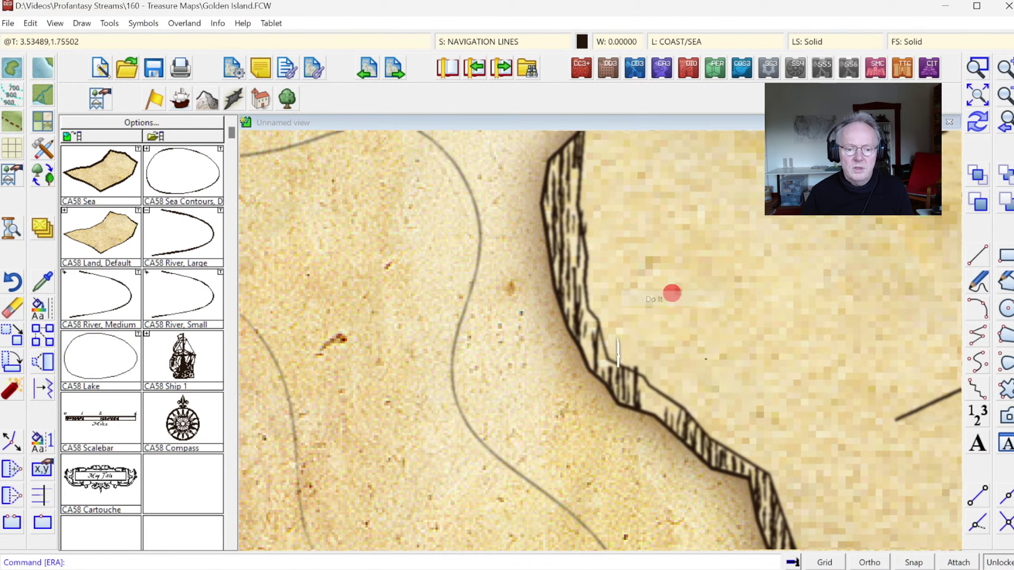
Using the Terrain Default, Cliffs tool, draw a new cliff's inner edge on the eastern coast, from the river mouth north to the pointed headland.
left_click(1012, 127)
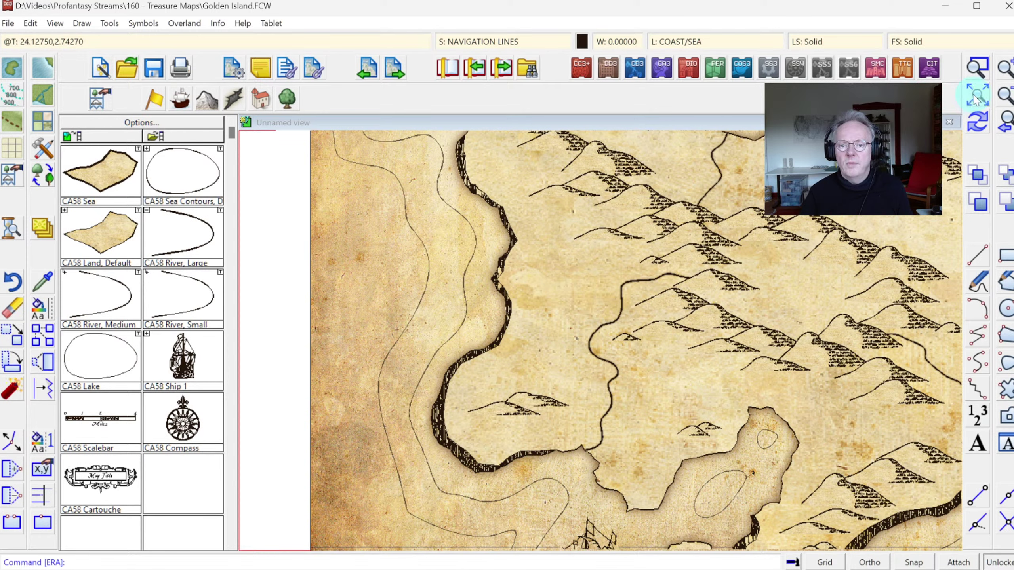
left_click(975, 98)
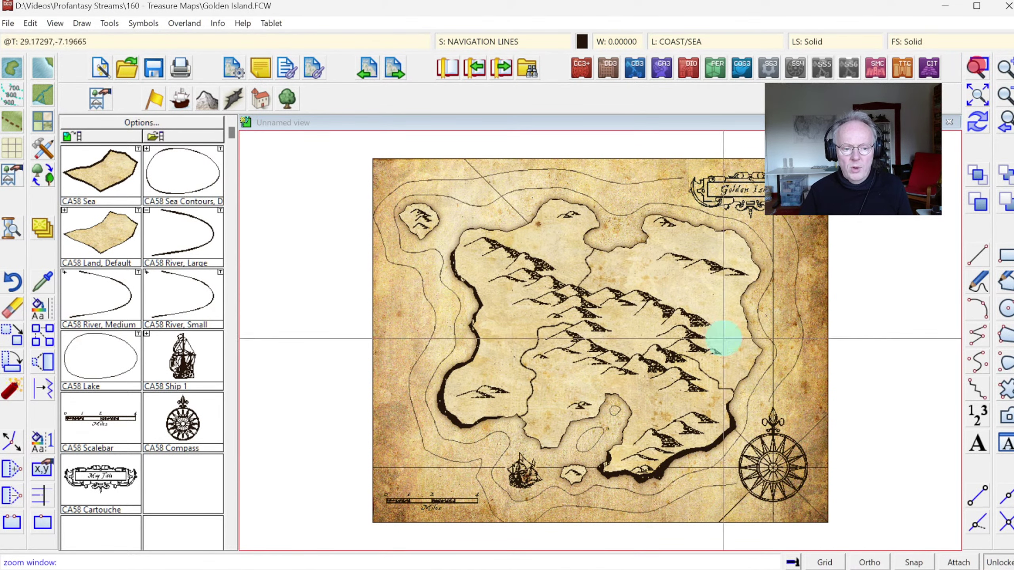
left_click(705, 257)
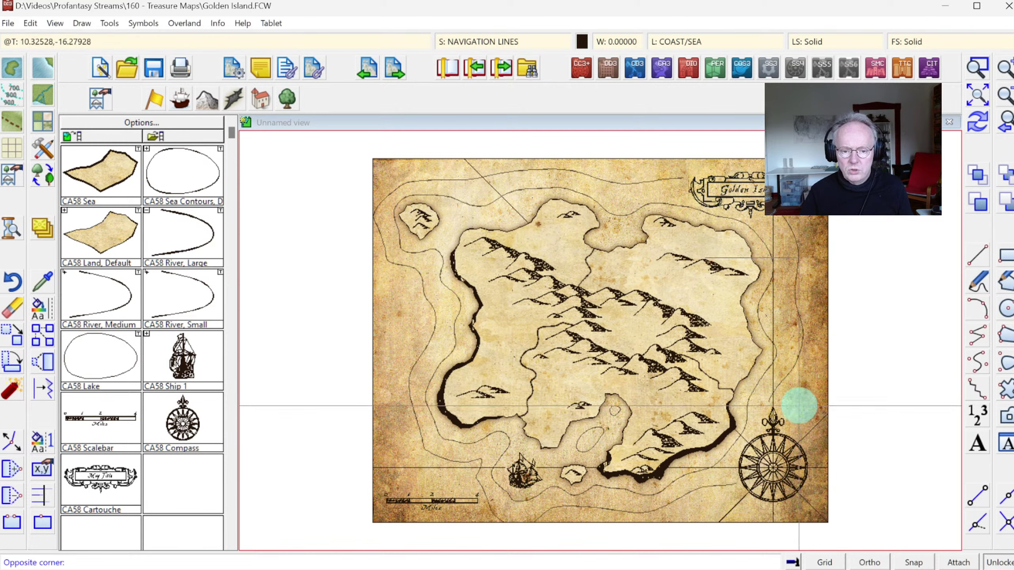
left_click(797, 407)
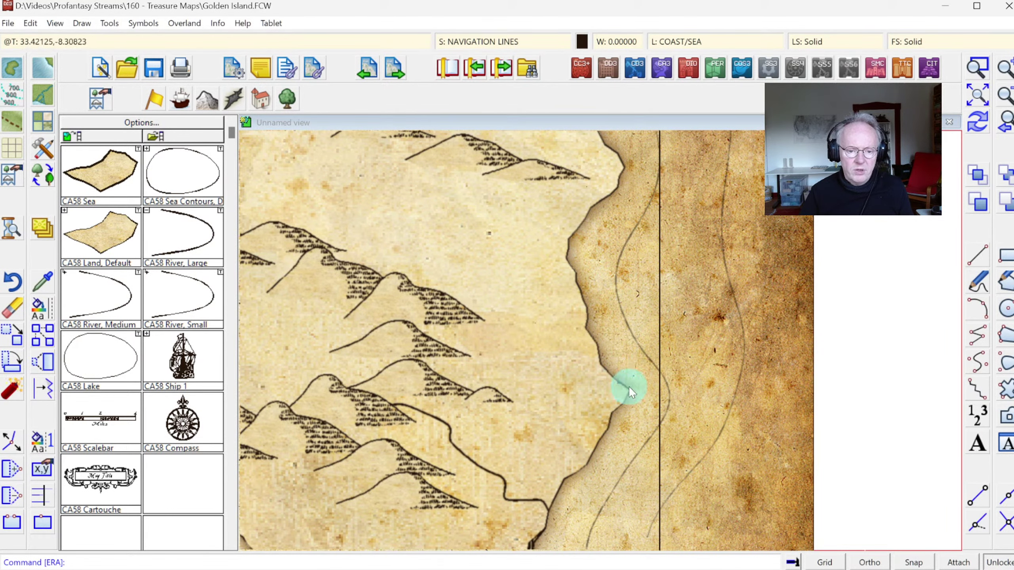
left_click(39, 152)
left_click(689, 412)
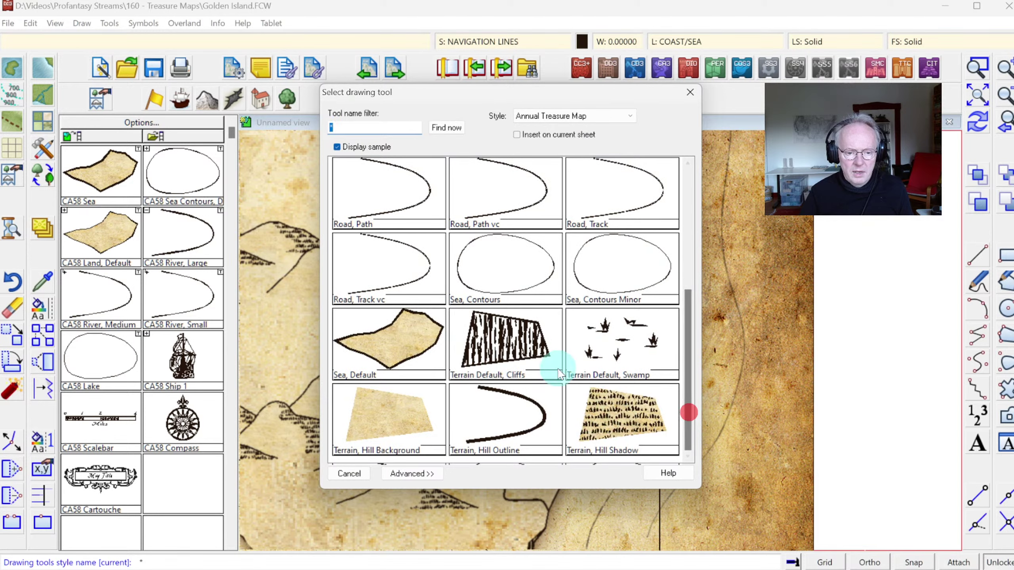
left_click(480, 344)
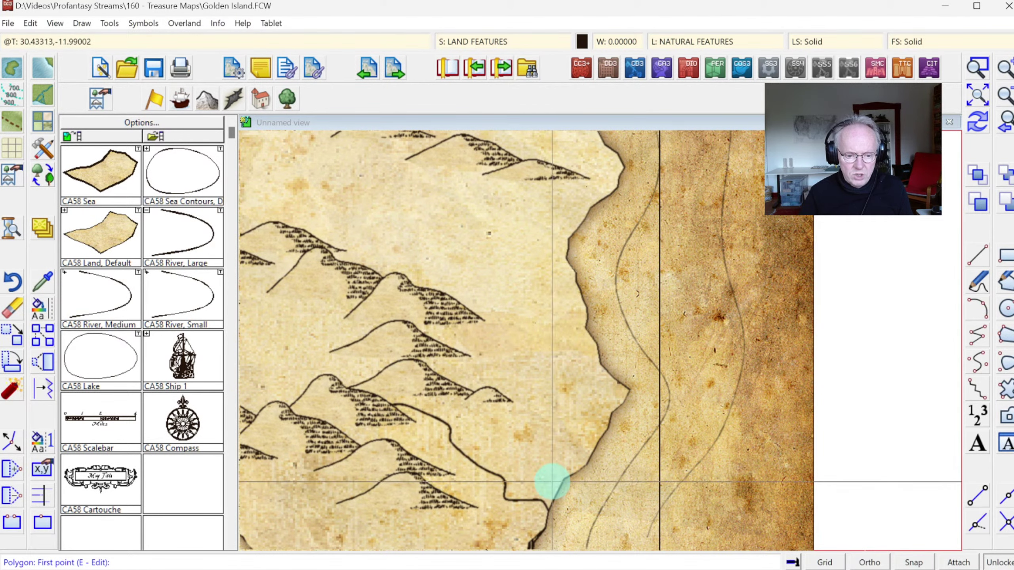
left_click(551, 483)
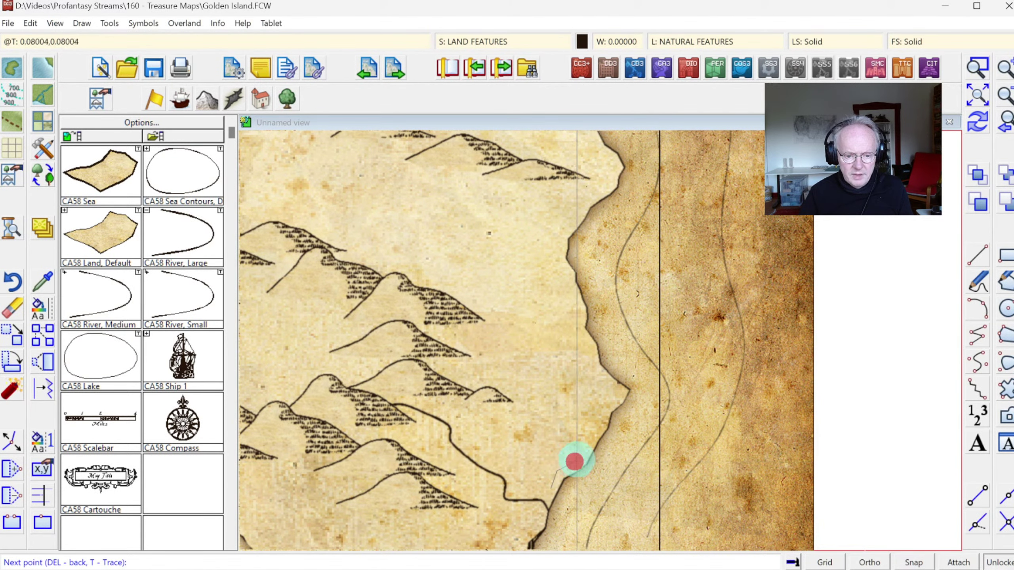
left_click(584, 447)
left_click(587, 435)
left_click(594, 423)
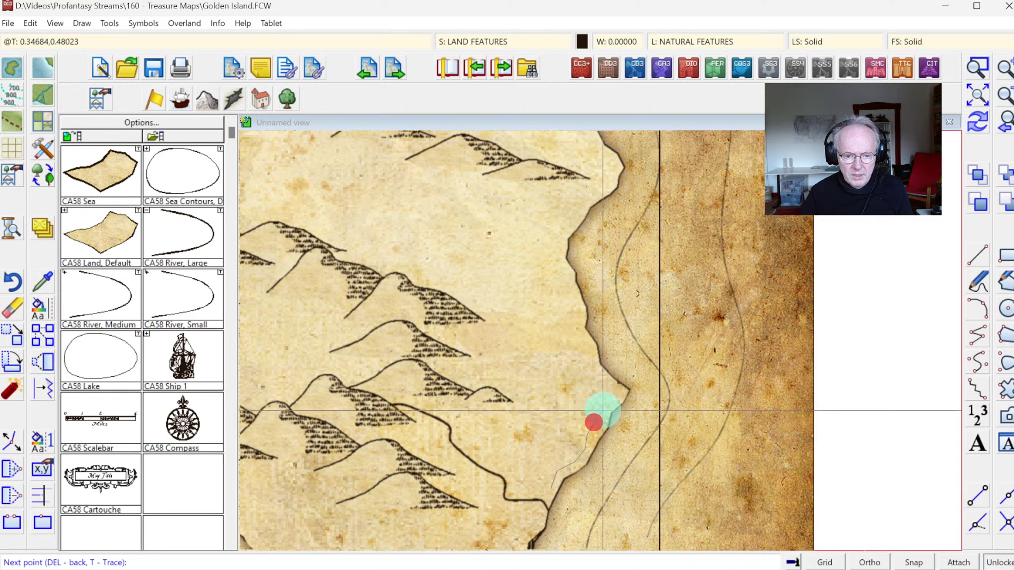
left_click(611, 403)
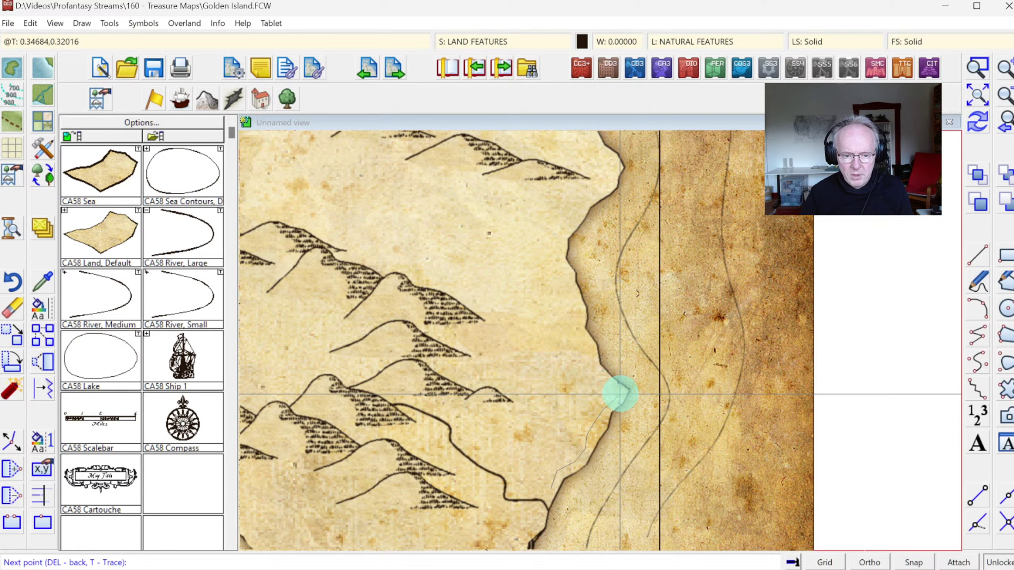
left_click(622, 394)
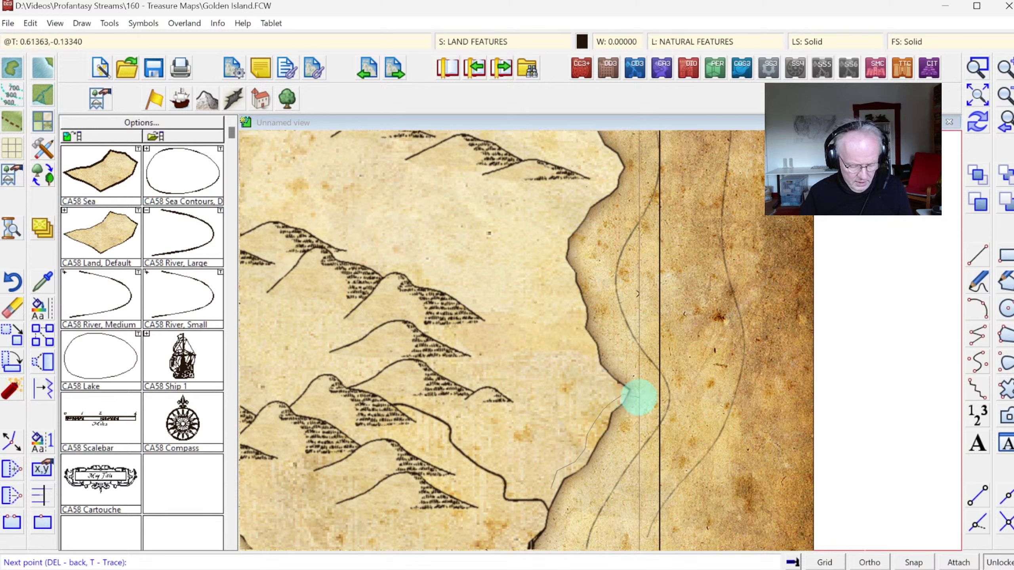
Trace the coastline from the headland back down to the river mouth as the outer edge and finish the cliff polygon.
key("t")
left_click(619, 406)
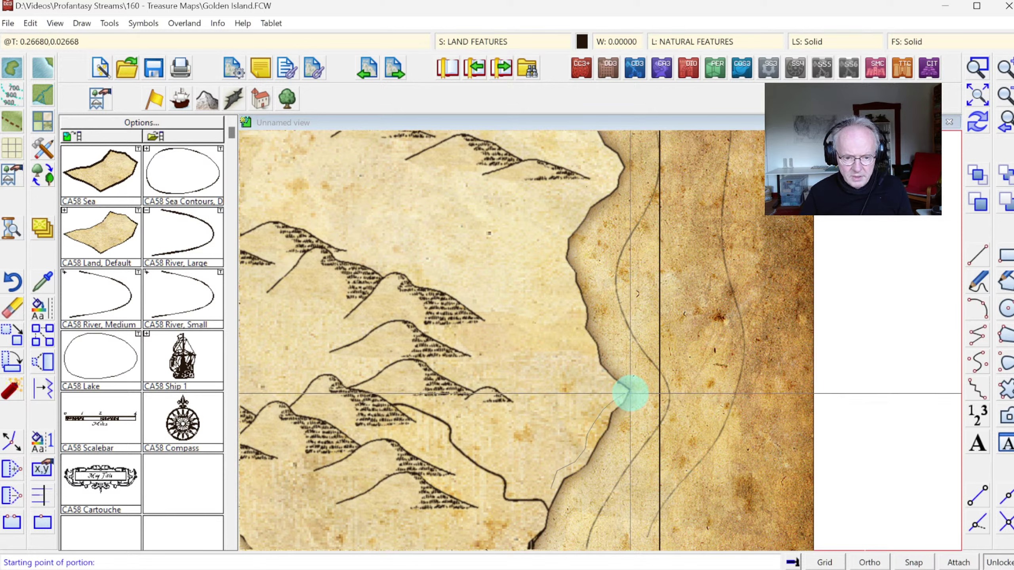
left_click(630, 394)
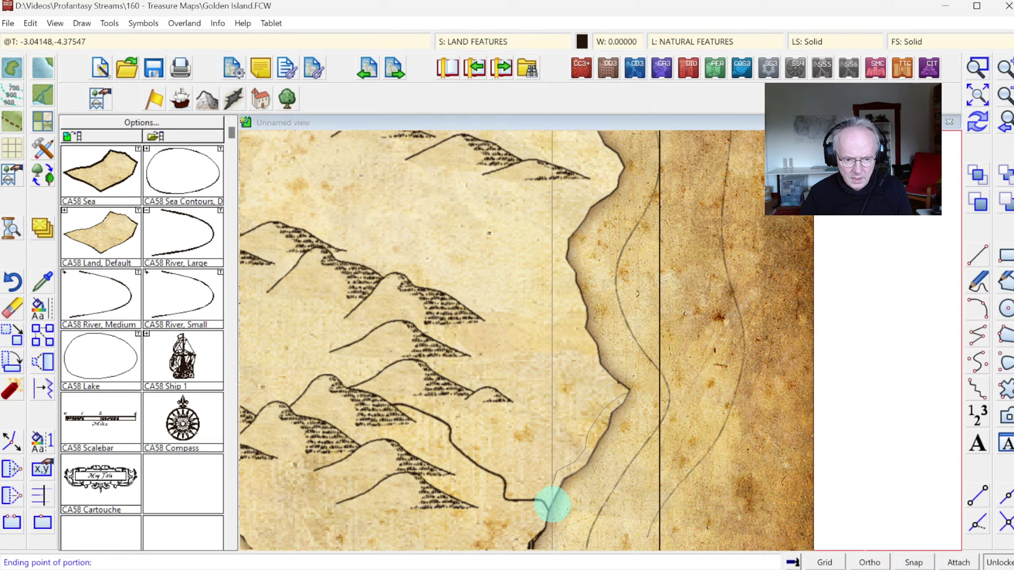
left_click(550, 495)
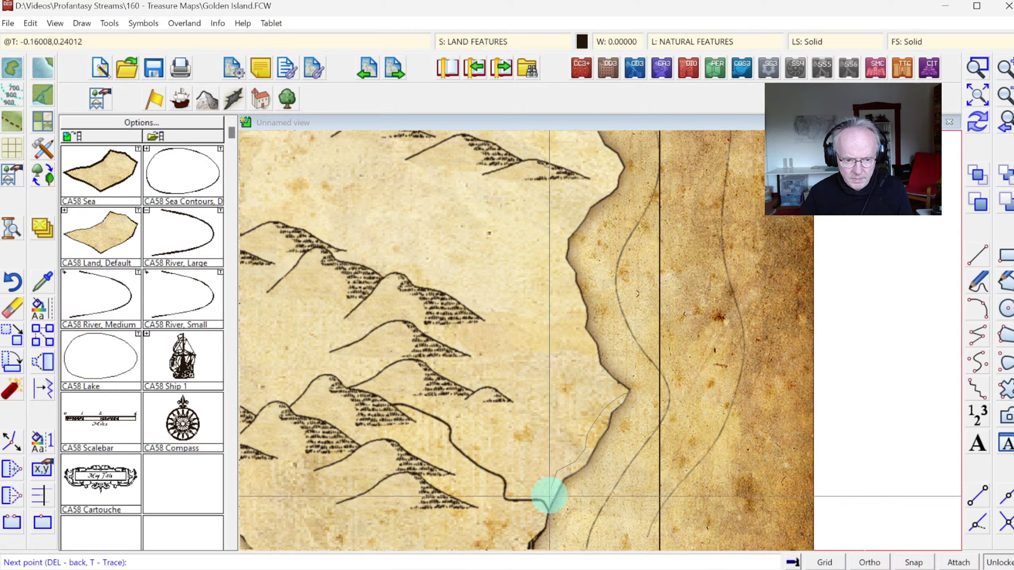
right_click(550, 495)
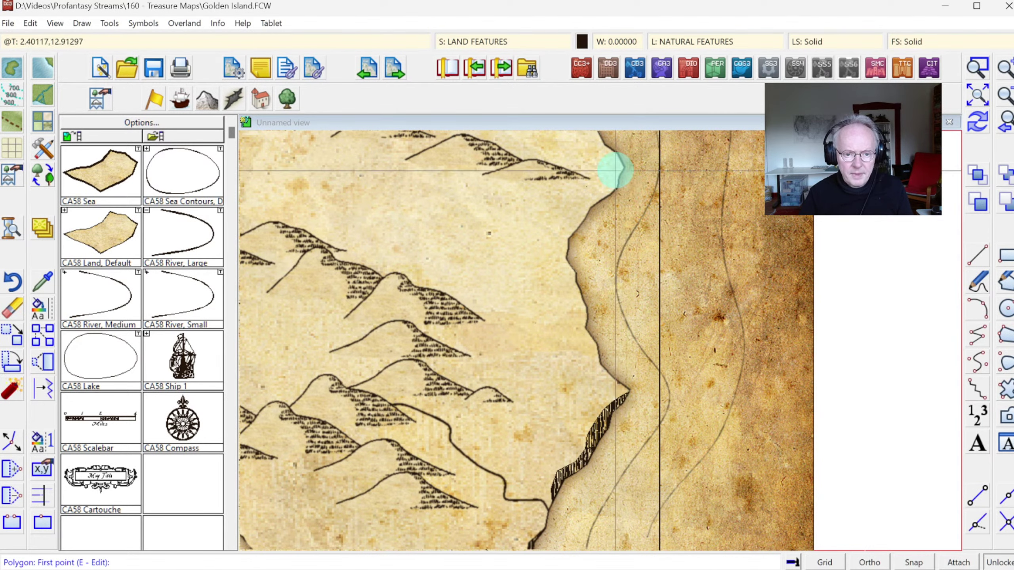
Draw a new cliff's inner edge on the northeastern coast, from the rounded headland southwest down to the coastal indentation.
left_click(619, 166)
left_click(603, 183)
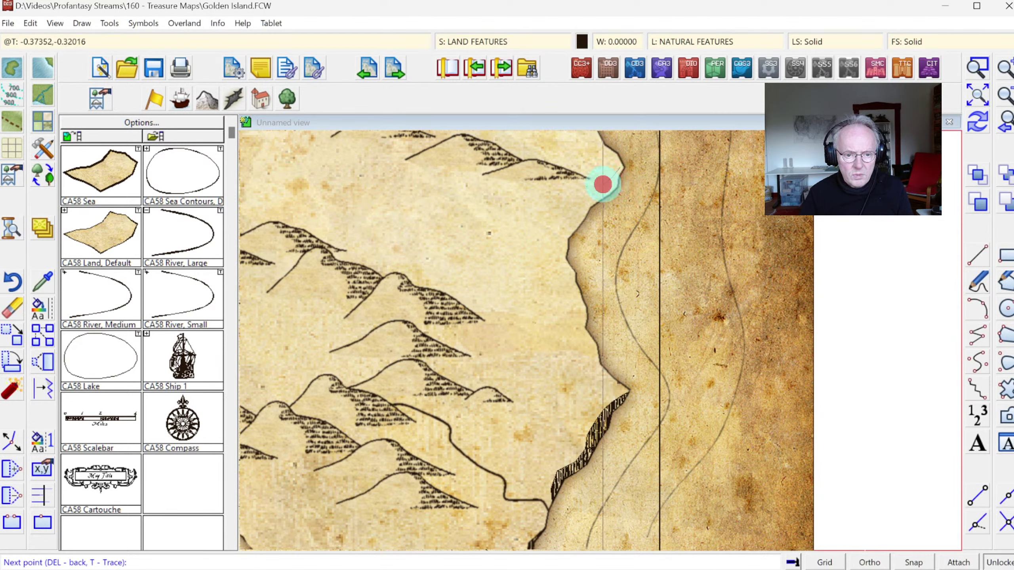
left_click(593, 195)
left_click(584, 210)
left_click(566, 233)
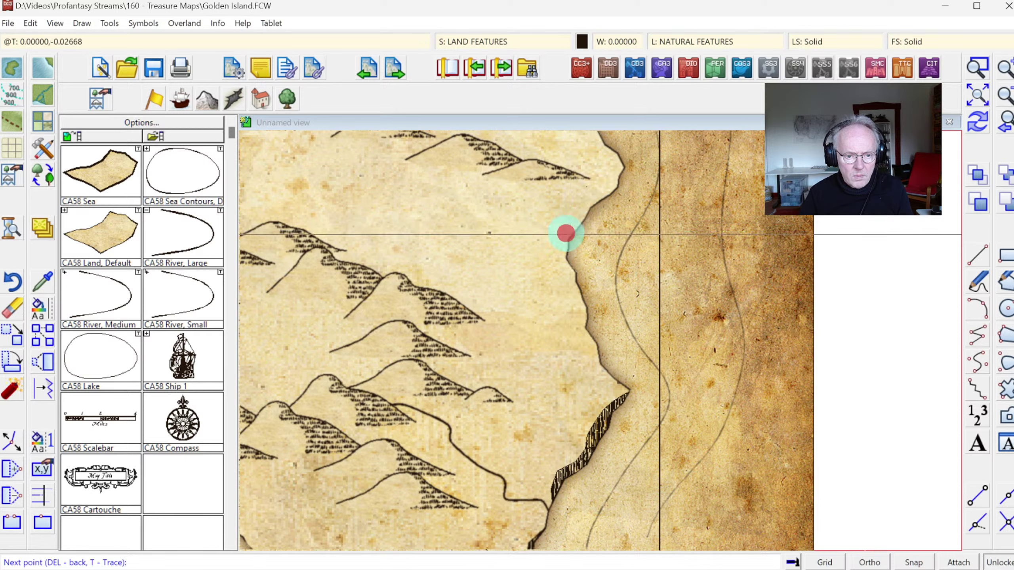
left_click(563, 254)
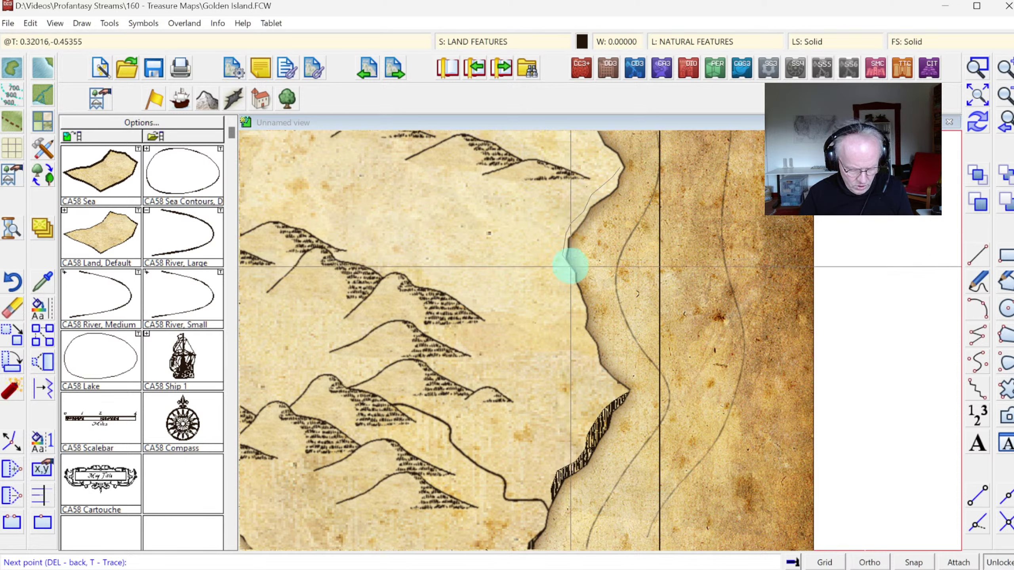
Trace the coastline from the indentation back up to the headland as the outer edge and finish the cliff polygon.
key("t")
left_click(576, 231)
left_click(564, 258)
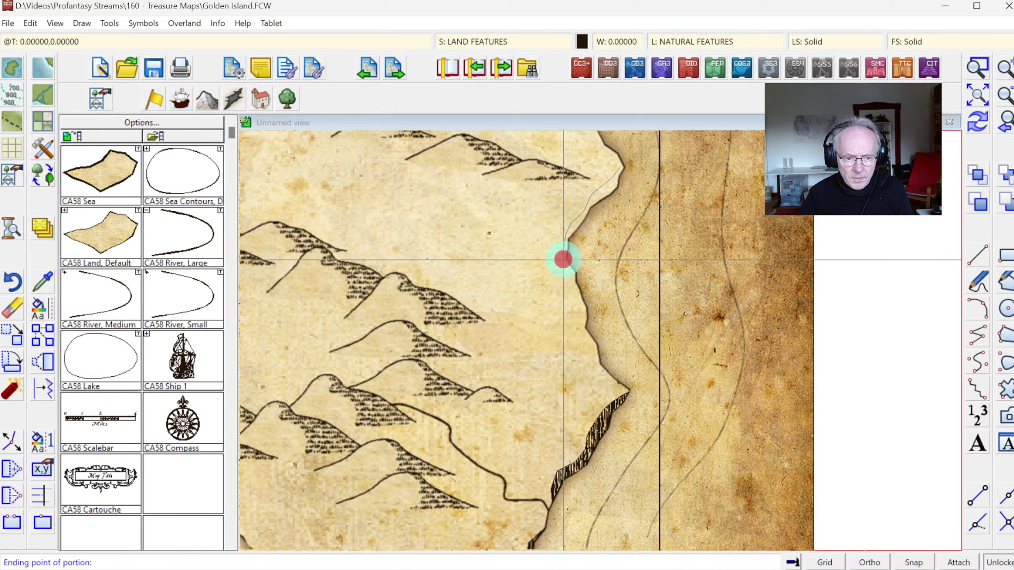
left_click(622, 172)
right_click(622, 169)
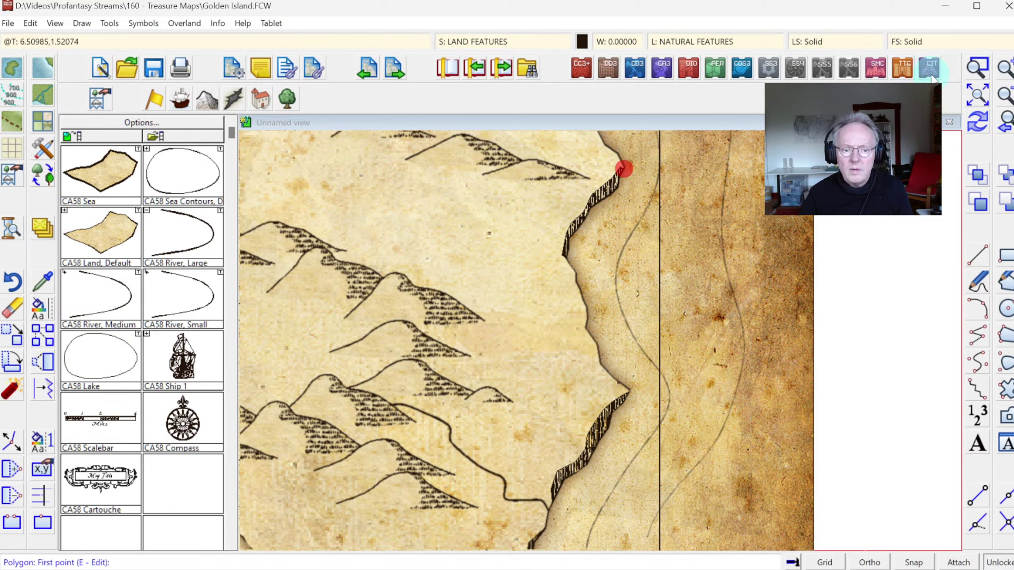
Start a cliff in the northern bay, drawing its inner edge along the western shore from the small point around the bay's end.
left_click(1004, 118)
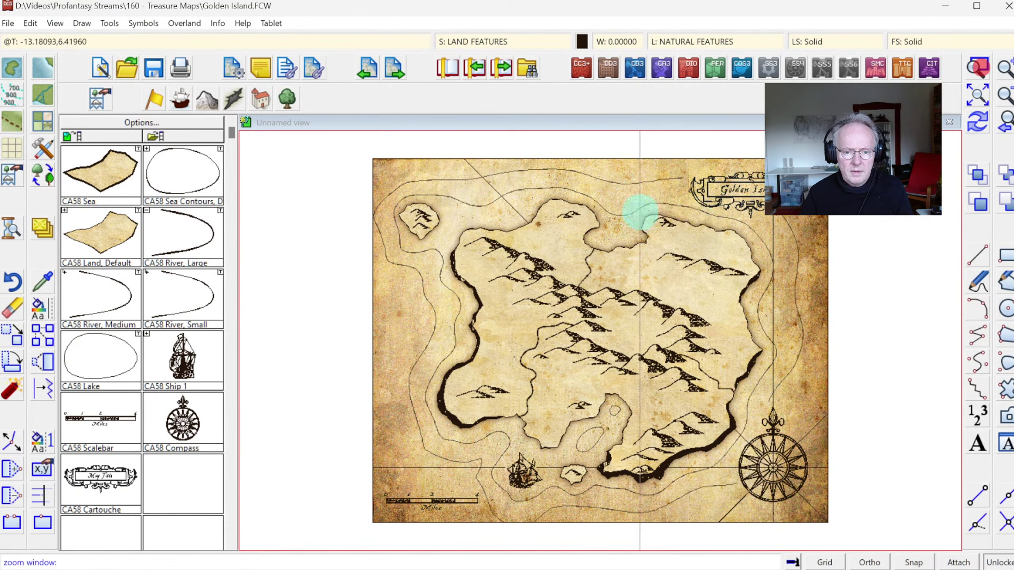
left_click(462, 187)
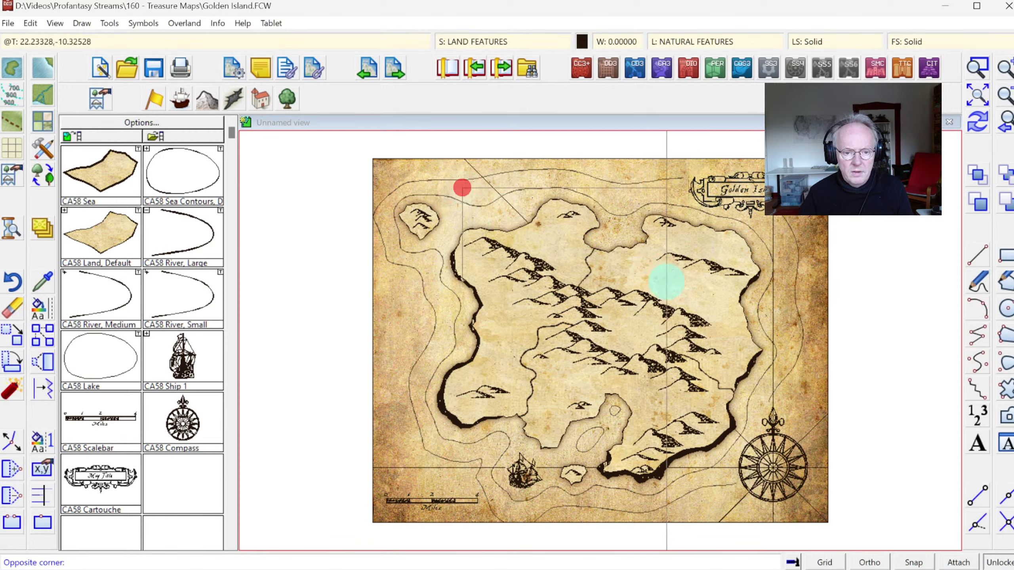
left_click(690, 274)
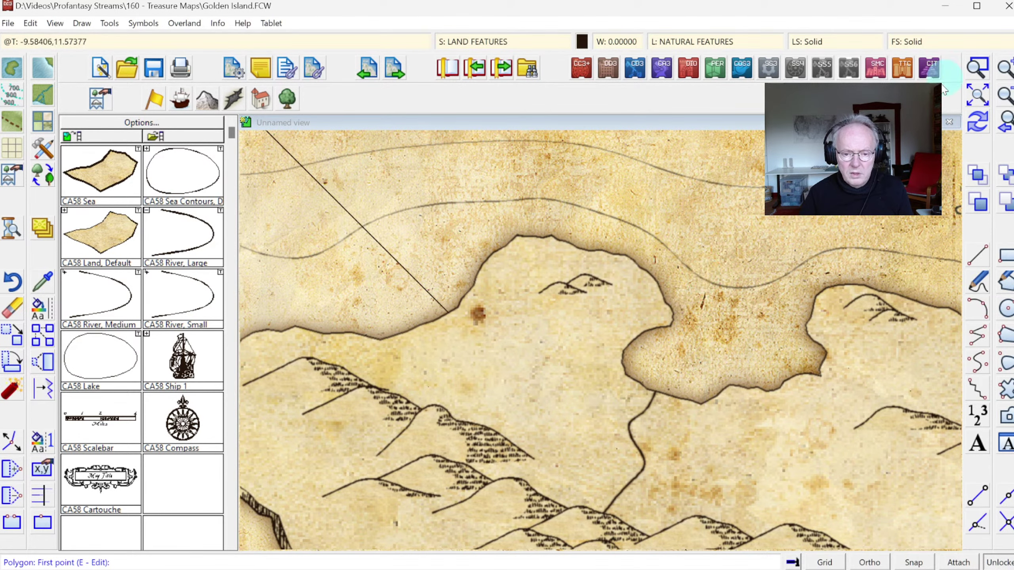
left_click(585, 268)
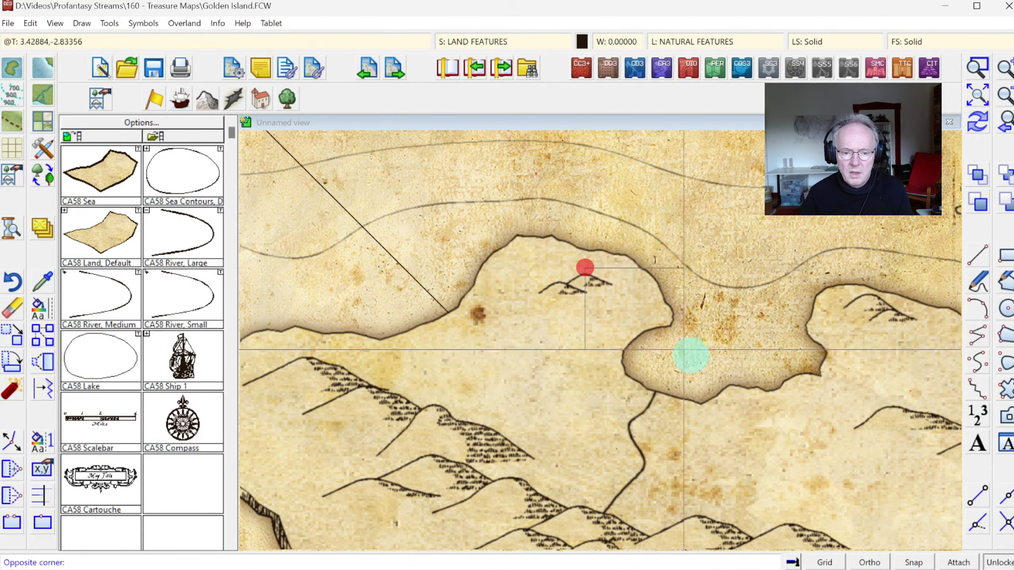
left_click(864, 468)
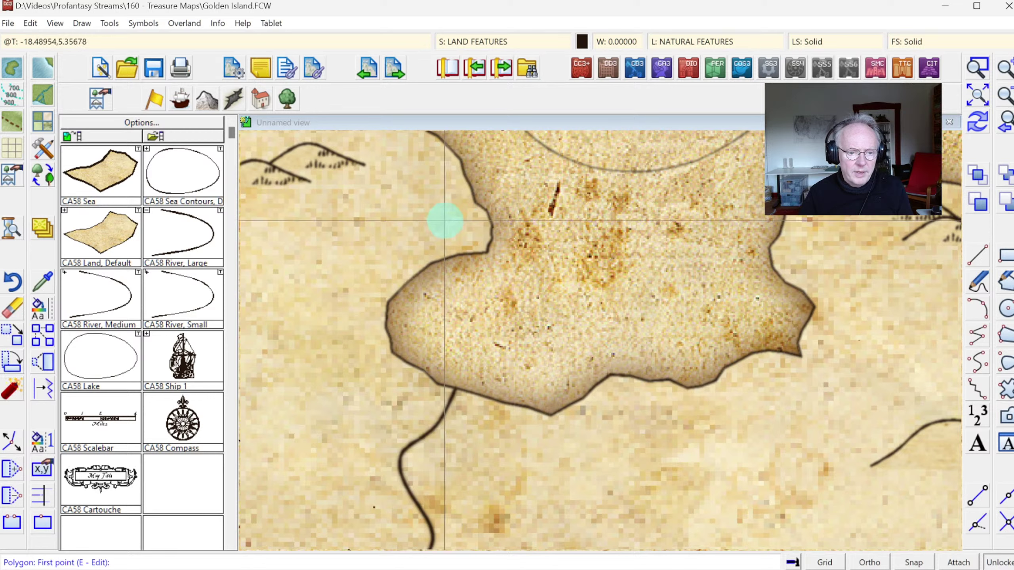
left_click(484, 230)
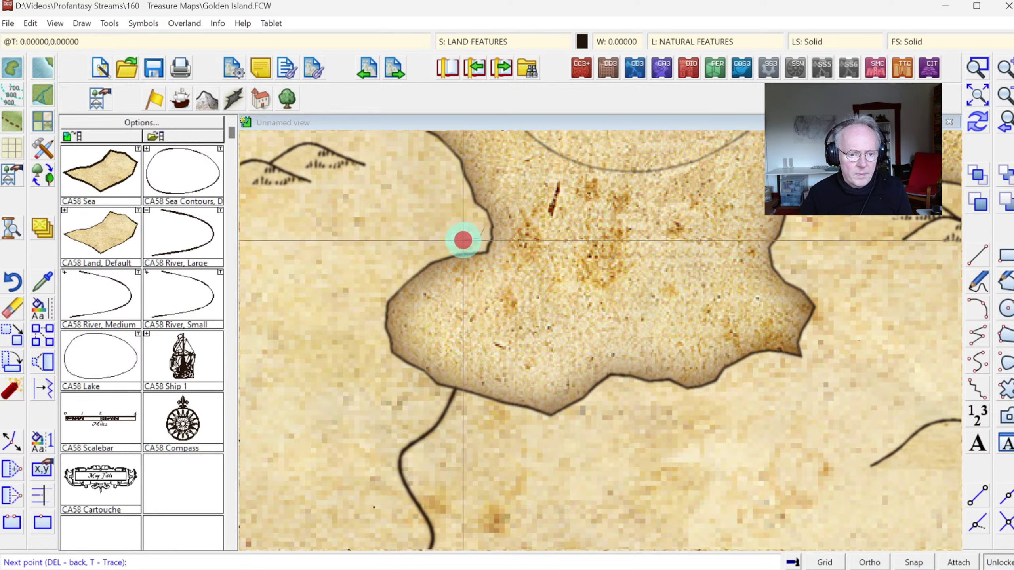
left_click(432, 248)
left_click(407, 267)
left_click(389, 276)
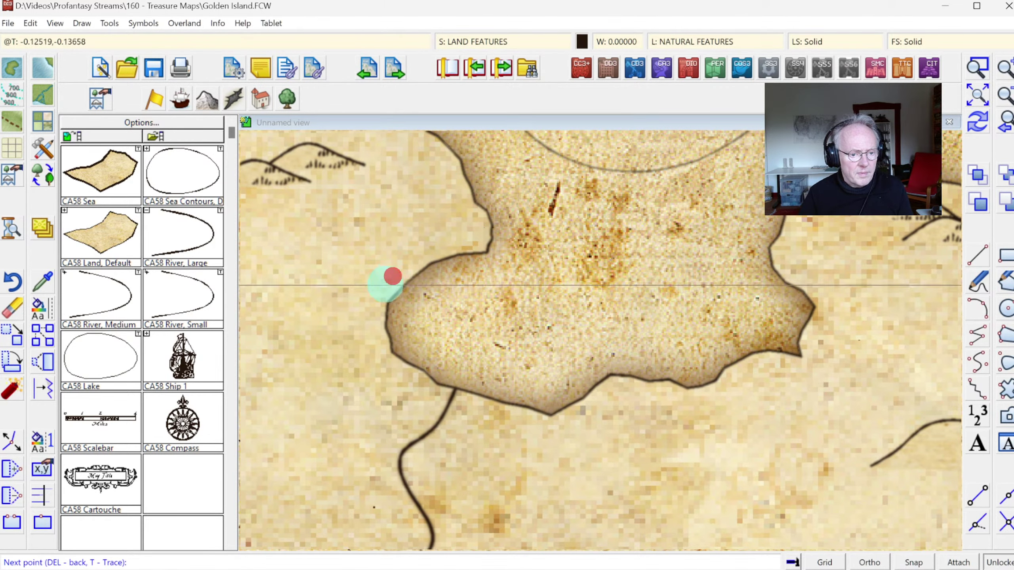
left_click(375, 296)
left_click(374, 307)
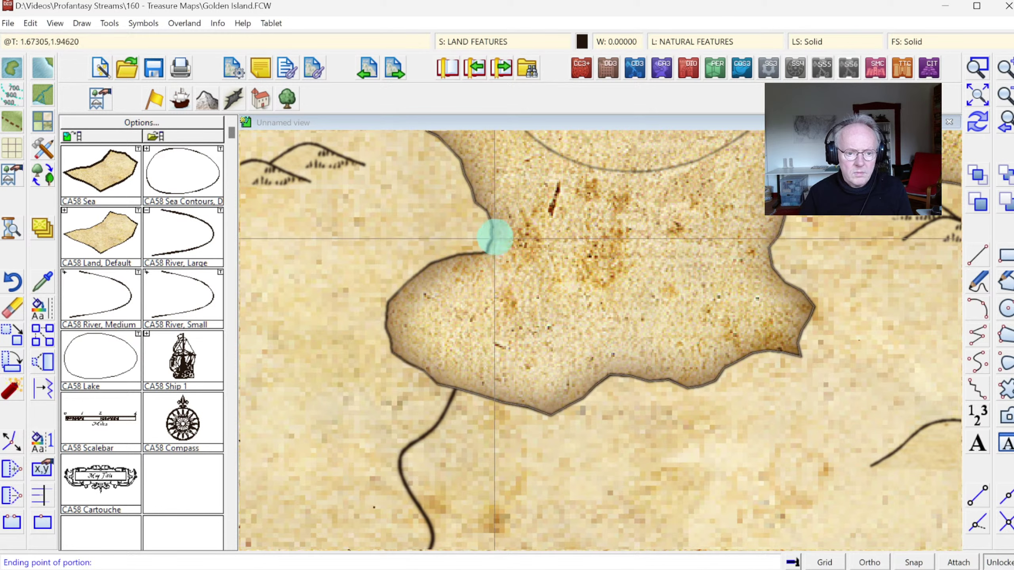
Try to trace the western bay shore as the cliff's outer edge, finish the polygon, and undo it.
left_click(493, 224)
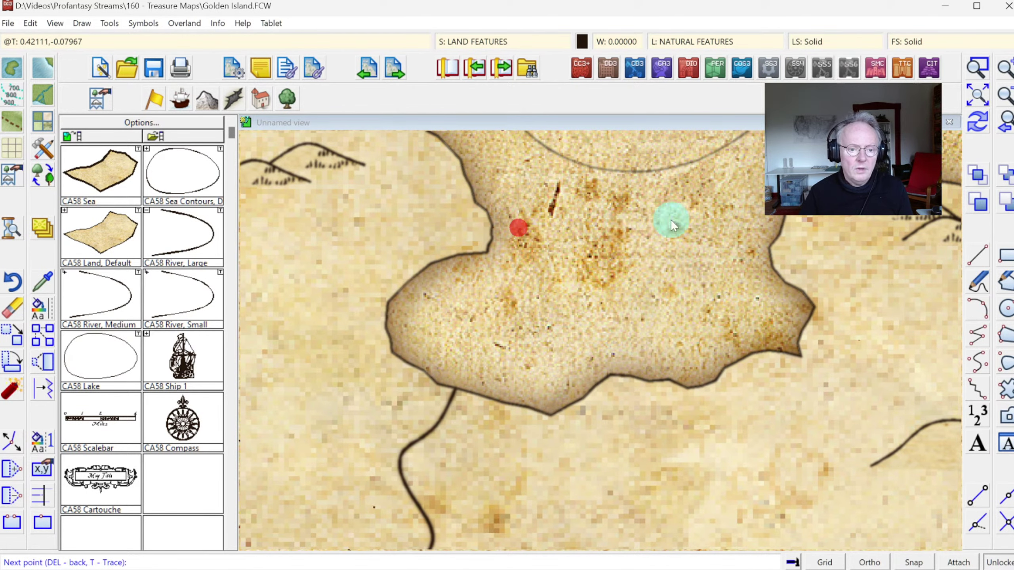
right_click(437, 262)
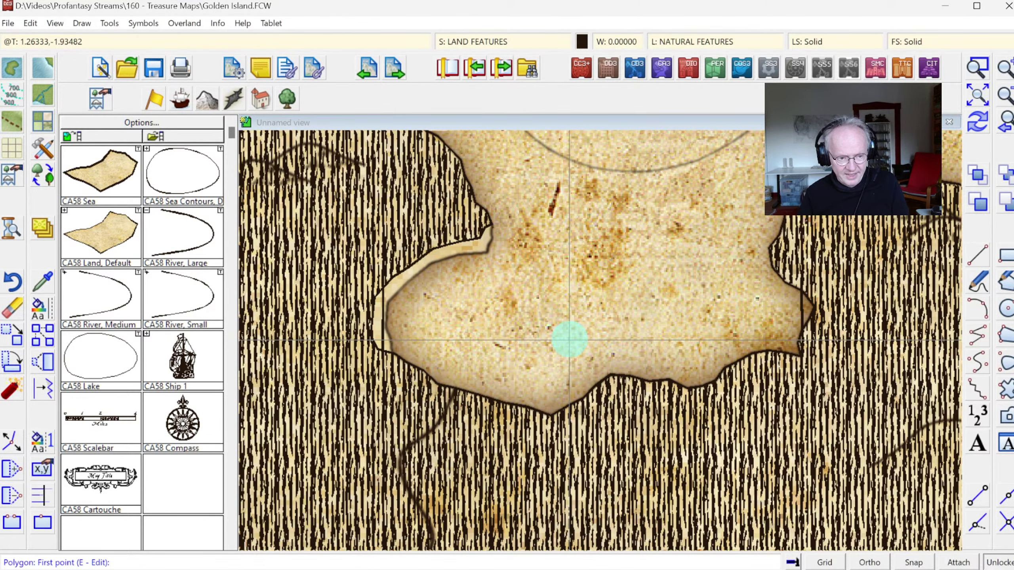
key("ctrl+z")
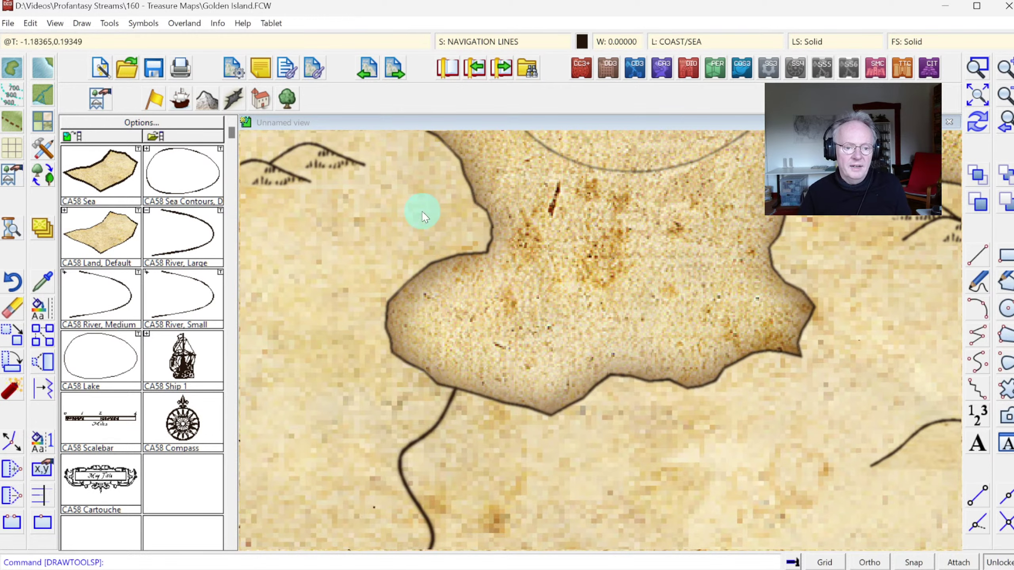
With the Terrain Default, Cliffs tool, redraw the cliff's inner edge along the northern bay's western shore.
left_click(687, 366)
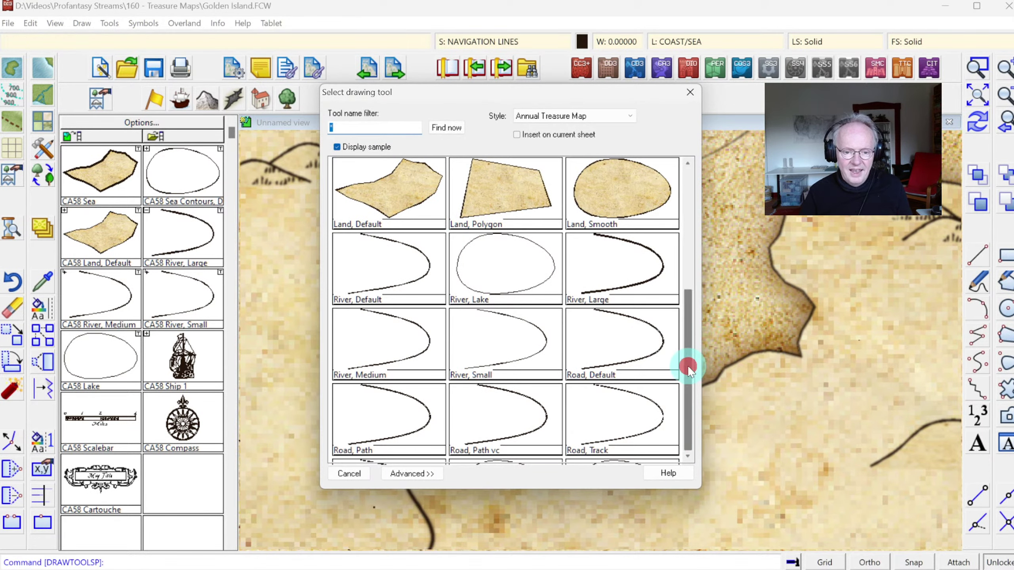
left_click(688, 366)
double_click(499, 343)
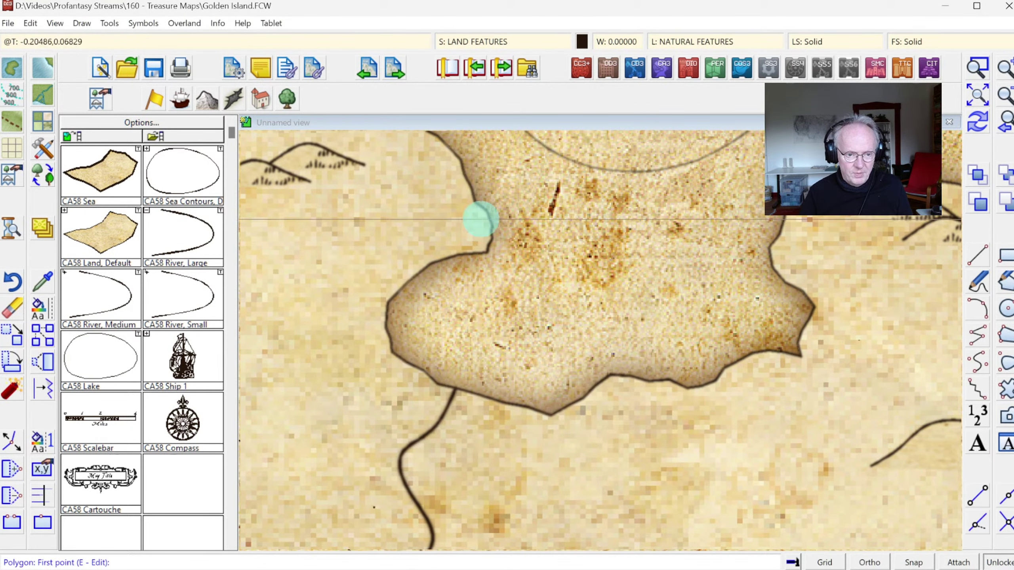
left_click(481, 233)
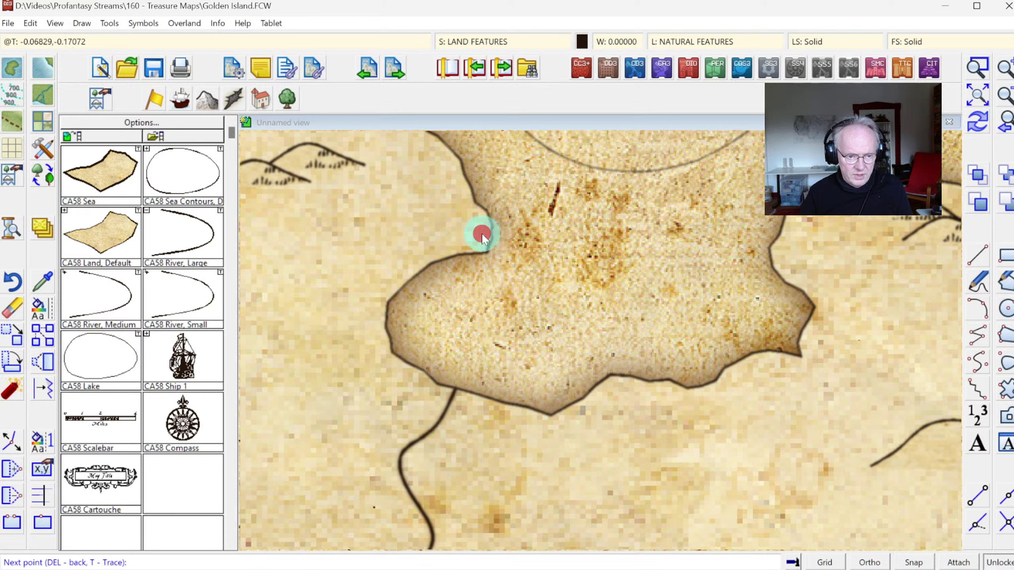
left_click_drag(482, 232, 424, 248)
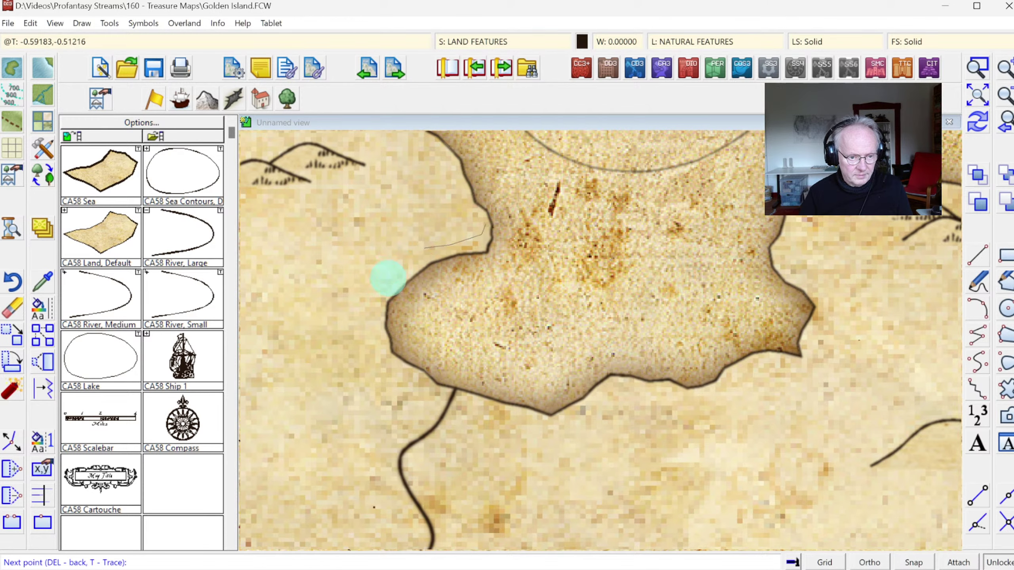
mouse_move(388, 279)
left_mouse_down()
mouse_move(361, 324)
mouse_move(388, 353)
left_mouse_up()
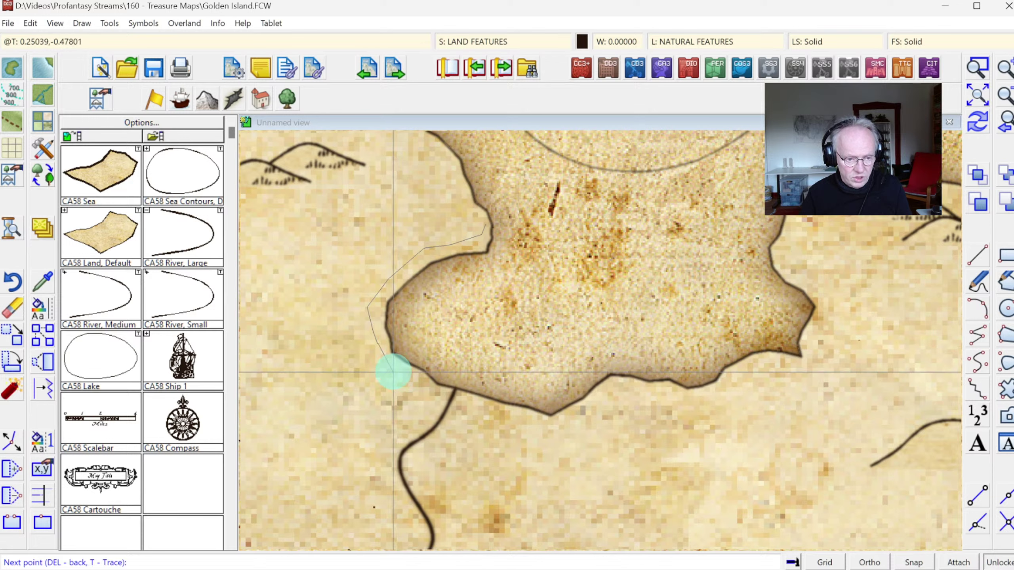
Trace the bay's western coastline back up to the small point as the outer edge and finish the cliff polygon.
key("t")
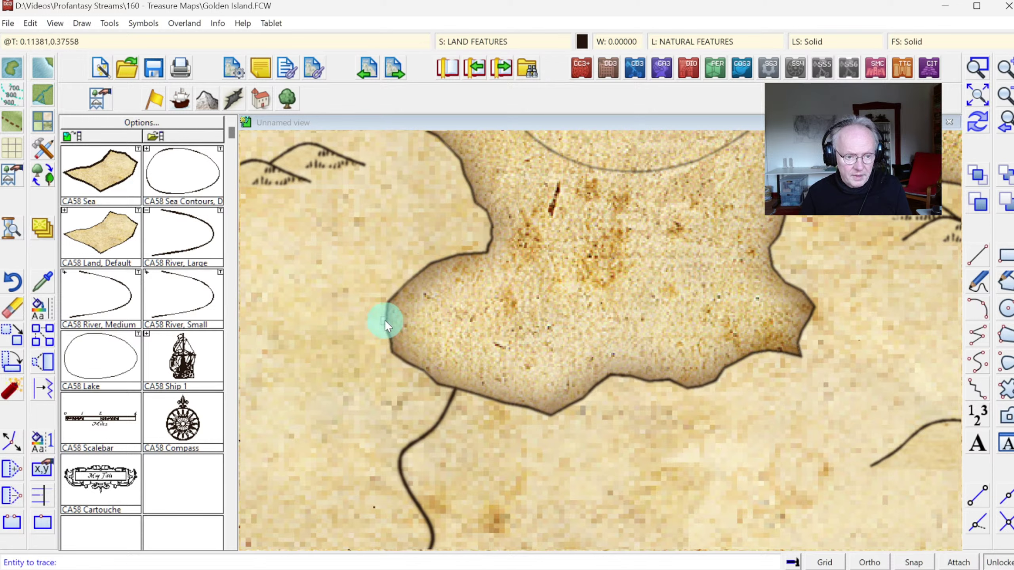
left_click(385, 322)
left_click(394, 354)
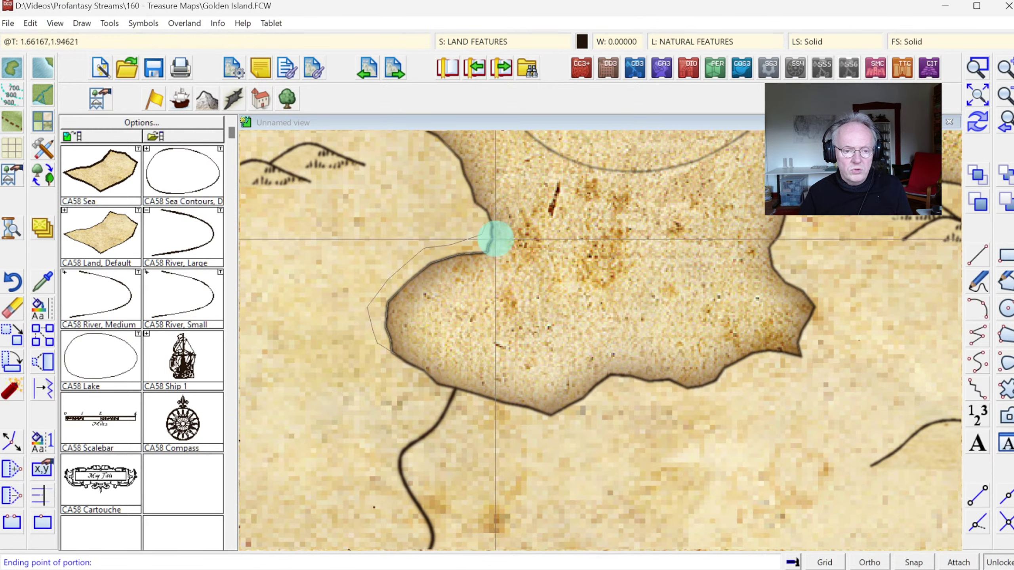
left_click(490, 212)
right_click(491, 212)
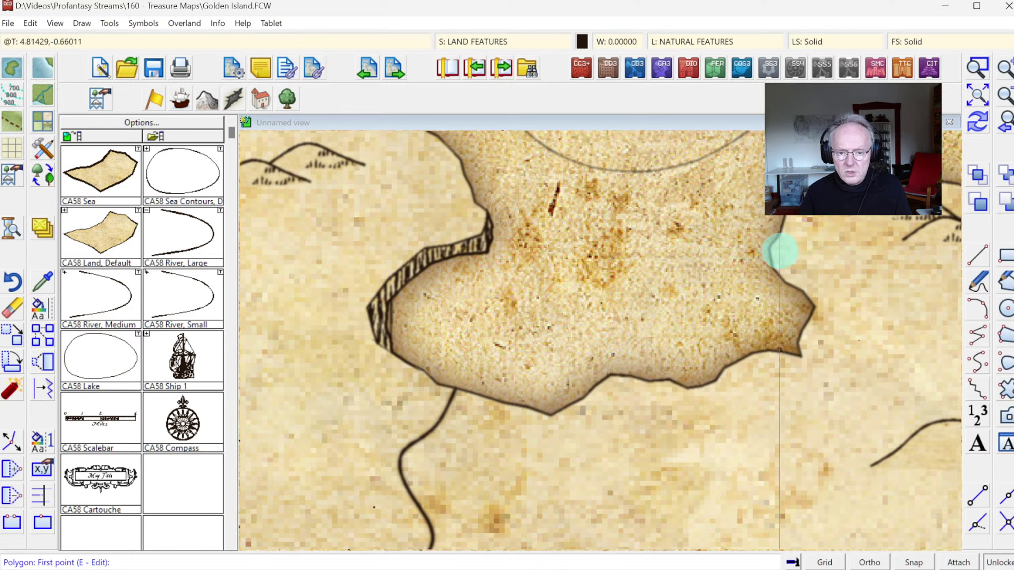
Draw a short cliff on the northern bay's eastern shore, tracing the coastline back as its outer edge, and end the tool.
left_click(777, 249)
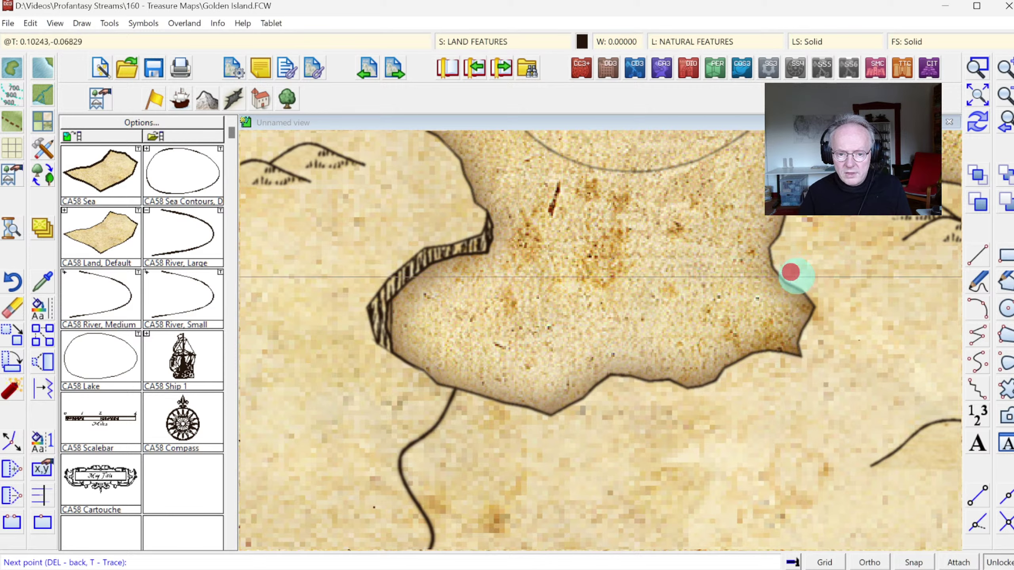
left_click(815, 295)
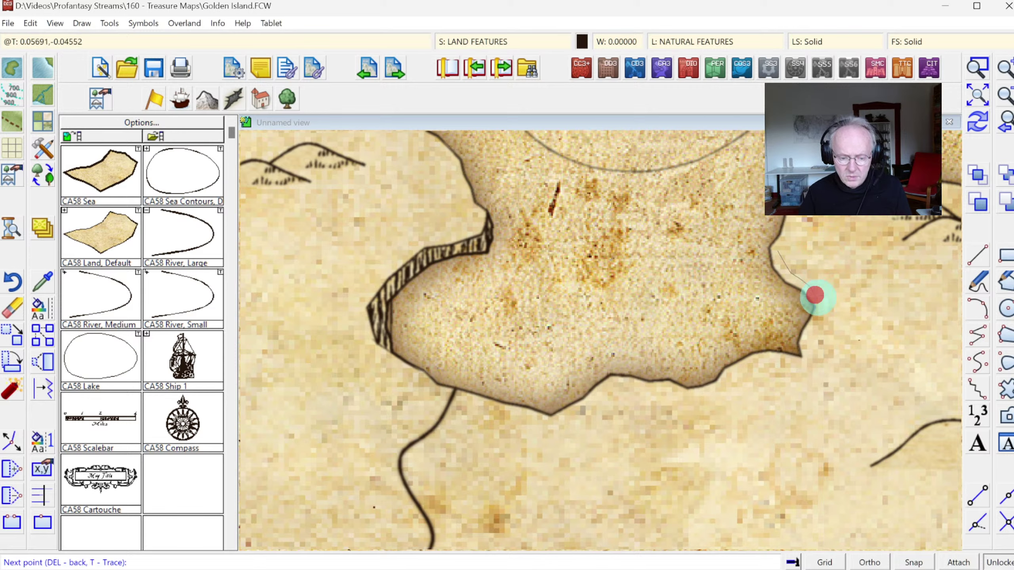
key("t")
left_click(804, 295)
left_click(817, 308)
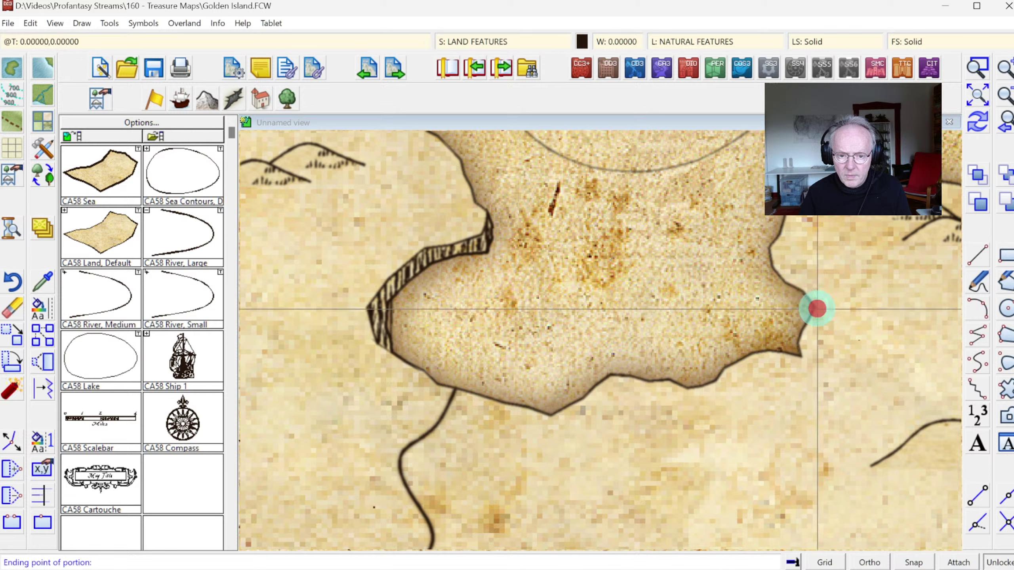
left_click(776, 233)
right_click(835, 240)
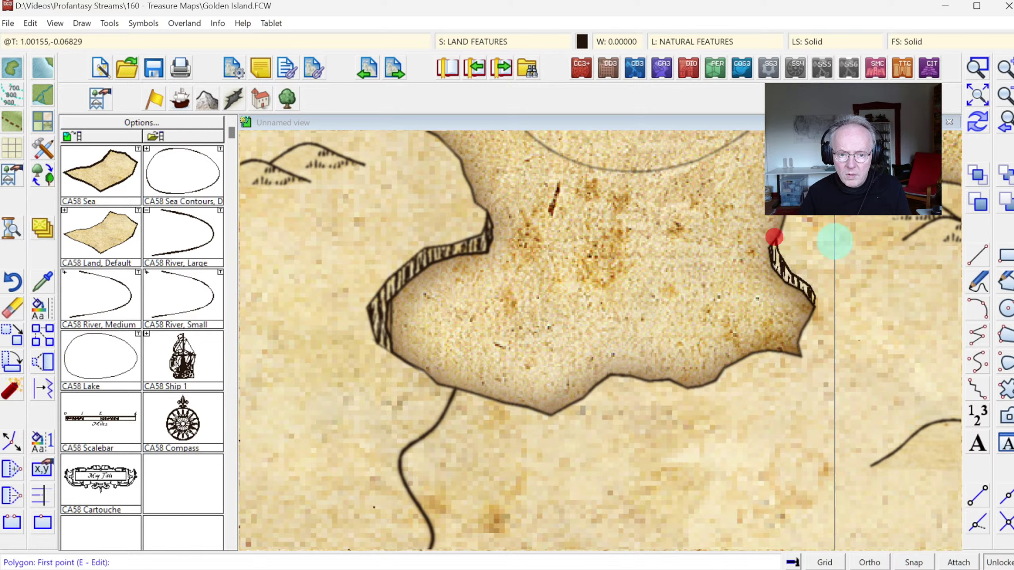
left_click(982, 127)
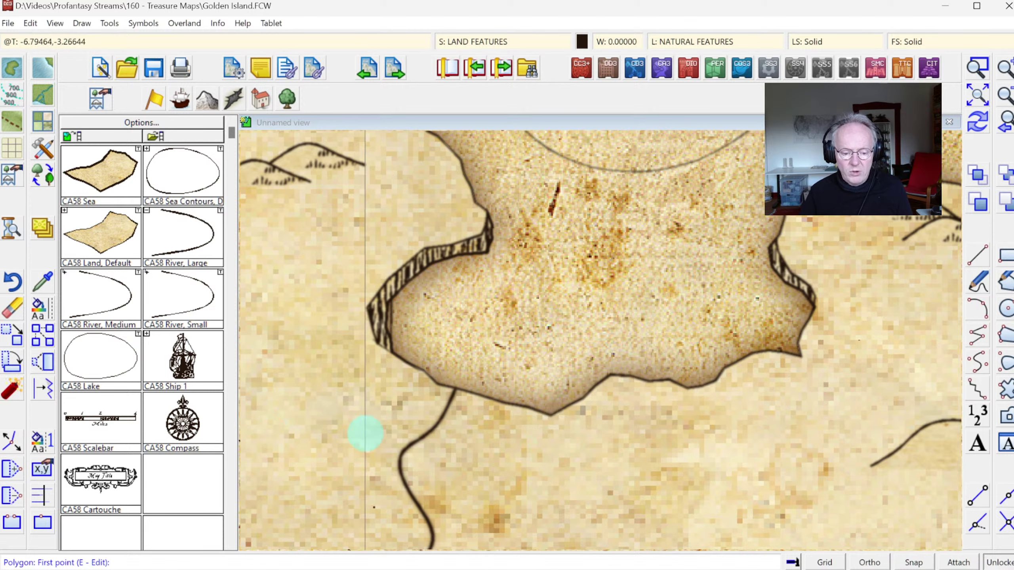
right_click(612, 409)
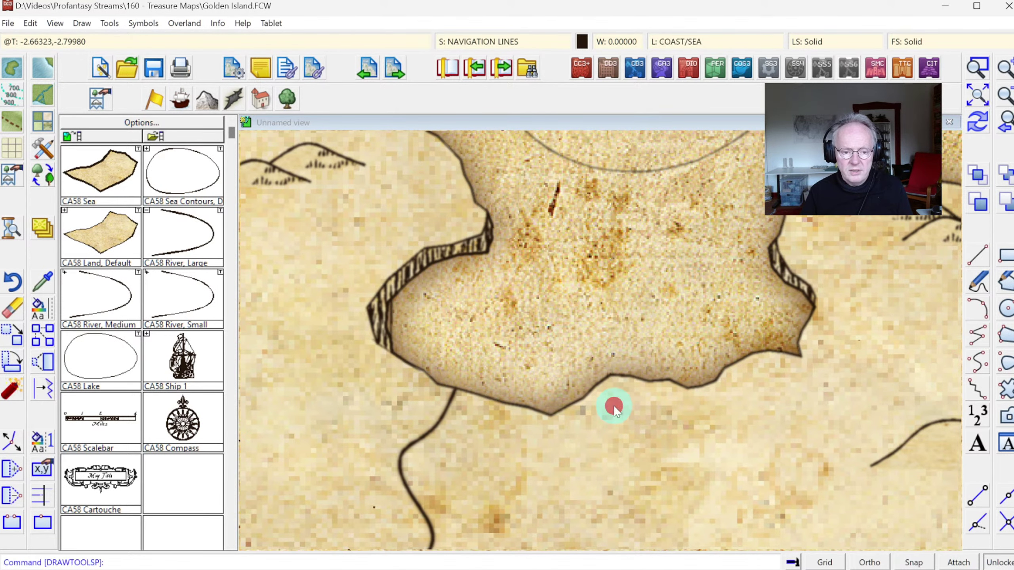
Frame the gappy cliff hatching on the northwestern coast closely and deactivate the drawing's sheet effects.
left_click(1004, 129)
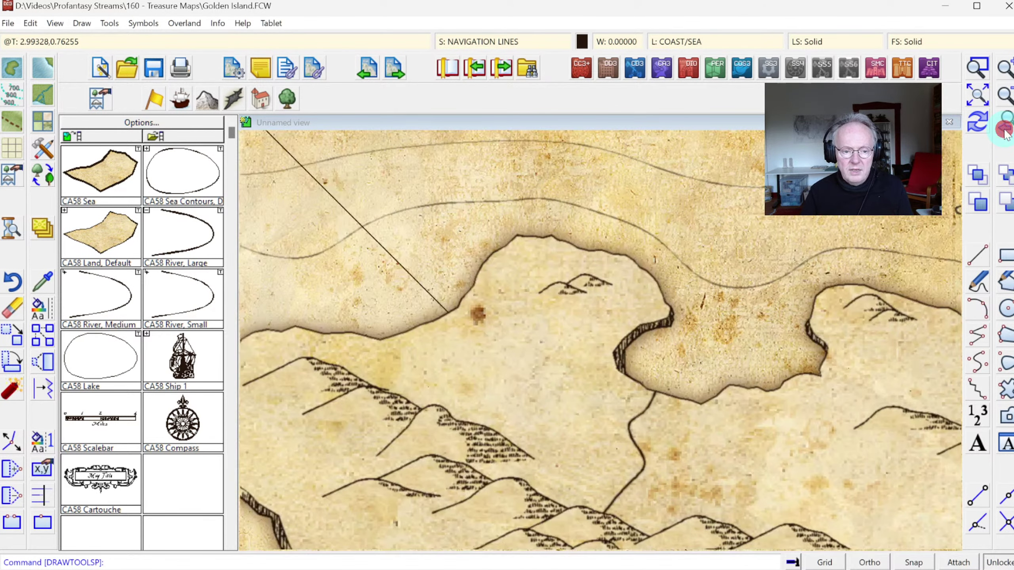
left_click(977, 95)
left_click(977, 68)
left_click(446, 263)
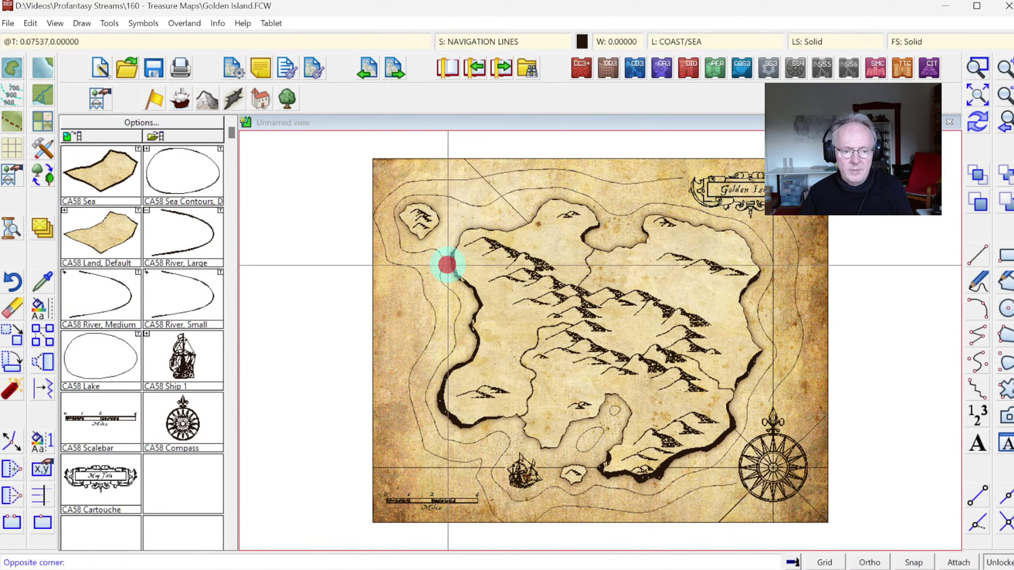
left_click(480, 286)
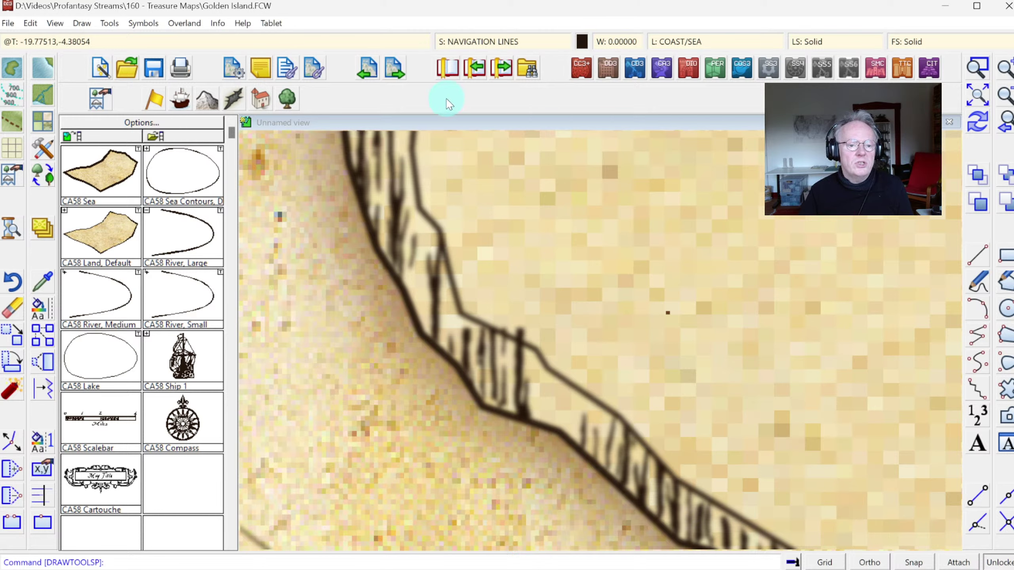
left_click(472, 41)
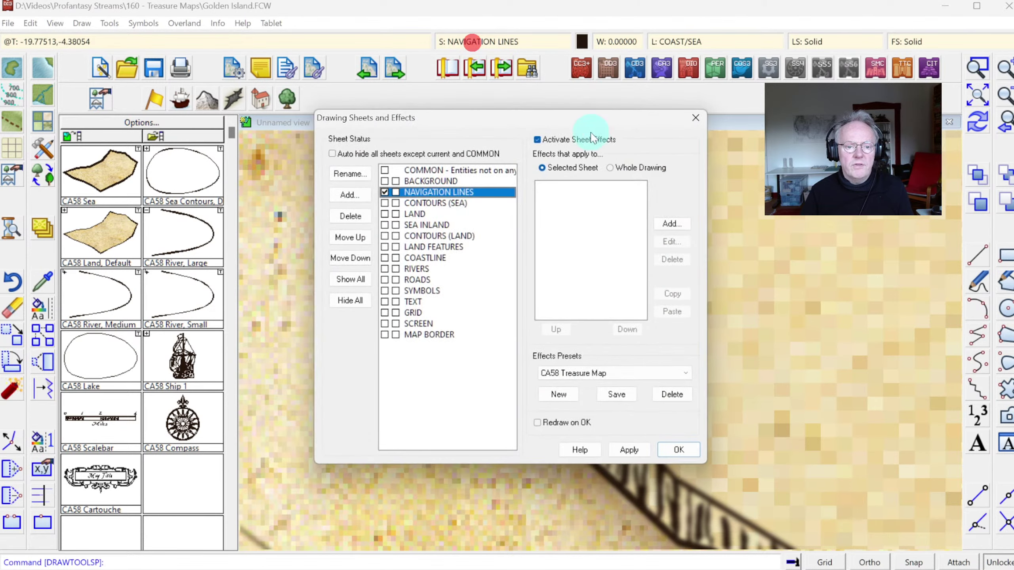
left_click(564, 140)
left_click(678, 450)
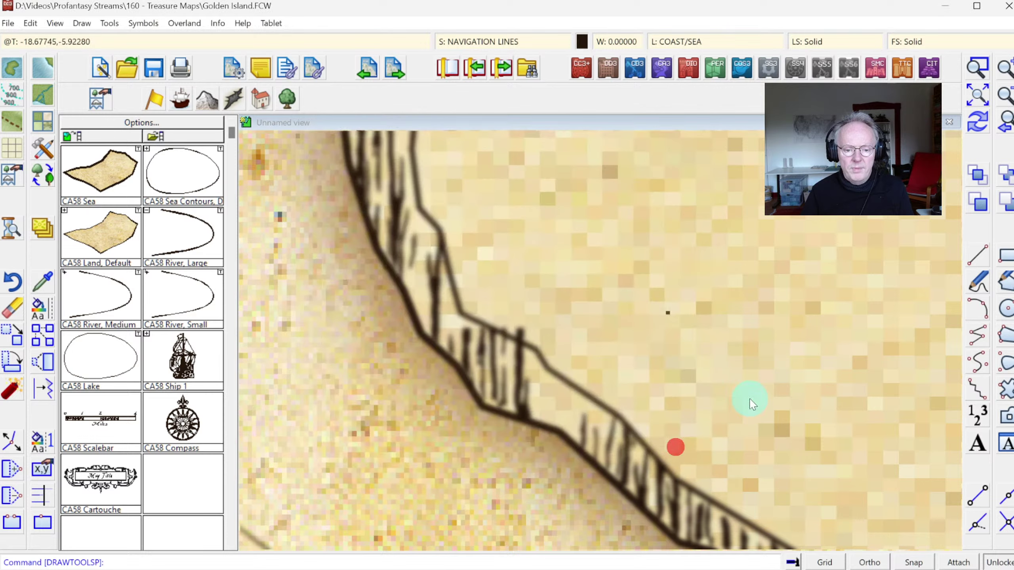
Redraw the map without effects and examine the individual hatch strokes of the northwestern cliff up close.
left_click(982, 129)
left_click(984, 67)
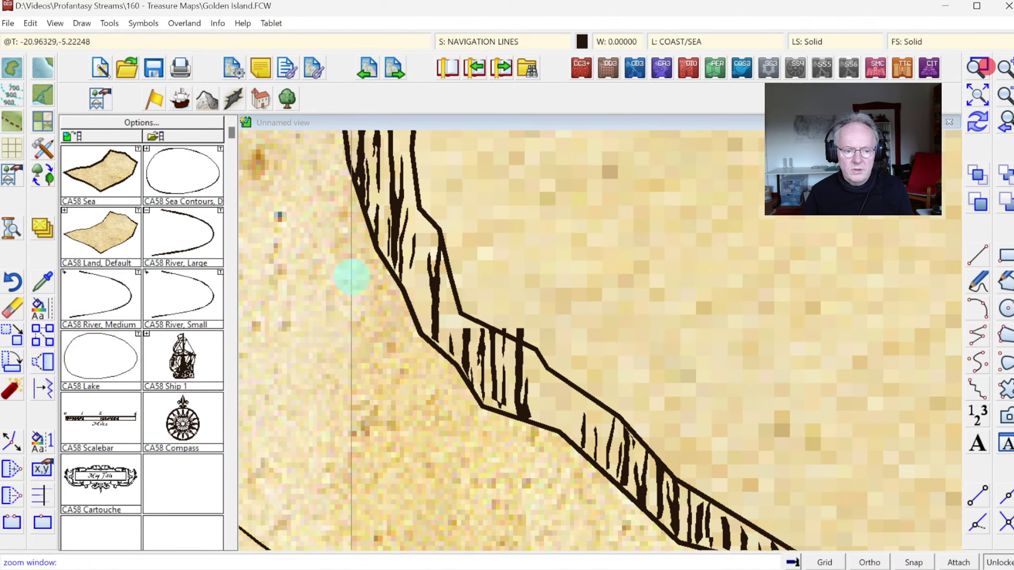
left_click(351, 182)
left_click(445, 284)
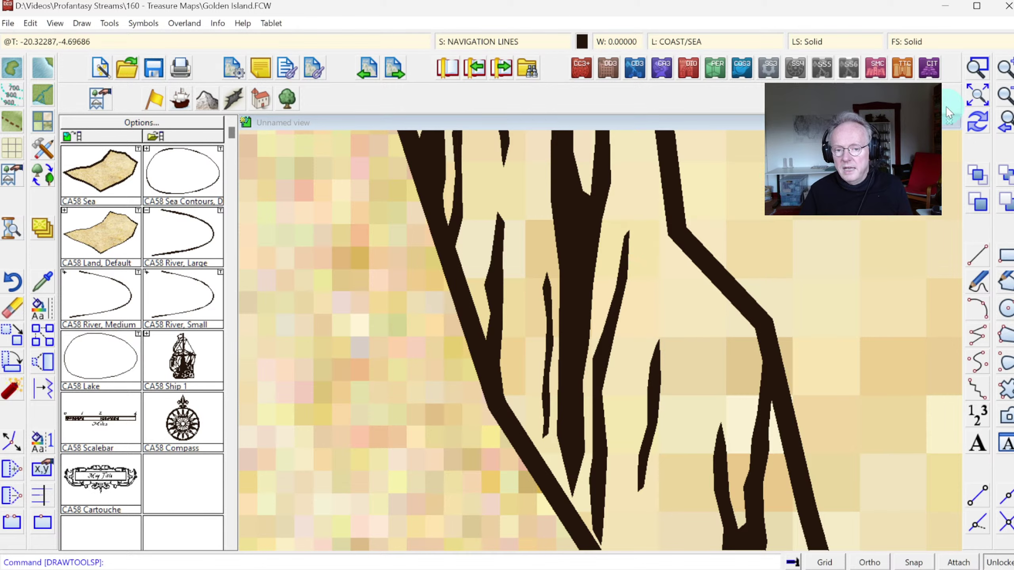
left_click(1010, 127)
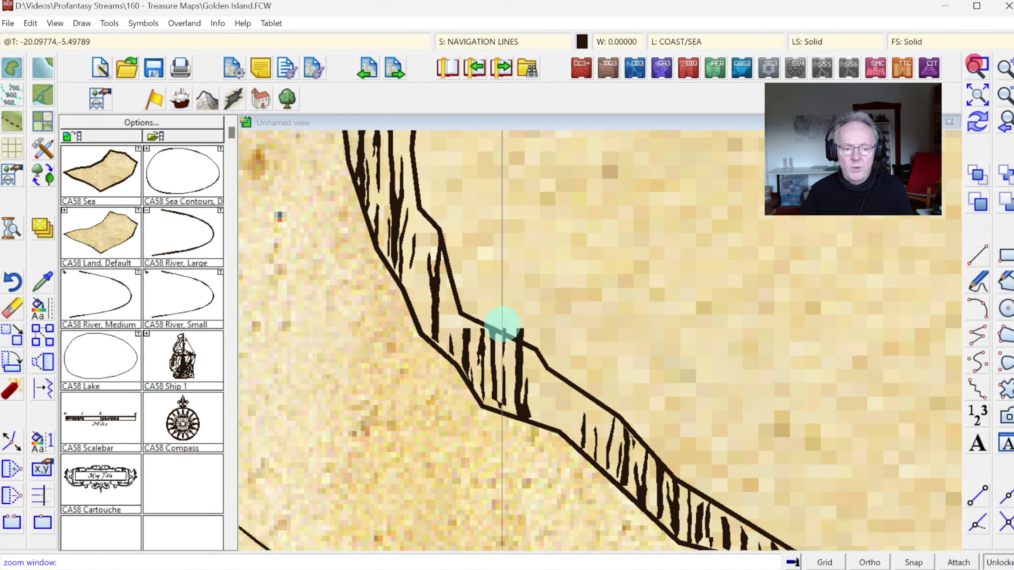
Try to trim the thick hatch stroke that sticks out past the cliff's inner edge back to that edge line.
left_click(545, 363)
scroll(546, 362, "up", 5)
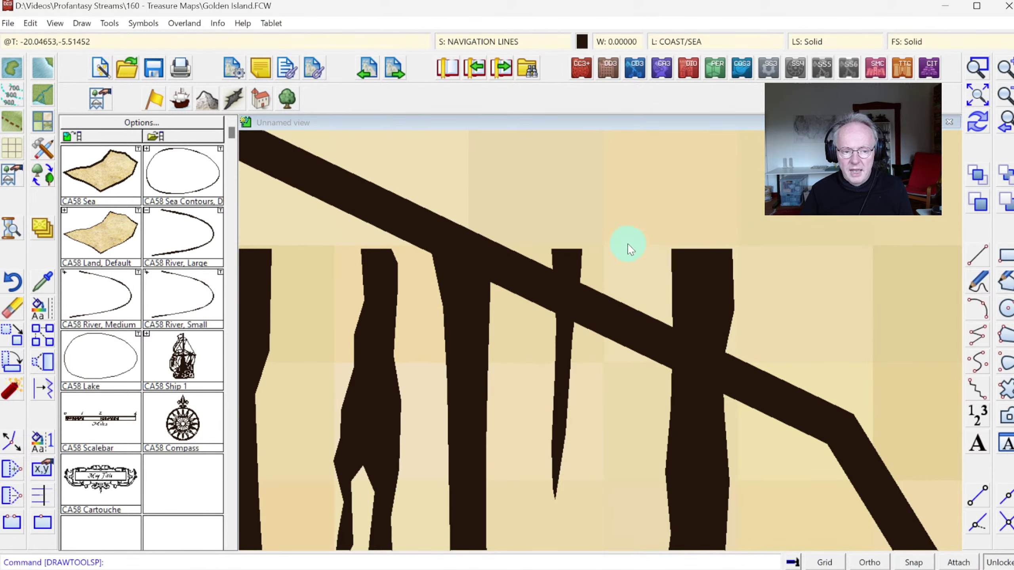
left_click(42, 495)
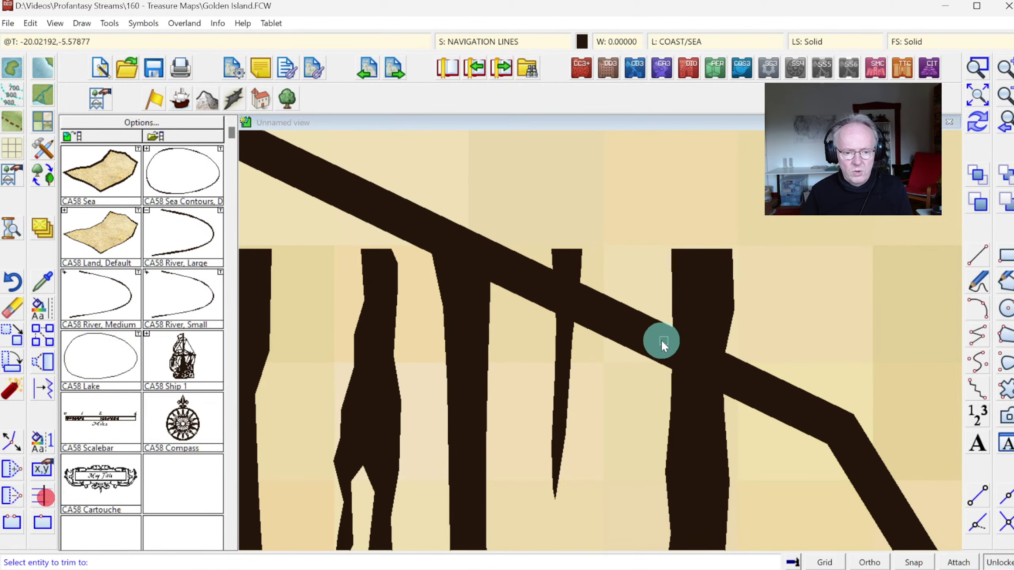
left_click(624, 328)
left_click(668, 406)
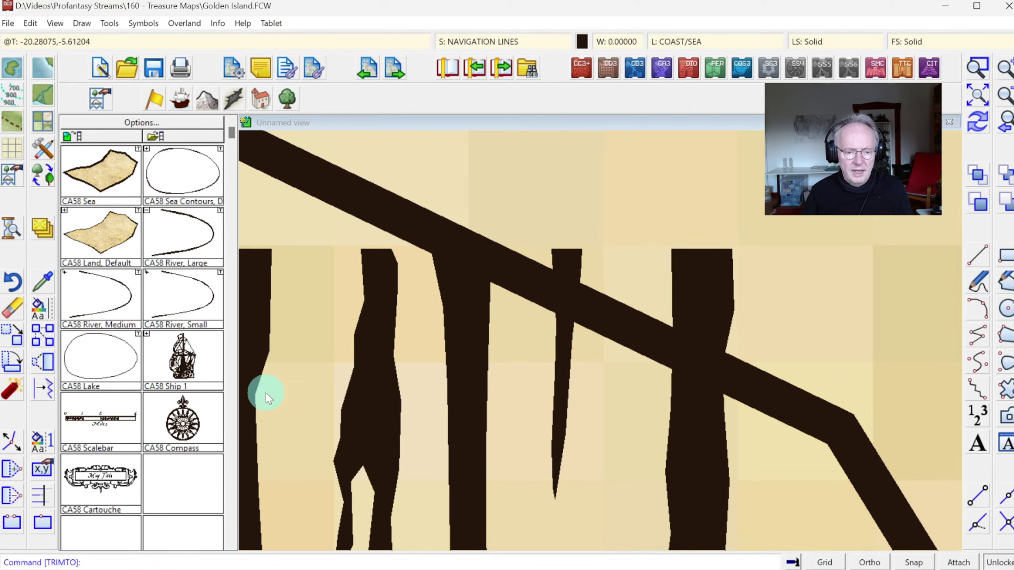
With dynamic node editing, pull the upper corners of the two hatch strokes protruding past the cliff's inner edge down into the edge line.
left_click(9, 441)
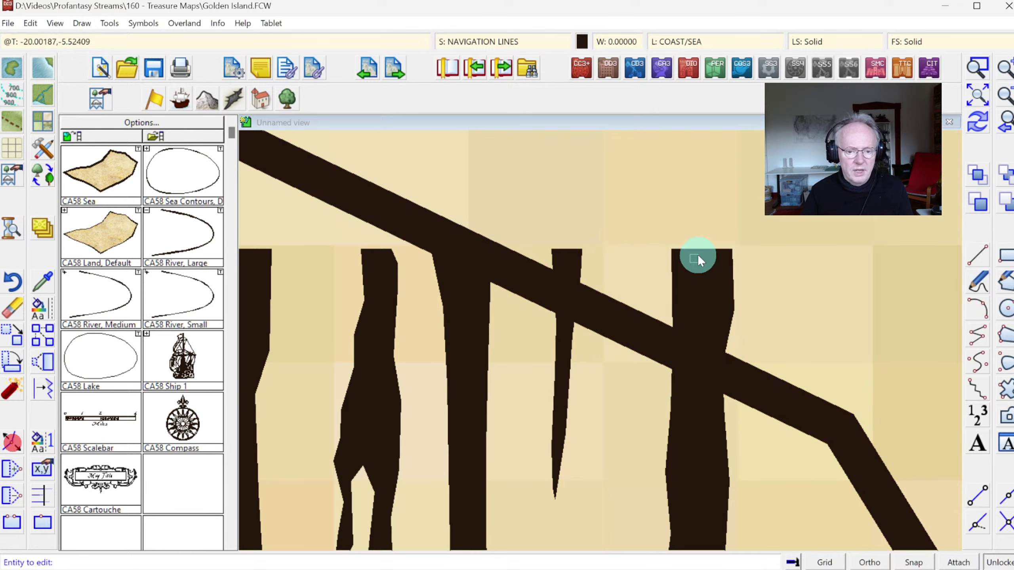
left_click(669, 260)
left_click(661, 322)
right_click(539, 272)
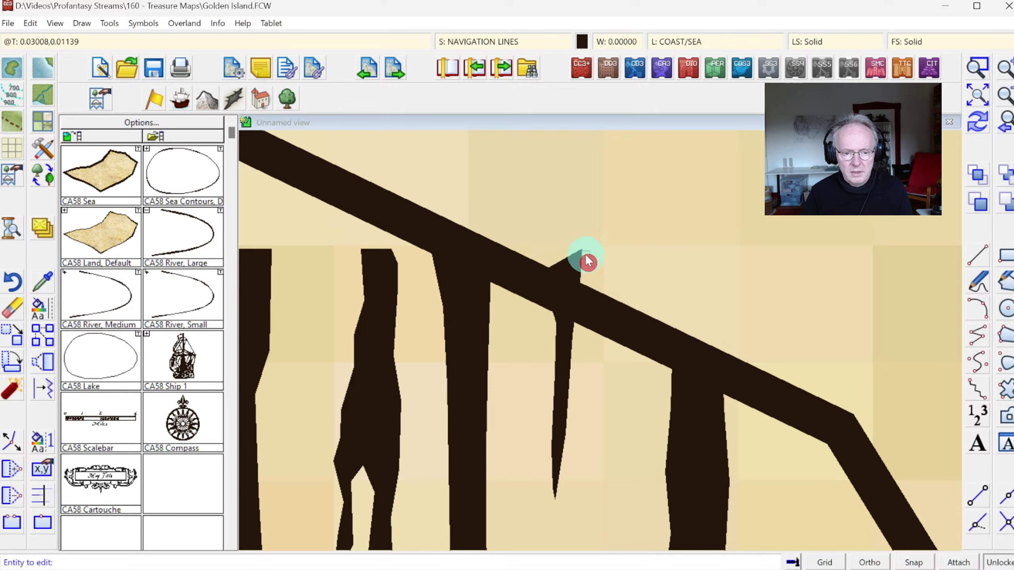
left_click(581, 252)
left_click(584, 273)
right_click(584, 271)
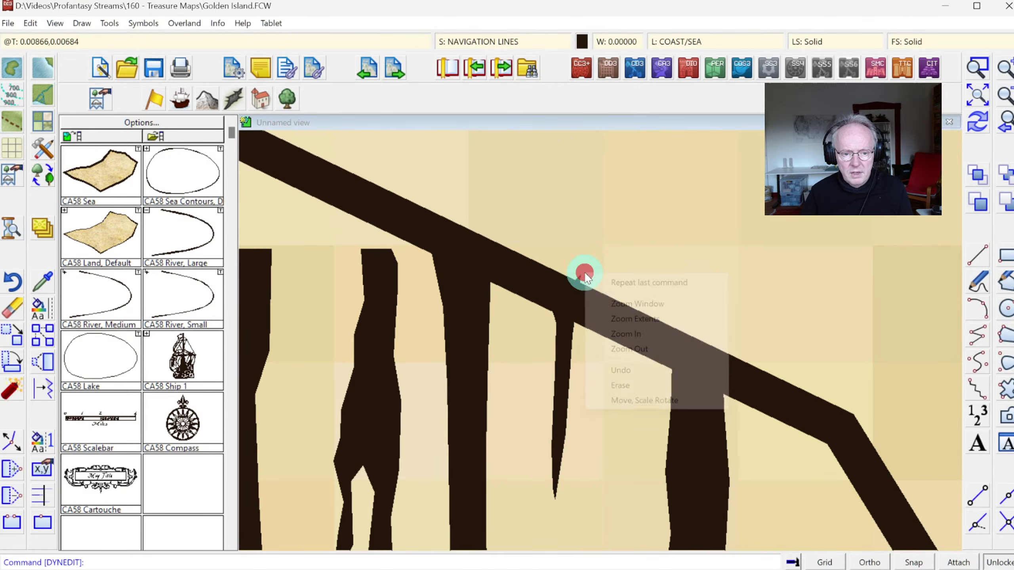
left_click(580, 274)
left_click(592, 291)
right_click(590, 292)
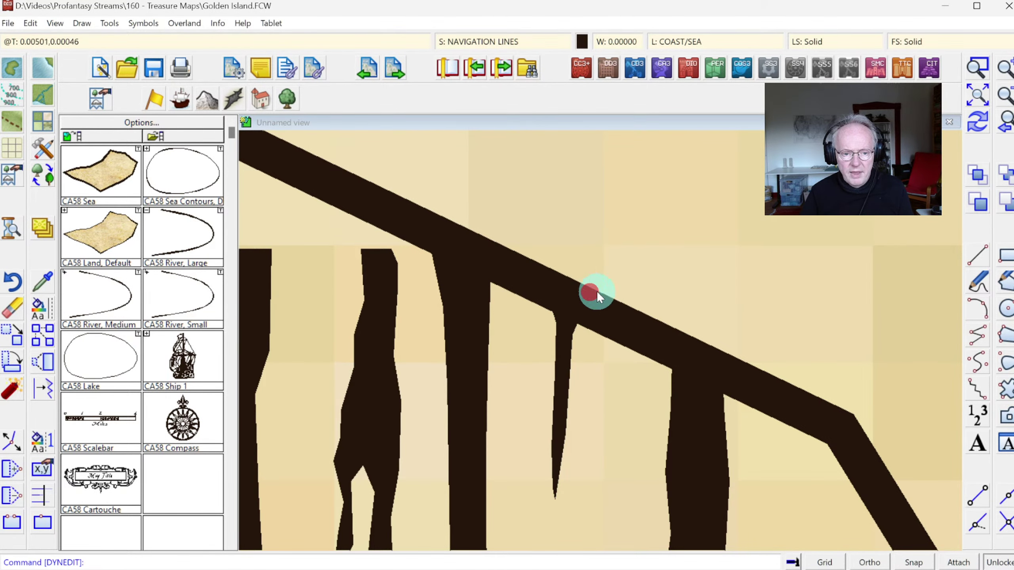
Frame the unhatched gap in the northwestern cliff and start copying the drawing properties of an existing cliff entity.
left_click(997, 123)
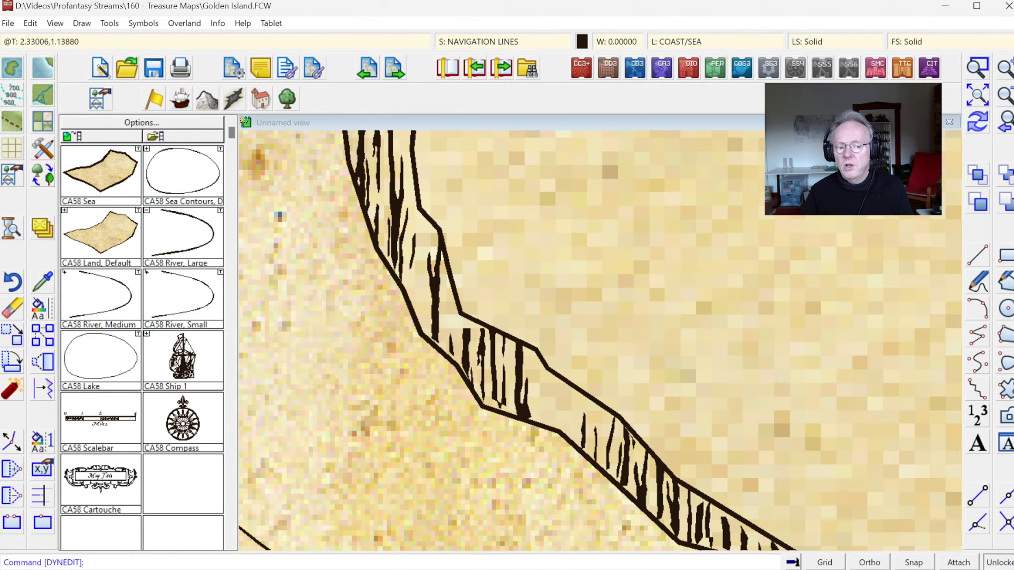
left_click(978, 92)
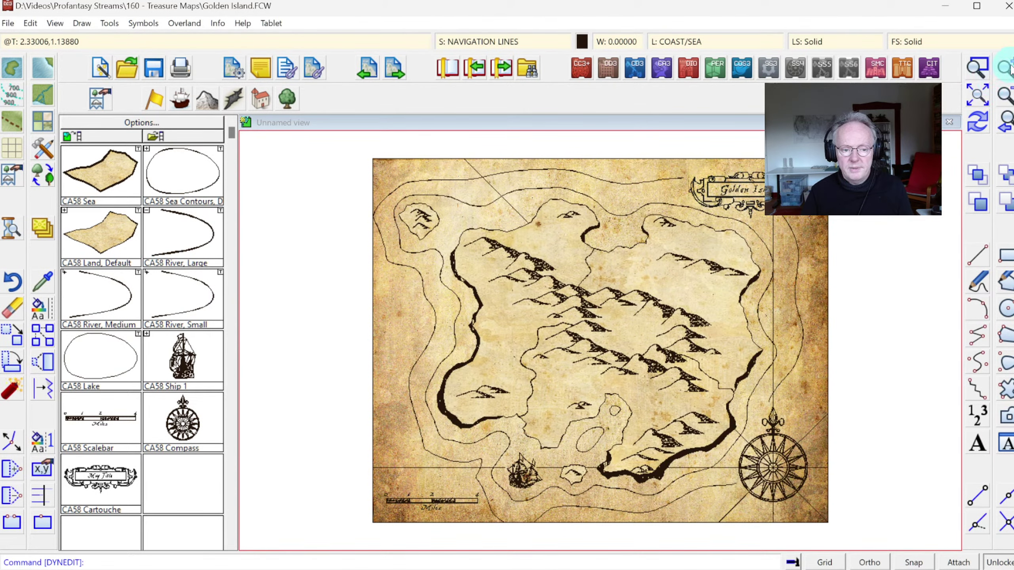
left_click(1008, 126)
left_click(978, 67)
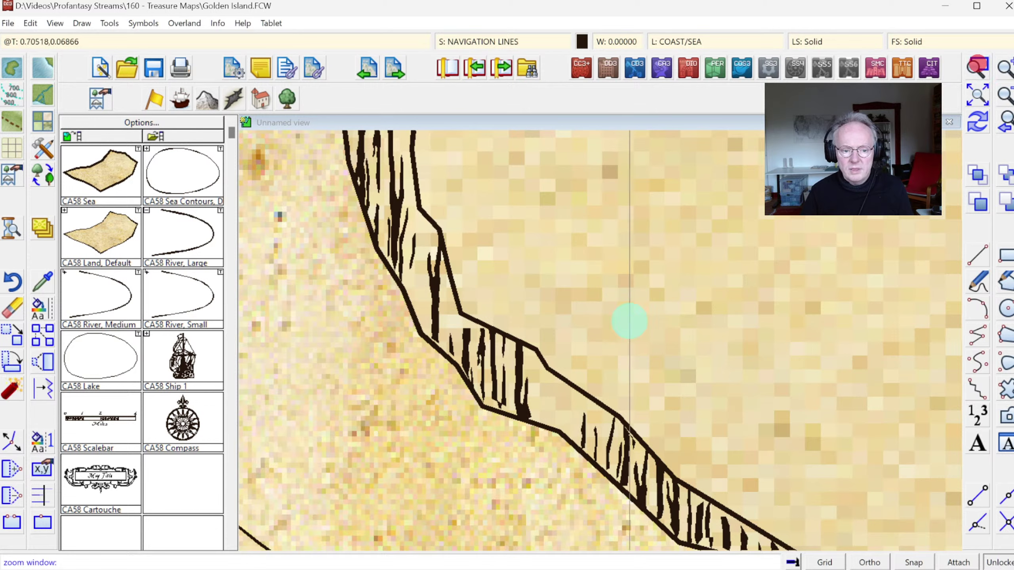
left_click(470, 322)
left_click(653, 475)
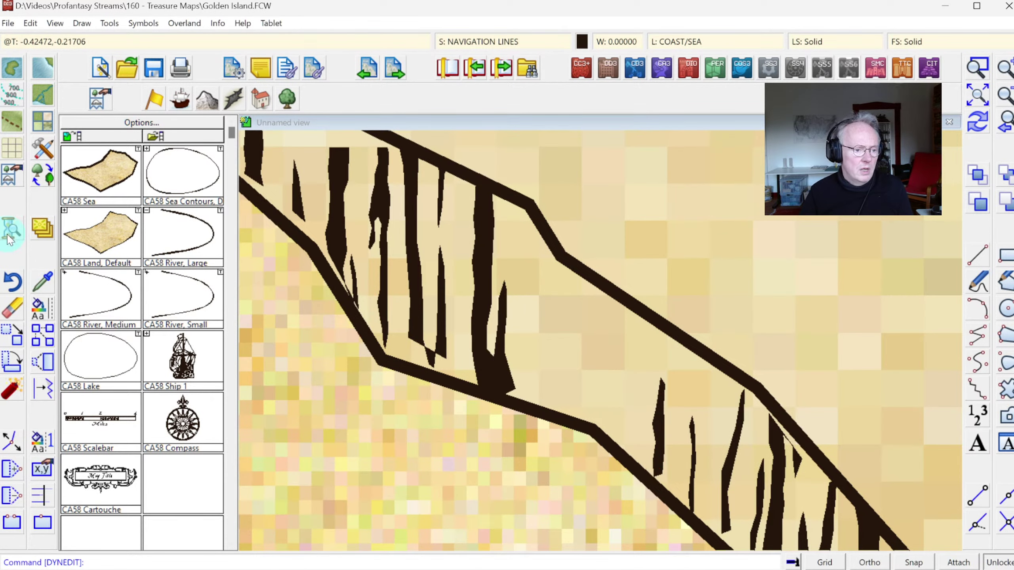
left_click(46, 287)
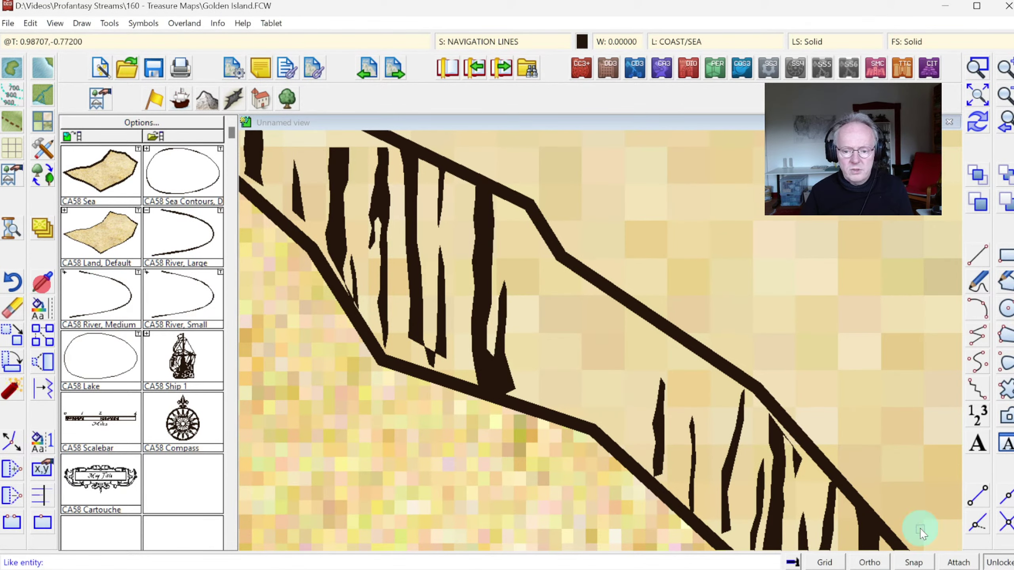
Draw a tapered hatch polygon spanning the gap between both cliff edges, matching the sheet and layer properties of the existing hatching.
left_click(491, 273)
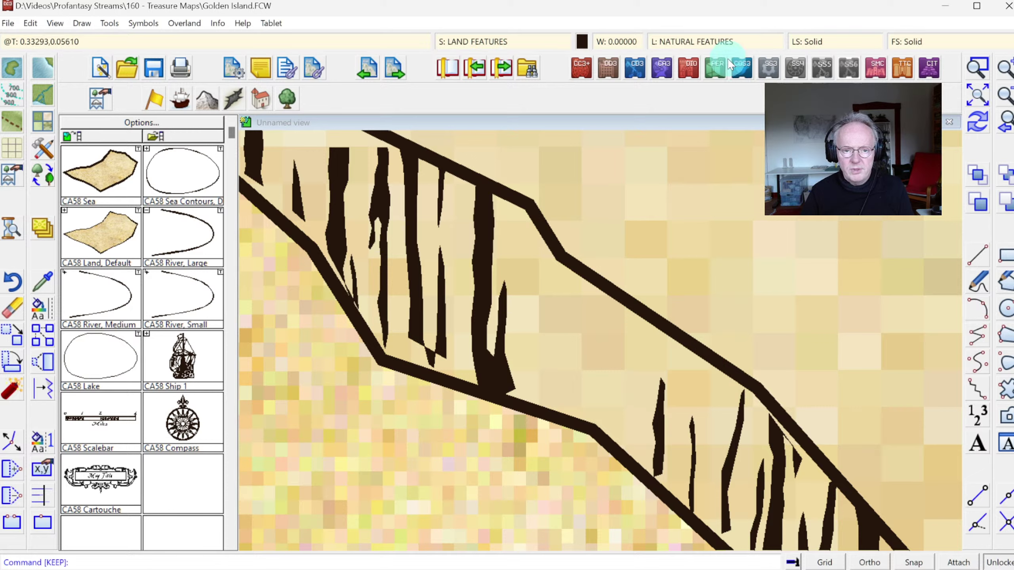
left_click(1008, 339)
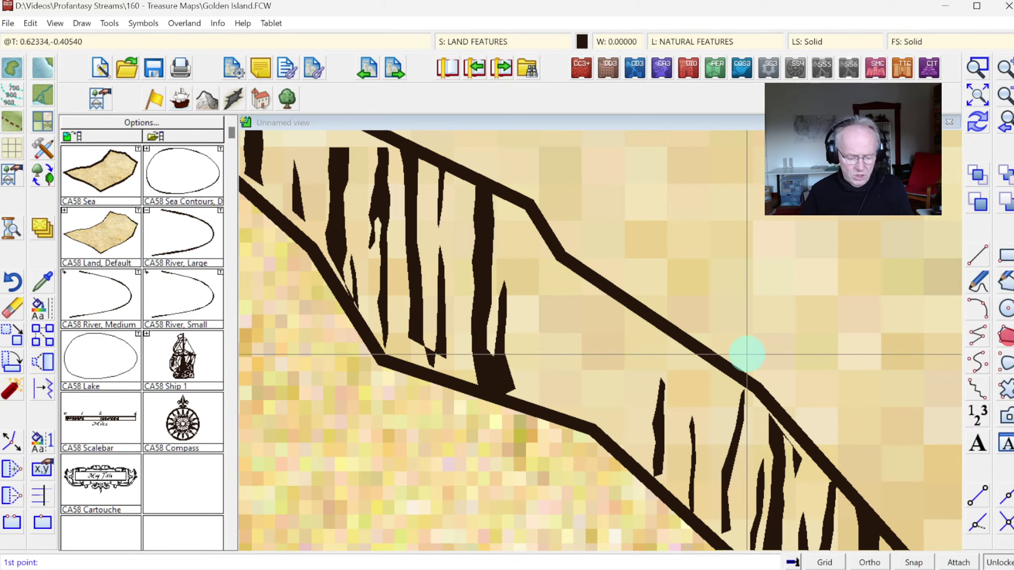
left_click(578, 274)
mouse_move(548, 403)
left_mouse_down()
mouse_move(559, 339)
mouse_move(588, 277)
mouse_move(548, 417)
left_mouse_up()
right_click(548, 416)
Draw a second, narrower pointed hatch polygon inside the cliff gap, just right of the full-height stroke.
left_click(620, 360)
left_click(611, 389)
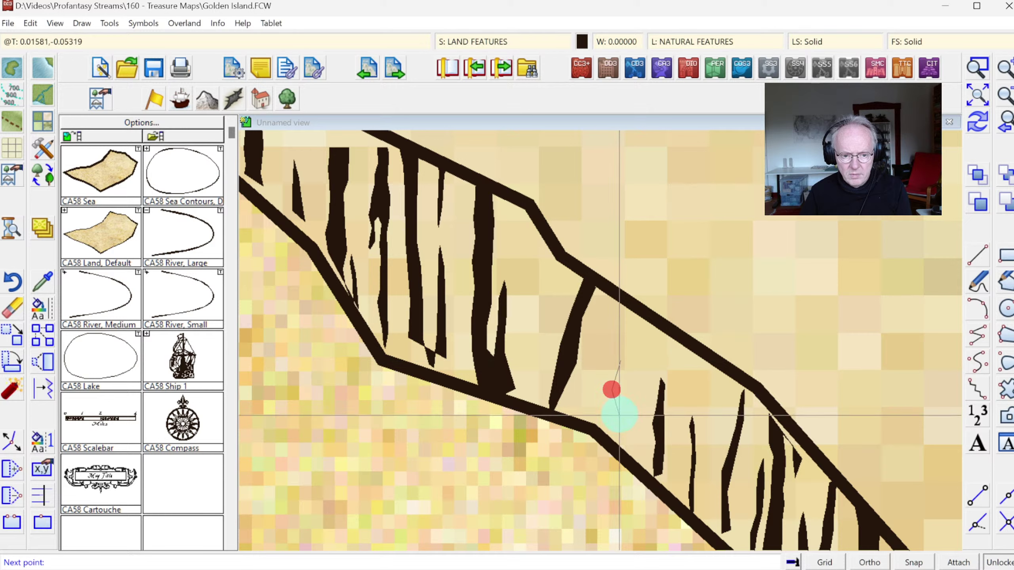
left_click(620, 417)
left_click(618, 439)
left_click(631, 424)
left_click(624, 401)
left_click(627, 369)
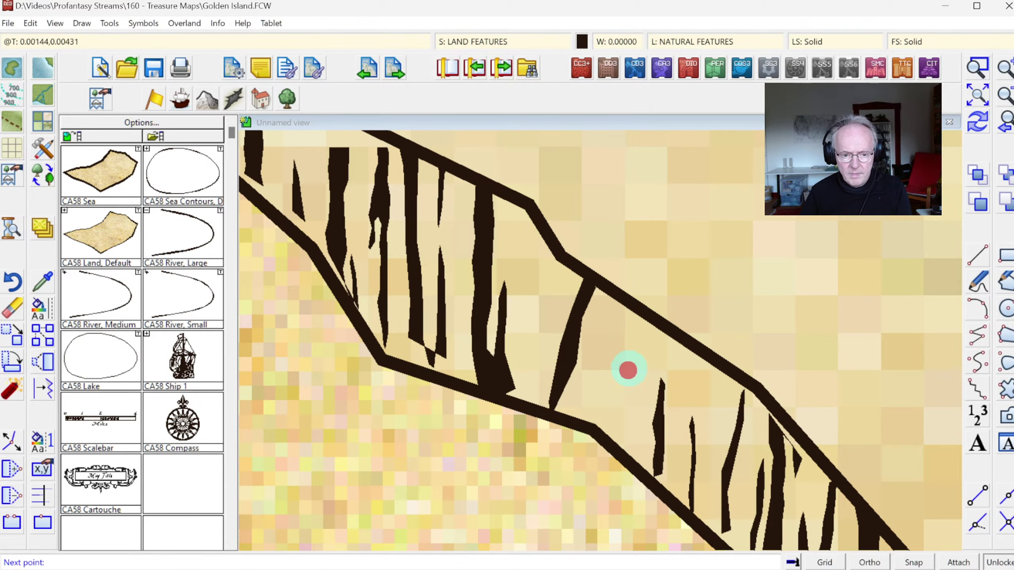
left_click(636, 344)
right_click(635, 319)
right_click(654, 317)
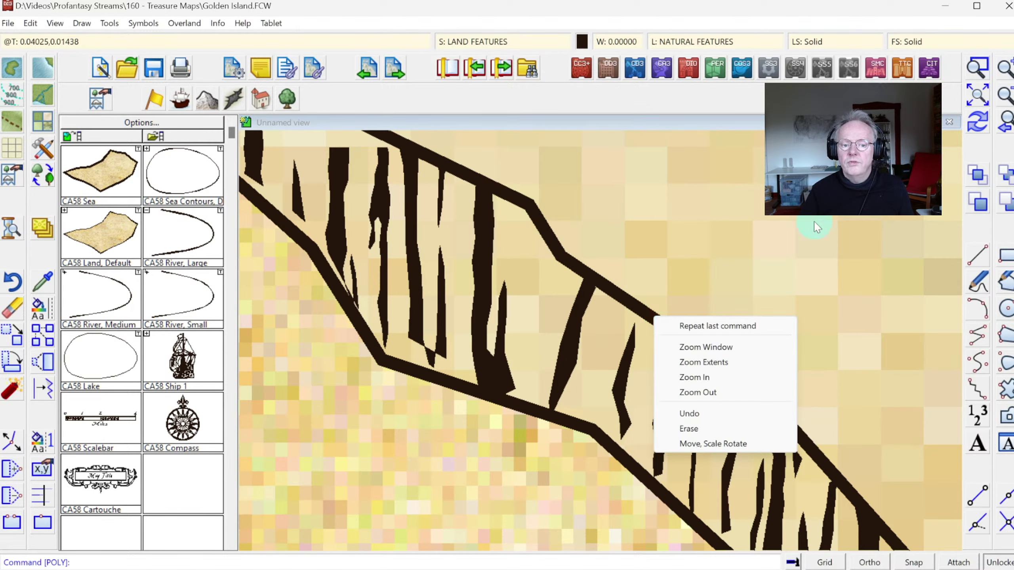
left_click(977, 122)
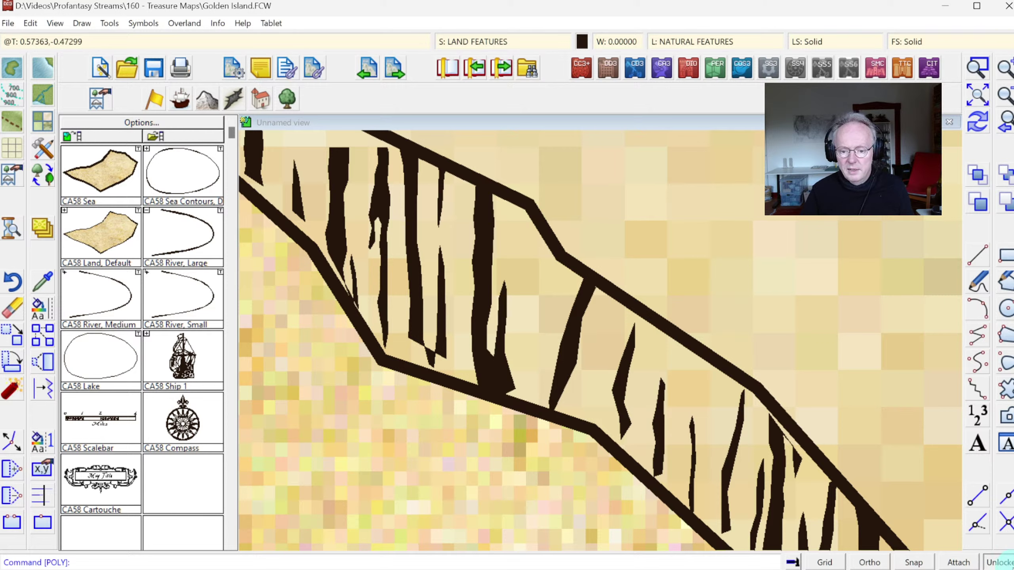
Check which cliff strokes belong to the hatching group by selecting it for a move with groups locked, without moving it.
left_click(1009, 565)
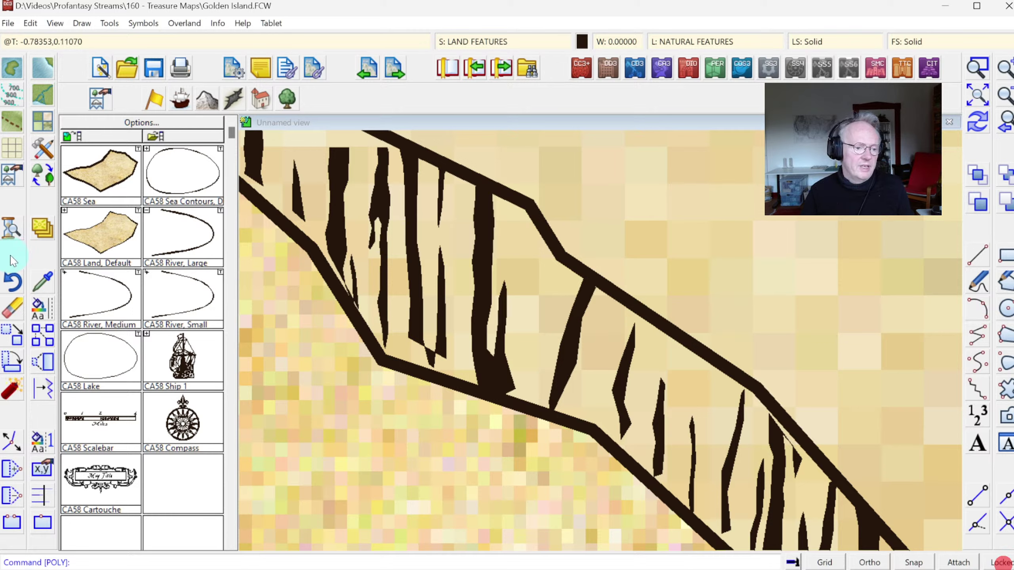
left_click(13, 345)
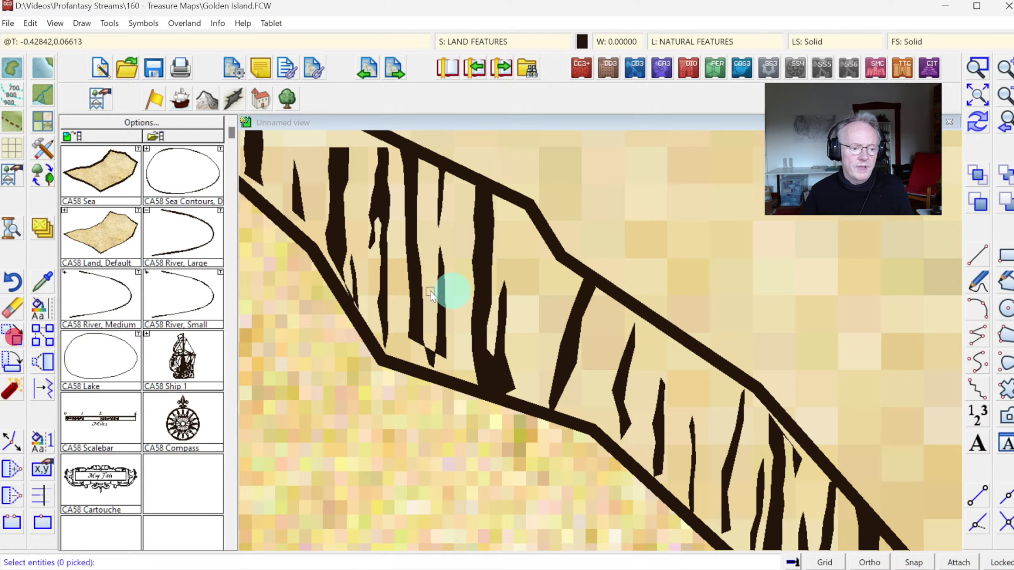
left_click(488, 271)
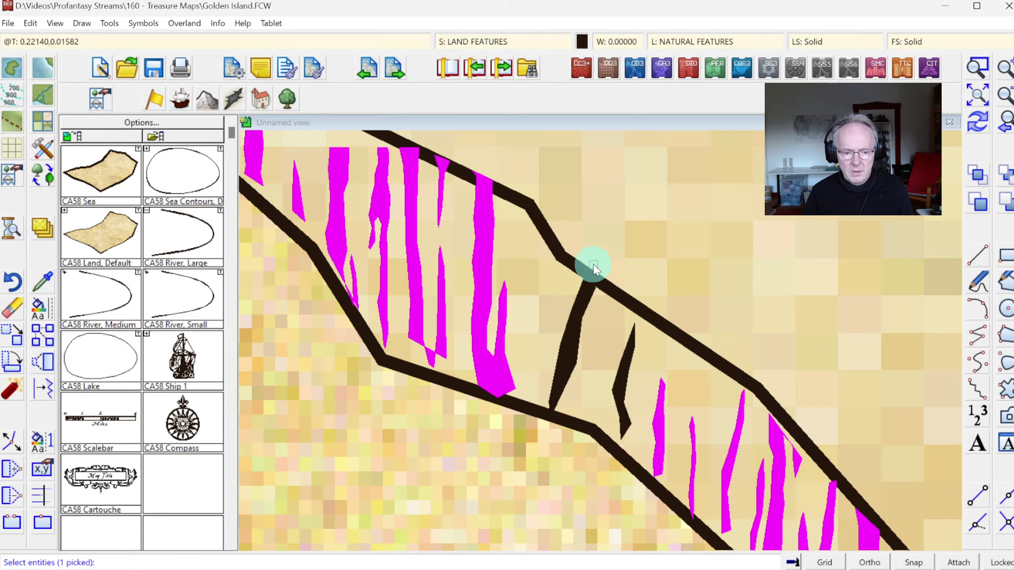
left_click(997, 563)
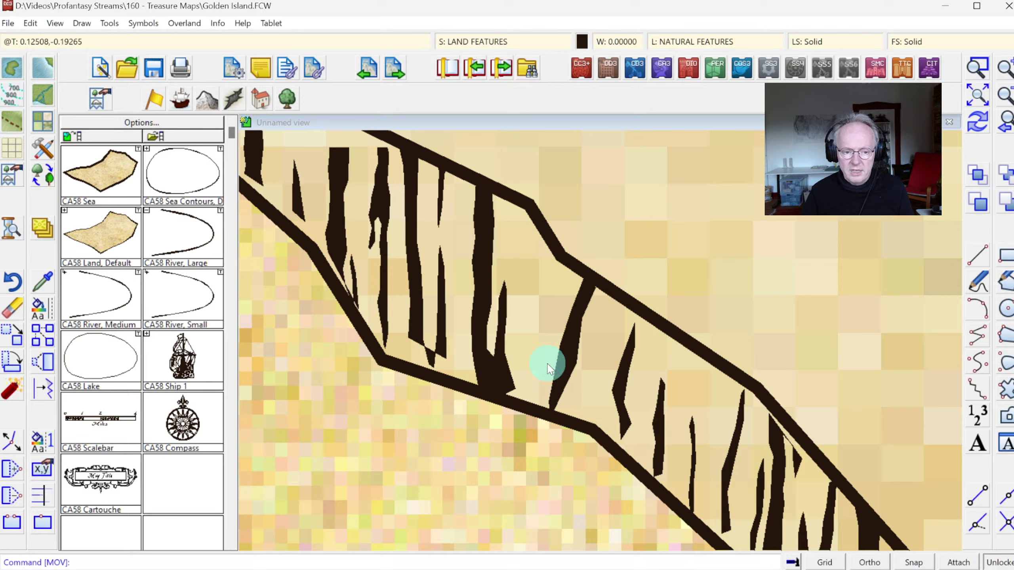
Move the two new hatch polygons directly above the existing cliff hatching in the drawing order, with groups unlocked.
left_click(976, 204)
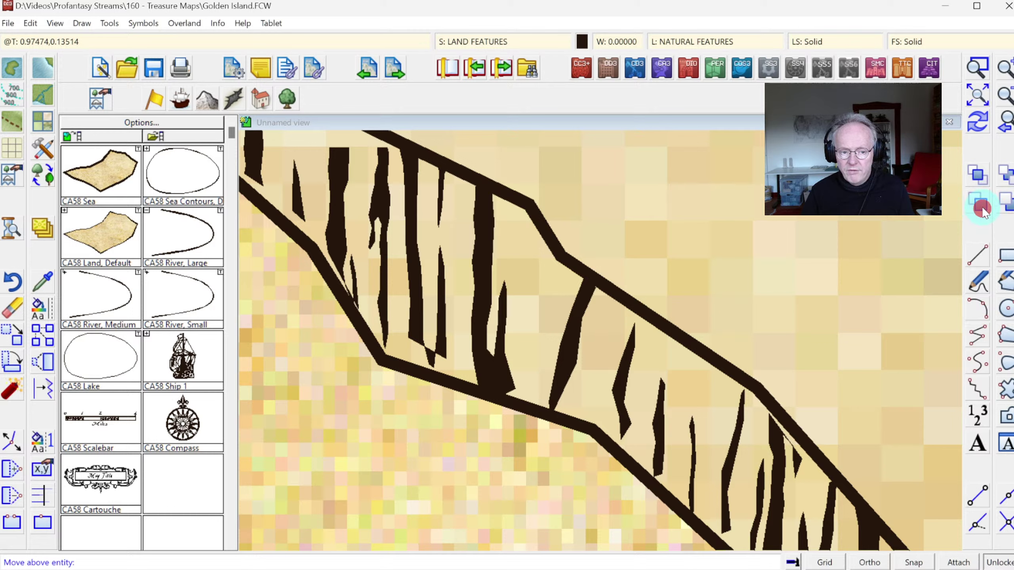
left_click(506, 320)
left_click(559, 324)
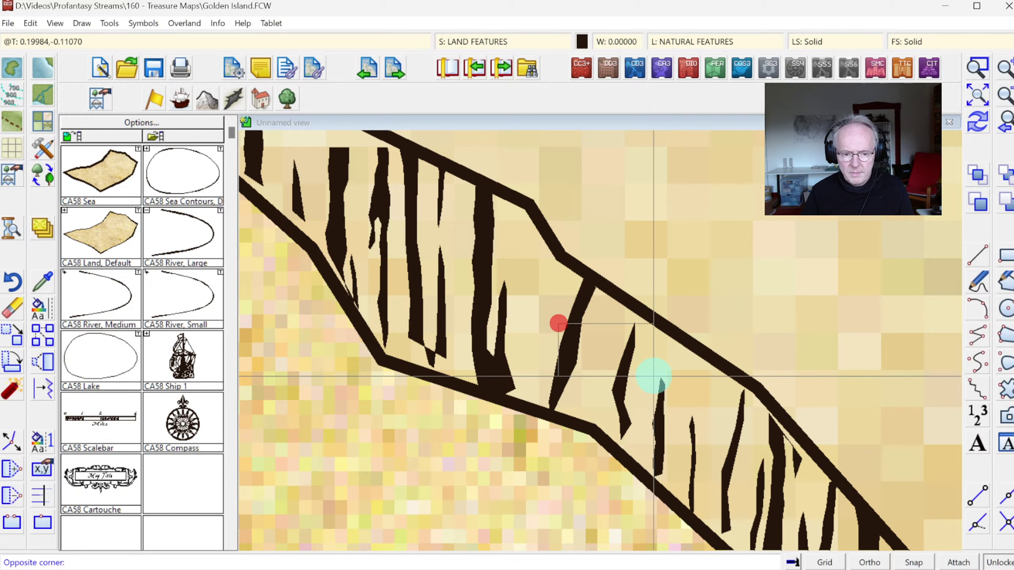
left_click(654, 376)
right_click(568, 326)
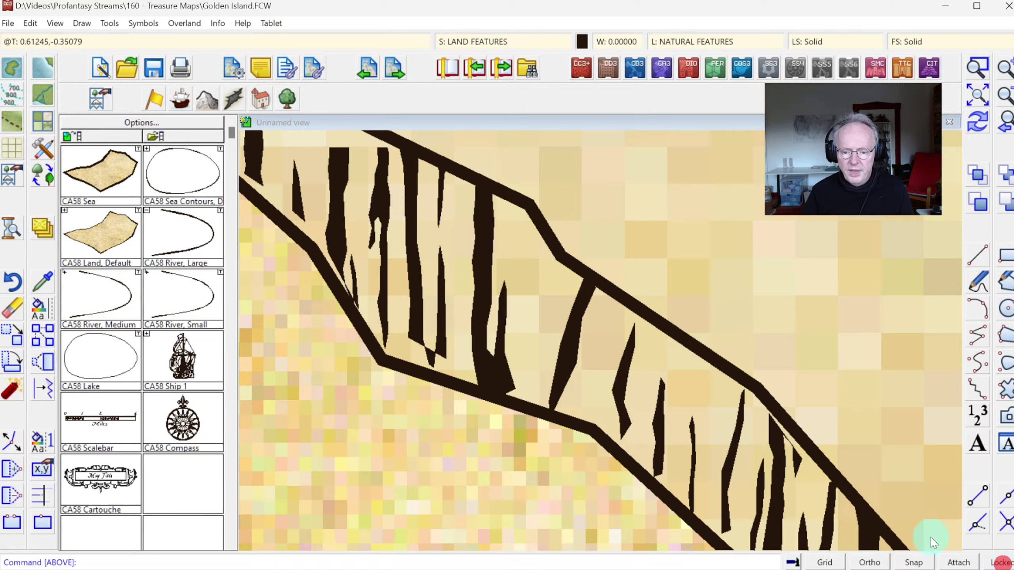
Select the cliff hatching for a move with groups locked to check whether the two new strokes are included.
left_click(13, 336)
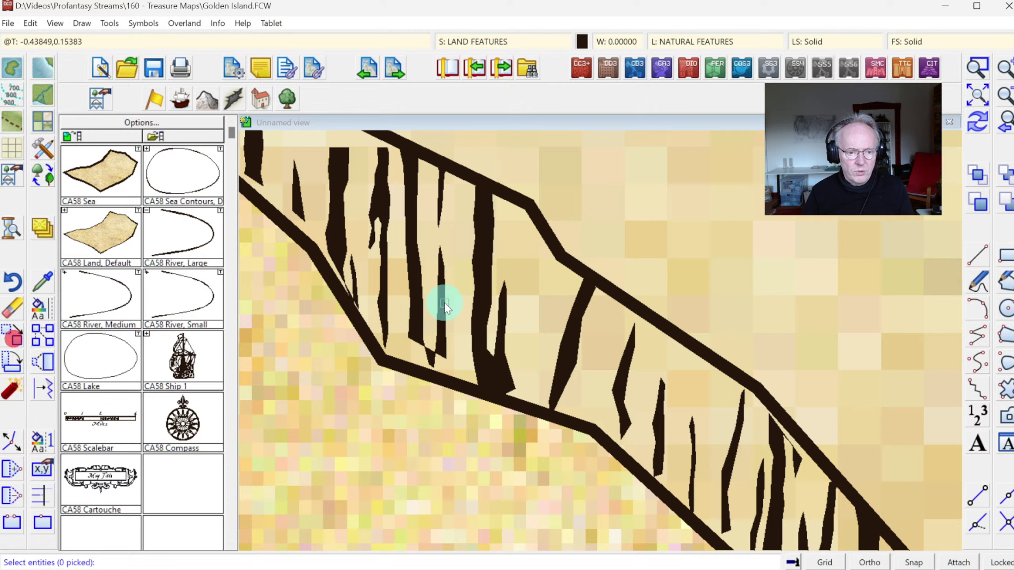
left_click(489, 288)
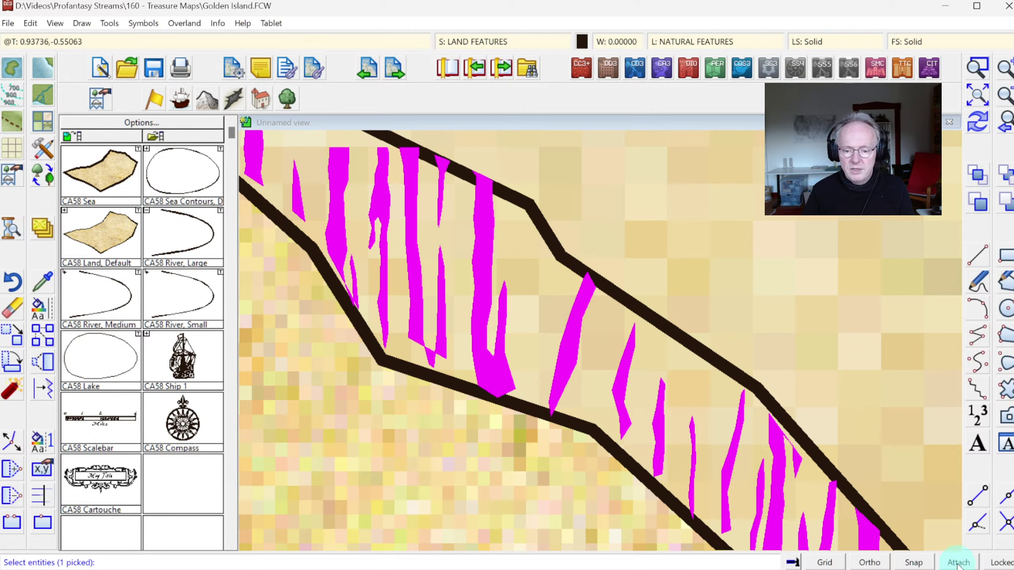
left_click(1001, 563)
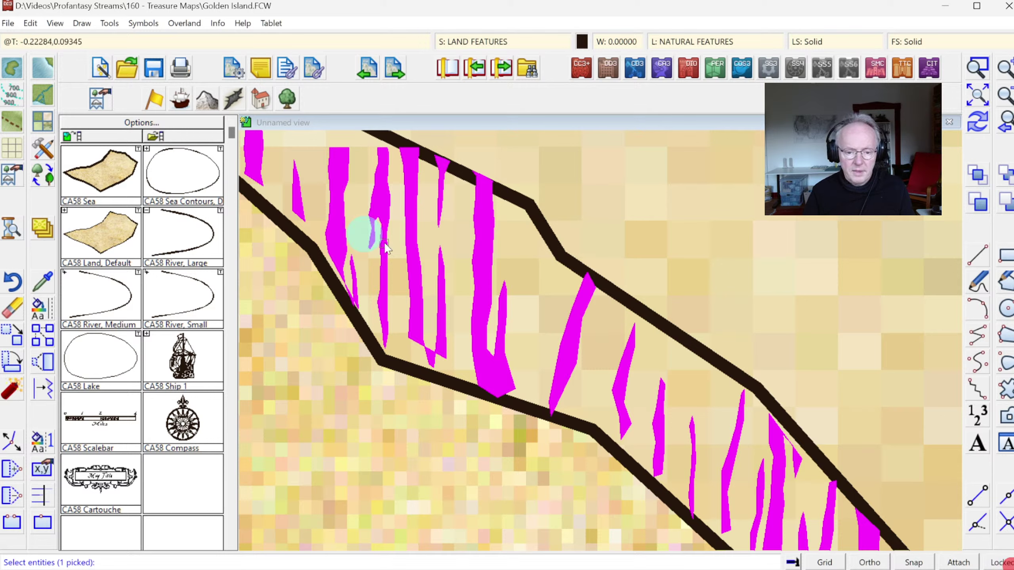
left_click(305, 316)
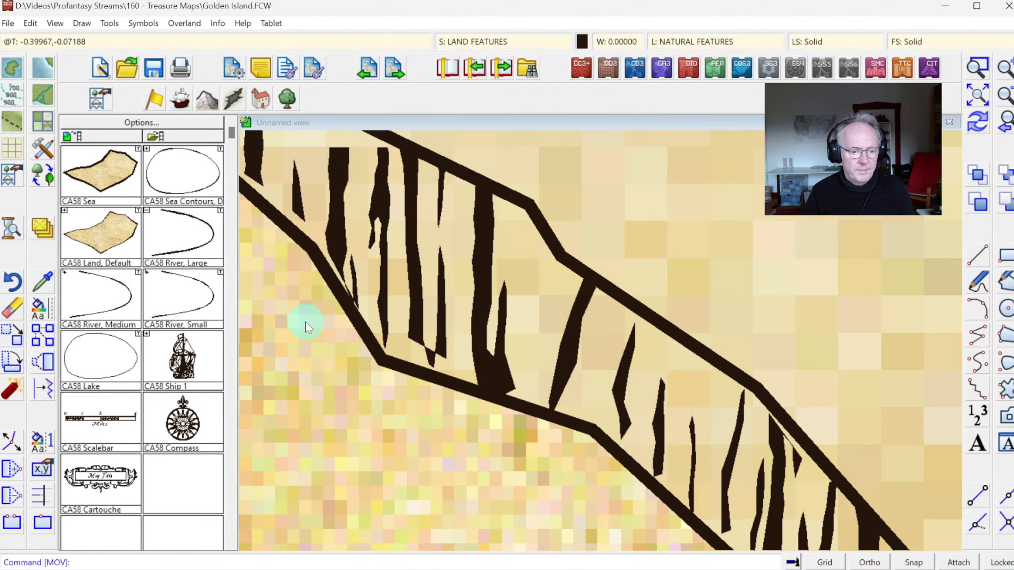
Draw a hatched cliff with its drawing tool along the southern bay's headland, tracing the coastline from its western notch to the northeast bend.
left_click(1004, 122)
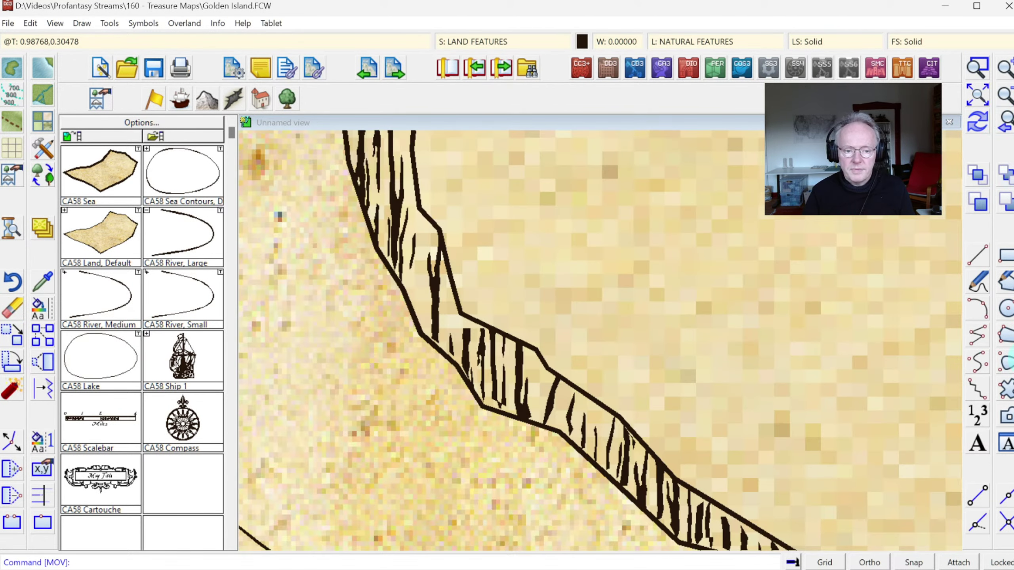
left_click(979, 101)
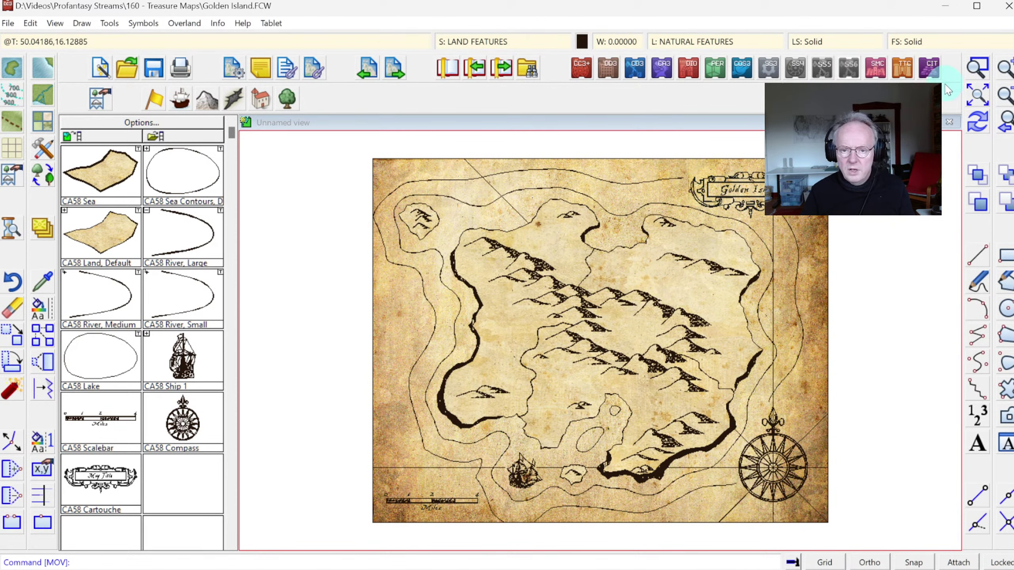
left_click(493, 369)
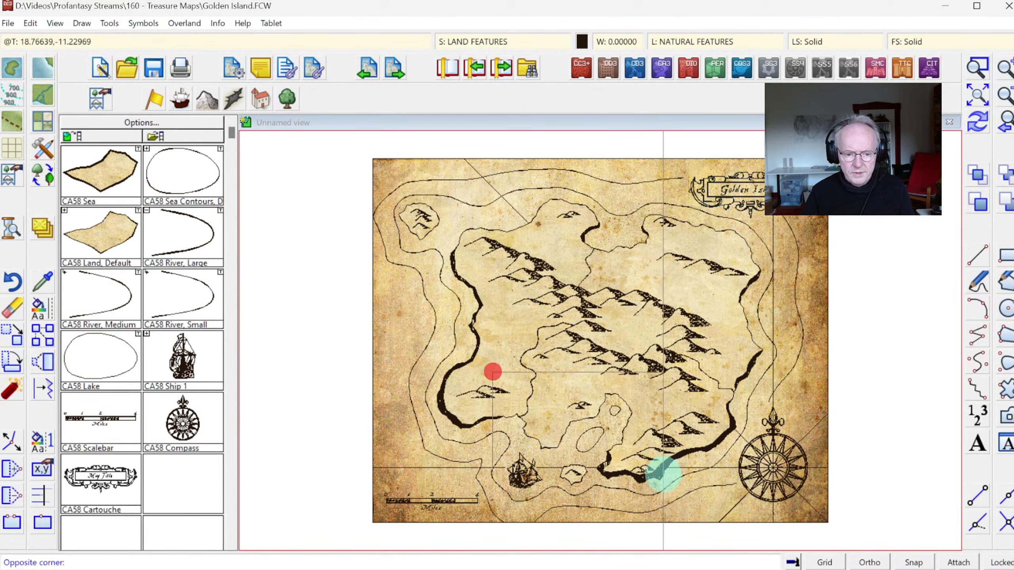
left_click(661, 468)
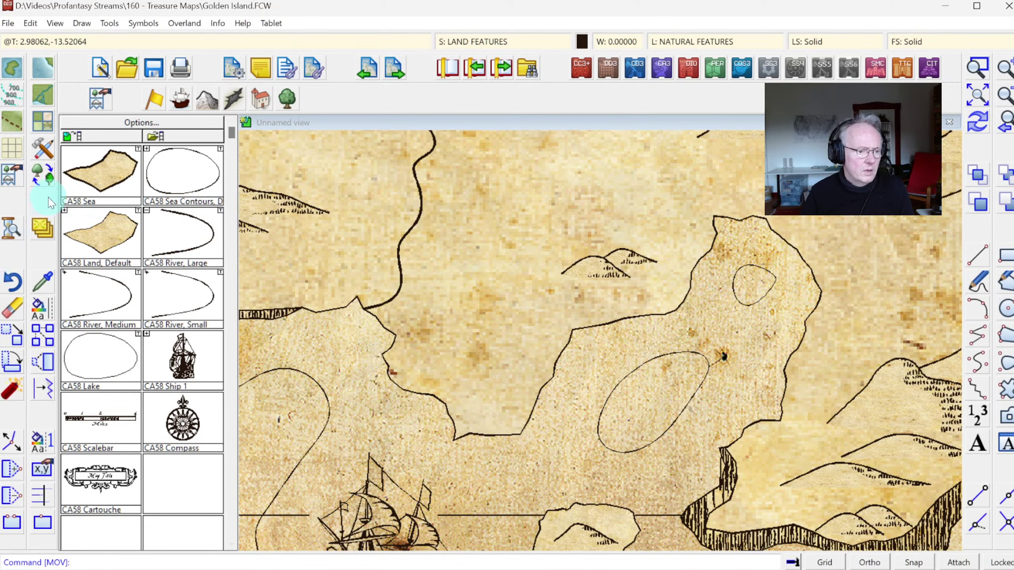
left_click(47, 152)
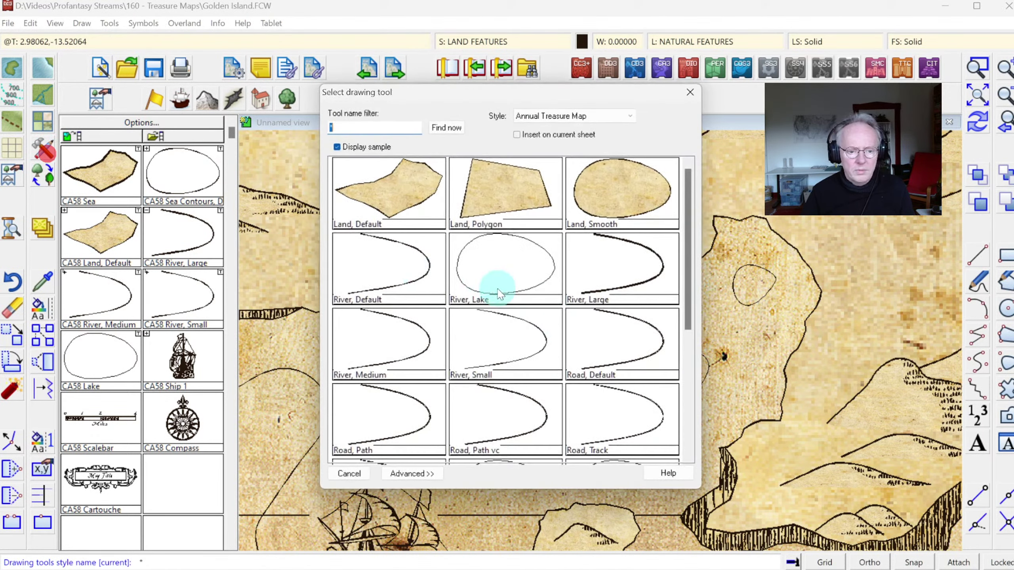
left_click(691, 346)
left_click(522, 351)
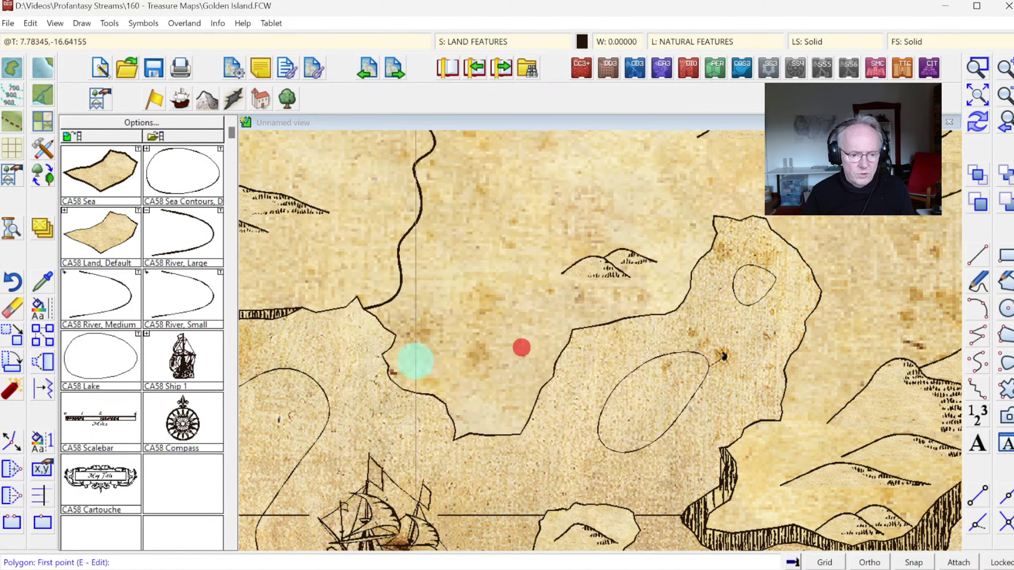
left_click(389, 360)
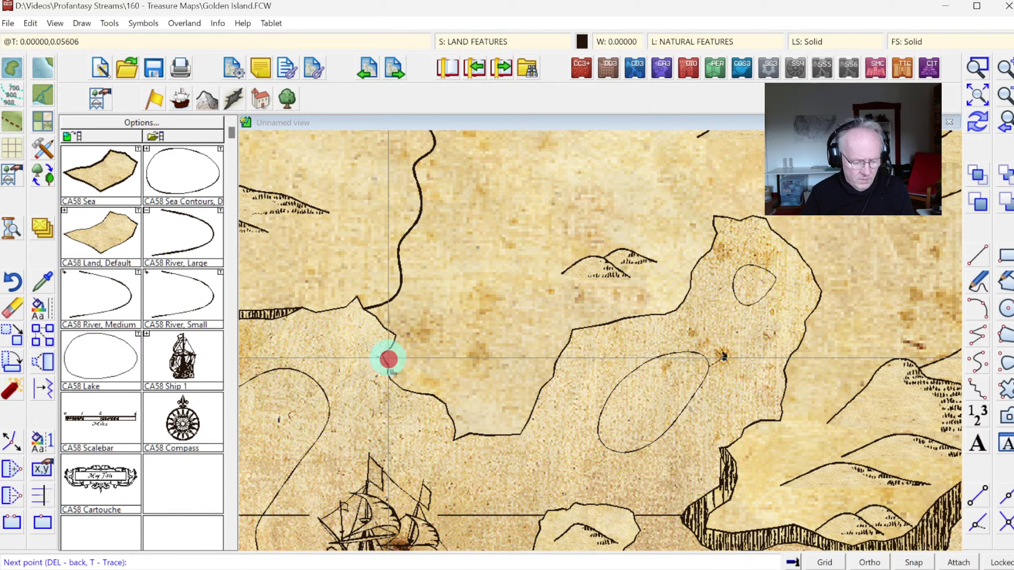
key("t")
left_click(393, 387)
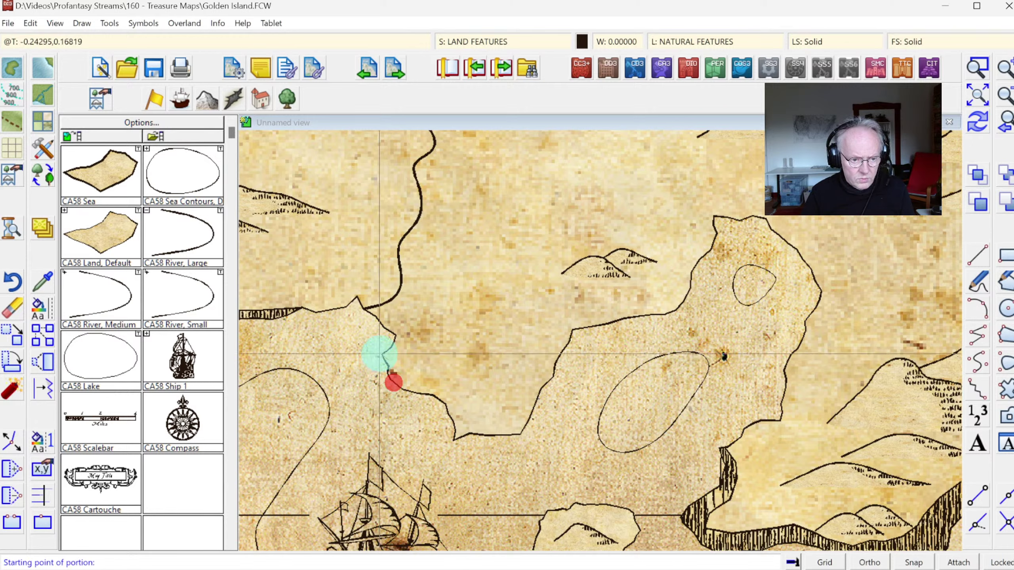
left_click(393, 373)
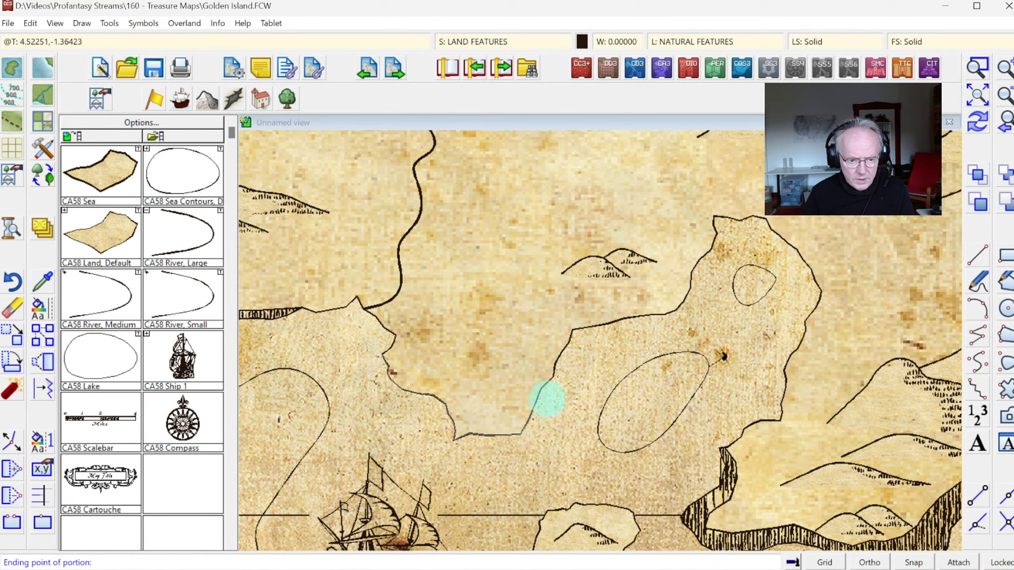
left_click(572, 328)
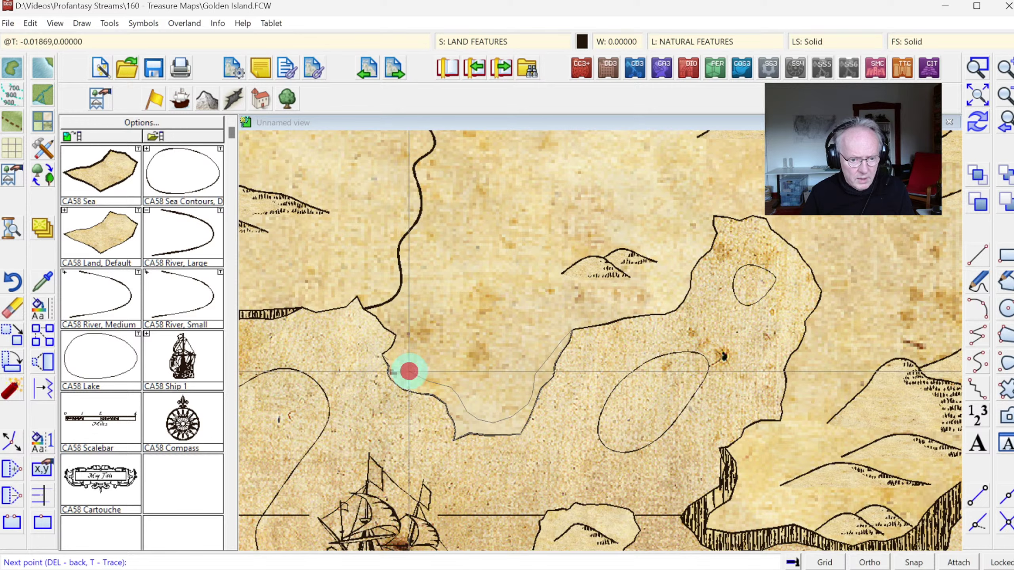
right_click(408, 371)
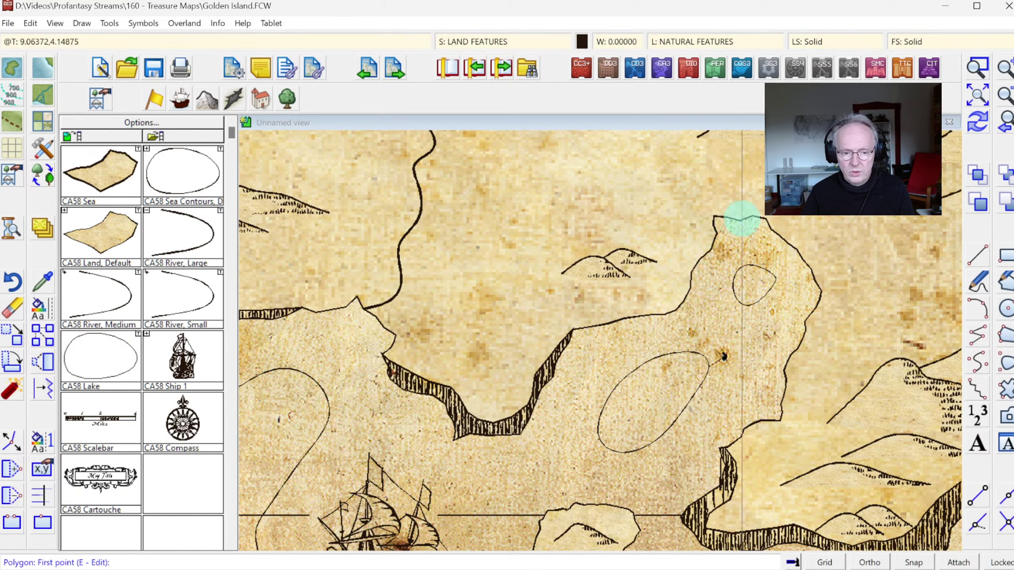
key("Escape")
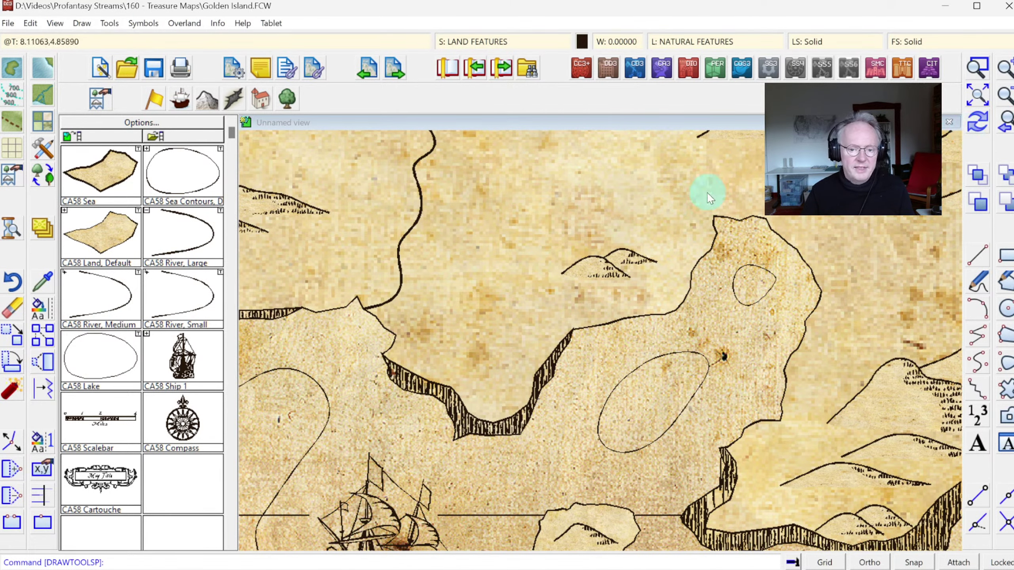
Show the vegetation symbols and terrain tools in the catalog.
left_click(290, 100)
left_click(181, 236)
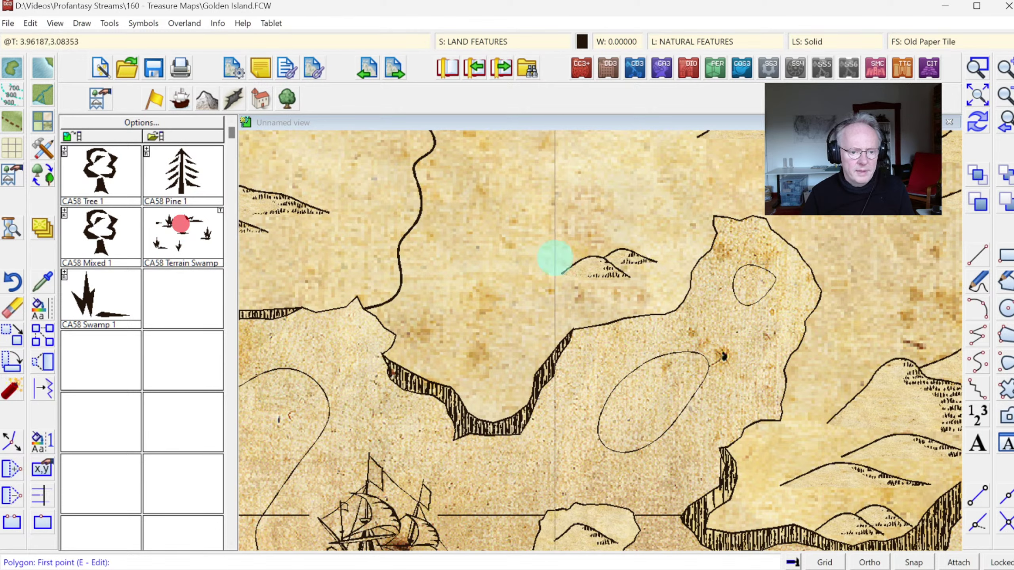
right_click(676, 227)
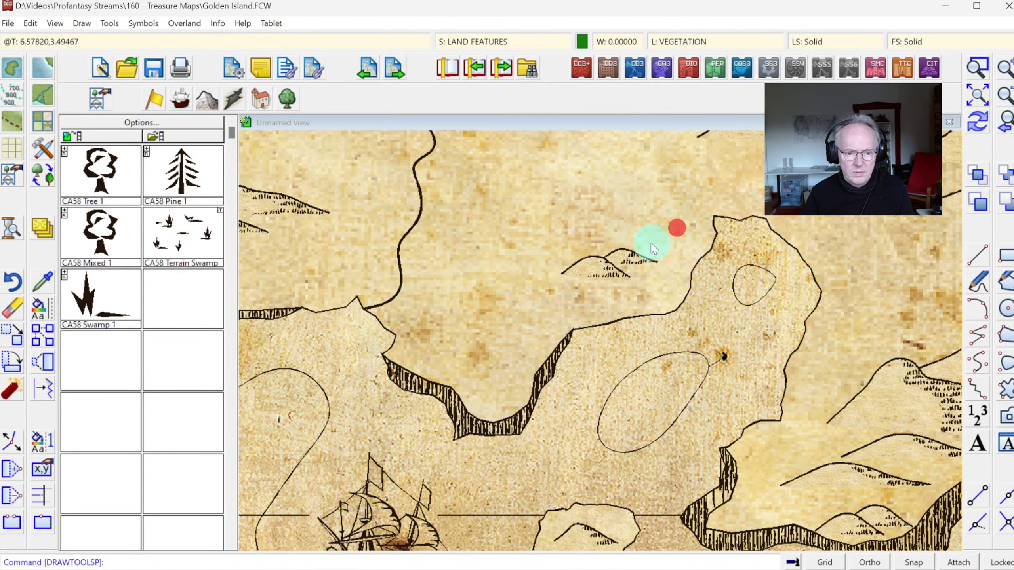
left_click(160, 223)
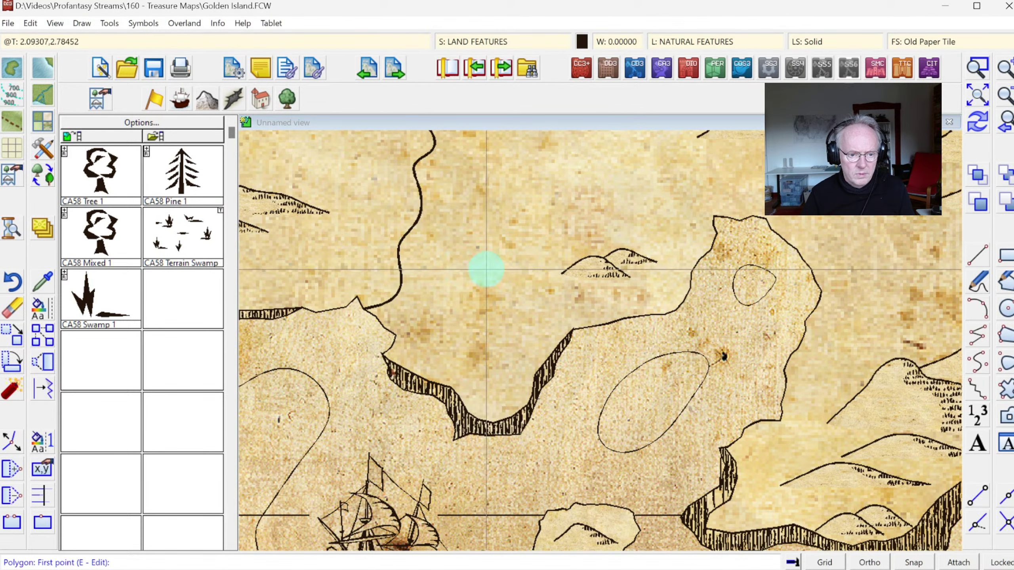
right_click(486, 270)
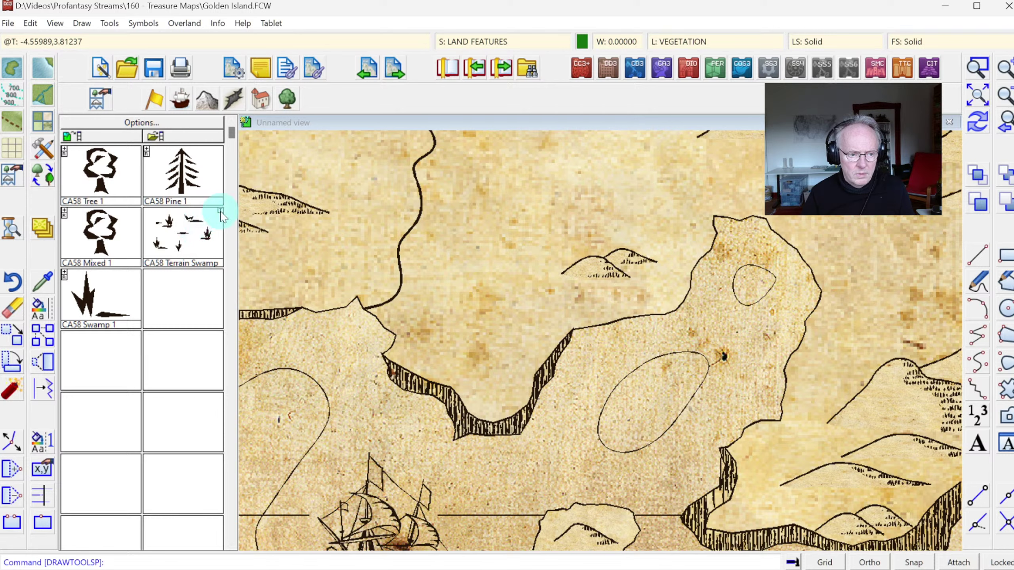
Draw a Terrain Swamp area around the northern end of the southern bay's peninsula, tracing the coastline along its inner edge.
left_click(220, 235)
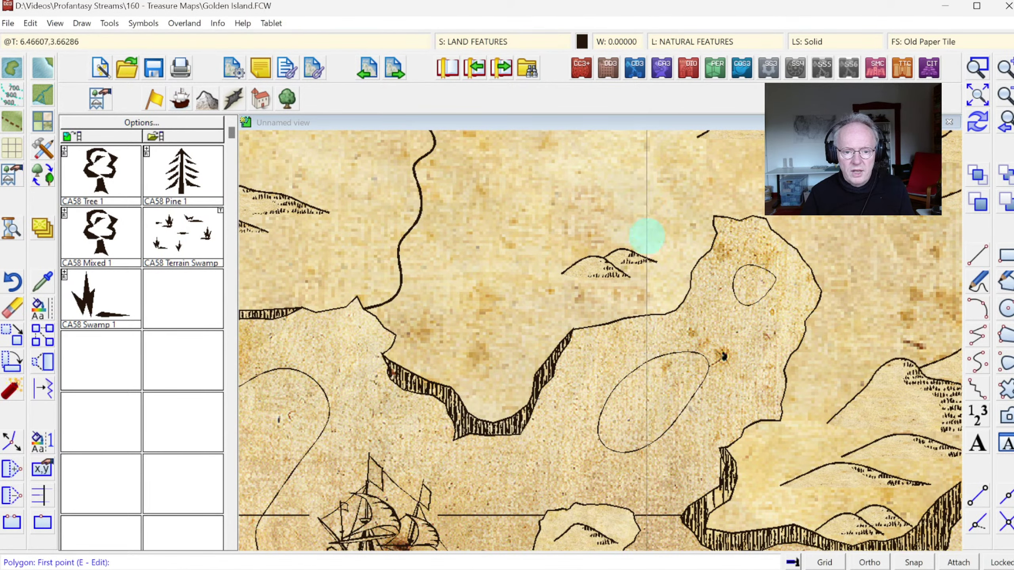
left_click(601, 199)
left_click(602, 218)
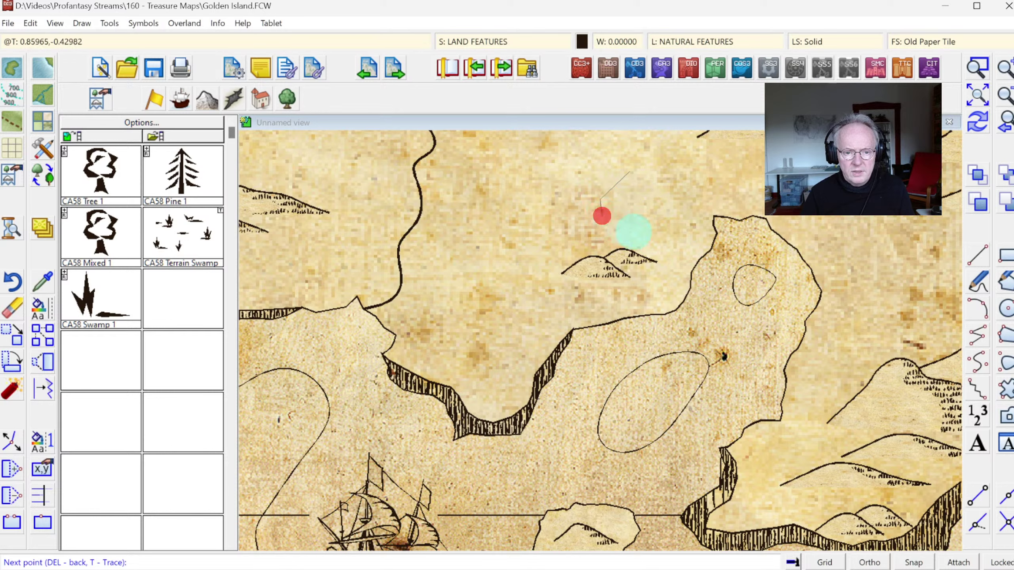
left_click(650, 233)
left_click(675, 258)
key("t")
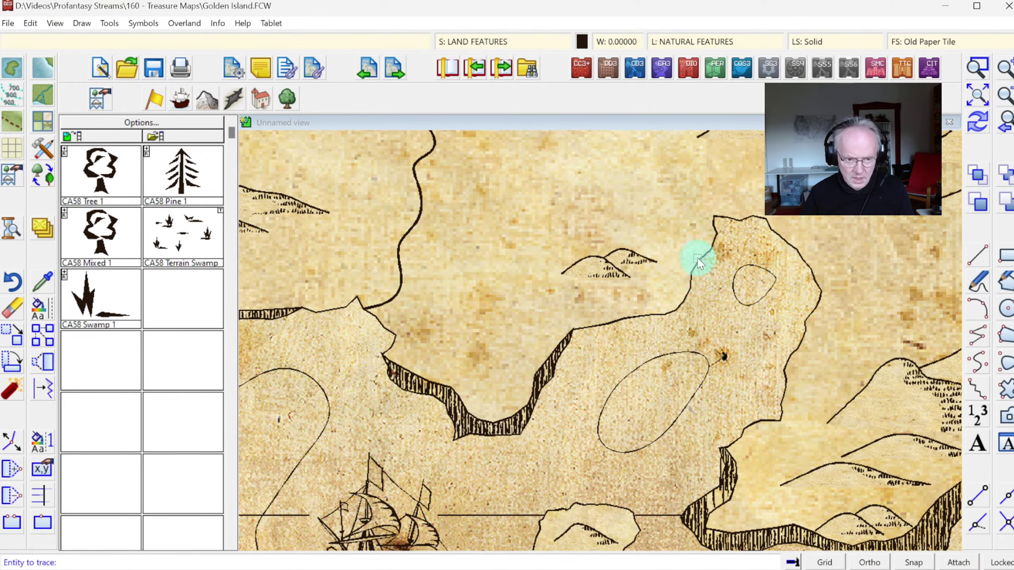
left_click(700, 258)
left_click(679, 280)
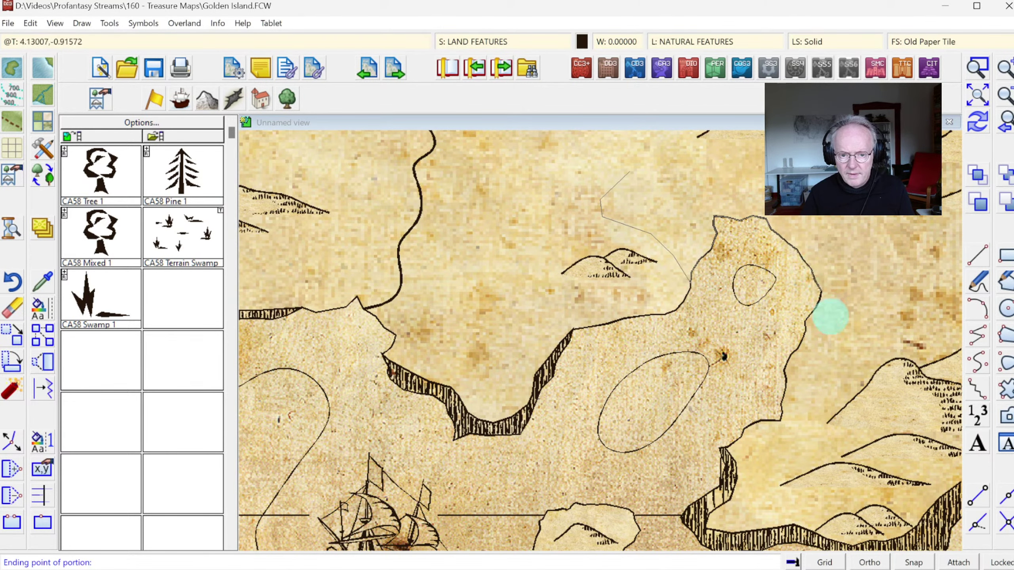
left_click(809, 344)
left_click(865, 299)
left_click(906, 256)
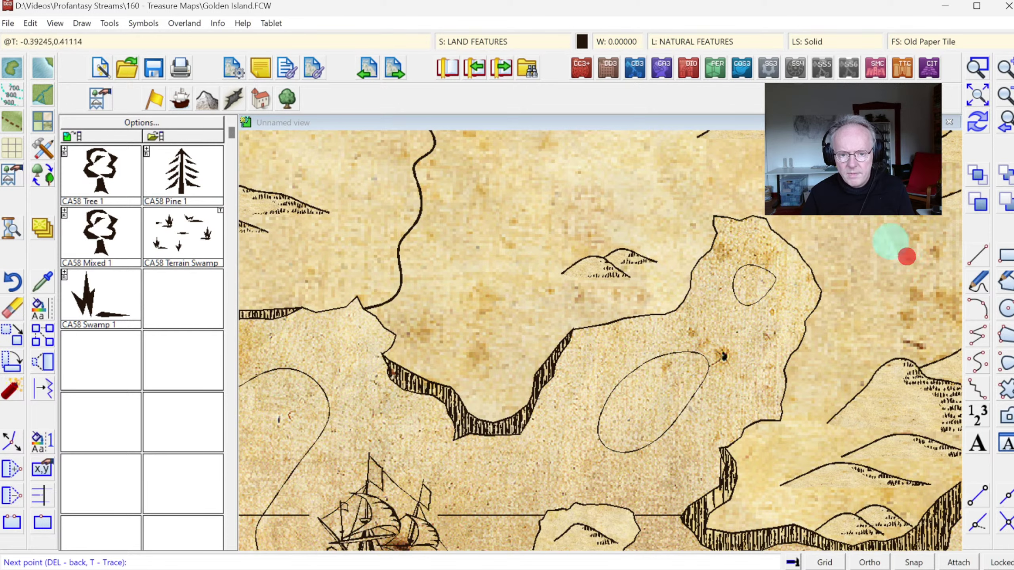
left_click(720, 158)
right_click(695, 154)
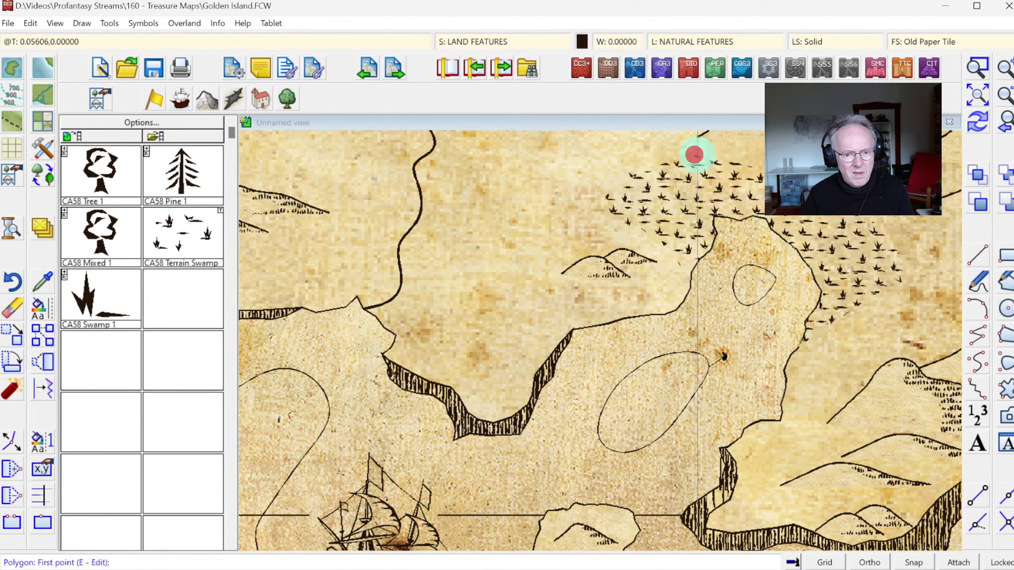
key("Escape")
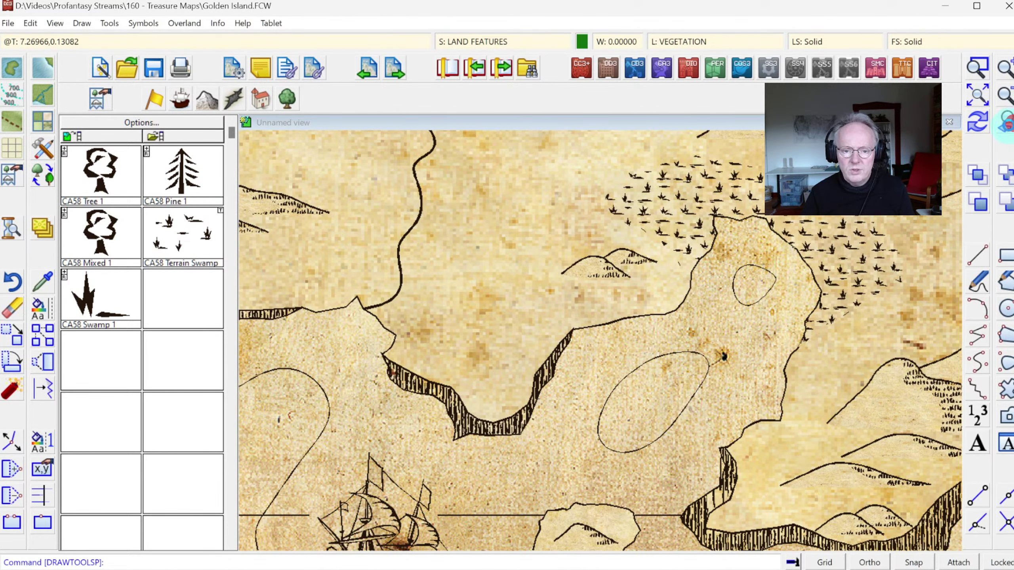
Draw a small Terrain Swamp patch in the open valley between the central mountain ranges.
left_click(1007, 122)
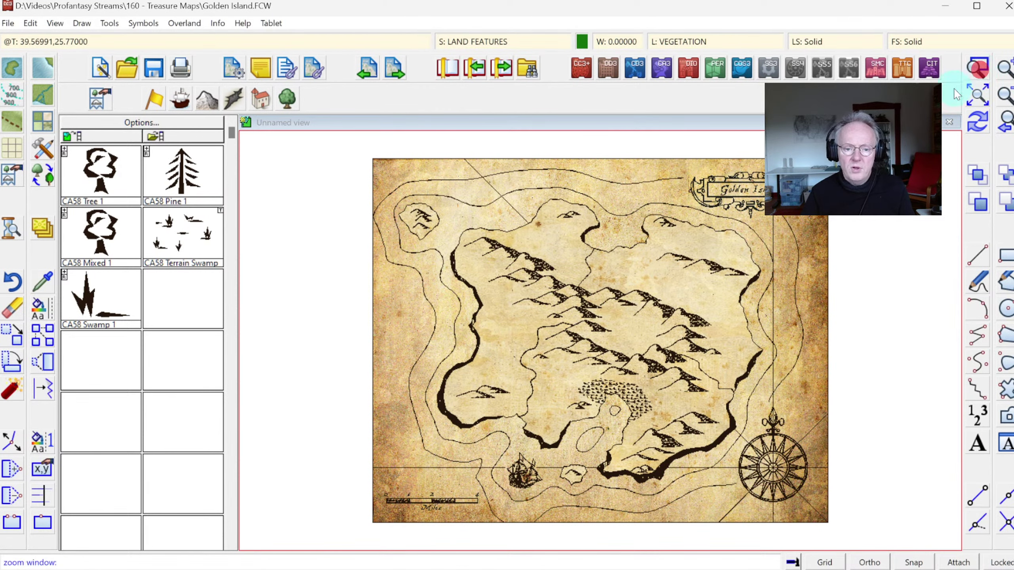
left_click(581, 288)
left_click(698, 374)
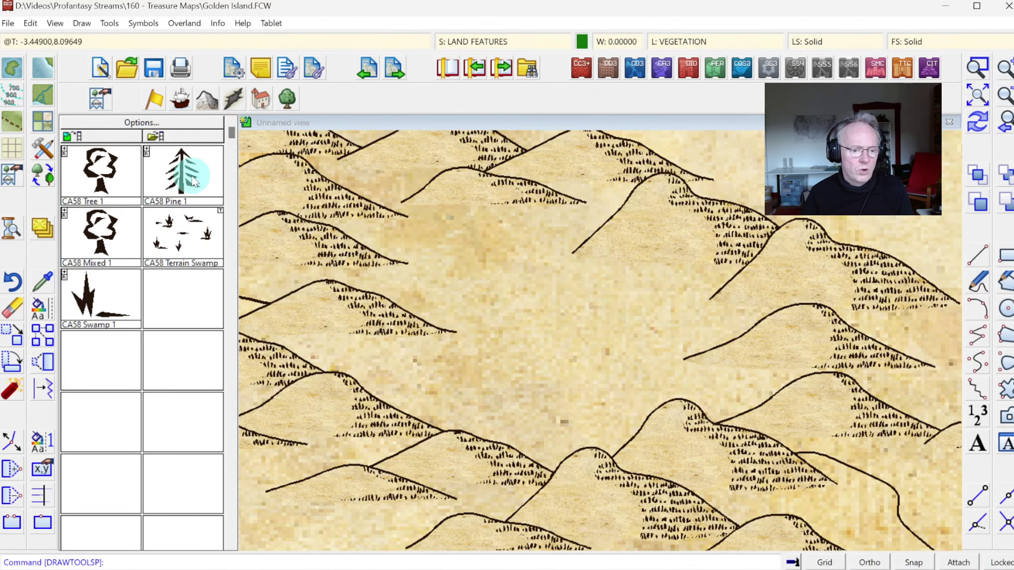
left_click(182, 196)
left_click(537, 296)
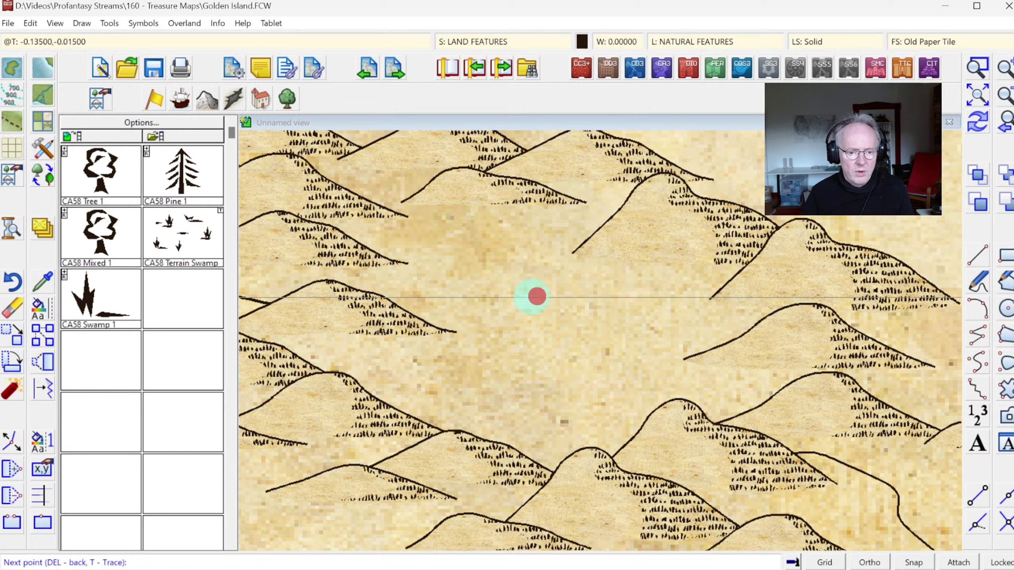
left_click(515, 296)
left_click(503, 315)
left_click(536, 347)
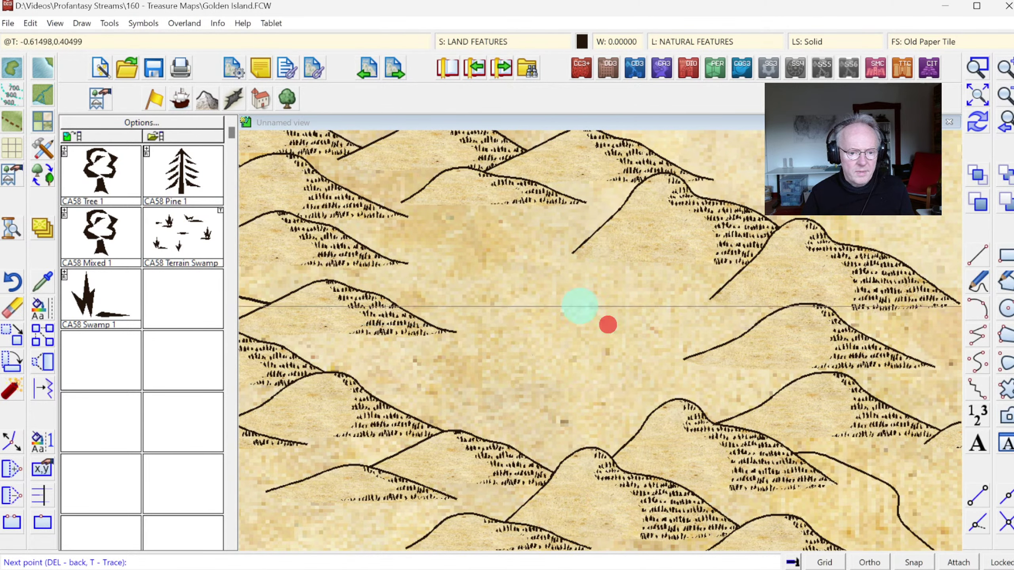
right_click(579, 306)
right_click(613, 303)
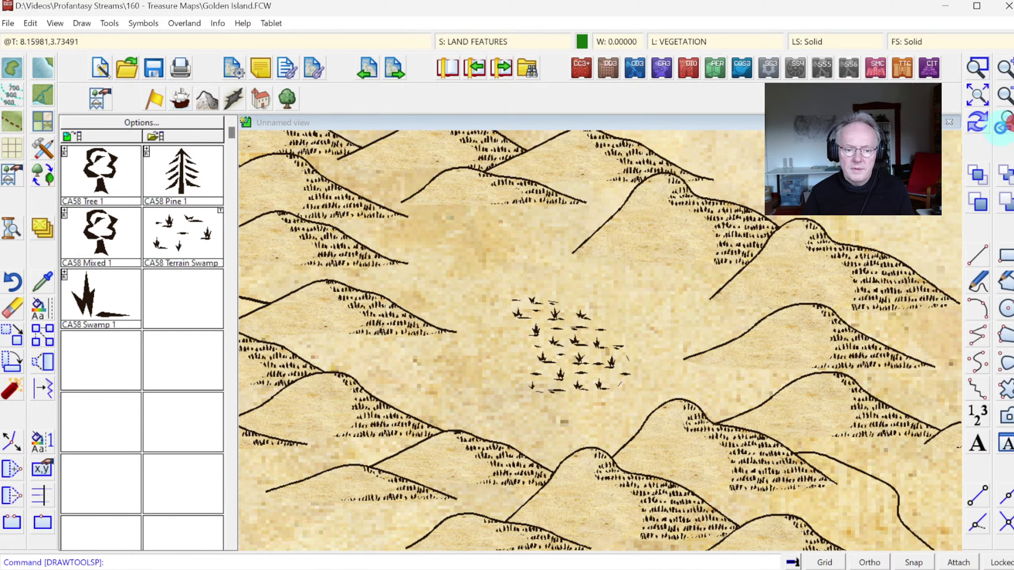
left_click(1002, 126)
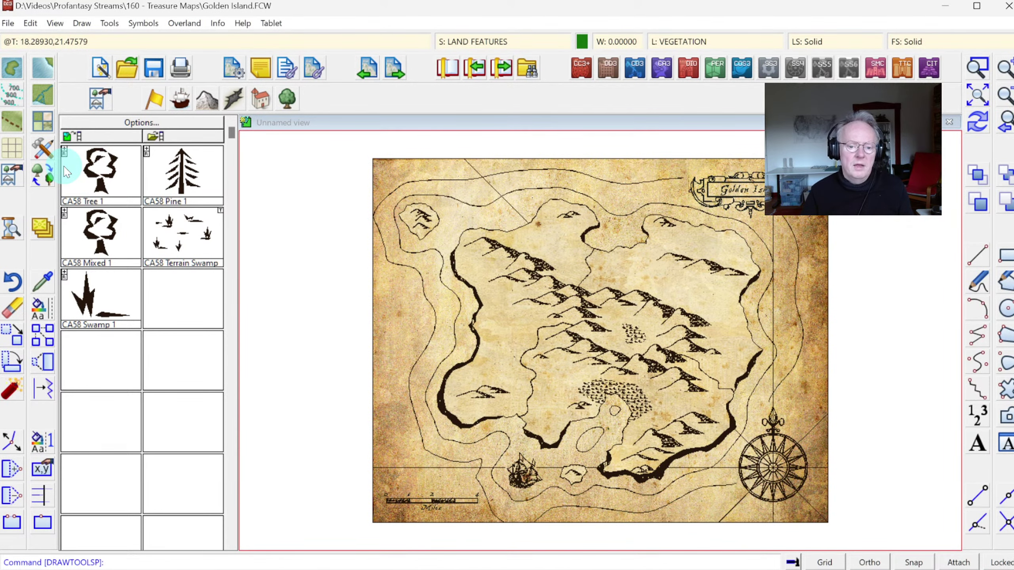
Examine the variants grouped under the Tree, Pine and Mixed vegetation symbols in the catalog.
left_click(284, 95)
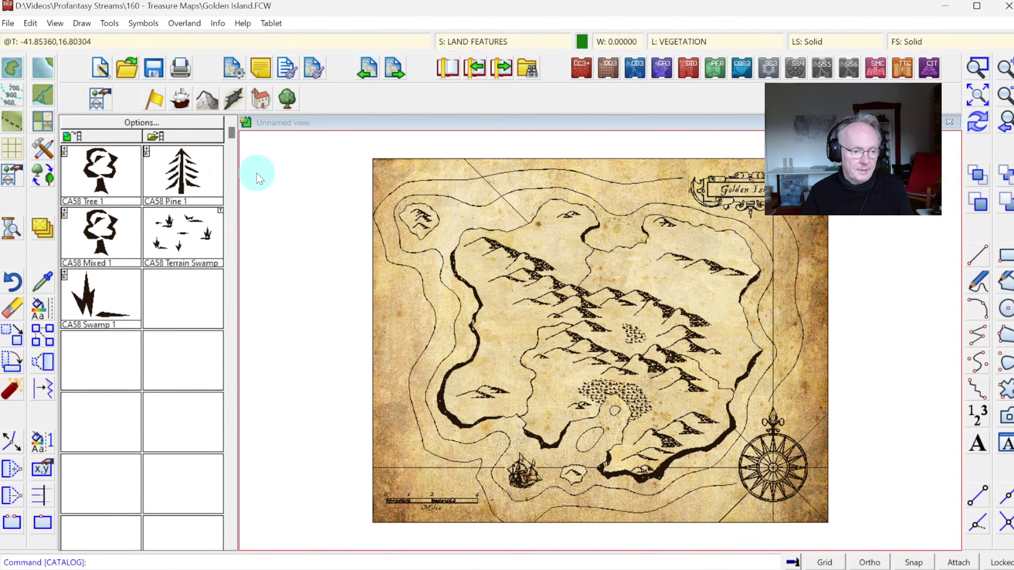
left_click(65, 149)
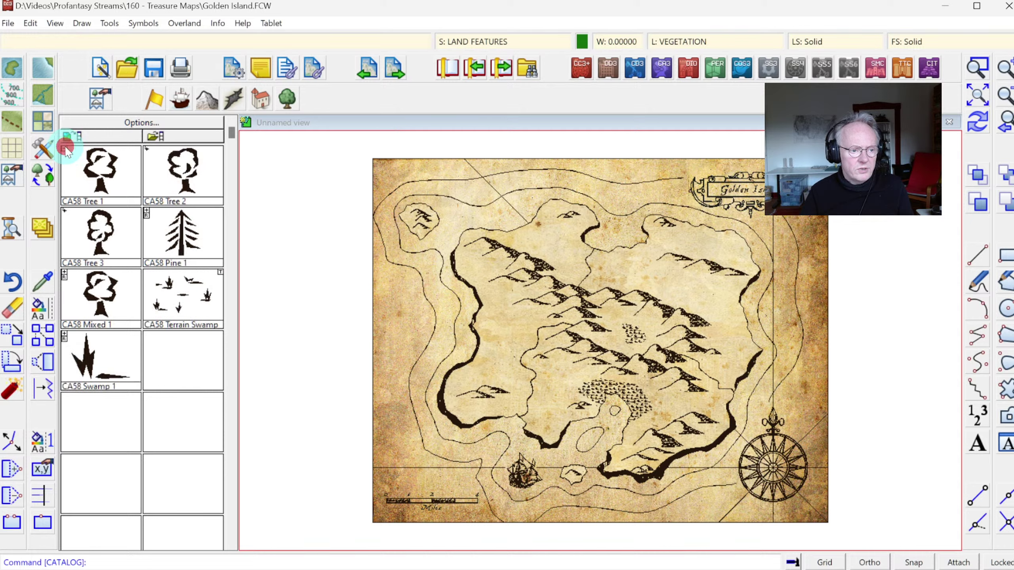
left_click(65, 149)
left_click(146, 151)
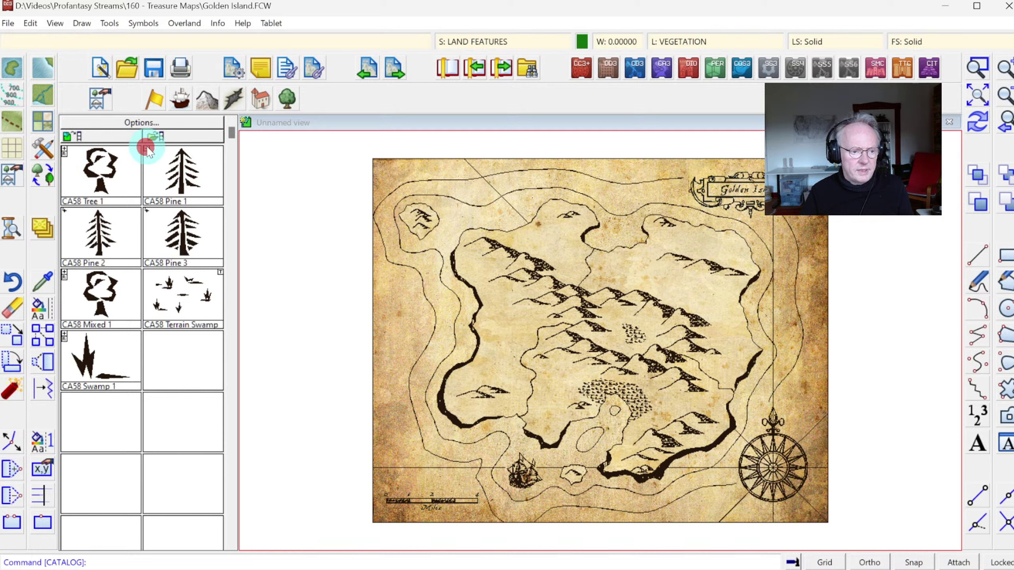
left_click(146, 151)
left_click(65, 212)
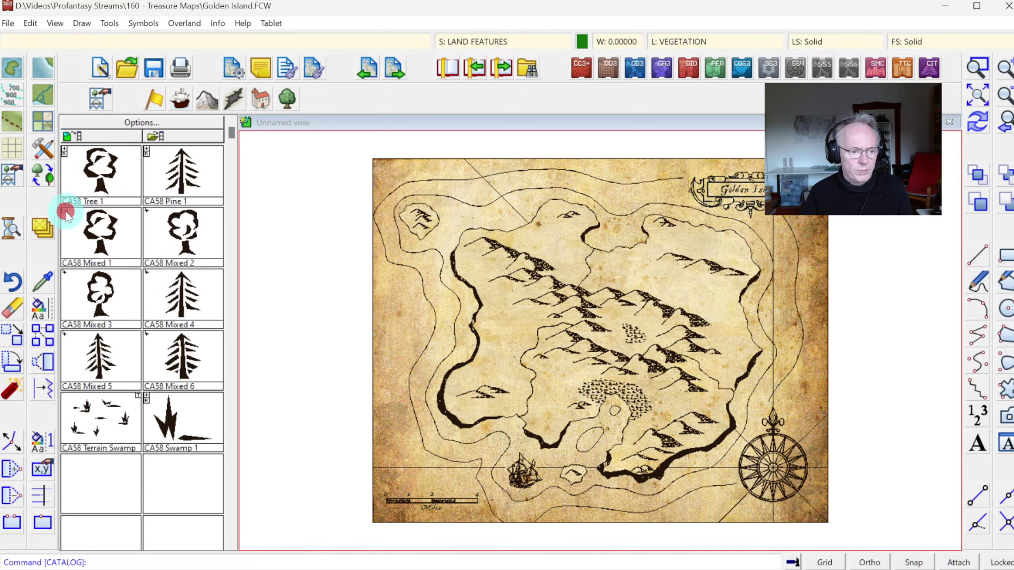
left_click(65, 150)
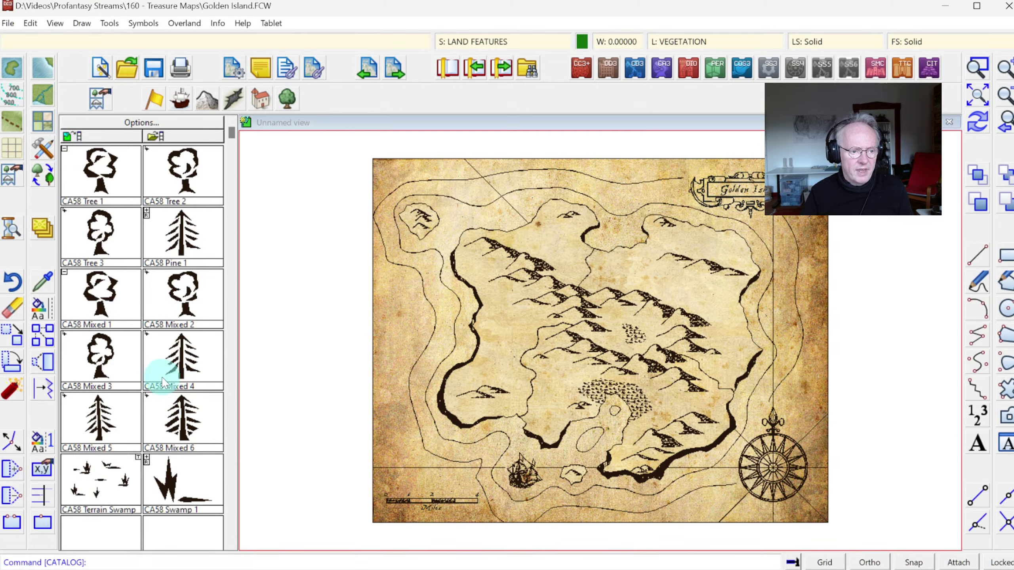
left_click(63, 273)
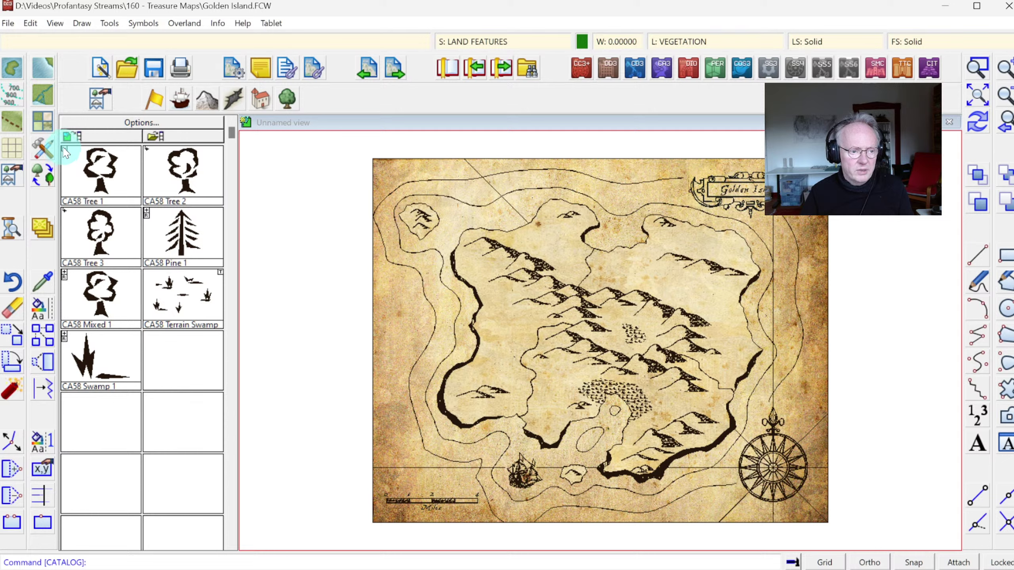
left_click(65, 151)
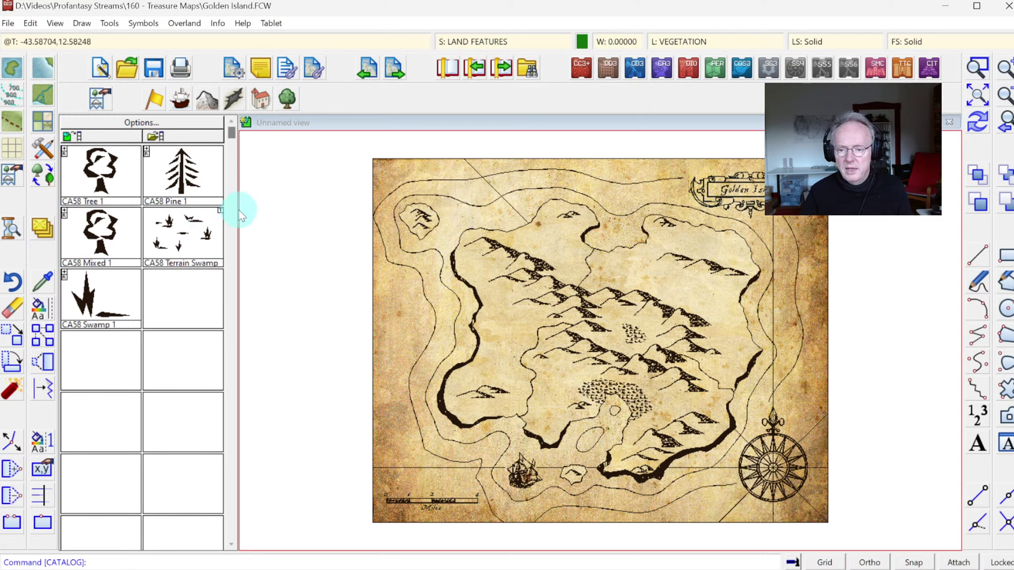
Scatter CA58 Mixed 1 tree symbols as a loose forest between the hatched western cliff and the river west of the central mountains.
left_click(100, 238)
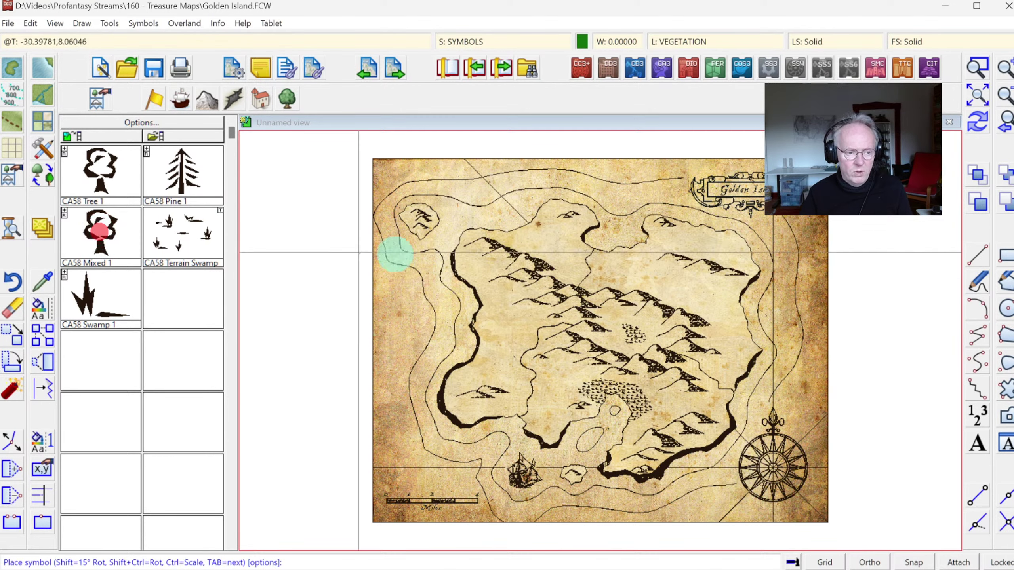
left_click(986, 64)
left_click(437, 288)
left_click(602, 384)
left_click(575, 240)
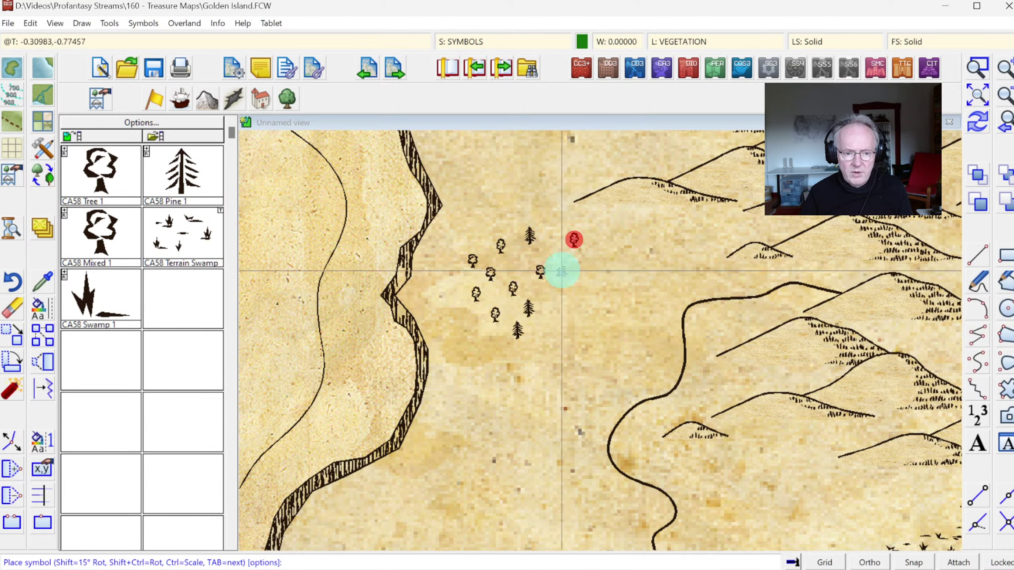
left_click(561, 273)
left_click(604, 284)
left_click(603, 309)
left_click(570, 303)
left_click(562, 331)
left_click(538, 361)
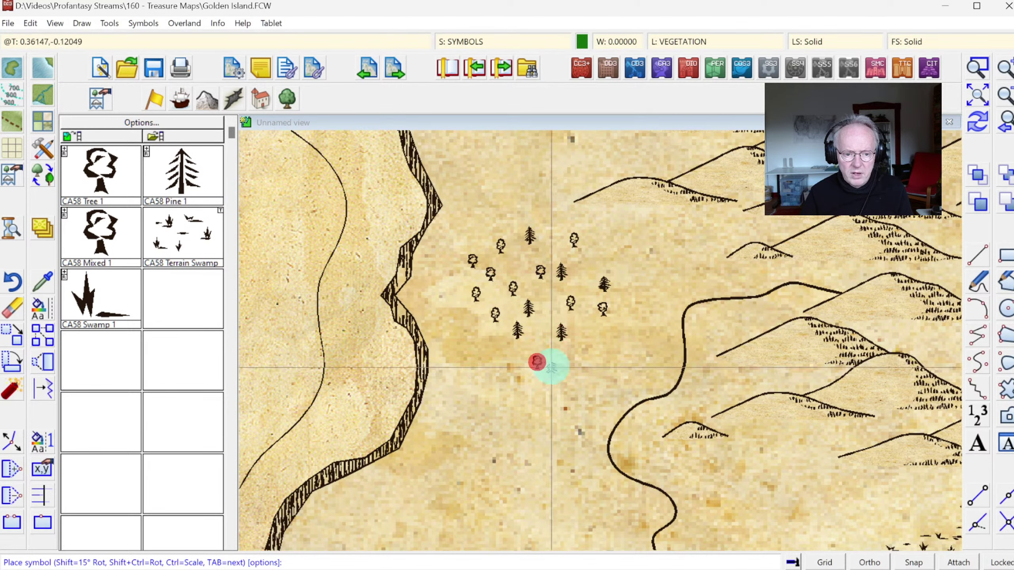
left_click(582, 359)
left_click(559, 388)
left_click(509, 395)
left_click(511, 365)
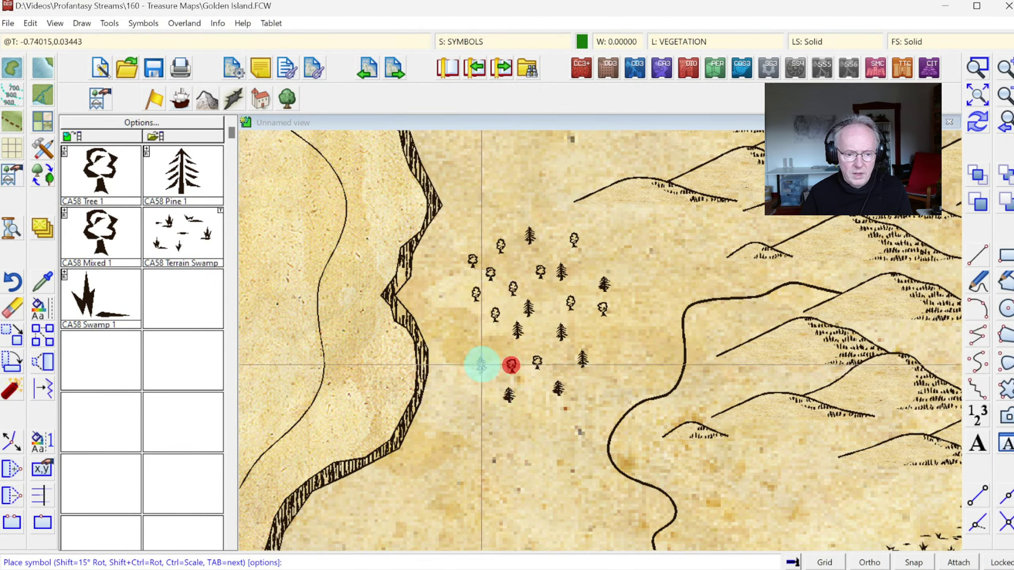
left_click(481, 365)
left_click(486, 344)
left_click(459, 327)
left_click(441, 312)
left_click(449, 277)
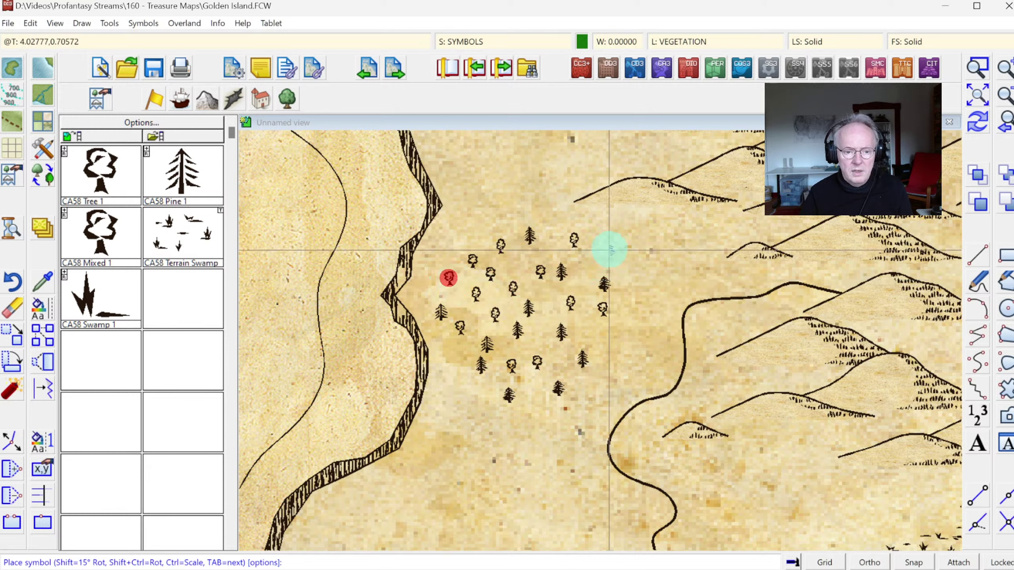
left_click(600, 250)
left_click(556, 218)
left_click(621, 273)
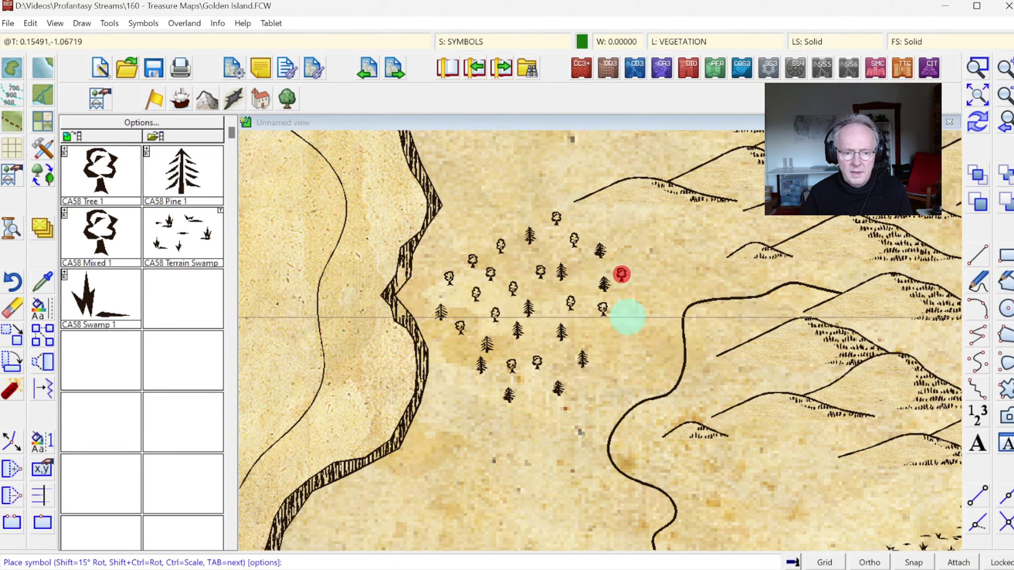
left_click(638, 314)
left_click(612, 350)
left_click(585, 330)
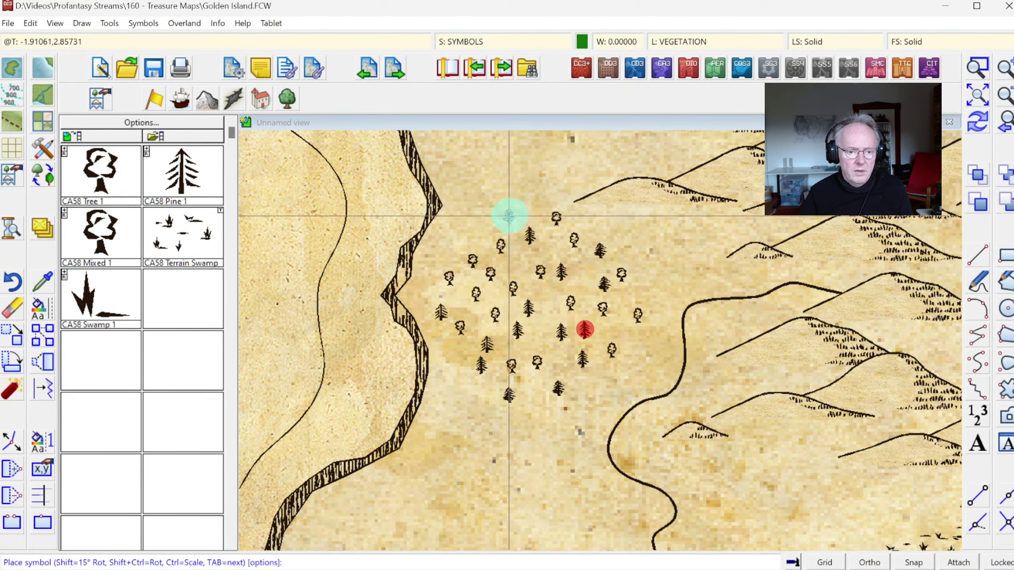
left_click(509, 217)
left_click(473, 223)
left_click(453, 369)
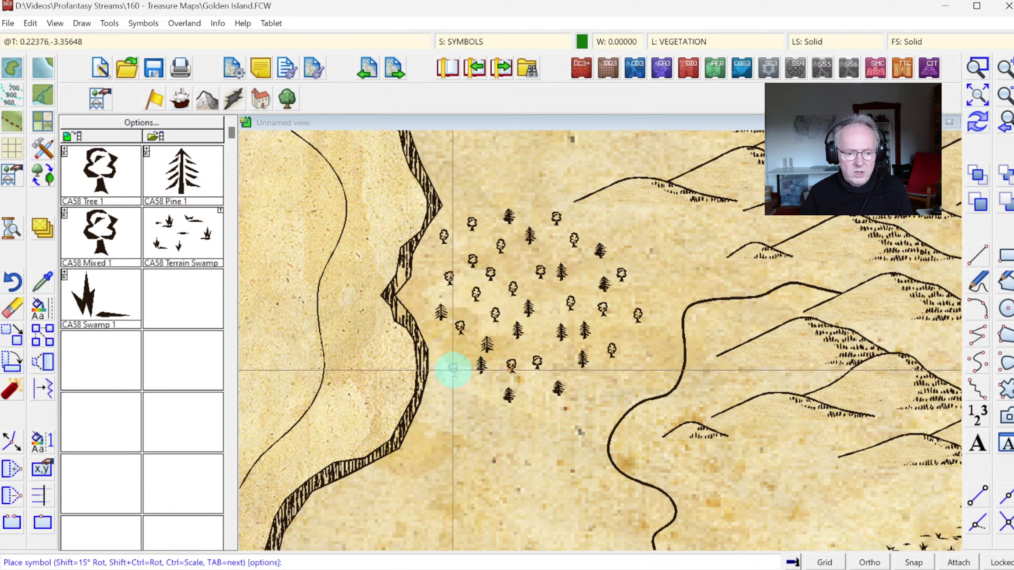
left_click(454, 398)
left_click(489, 391)
left_click(503, 423)
left_click(559, 423)
left_click(587, 440)
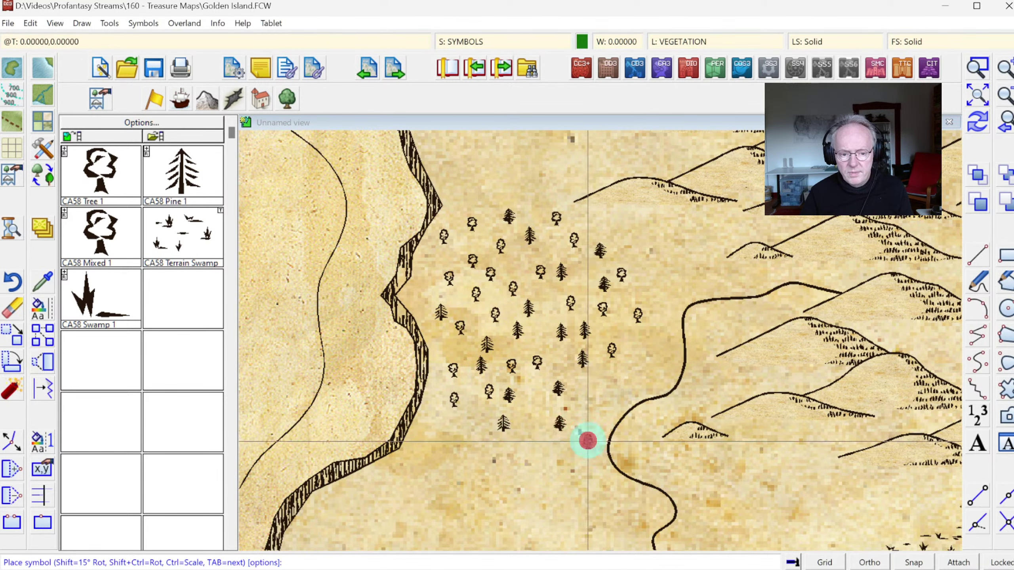
left_click(595, 403)
left_click(645, 377)
left_click(662, 338)
left_click(678, 290)
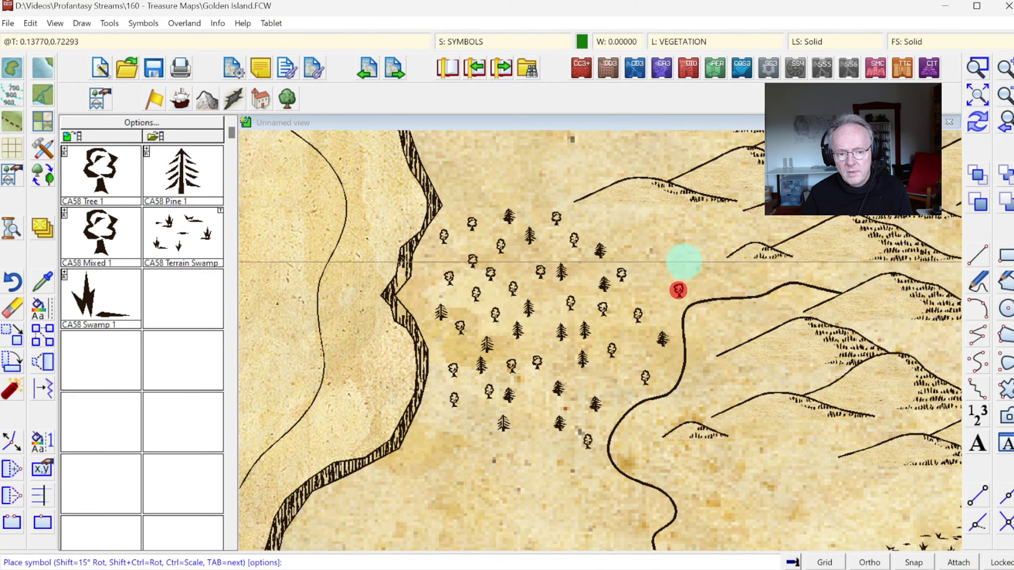
left_click(648, 282)
left_click(666, 264)
left_click(639, 236)
left_click(613, 219)
left_click(664, 218)
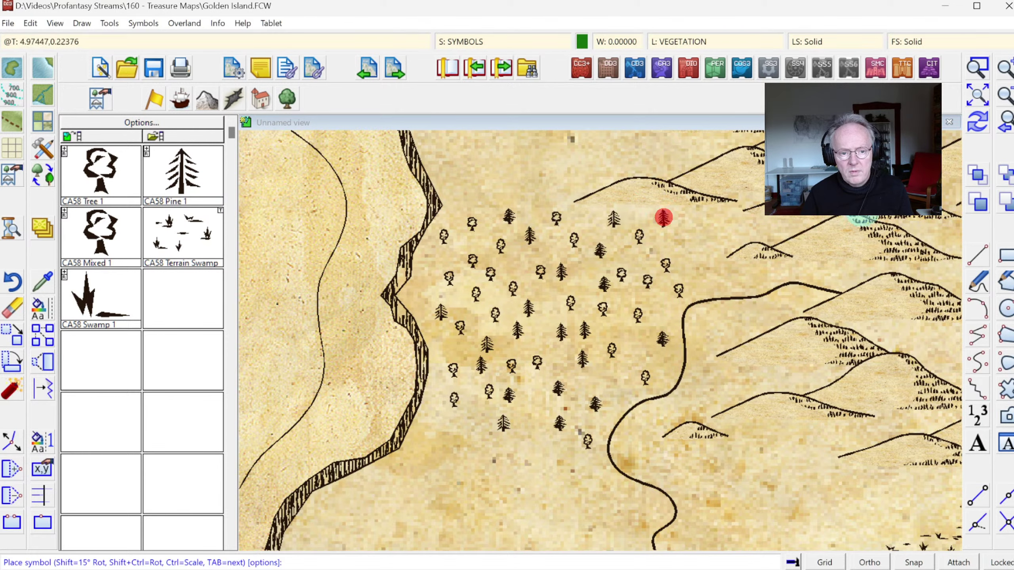
left_click(977, 95)
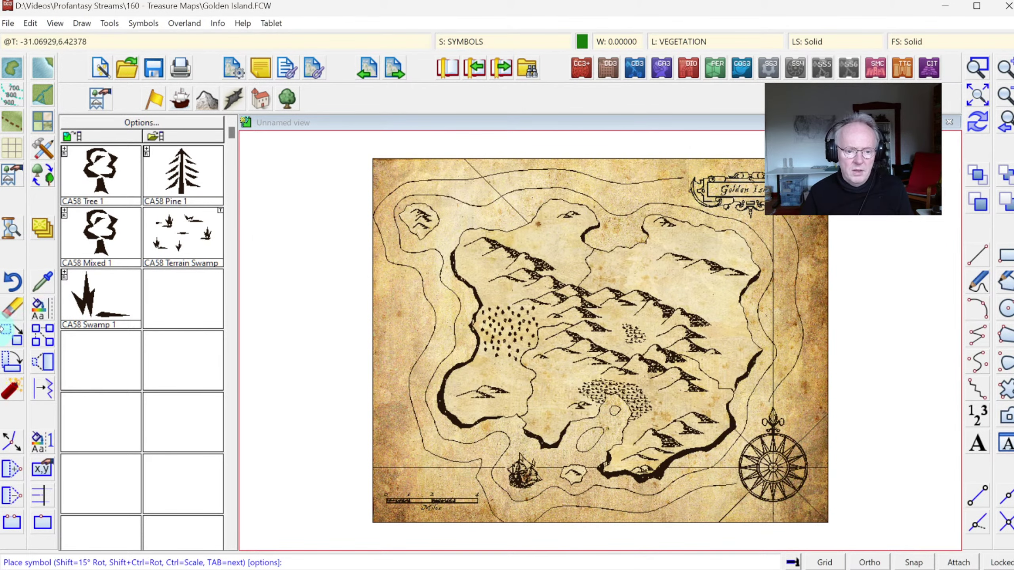
Examine the scattered mixed forest beside the western cliff up close and check which drawing tools the map style offers.
left_click(135, 317)
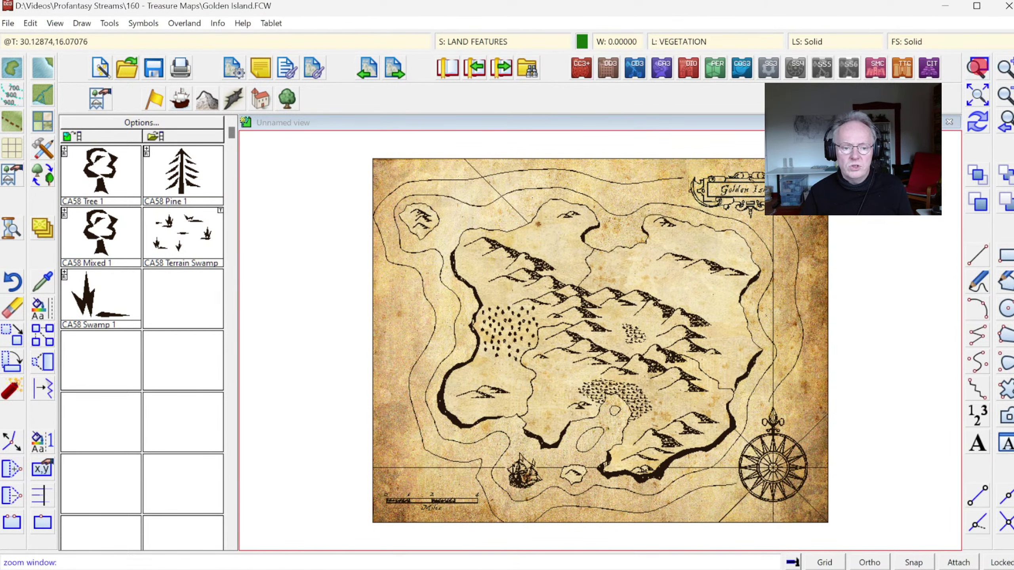
left_click(450, 294)
left_click(570, 371)
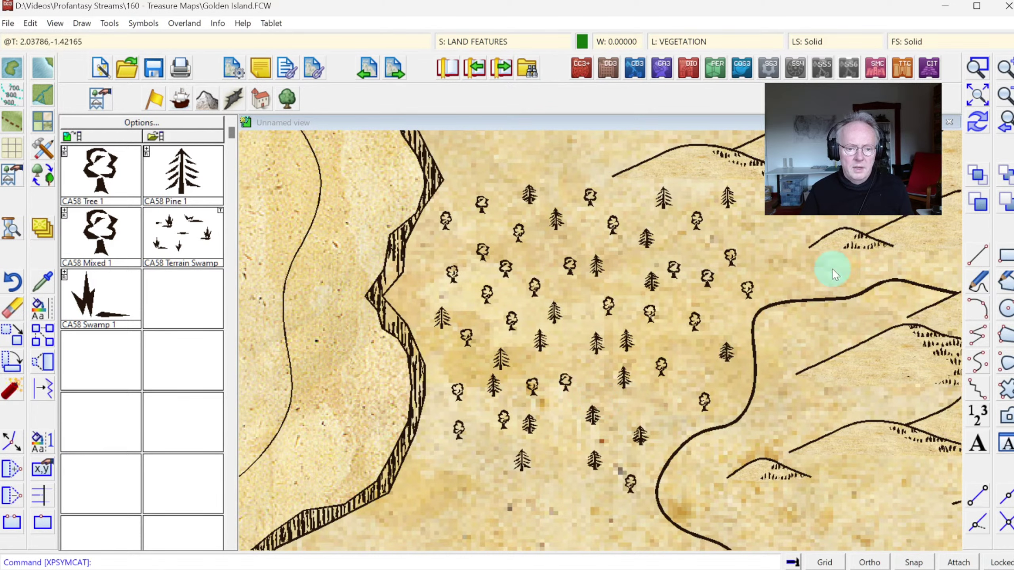
left_click(43, 151)
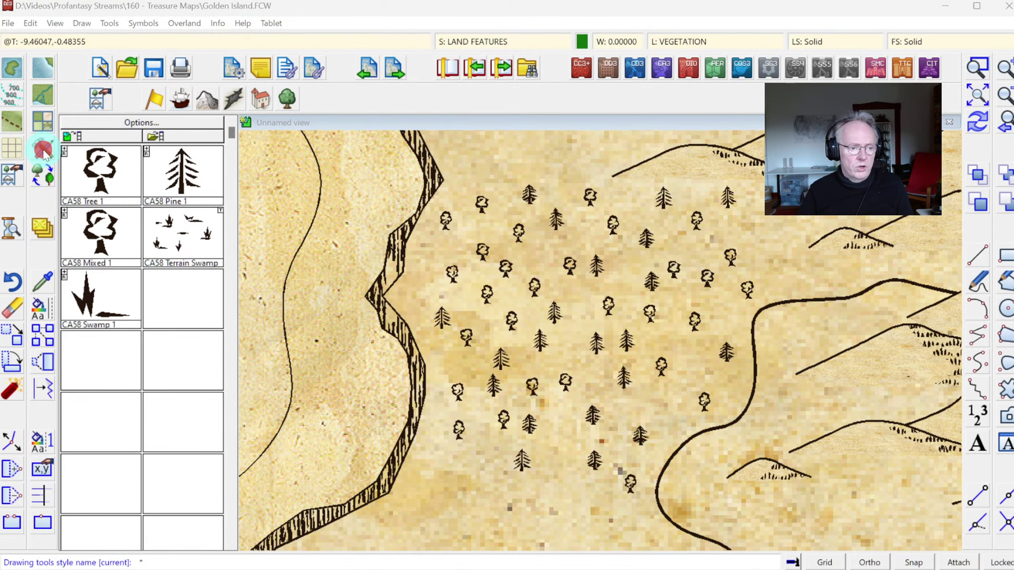
mouse_move(691, 192)
left_mouse_down()
mouse_move(694, 321)
mouse_move(709, 191)
left_mouse_up()
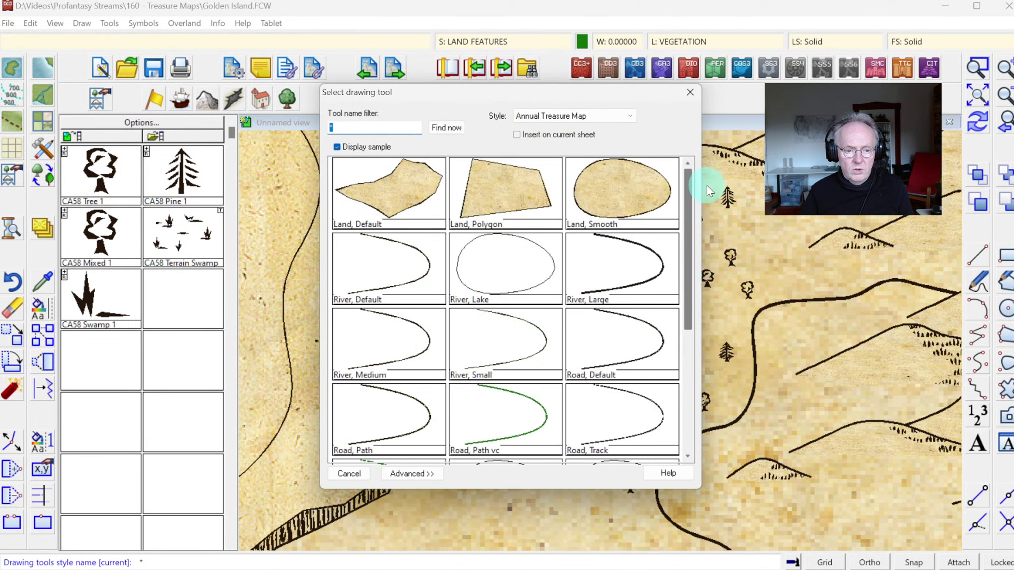
left_click(690, 92)
left_click(1008, 96)
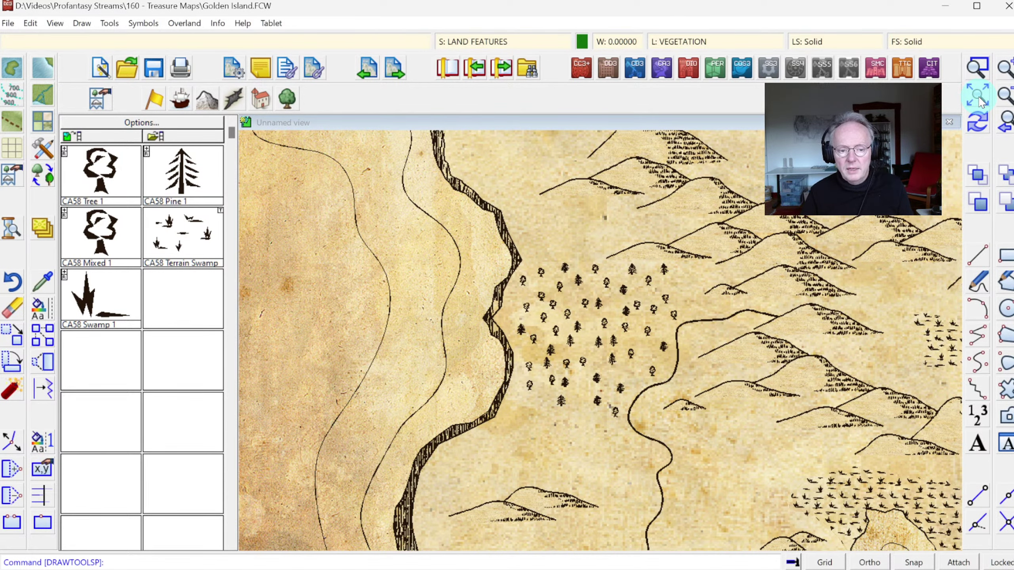
left_click(984, 92)
Set the current fill style to the bitmap fill solid 10 Bitmap for a forest background in the southwest.
left_click(977, 67)
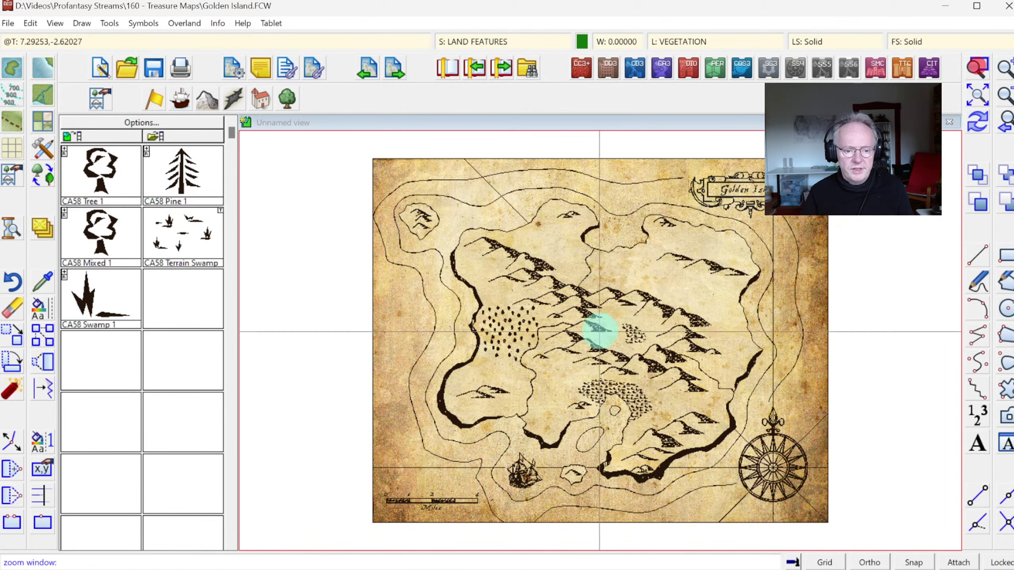
left_click(437, 331)
left_click(619, 445)
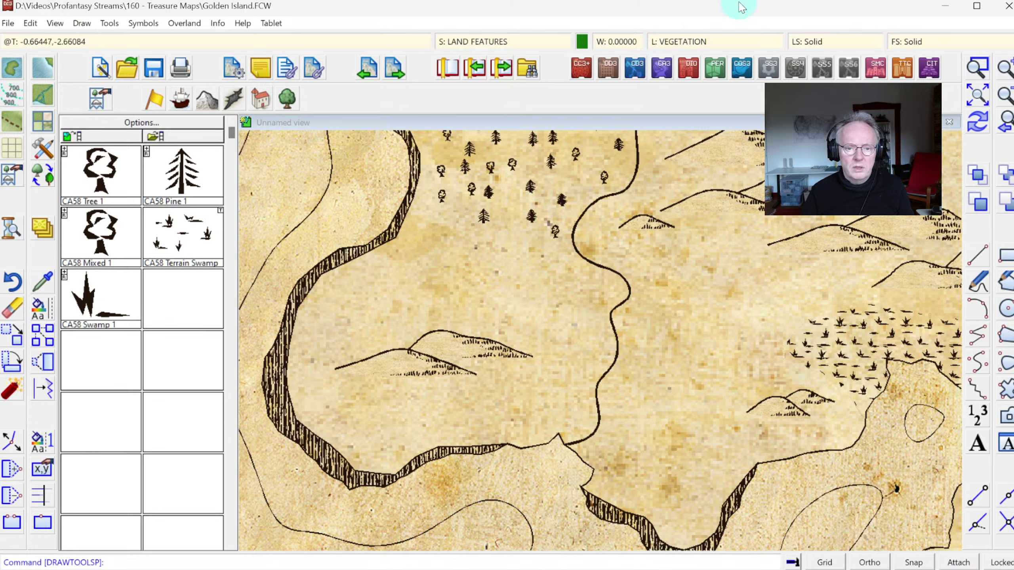
left_click(897, 42)
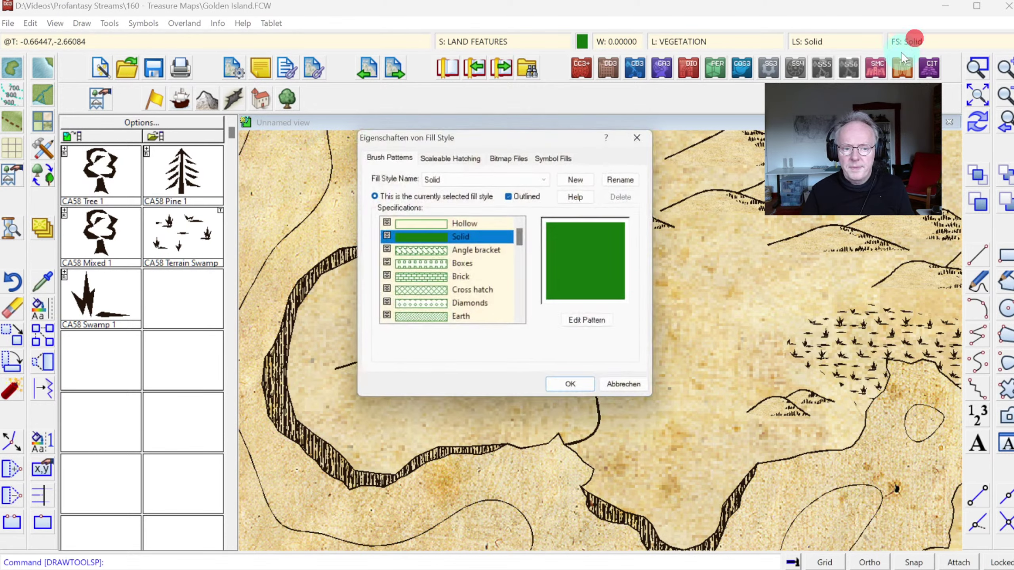
left_click(509, 158)
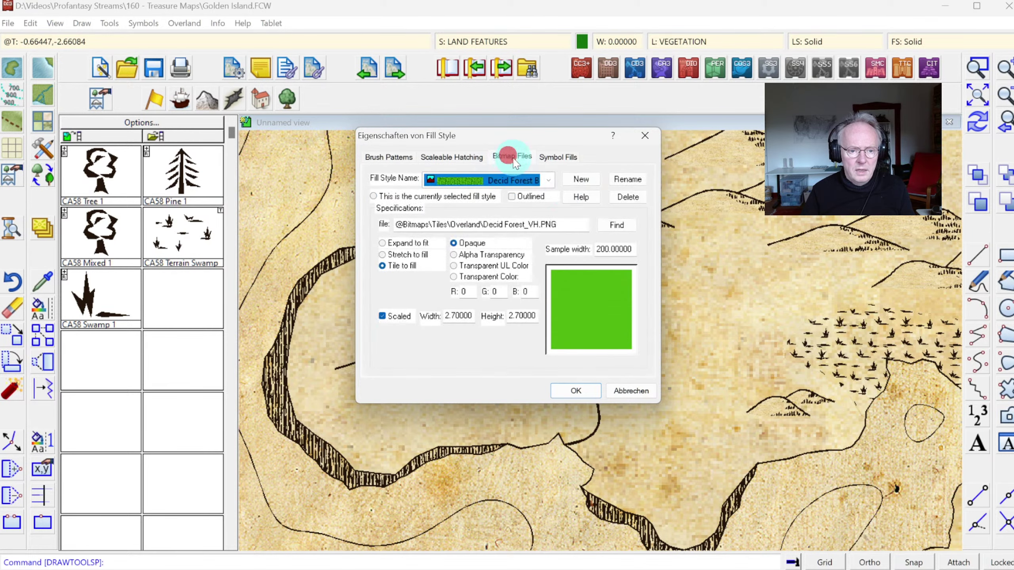
left_click(552, 182)
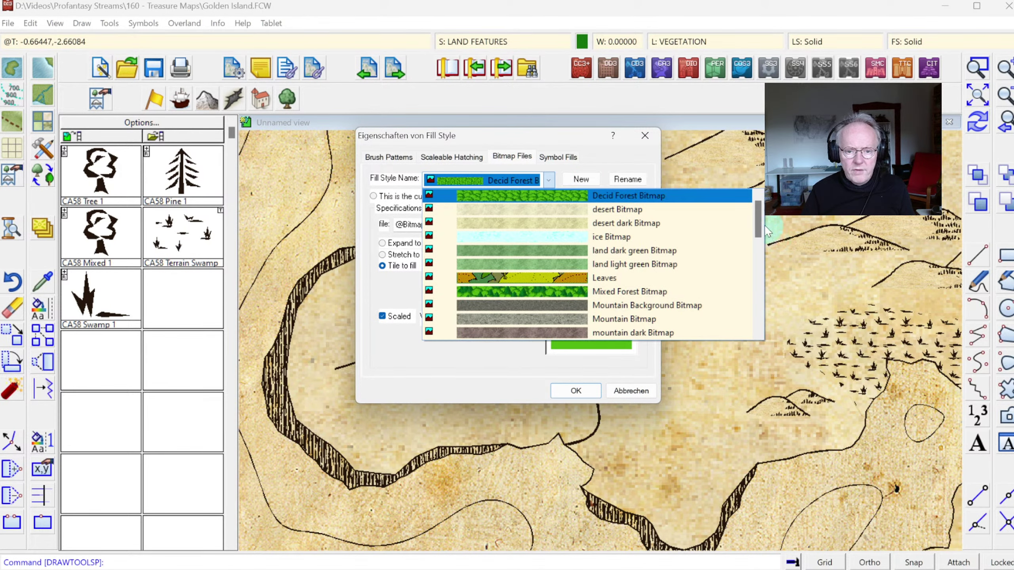
left_click_drag(757, 219, 762, 282)
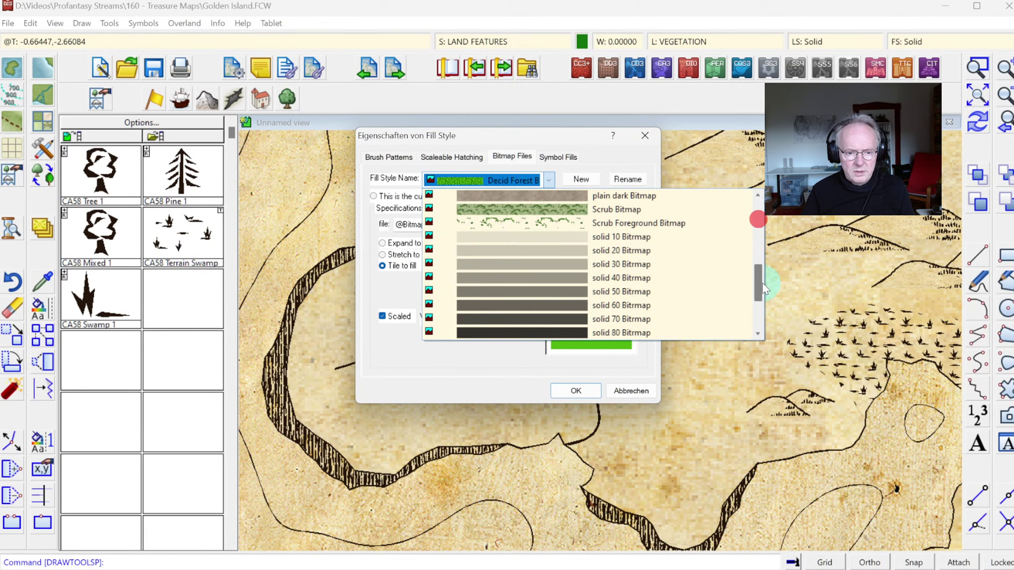
left_click(595, 239)
left_click(573, 391)
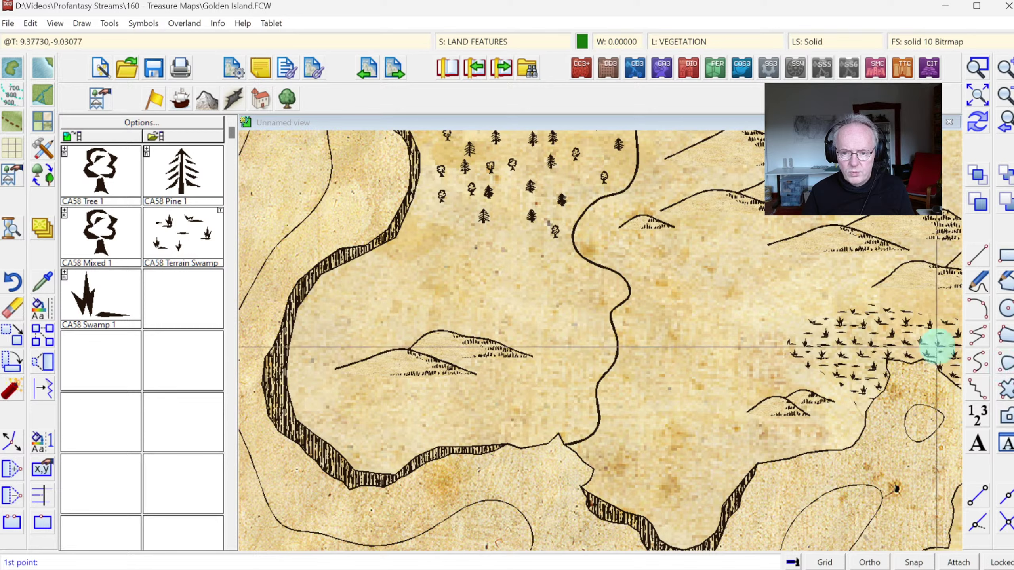
Draw a smooth filled polygon as a forest area between the southwestern river and the swamp, south of the central mountains.
left_click(709, 240)
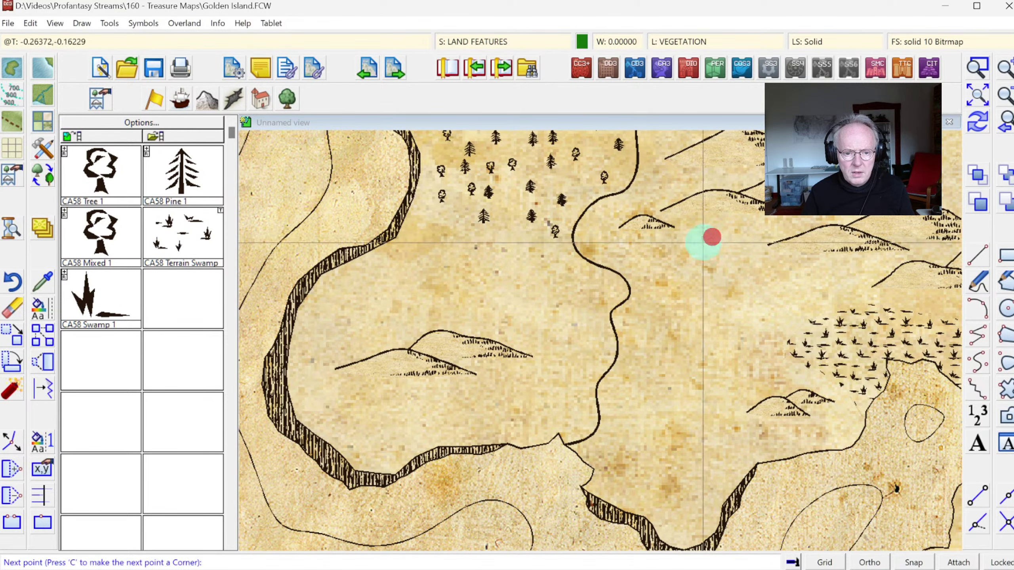
left_click(645, 318)
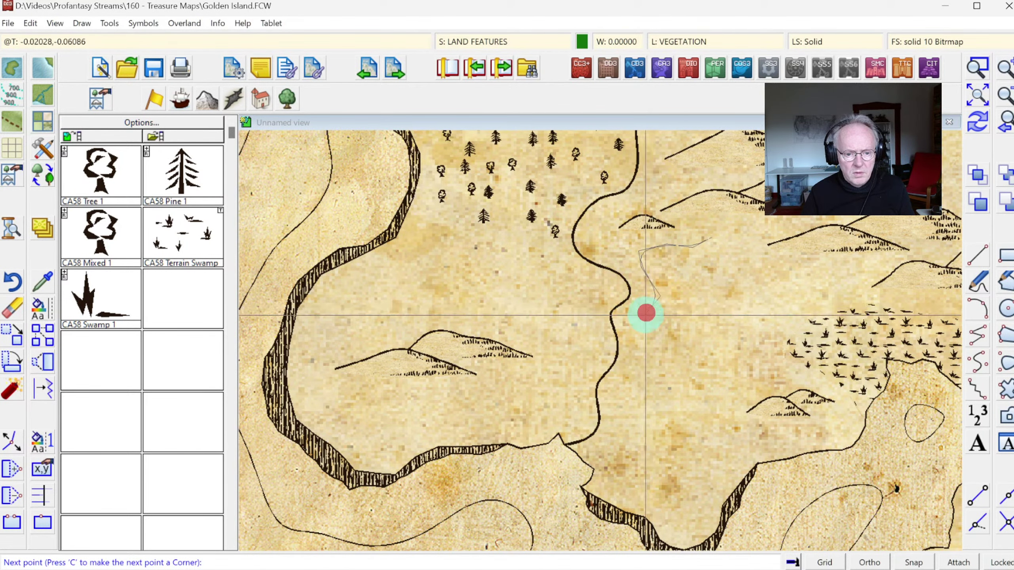
left_click(652, 340)
left_click(631, 391)
left_click(696, 424)
left_click(758, 376)
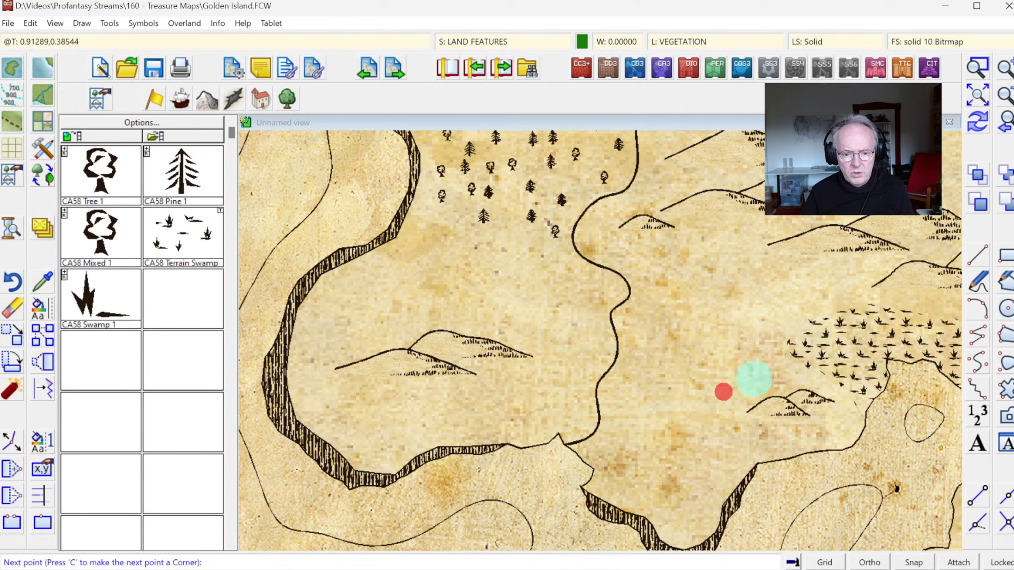
left_click(748, 320)
left_click(797, 282)
left_click(775, 259)
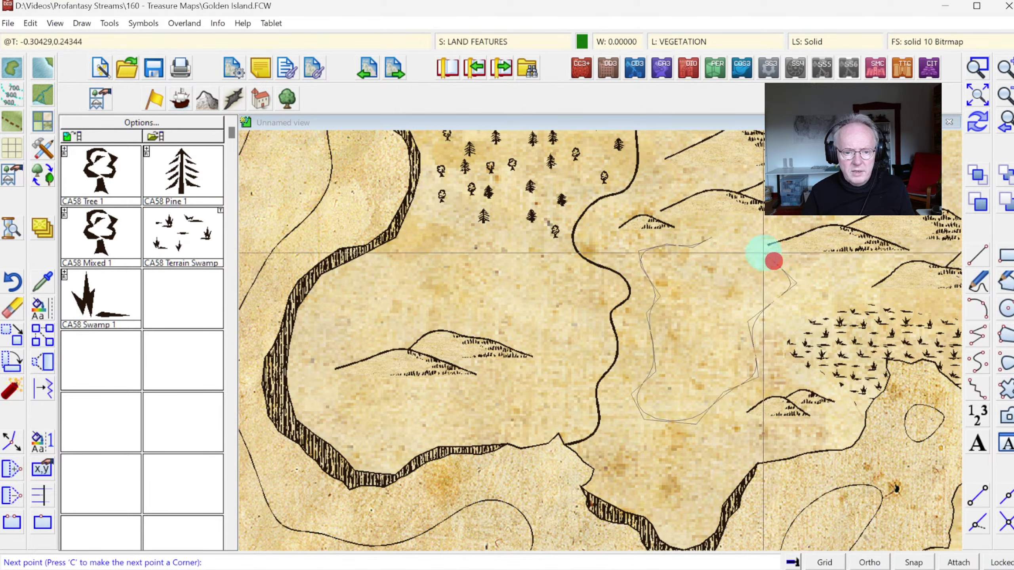
left_click(762, 250)
left_click(730, 236)
right_click(801, 271)
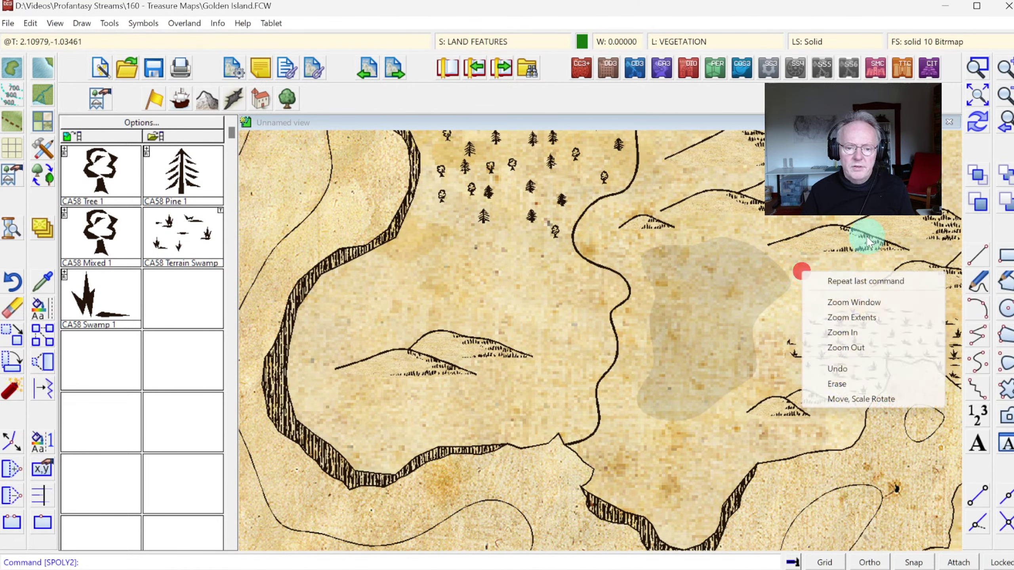
left_click(981, 127)
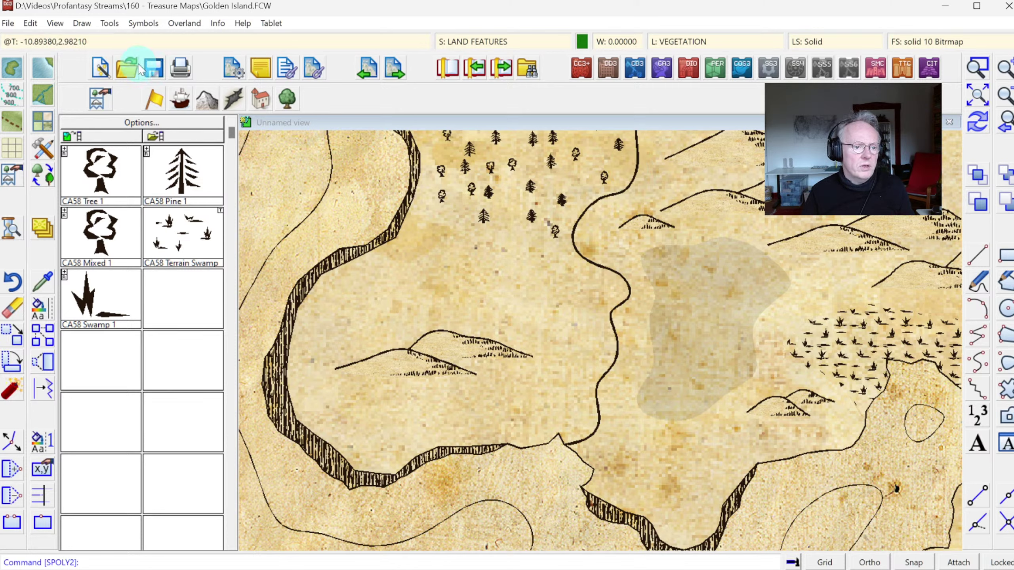
Start Symbols in Area and load the Treasure Maps catalog CA58 Vegetation.FSC as its symbol source.
left_click(82, 23)
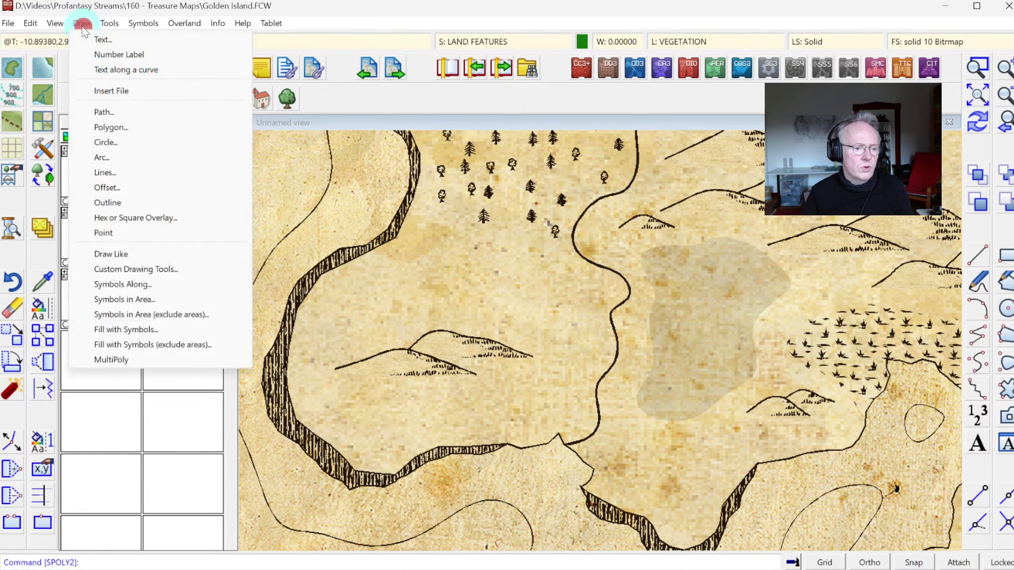
left_click(136, 299)
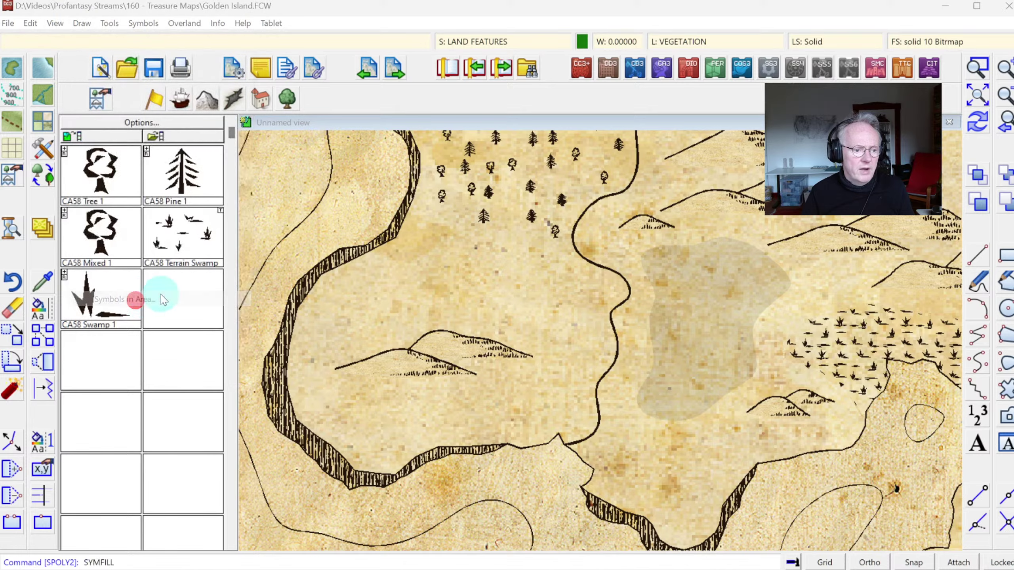
left_click(465, 362)
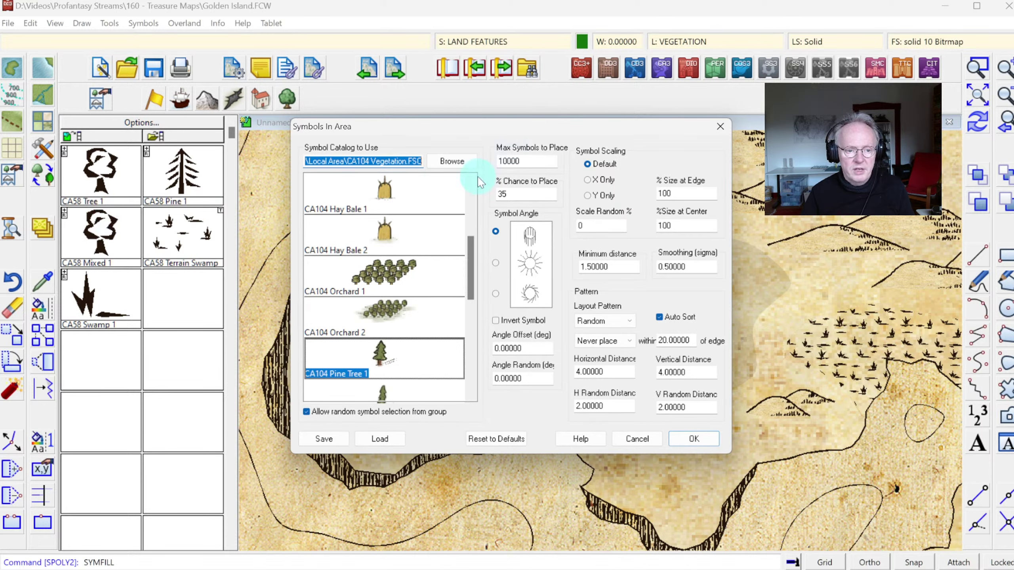
left_click(452, 161)
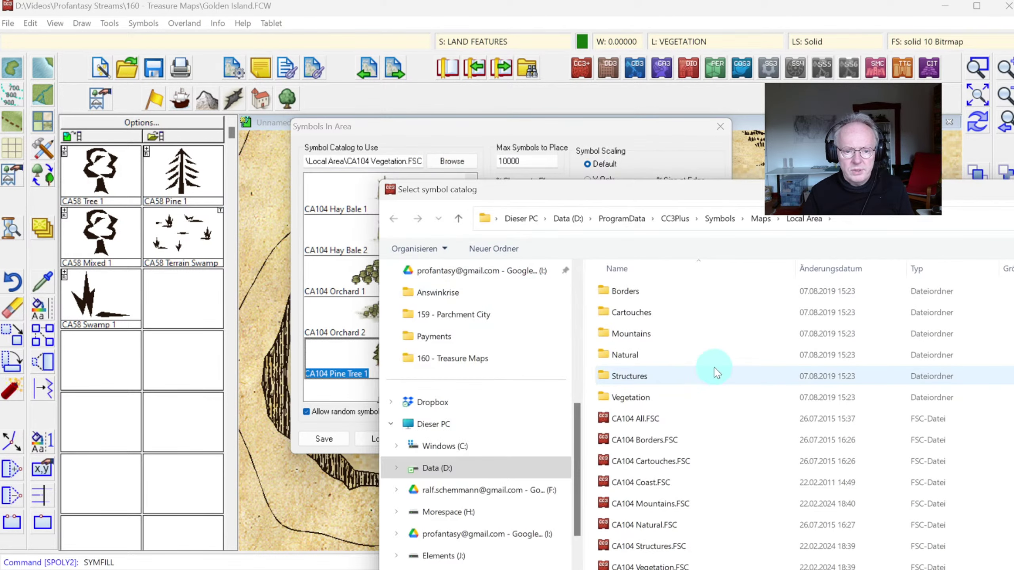
left_click(760, 219)
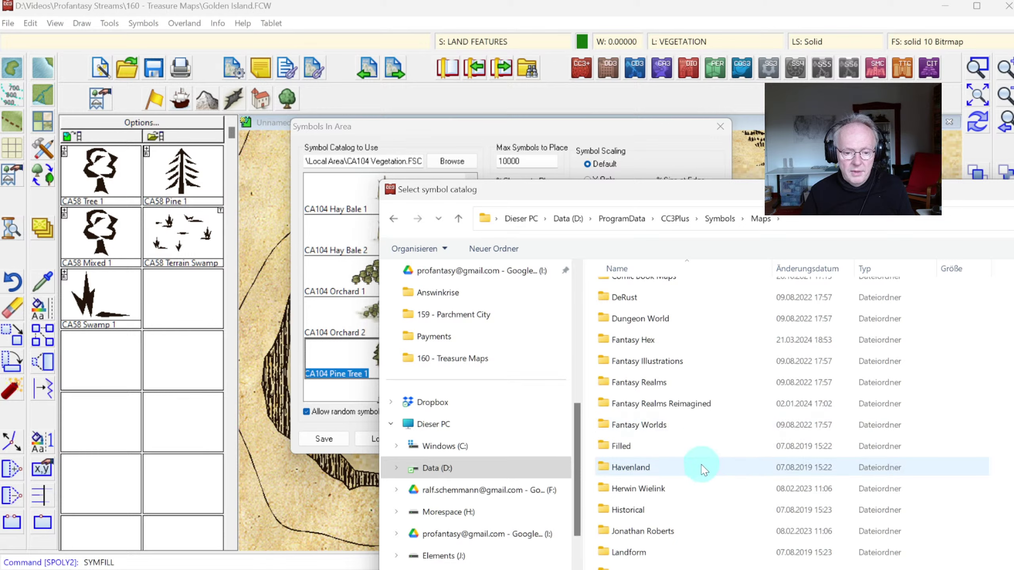
scroll(703, 467, "down", 8)
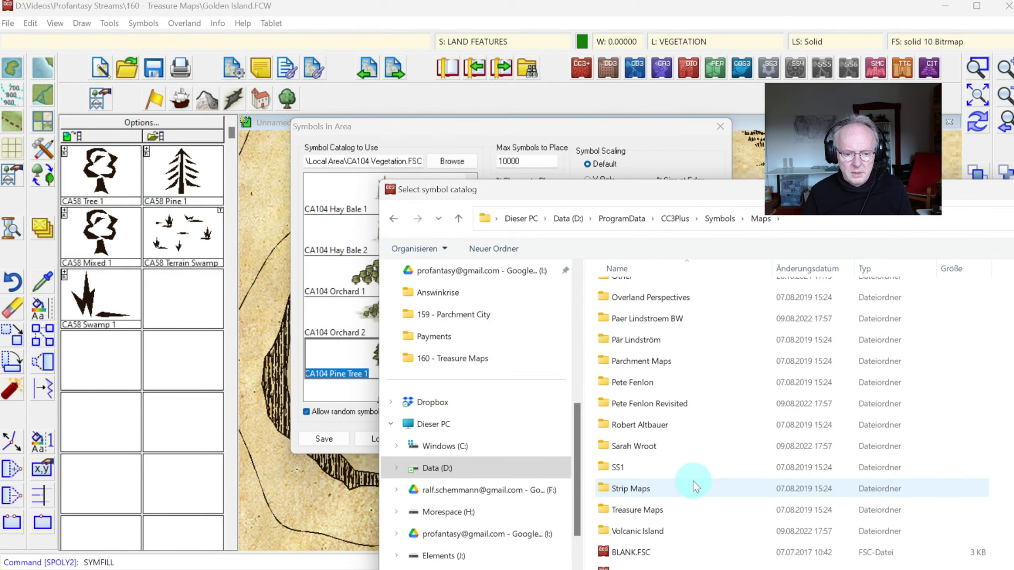
double_click(655, 511)
double_click(655, 425)
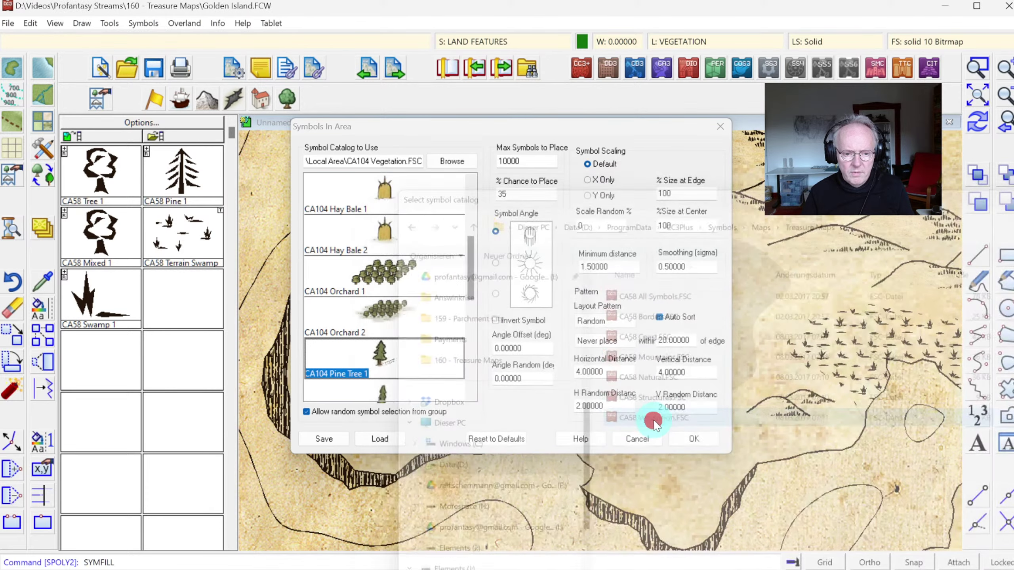
left_click(437, 165)
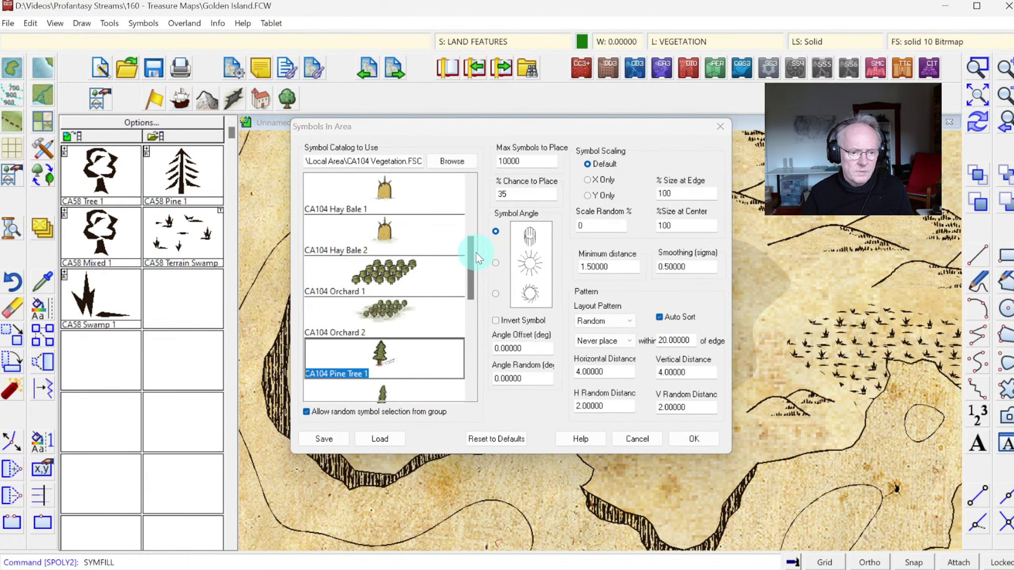
left_click(453, 165)
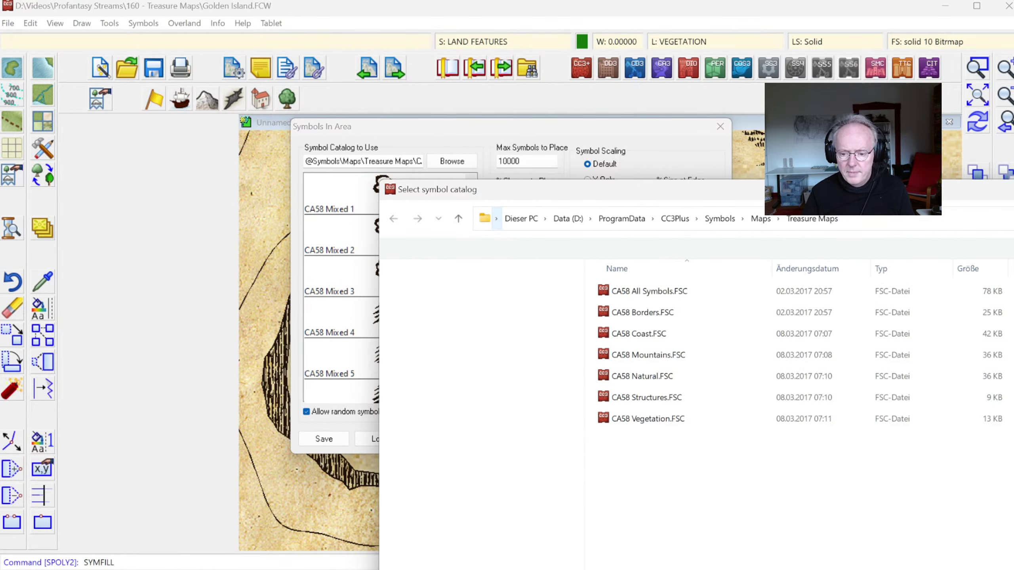
key("Escape")
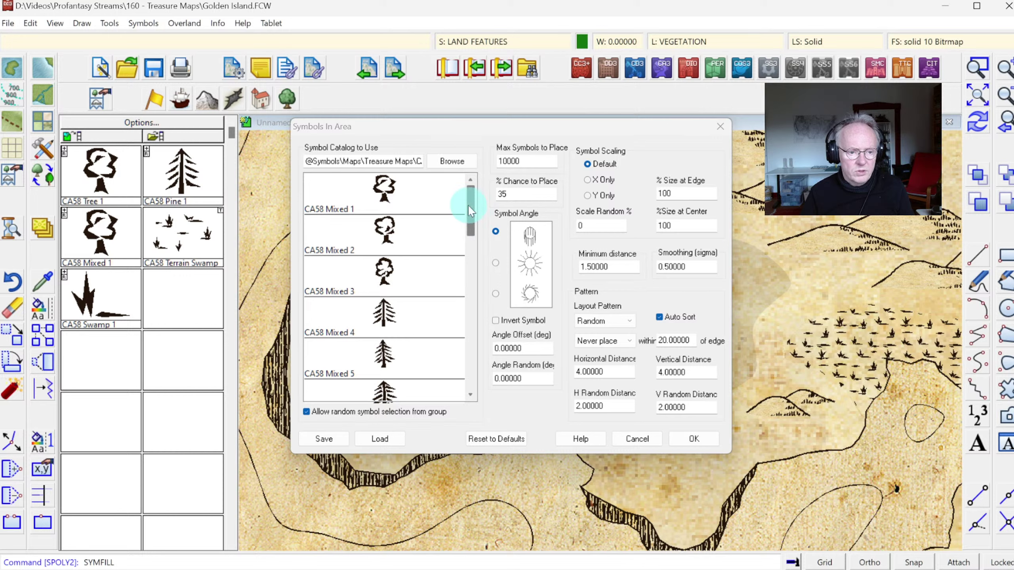
Try to fill the grey forest polygon with CA58 Mixed 1 symbols in a random layout and inspect the area.
left_click(376, 195)
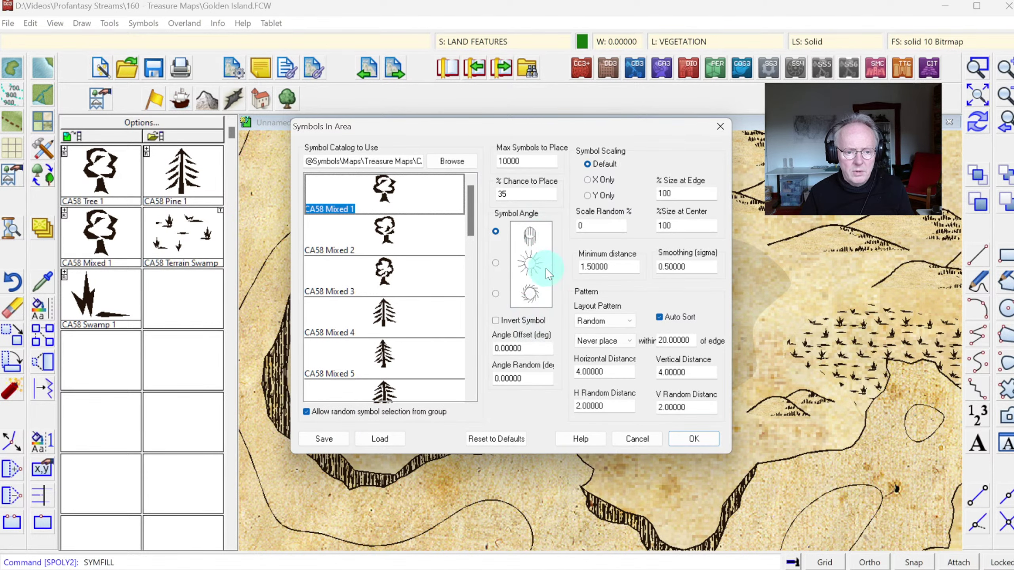
left_click(695, 439)
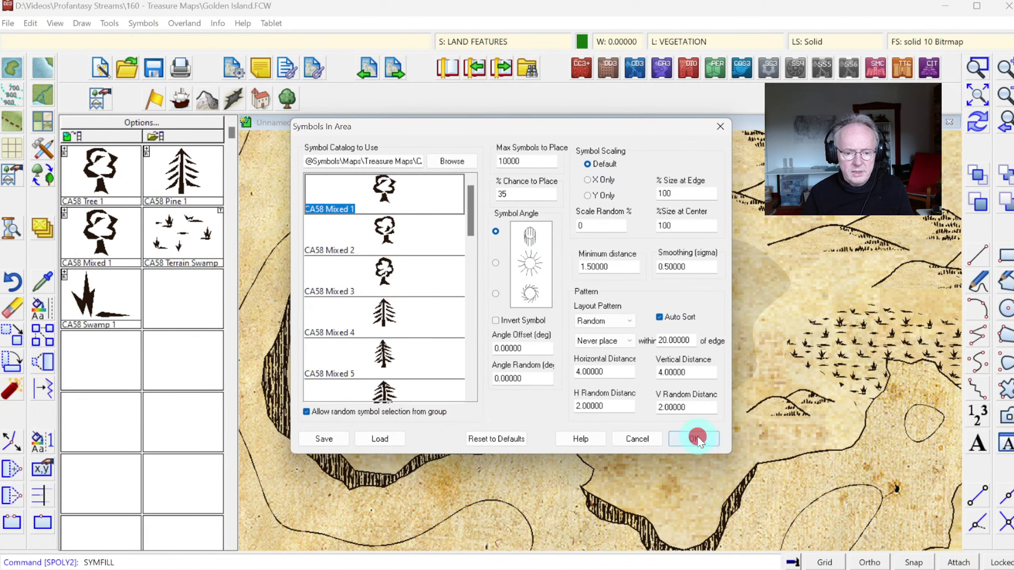
left_click(691, 419)
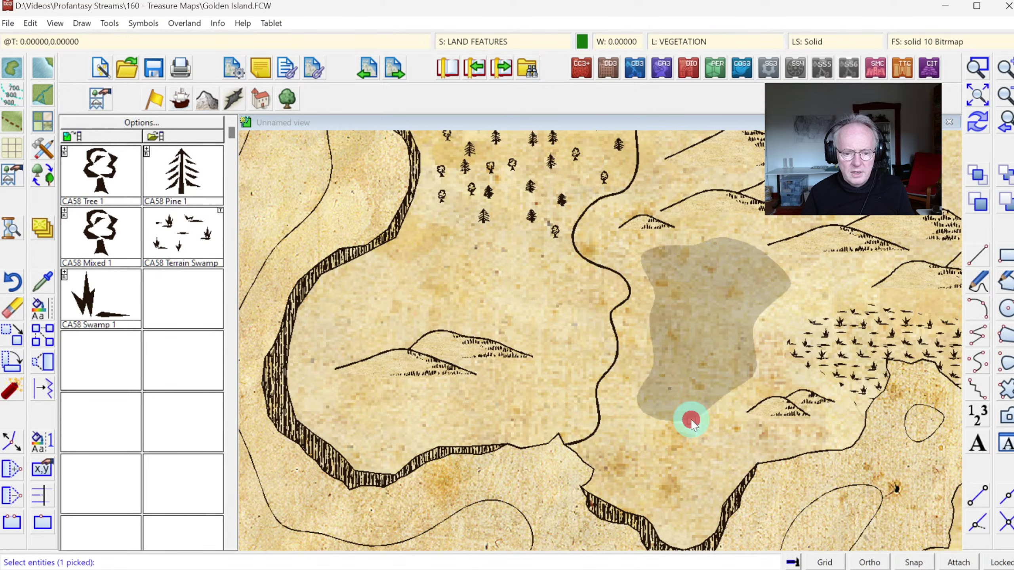
right_click(656, 291)
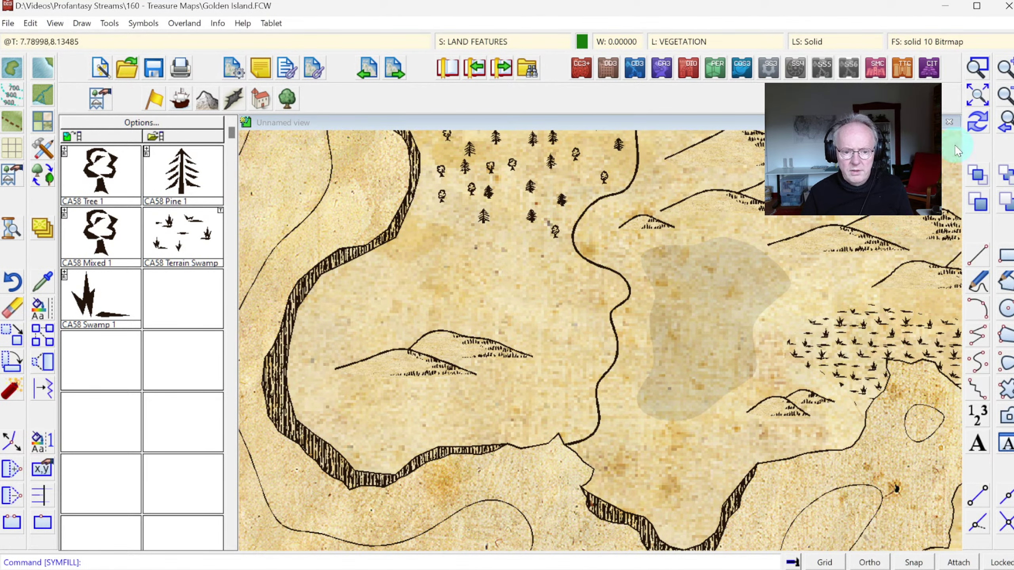
left_click(978, 69)
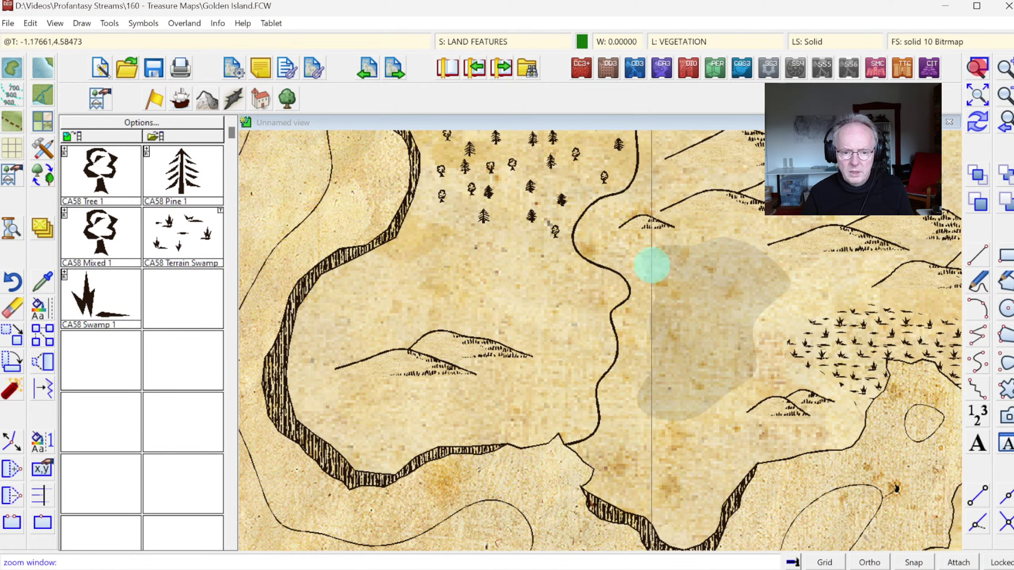
left_click(605, 234)
left_click(793, 424)
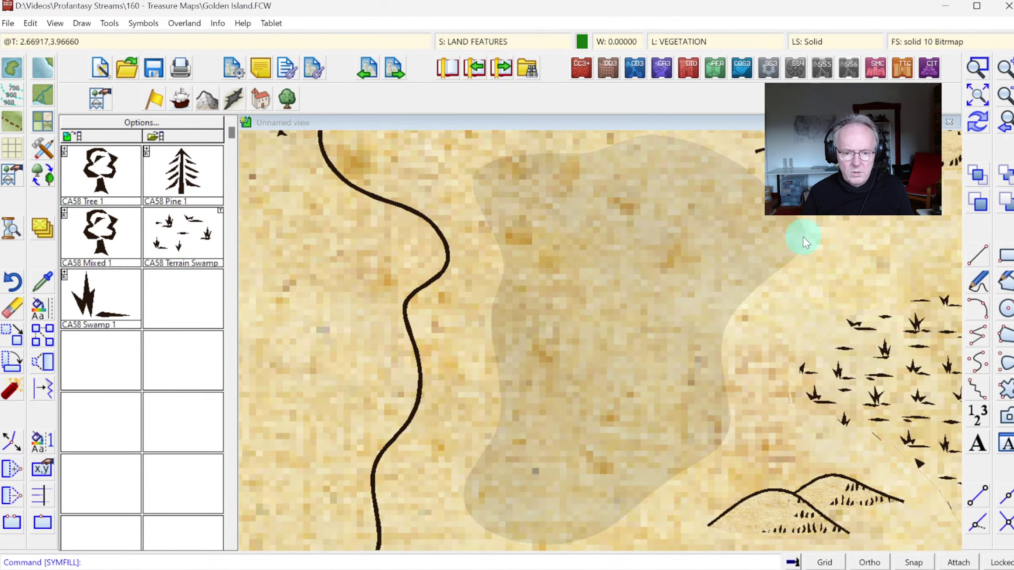
left_click(1005, 95)
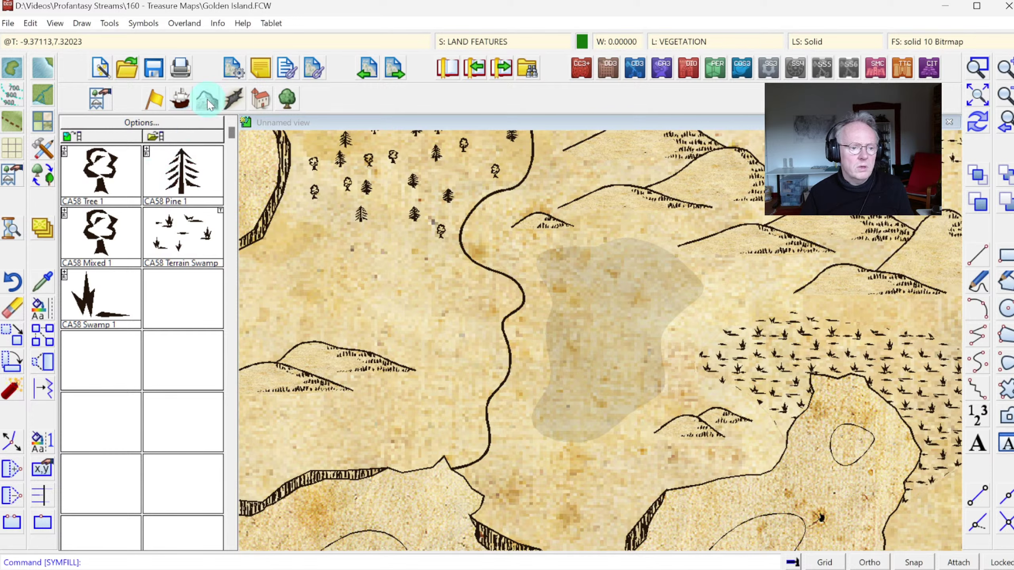
Start Symbols in Area with CA58 Mixed 1 and set the chance to place symbols to 35%.
left_click(82, 23)
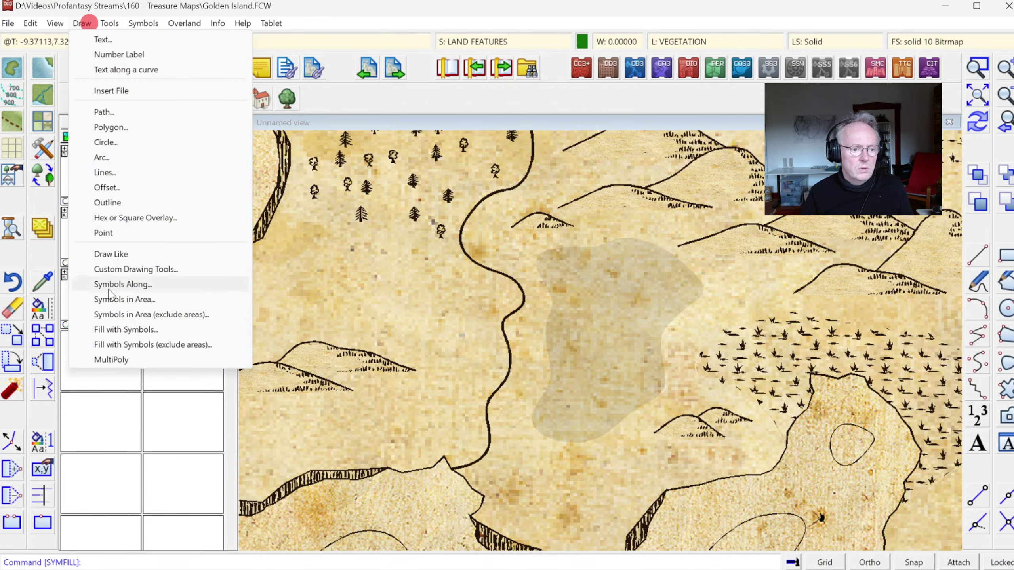
left_click(115, 300)
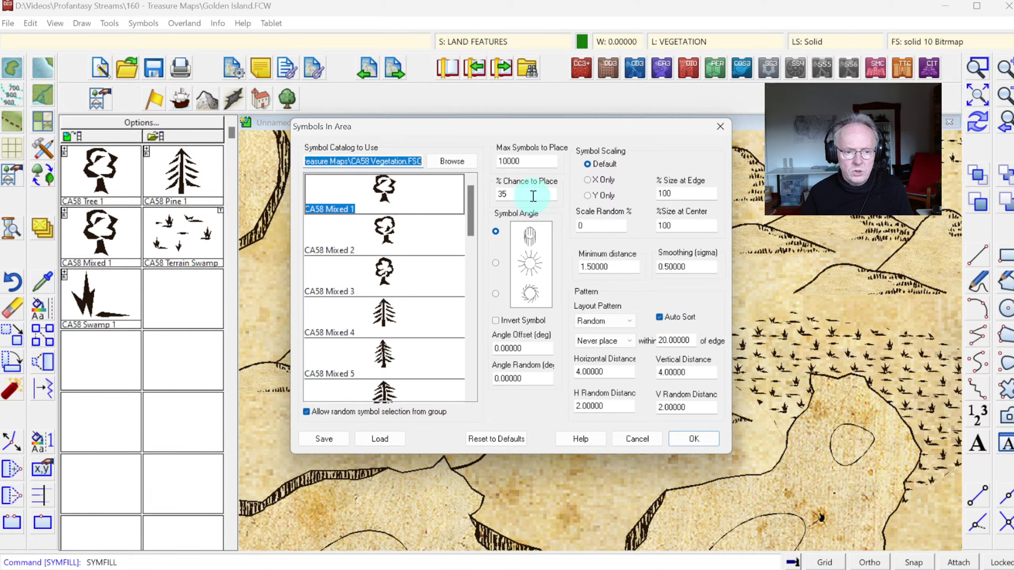
double_click(515, 194)
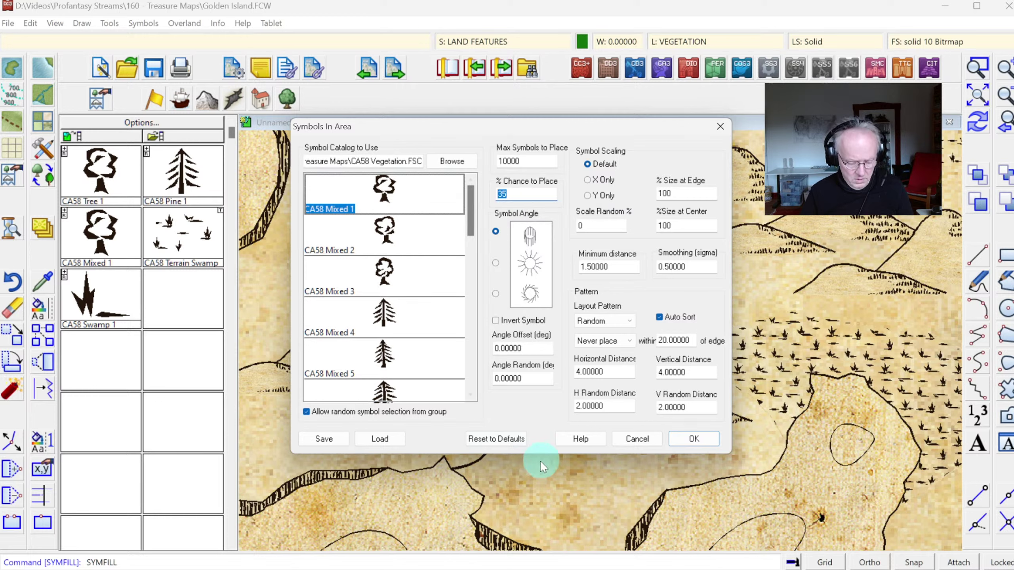
type("5")
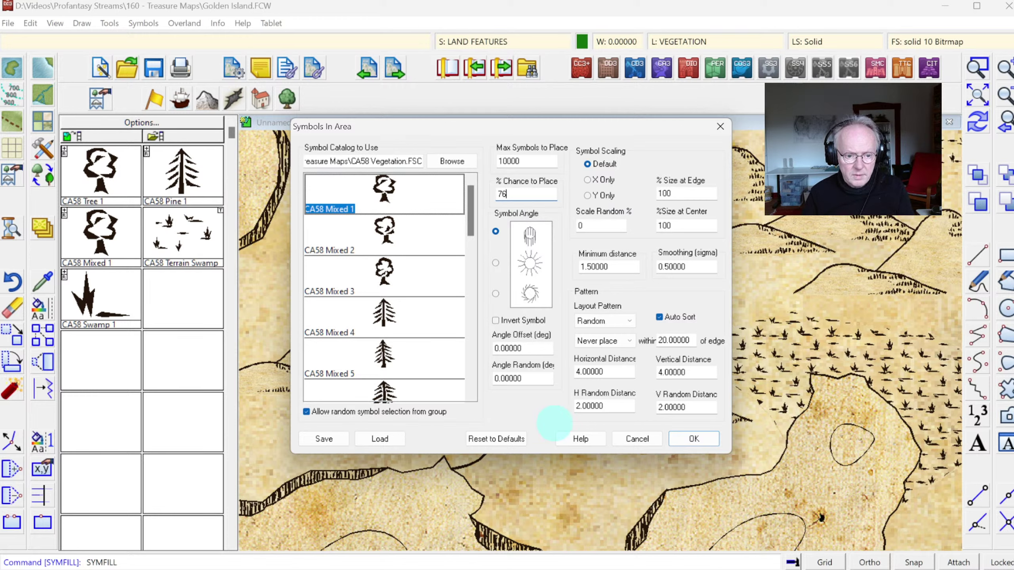
key("Tab")
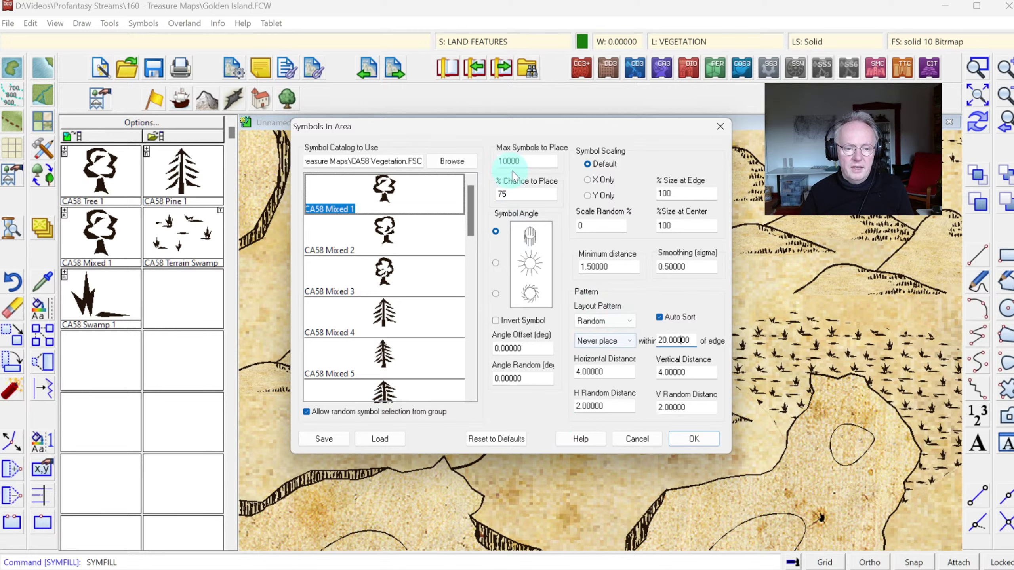
double_click(518, 193)
type("35")
key("Tab")
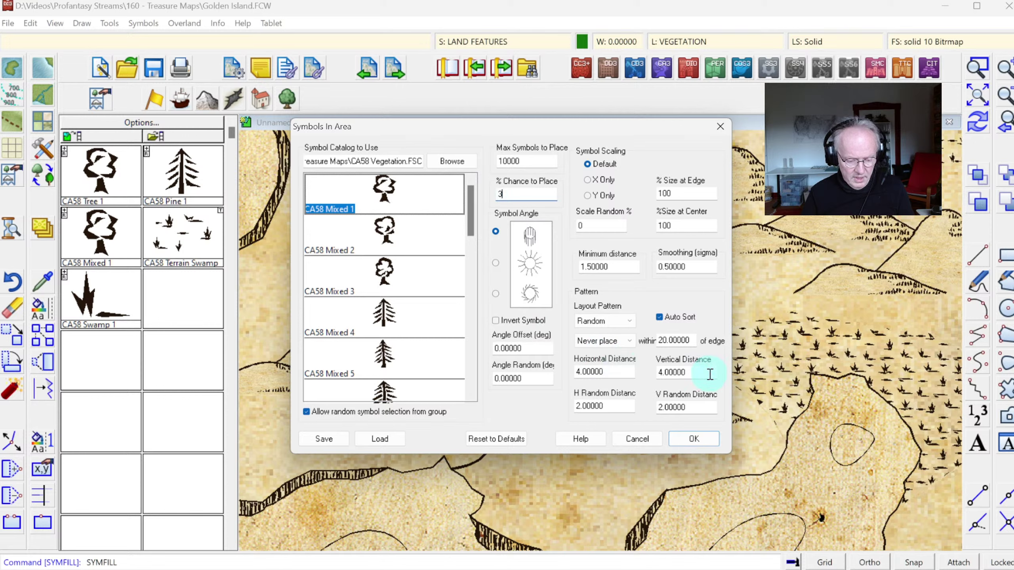
Set the no-placement margin from the edge to 0 and fill the grey forest polygon with CA58 Mixed 1 symbols.
left_click(666, 340)
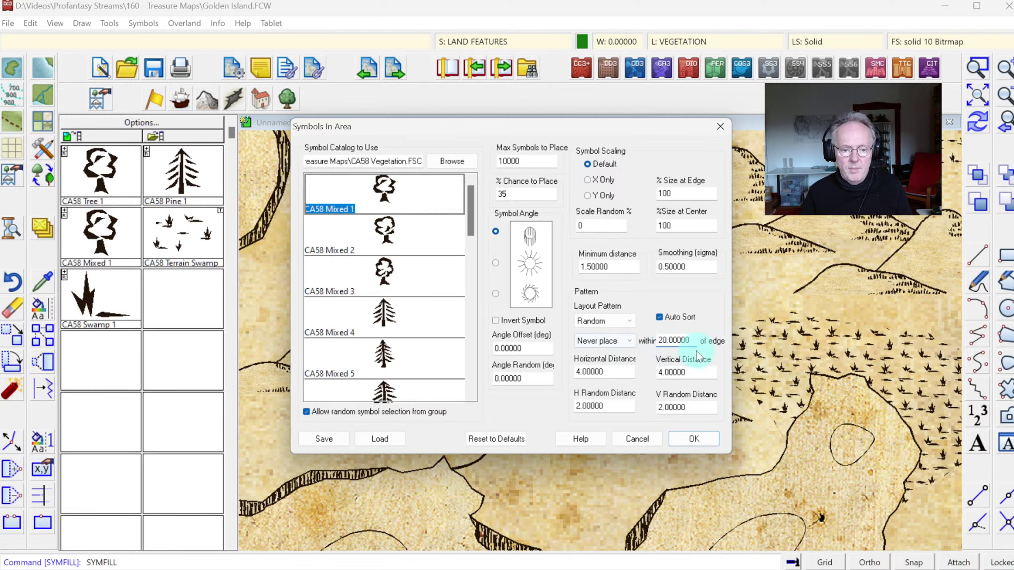
double_click(666, 340)
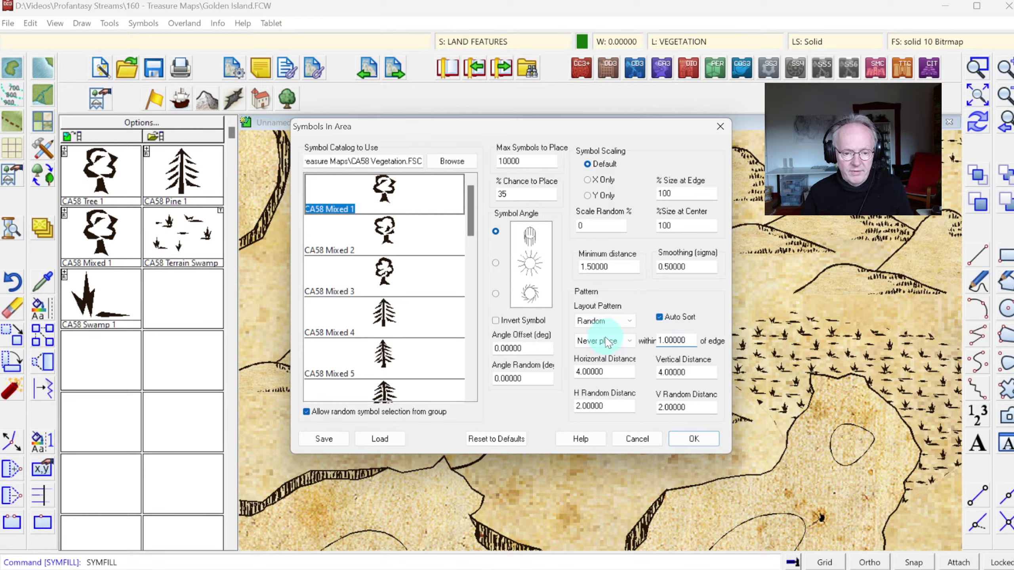
double_click(690, 340)
type("0")
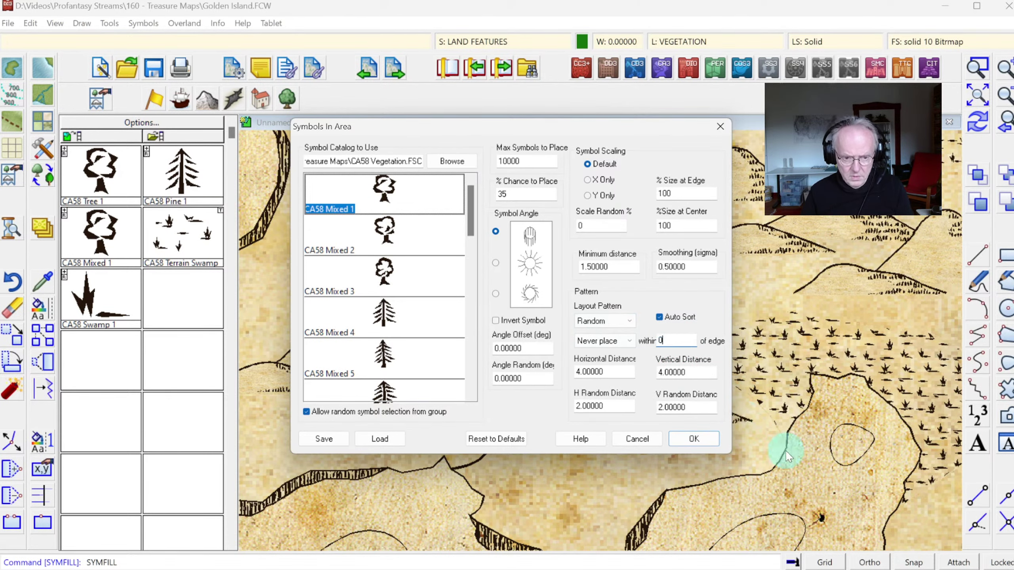
left_click(702, 437)
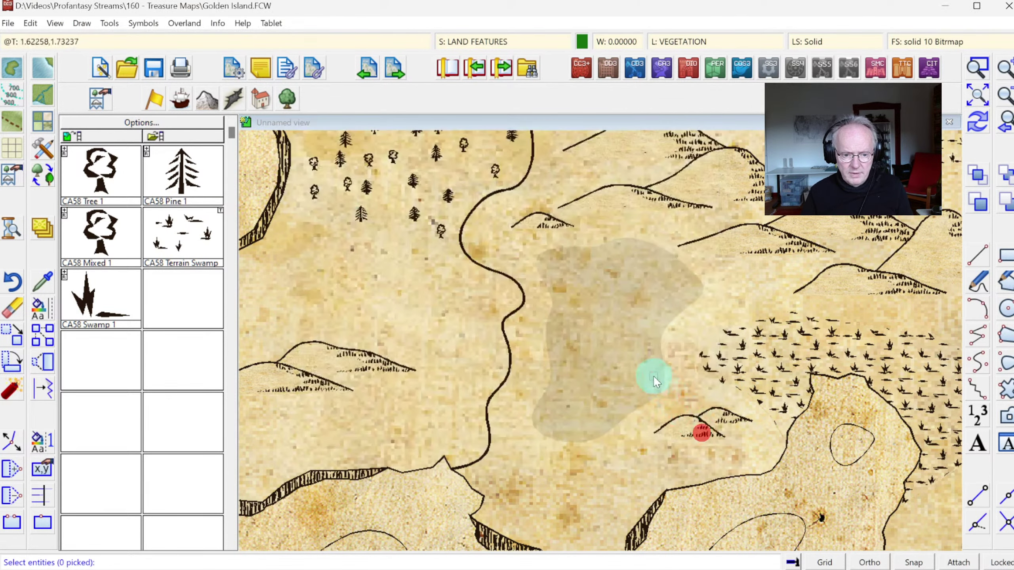
left_click(669, 324)
right_click(596, 284)
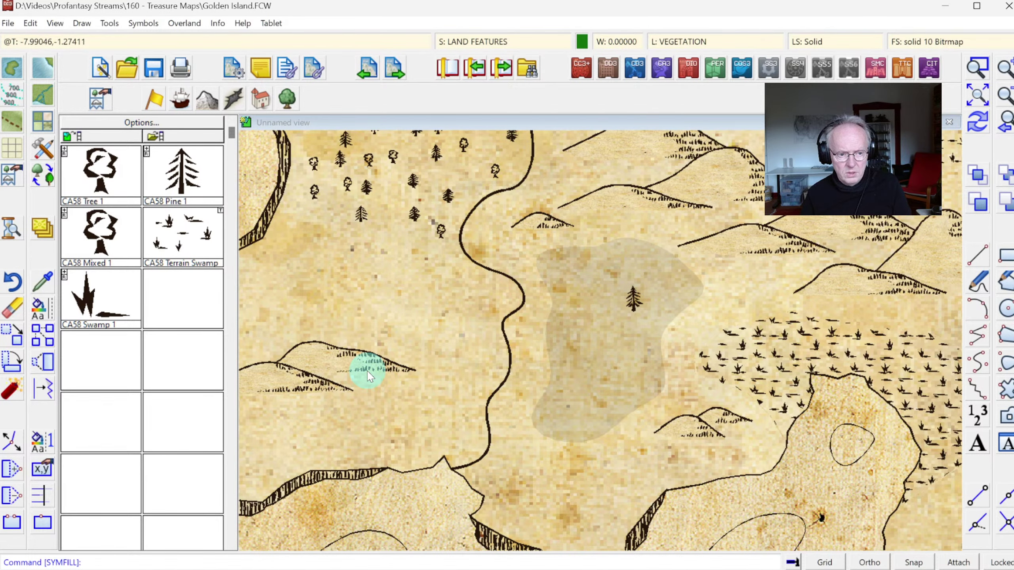
Reopen Symbols in Area and set the horizontal and vertical distances to 1 and both random distances to .5.
left_click(392, 301)
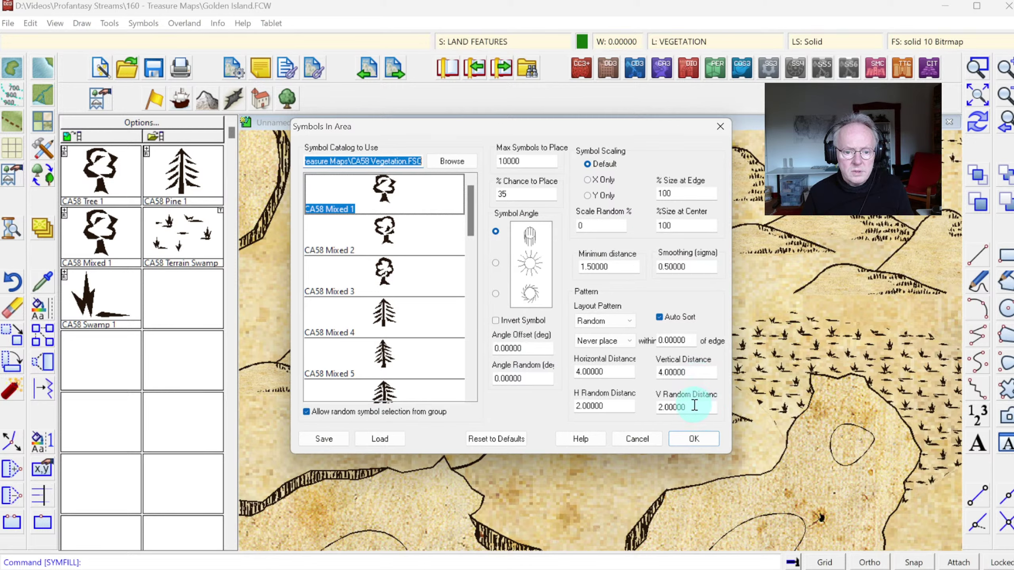
double_click(616, 368)
type("1")
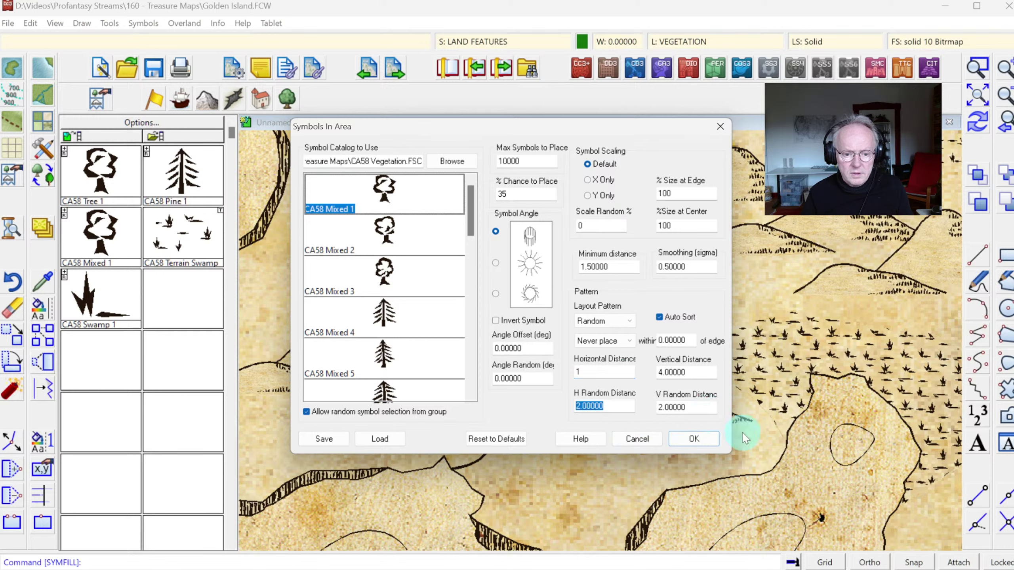
double_click(695, 369)
type("1")
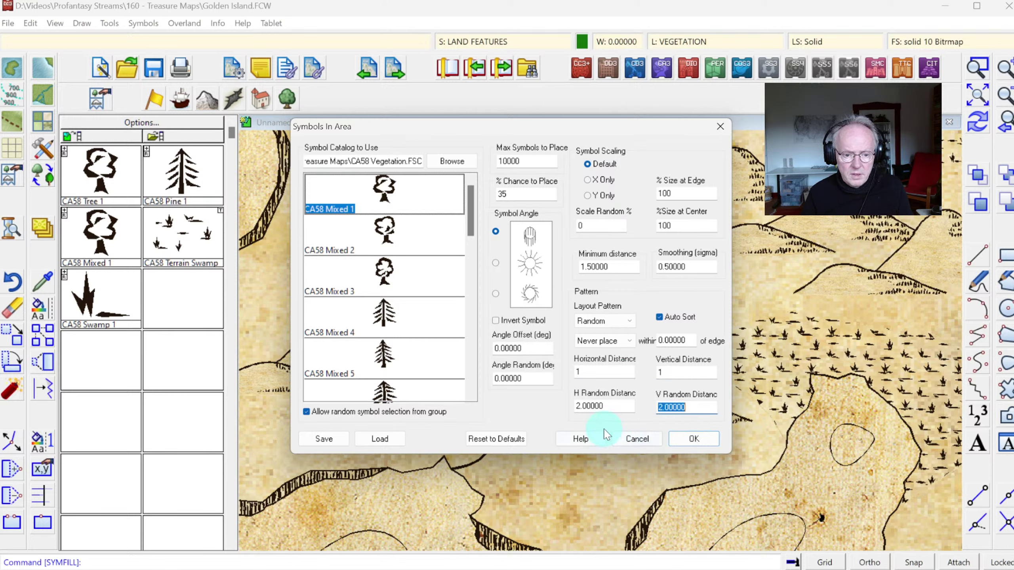
double_click(616, 407)
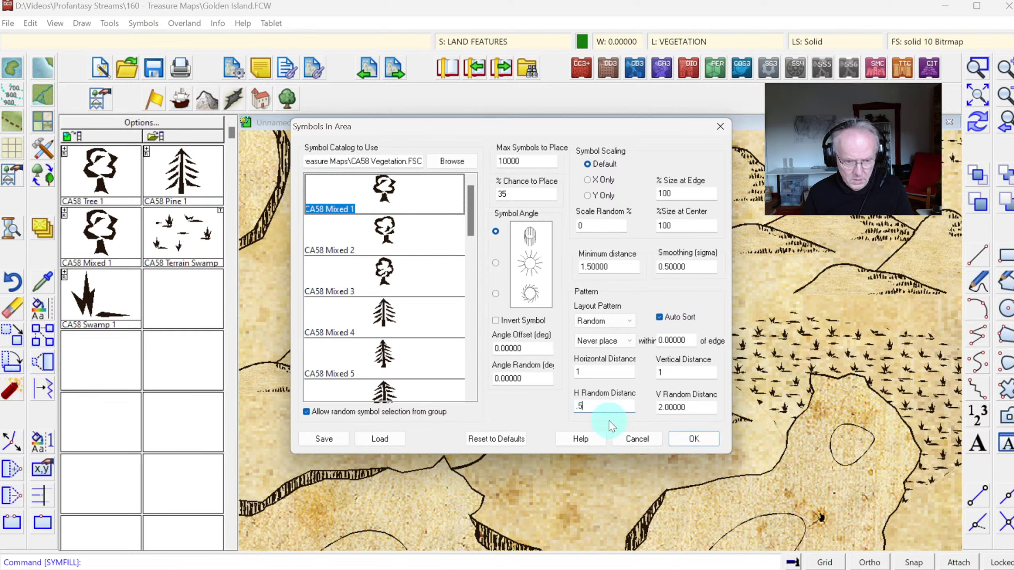
double_click(703, 408)
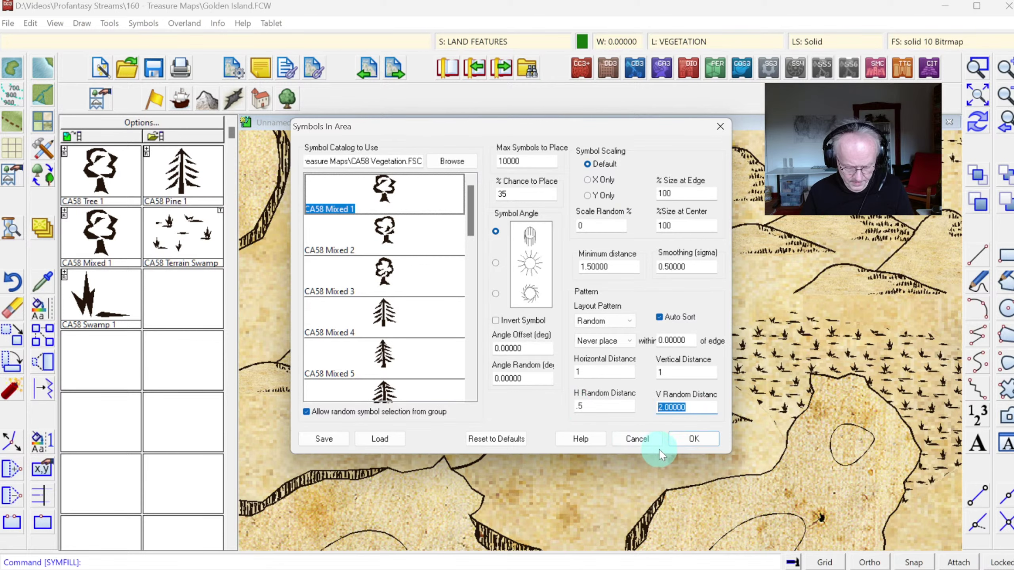
type(".5")
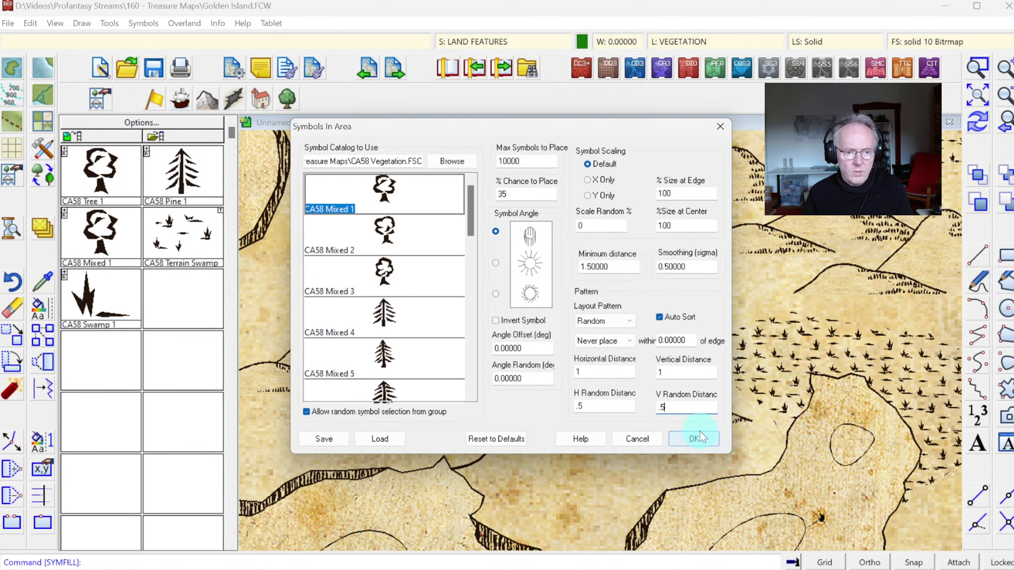
Try filling the grey forest polygon with CA58 Mixed 1 symbols using the closer spacing.
left_click(691, 447)
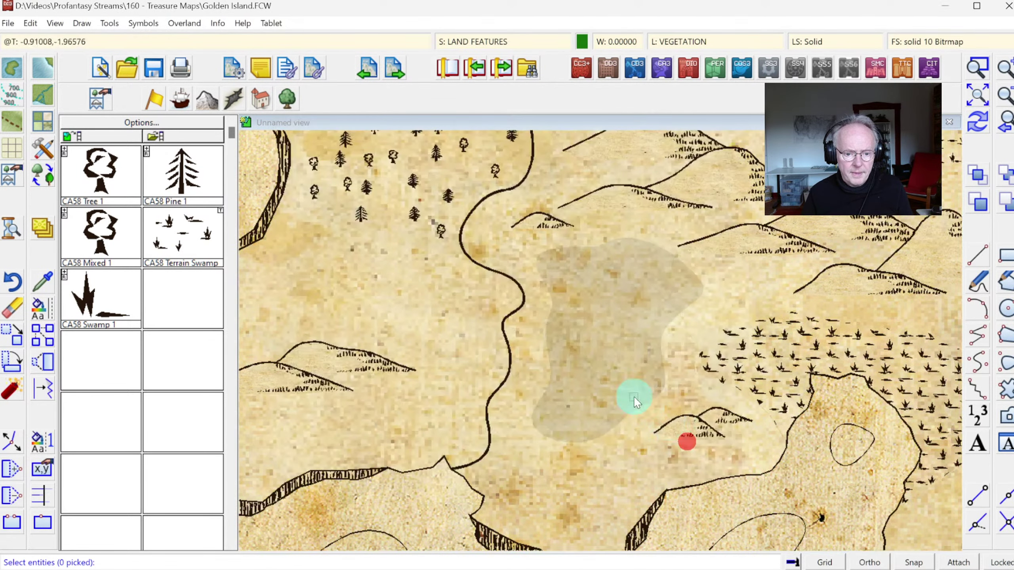
left_click(663, 340)
right_click(593, 318)
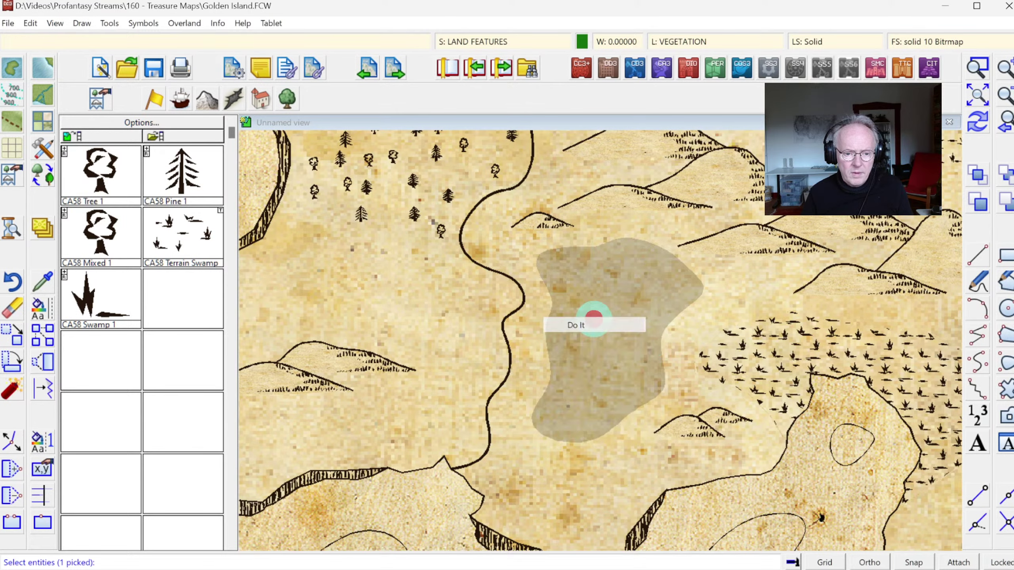
left_click(597, 324)
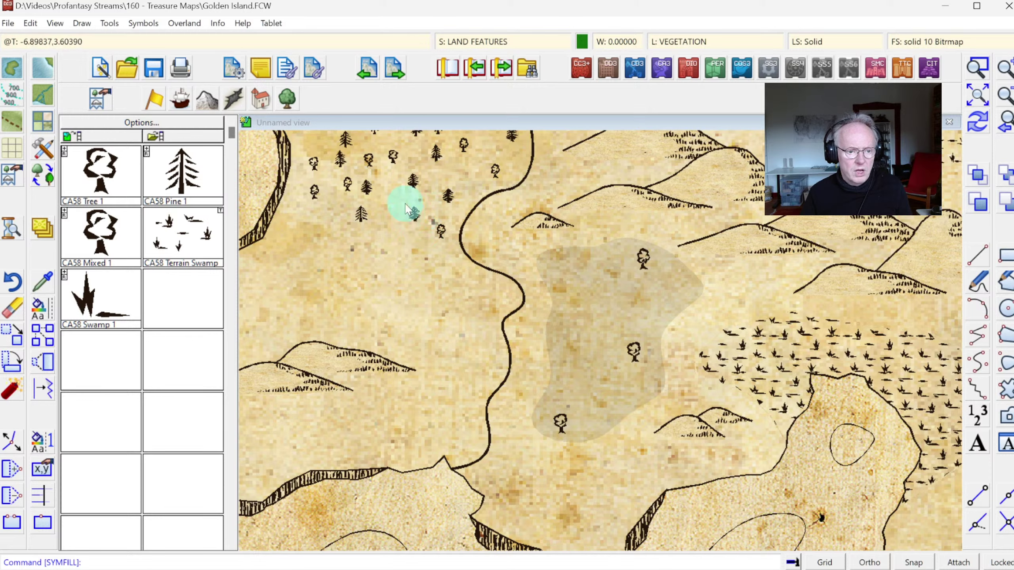
Check the default symbol scale in the drawing presets without changing it.
left_click(217, 23)
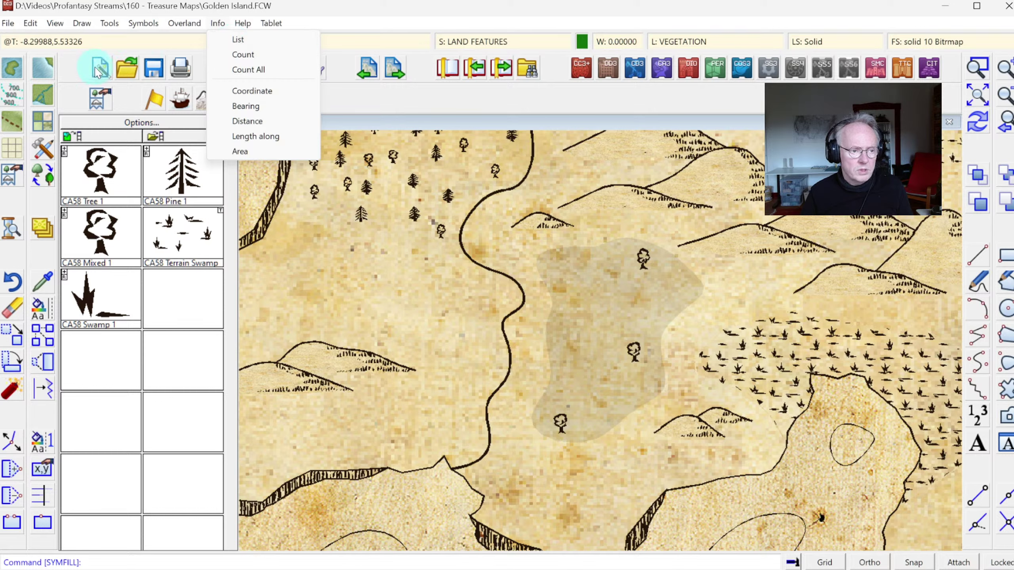
left_click(293, 8)
left_click(238, 75)
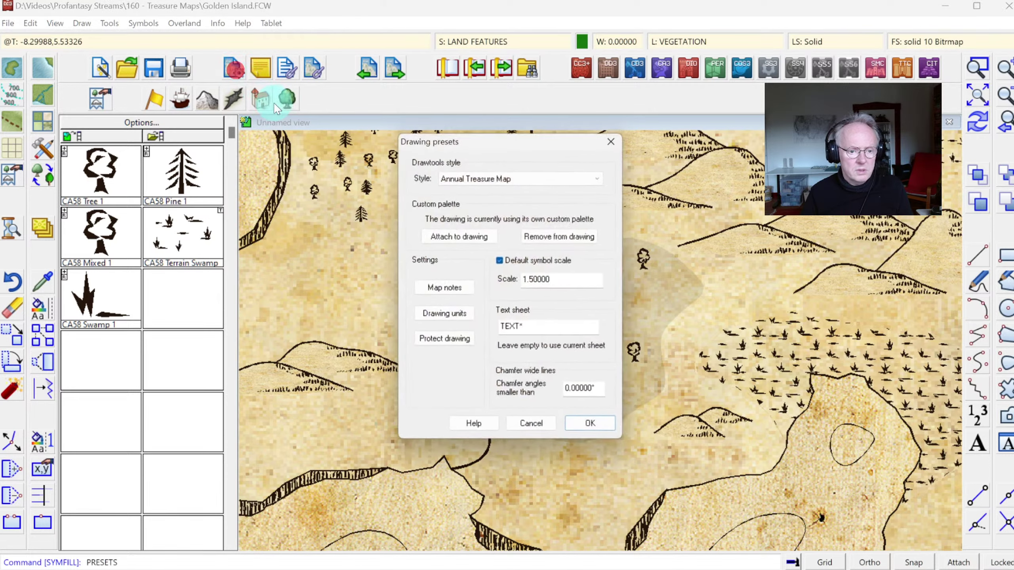
key("Escape")
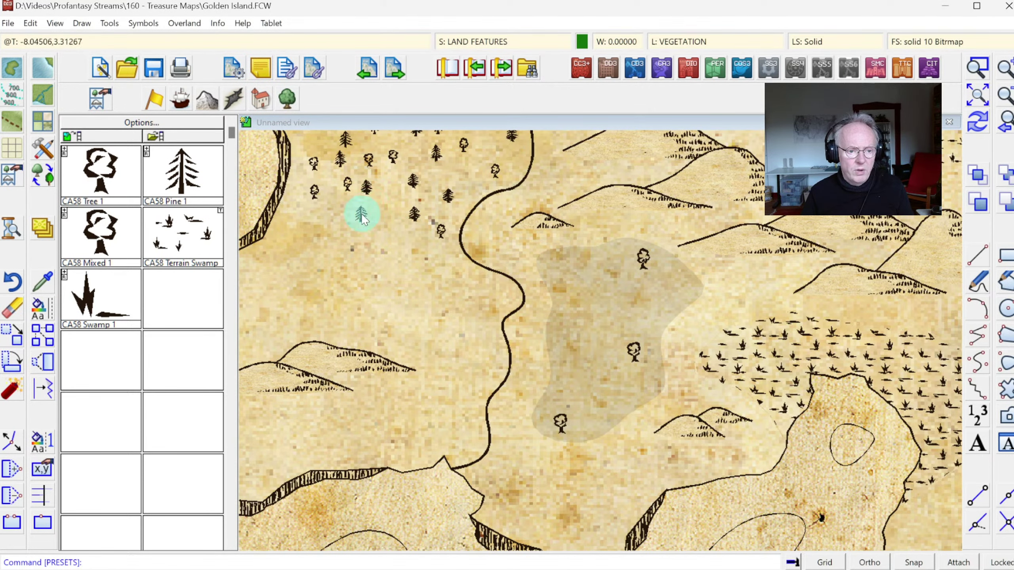
List the properties of a pine symbol in the forest west of the river to check its scale.
left_click(218, 23)
left_click(236, 39)
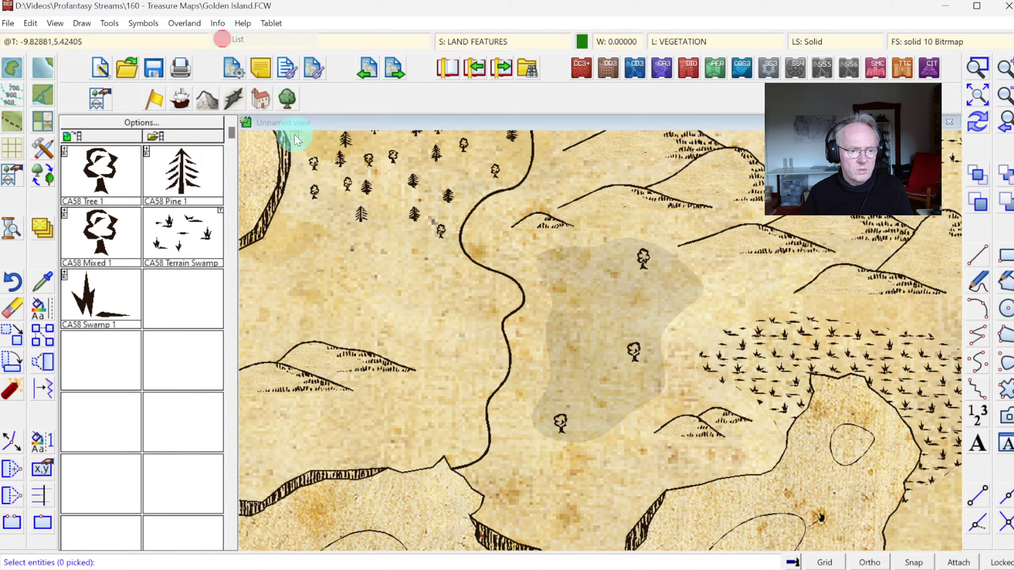
left_click(351, 206)
left_click(378, 238)
right_click(373, 263)
left_click(356, 274)
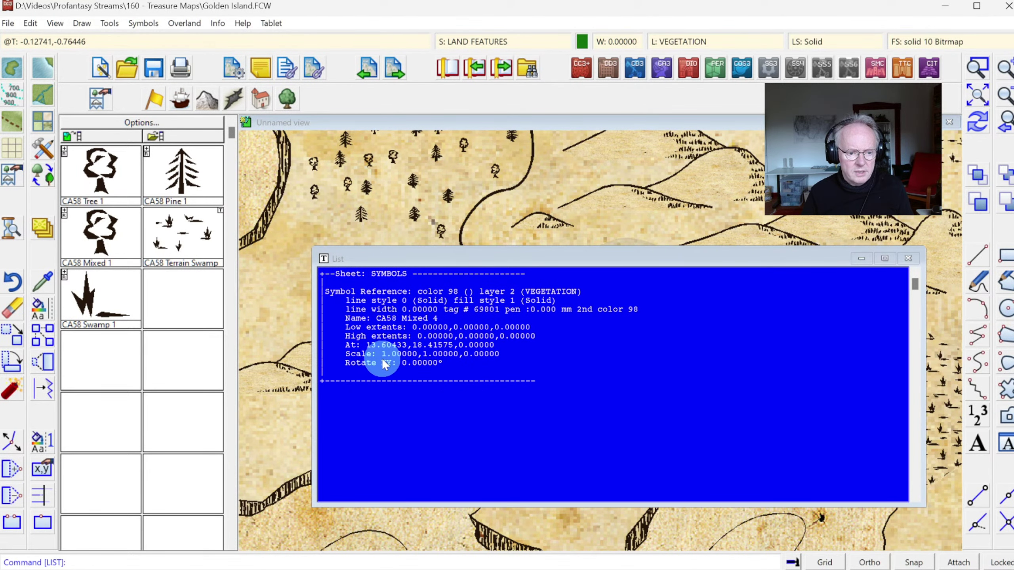
left_click(358, 351)
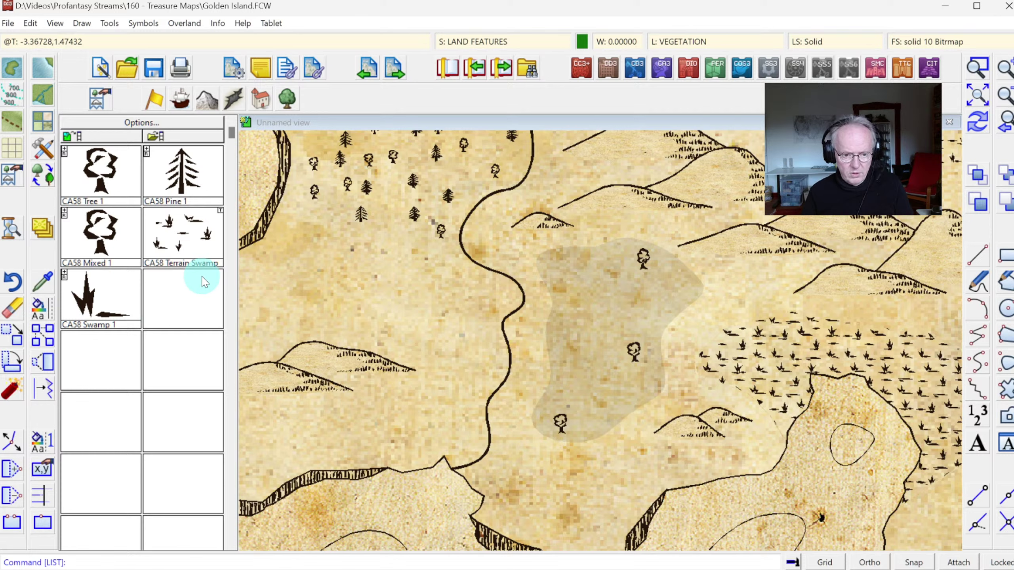
left_click(143, 23)
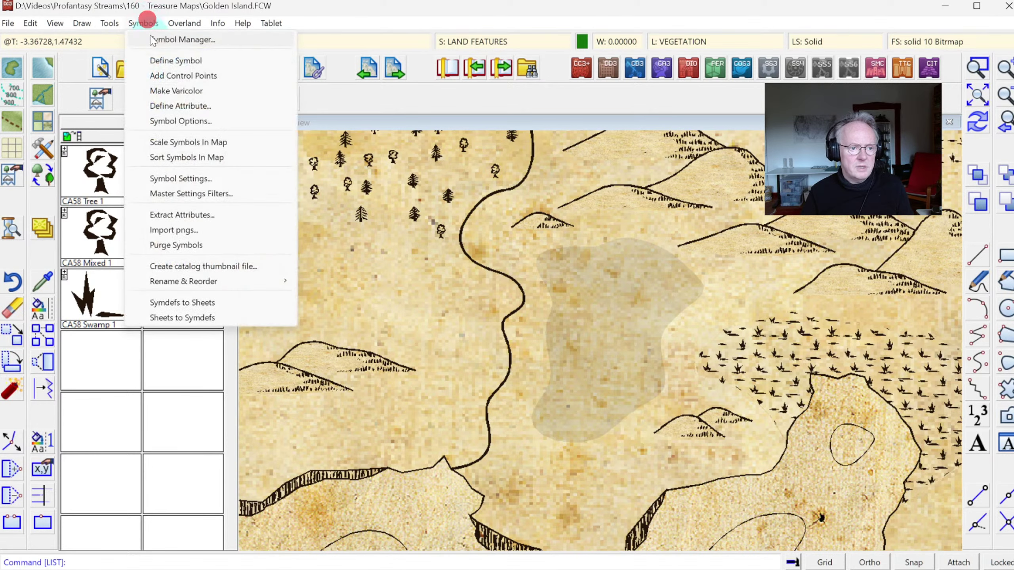
left_click(153, 39)
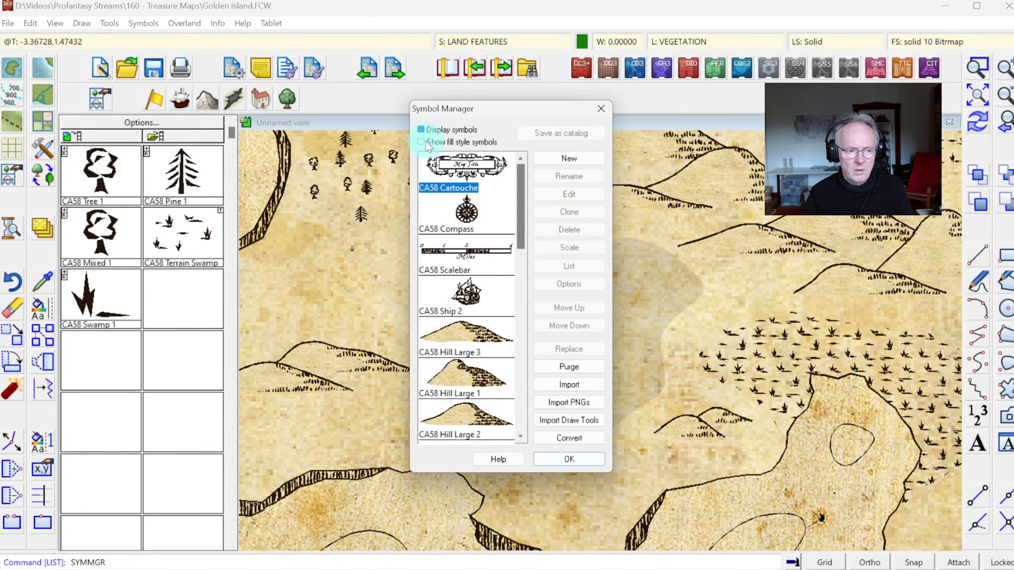
key("Escape")
Scale the existing forest tree symbols in the map by 1.5, selecting them by the VEGETATION layer.
left_click(143, 22)
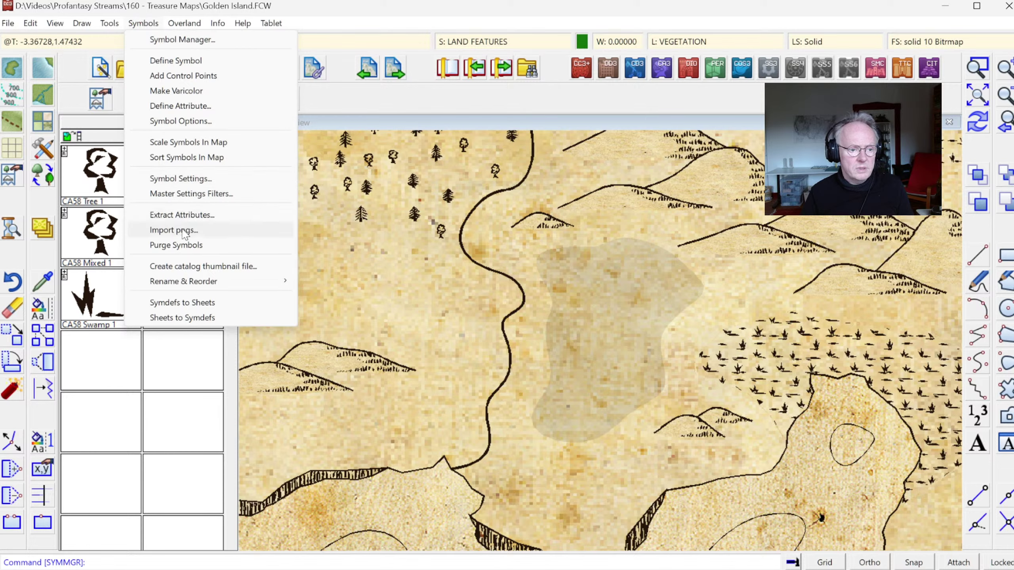
left_click(175, 143)
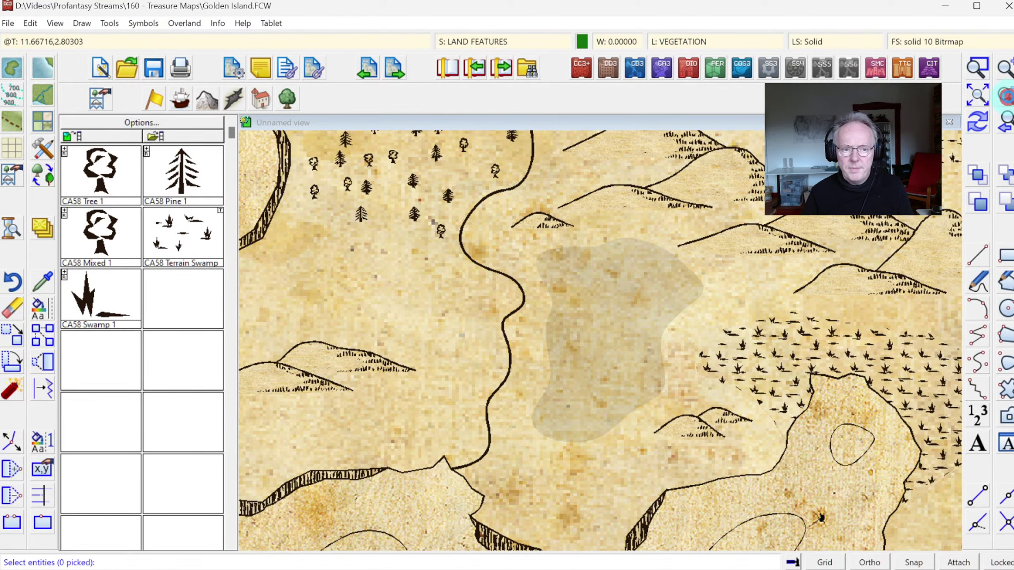
scroll(682, 198, "down", 3)
right_click(446, 215)
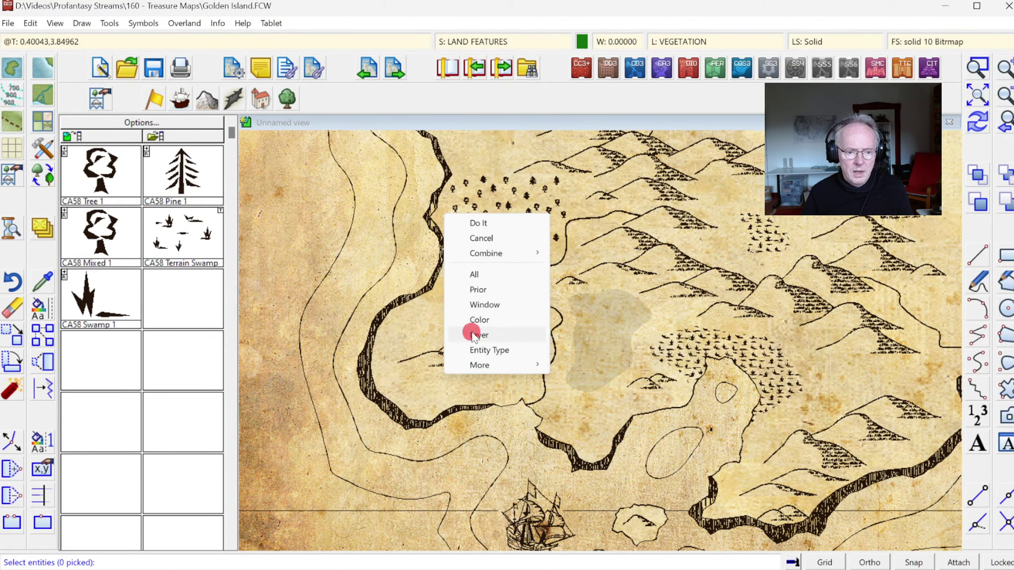
left_click(473, 335)
left_click(504, 377)
left_click(513, 429)
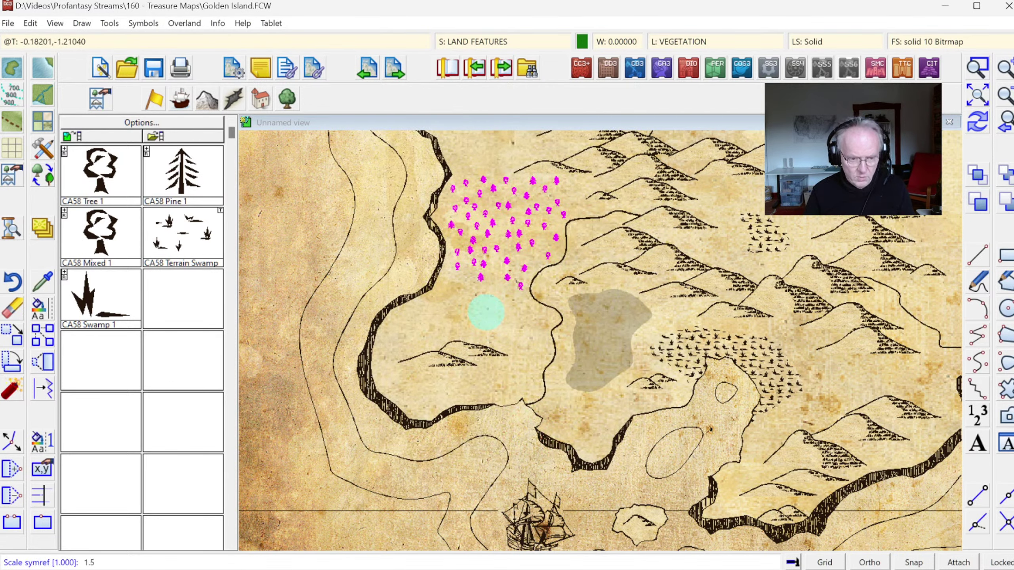
key("Return")
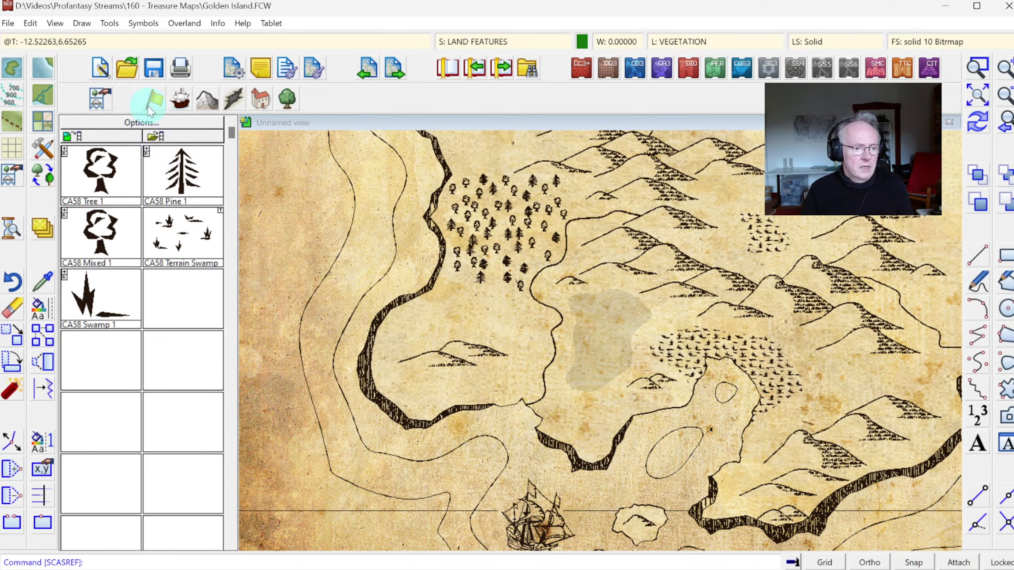
Configure a Symbols in Area fill of CA58 Mixed 1 with 65% chance to place, minimum distance 0.5 and smoothing 0.25.
left_click(82, 23)
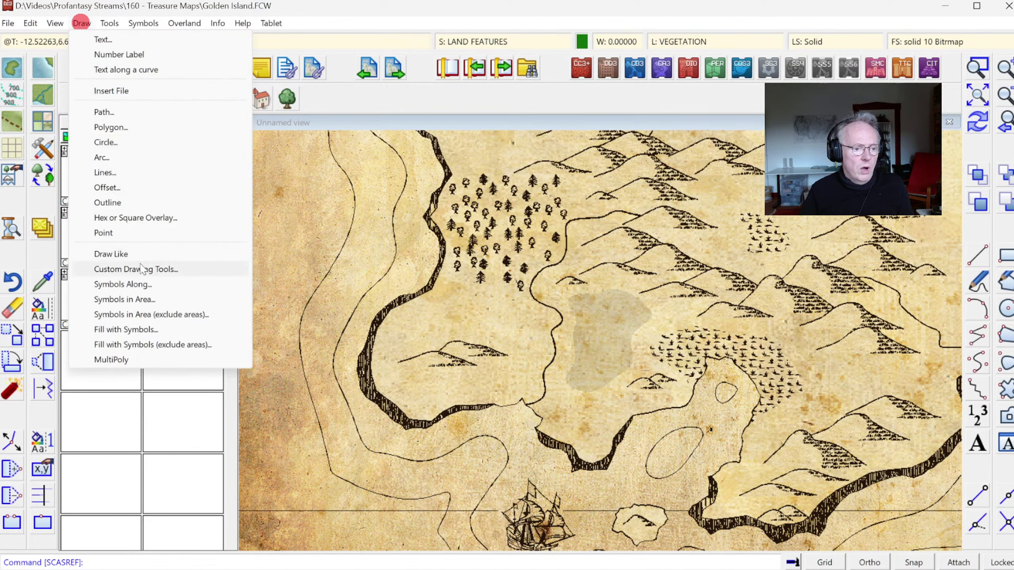
left_click(134, 299)
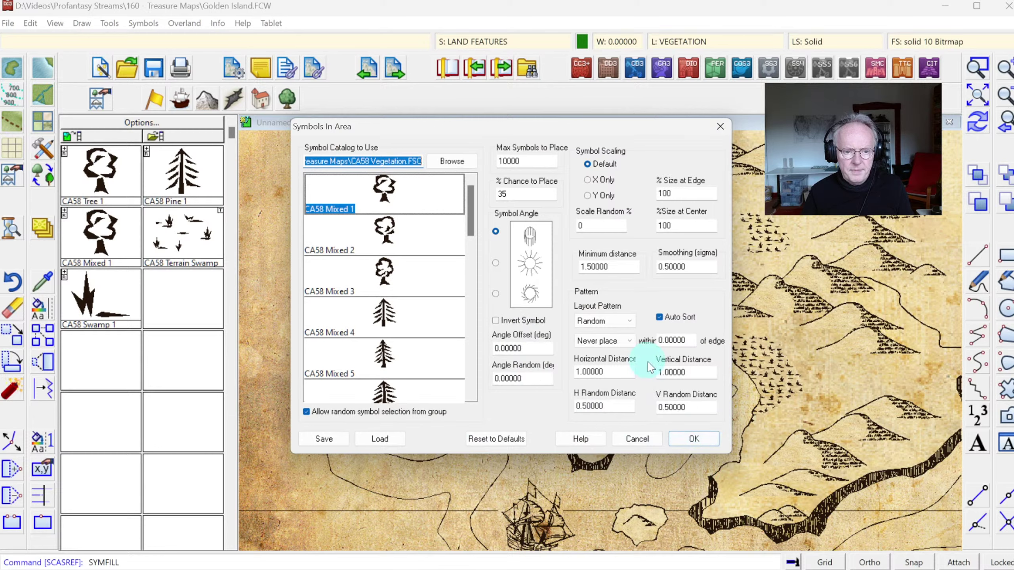
double_click(523, 194)
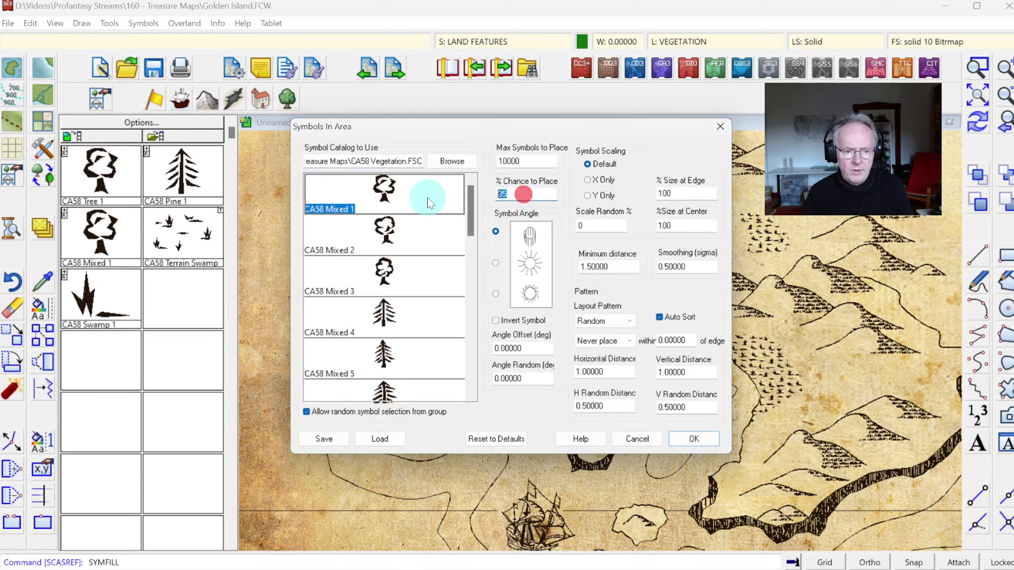
type("65")
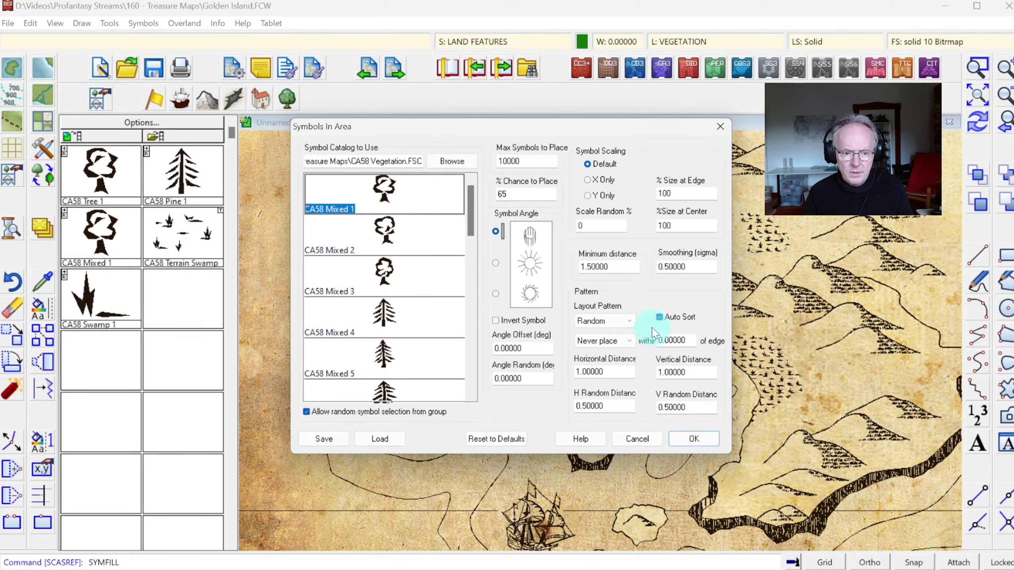
double_click(620, 268)
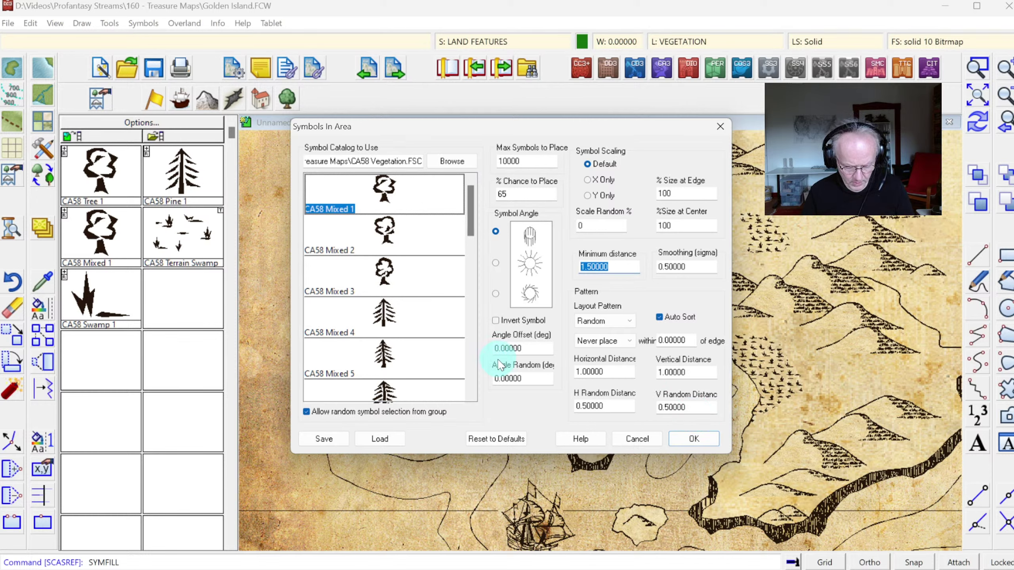
type(".5")
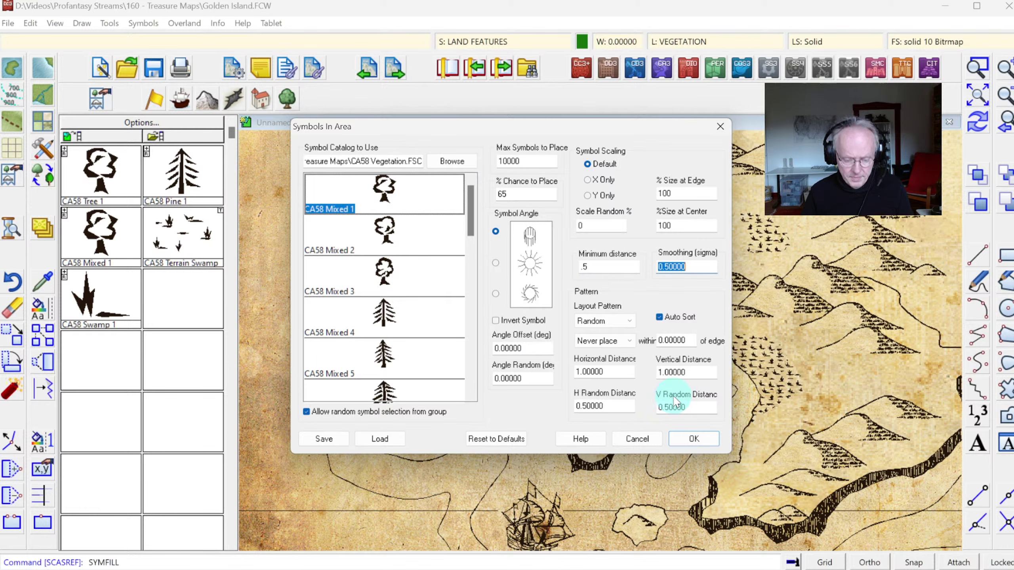
Try filling the grey forest polygon with the configured mixed tree symbols and inspect the tree placement up close.
left_click(695, 438)
left_click(608, 377)
right_click(608, 373)
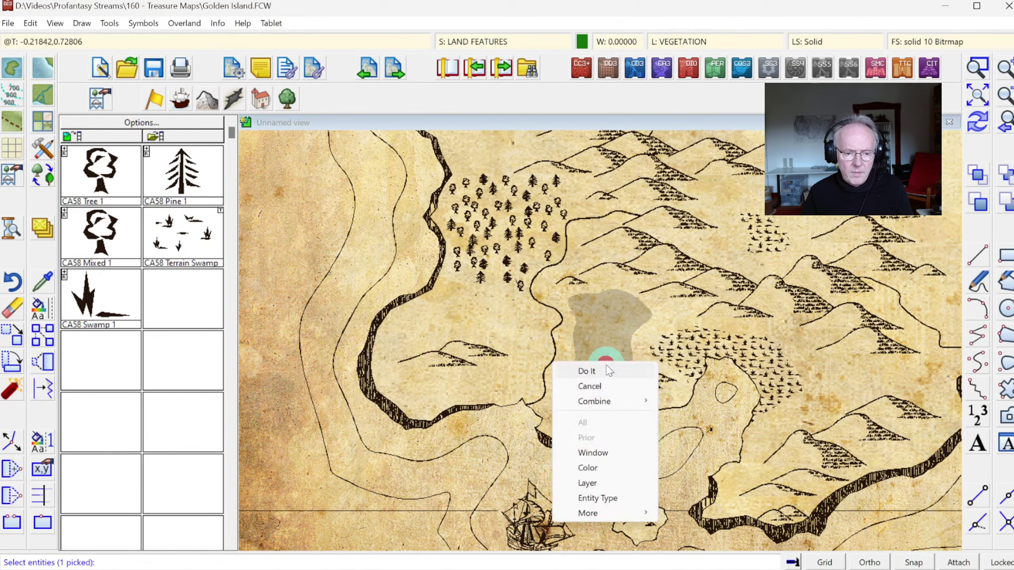
left_click(608, 370)
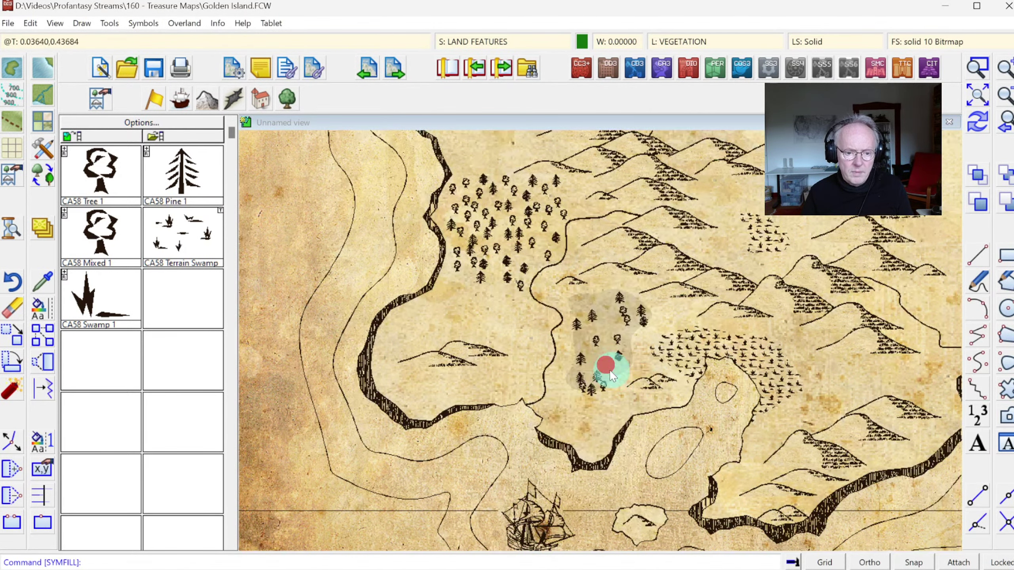
left_click(978, 67)
left_click(528, 287)
left_click(680, 408)
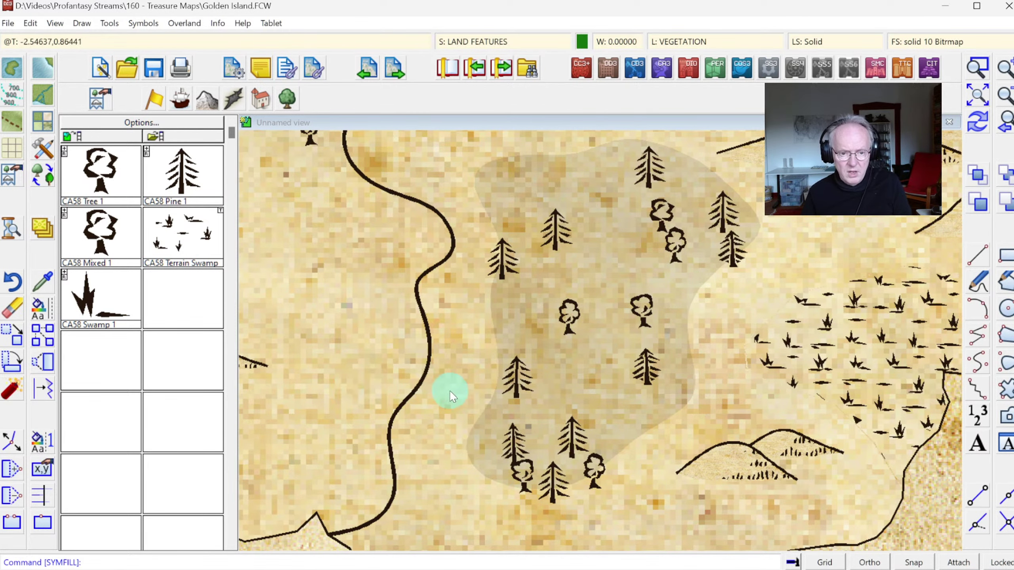
Try refilling the cleared forest polygon with both the horizontal and vertical random distances set to 0.15.
left_click(490, 341)
right_click(490, 341)
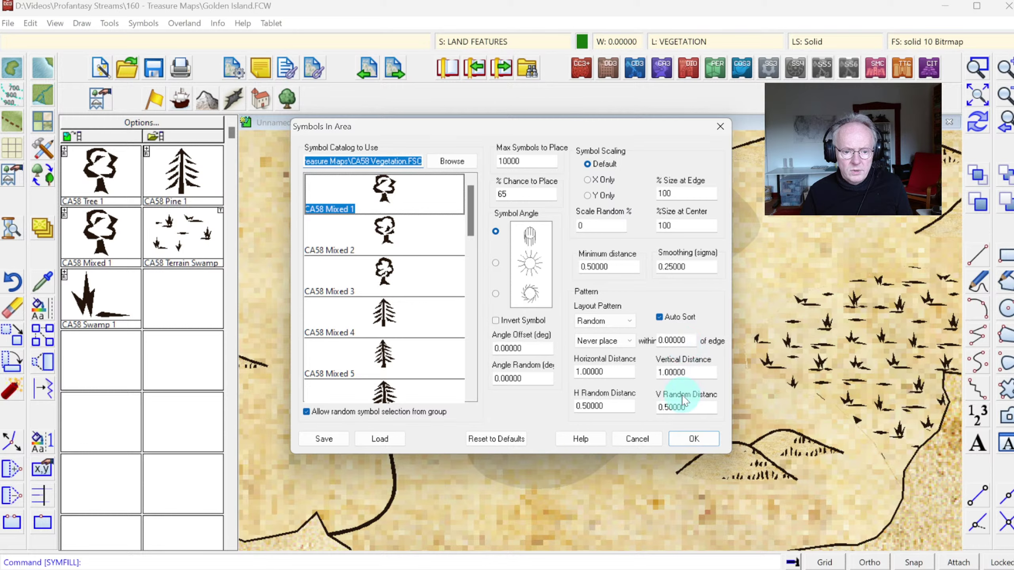
double_click(611, 405)
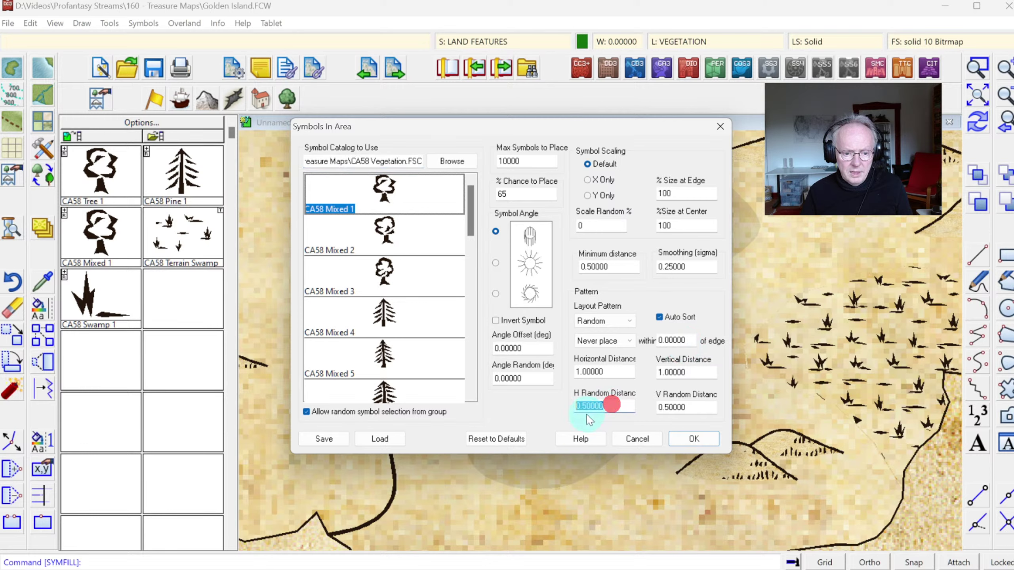
left_click(584, 403)
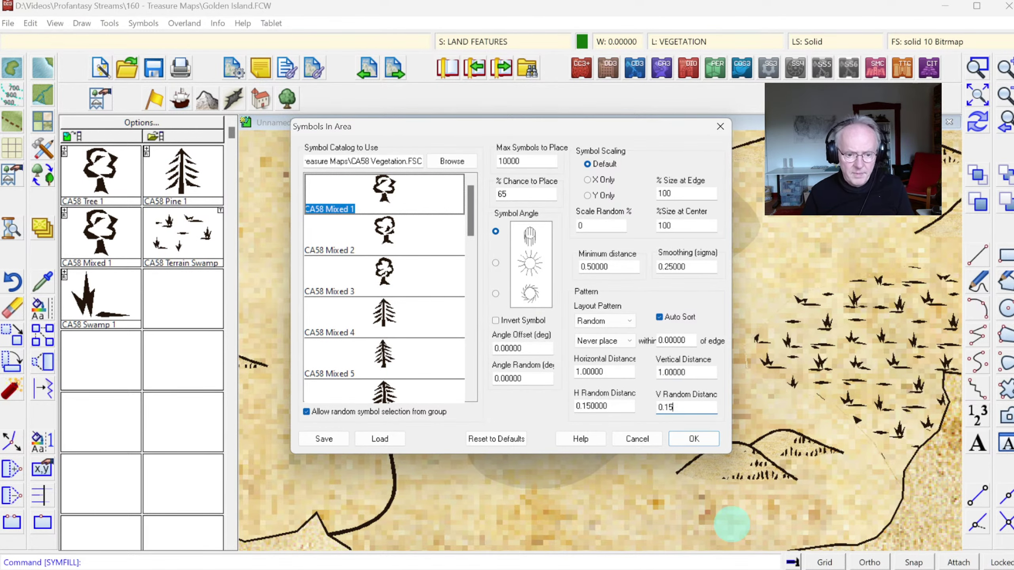
left_click(703, 438)
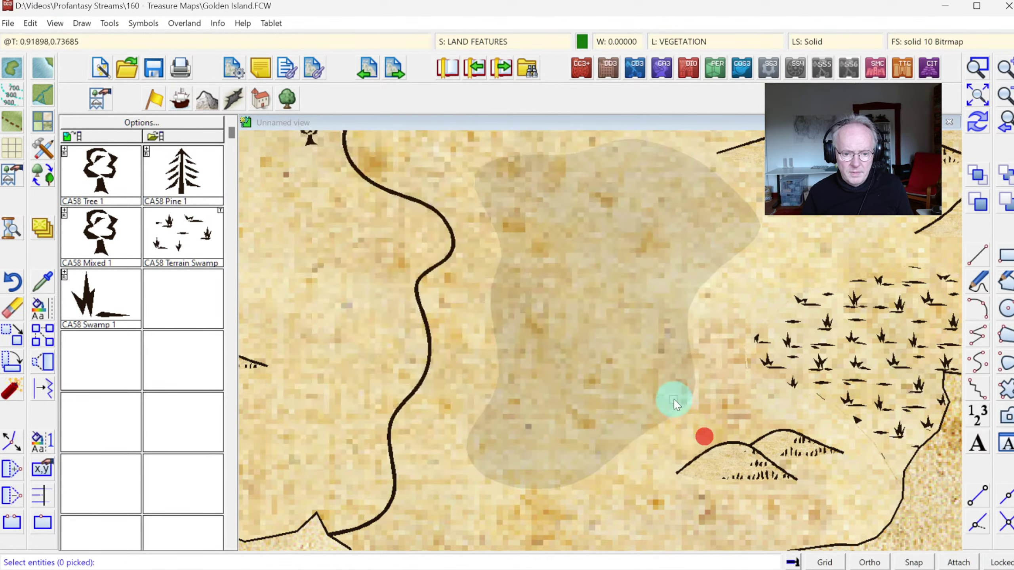
left_click(617, 359)
right_click(615, 364)
right_click(613, 365)
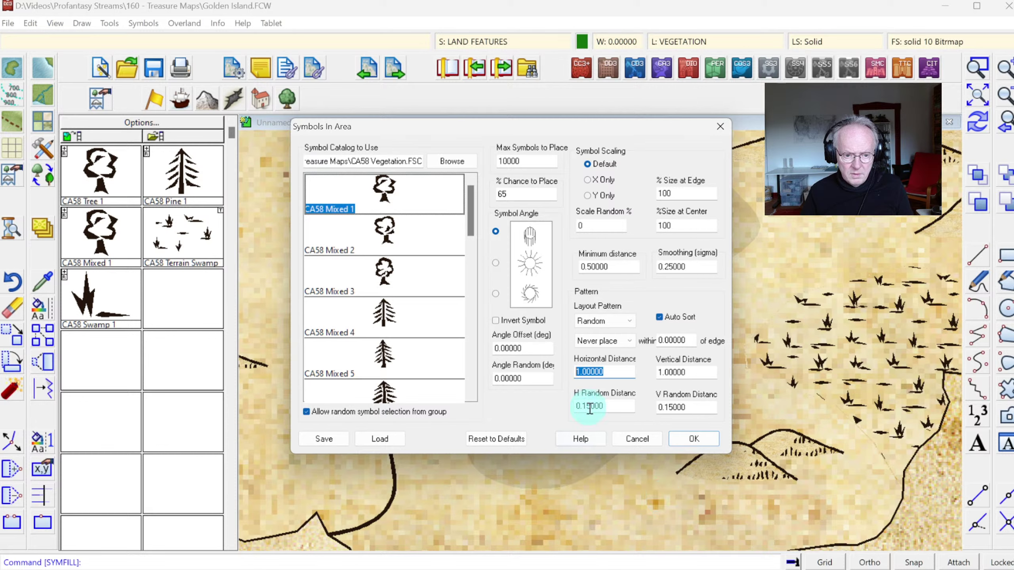
Fill the grey forest polygon with CA58 Mixed 1 symbols using horizontal and vertical distances of 0.5 and random distances of 0.1.
double_click(679, 410)
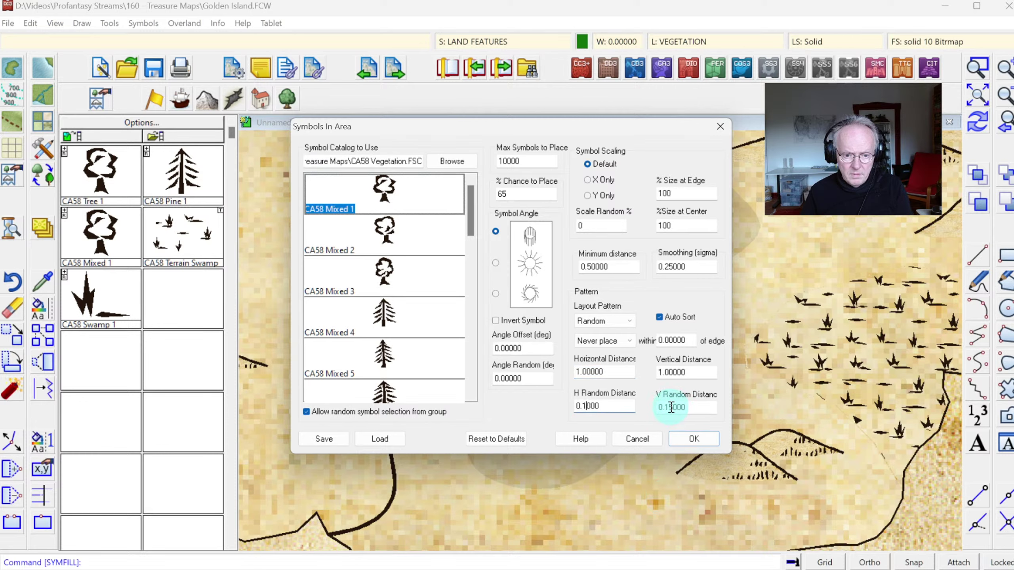
key("Delete")
double_click(628, 373)
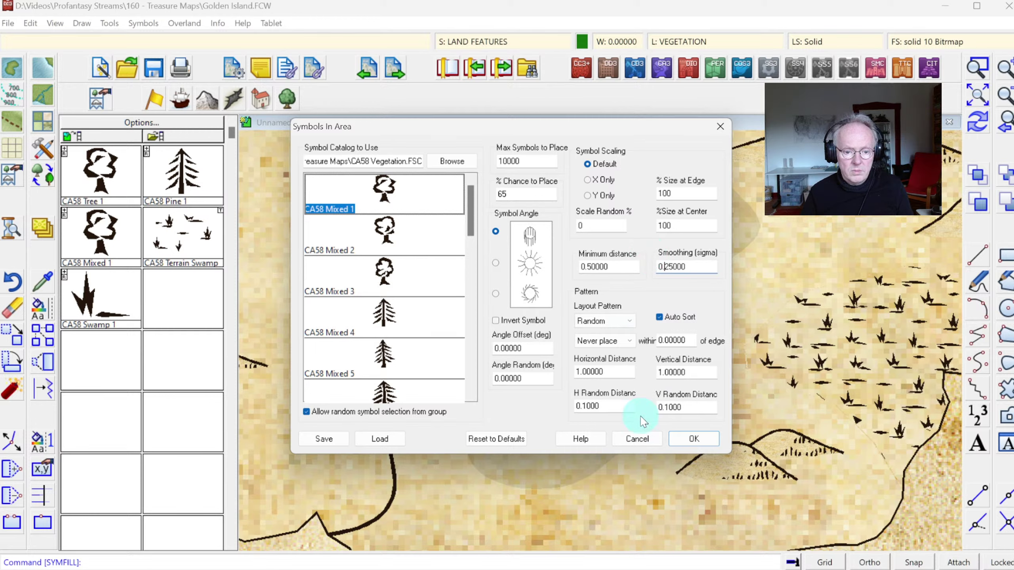
double_click(610, 372)
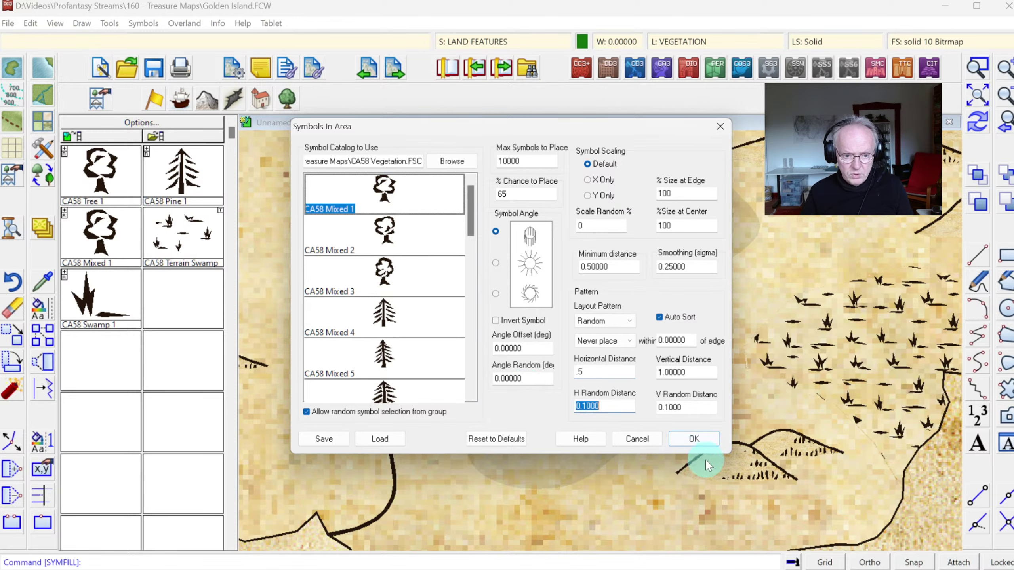
double_click(689, 372)
type(".")
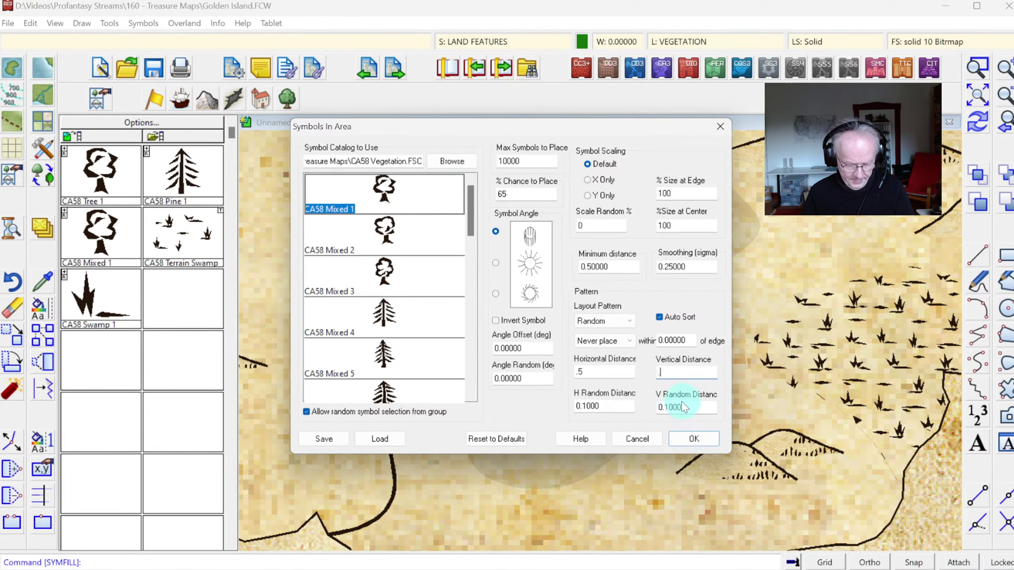
type("5")
left_click(693, 438)
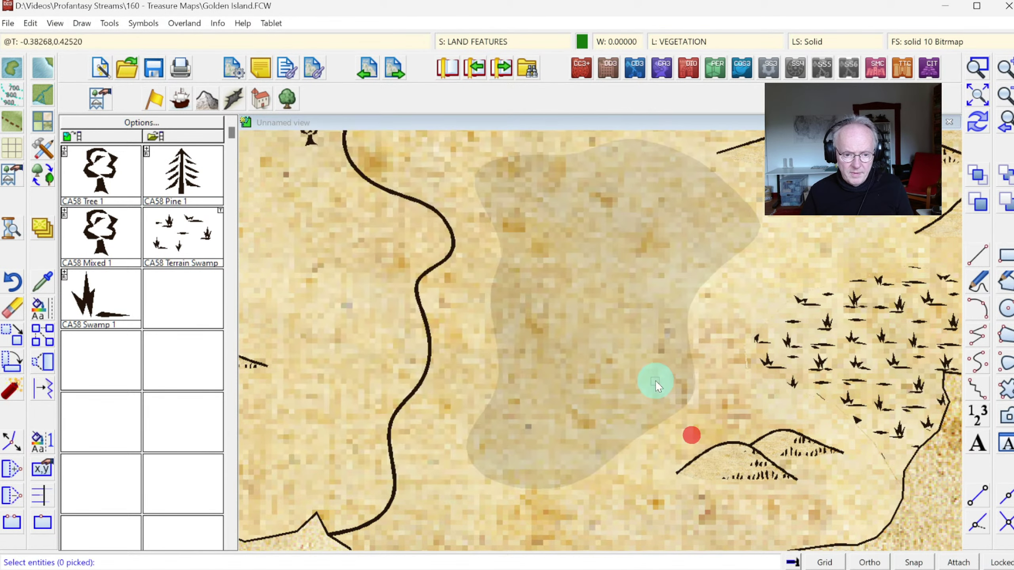
left_click(689, 367)
right_click(622, 337)
left_click(625, 347)
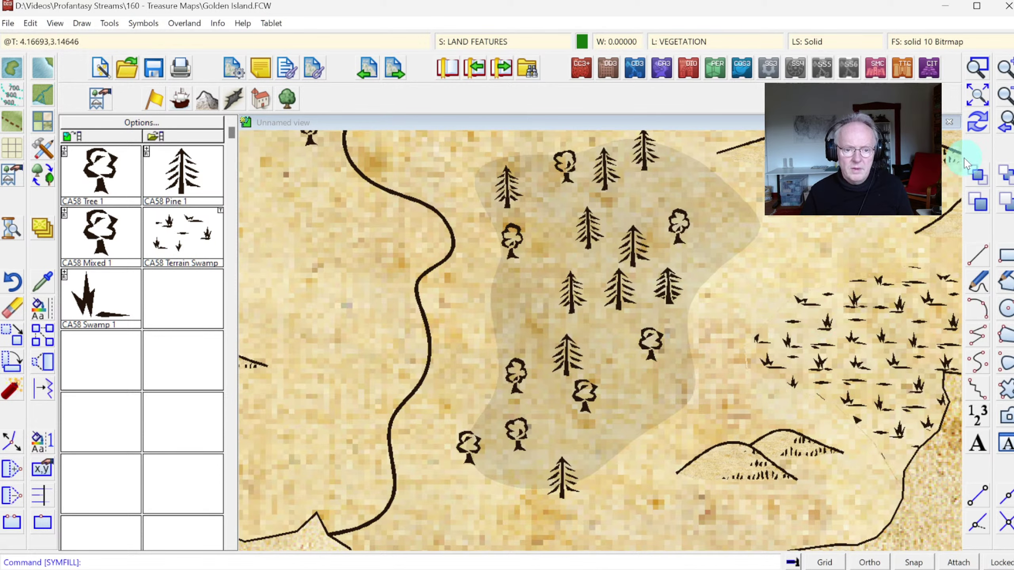
Compare the density and size of the newly filled trees with the existing forest west of the river.
left_click(1003, 98)
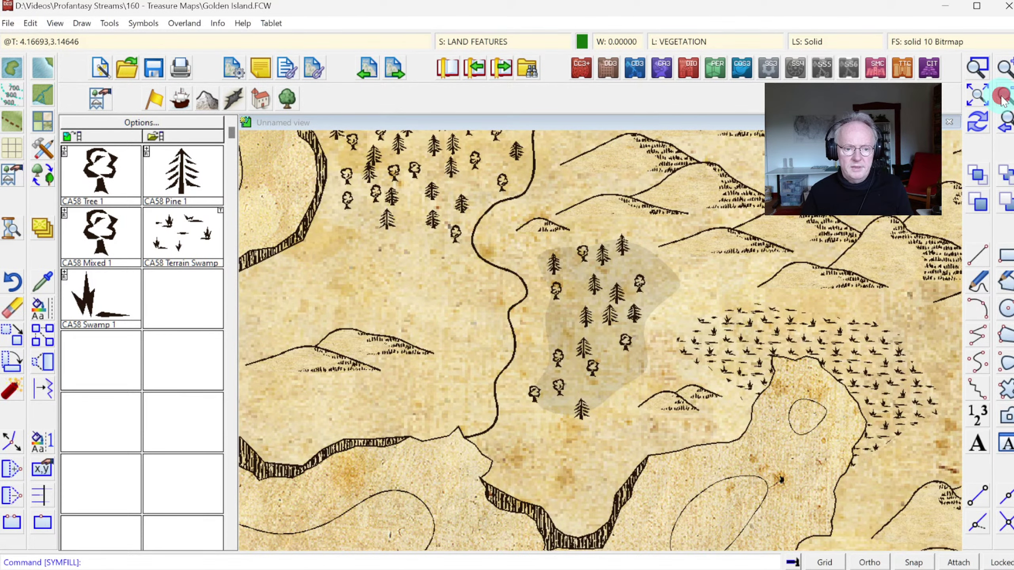
left_click(1003, 98)
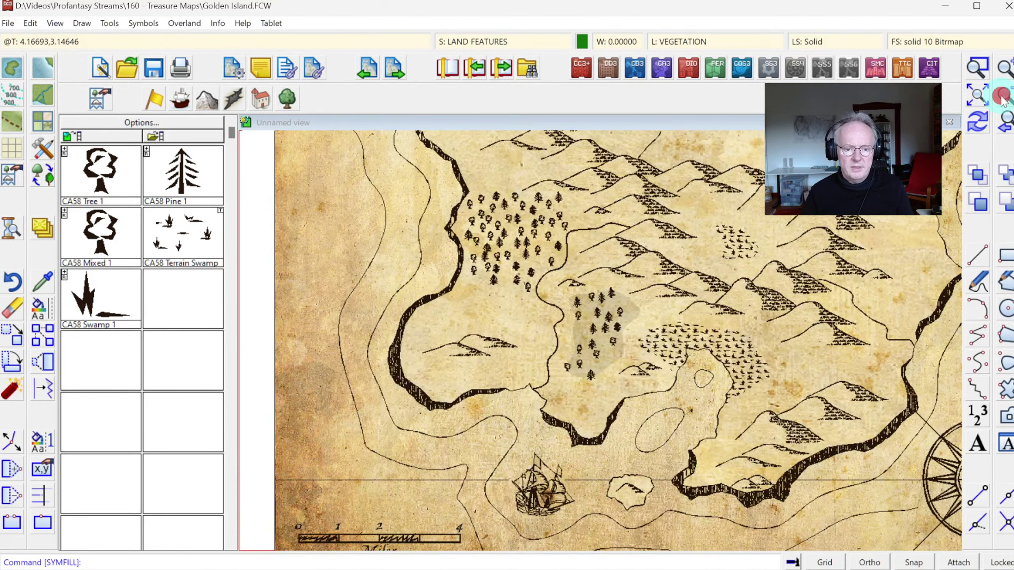
left_click(978, 68)
left_click(483, 263)
left_click(662, 390)
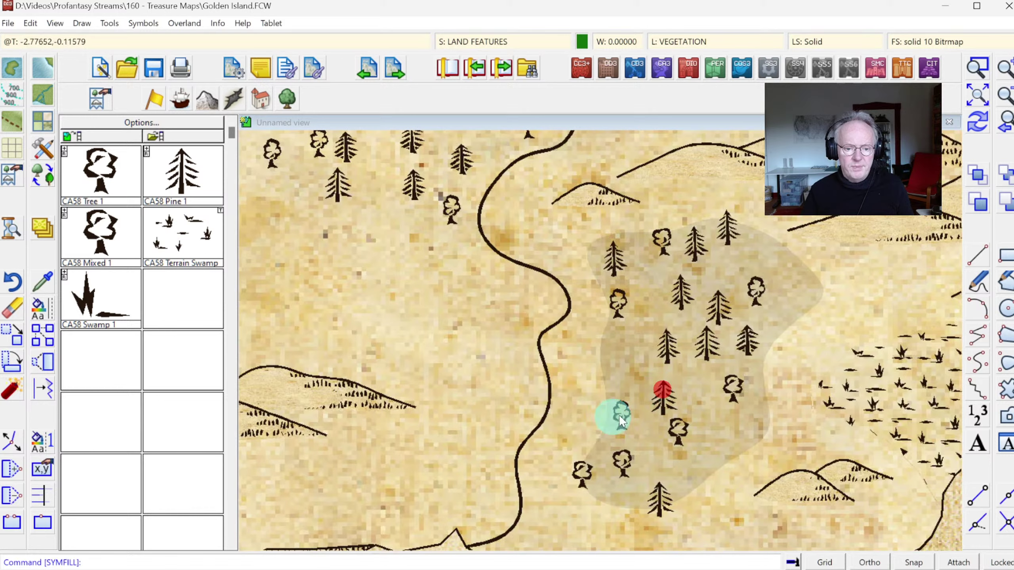
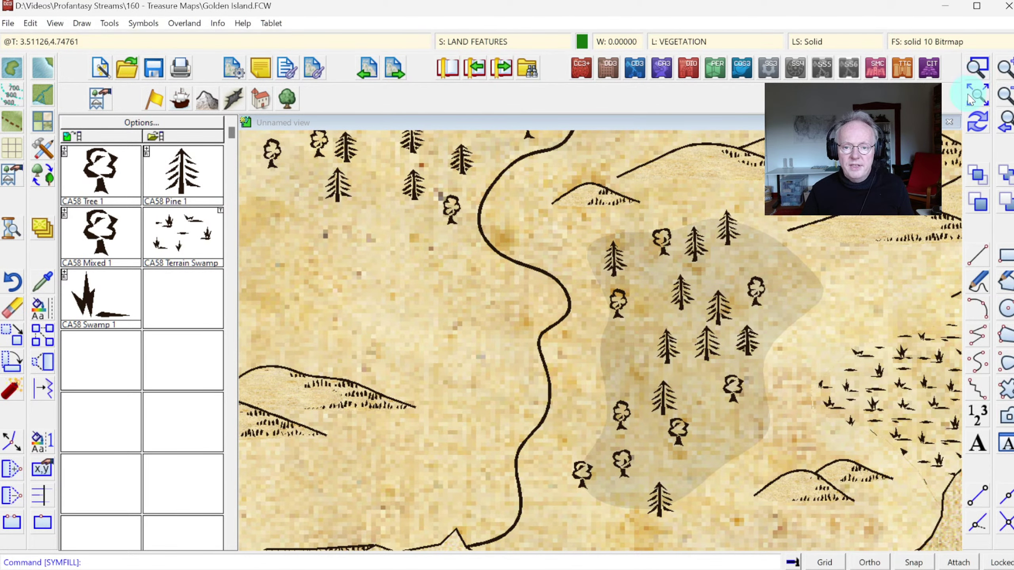
Draw an elongated smooth polygon between the central mountain range and the northeastern mountains as another forest area.
left_click(968, 94)
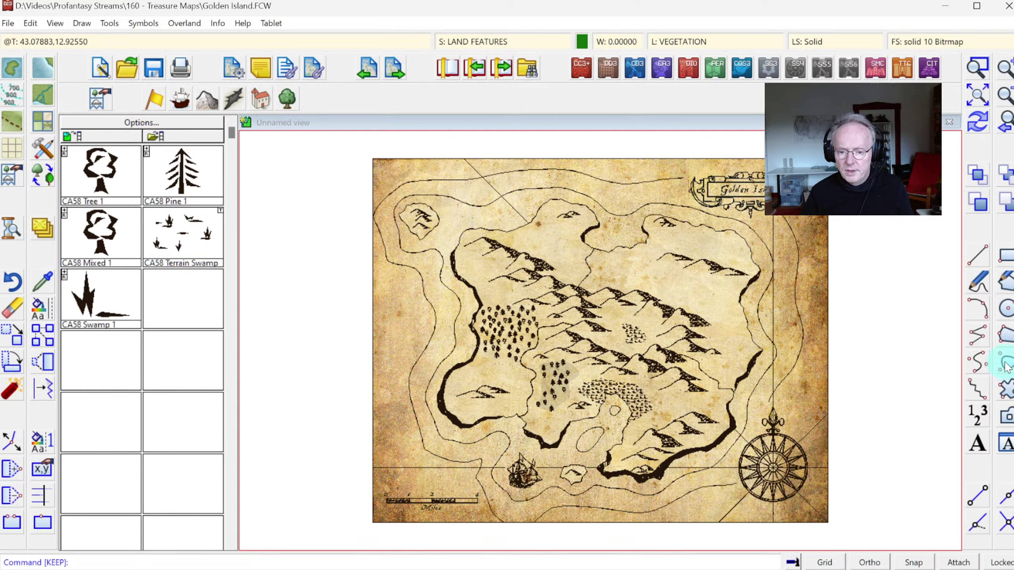
left_click(1006, 364)
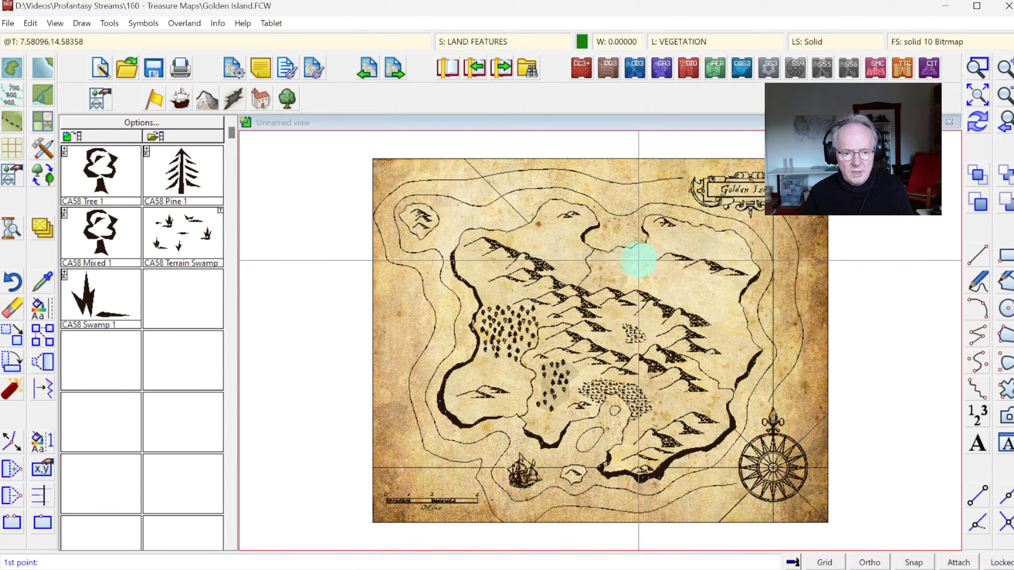
left_click(639, 258)
left_click(612, 279)
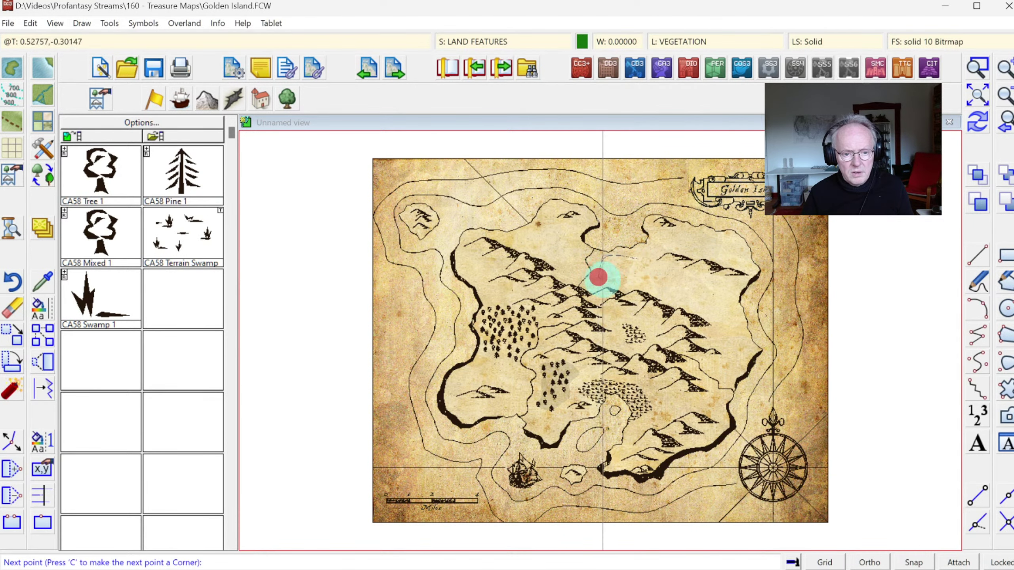
left_click(672, 299)
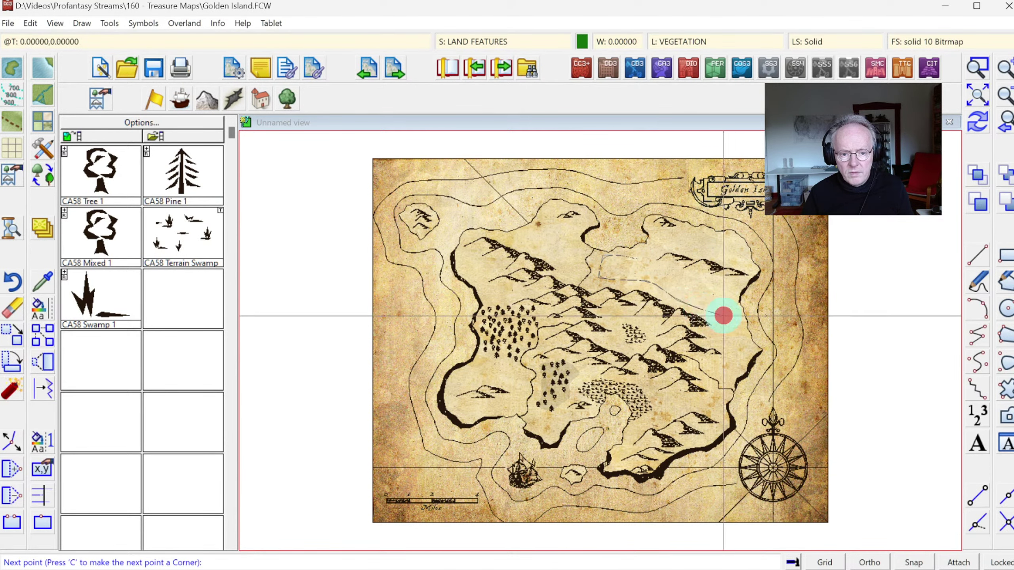
left_click(723, 316)
left_click(671, 265)
right_click(670, 265)
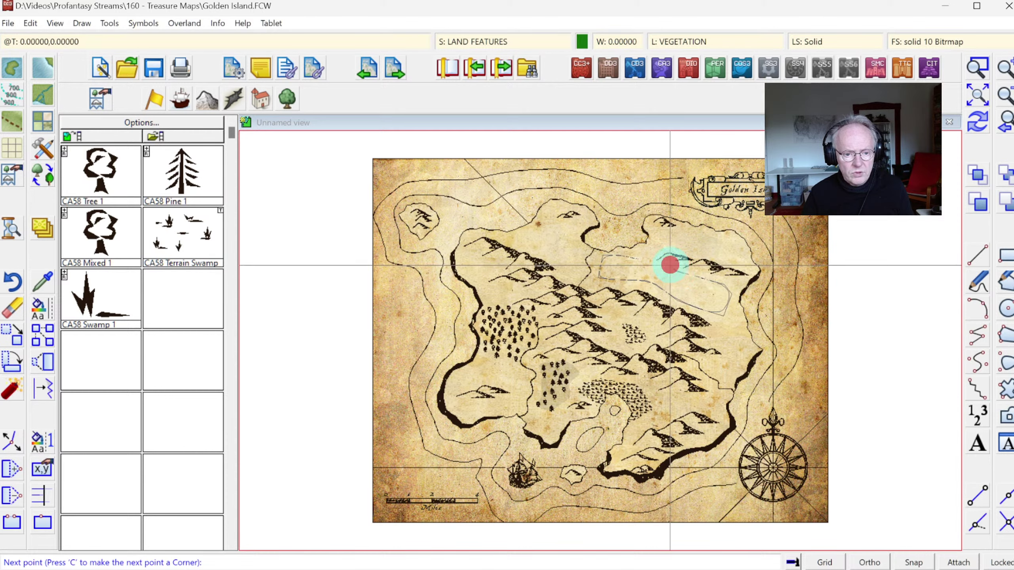
Draw a smaller smooth polygon for a forest west of the northern river, below the northern peninsula.
left_click(548, 222)
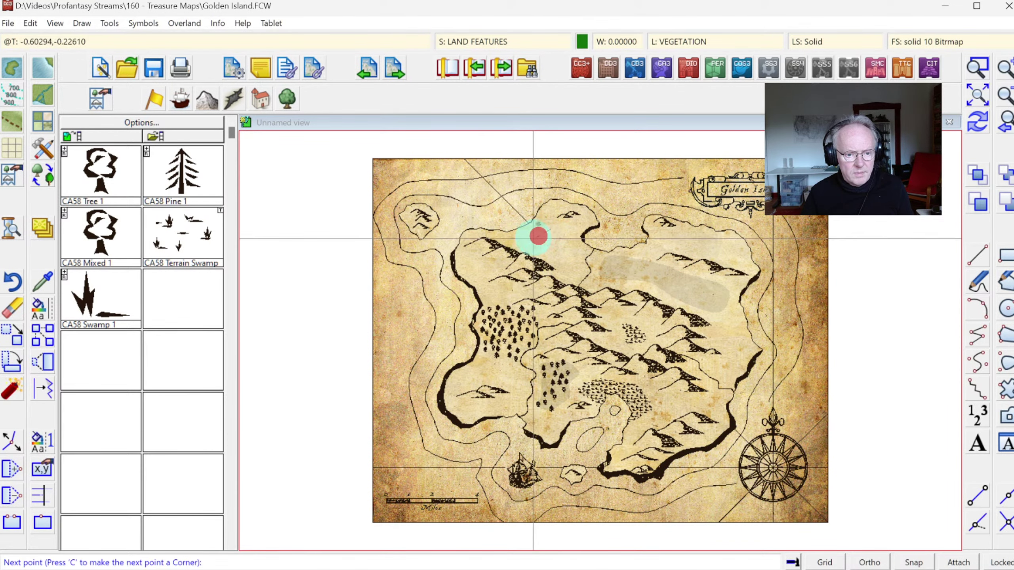
left_click(545, 252)
left_click(561, 274)
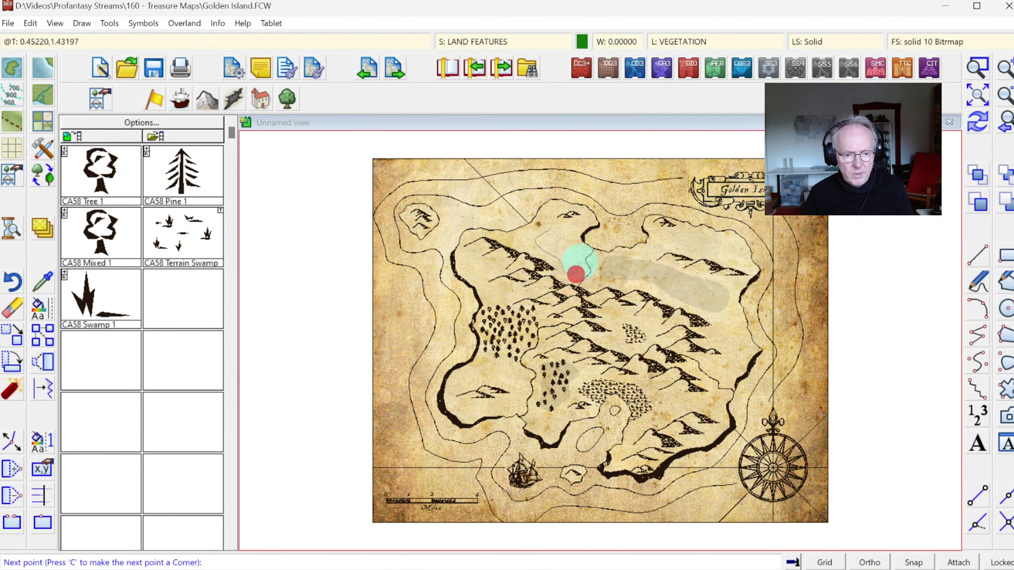
left_click(577, 246)
left_click(561, 231)
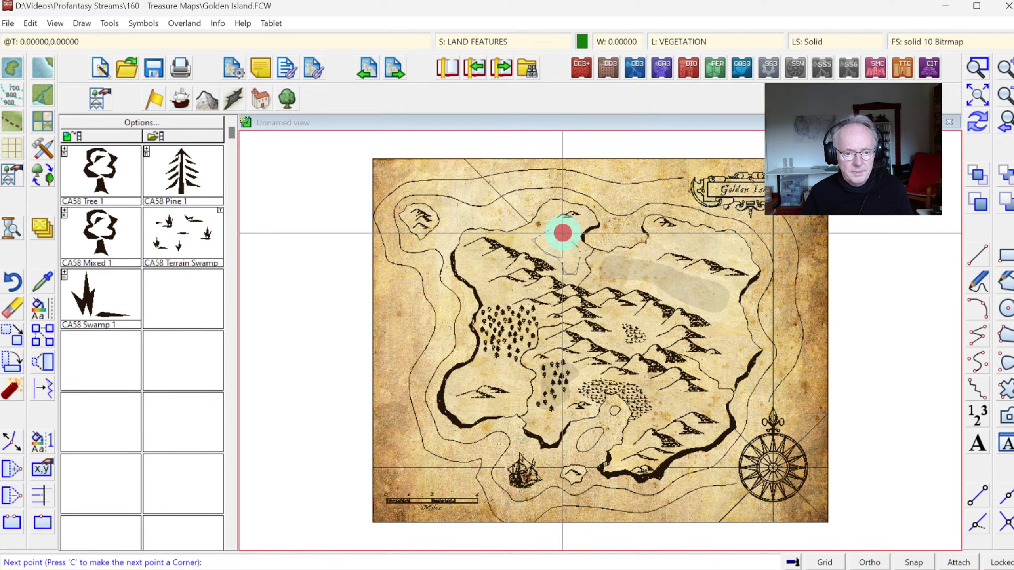
right_click(561, 231)
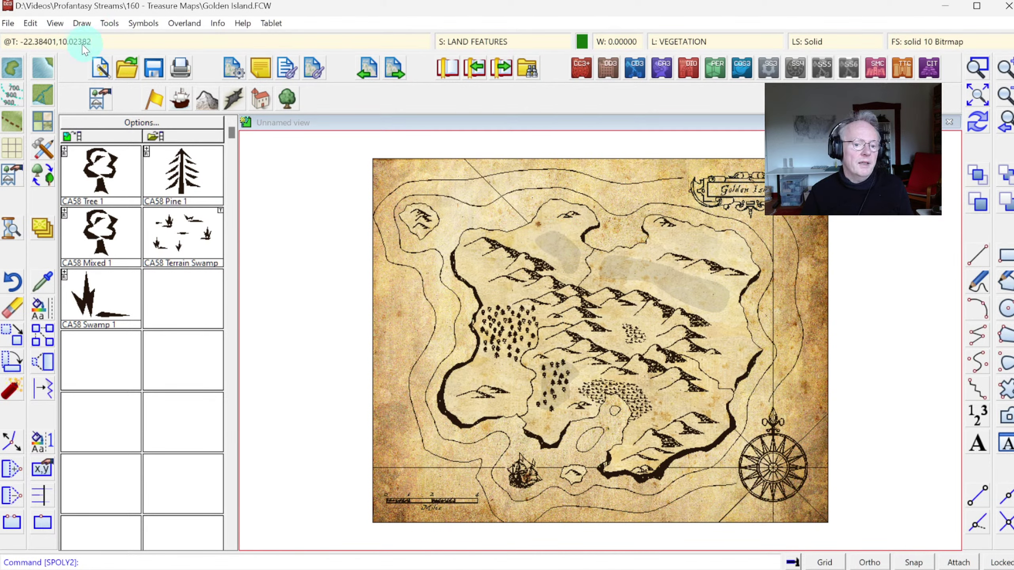
Fill the two new grey polygons in the north with randomly selected CA58 Mixed 1 symbols, using the Symbols in Area settings already entered.
left_click(138, 24)
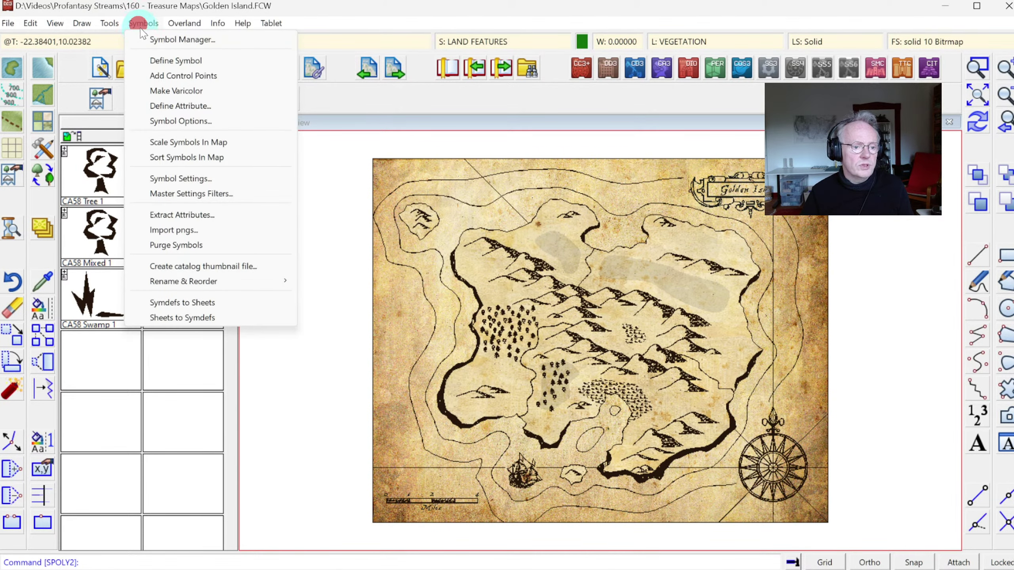
mouse_move(82, 23)
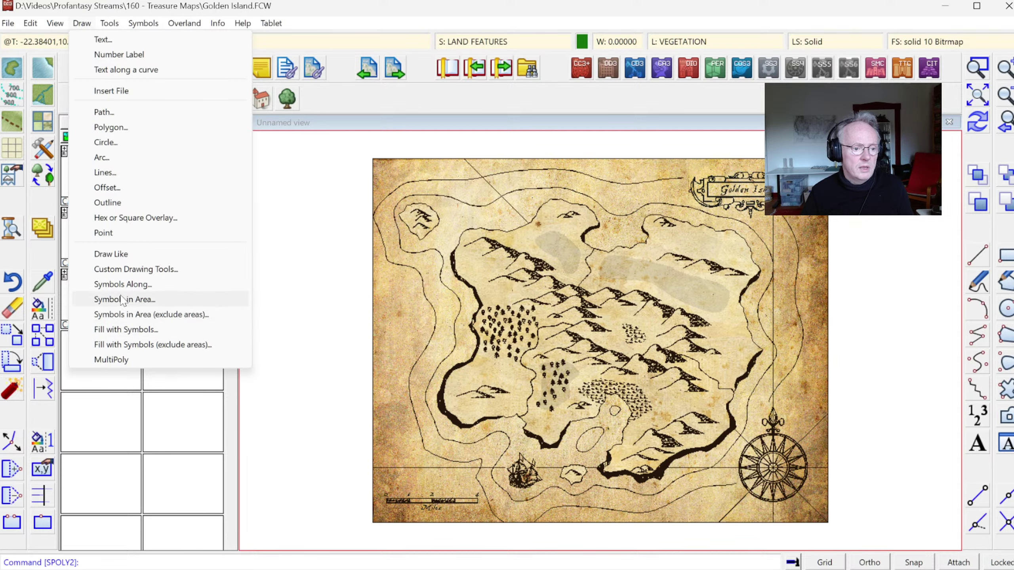
left_click(117, 299)
left_click(695, 436)
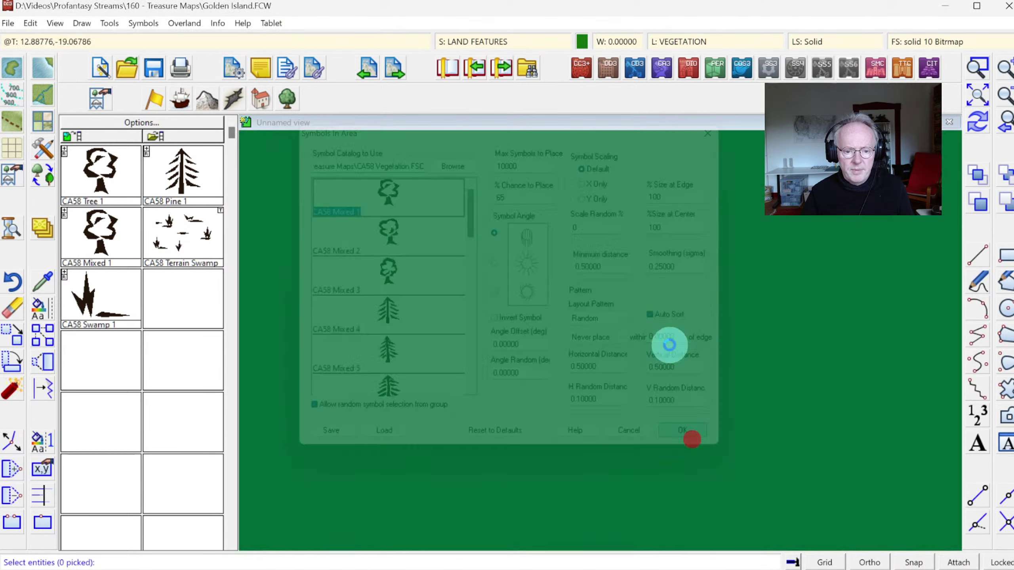
left_click(674, 298)
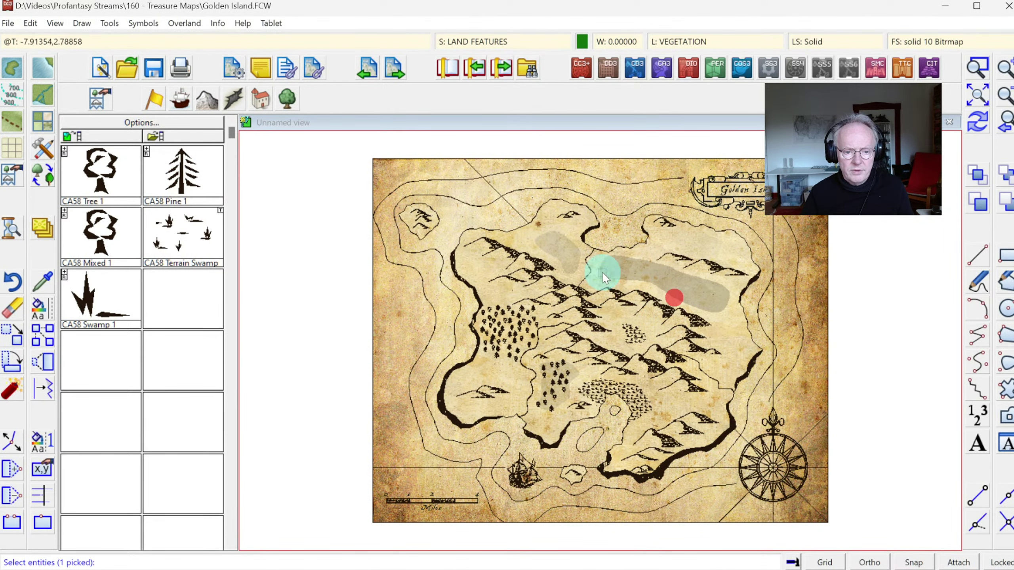
left_click(557, 260)
left_click(551, 267)
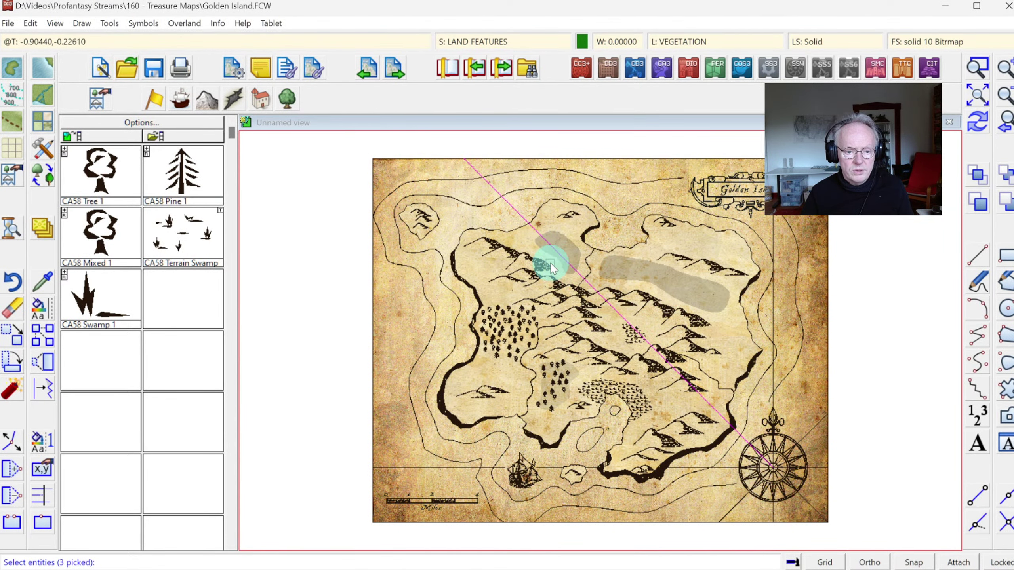
left_click(541, 245)
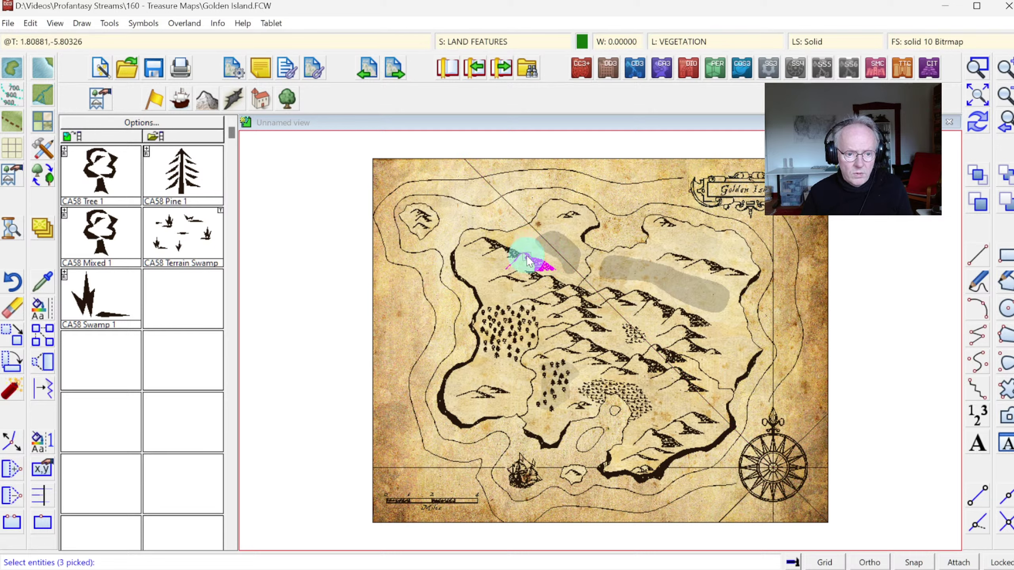
right_click(489, 230)
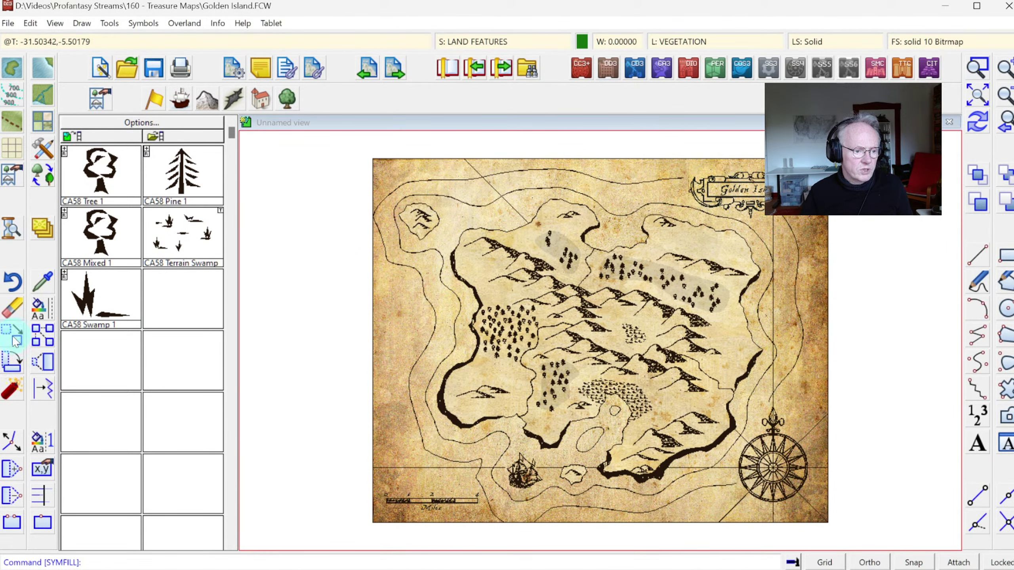
Erase the three grey helper polygons beneath the filled forests and redraw the map.
left_click(11, 317)
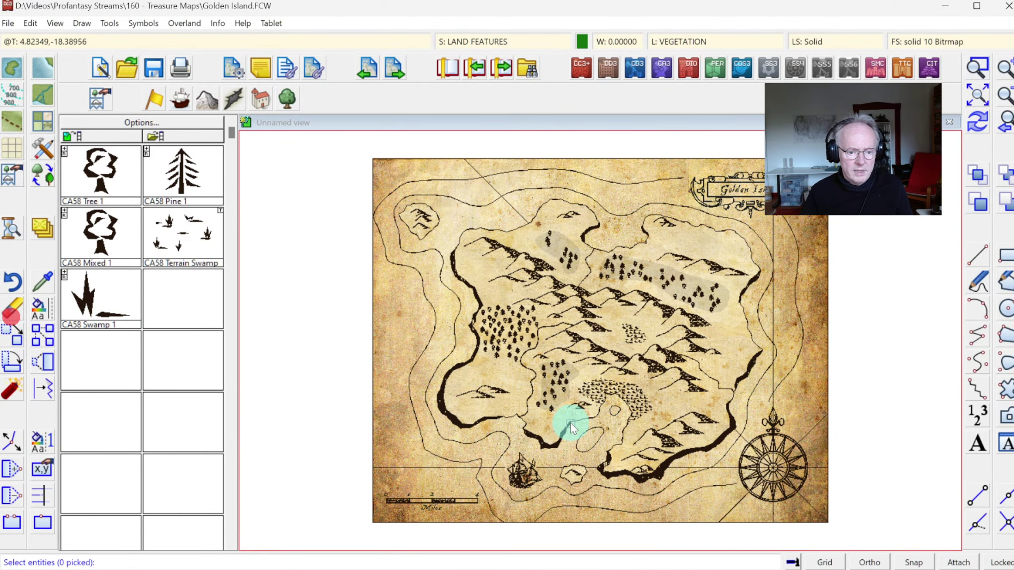
left_click(561, 403)
left_click(728, 289)
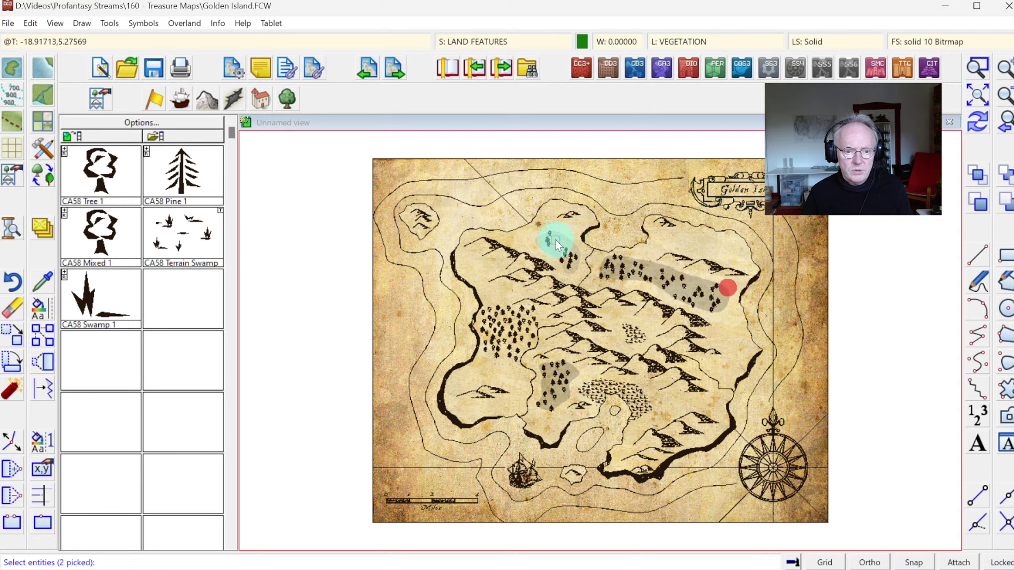
right_click(448, 230)
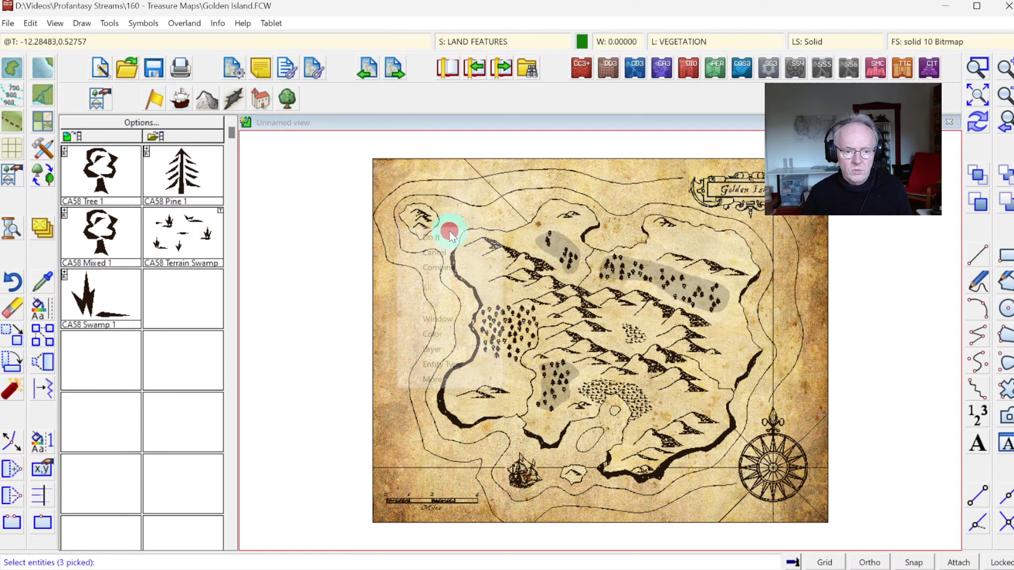
left_click(977, 123)
Place individual CA58 Mixed 1 trees by hand to thicken and widen the forest west of the northern river.
left_click(977, 69)
left_click(485, 188)
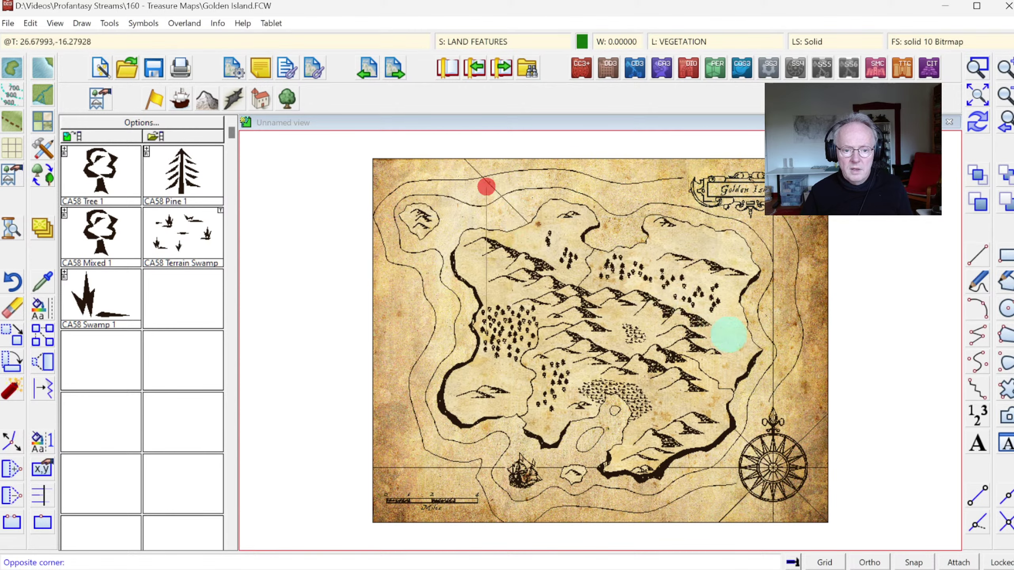
left_click(746, 344)
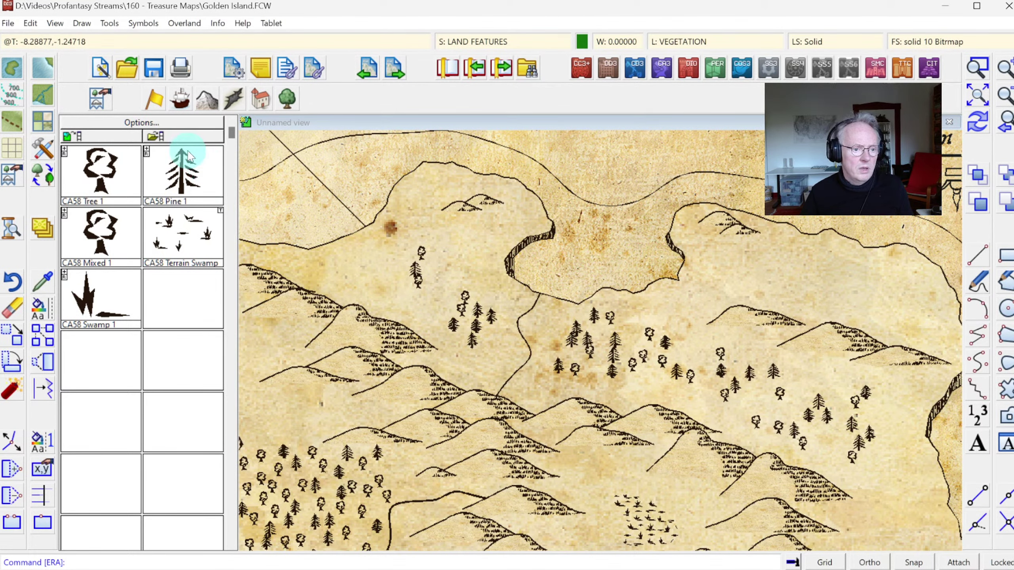
left_click(88, 245)
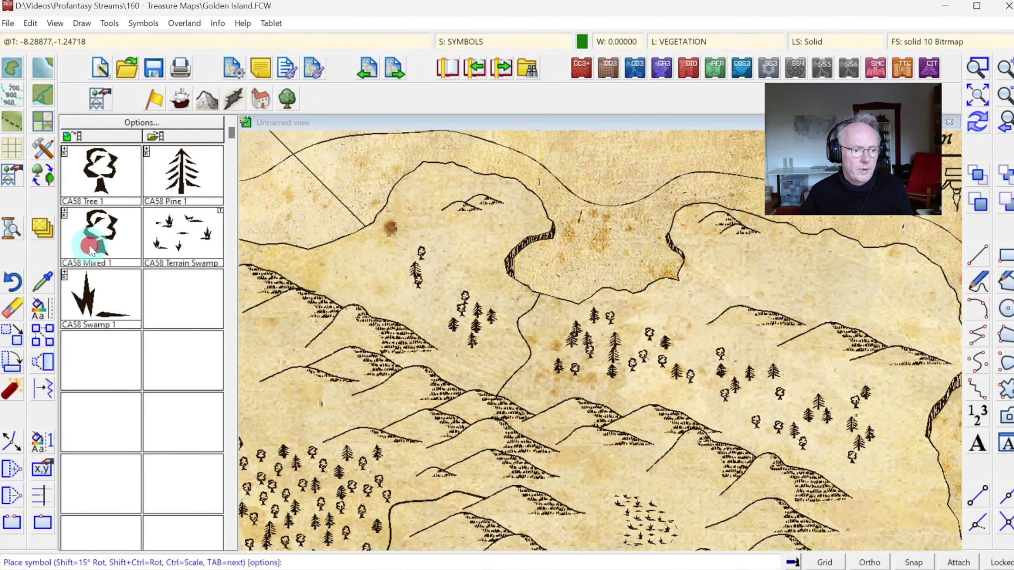
right_click(334, 221)
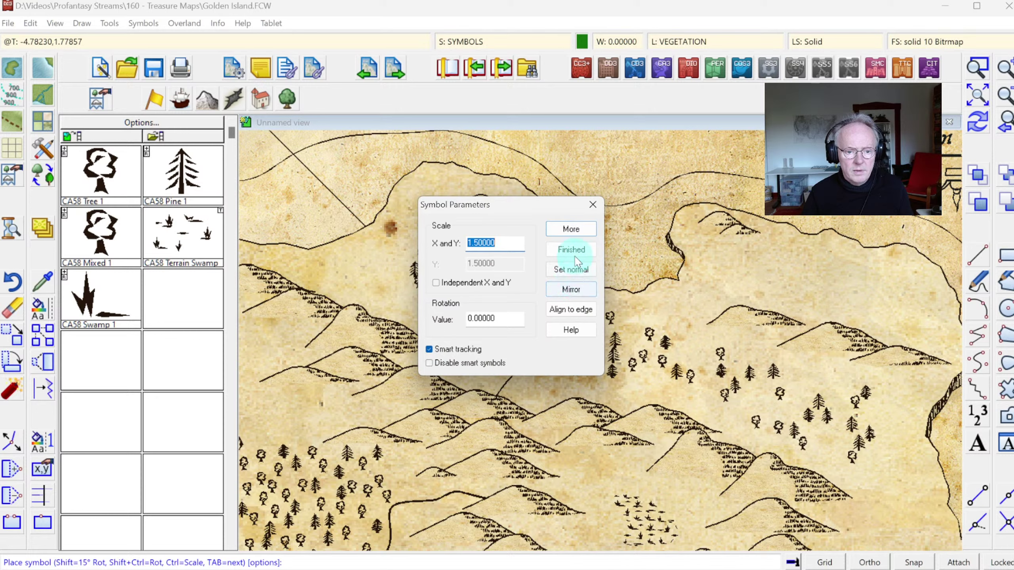
left_click(578, 234)
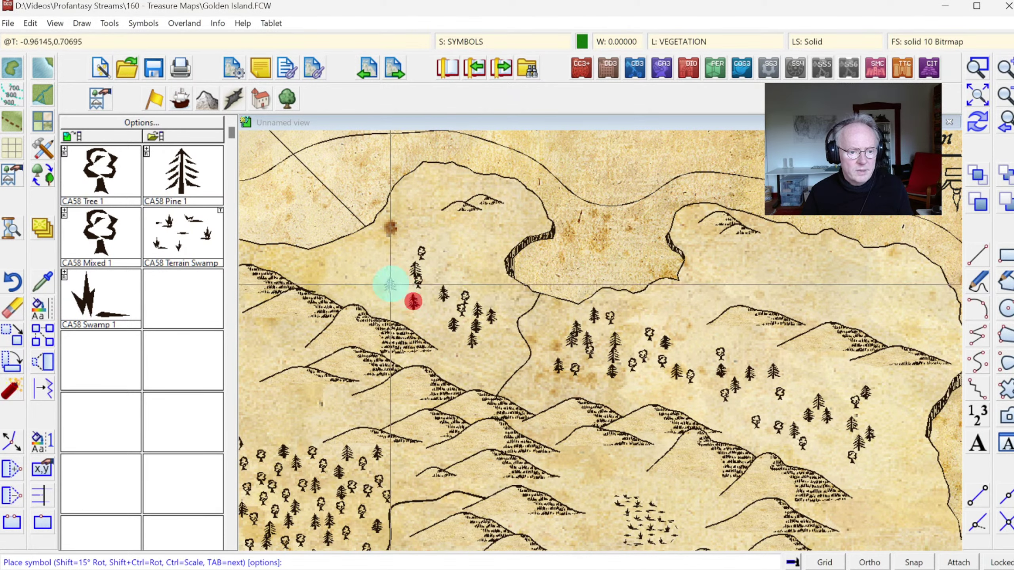
left_click(347, 273)
left_click(377, 256)
left_click(419, 227)
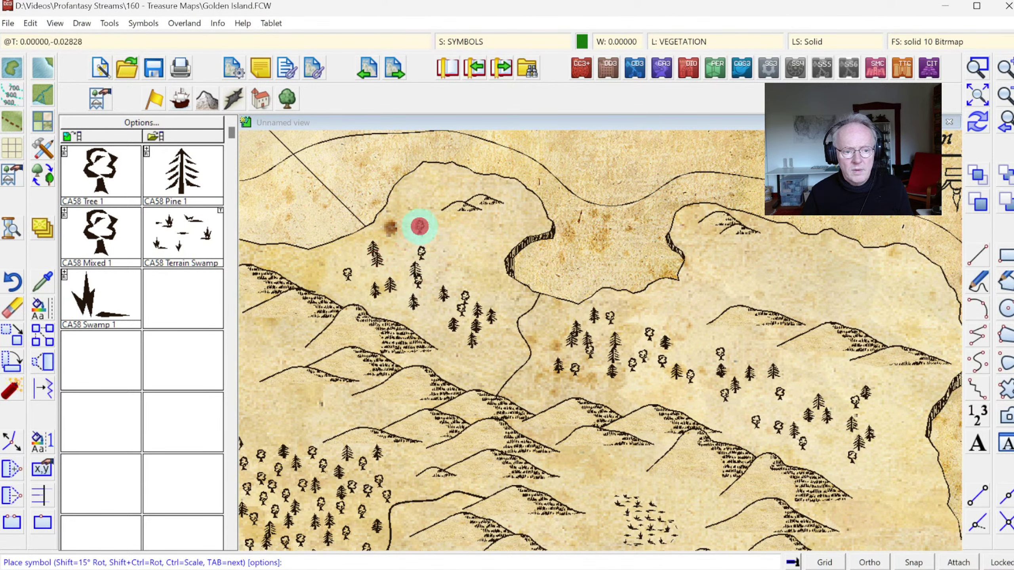
left_click(445, 239)
left_click(463, 250)
left_click(454, 263)
left_click(476, 268)
left_click(486, 285)
left_click(504, 328)
left_click(490, 368)
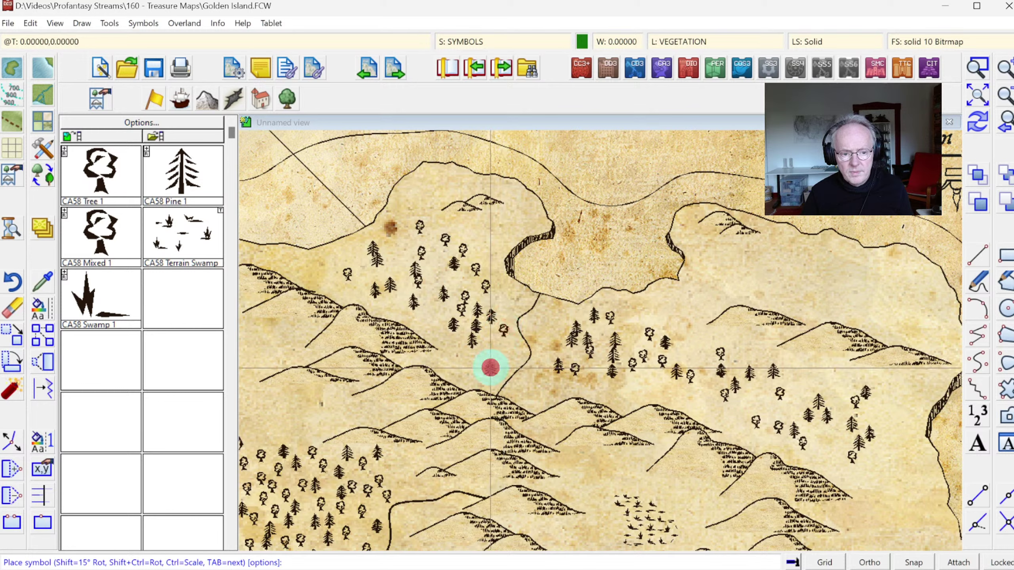
Add individual CA58 Mixed 1 trees along the edges and gaps of the elongated forest between the river and the east coast.
left_click(538, 380)
left_click(551, 389)
left_click(561, 326)
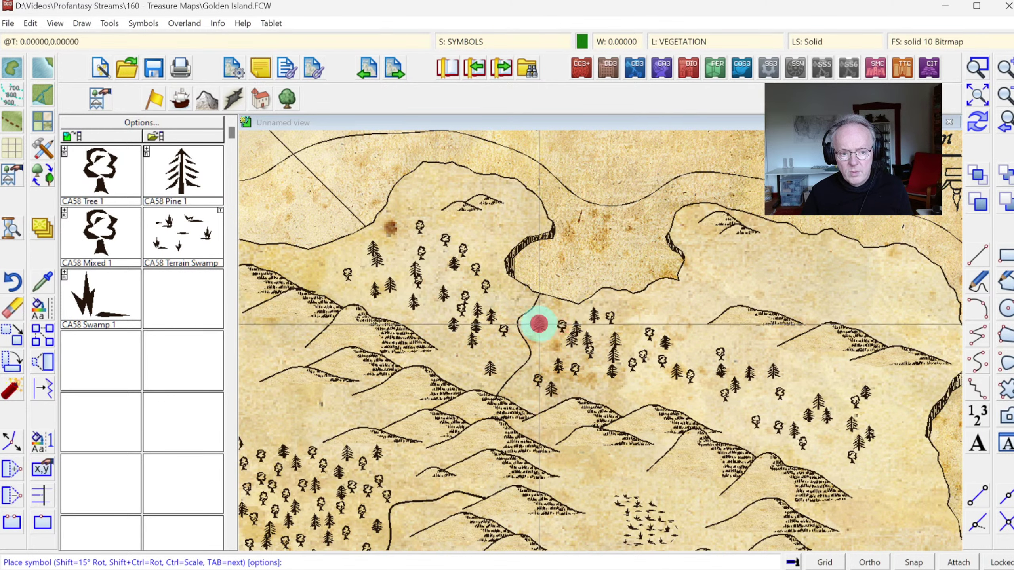
left_click(539, 324)
left_click(644, 375)
left_click(625, 392)
left_click(678, 389)
left_click(694, 399)
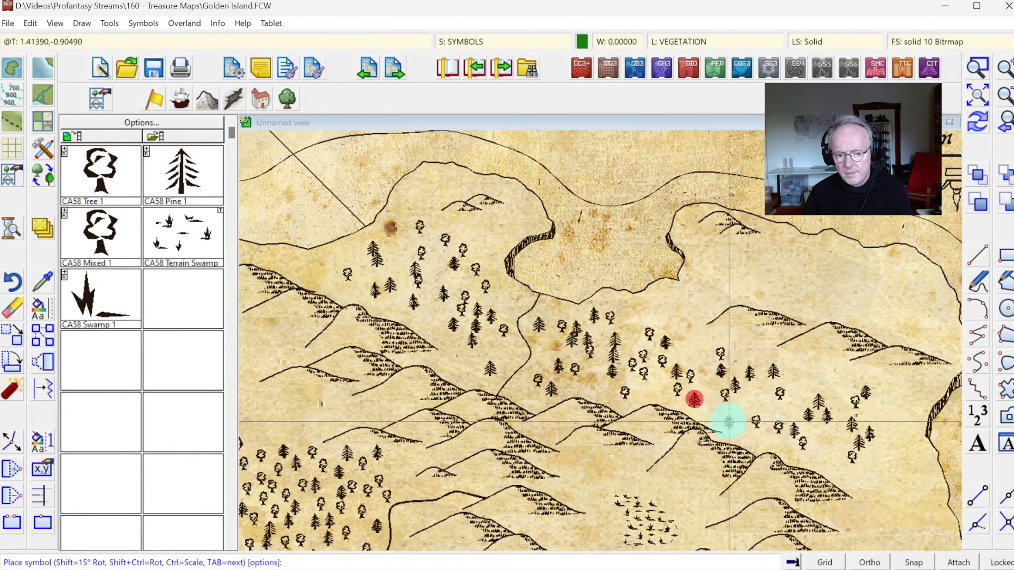
left_click(729, 421)
left_click(755, 438)
left_click(756, 402)
left_click(801, 385)
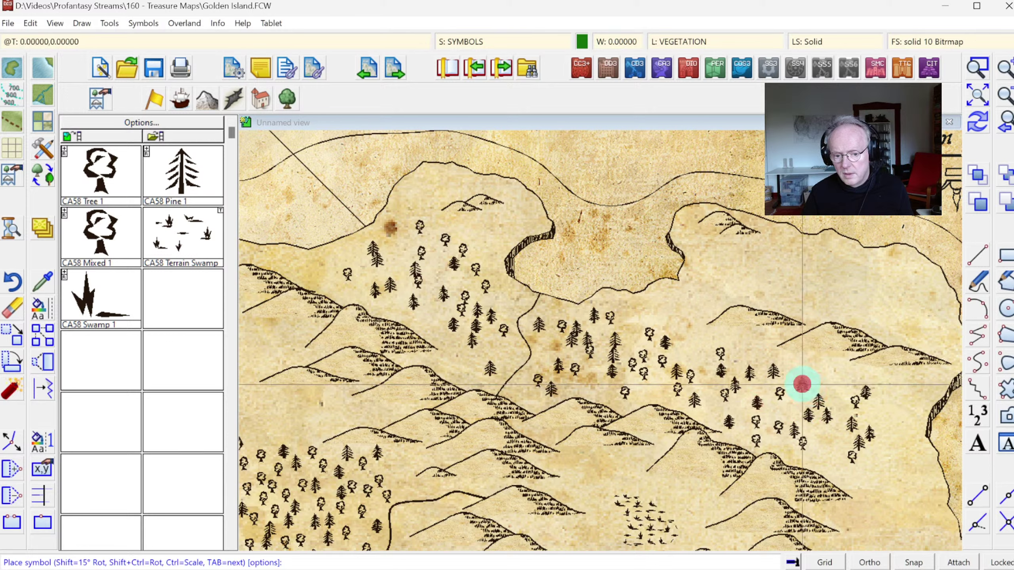
left_click(839, 386)
left_click(831, 443)
left_click(812, 455)
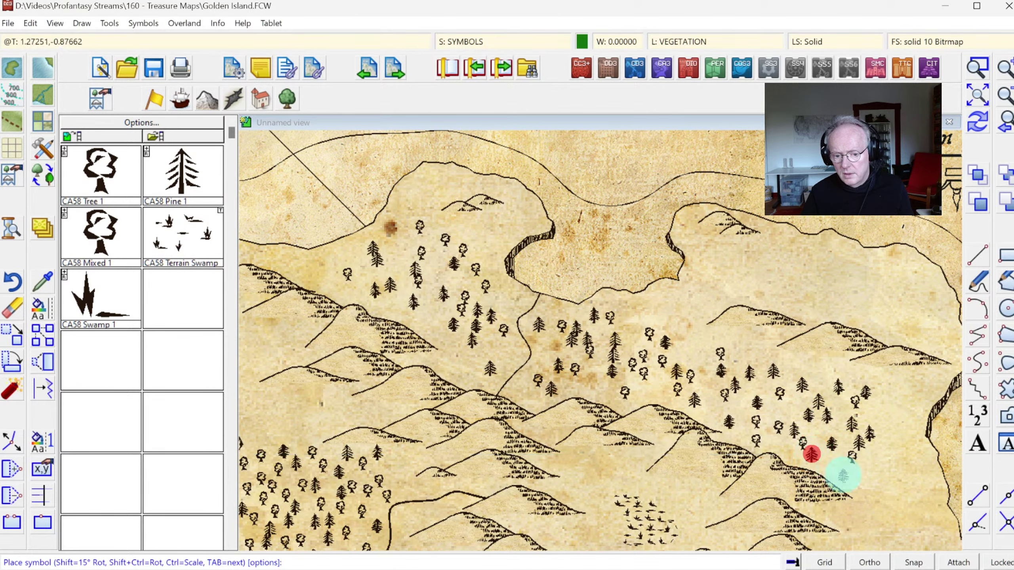
left_click(843, 474)
left_click(875, 474)
left_click(893, 450)
left_click(898, 415)
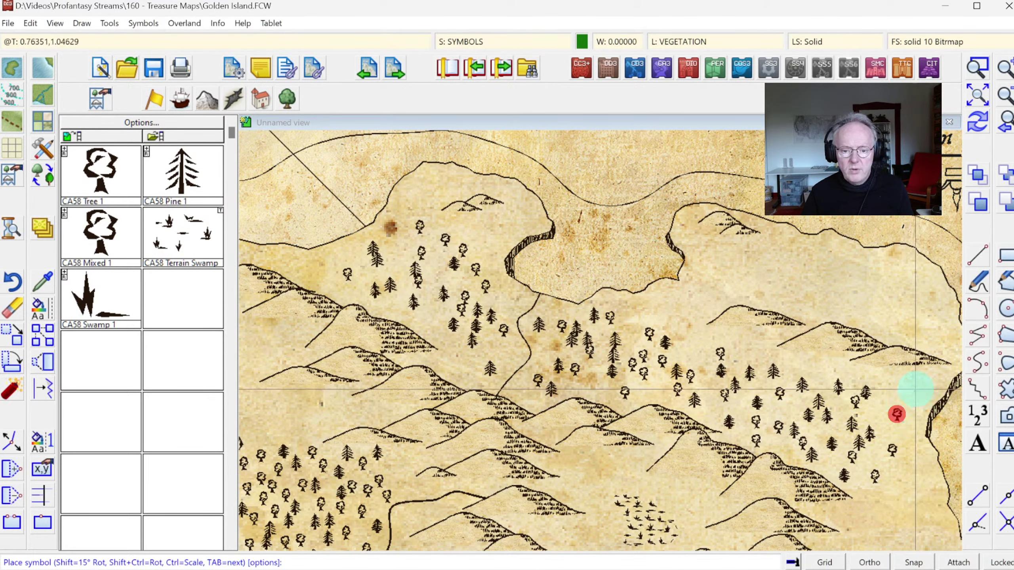
left_click(916, 389)
left_click(695, 339)
left_click(904, 489)
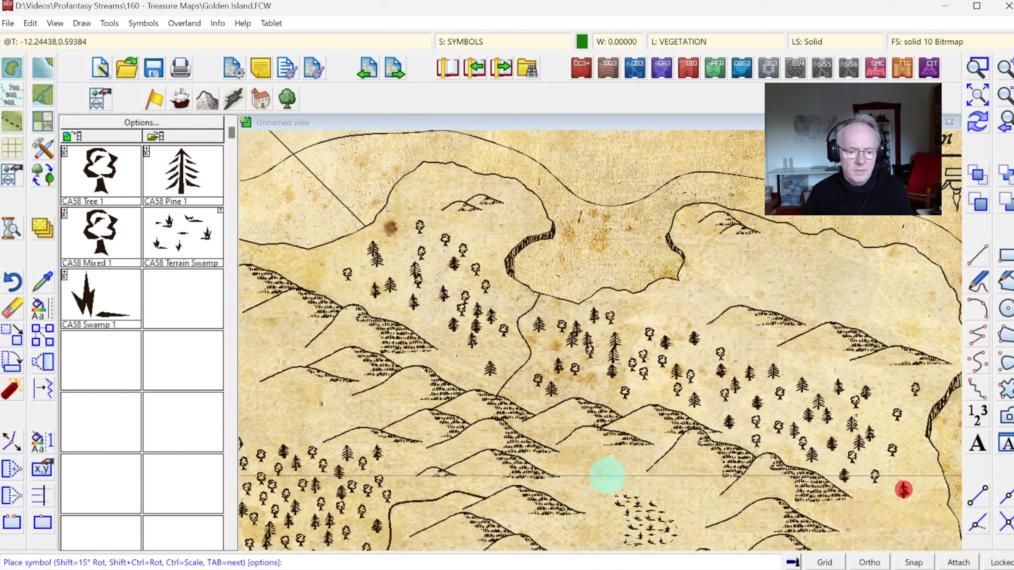
Ring the small swamp in the central mountains with scattered CA58 Mixed 1 trees.
left_click(603, 473)
left_click(575, 477)
left_click(596, 496)
left_click(601, 517)
left_click(566, 532)
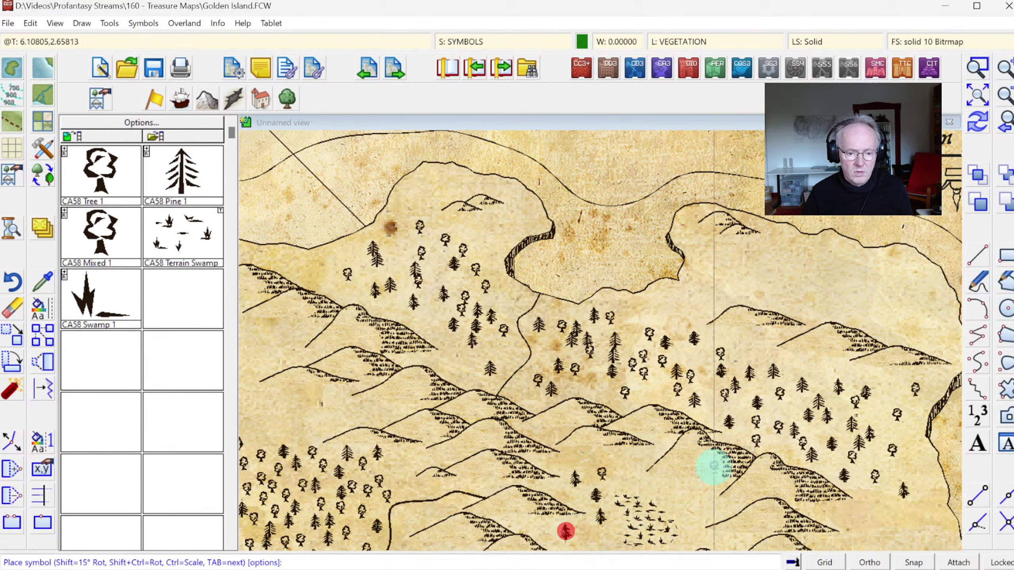
left_click(978, 69)
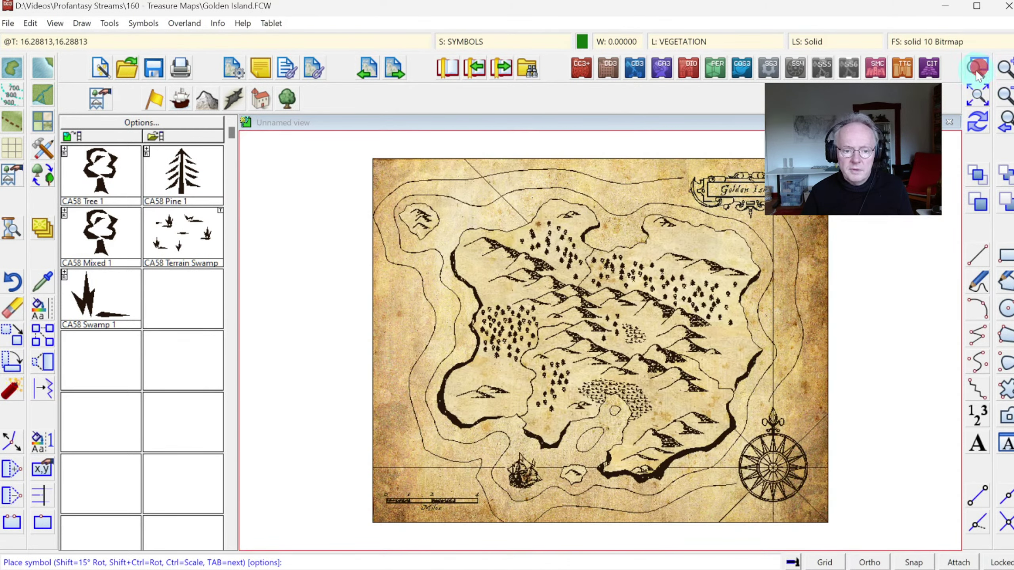
left_click(582, 289)
left_click(692, 371)
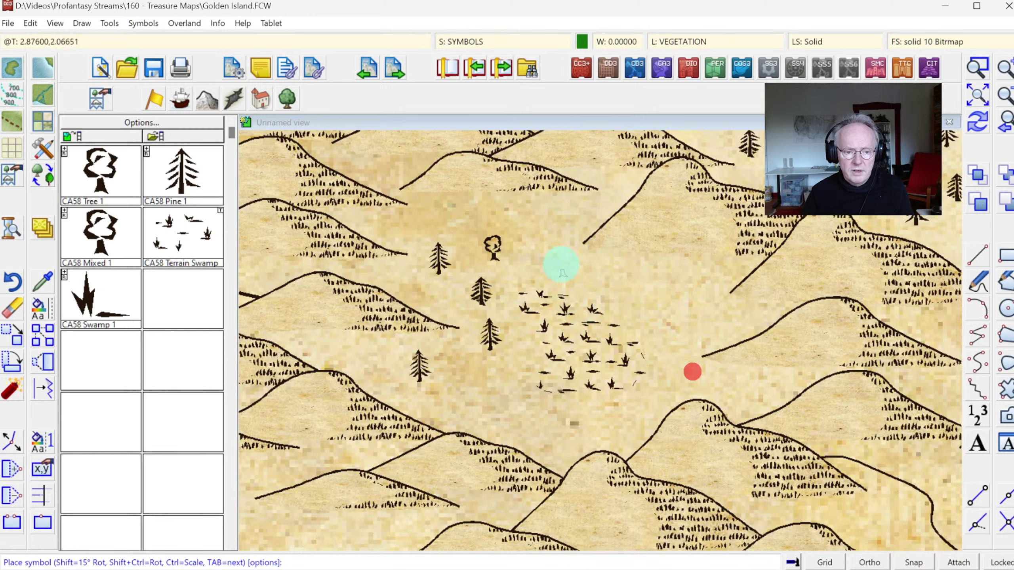
left_click(557, 257)
left_click(629, 236)
left_click(645, 268)
left_click(689, 276)
left_click(687, 309)
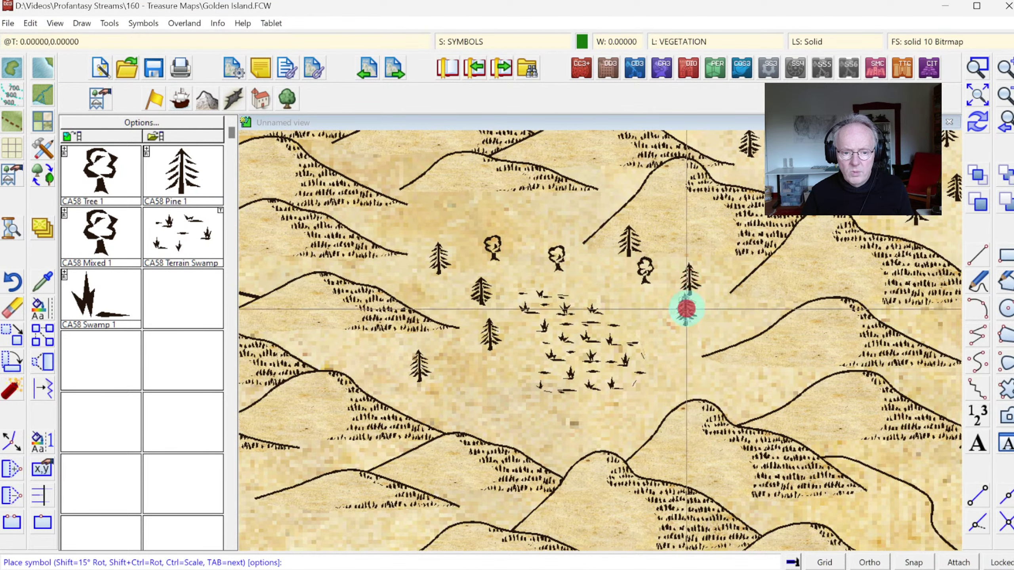
left_click(673, 332)
left_click(683, 370)
left_click(733, 382)
left_click(629, 424)
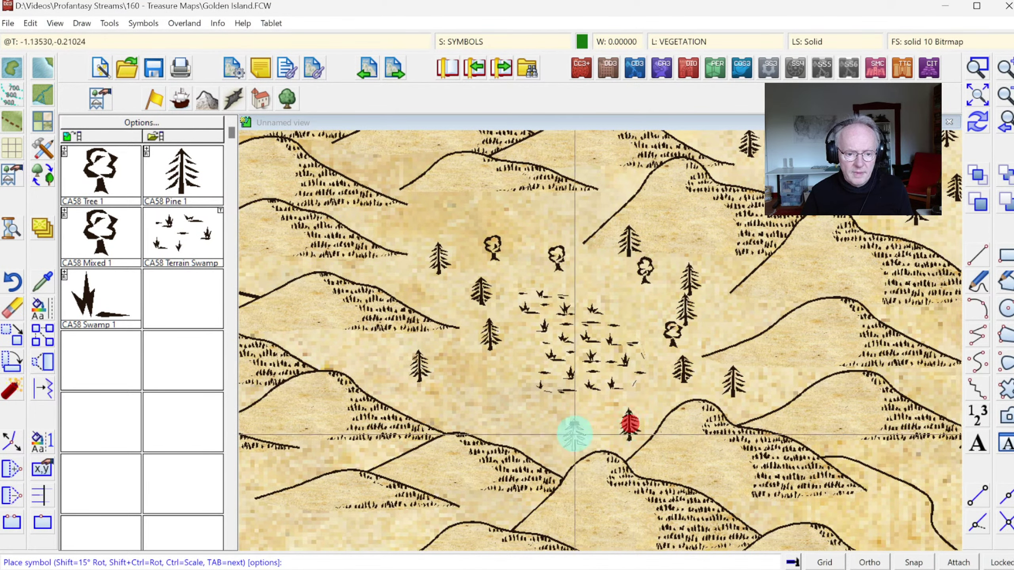
left_click(574, 434)
left_click(480, 406)
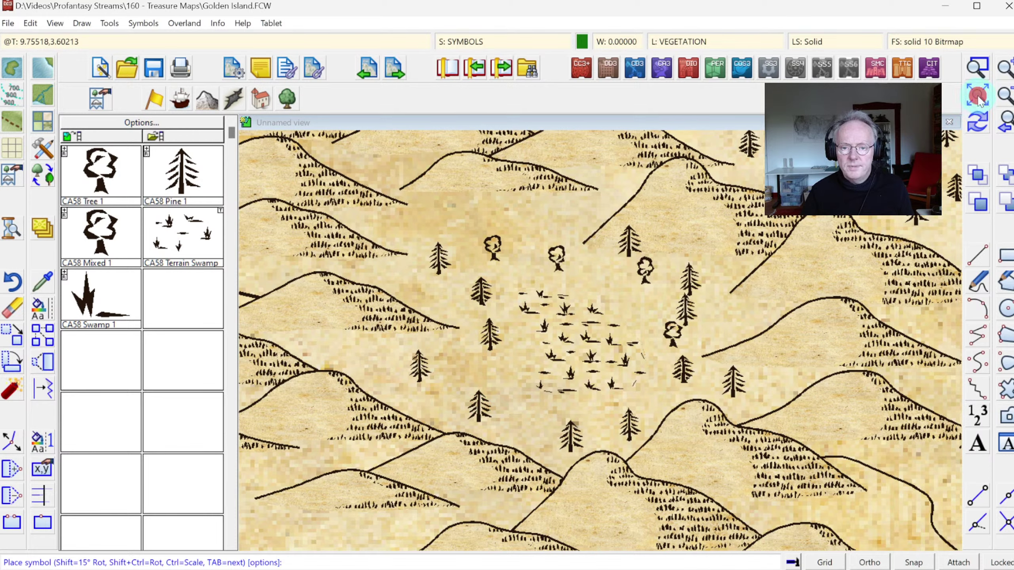
left_click(978, 96)
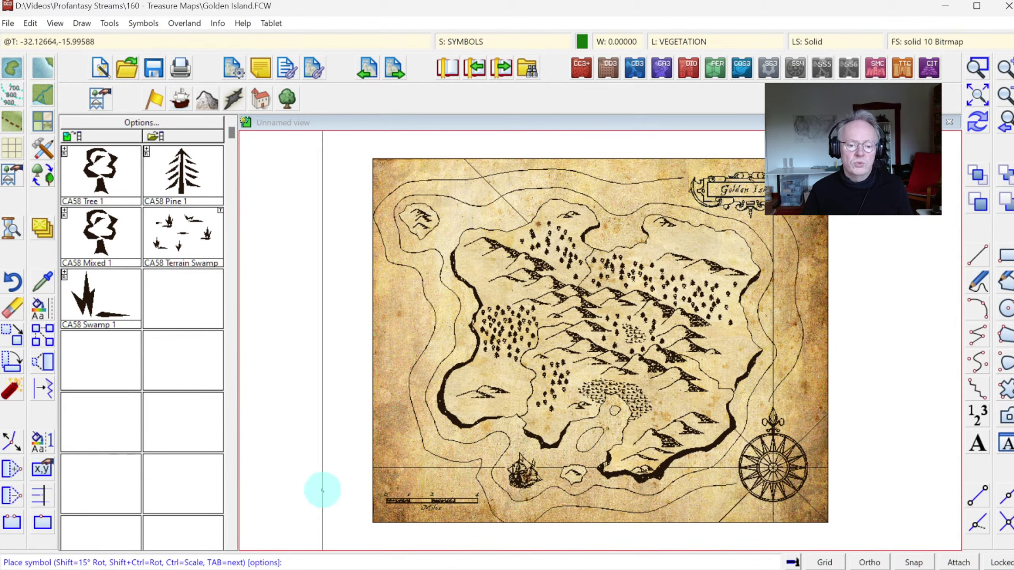
right_click(369, 456)
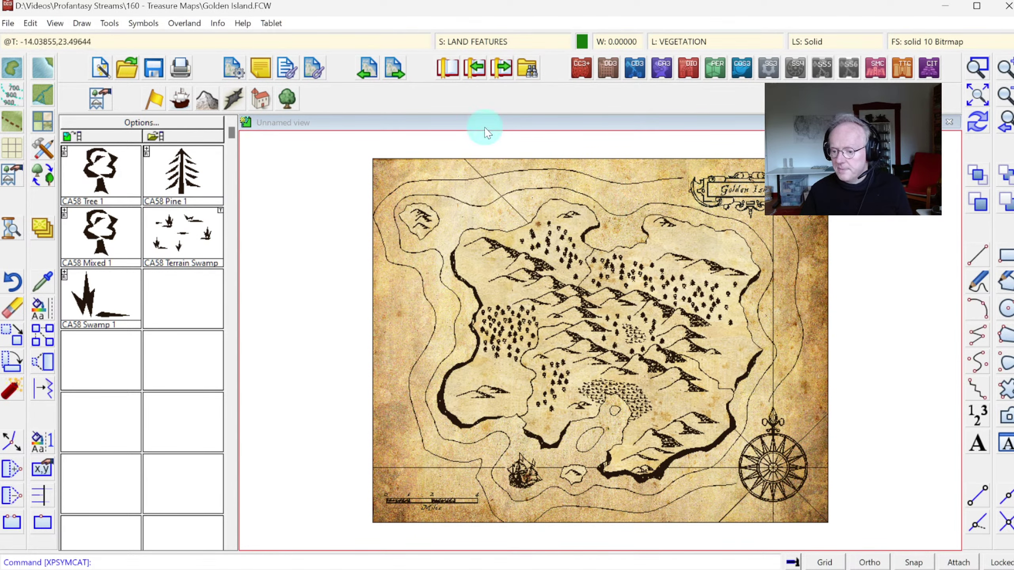
Load the symbol catalog containing the treasure markers and set the current drawing color to dark red, number 165.
left_click(178, 98)
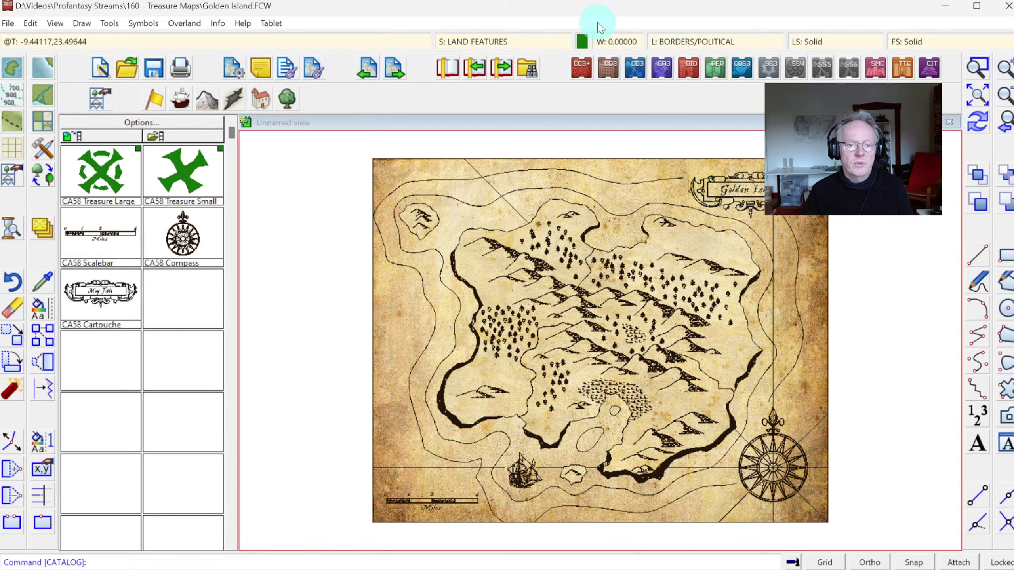
left_click(582, 42)
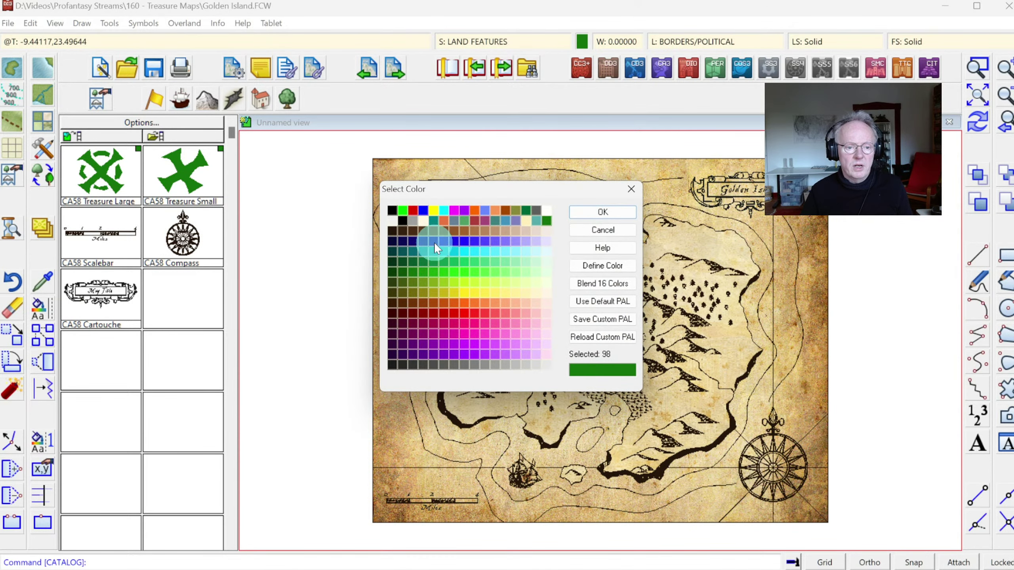
left_click(413, 211)
left_click(446, 313)
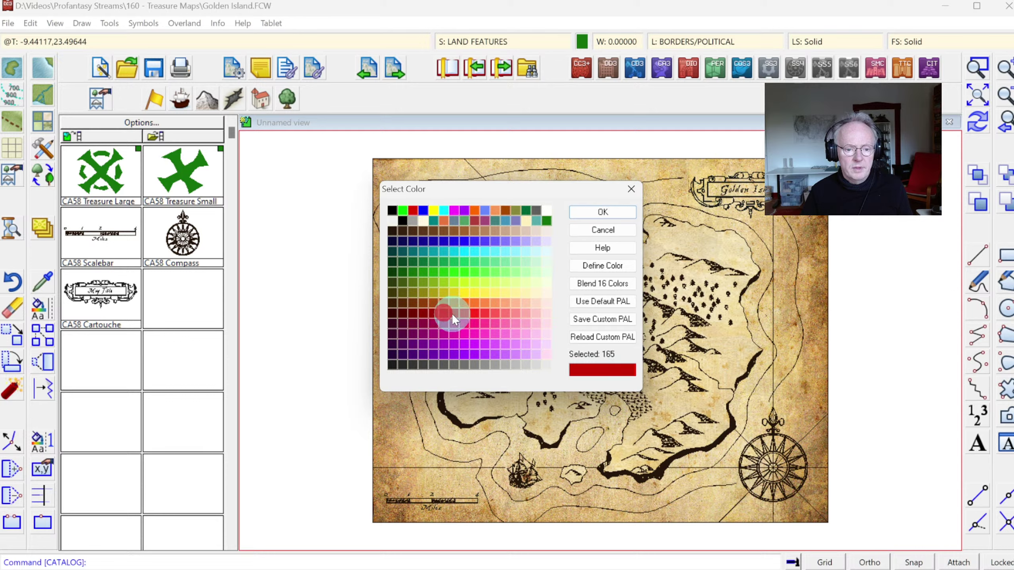
left_click(597, 207)
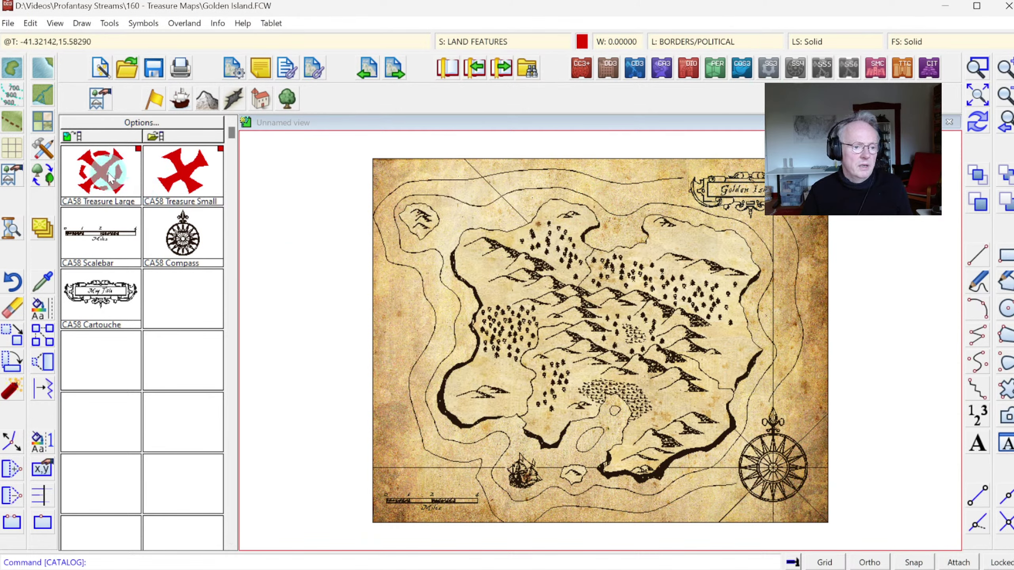
Place one CA58 Treasure Large marker at the normal symbol scale of 1.5, just south of the small swamp in the central mountains.
left_click(108, 180)
right_click(410, 287)
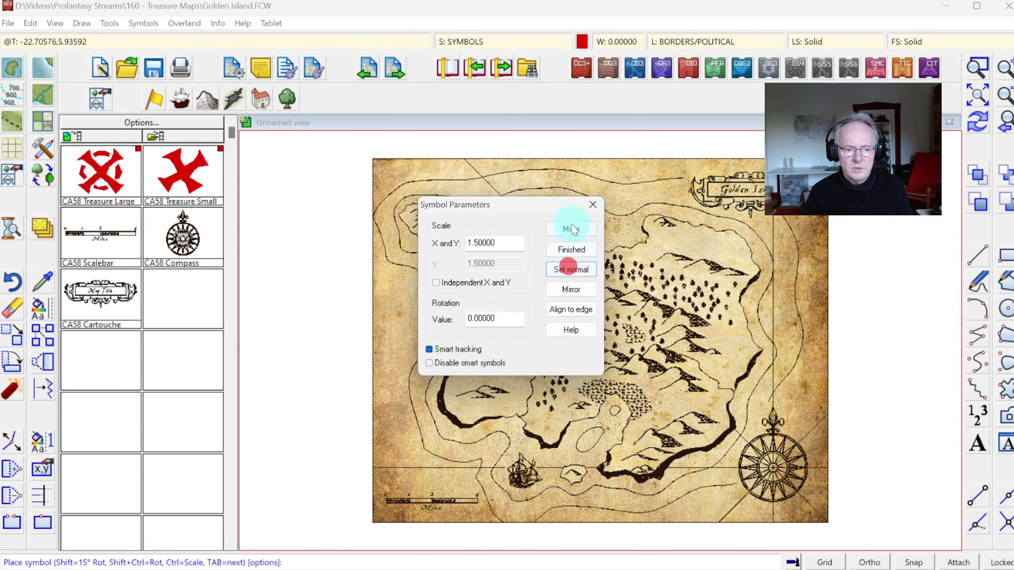
right_click(564, 225)
left_click(976, 67)
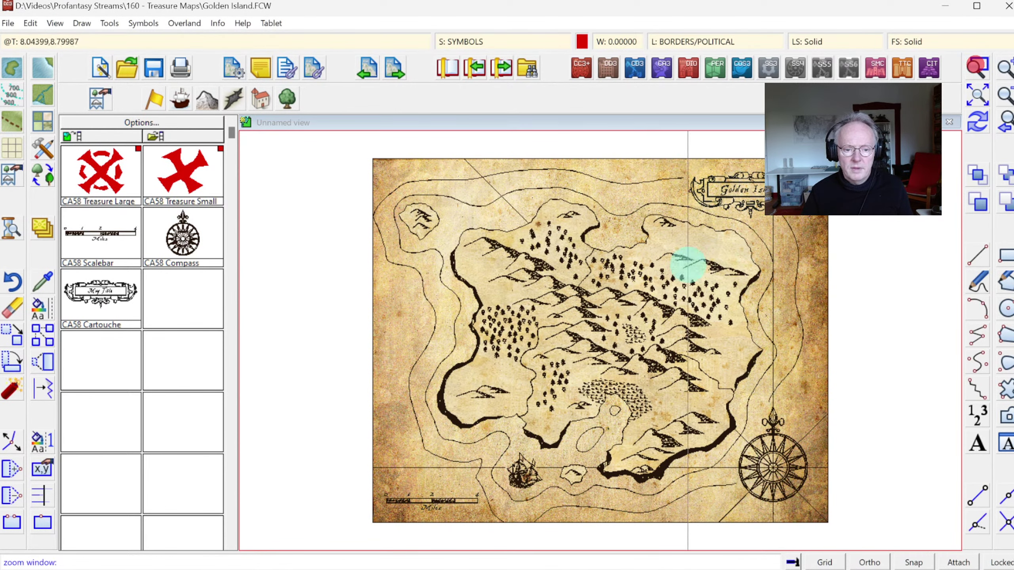
left_click(565, 286)
left_click(676, 378)
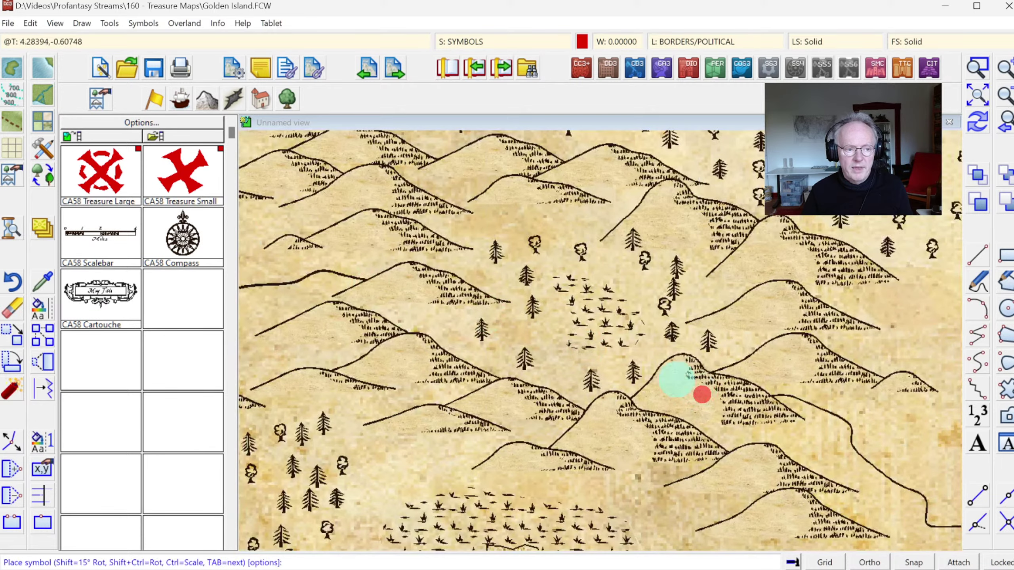
left_click(188, 264)
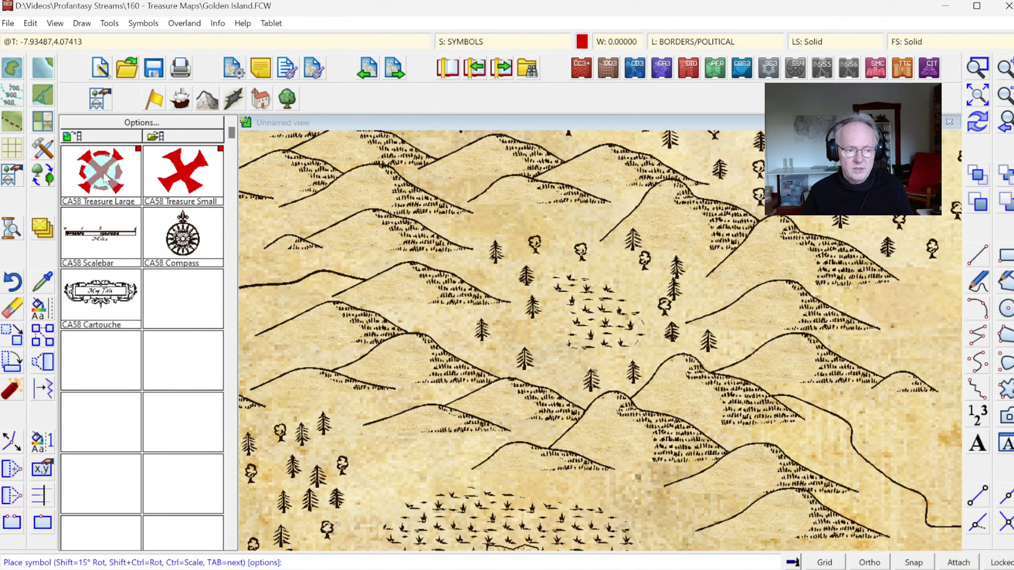
left_click(122, 189)
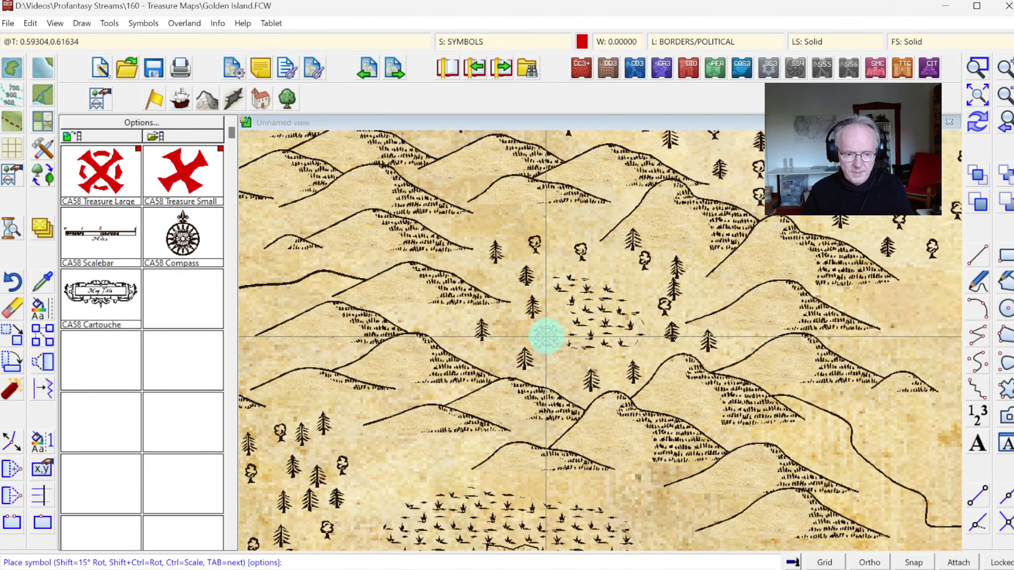
left_click(545, 336)
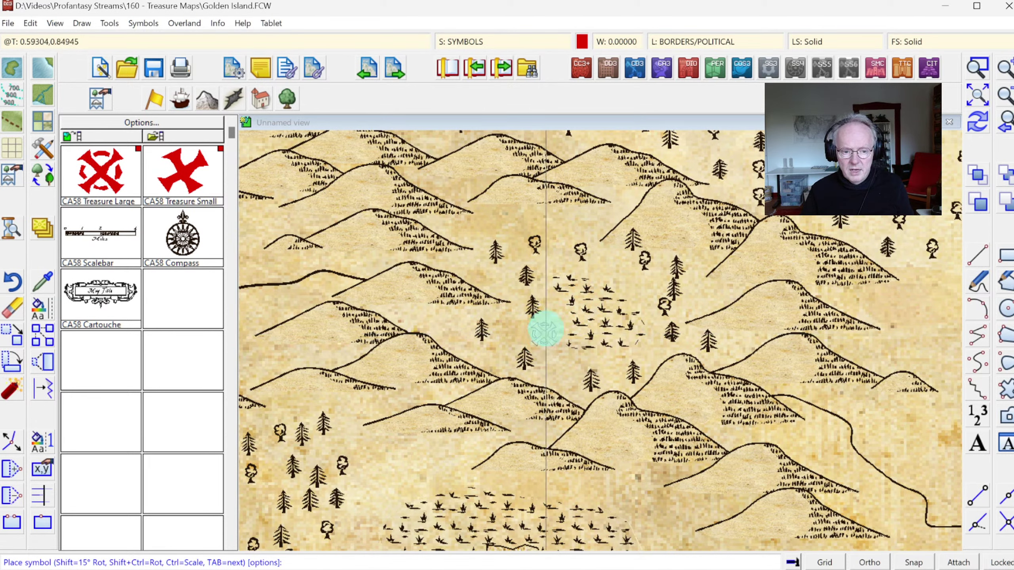
left_click(555, 364)
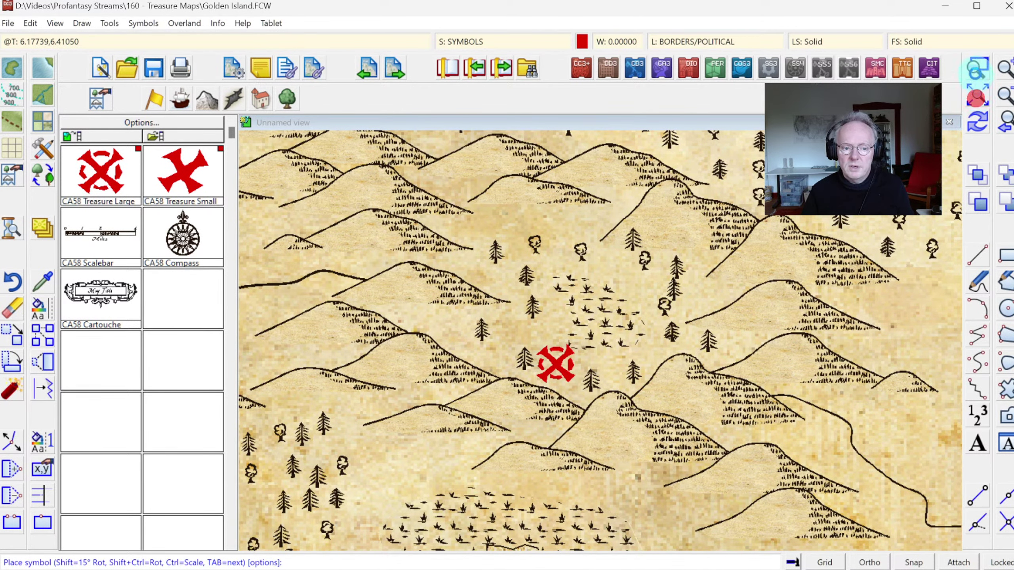
Place a CA58 Fort at the normal symbol scale of 1.5 on the southern bay's west shore, below the small hills by the large swamp.
left_click(978, 68)
left_click(974, 78)
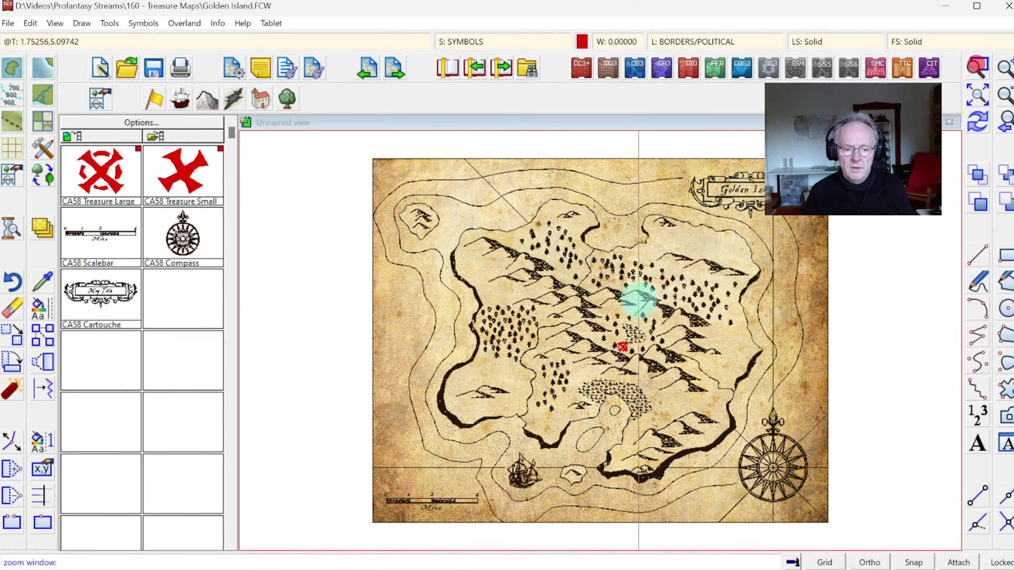
left_click(530, 312)
left_click(706, 469)
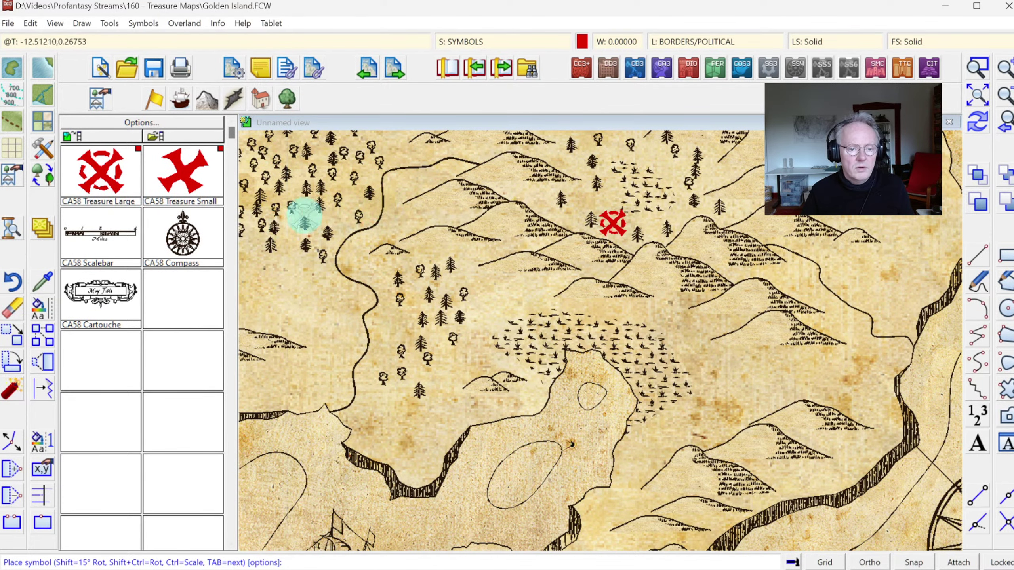
left_click(262, 107)
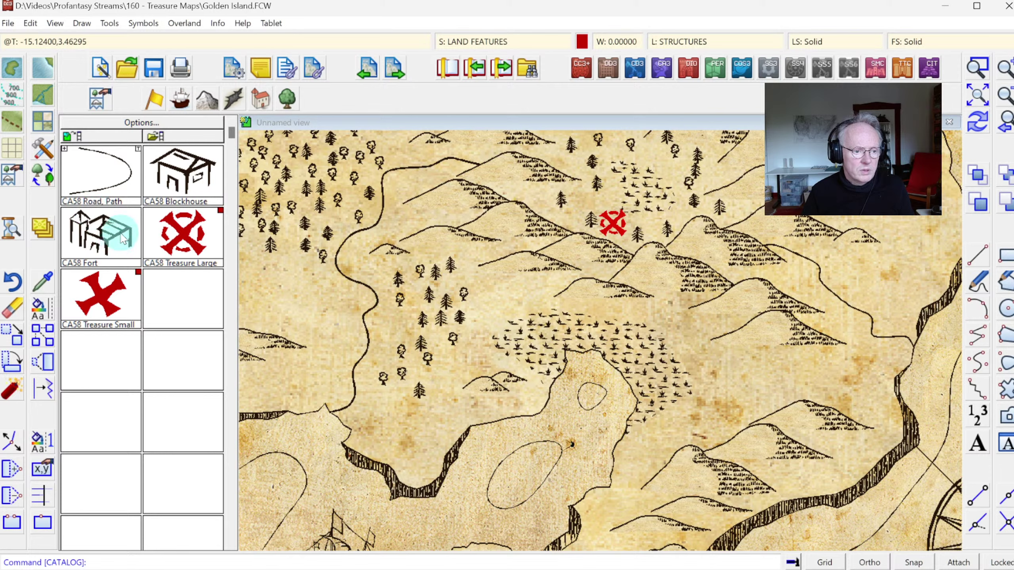
left_click(124, 254)
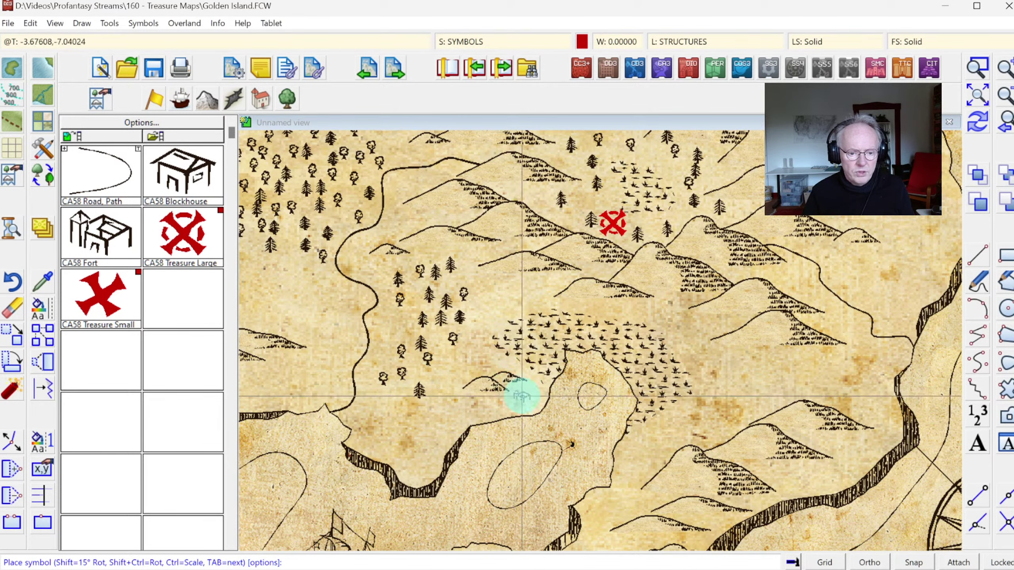
right_click(528, 400)
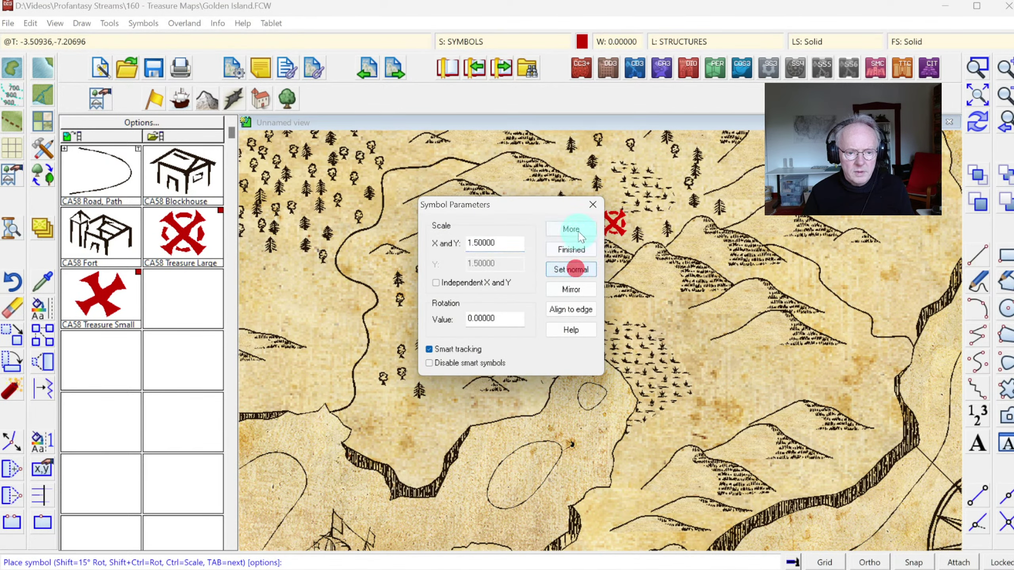
left_click(571, 248)
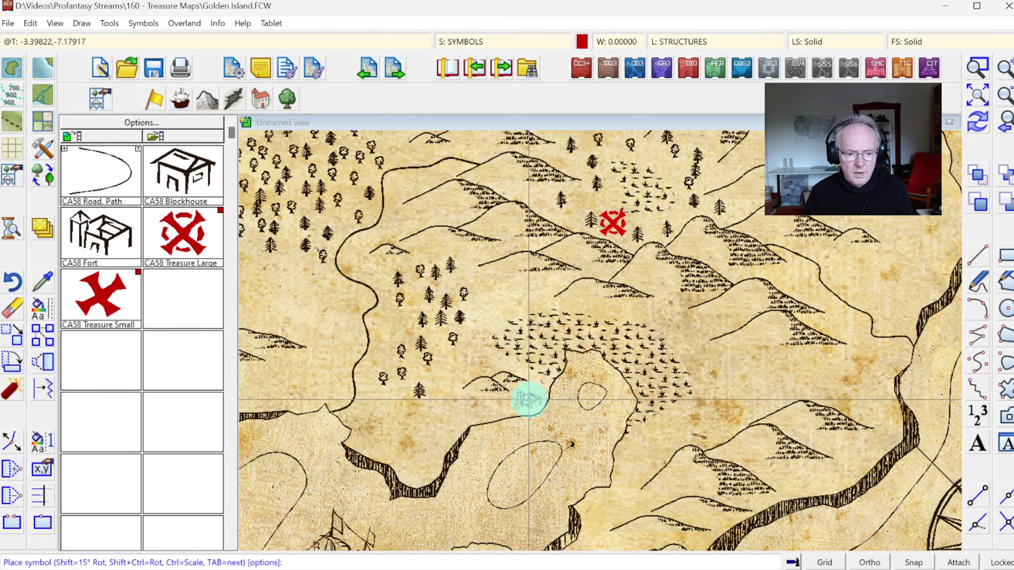
left_click(527, 399)
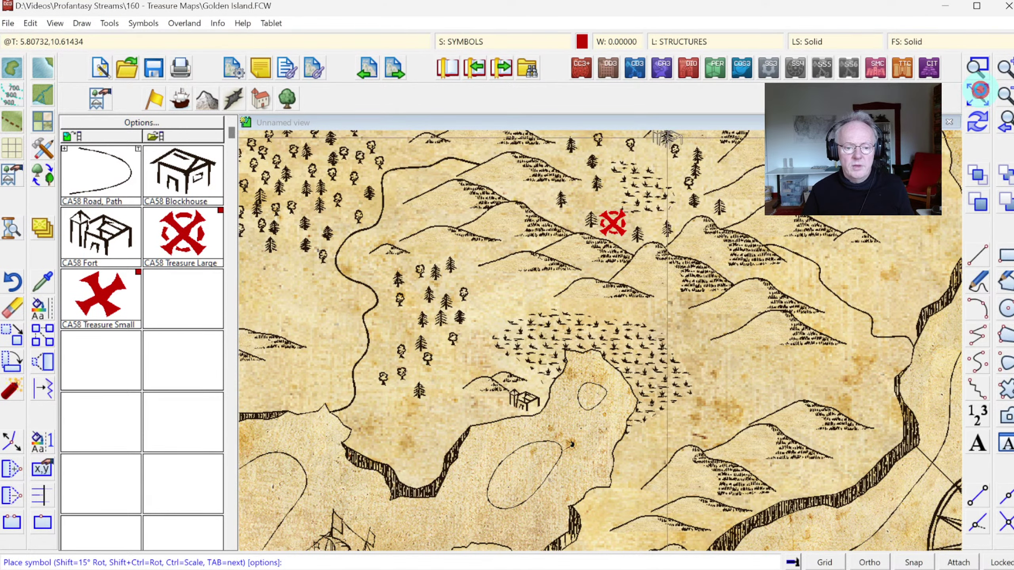
Place a CA58 Blockhouse beside the eastern river, at the edge of the mountains east of the treasure marker.
left_click(979, 94)
left_click(979, 70)
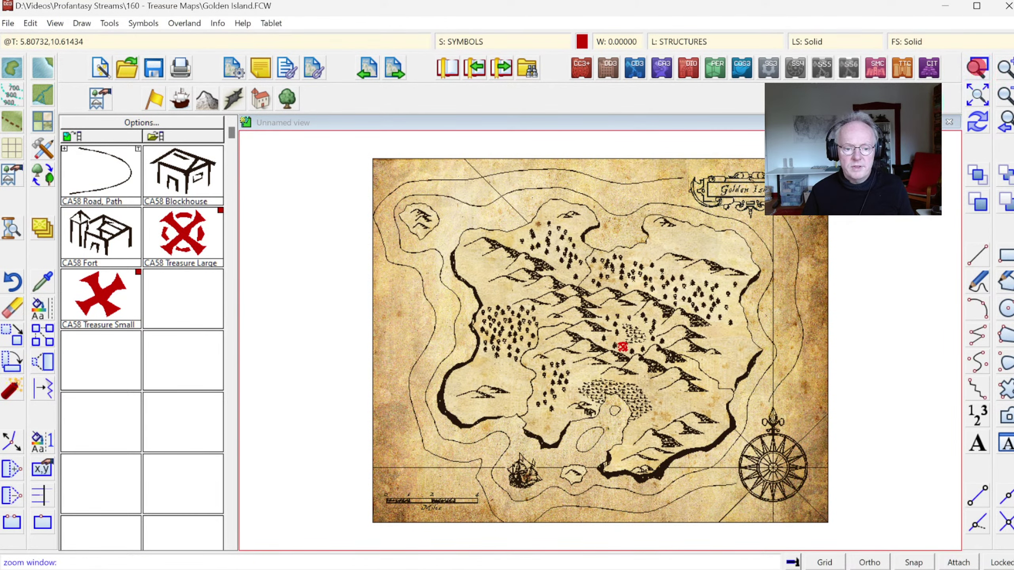
left_click(536, 273)
left_click(722, 442)
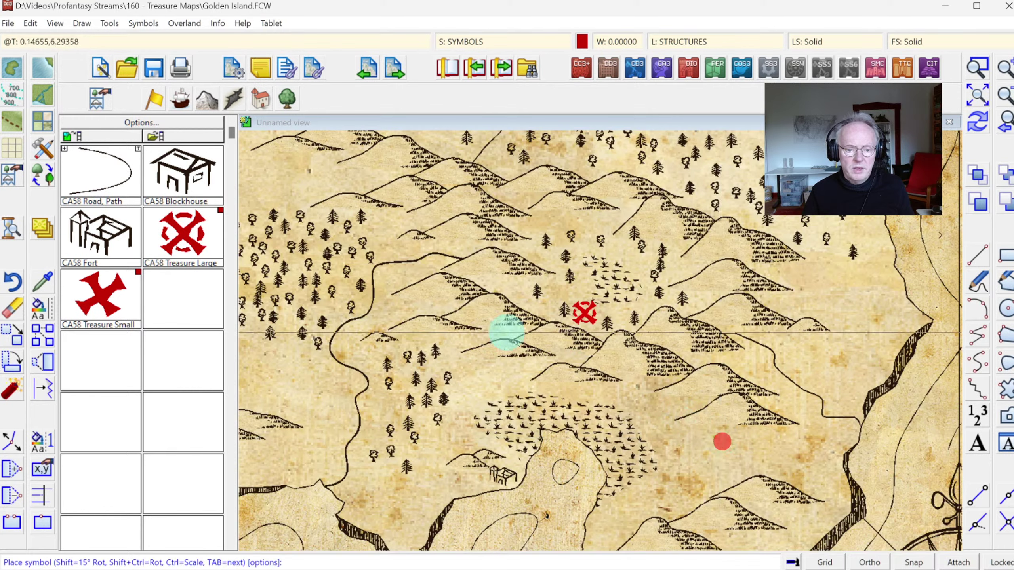
left_click(172, 177)
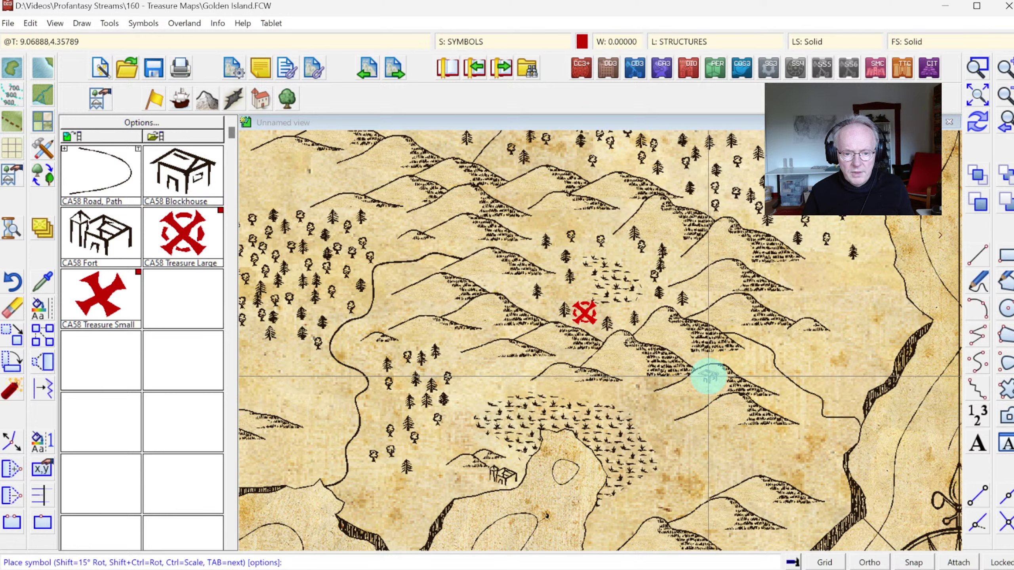
left_click(757, 355)
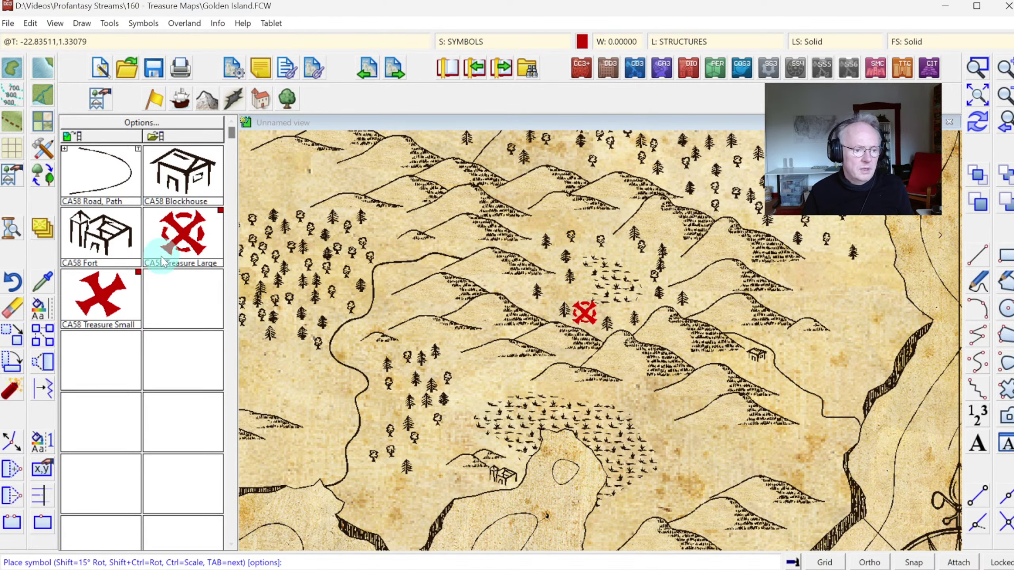
Draw a CA58 Road, Path from the fort around the north side of the large swamp, then east below the hills and up to the blockhouse.
left_click(93, 173)
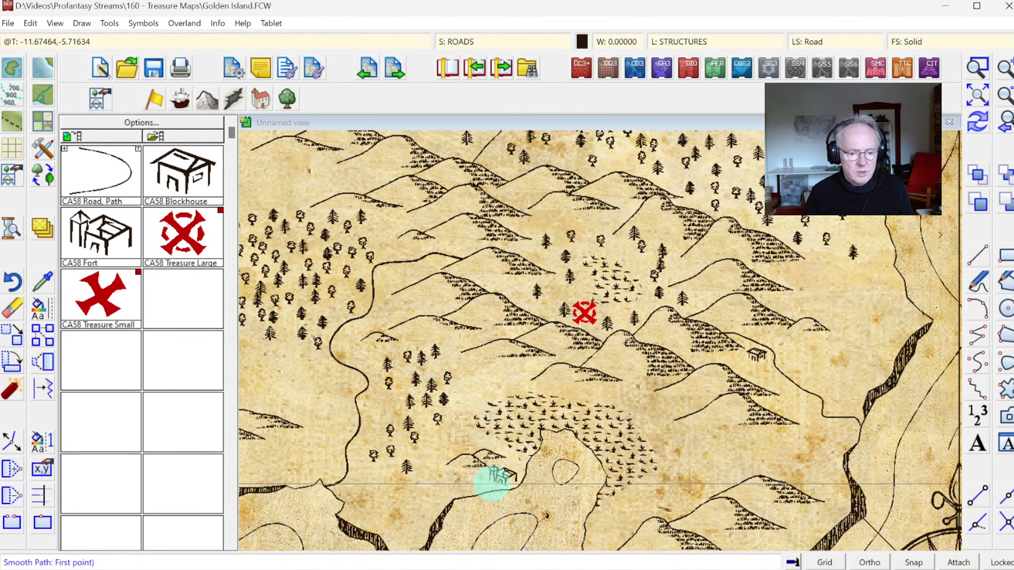
left_click(493, 480)
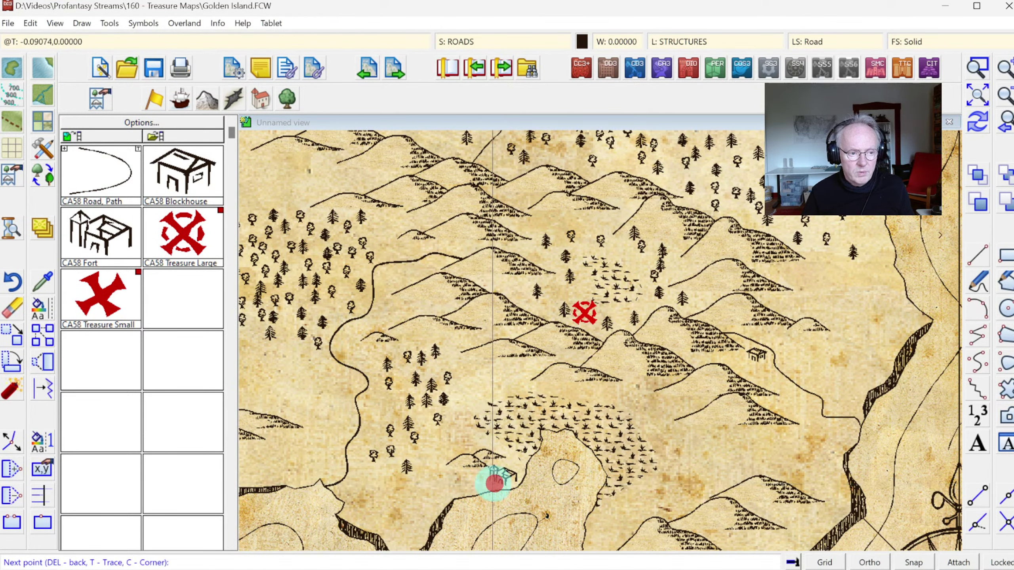
left_click(68, 153)
left_click(136, 206)
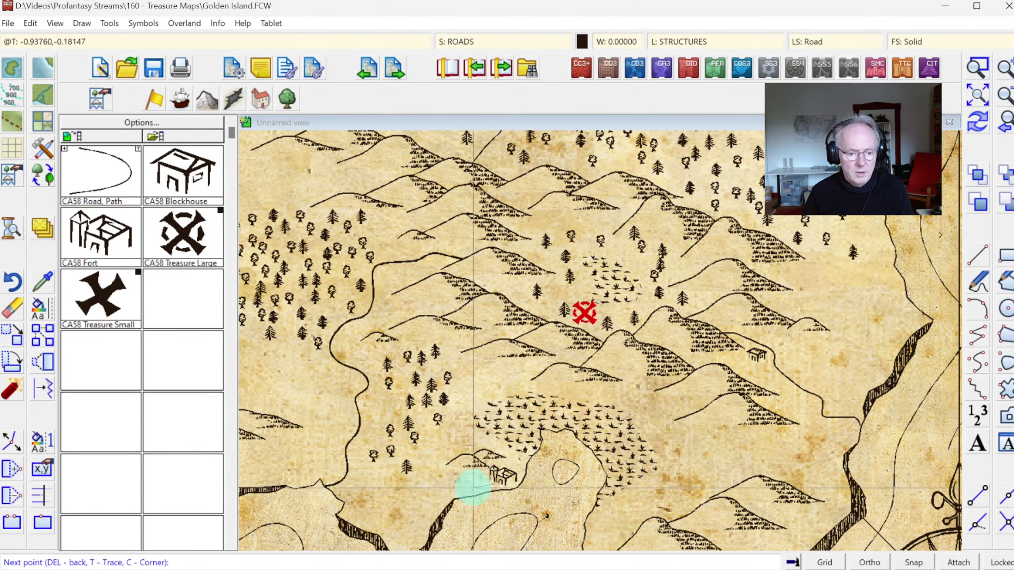
left_click(478, 482)
left_click(460, 480)
left_click(446, 476)
left_click(435, 454)
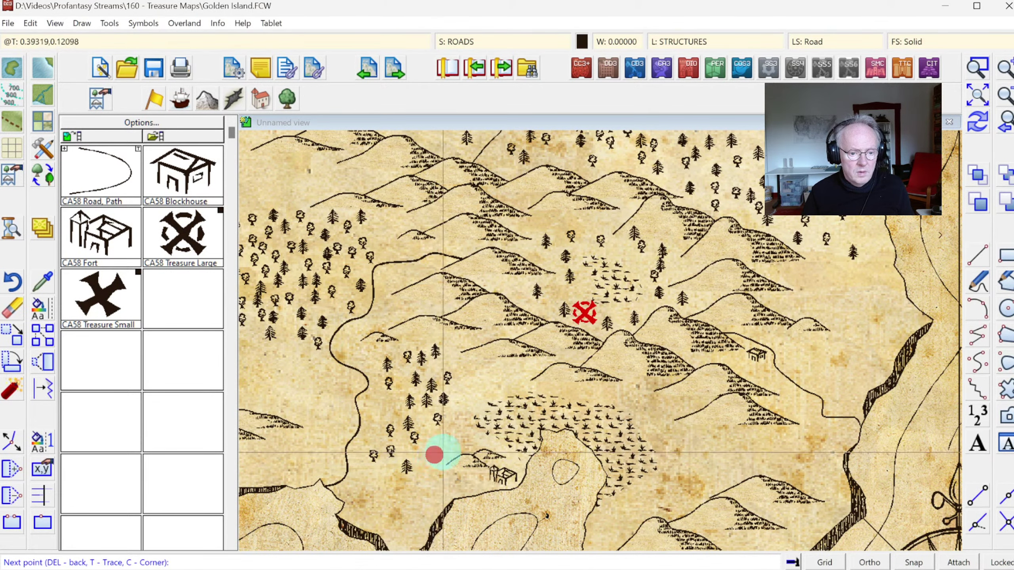
left_click(453, 446)
left_click(459, 423)
left_click(469, 408)
left_click(492, 387)
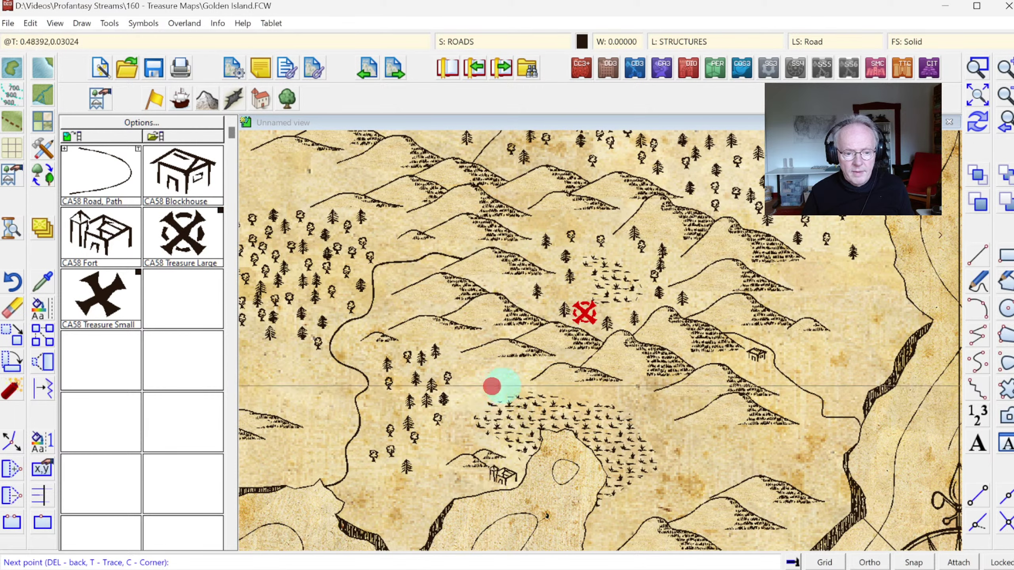
left_click(523, 385)
left_click(555, 381)
left_click(582, 387)
left_click(624, 397)
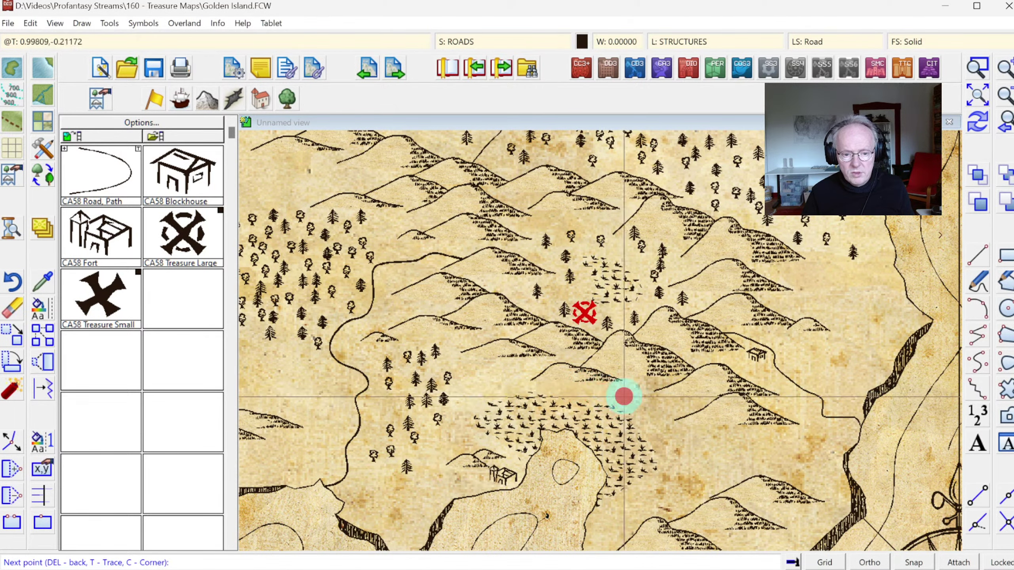
left_click(646, 411)
left_click(653, 422)
left_click(695, 437)
left_click(747, 450)
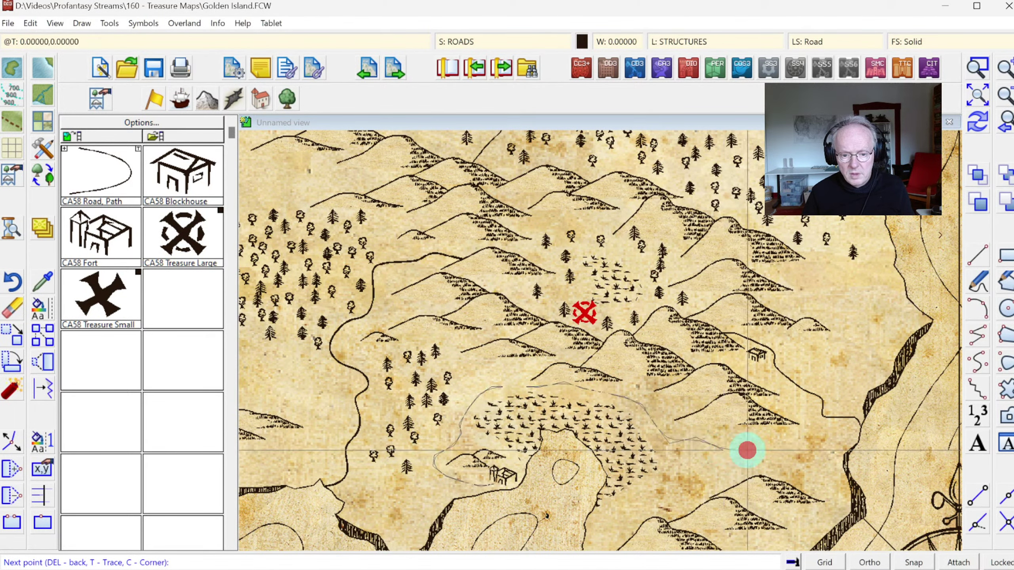
left_click(770, 452)
left_click(803, 438)
left_click(815, 422)
left_click(797, 408)
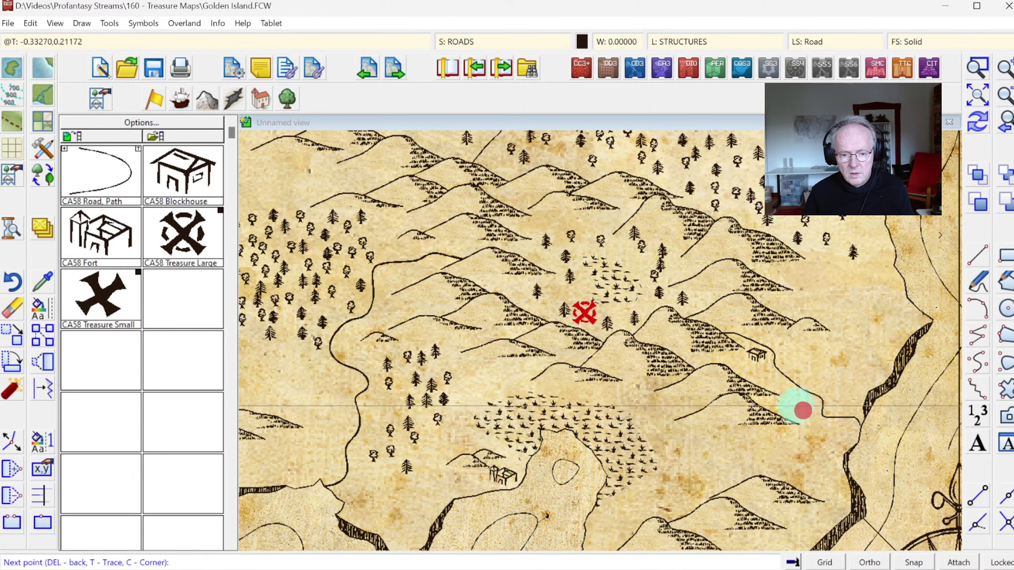
left_click(788, 389)
left_click(777, 374)
left_click(766, 363)
left_click(763, 362)
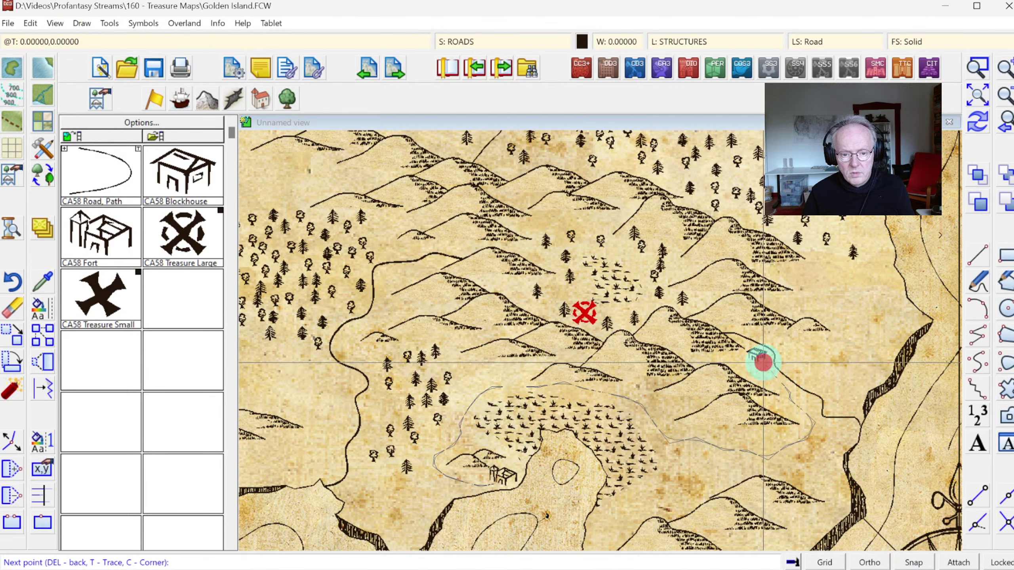
right_click(748, 315)
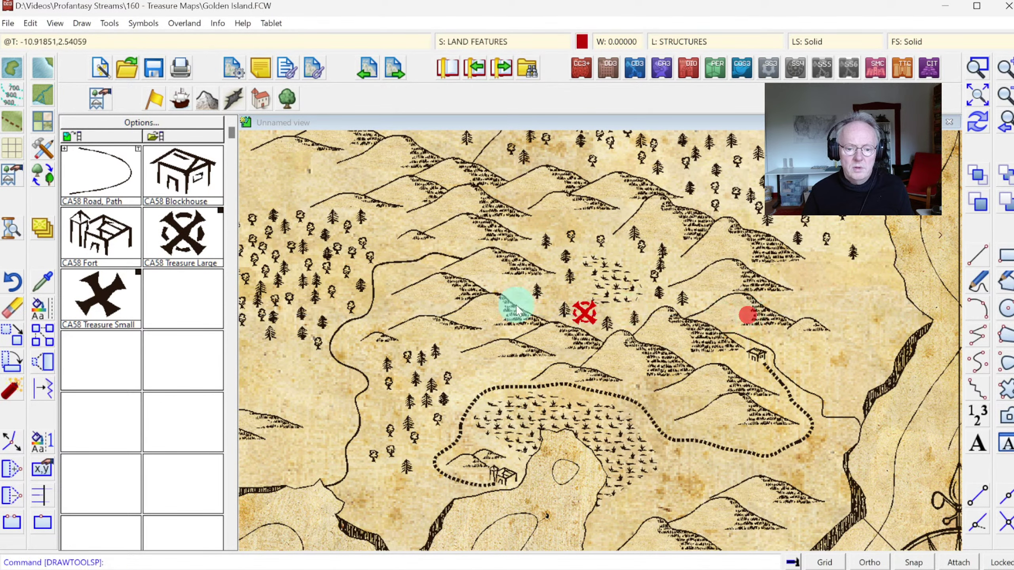
Copy the dotted road's properties to the current drawing settings: ROADS sheet, Road line style and 0.125 width.
left_click(978, 63)
left_click(606, 374)
left_click(803, 520)
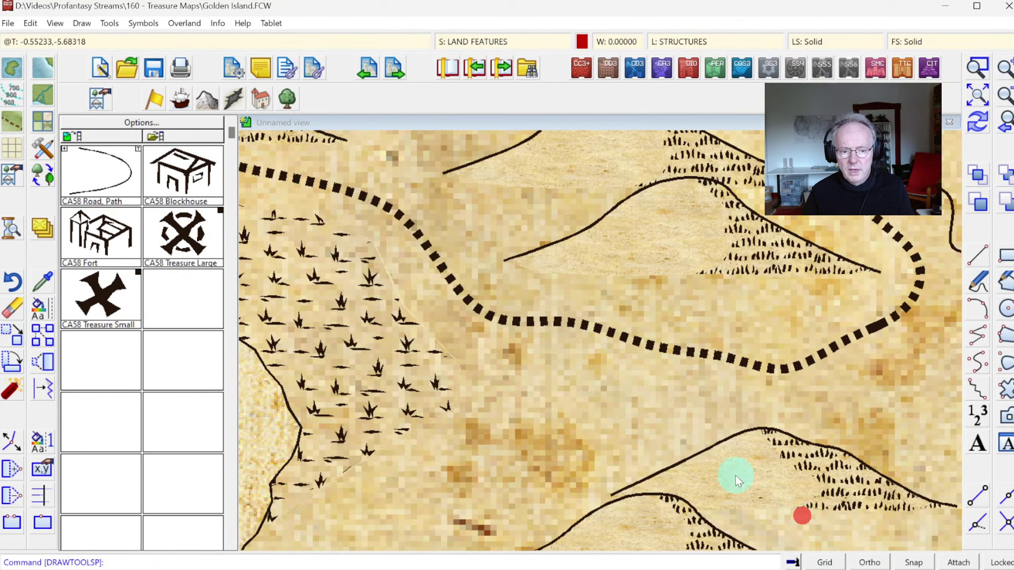
left_click(1003, 95)
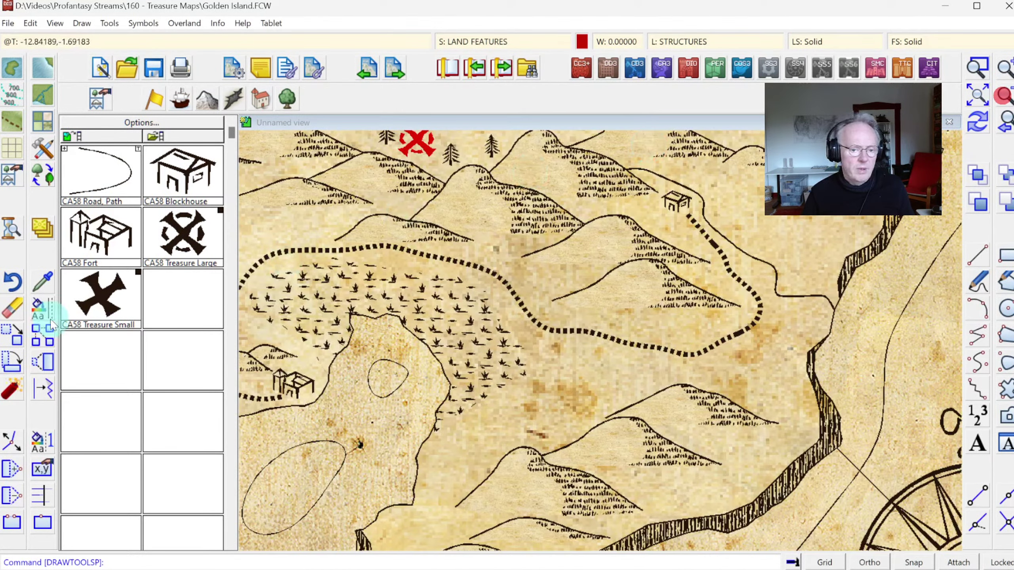
right_click(44, 289)
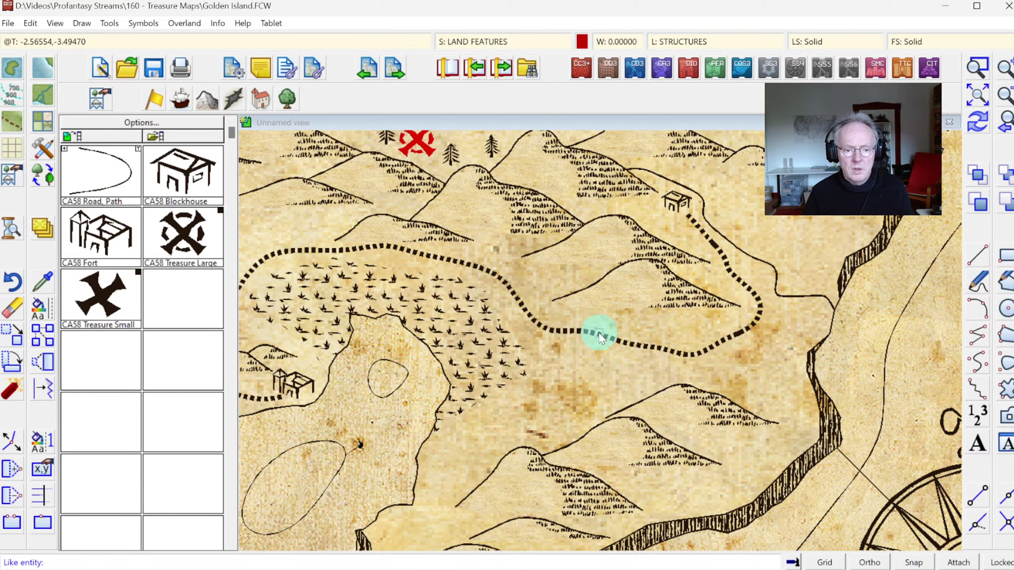
left_click(599, 335)
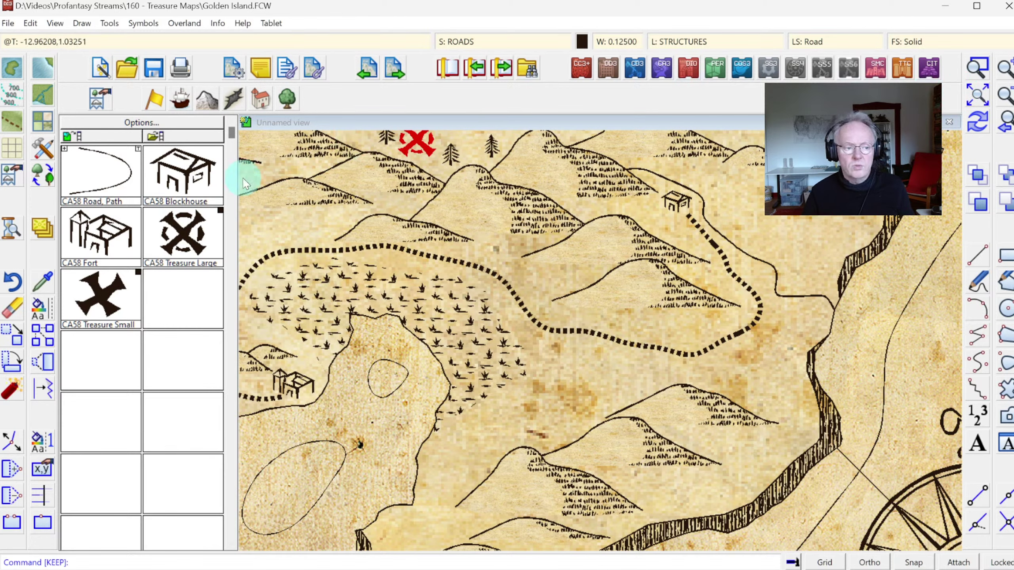
Draw a CA58 Road, Path from the blockhouse east past the hills, north along the forest's east side and northwest to the northern bay.
left_click(104, 173)
left_click(1009, 99)
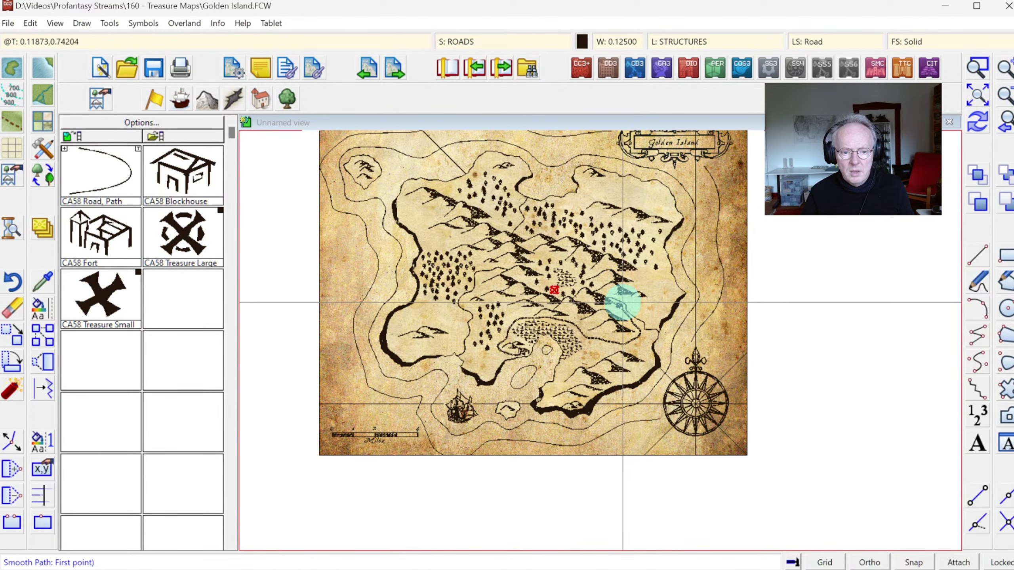
left_click(619, 299)
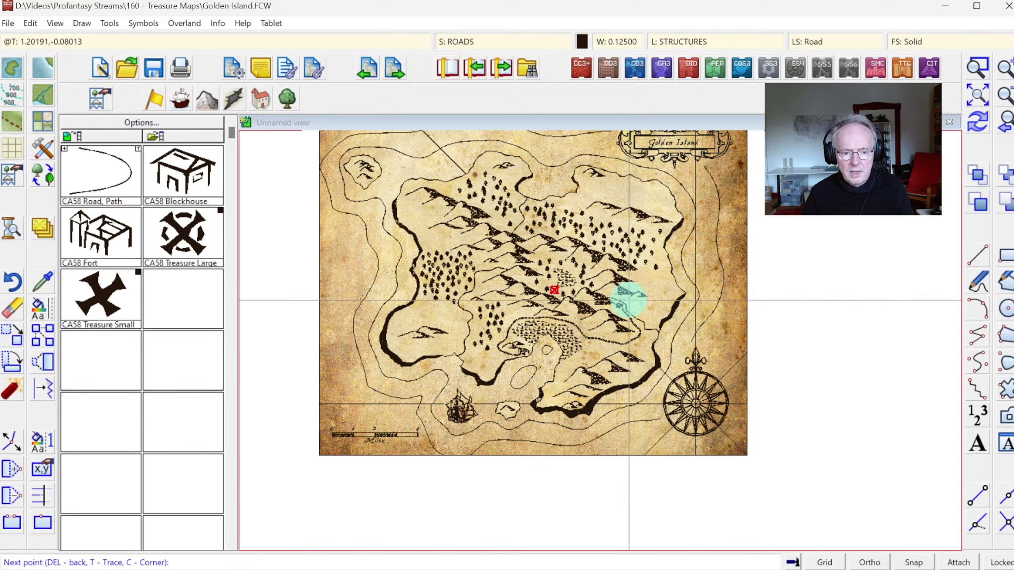
left_click(642, 304)
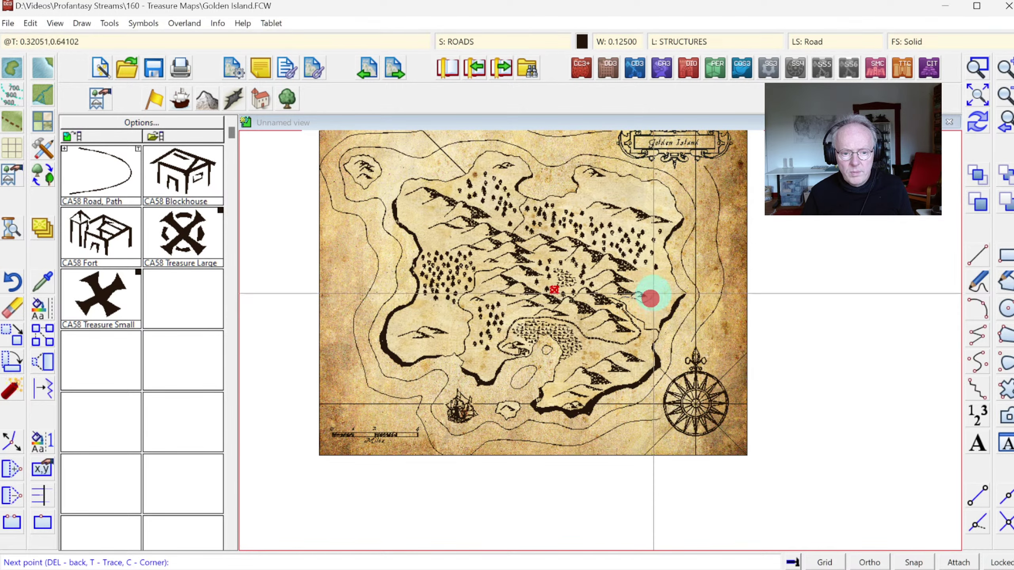
left_click(650, 267)
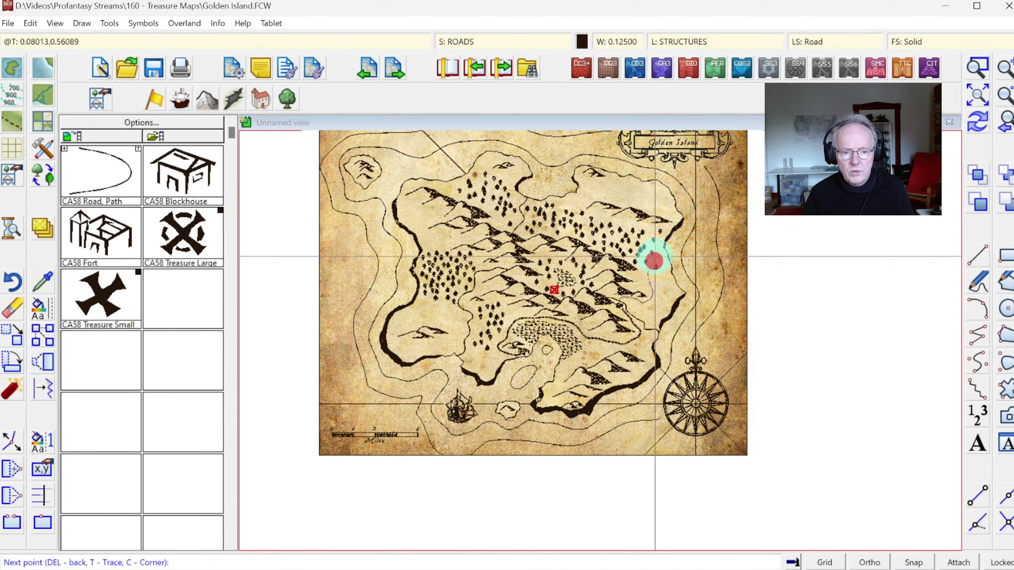
left_click(648, 244)
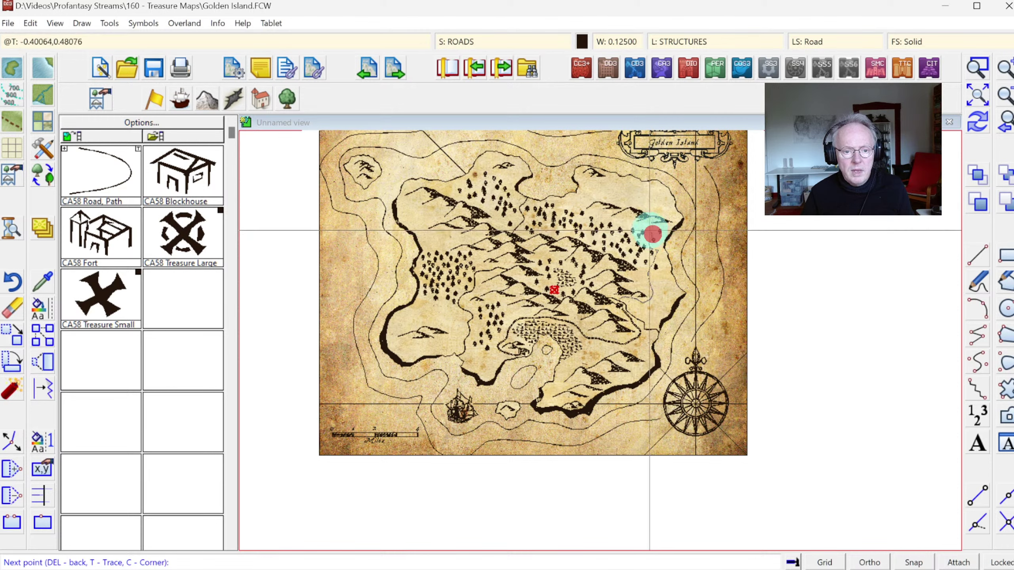
left_click(630, 222)
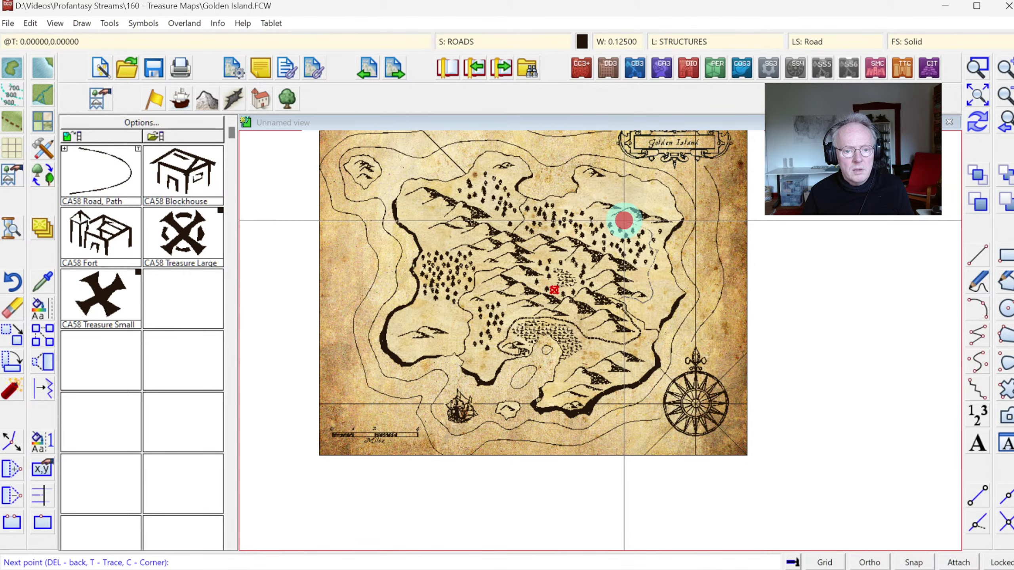
left_click(602, 211)
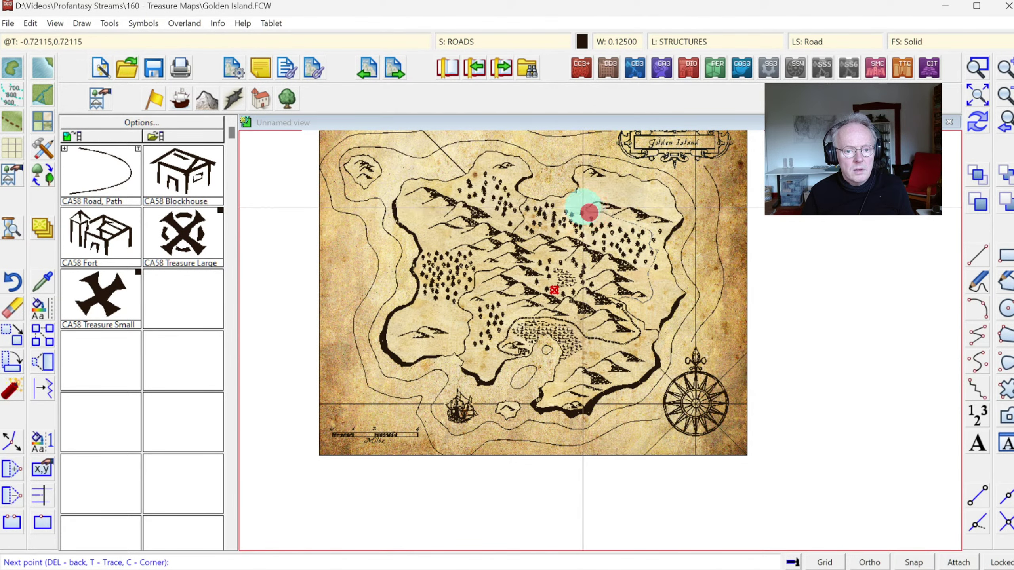
left_click(570, 197)
right_click(571, 197)
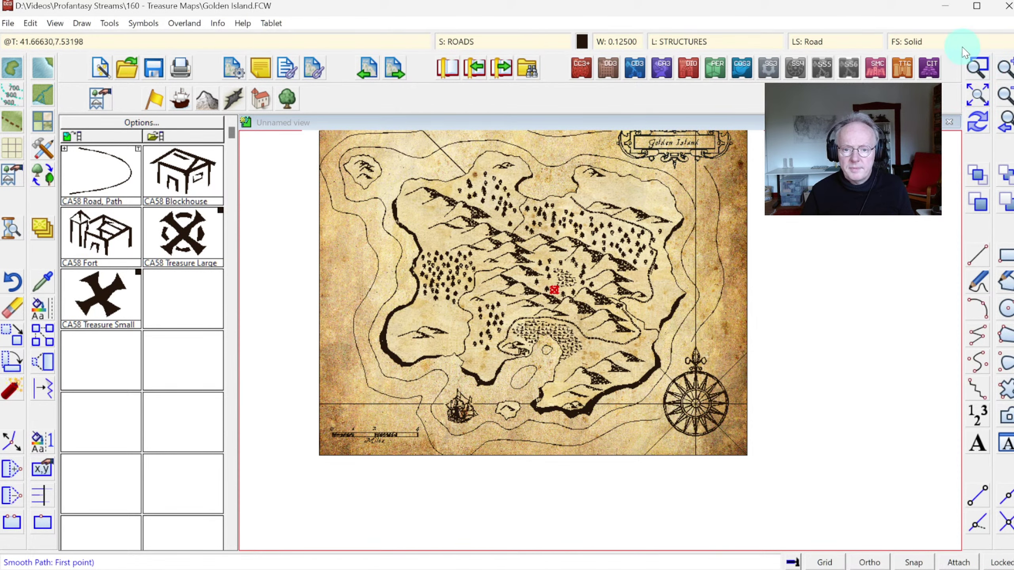
Delete the stray node in the new dotted road north of its bend beside the lone eastern tree.
left_click(524, 180)
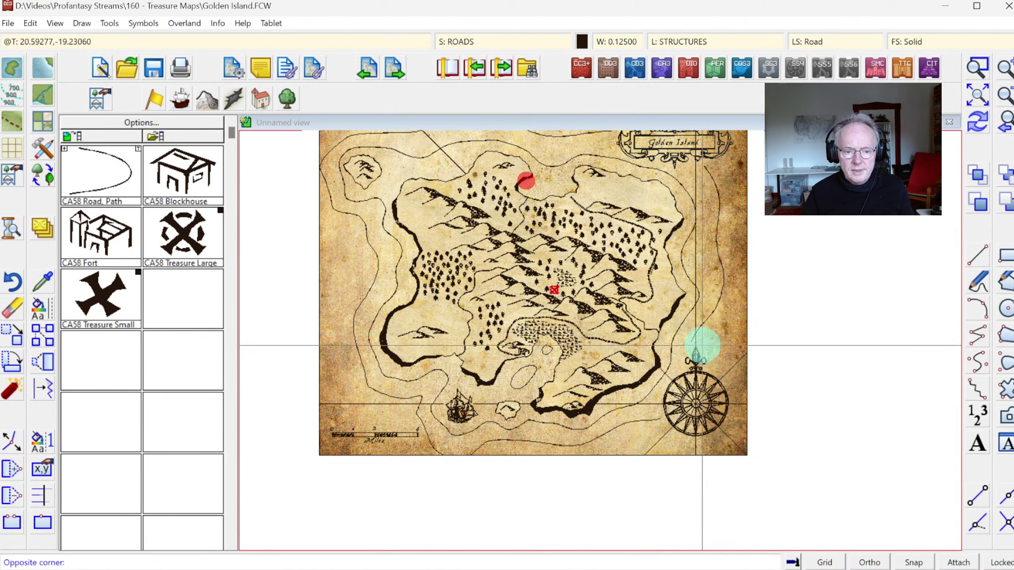
left_click(702, 344)
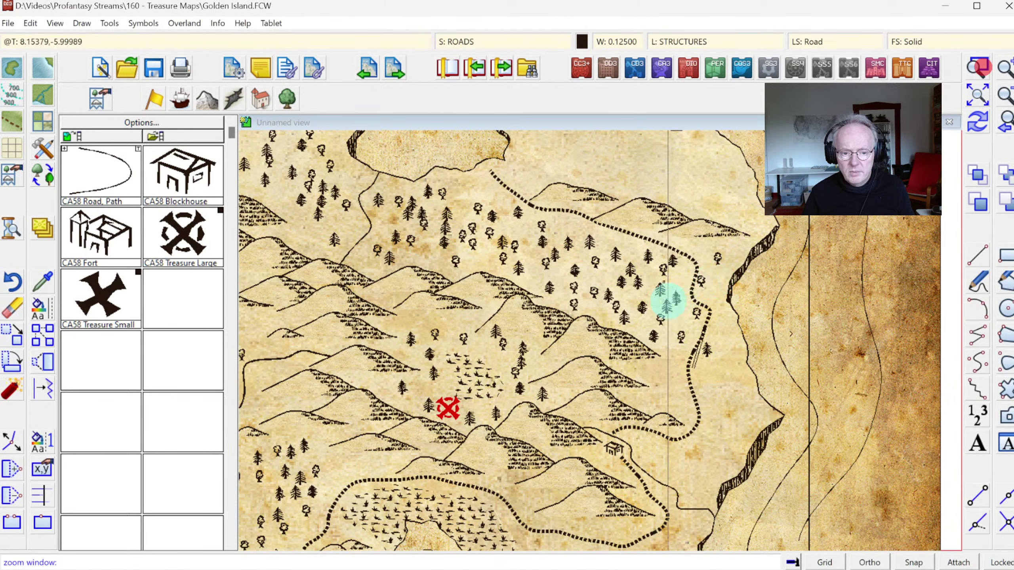
left_click(669, 297)
left_click(743, 393)
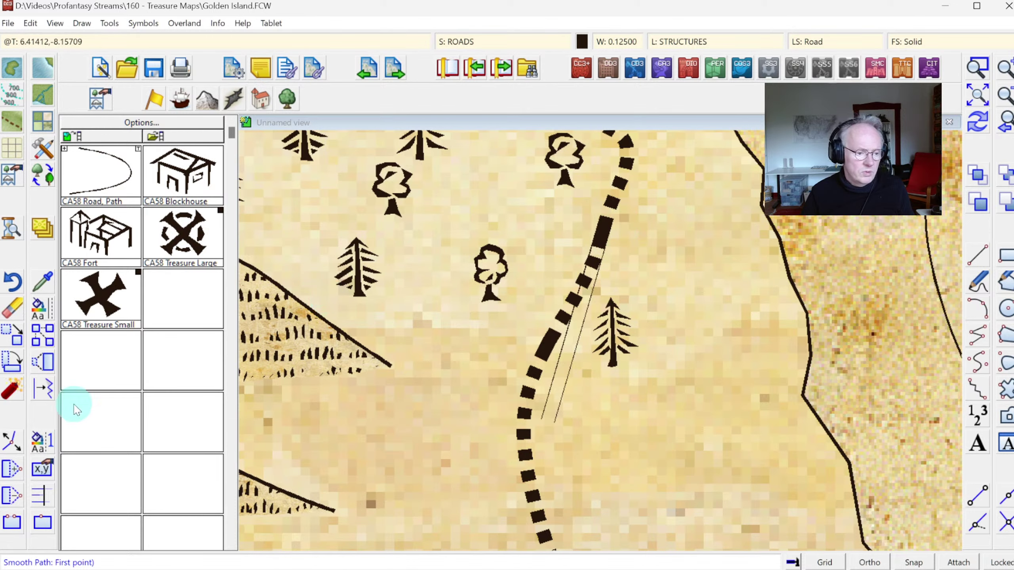
left_click(8, 497)
left_click(590, 277)
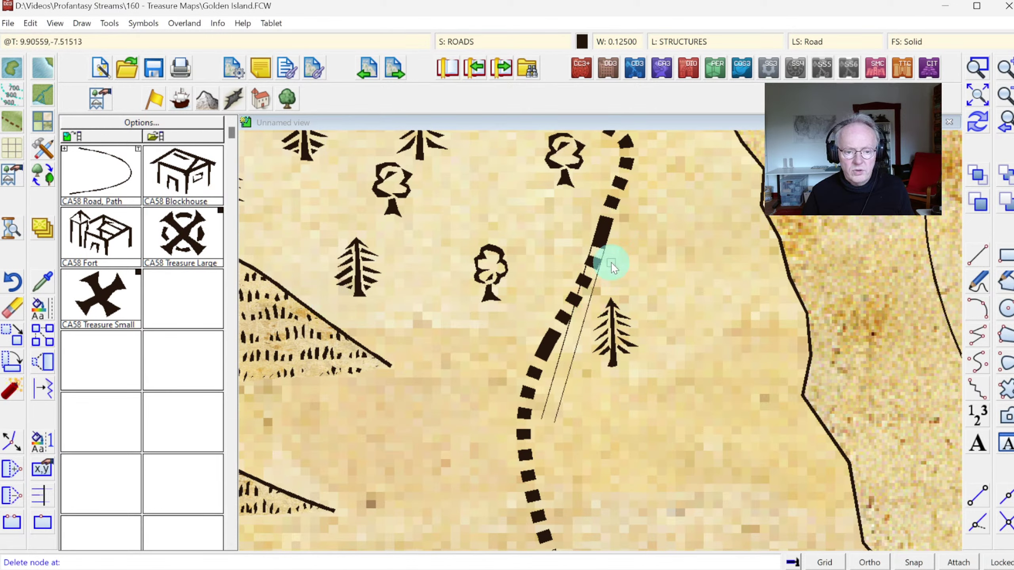
left_click(604, 230)
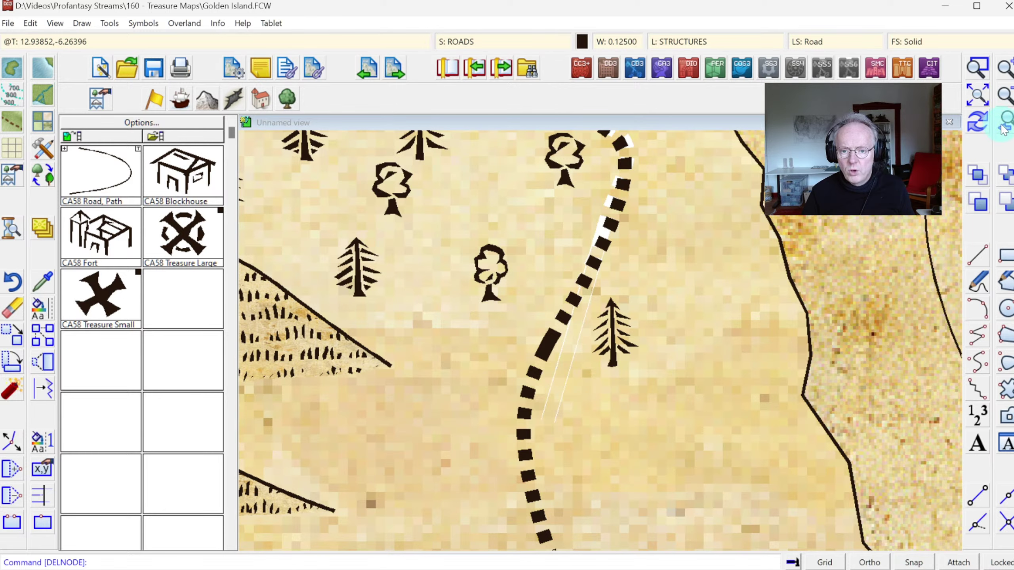
left_click(999, 125)
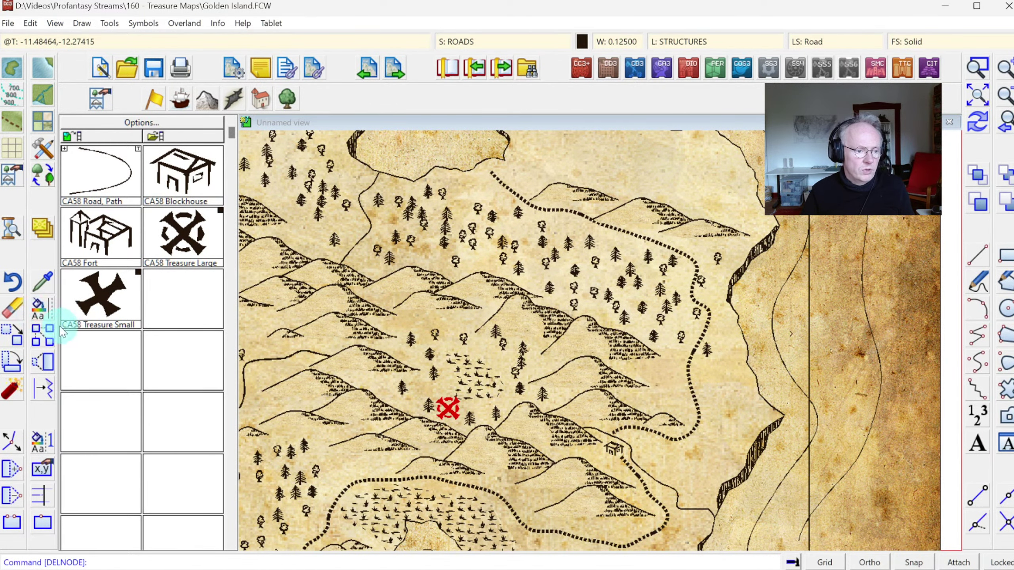
Change the line width of both dotted roads leading to the blockhouse to .075.
left_click(41, 314)
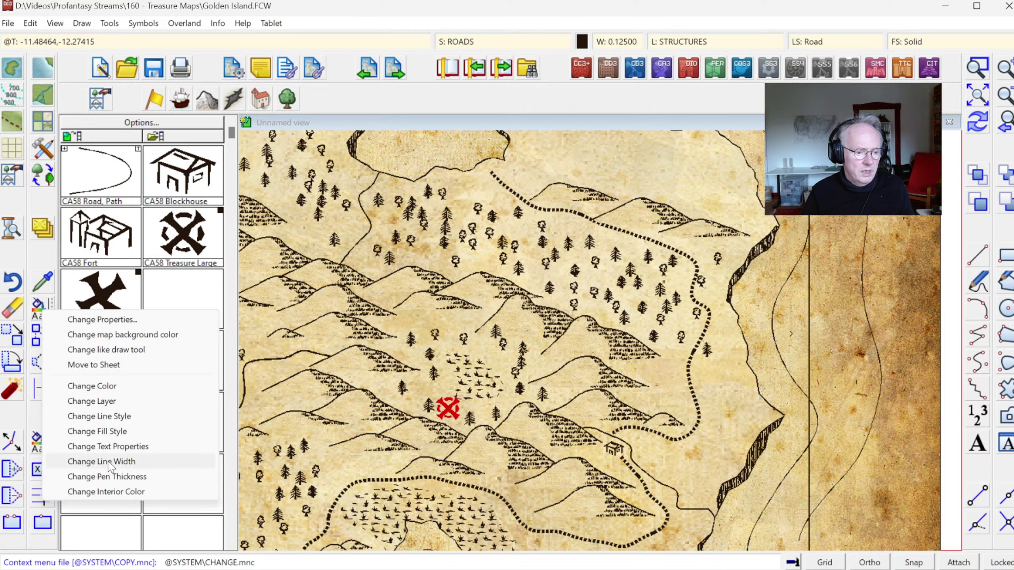
left_click(108, 461)
left_click(644, 494)
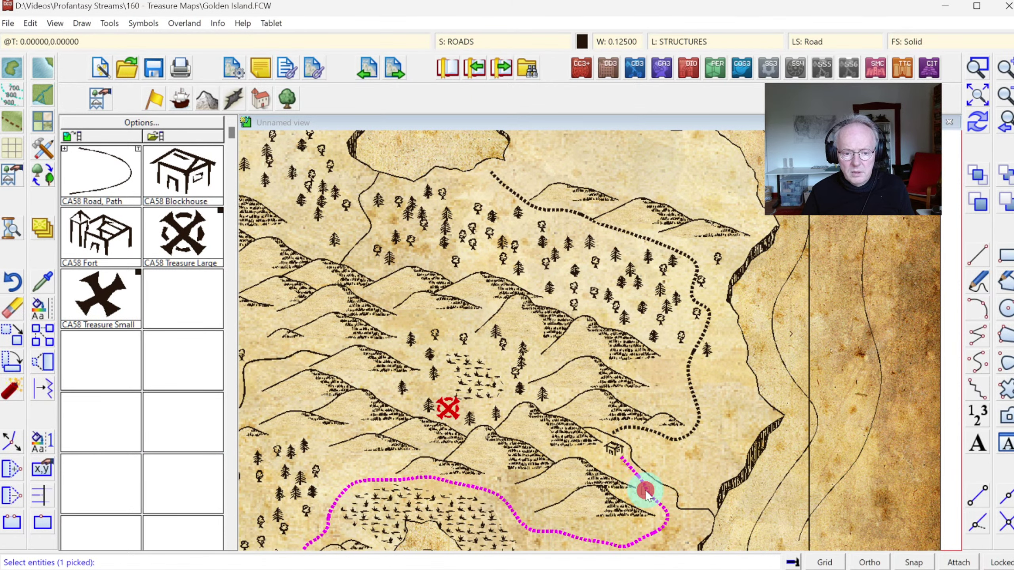
left_click(674, 436)
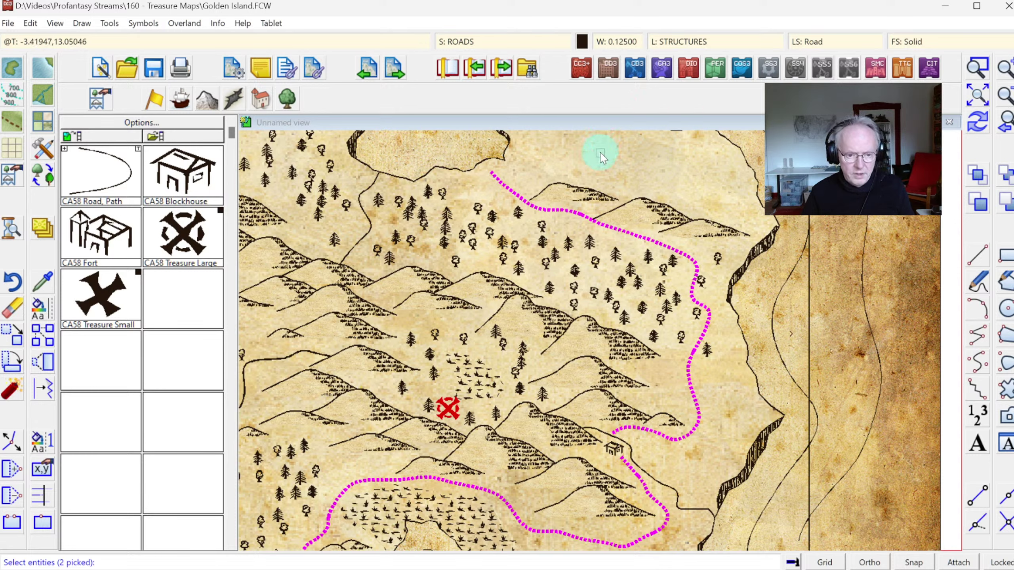
right_click(598, 167)
left_click(593, 175)
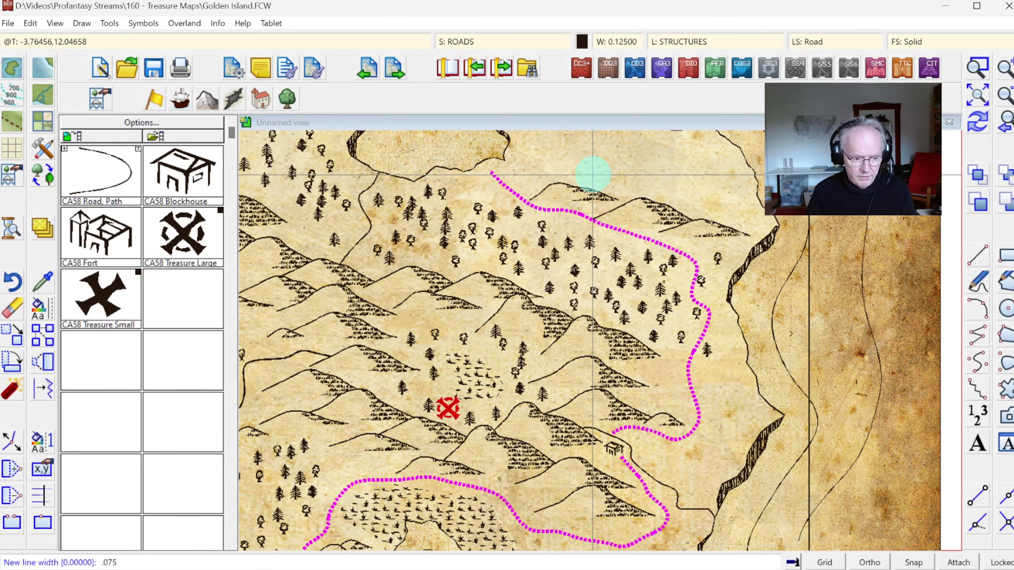
type(".075")
key("Return")
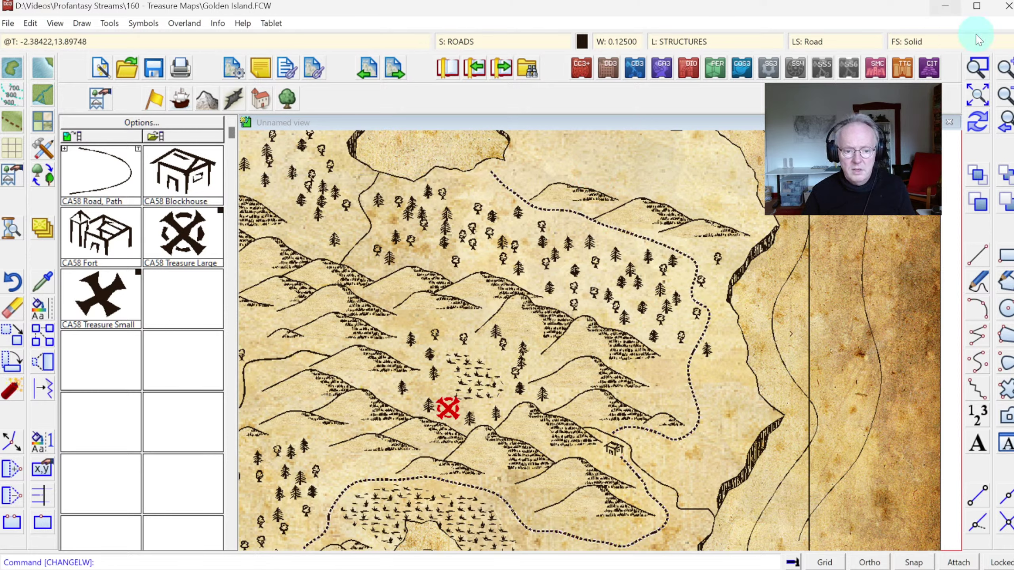
left_click(746, 458)
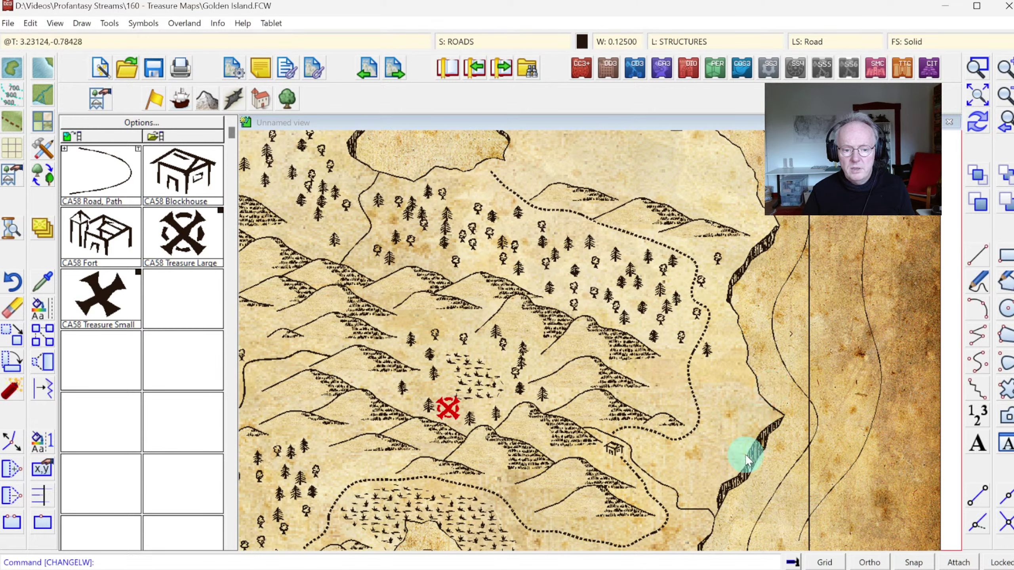
Copy the thinner road's properties to the current settings and lengthen the dash pattern of the Road line style.
left_click(980, 74)
left_click(715, 301)
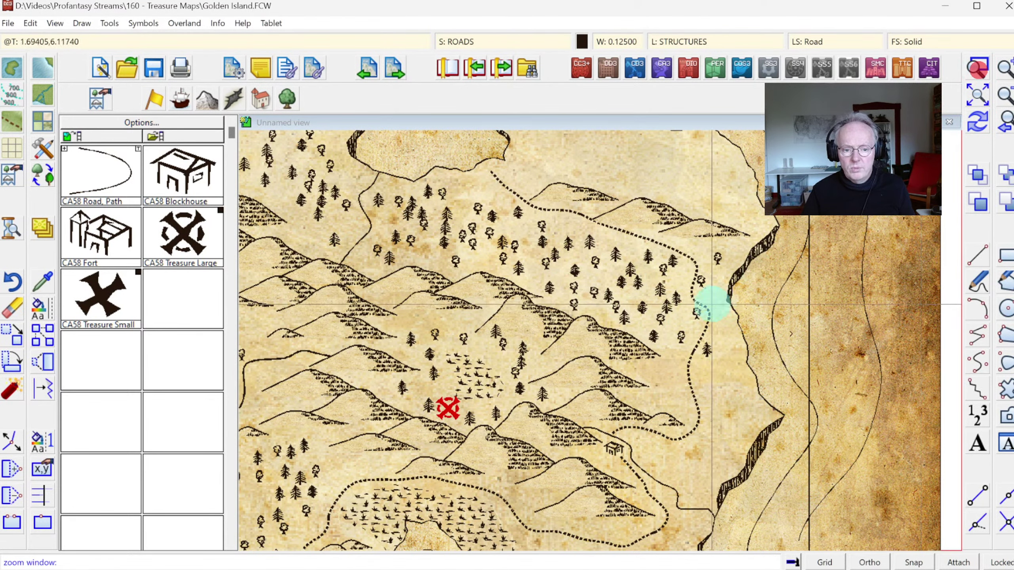
left_click(716, 380)
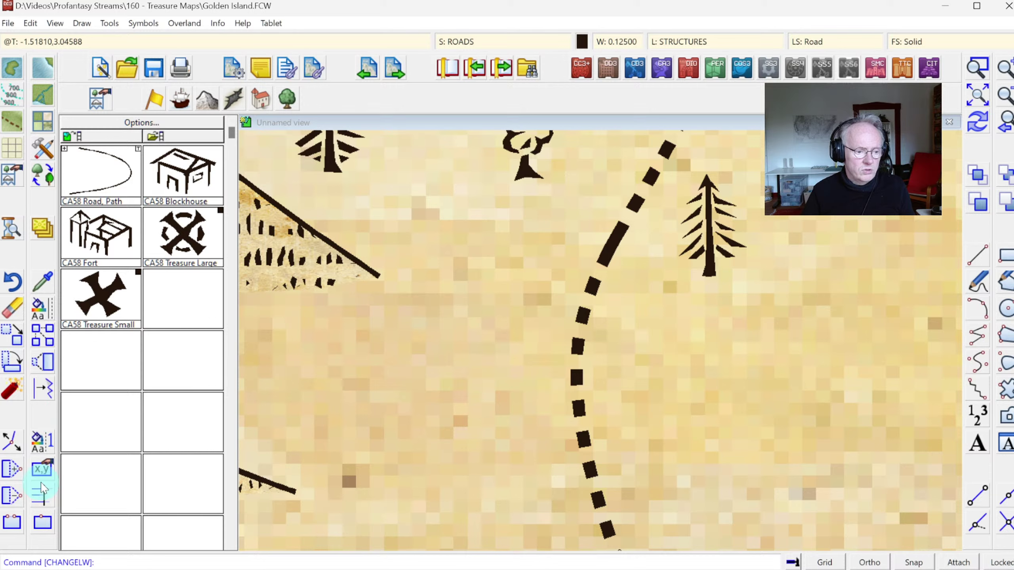
left_click(43, 289)
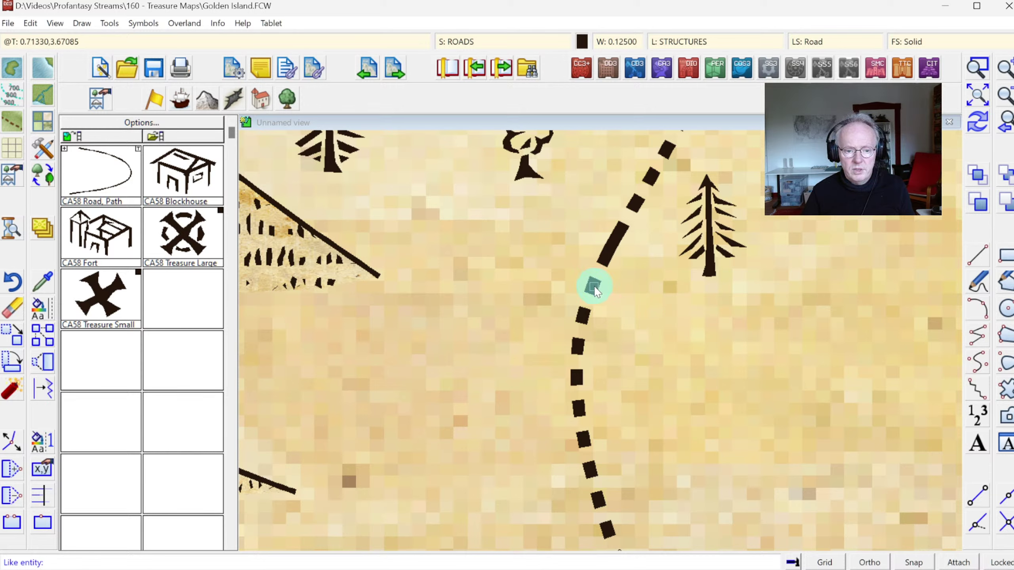
left_click(835, 41)
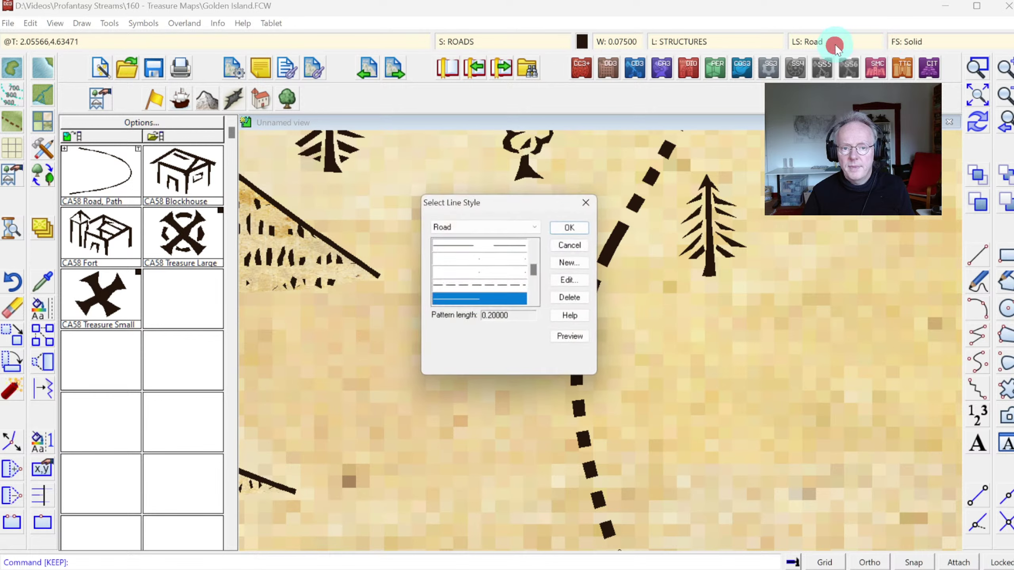
left_click(573, 282)
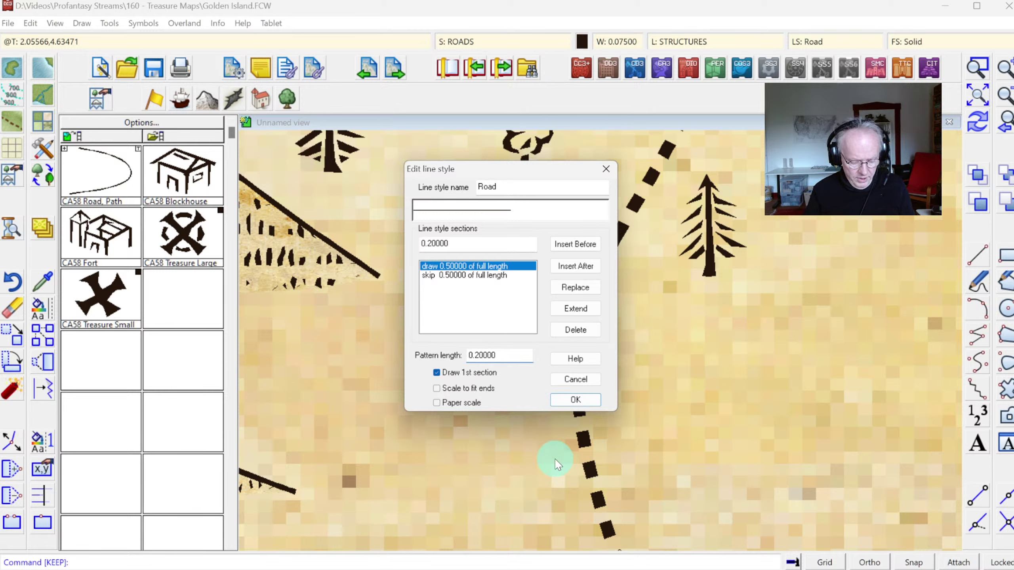
left_click(575, 400)
left_click(581, 232)
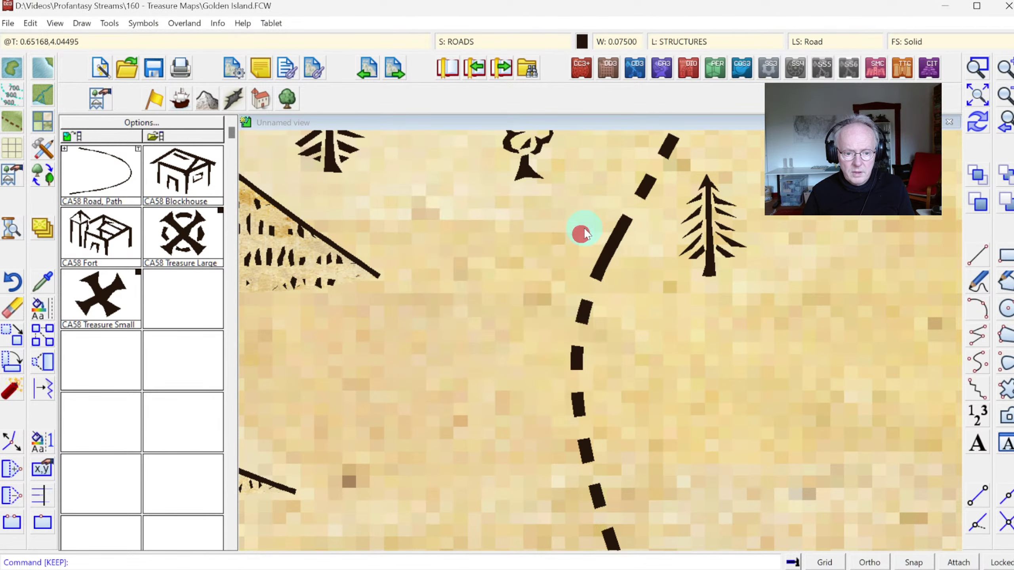
left_click(1003, 118)
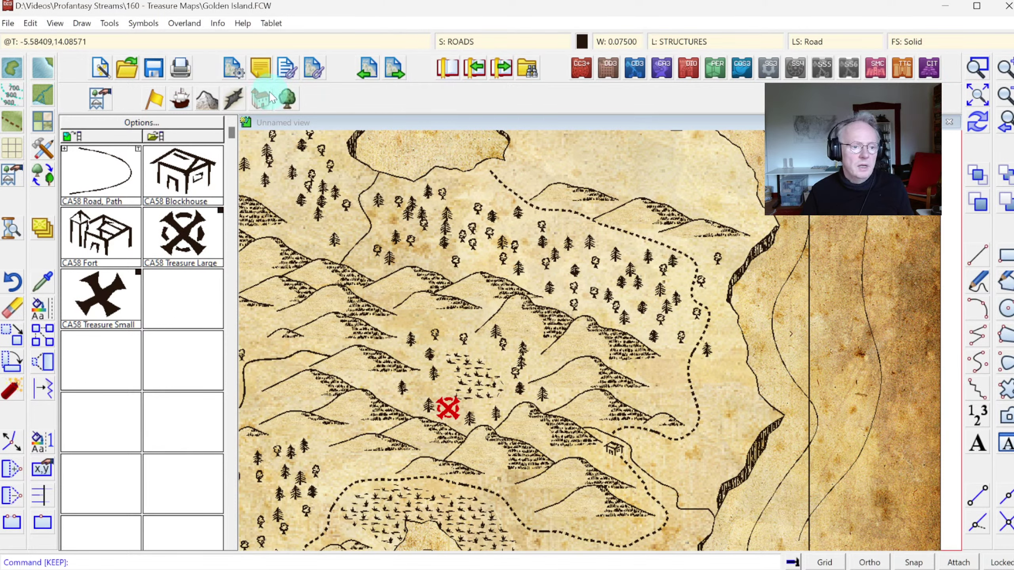
Draw a red dotted Road, Path vc from just above the blockhouse west over the hills to the red treasure mark.
left_click(260, 97)
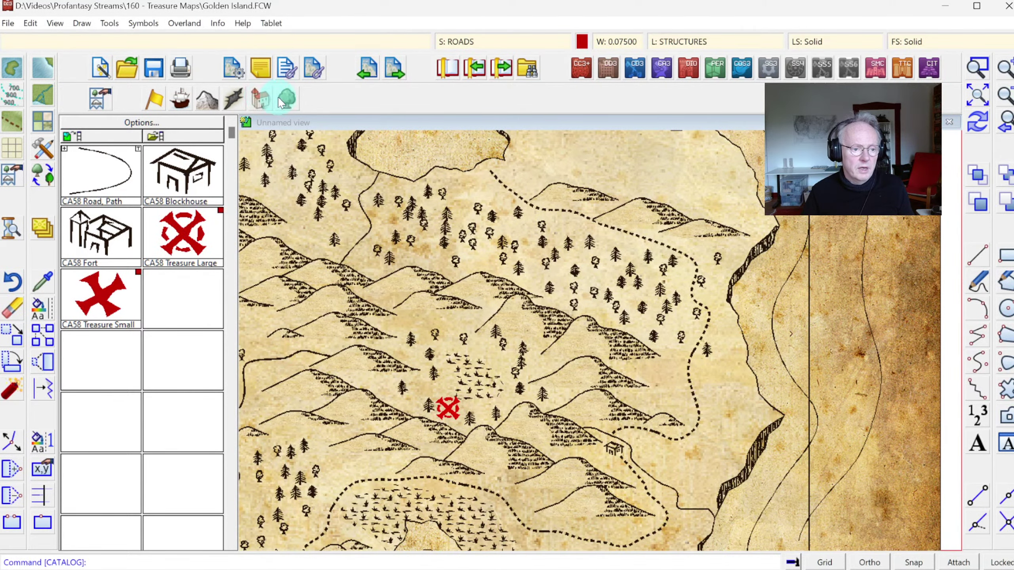
left_click(978, 93)
left_click(540, 311)
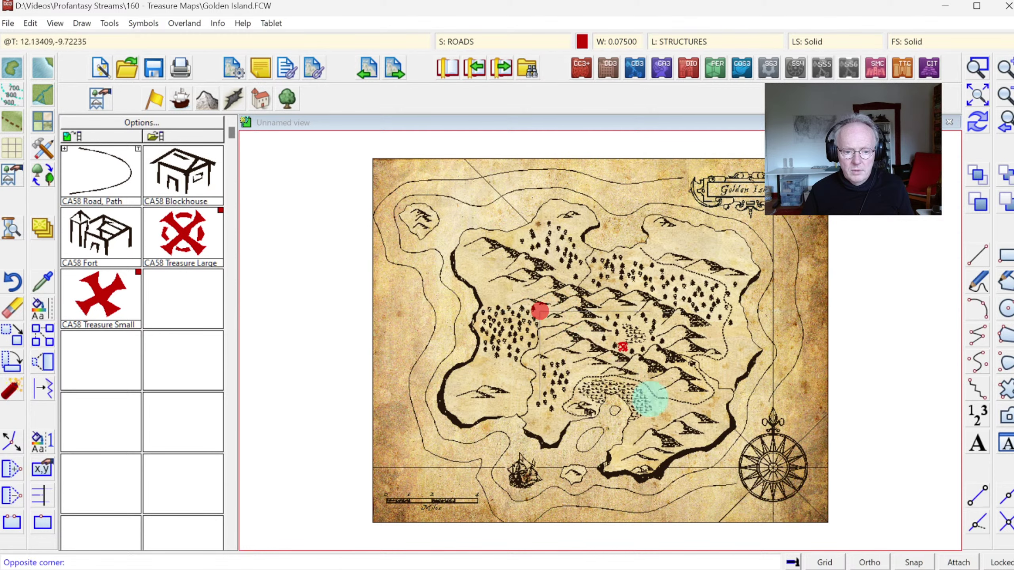
left_click(741, 449)
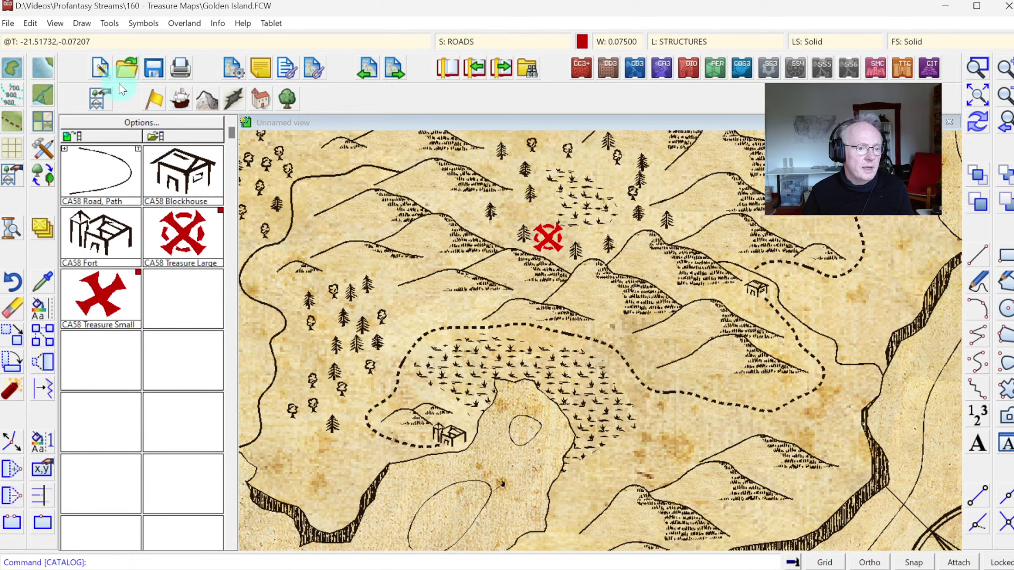
left_click(43, 122)
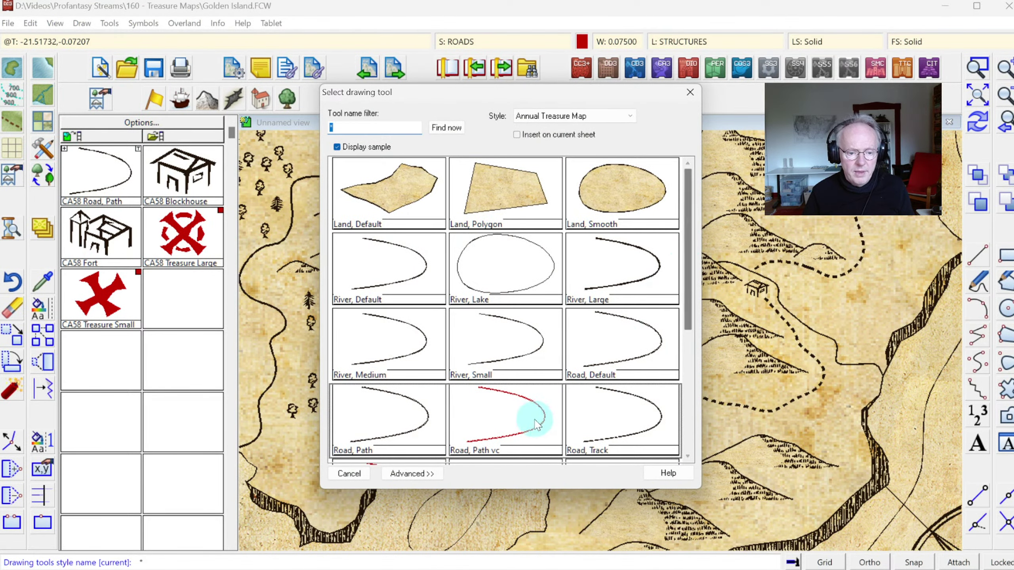
left_click(515, 430)
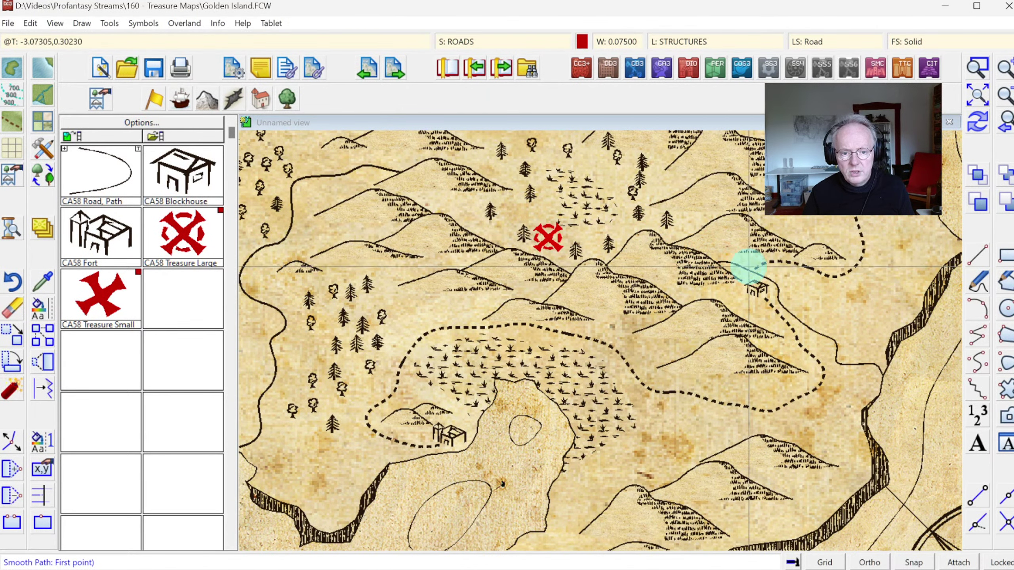
left_click(748, 267)
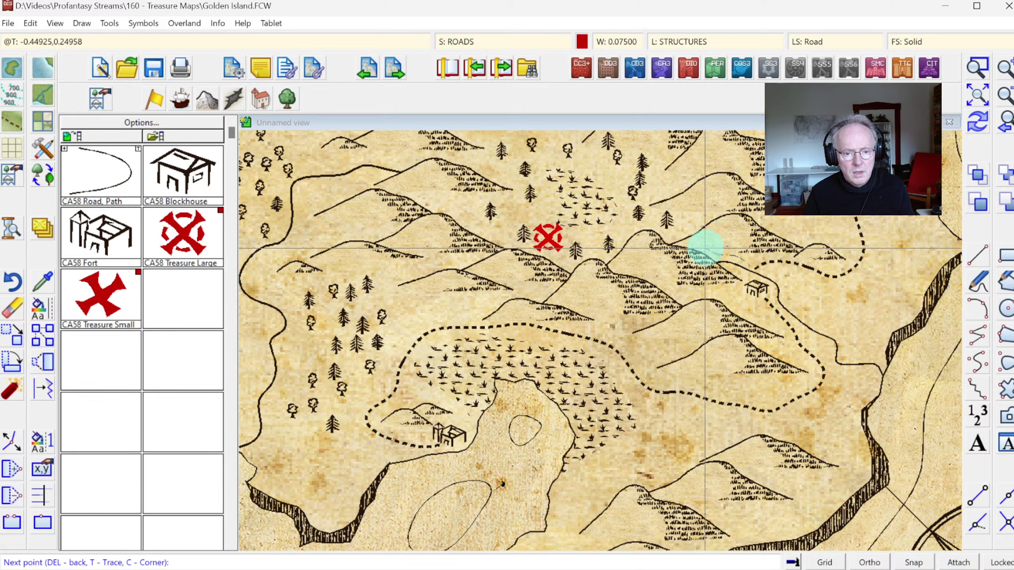
left_click(655, 253)
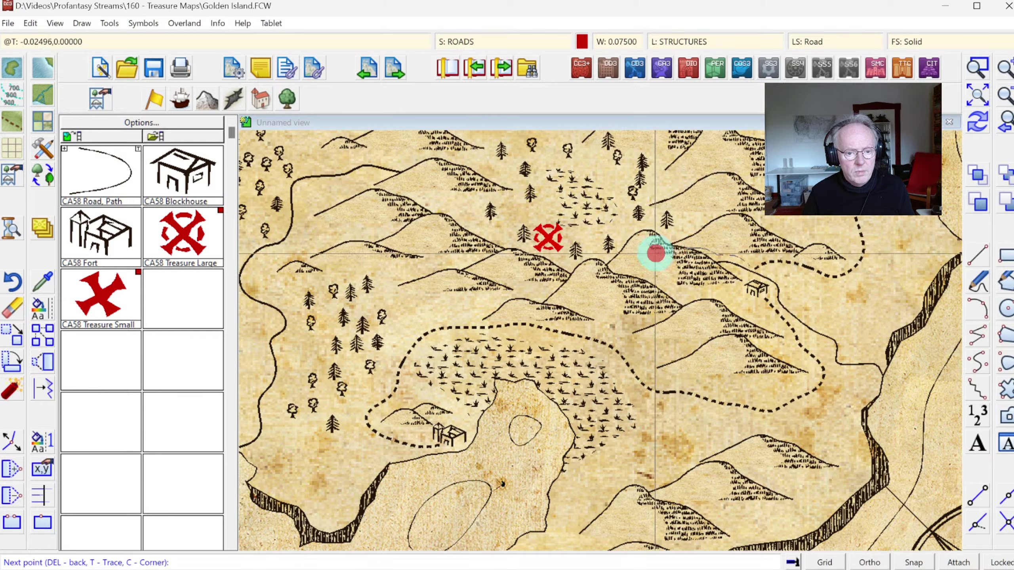
left_click(614, 253)
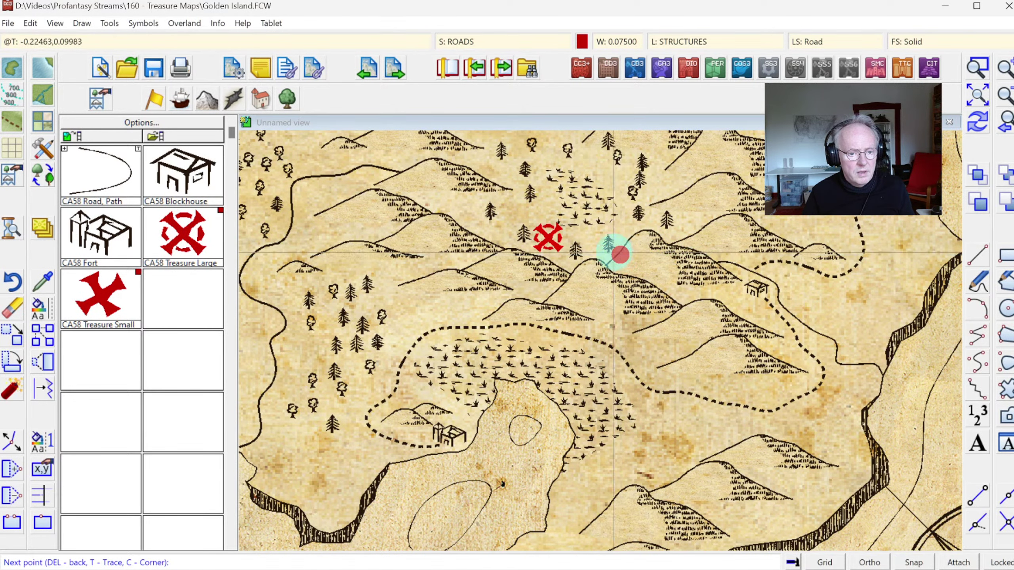
left_click(562, 234)
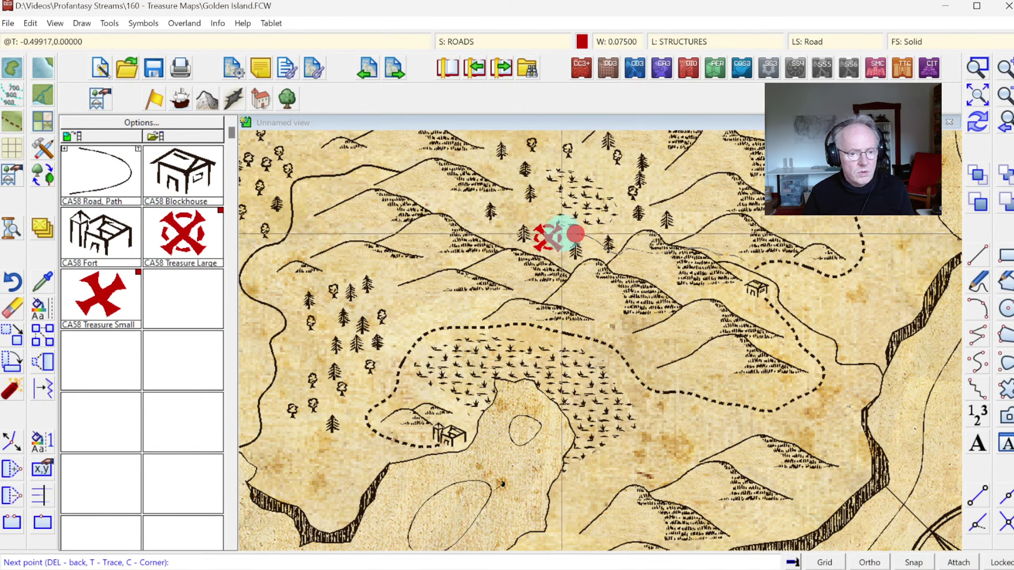
right_click(645, 254)
right_click(663, 264)
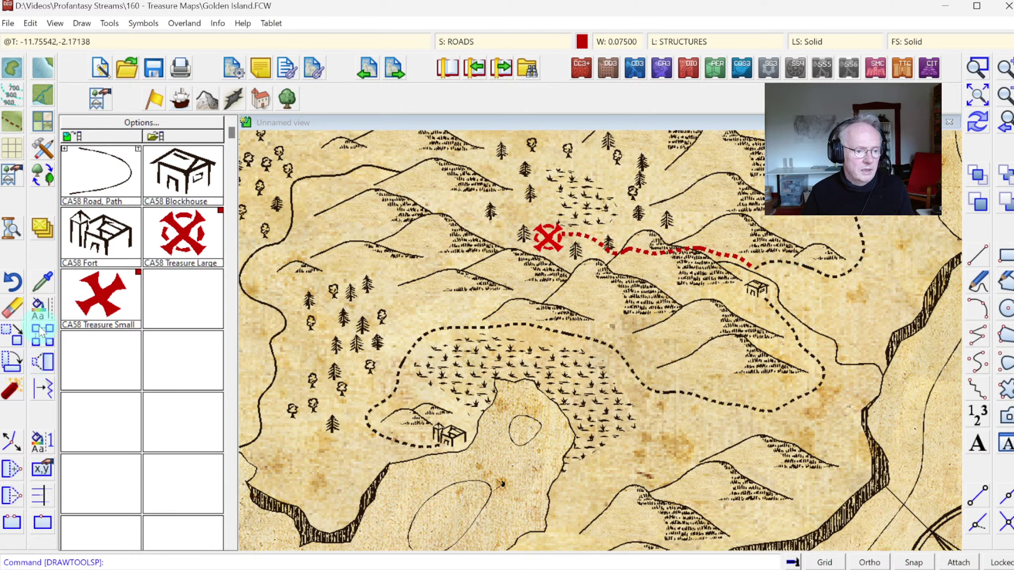
Reduce the line width of the red dotted path leading to the treasure mark and refresh the map.
right_click(39, 309)
left_click(115, 464)
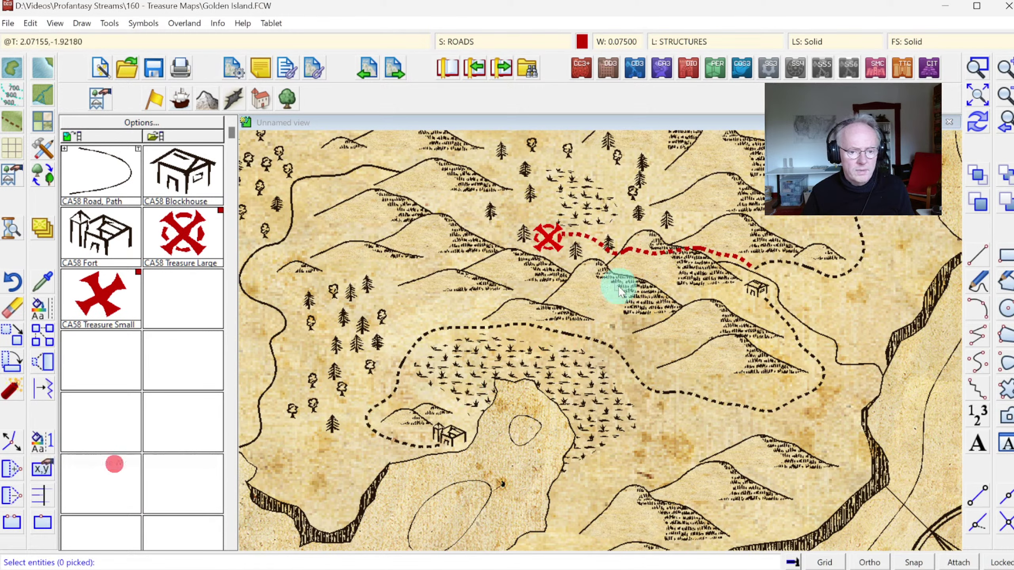
right_click(590, 311)
left_click(637, 315)
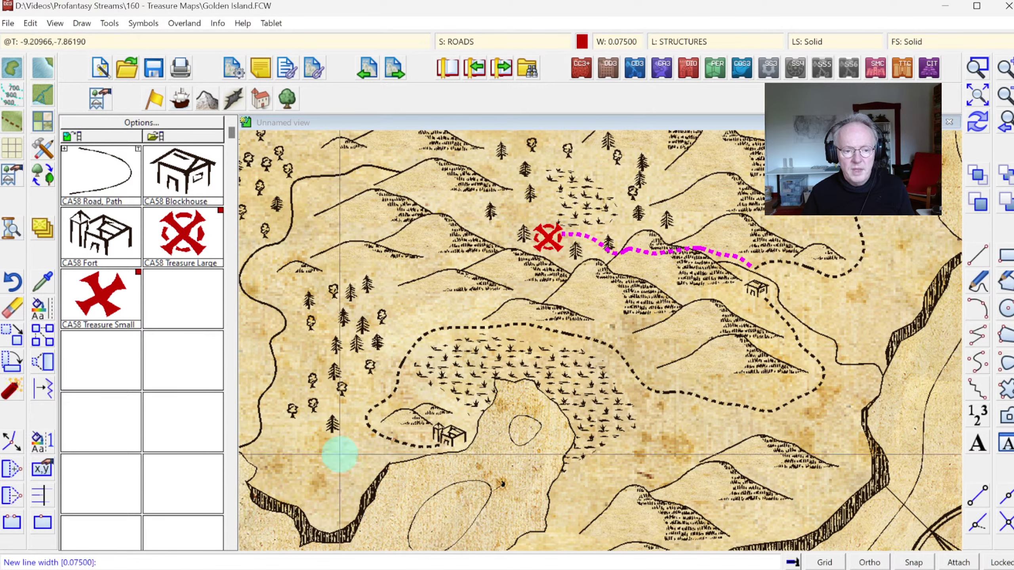
left_click(460, 296)
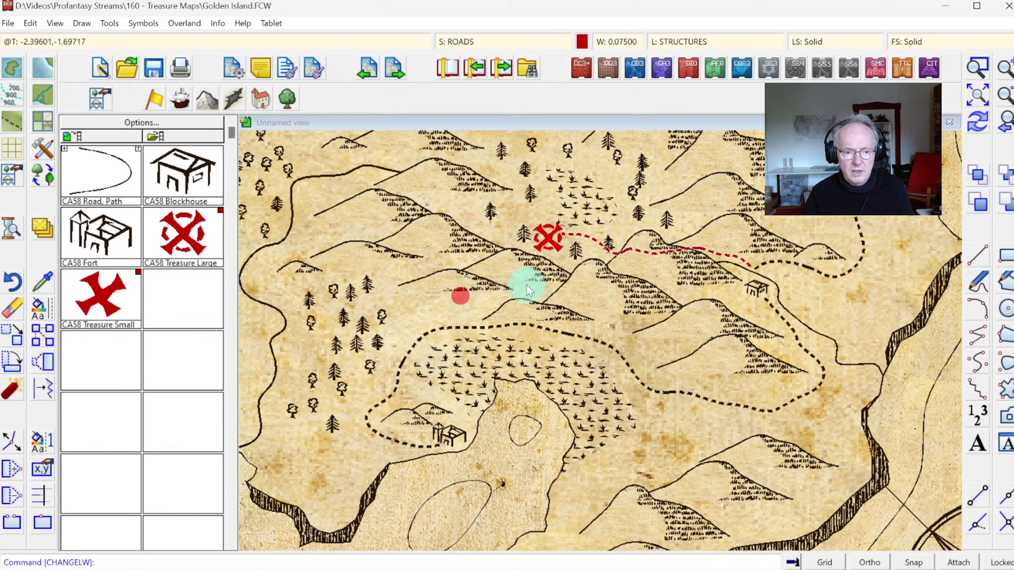
left_click(983, 131)
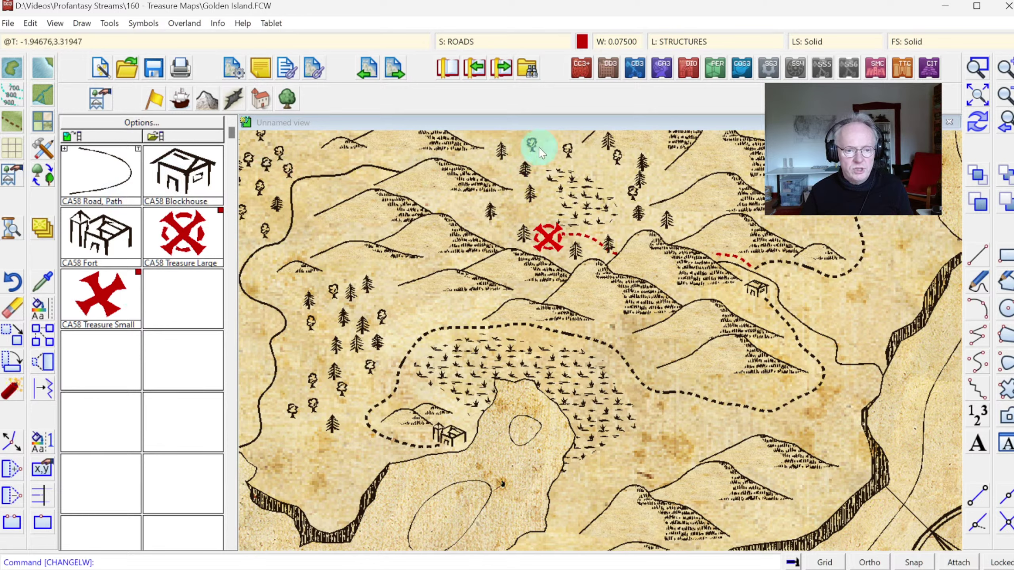
Make TEXT LABELS the current layer.
left_click(663, 42)
scroll(499, 359, "down", 2)
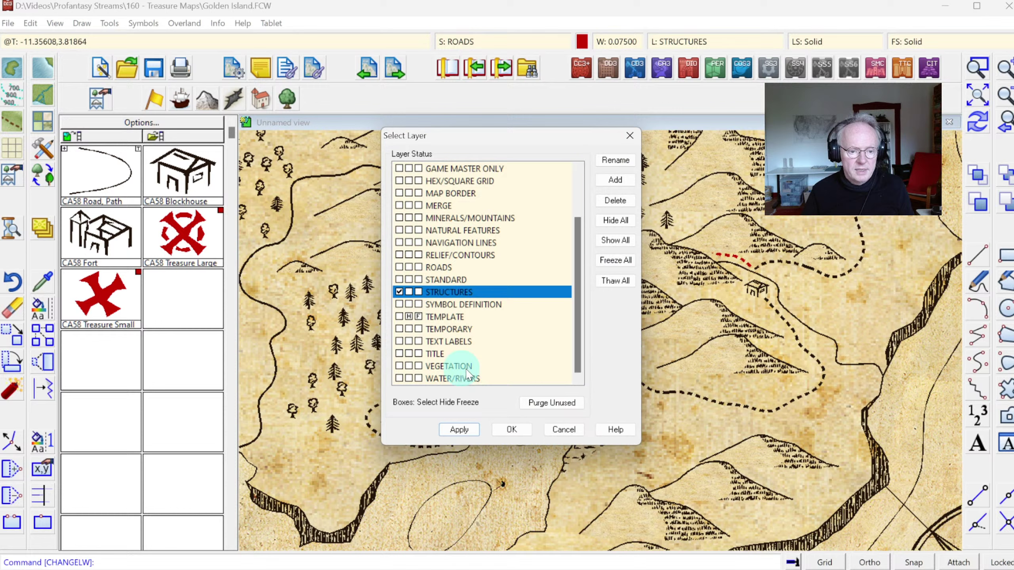
left_click(399, 341)
left_click(513, 430)
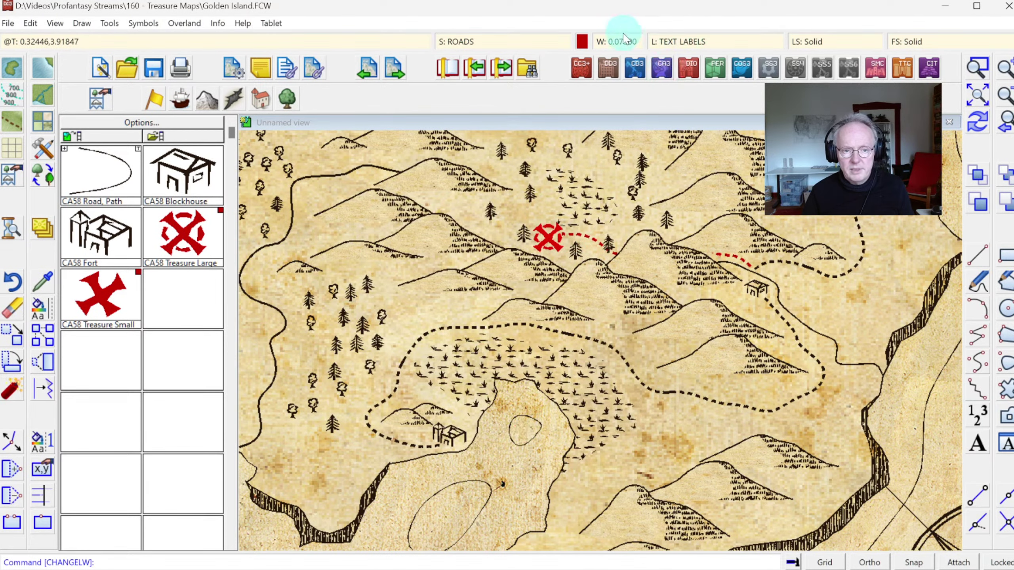
Place the red text label "Follow stream to source" above the blockhouse, scaled to fit beside the red path's start.
left_click(976, 445)
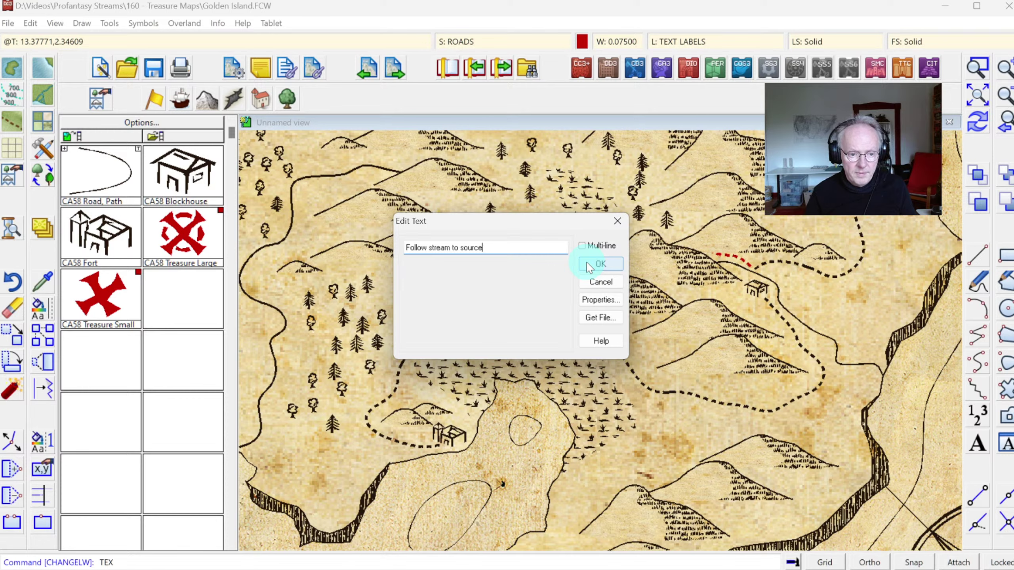
left_click(597, 264)
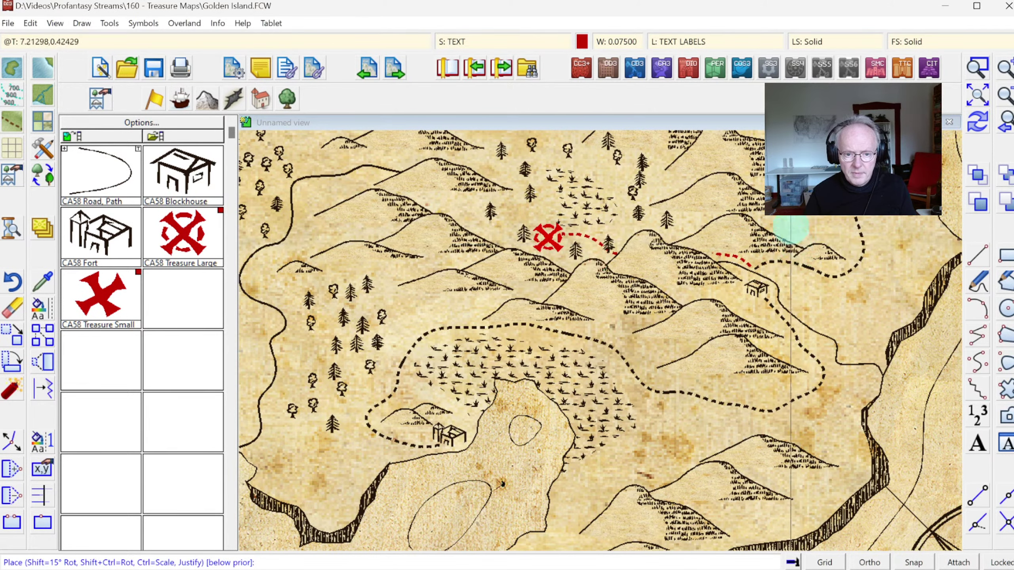
key("ctrl")
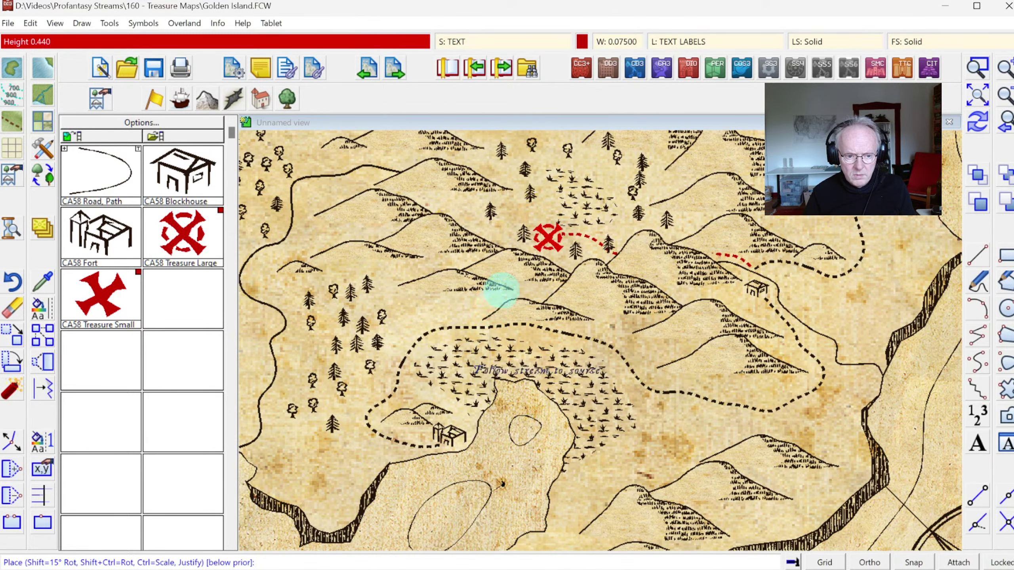
key("ctrl")
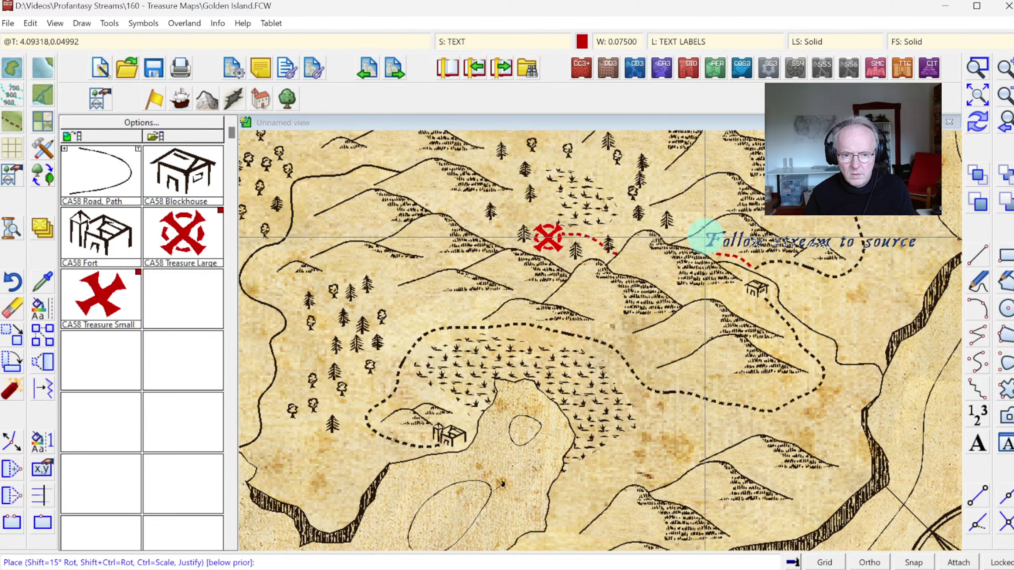
key("ctrl")
key("ctrl")
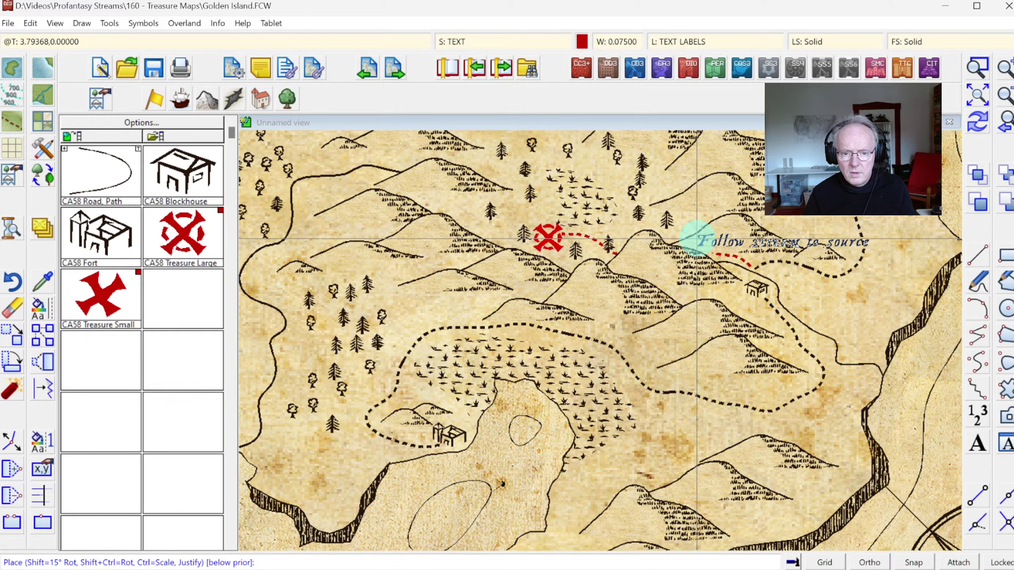
left_click(697, 239)
left_click(977, 118)
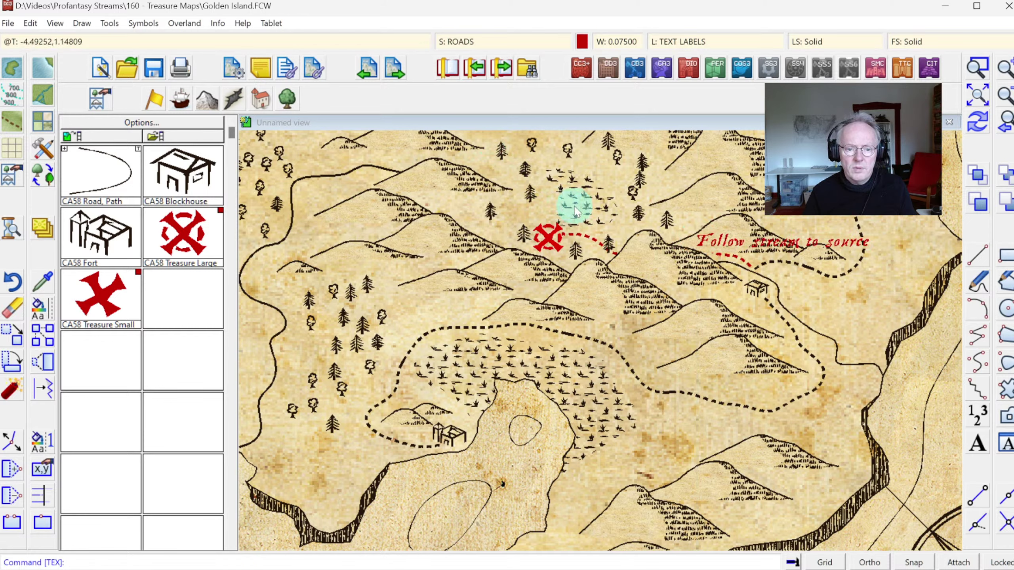
Copy the new label's properties to the current settings and activate the sheet effects.
left_click(43, 283)
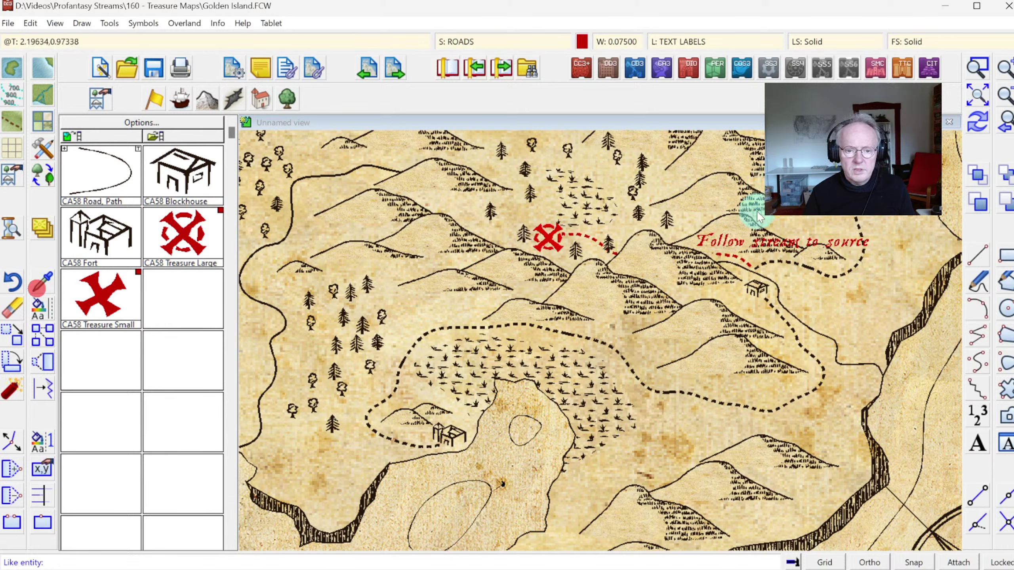
left_click(733, 241)
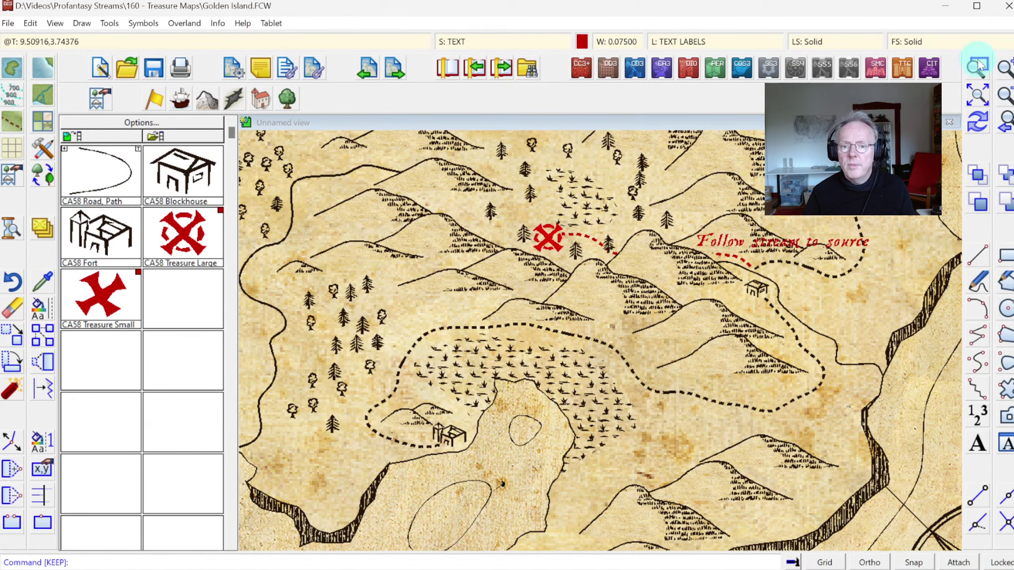
left_click(689, 210)
left_click(872, 324)
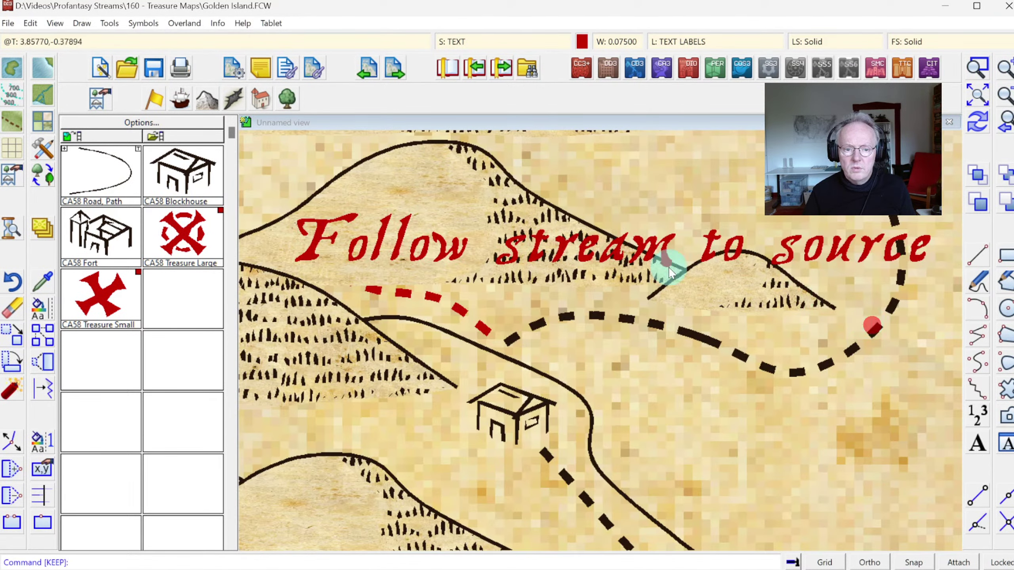
left_click(480, 48)
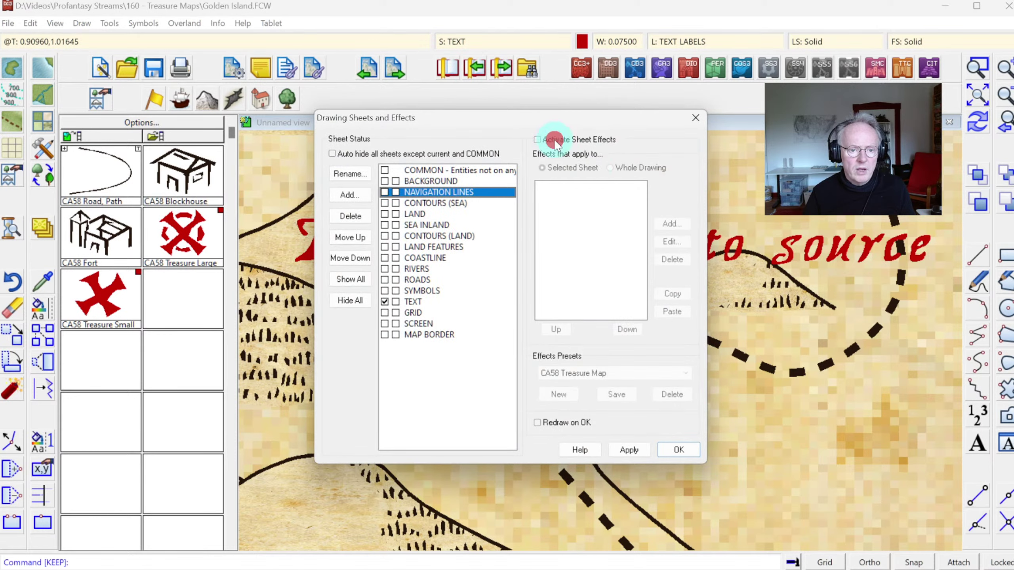
left_click(545, 140)
left_click(678, 451)
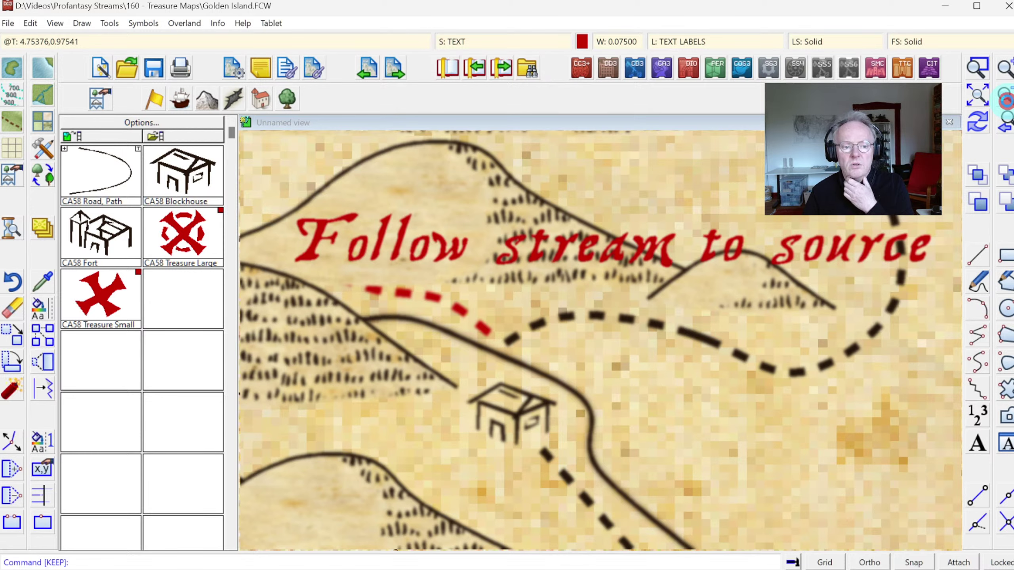
Move the hill behind the start of the label slightly northeast, clear of the text and the red path.
left_click(1005, 100)
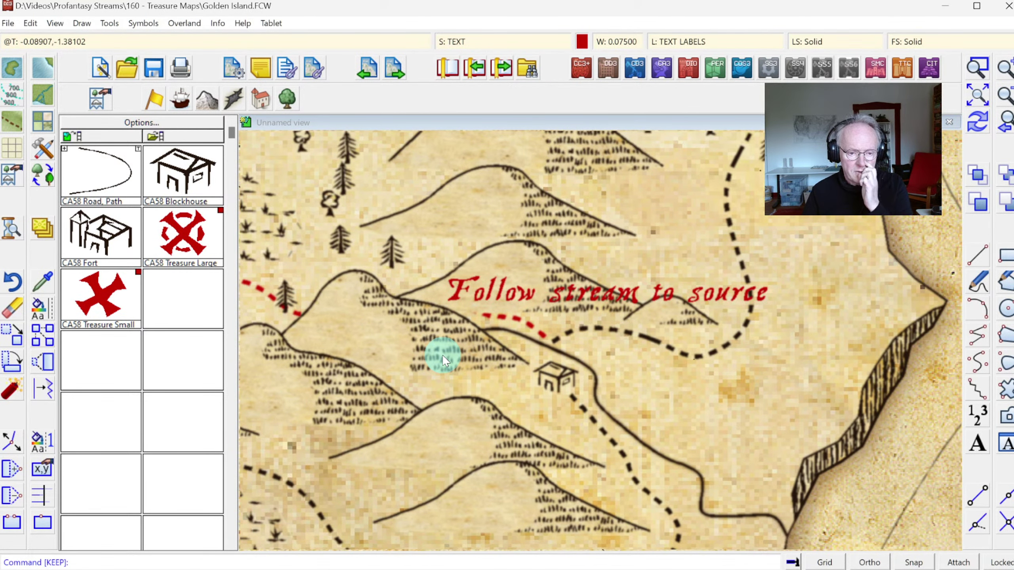
left_click(12, 338)
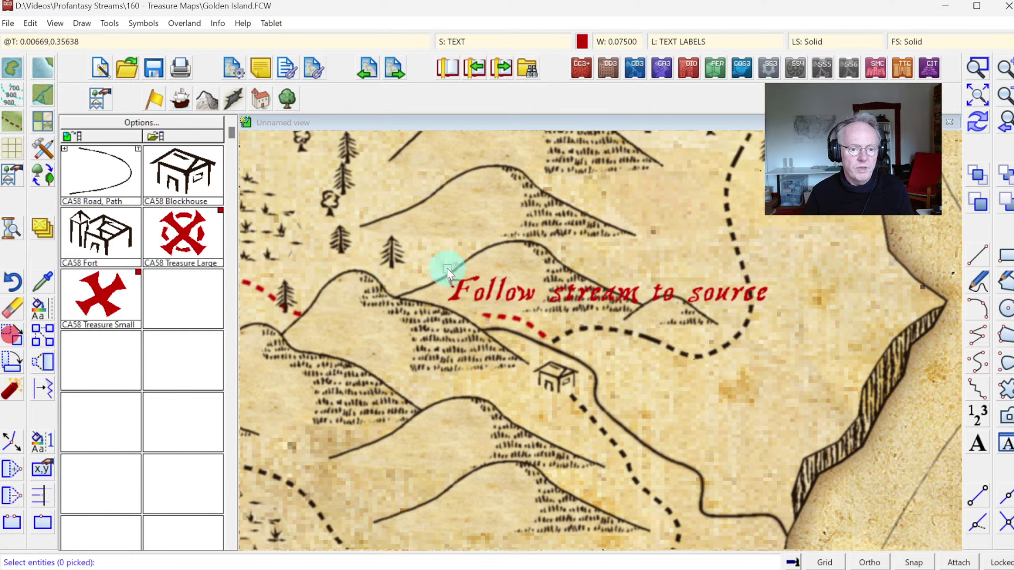
left_click(477, 258)
right_click(521, 276)
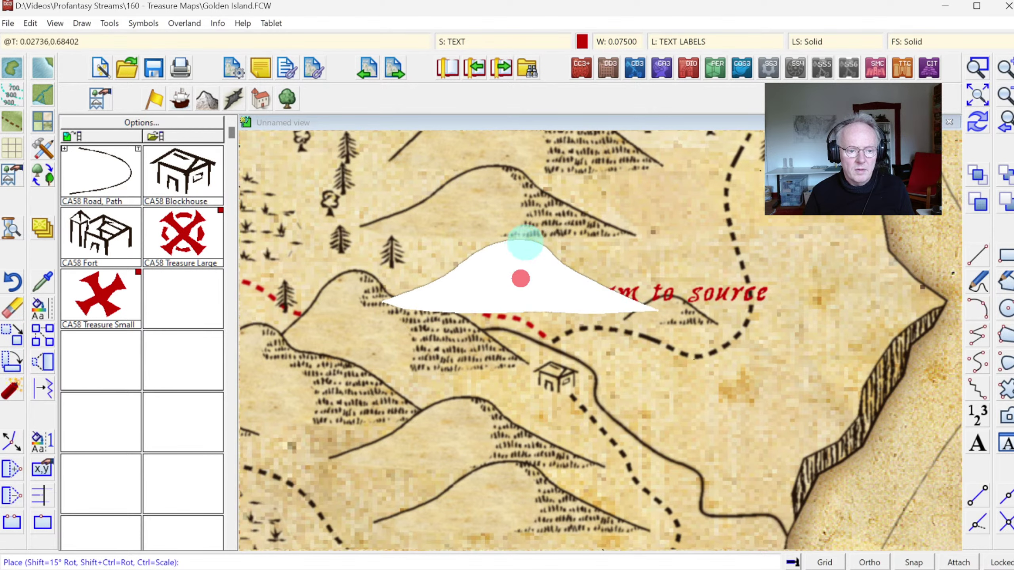
left_click(549, 242)
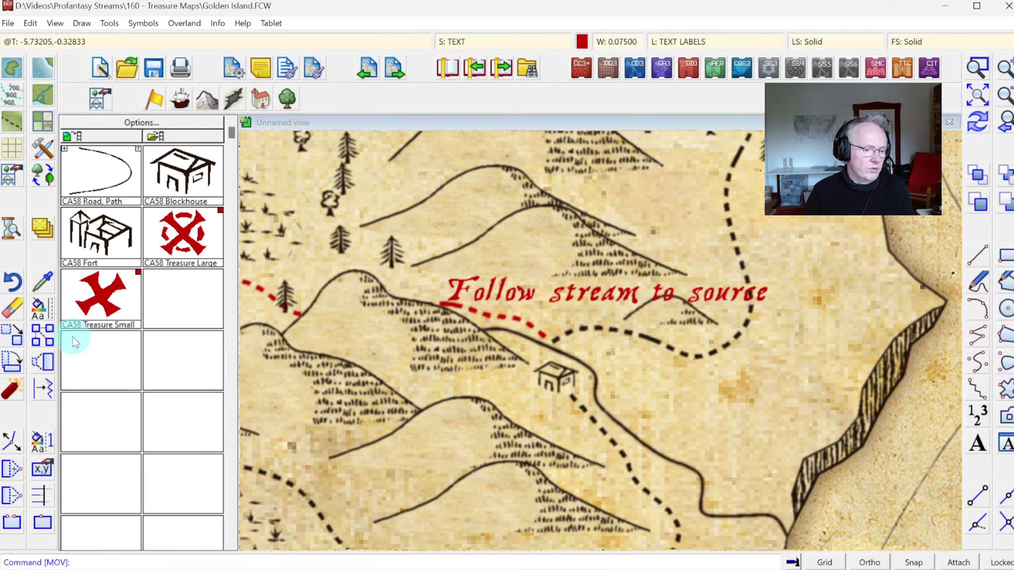
Shorten the label above the blockhouse to "Follow stream" and refresh the map.
left_click(42, 468)
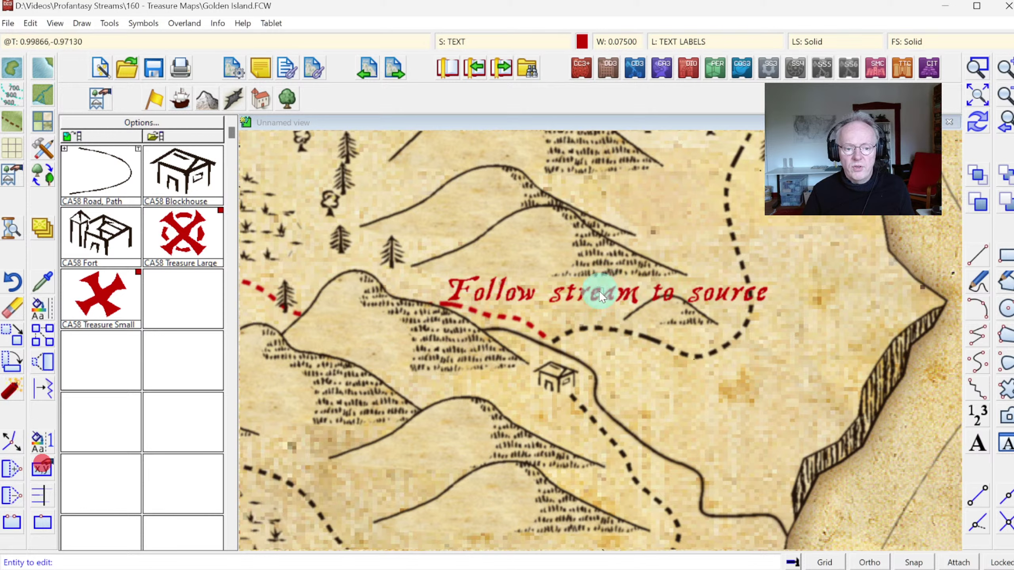
left_click(589, 294)
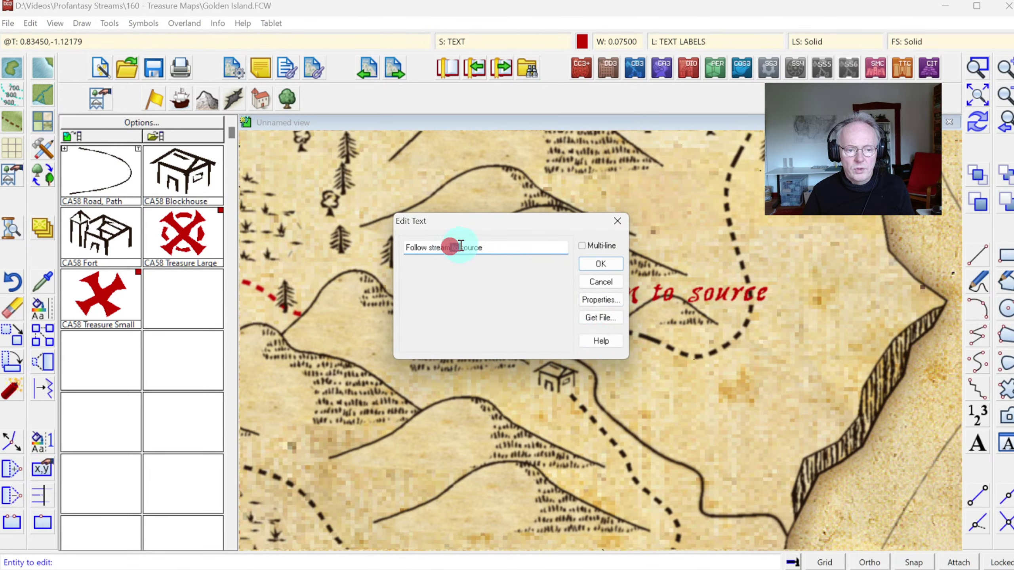
left_click_drag(461, 245, 486, 248)
key("Delete")
left_click(600, 264)
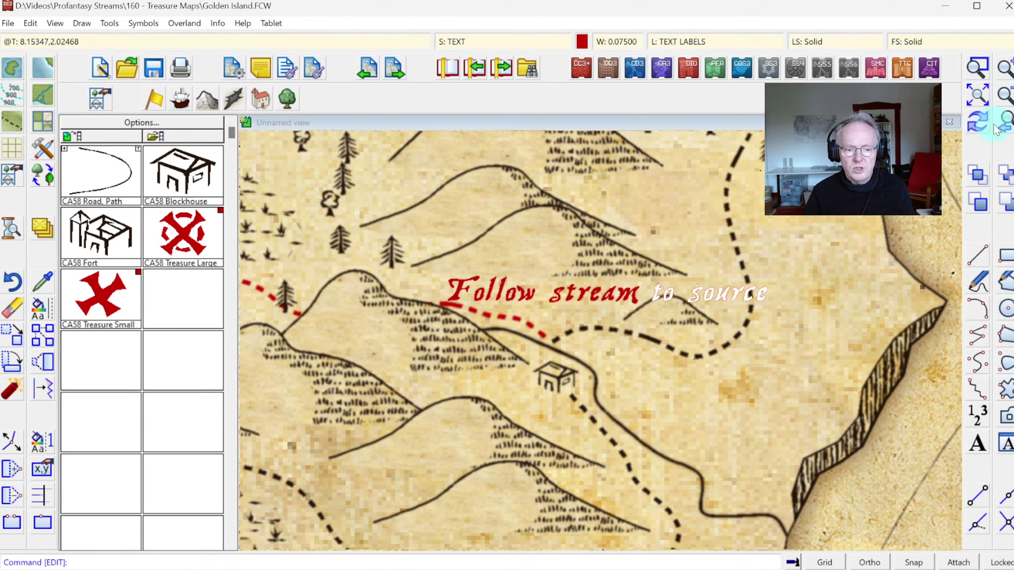
left_click(977, 122)
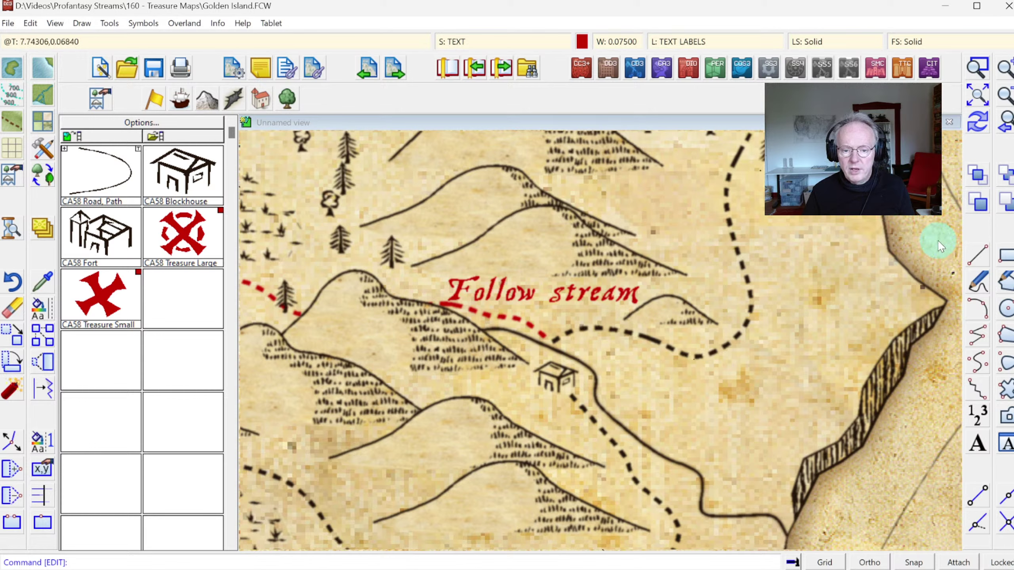
Place the red text label "to source" directly beneath "Follow stream", above the blockhouse.
left_click(977, 443)
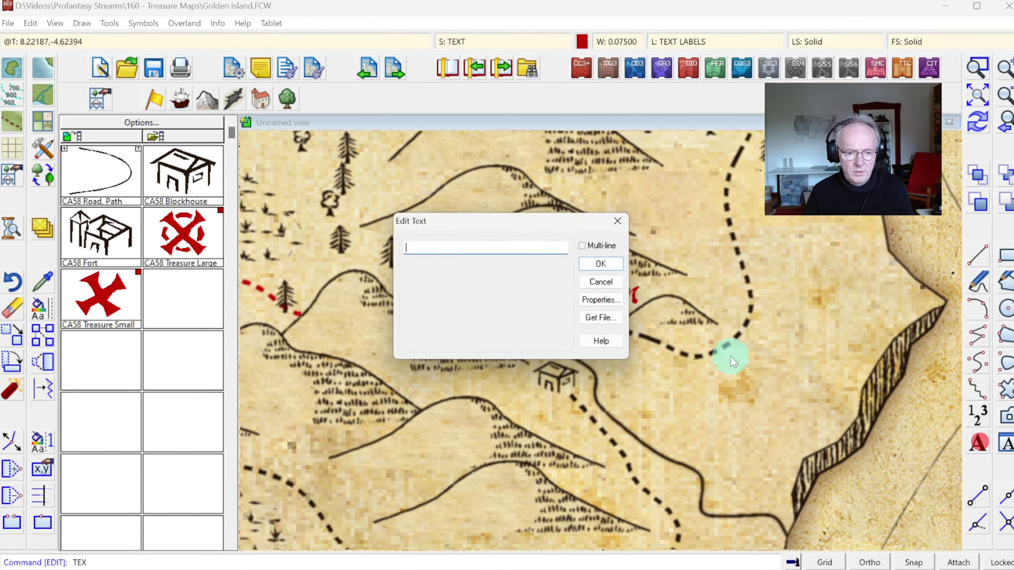
type("to source")
left_click(609, 265)
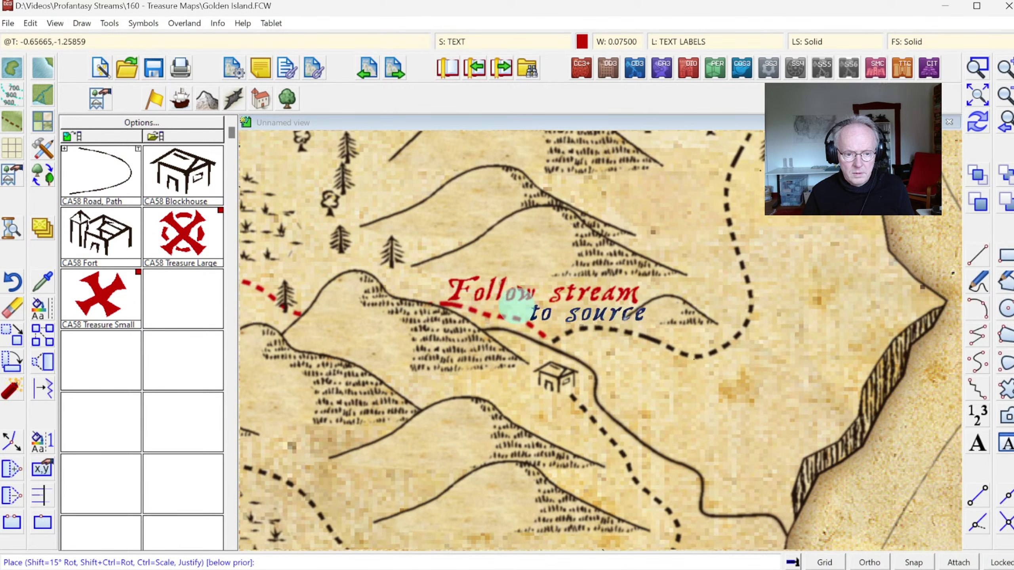
left_click(490, 307)
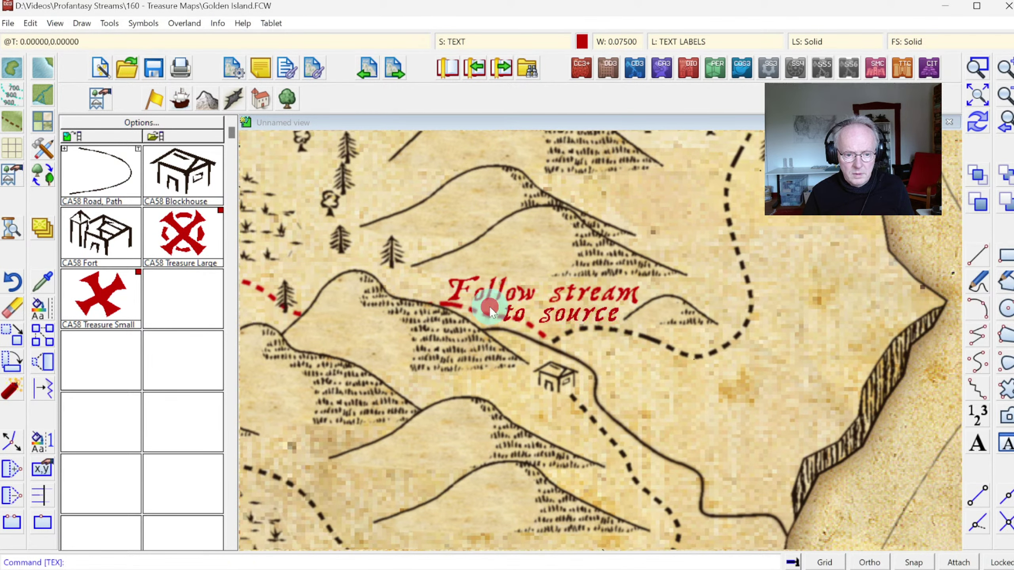
Move both lines of the "Follow stream to source" label slightly north, clear of the red path, and refresh the map.
left_click(12, 335)
left_click(555, 304)
left_click(559, 319)
left_click(558, 319)
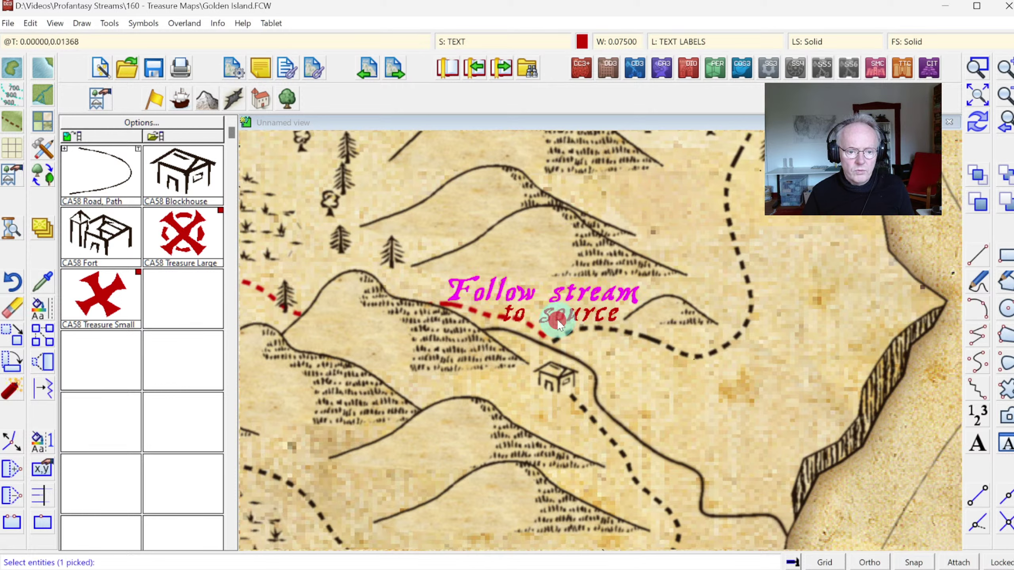
right_click(558, 319)
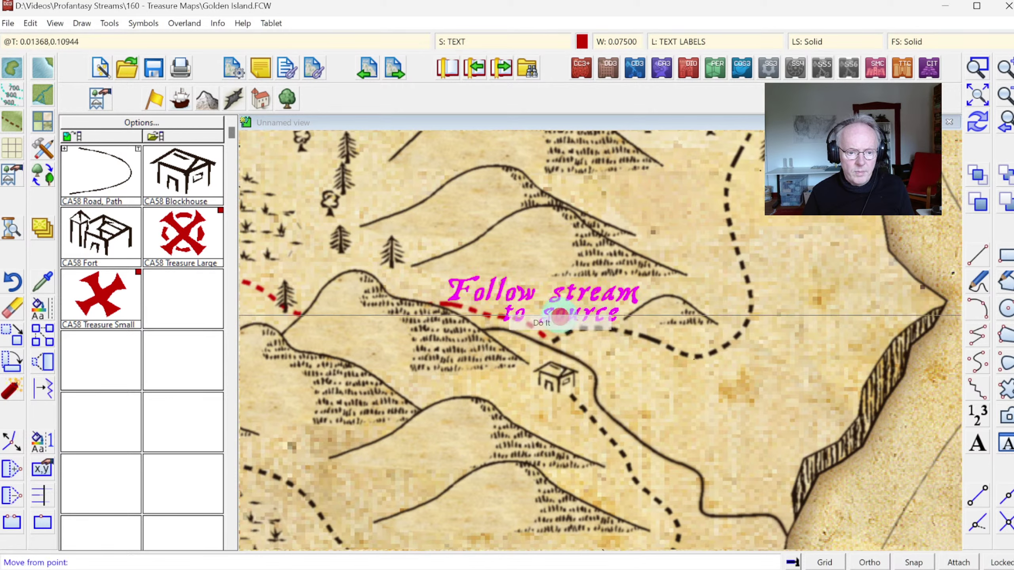
left_click(559, 317)
left_click(560, 308)
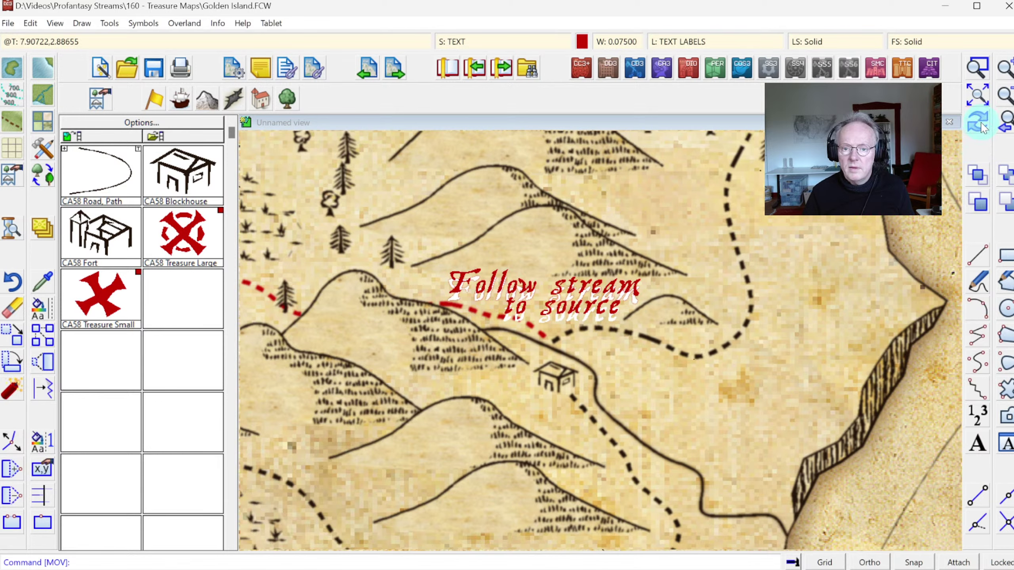
left_click(977, 121)
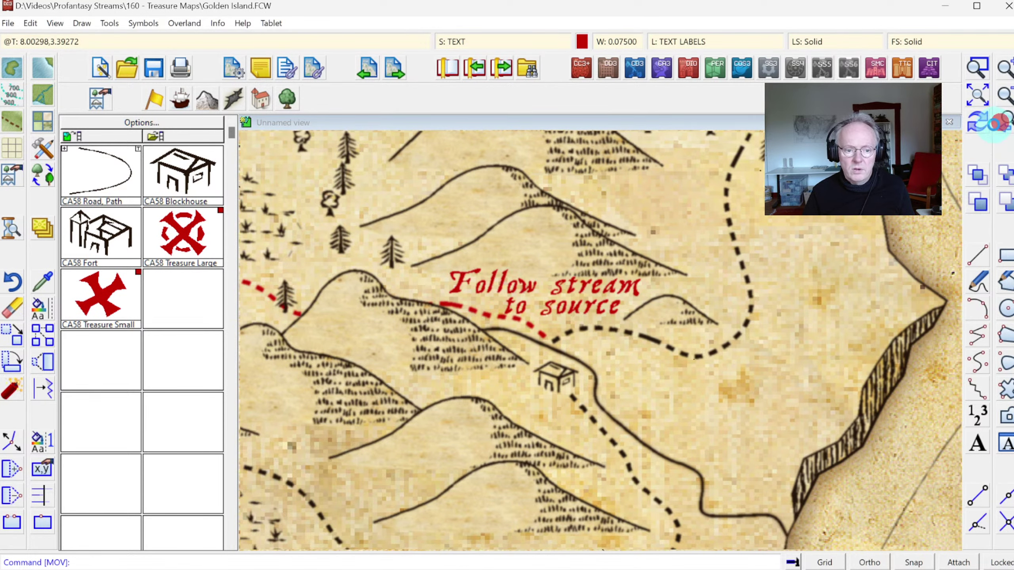
Examine the new label up close and on the whole map, and frame the area between the treasure mark and the blockhouse.
left_click(995, 122)
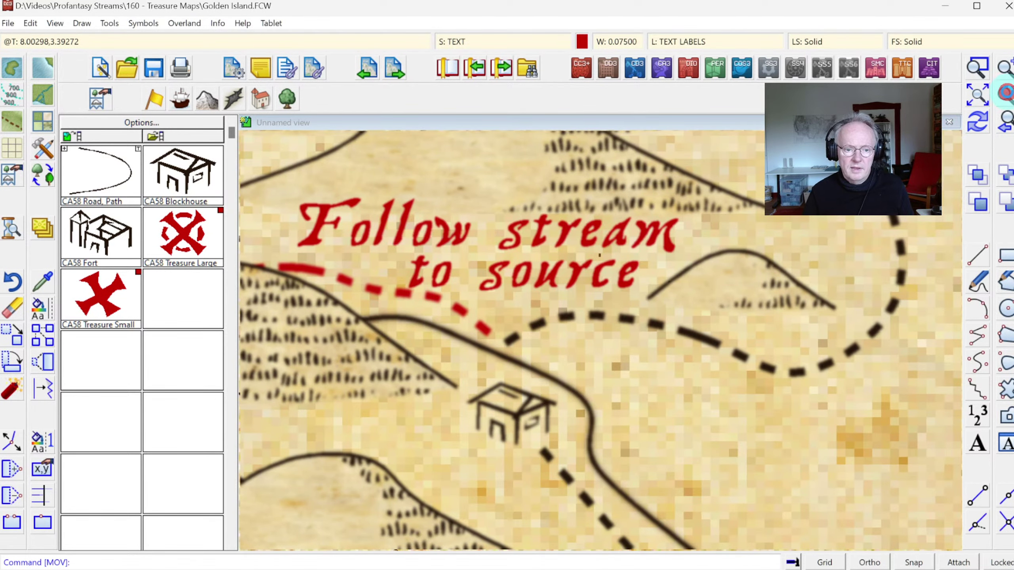
left_click(1002, 94)
left_click(1002, 94)
left_click(1000, 95)
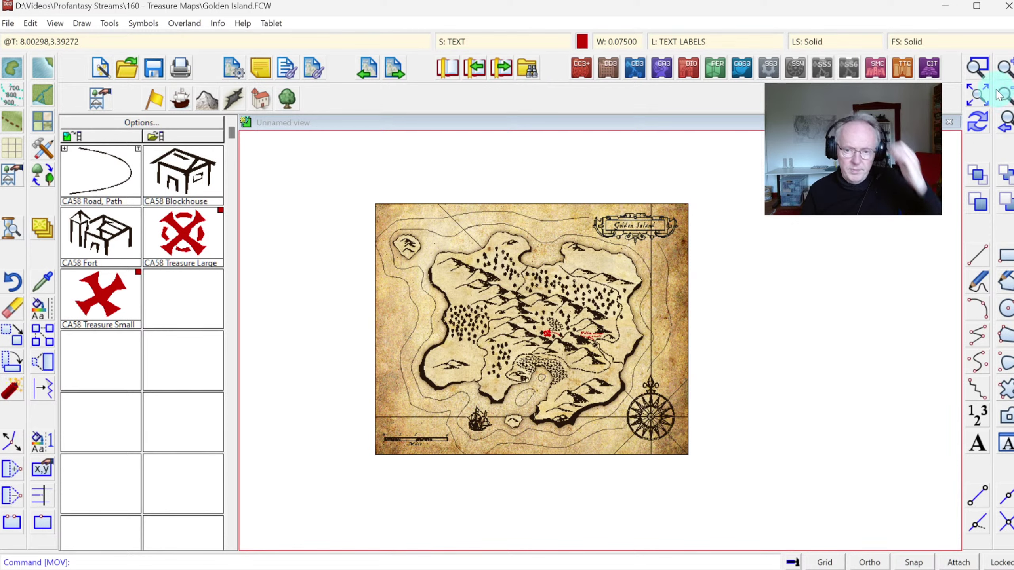
left_click(977, 95)
left_click(977, 67)
left_click(590, 314)
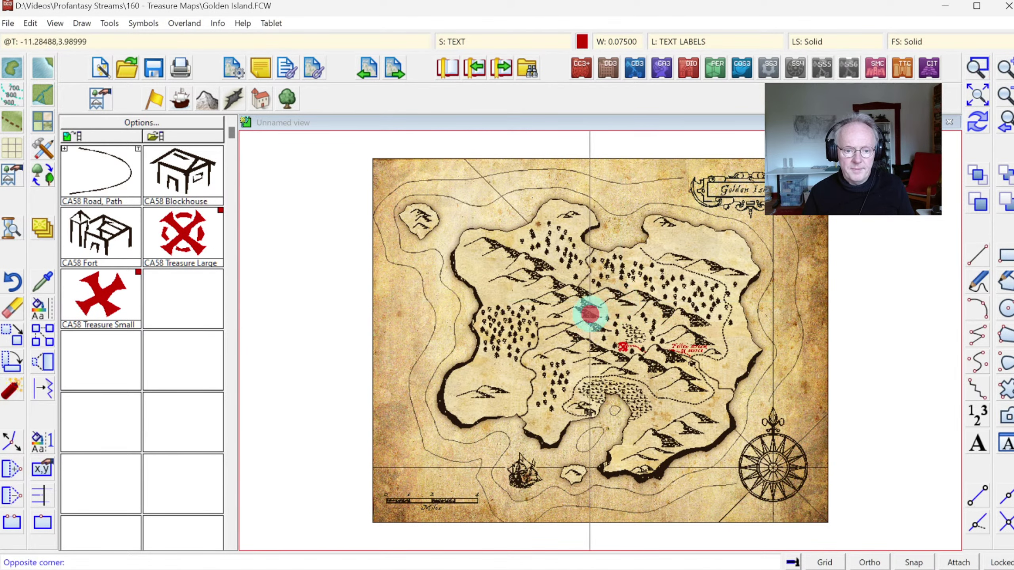
left_click(693, 396)
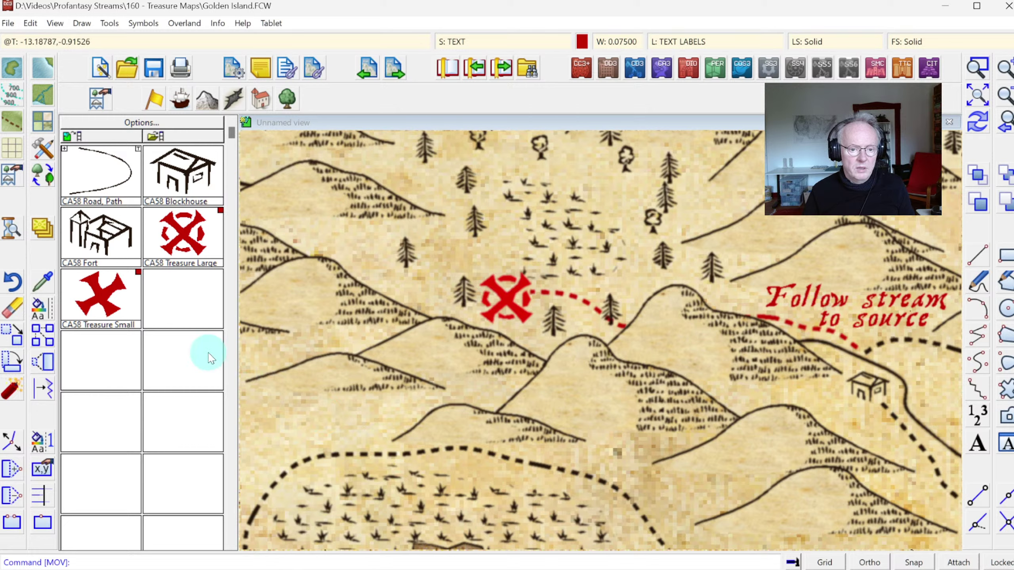
Place a two-line red label reading "200 yrd NW" and "past dead pine" just east of the treasure mark.
left_click(980, 441)
type("200")
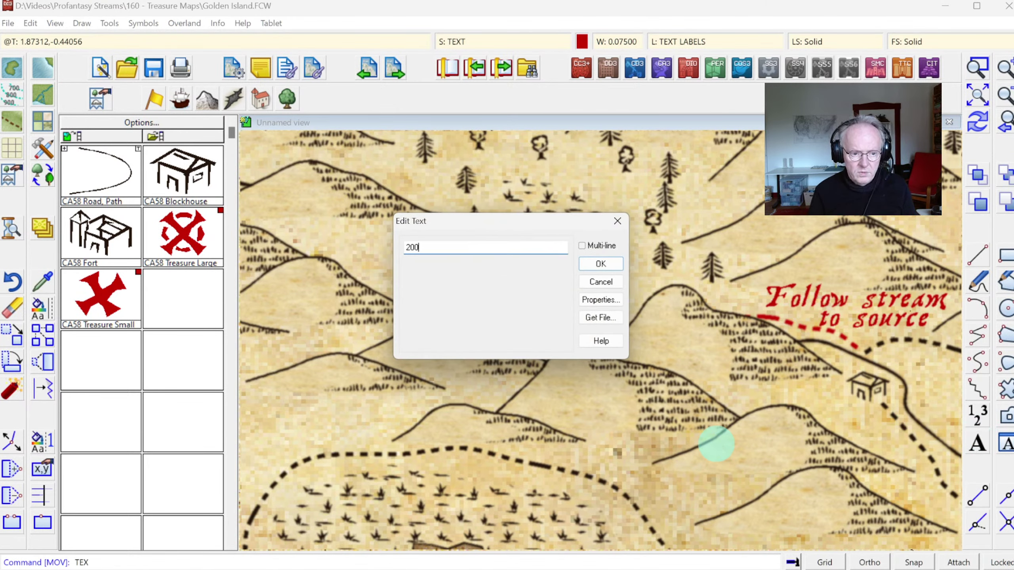
type(" yrd ")
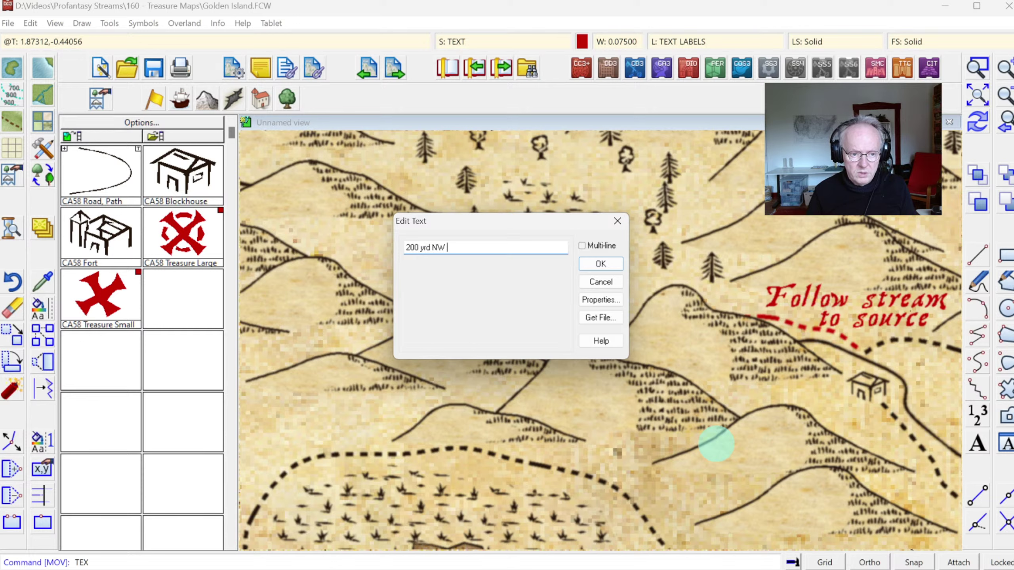
type("NW")
left_click(582, 246)
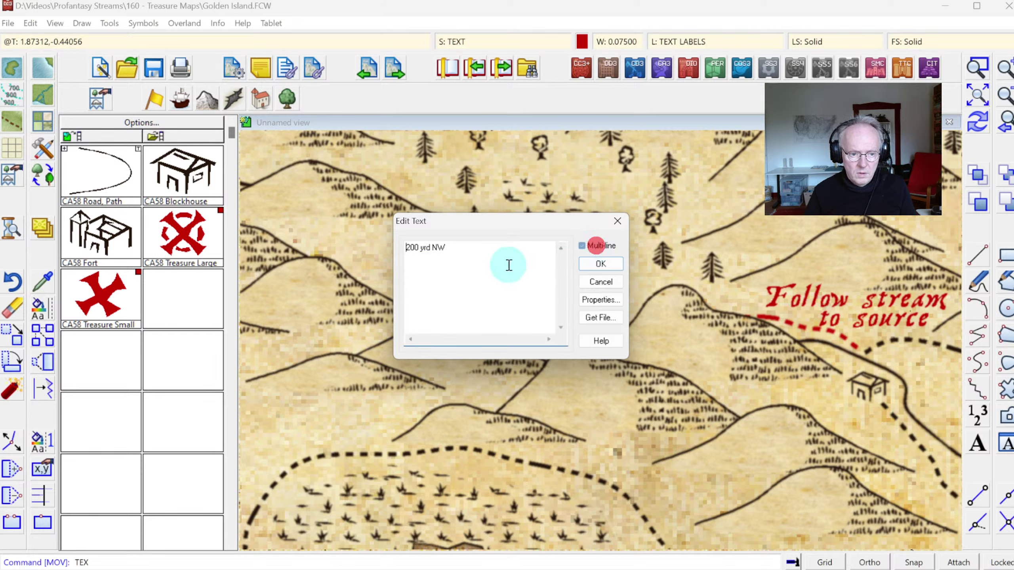
left_click(477, 249)
key("Return")
type("ast dead p")
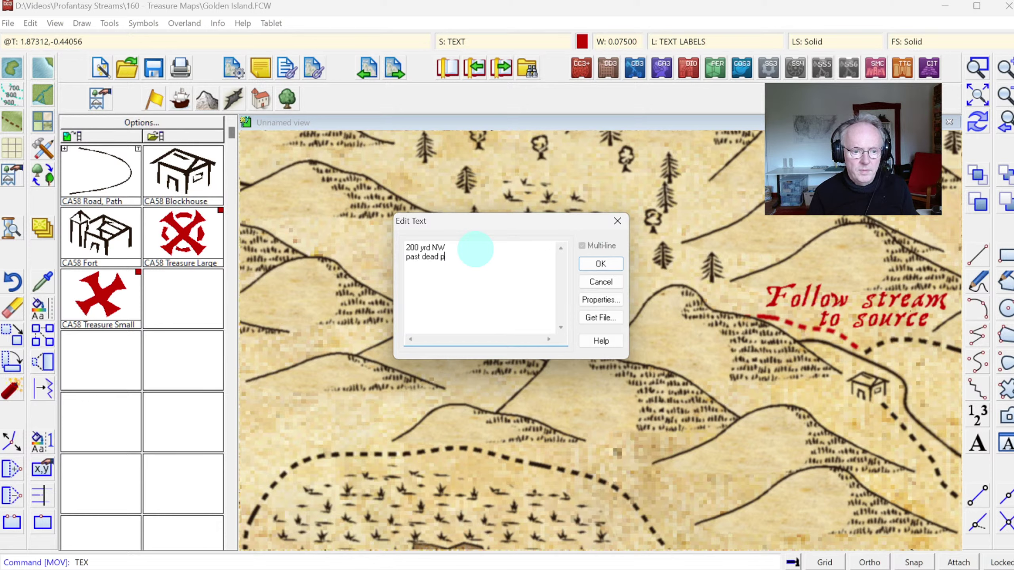
type("ine")
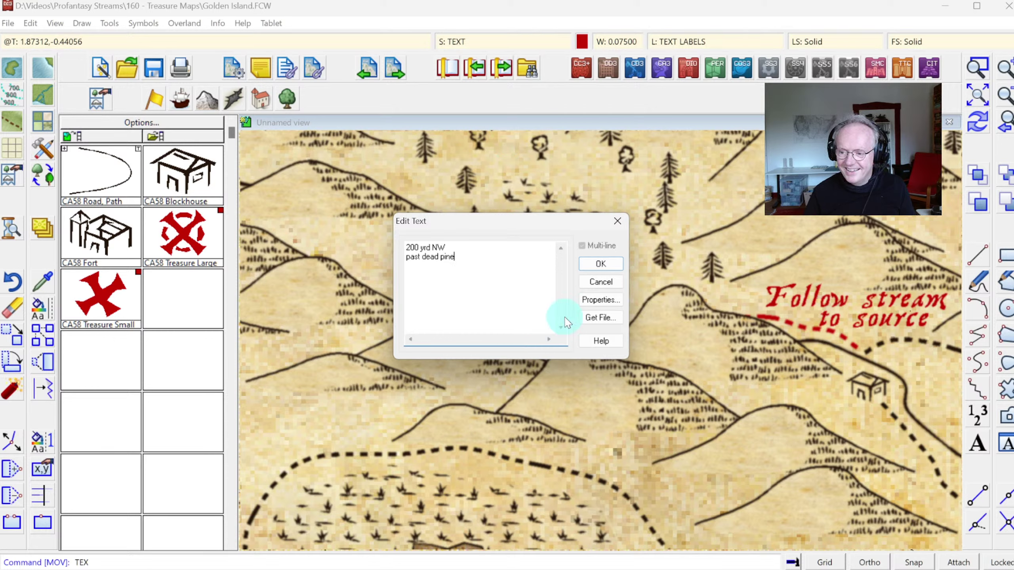
left_click(592, 265)
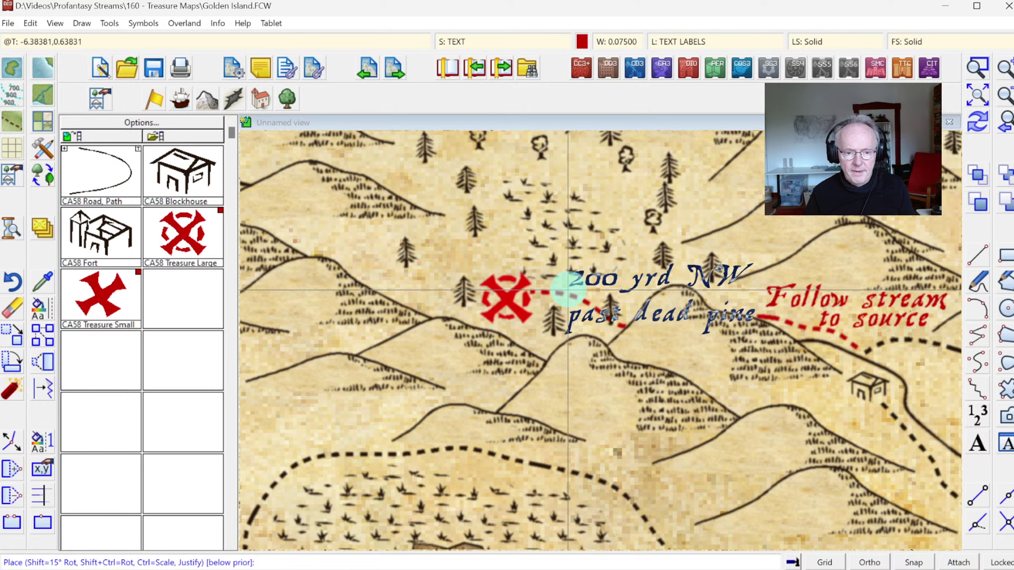
left_click(567, 291)
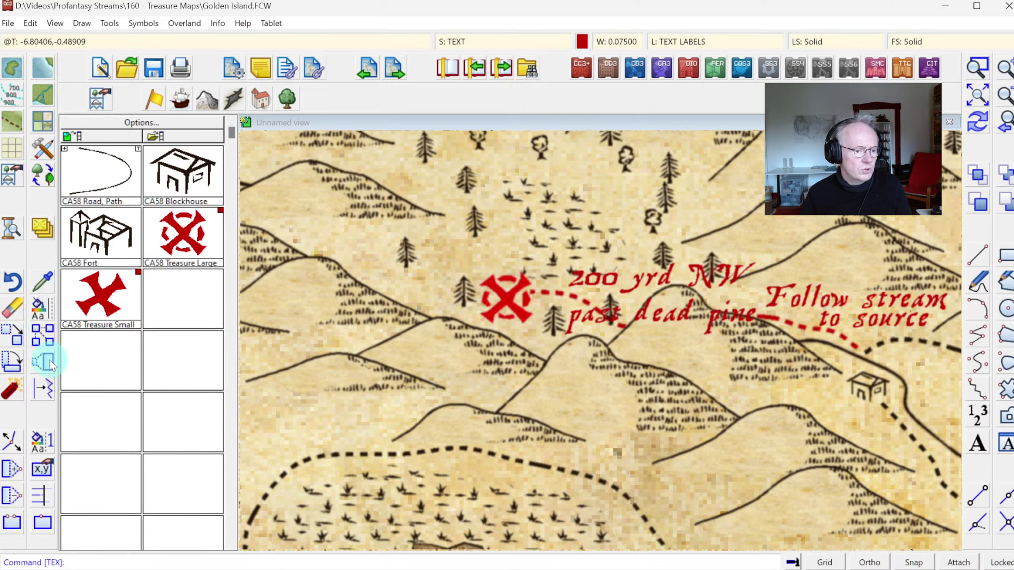
Remove the "past dead pine" line from the new label, leaving only "200 yrd NW".
left_click(43, 470)
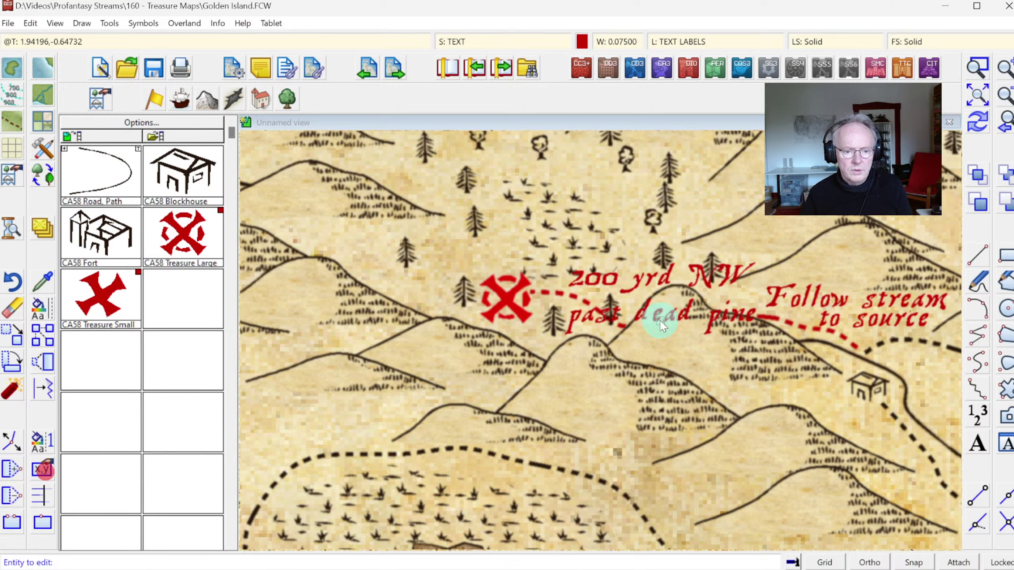
left_click(626, 293)
left_click_drag(460, 259, 358, 256)
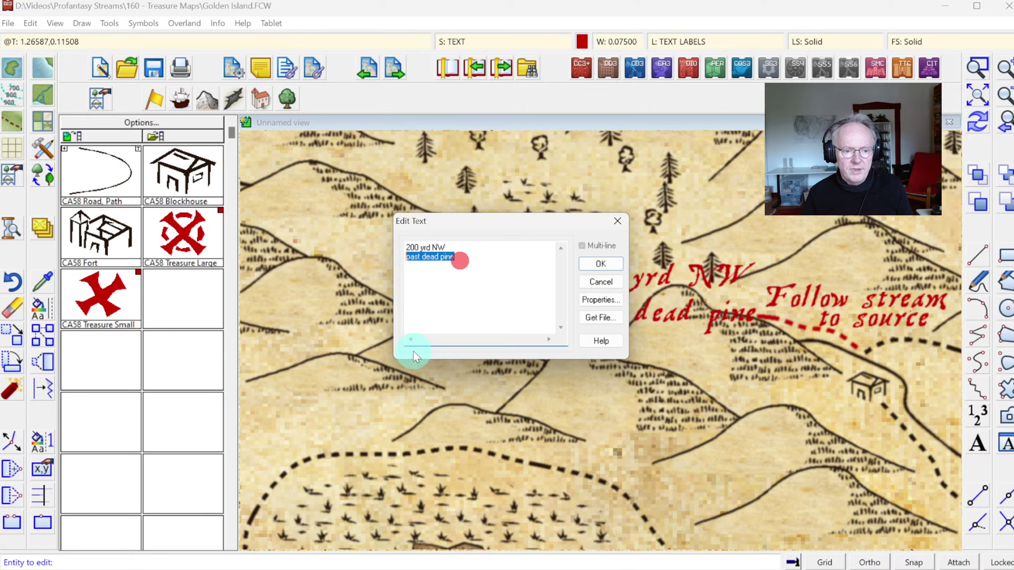
key("BackSpace")
left_click(601, 265)
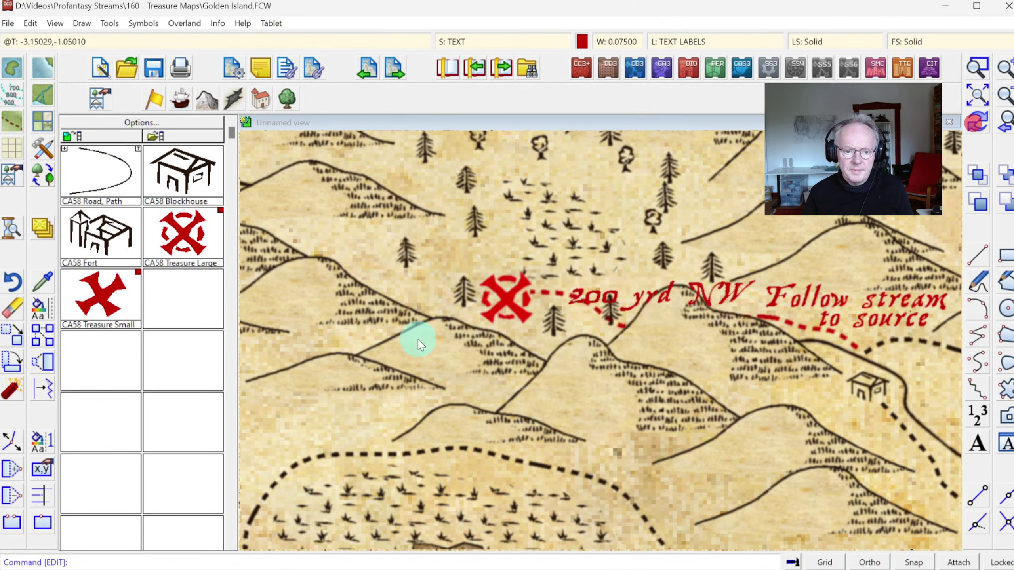
Move the "200 yrd NW" label slightly northeast, off the red path beside the treasure mark.
left_click(9, 334)
left_click(635, 302)
right_click(641, 304)
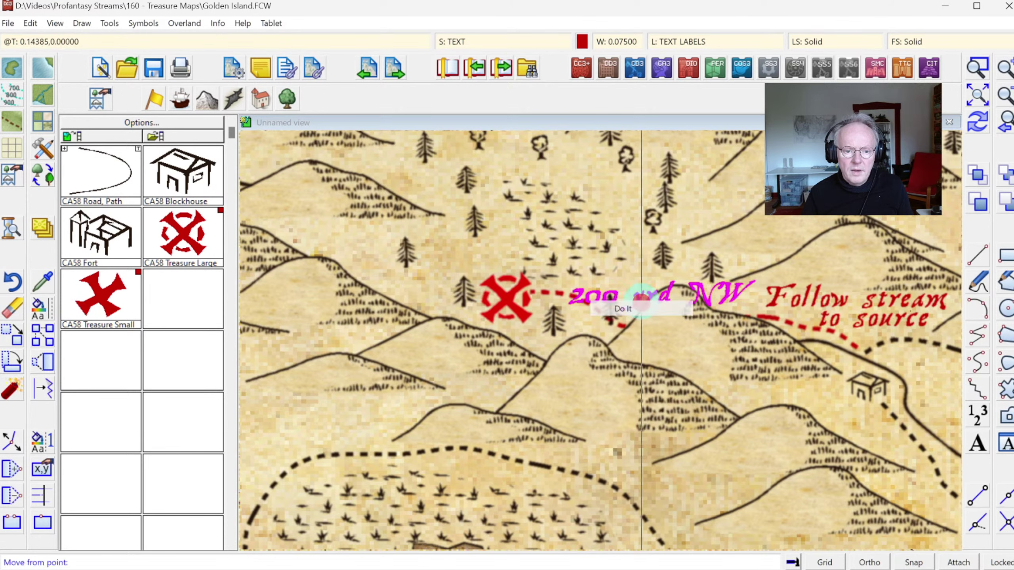
left_click(642, 303)
left_click(653, 284)
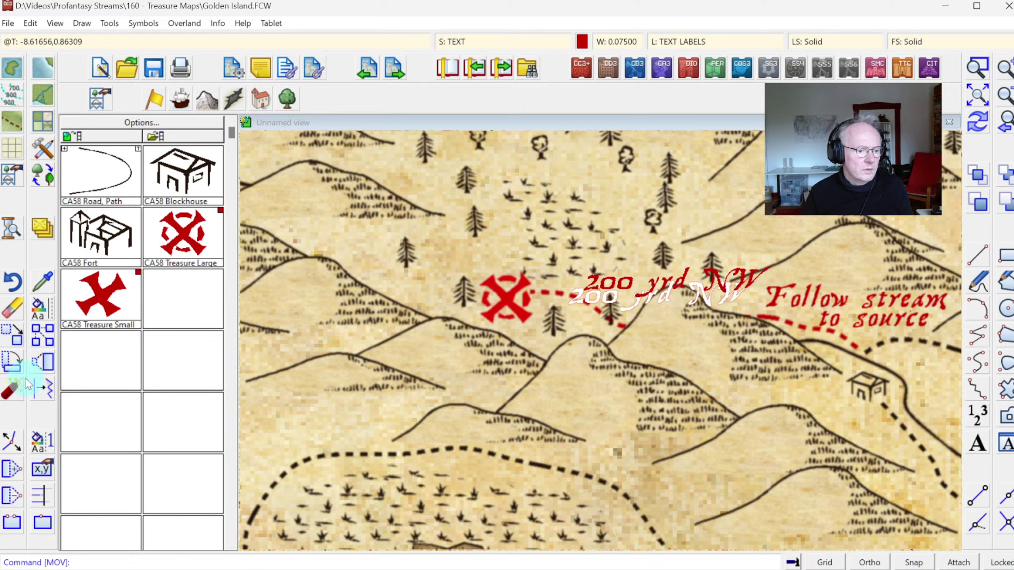
Erase the two pine trees behind the "200 yrd NW" label and refresh the map.
left_click(19, 314)
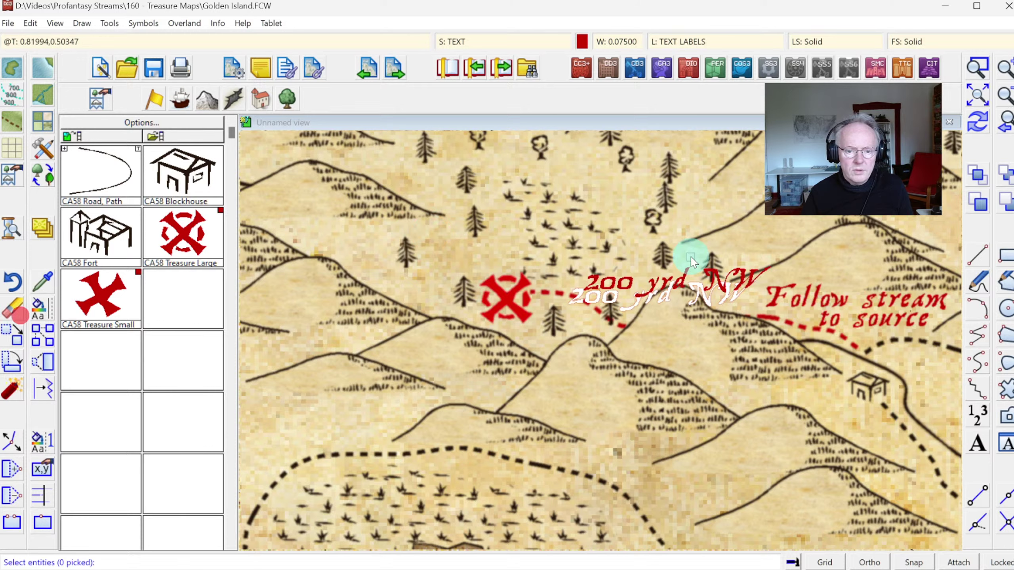
left_click(713, 262)
left_click(664, 255)
right_click(740, 235)
left_click(724, 244)
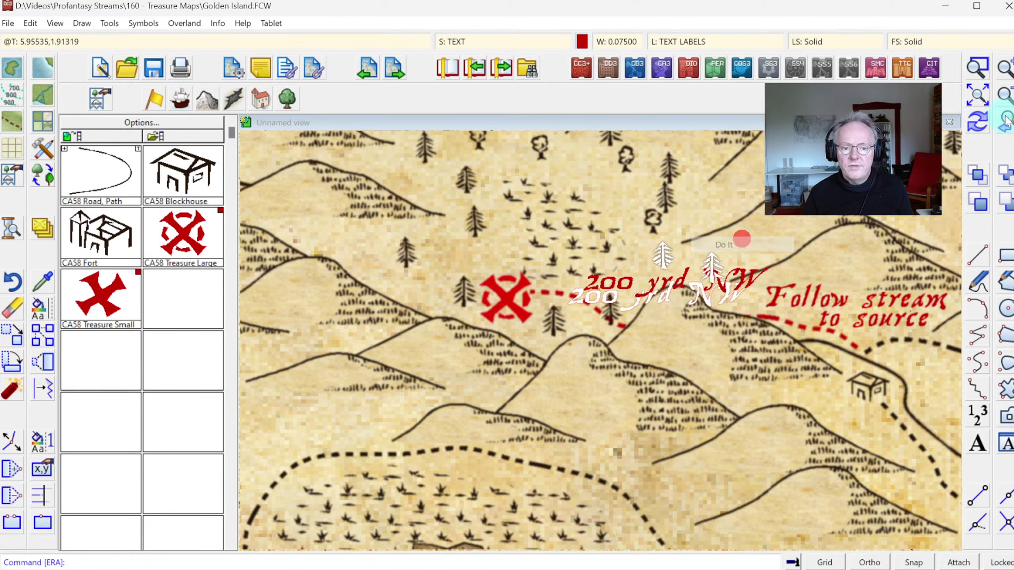
left_click(964, 126)
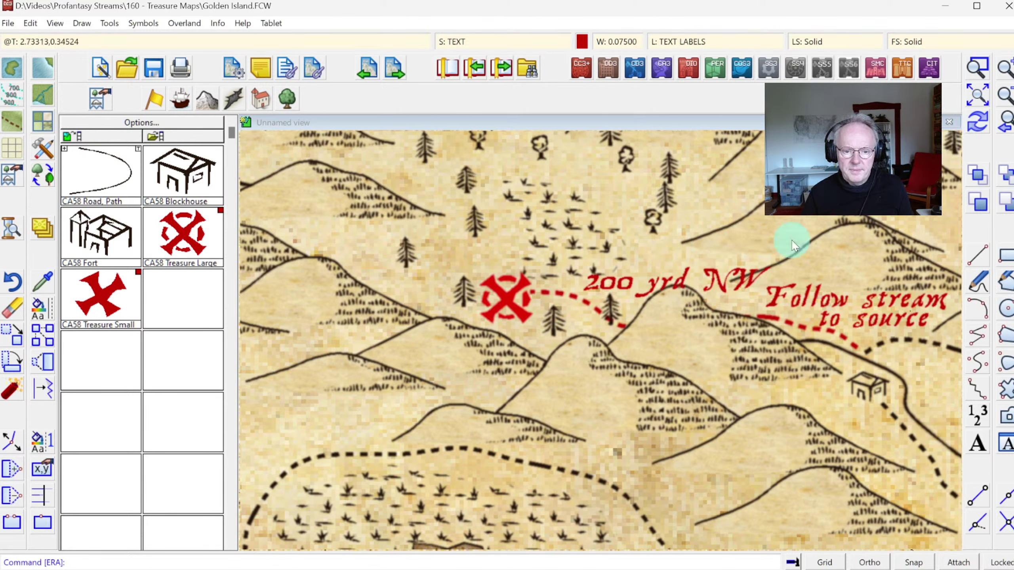
Shift the "200 yrd NW" label a little farther northeast, above the hilltop by the red path.
left_click(17, 341)
left_click(630, 285)
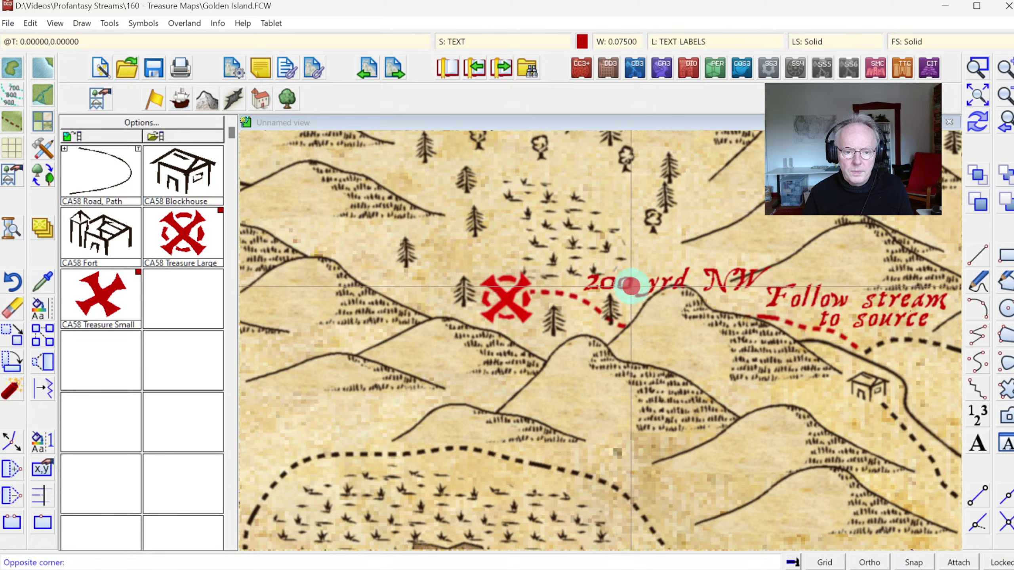
left_click(635, 288)
right_click(637, 286)
left_click(639, 283)
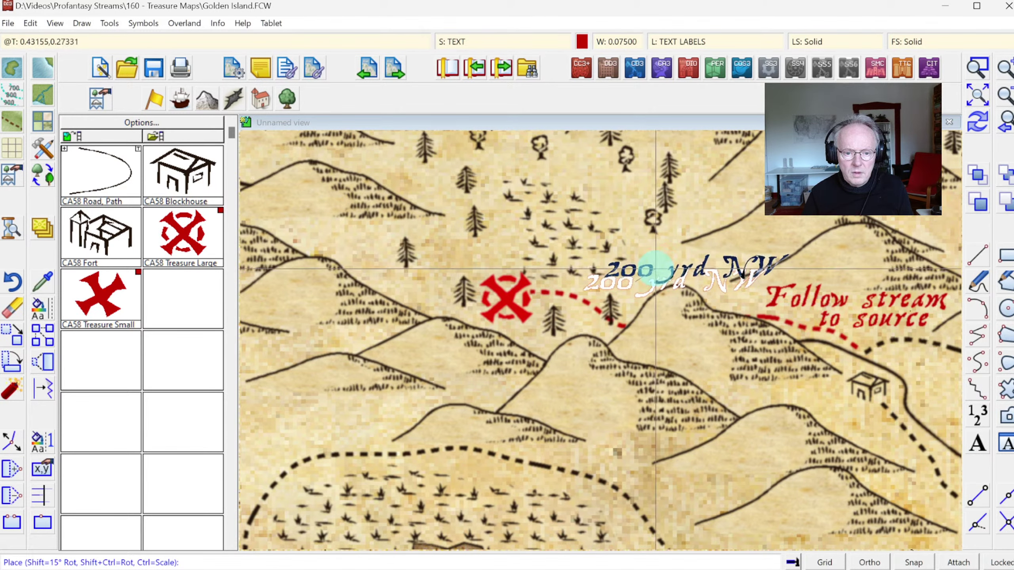
left_click(657, 271)
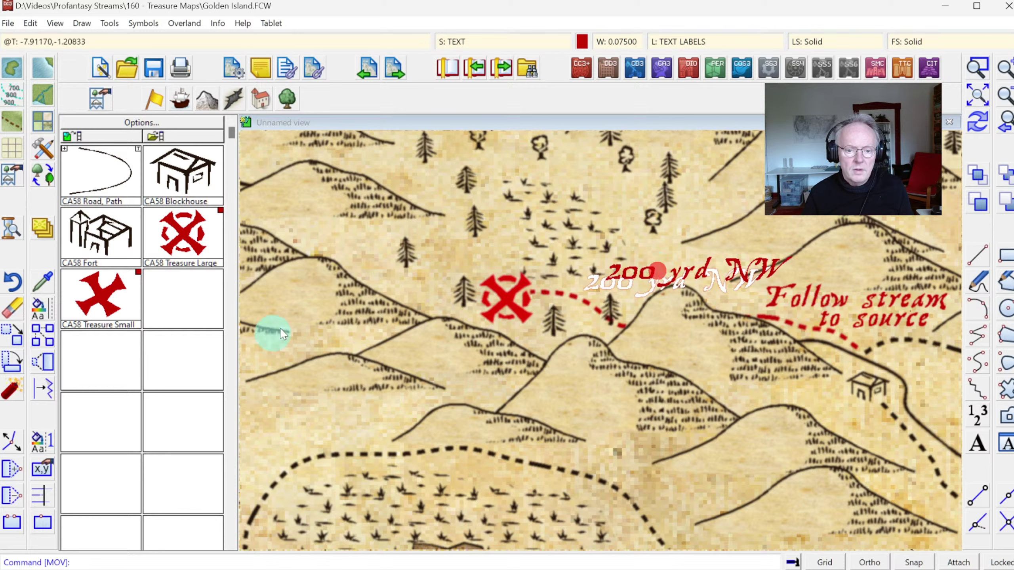
Shorten the label above the hilltop to "200 yrd".
left_click(52, 471)
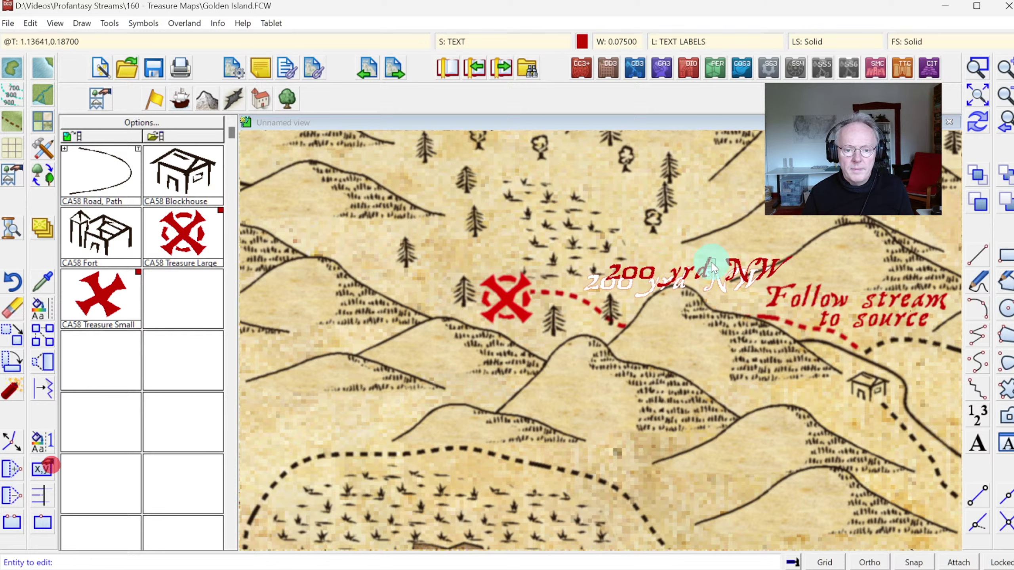
left_click(695, 280)
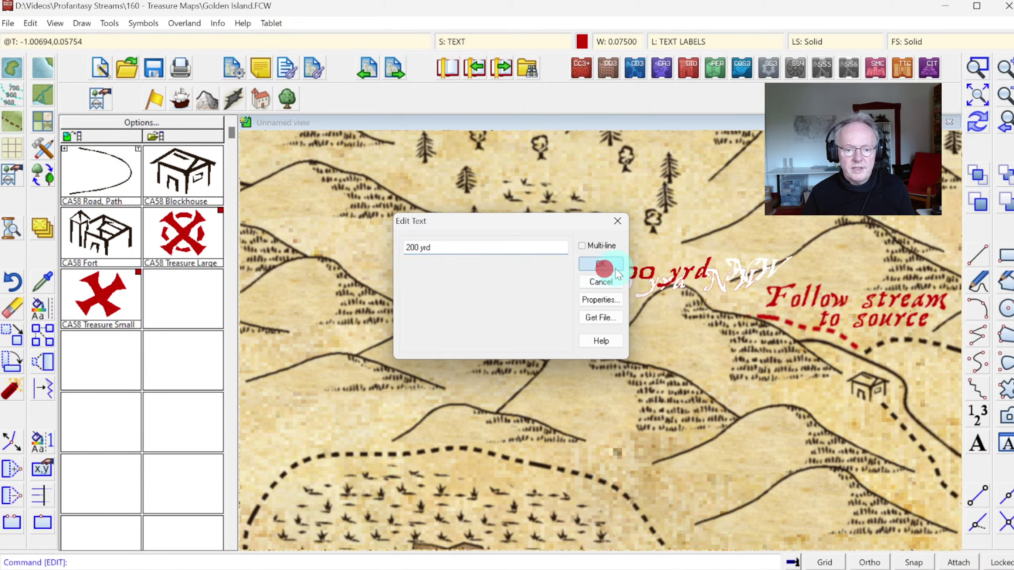
left_click(601, 264)
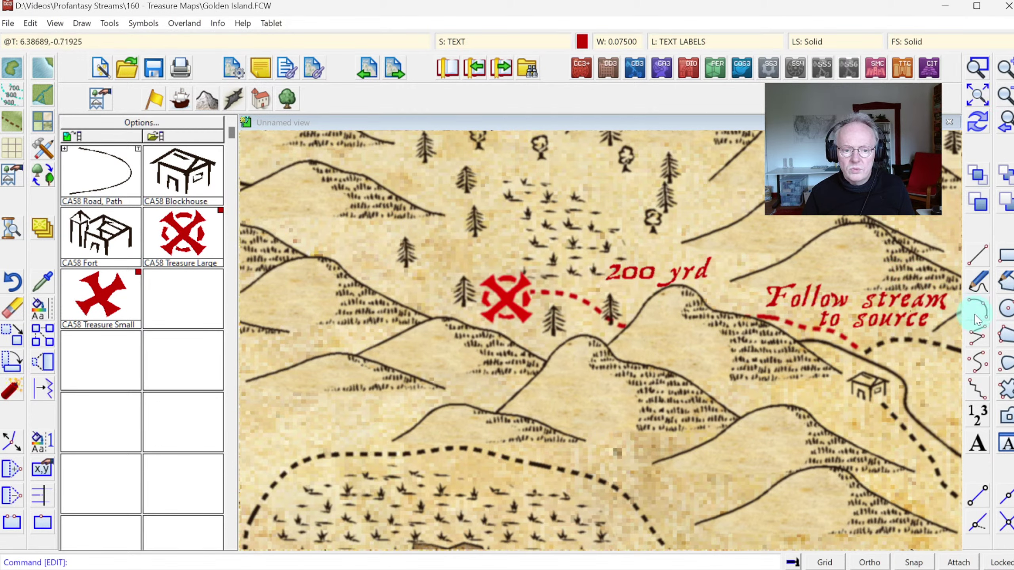
Place a separate red text label "NW" beneath "200 yrd", beside the end of the red path.
left_click(977, 444)
type("NW")
left_click(601, 264)
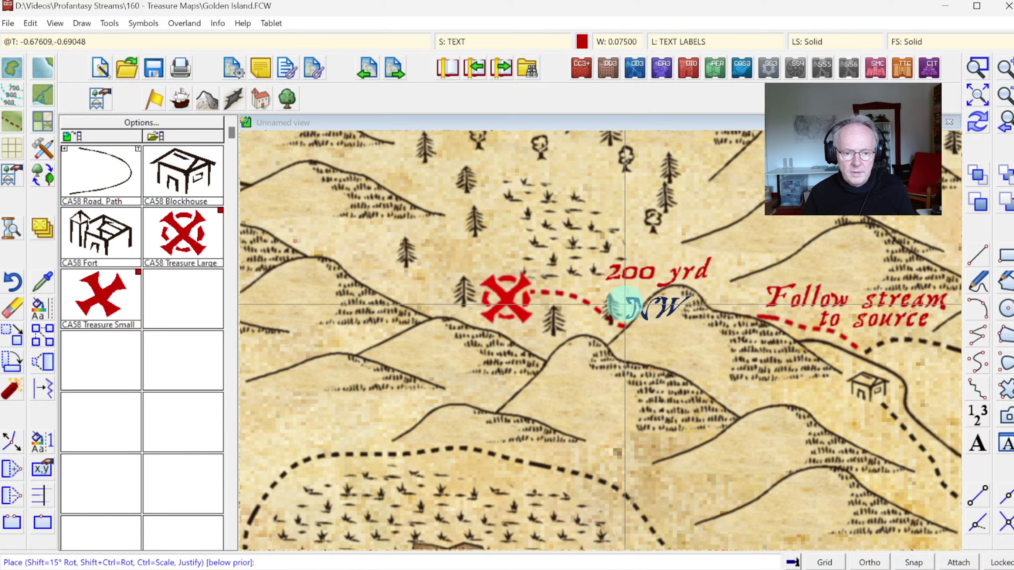
left_click(625, 305)
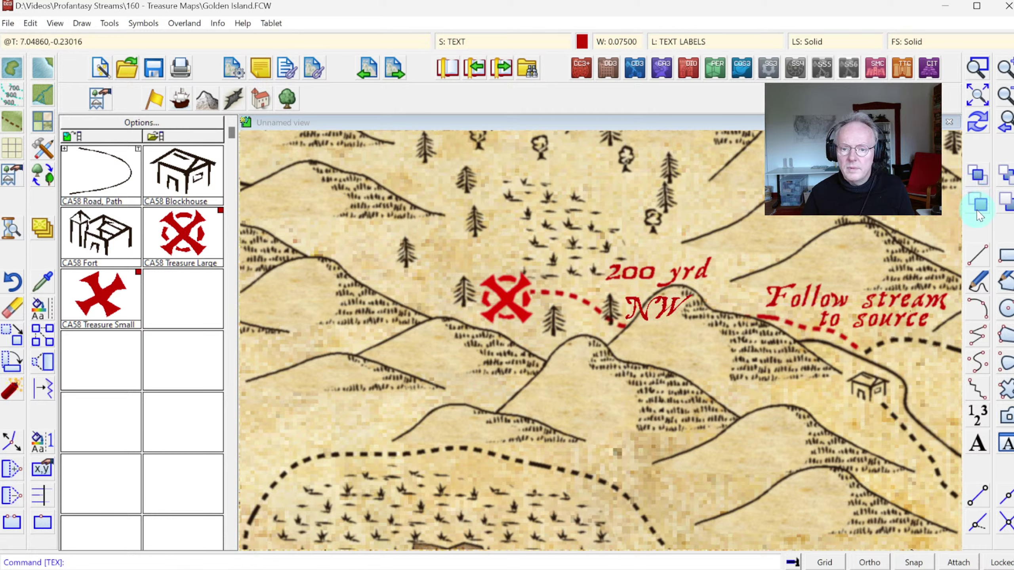
Place a red text label "past dead" beneath the "NW" label on the hillside.
left_click(984, 447)
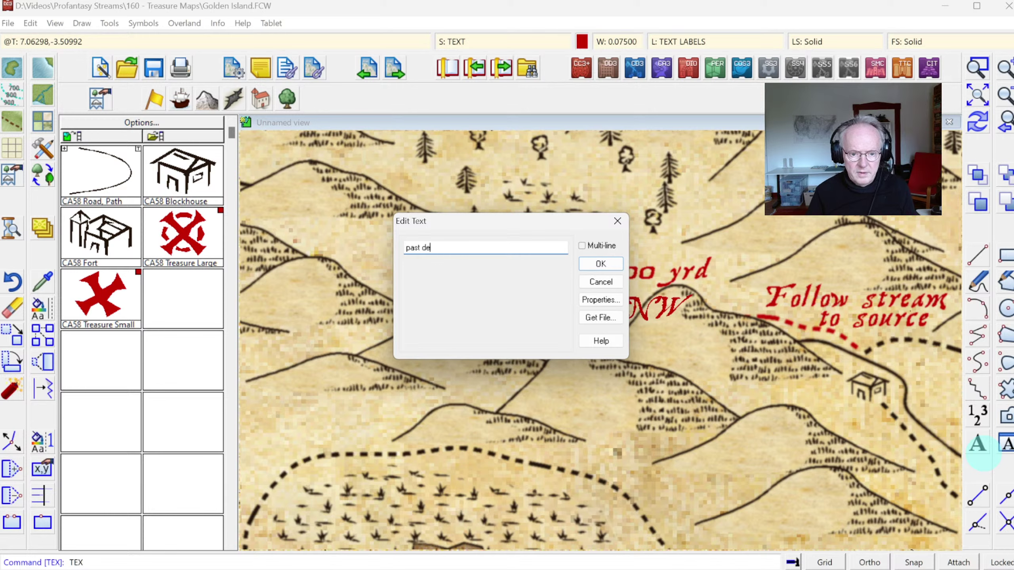
left_click(599, 263)
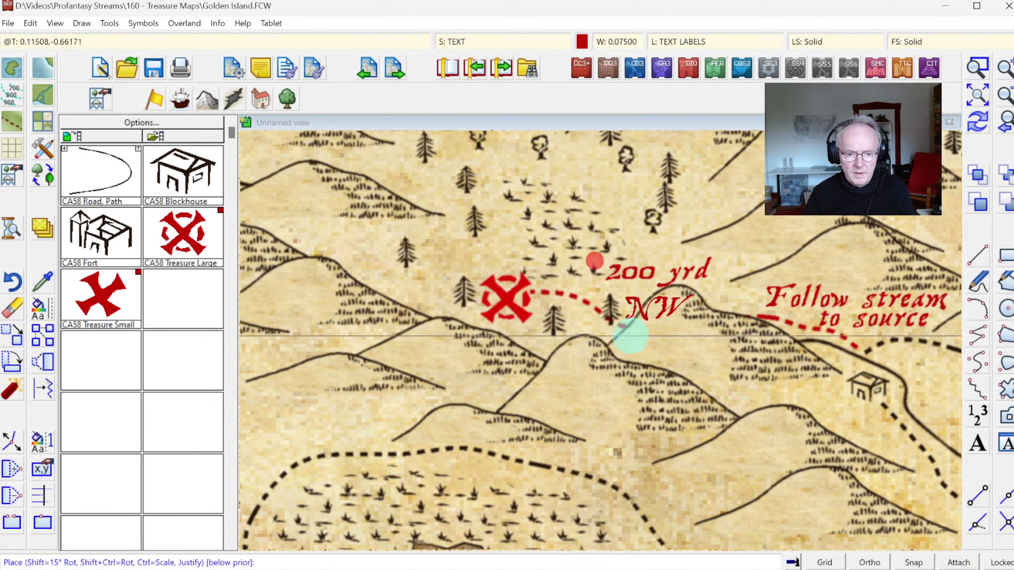
left_click(624, 328)
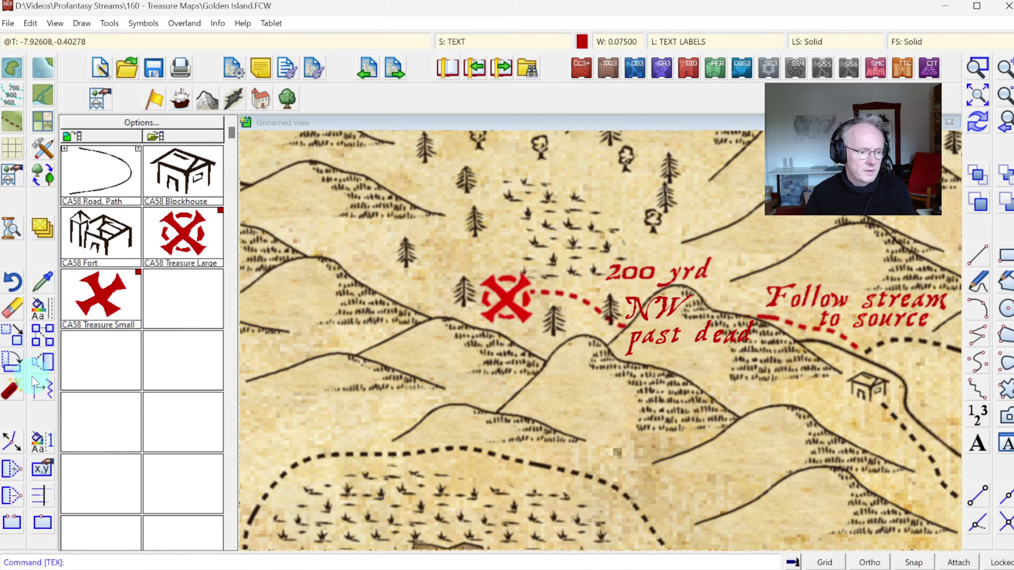
left_click(42, 466)
left_click(707, 343)
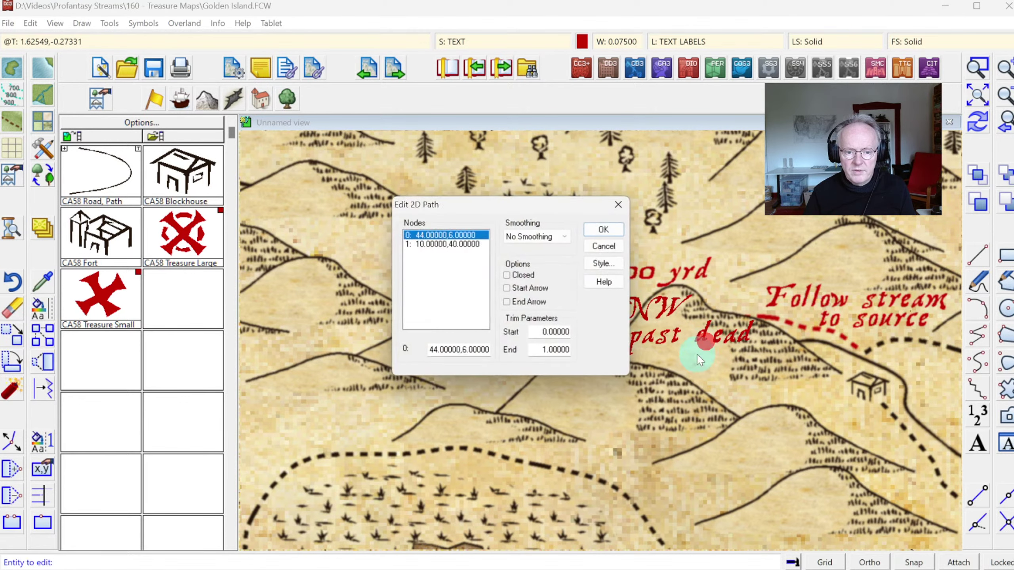
key("Return")
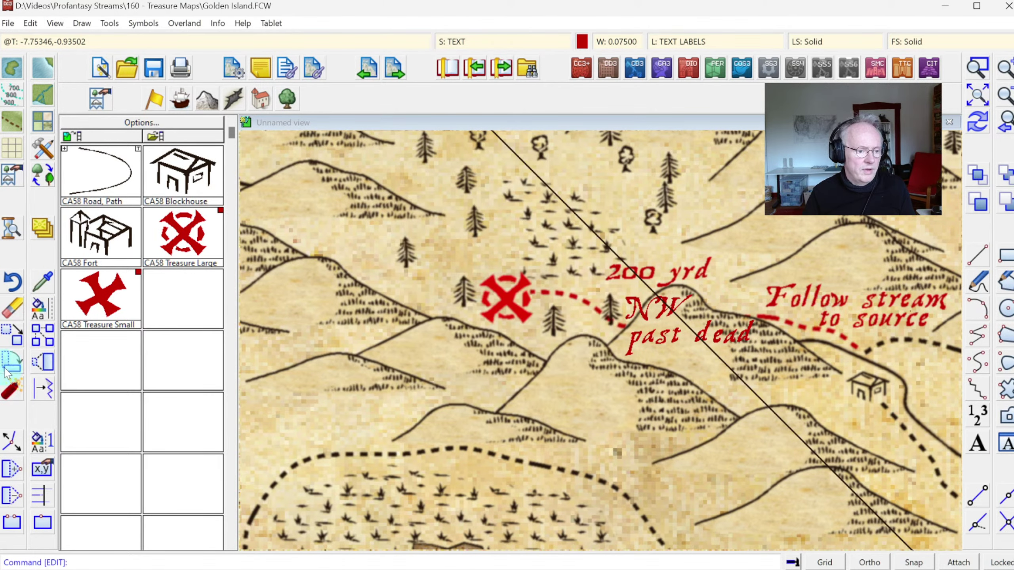
Shorten the "past dead" label beneath "NW" to "past".
left_click(37, 455)
left_click(664, 343)
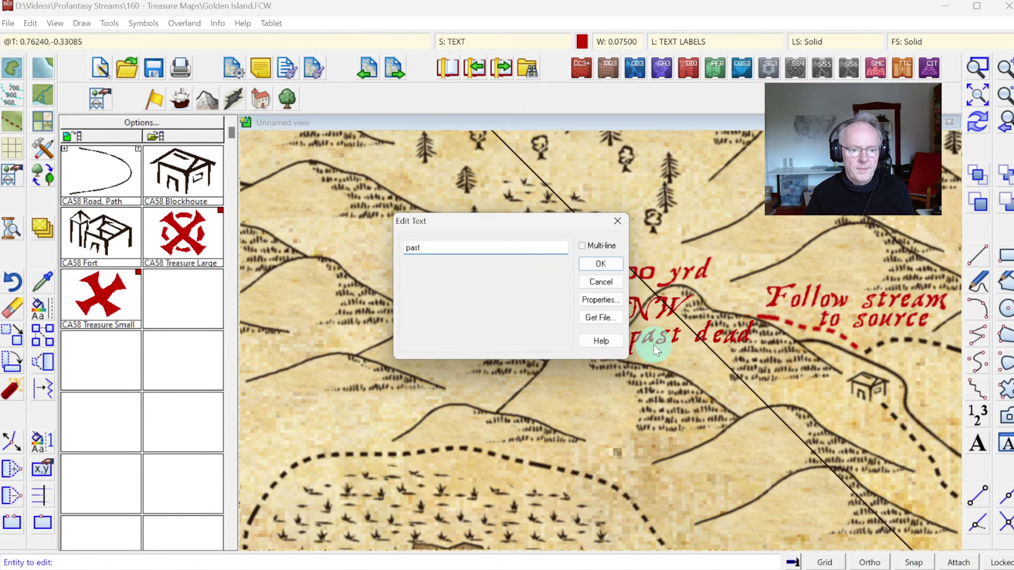
left_click(601, 264)
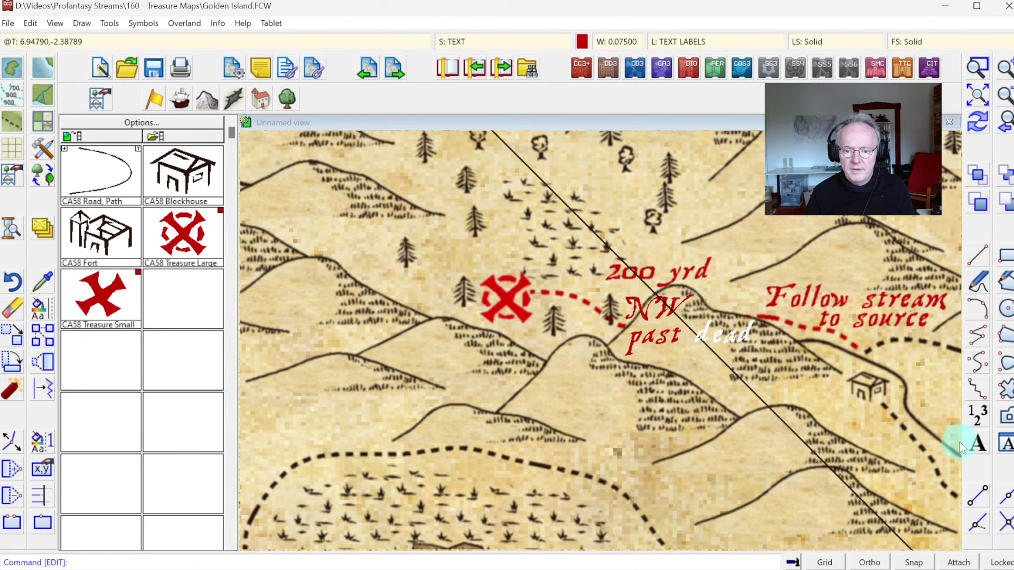
Place separate red text labels "dead" and "pine" stepping down the slope southeast of "past", and refresh the map.
left_click(602, 267)
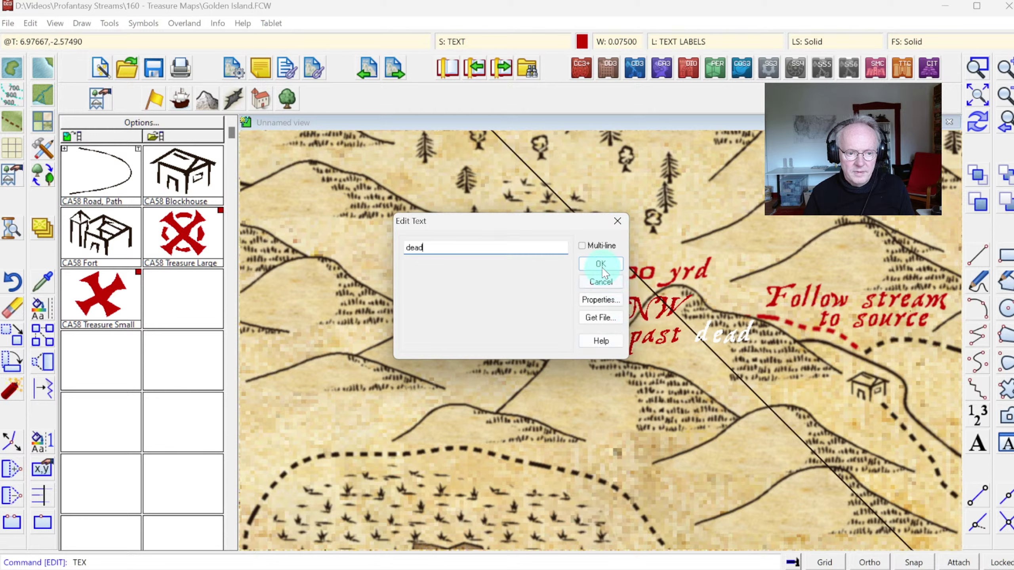
left_click(655, 348)
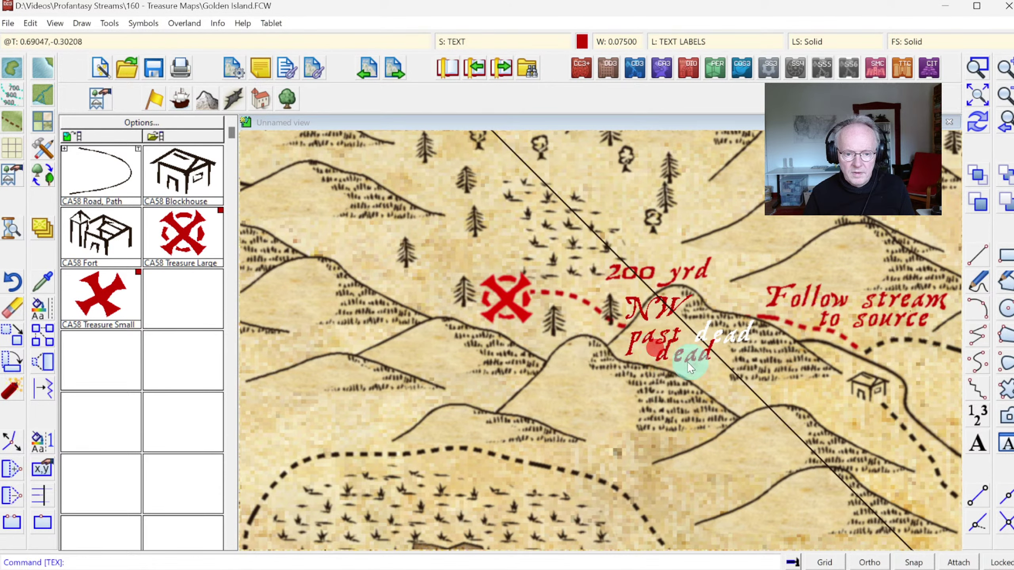
left_click(514, 407)
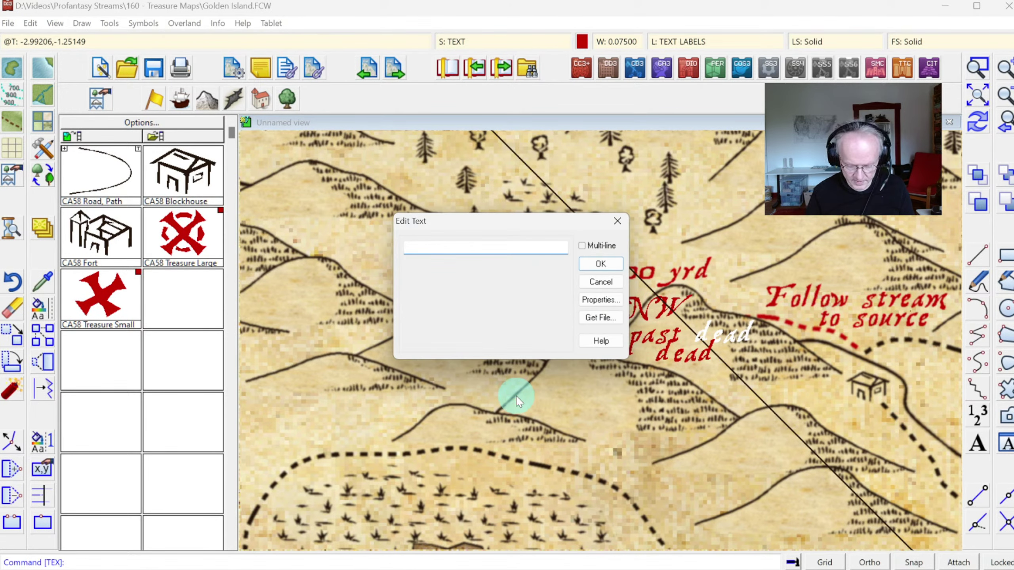
type("pine")
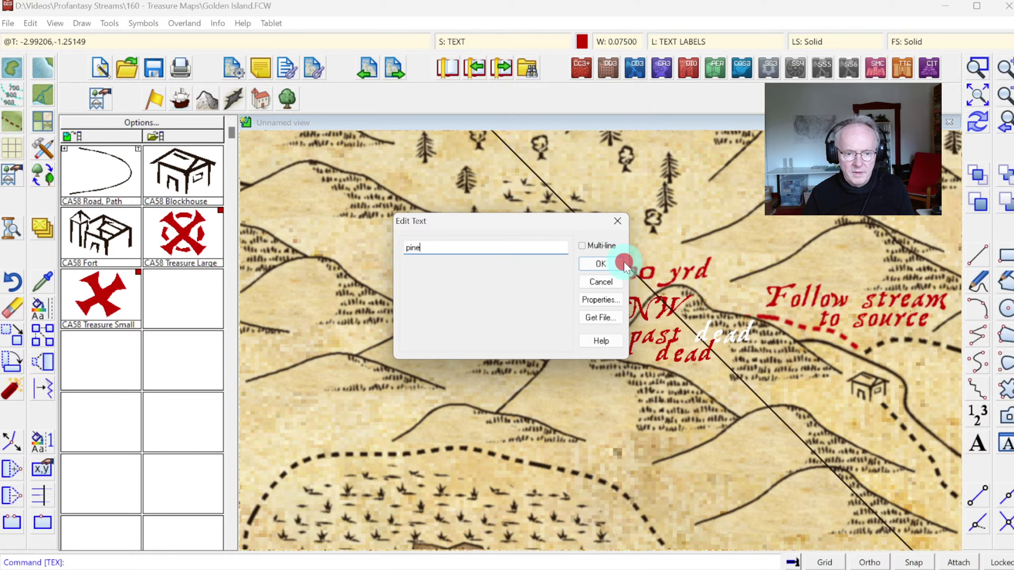
left_click(583, 265)
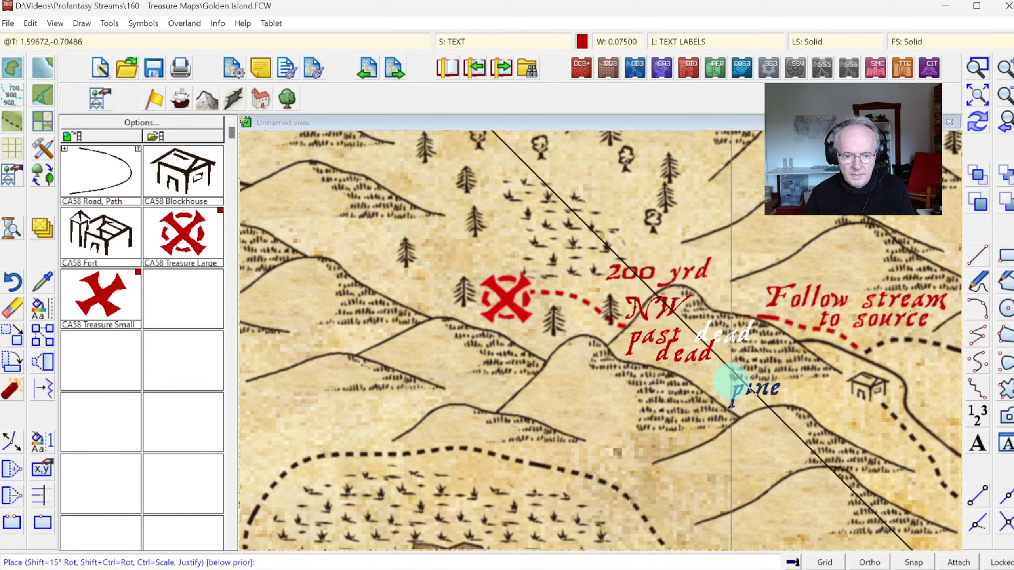
left_click(703, 367)
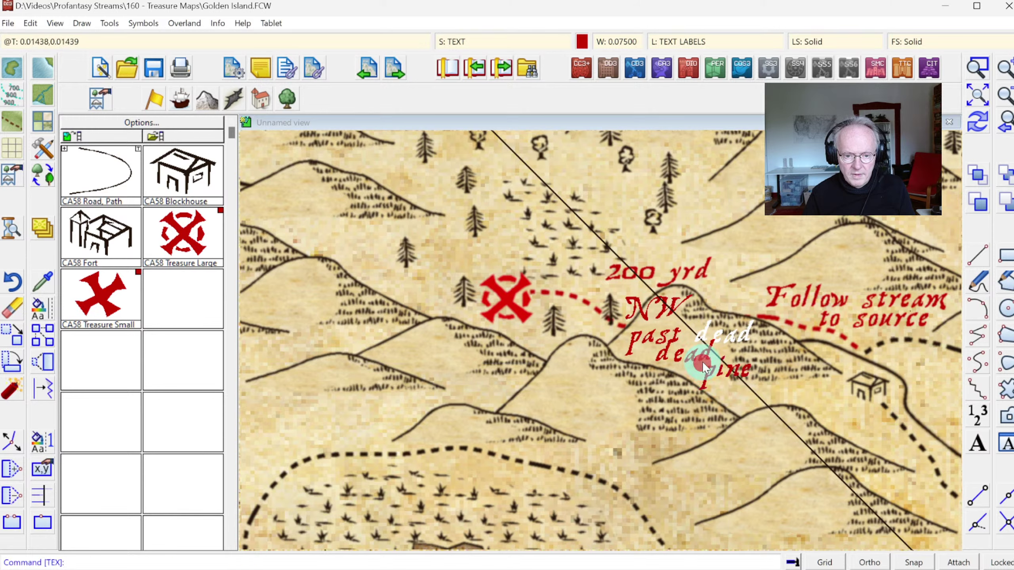
left_click(979, 120)
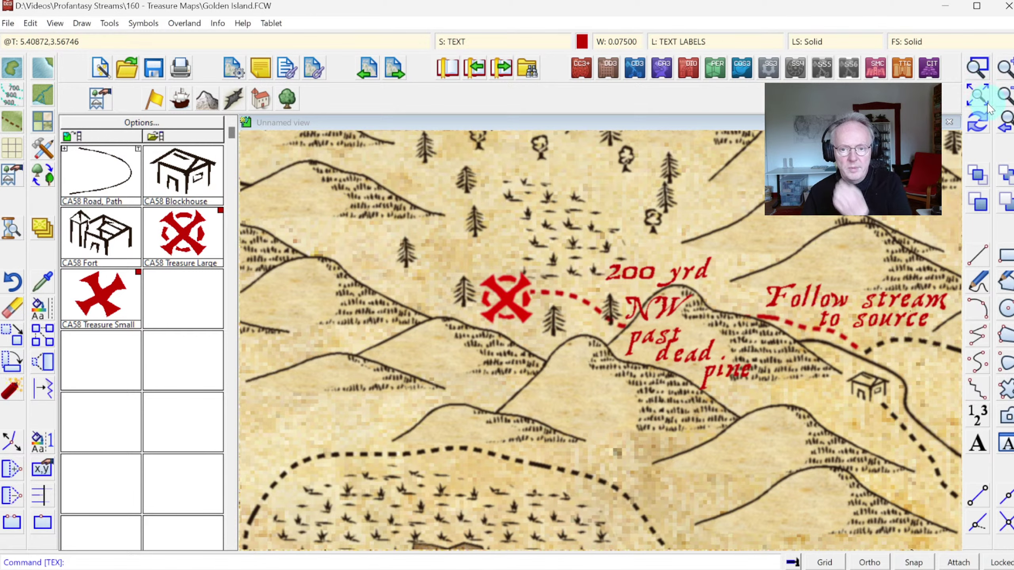
Examine the treasure directions, red path and dotted roads up close and within the whole island map.
left_click(980, 98)
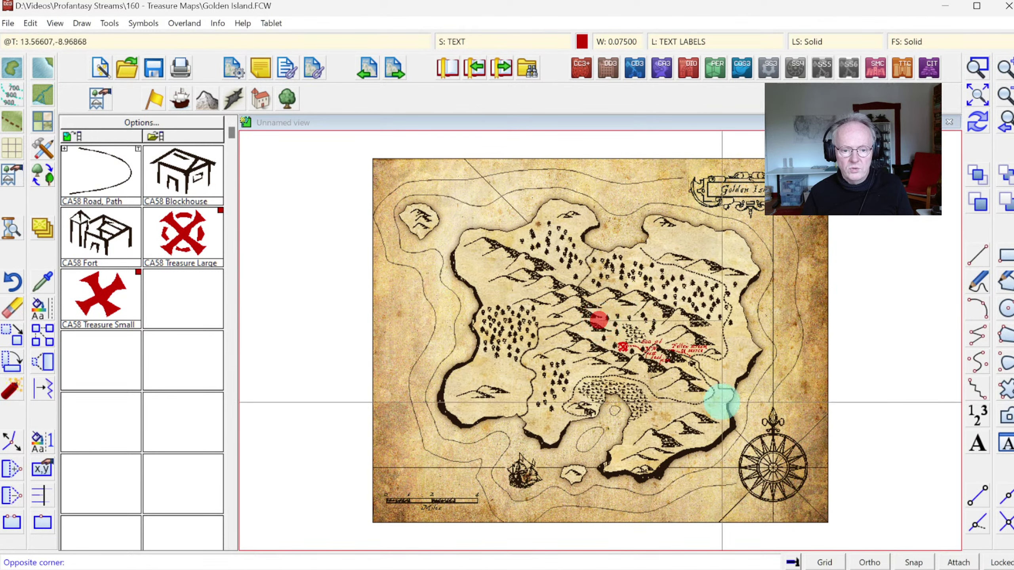
scroll(546, 375, "up", 5)
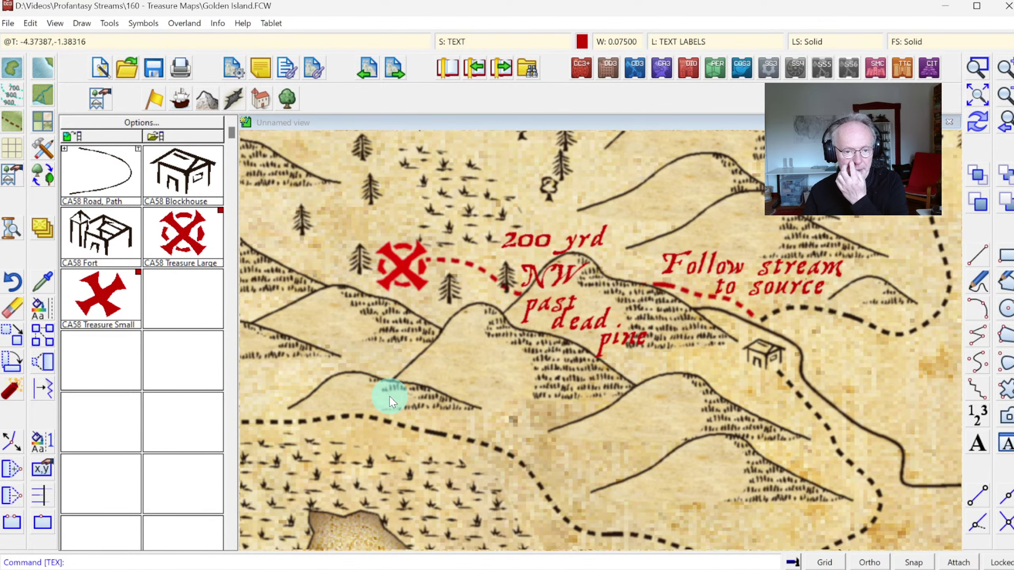
left_click(973, 94)
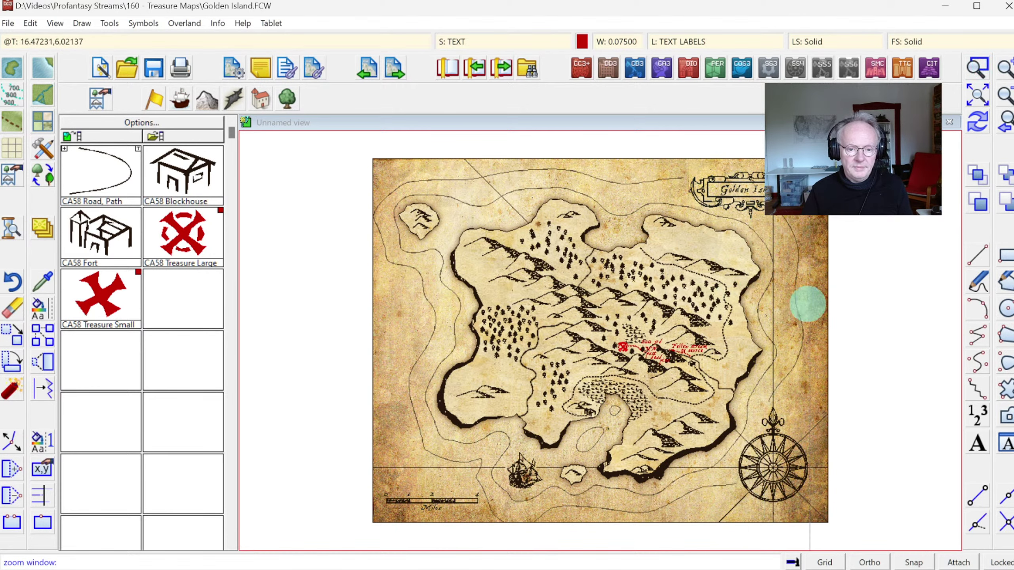
right_click(811, 299)
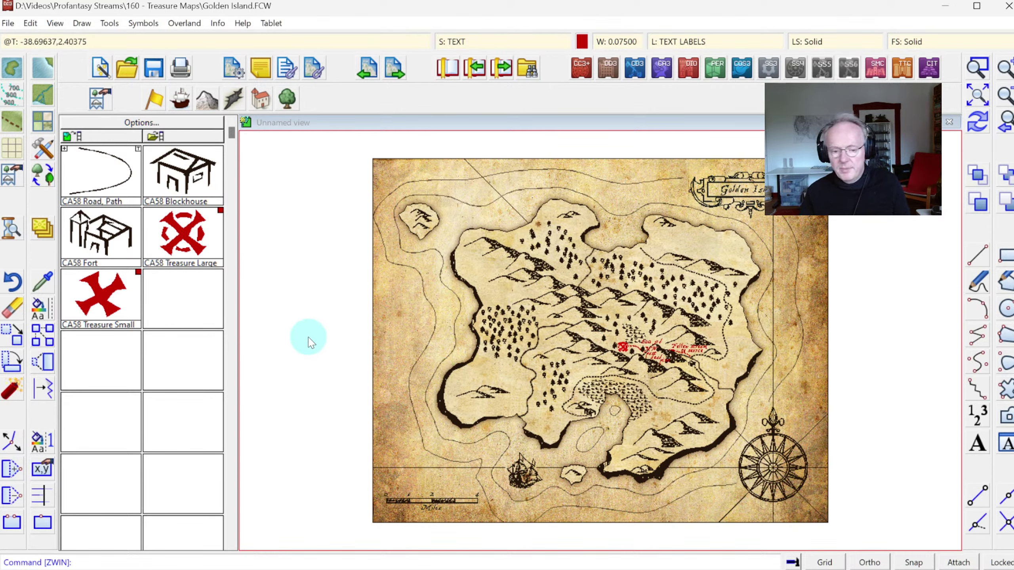
left_click(443, 317)
left_click(855, 424)
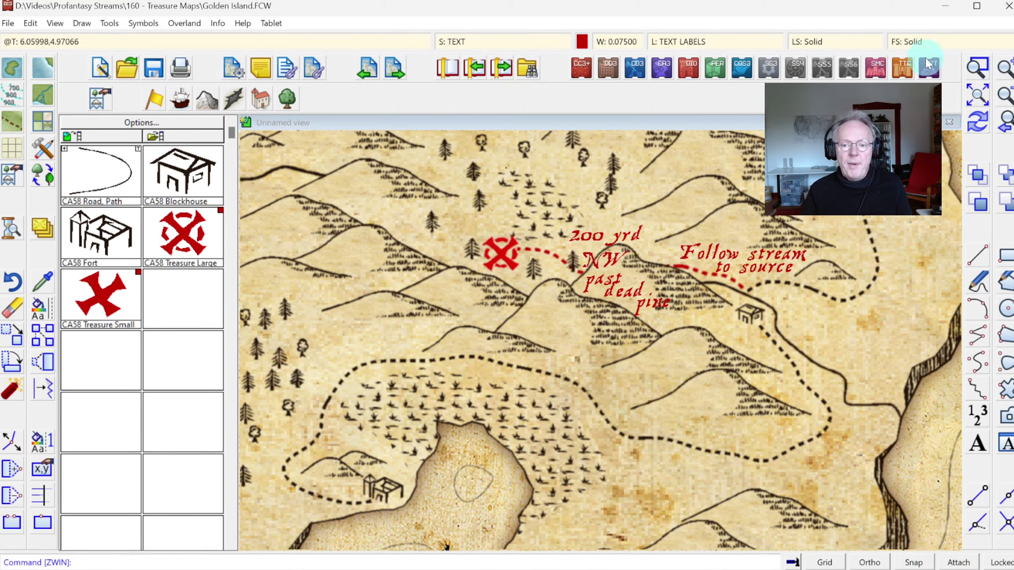
left_click(978, 97)
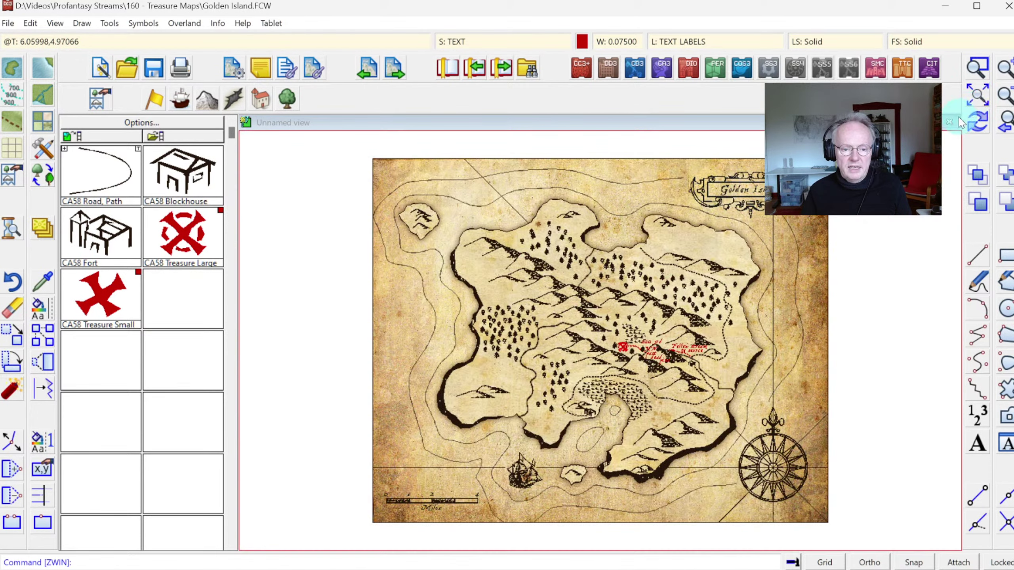